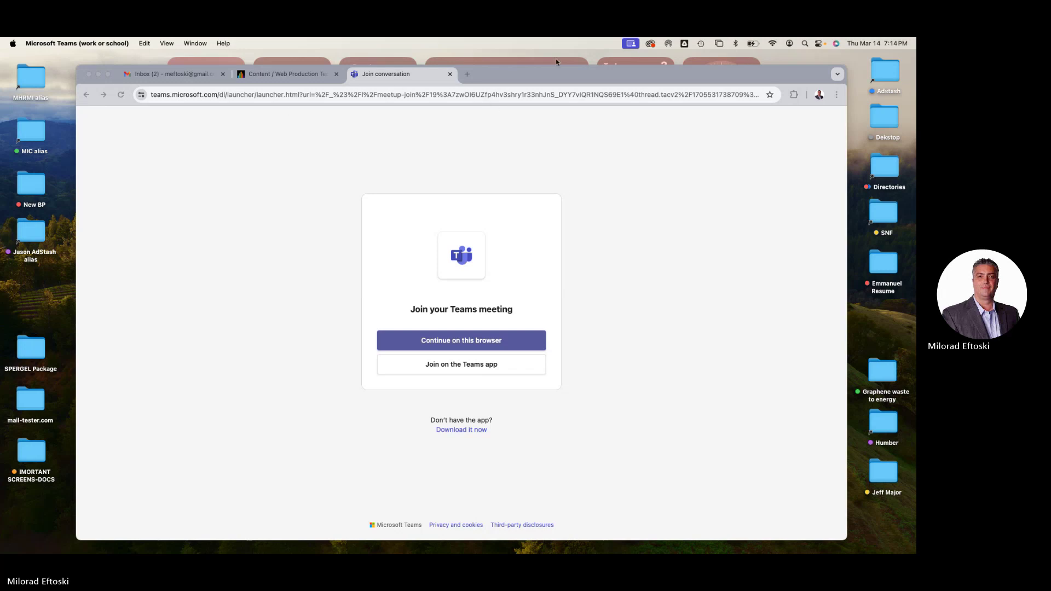
Close the Teams Join conversation tab in Chrome.
drag(638, 89, 640, 102)
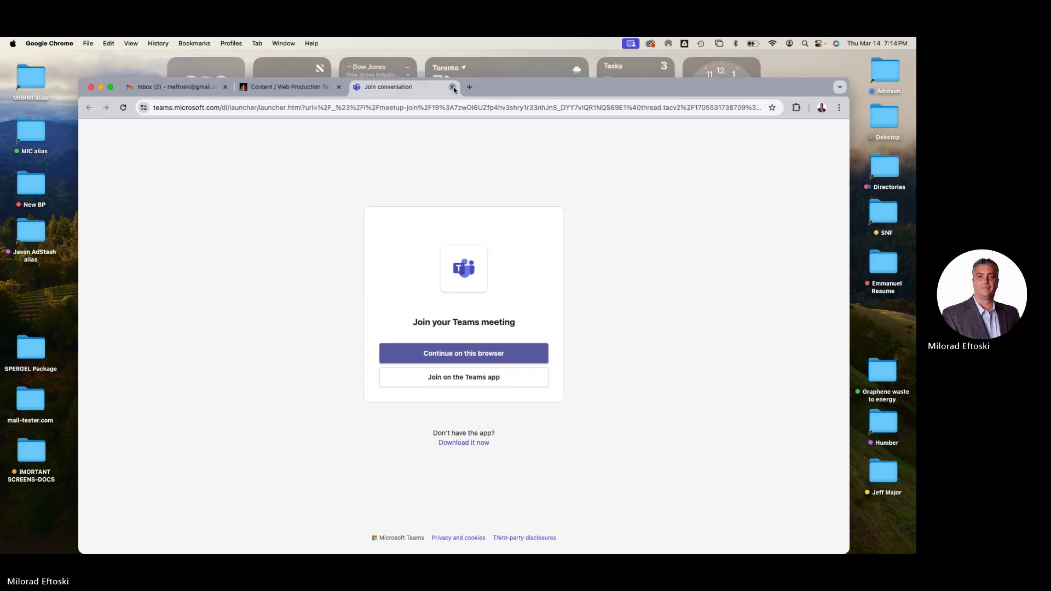
click(452, 87)
drag(459, 90, 461, 63)
Expand the Photoshop Module, Class 09 and Class 08 folders, then minimize Chrome.
scroll(520, 359, down, 3)
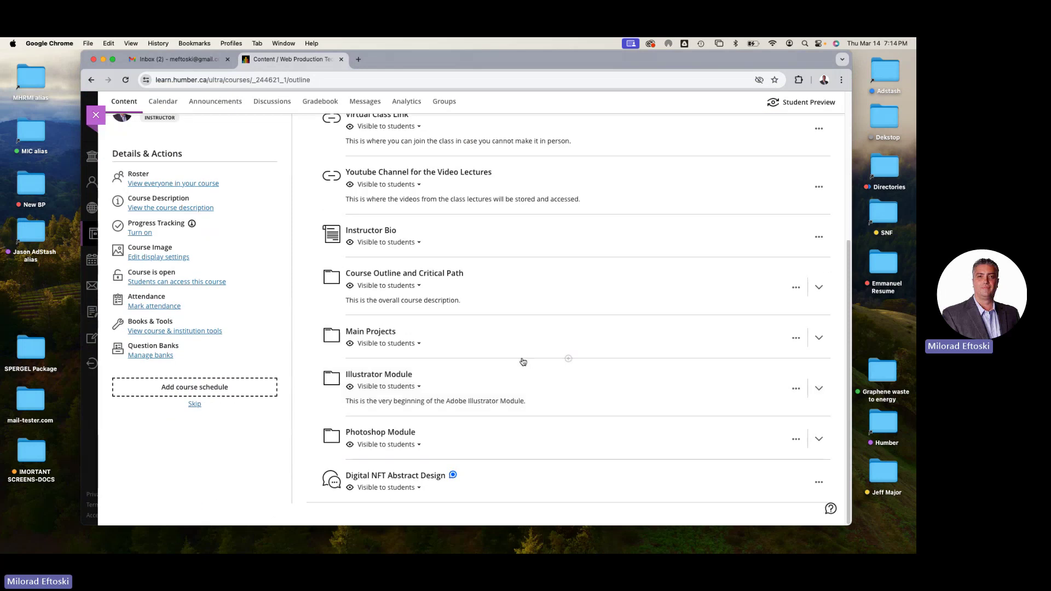
click(514, 439)
scroll(563, 404, down, 7)
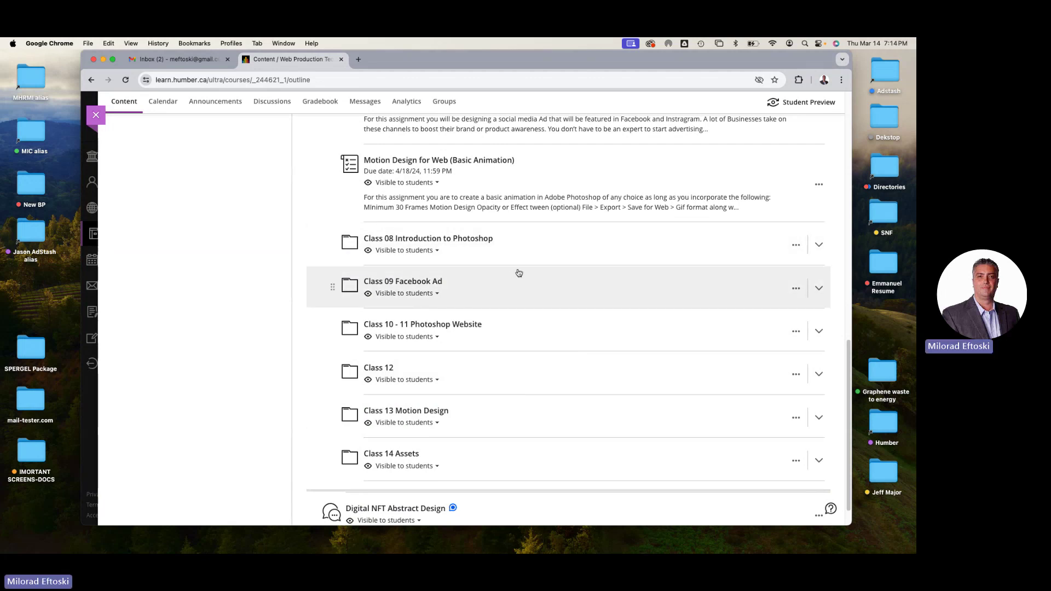
click(519, 288)
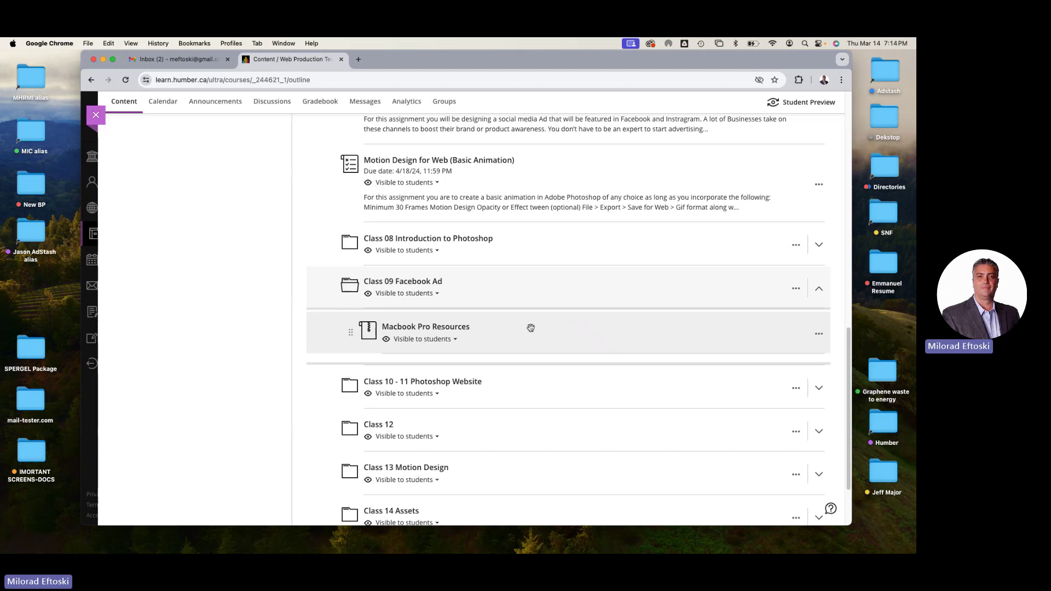
click(550, 244)
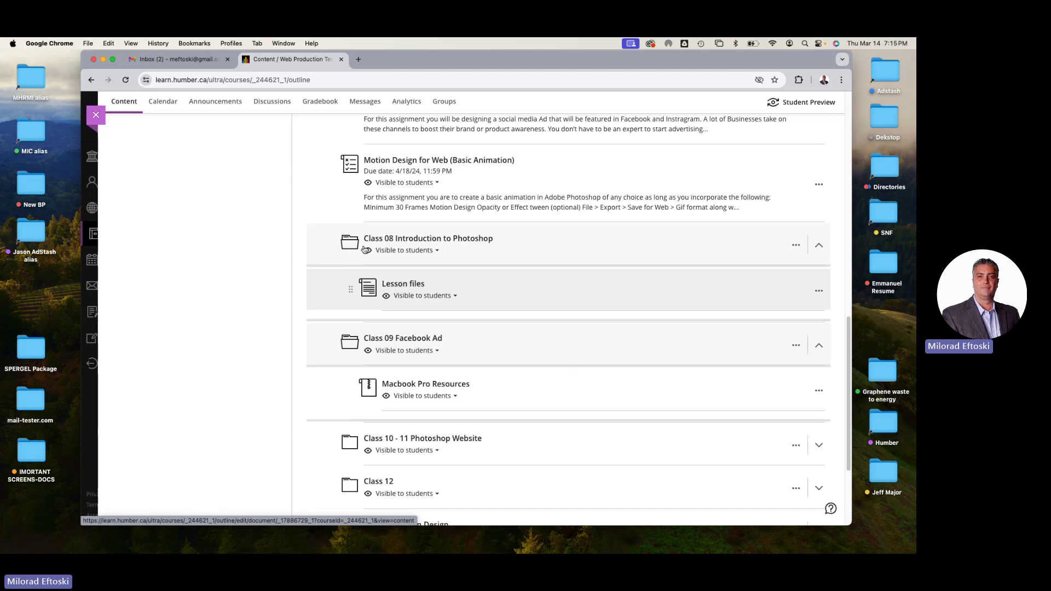
click(103, 59)
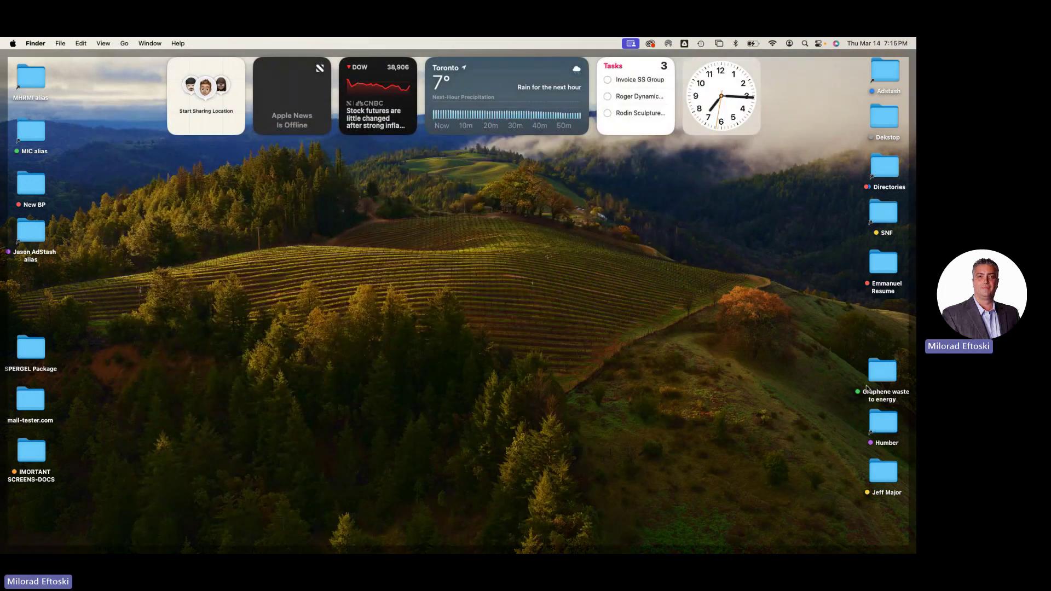
Navigate Humber > Winter 2024 > WDDM W24 > Class 8 Week 9 PSD > Selections.
double_click(883, 421)
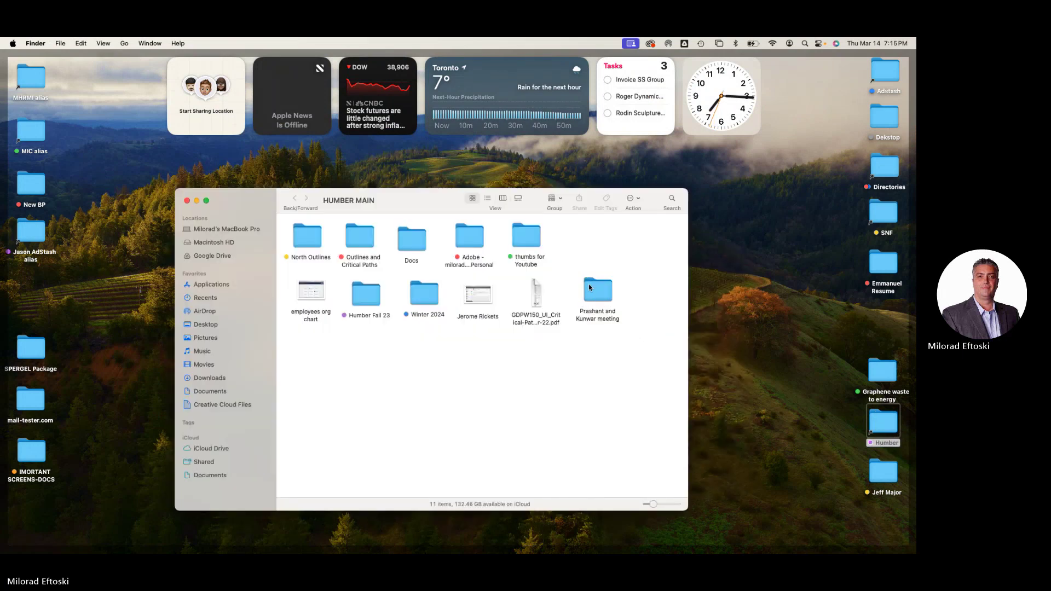
double_click(432, 297)
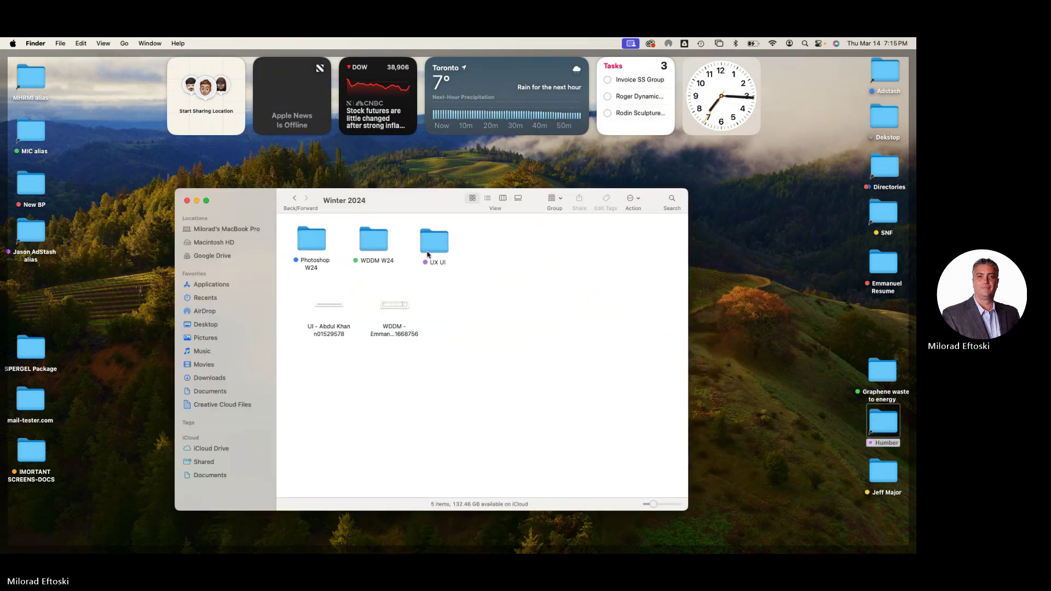
double_click(373, 240)
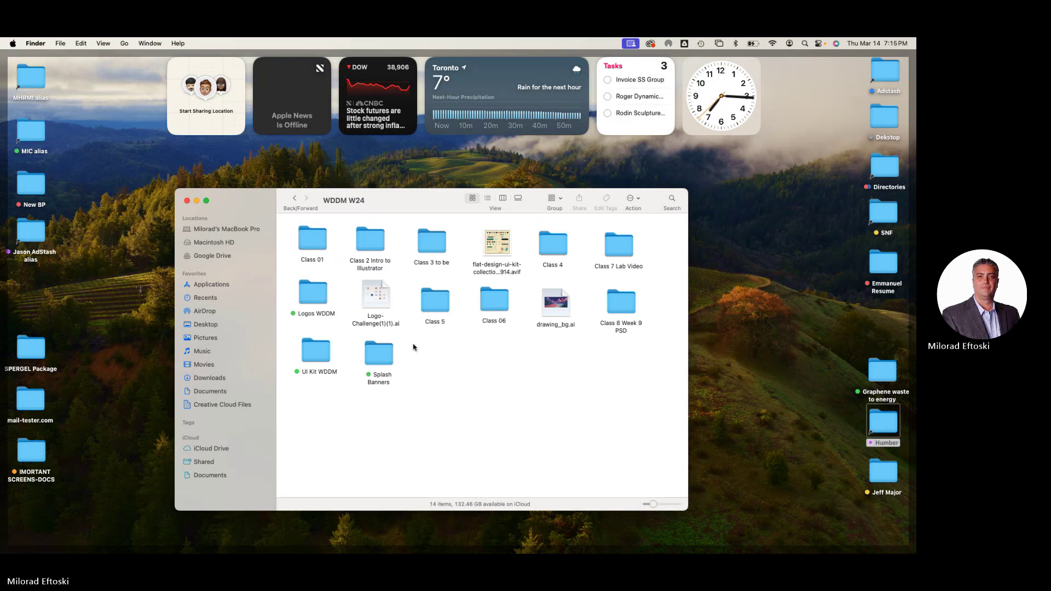
double_click(621, 306)
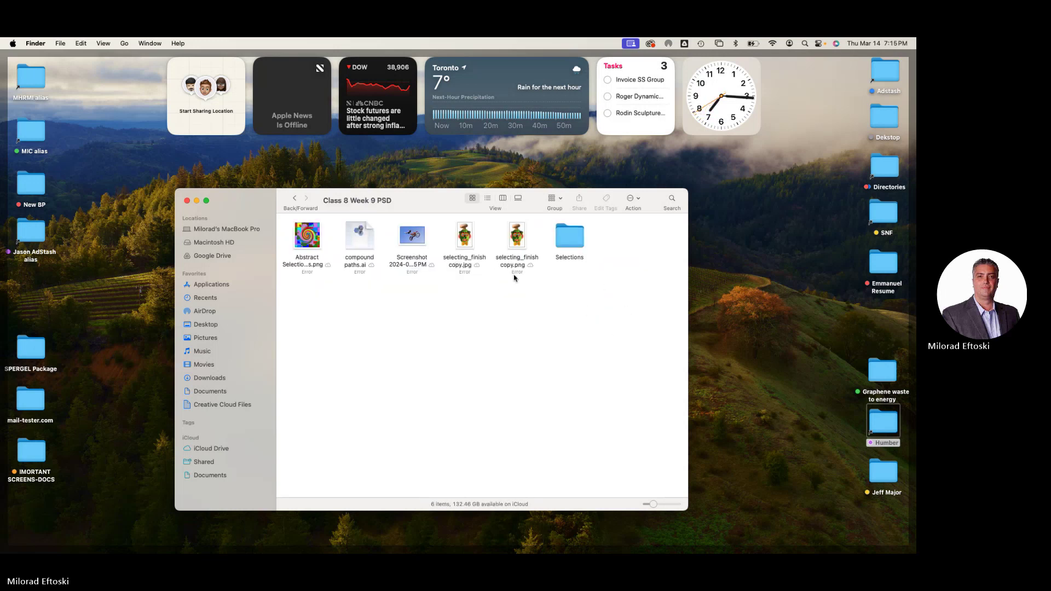
double_click(568, 239)
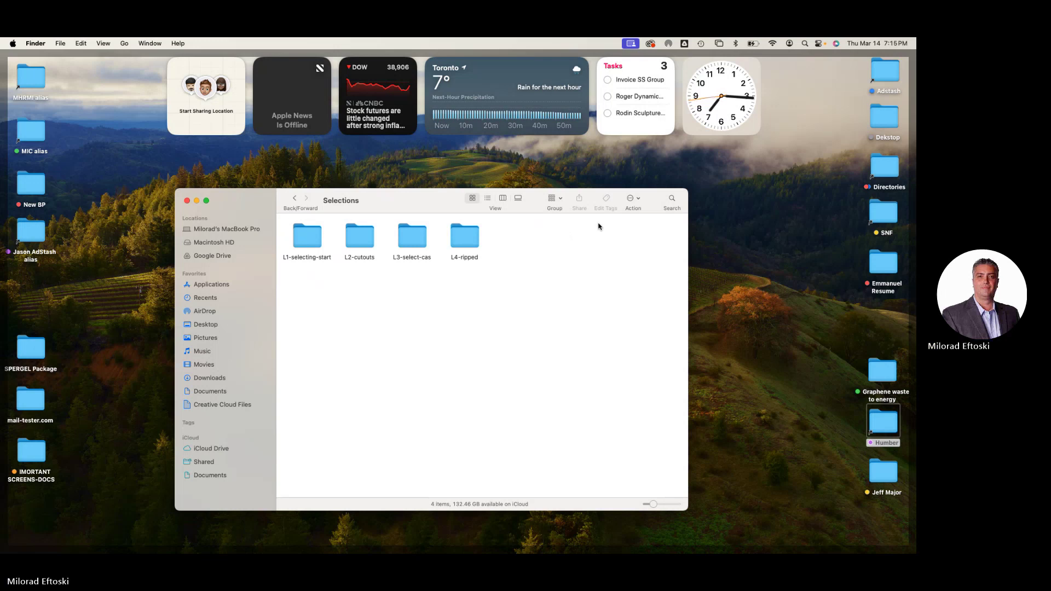
Quick Look the L1-selecting-start lesson files, then go back and open L2-cutouts.
double_click(286, 239)
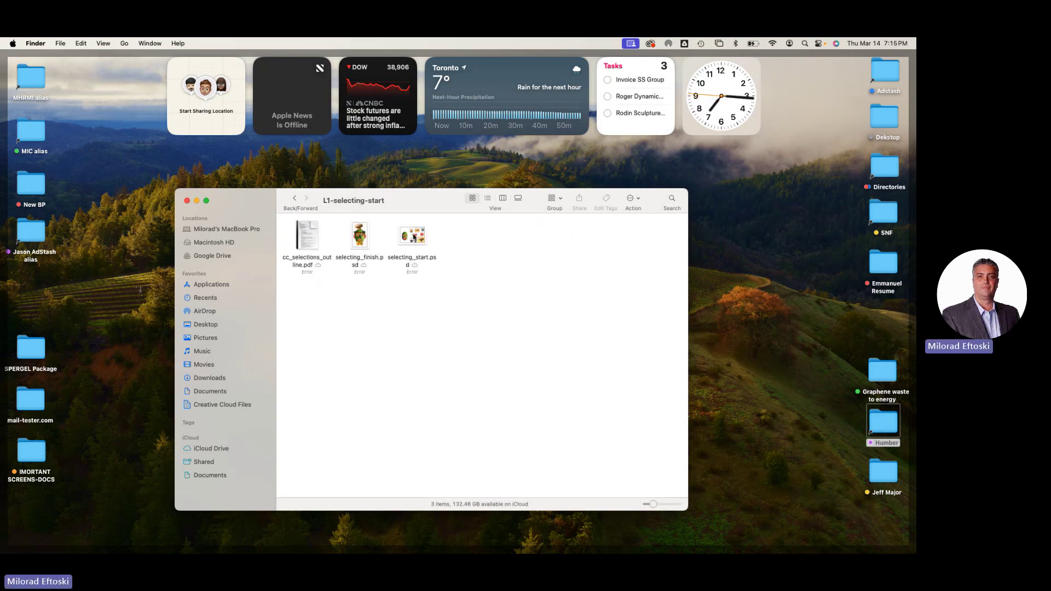
click(412, 238)
key(space)
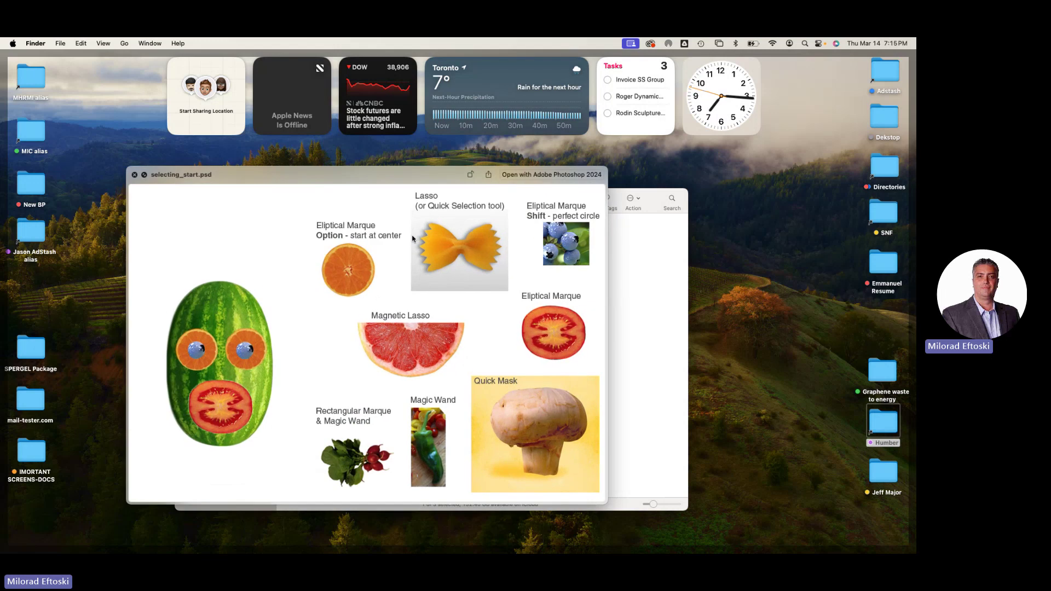
key(Left)
key(Right)
key(Left)
key(space)
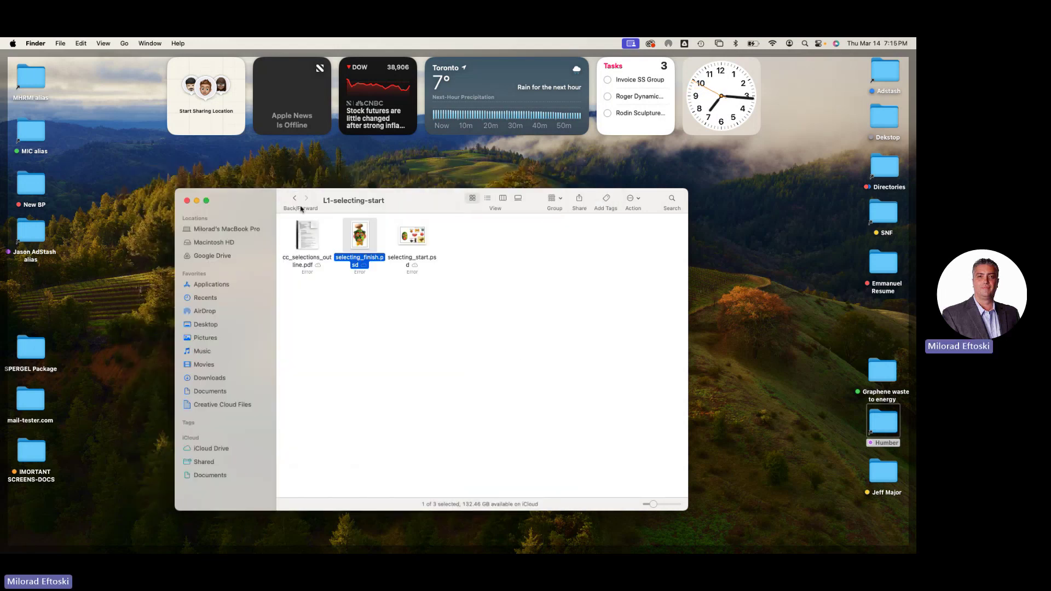
click(296, 200)
double_click(362, 241)
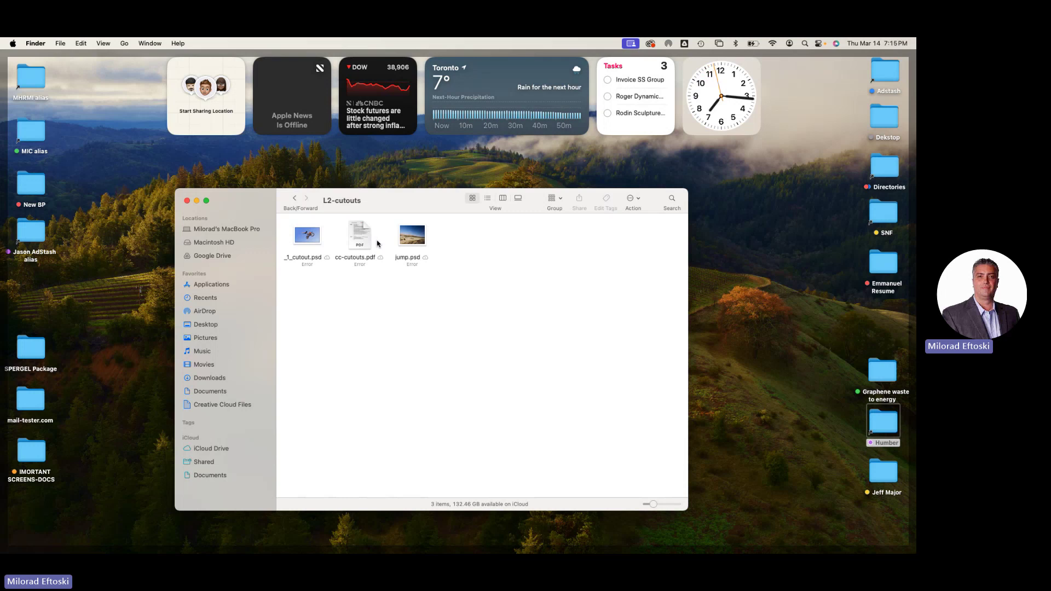
click(352, 258)
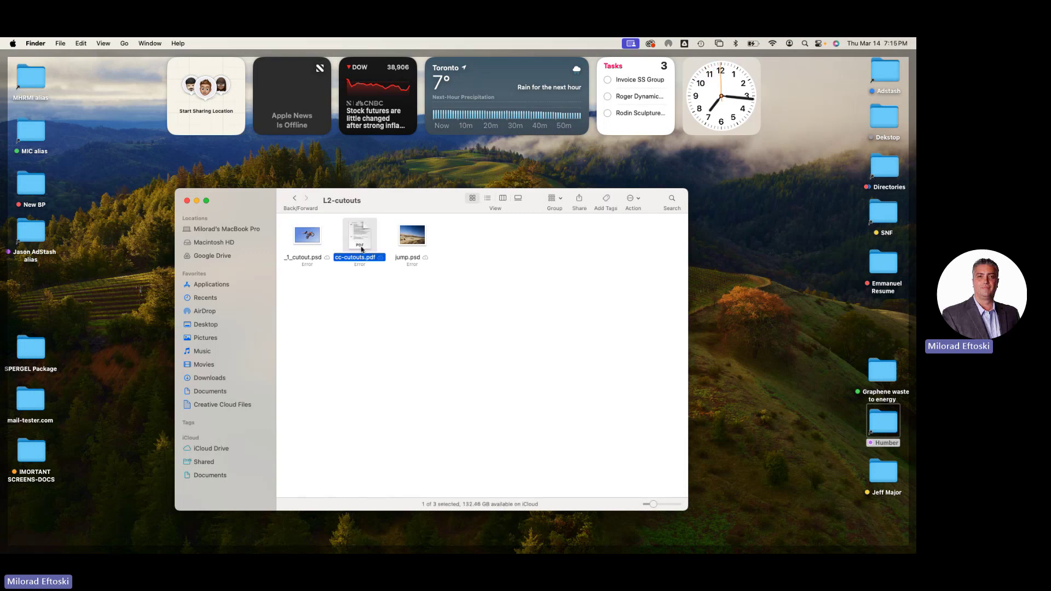
key(space)
drag(362, 86, 617, 86)
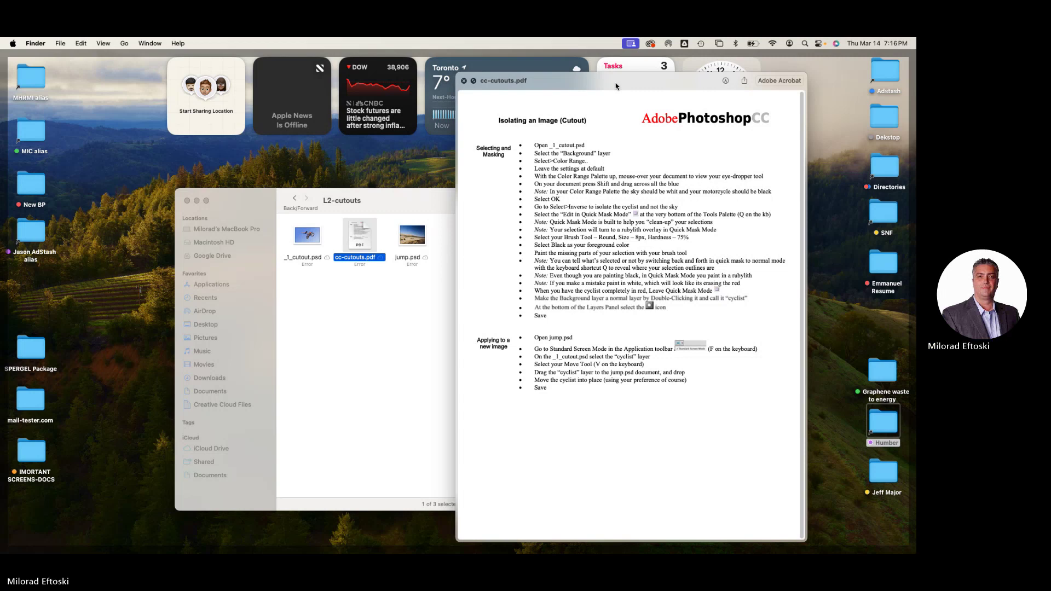
mouse_move(549, 161)
mouse_down()
mouse_move(657, 252)
mouse_move(622, 275)
mouse_up()
click(622, 276)
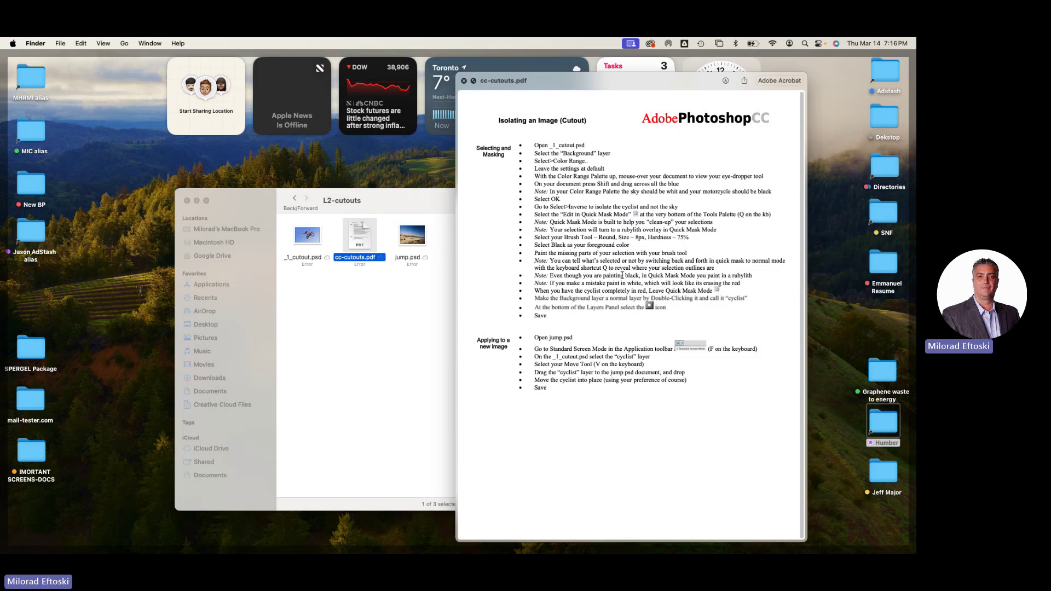
key(space)
click(496, 298)
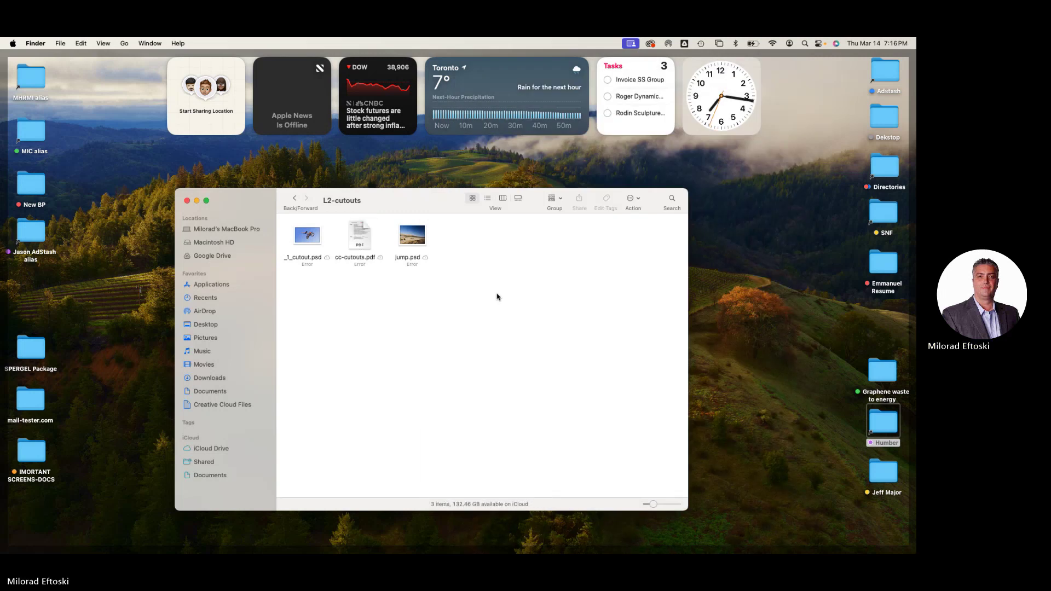
drag(356, 204, 403, 187)
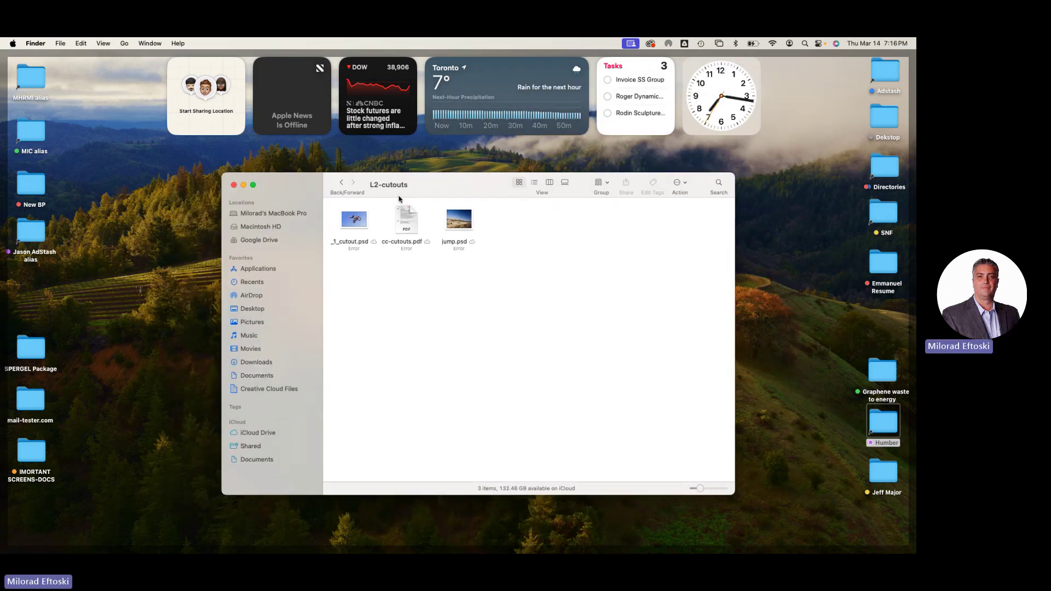
click(403, 226)
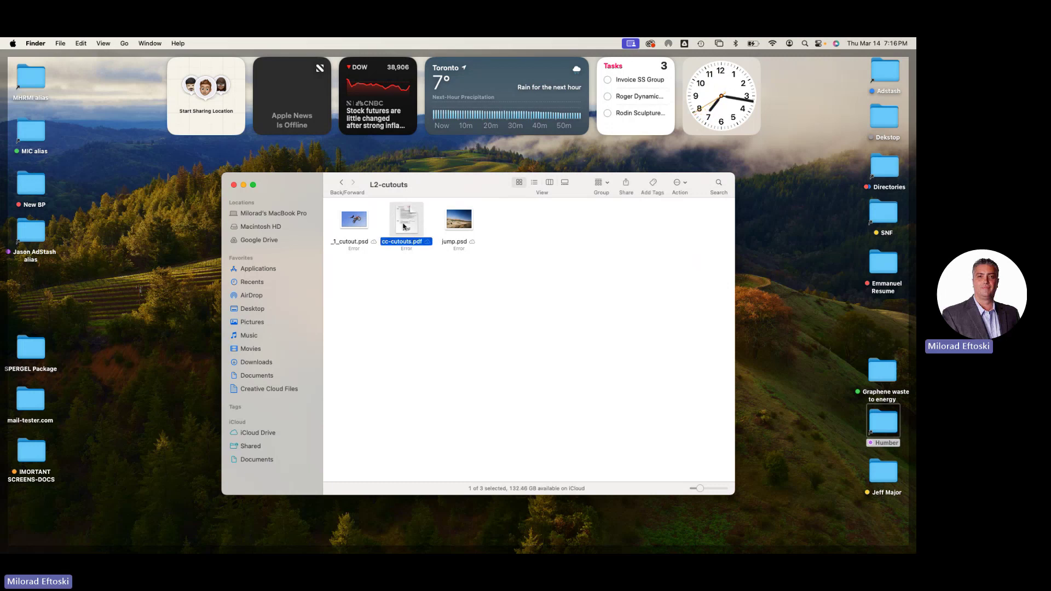
key(space)
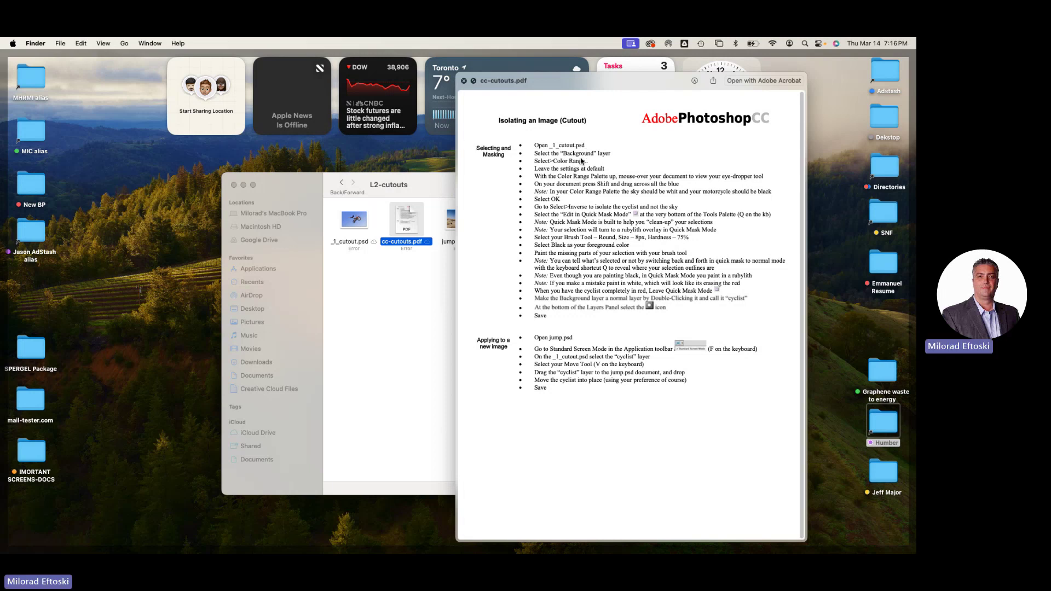
triple_click(563, 162)
drag(545, 176, 626, 210)
double_click(605, 213)
triple_click(599, 214)
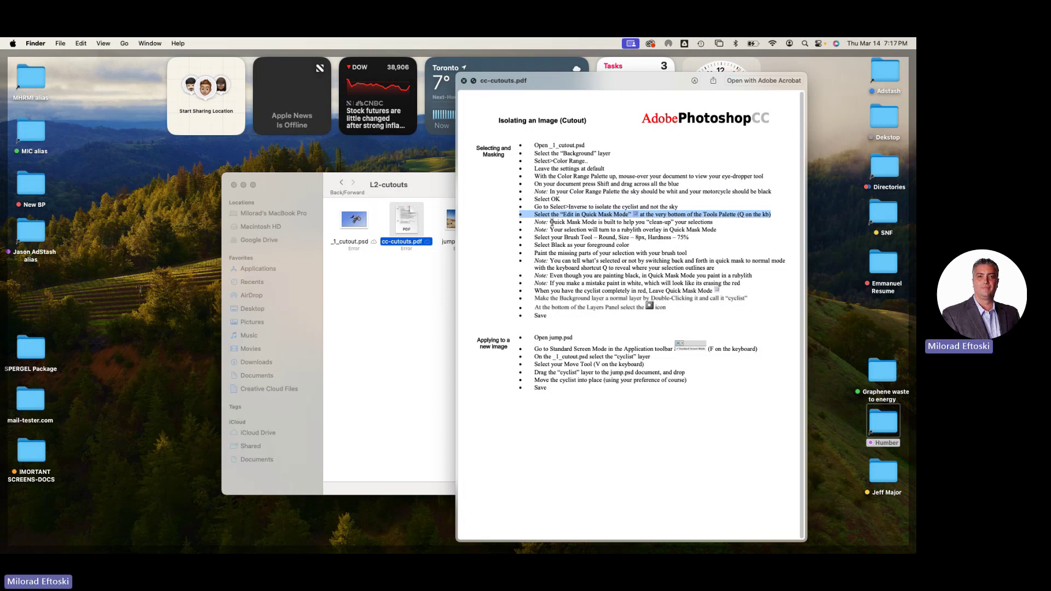
drag(555, 222, 628, 273)
click(522, 177)
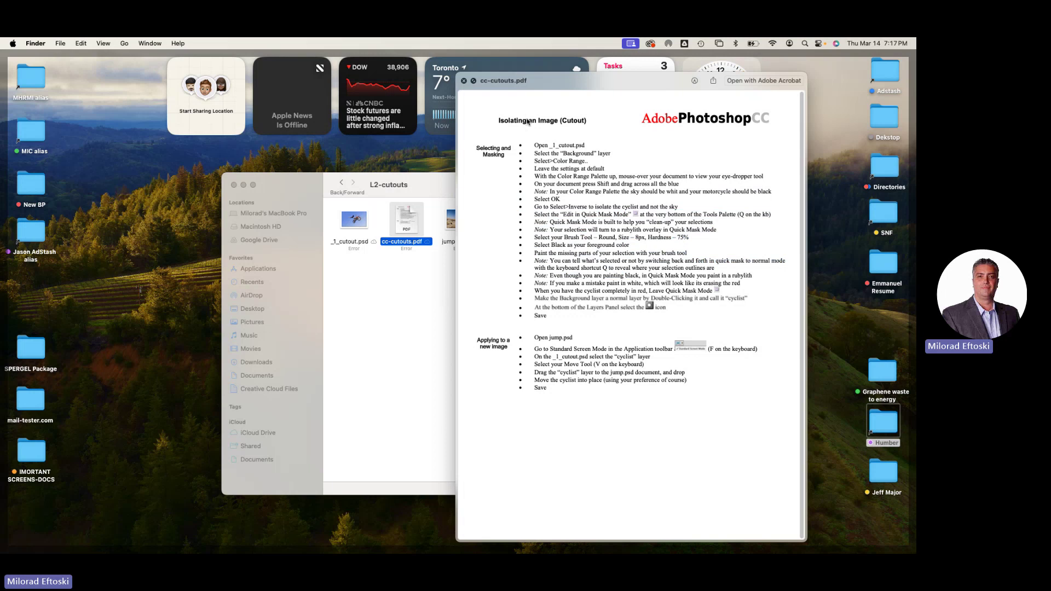
key(space)
click(539, 235)
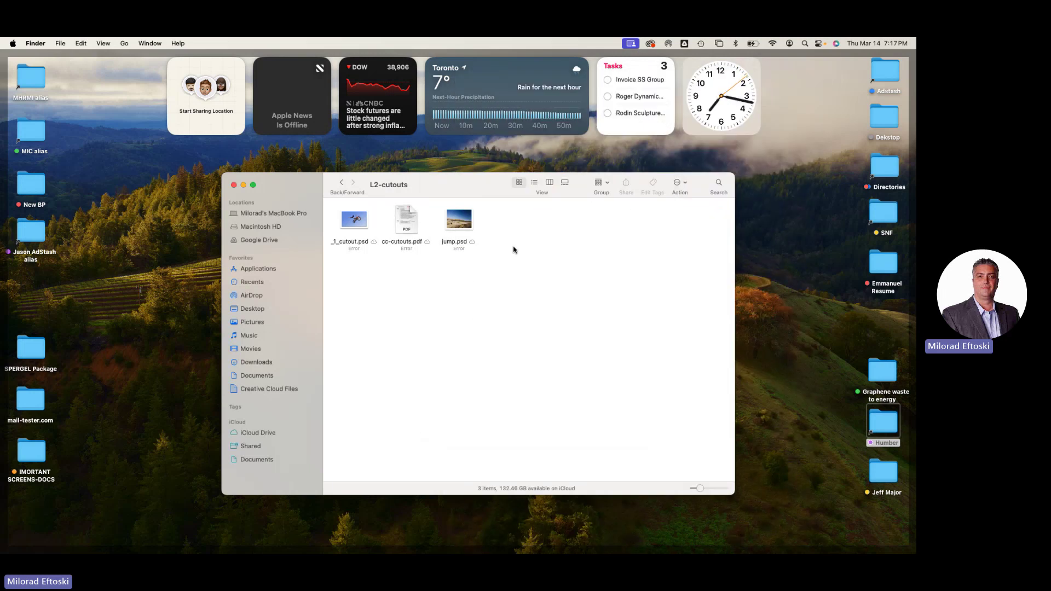
click(355, 220)
Open _1_cutout.psd in Adobe Photoshop 2024 and enlarge the application window.
right_click(355, 220)
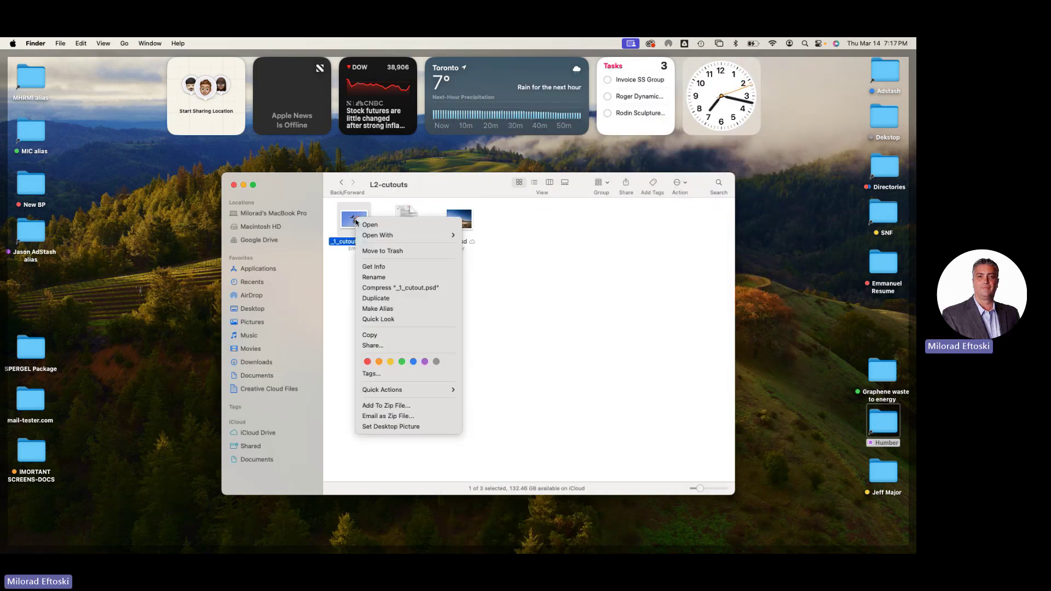
mouse_move(394, 234)
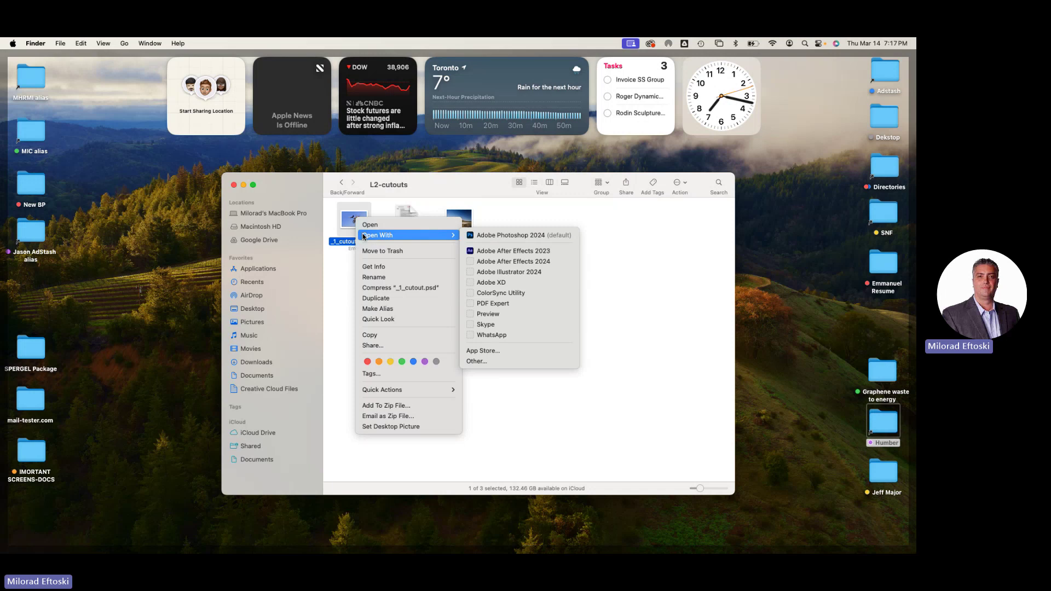
click(517, 236)
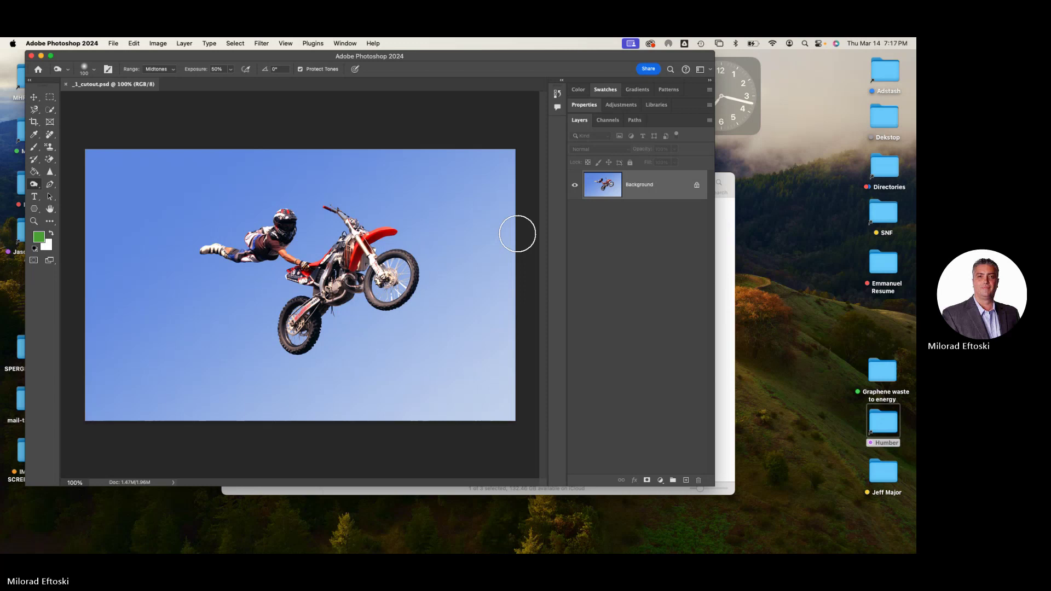
drag(645, 56, 695, 73)
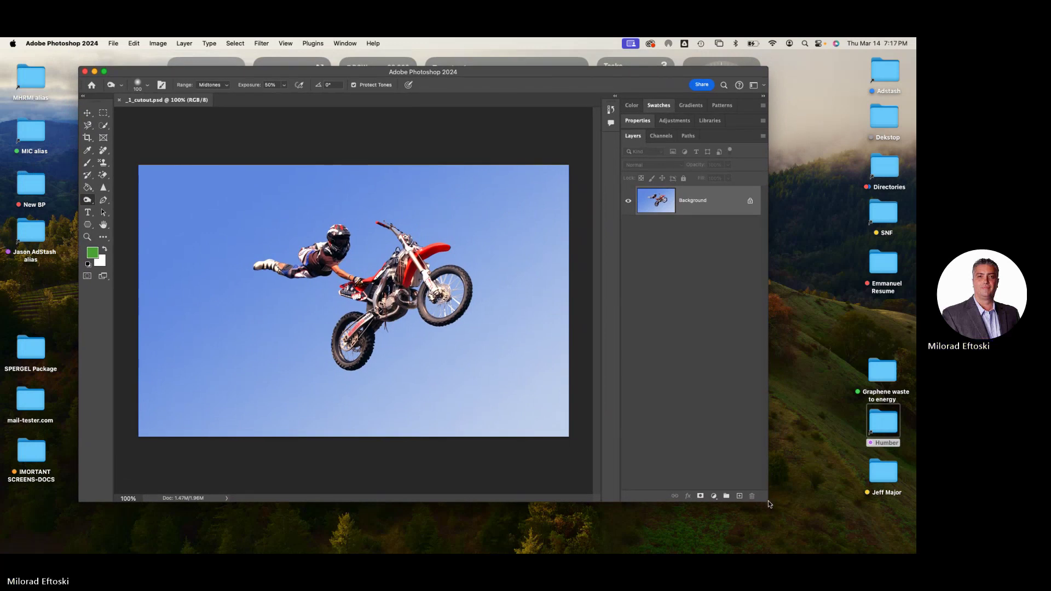
drag(778, 504, 856, 527)
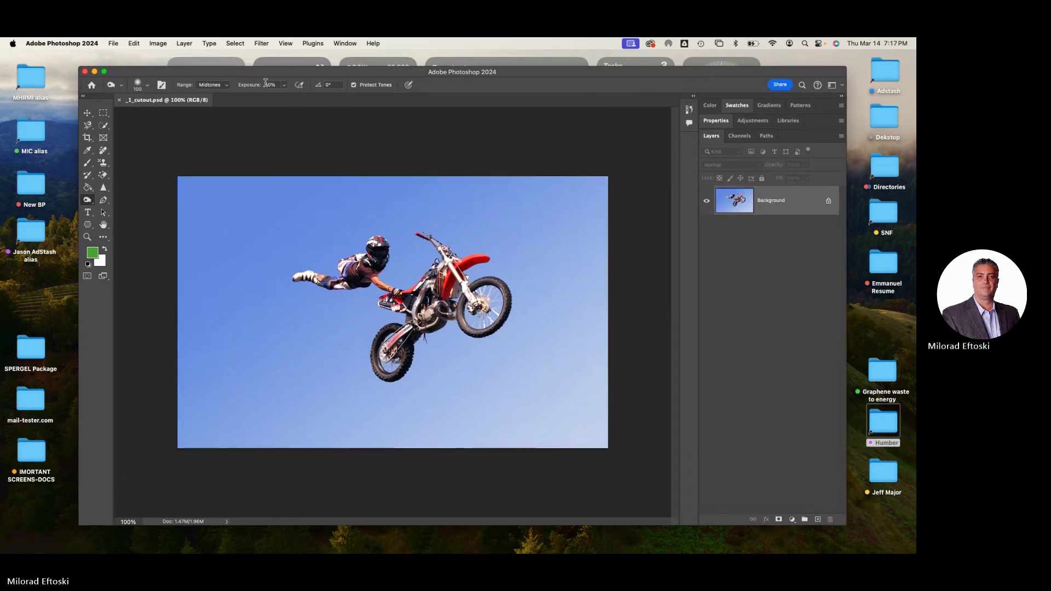
drag(257, 76, 411, 117)
Open jump.psd in Photoshop 2024 from the L2-cutouts Finder window.
click(305, 187)
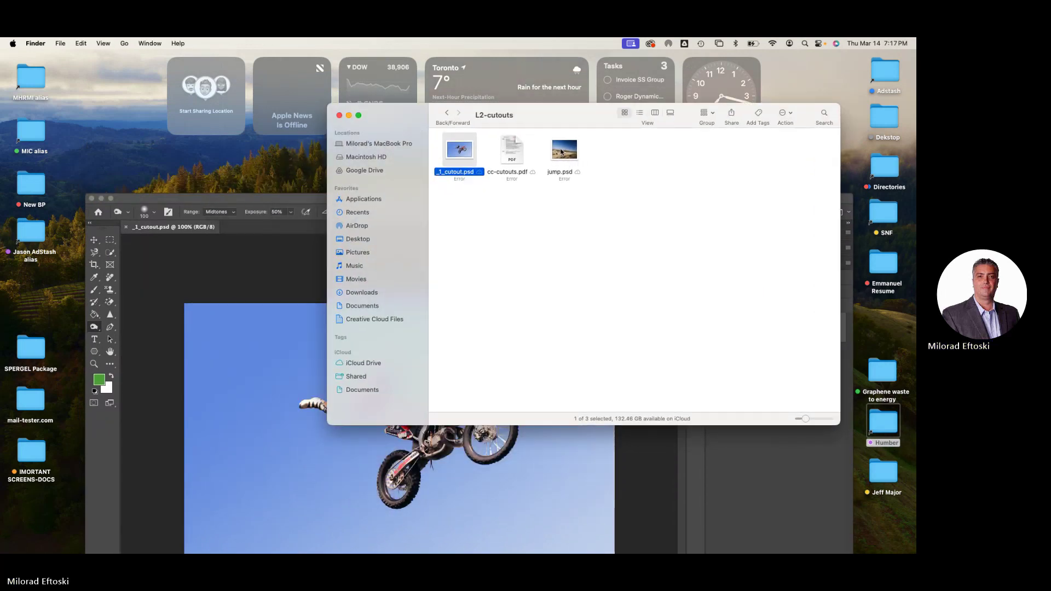
click(558, 155)
right_click(558, 154)
mouse_move(602, 168)
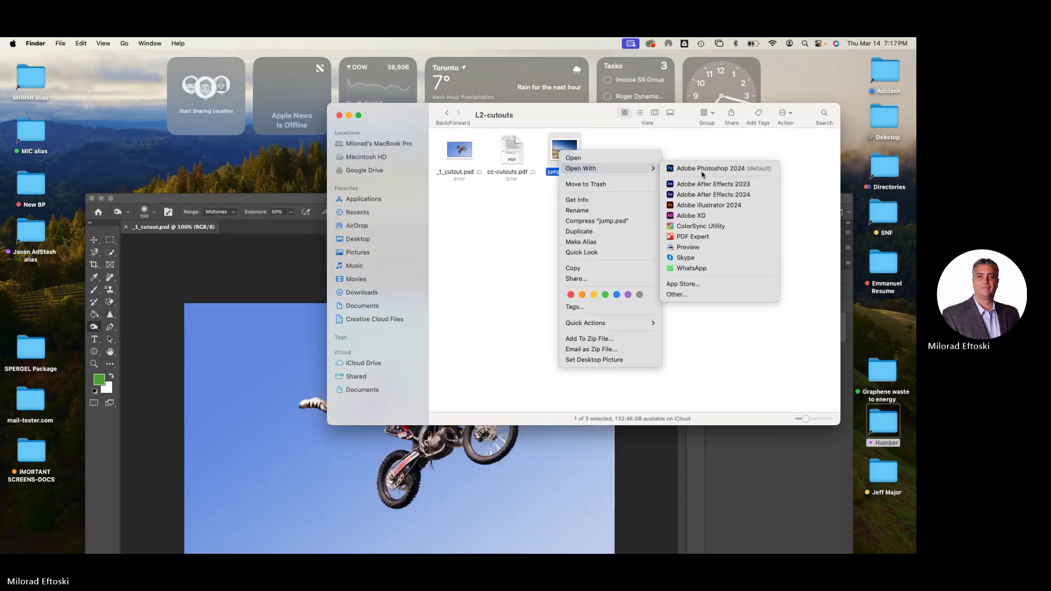
click(703, 168)
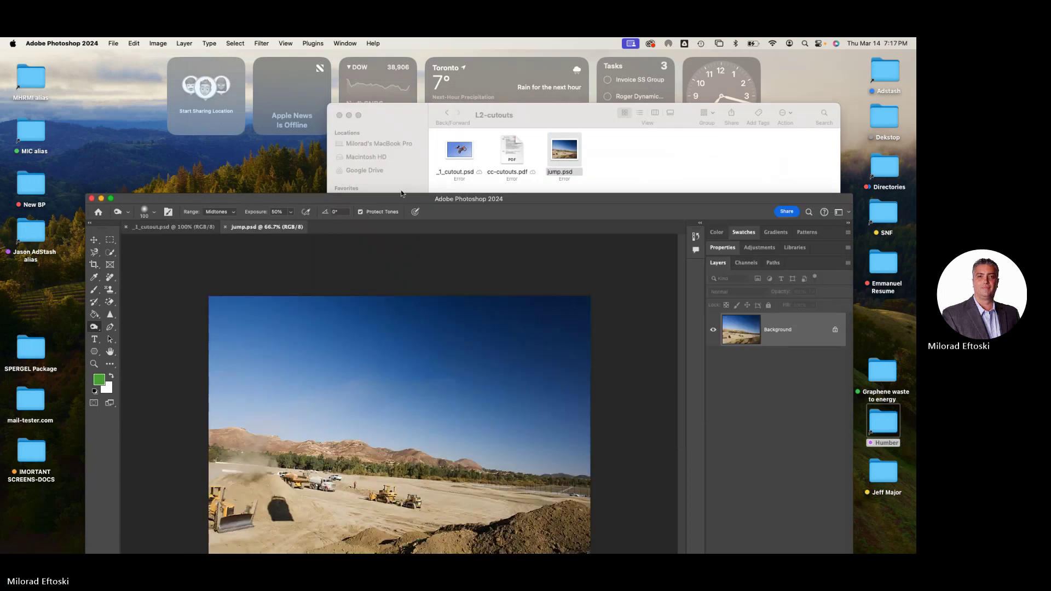
Float jump.psd and _1_cutout.psd in separate document windows.
drag(402, 198, 412, 76)
click(199, 106)
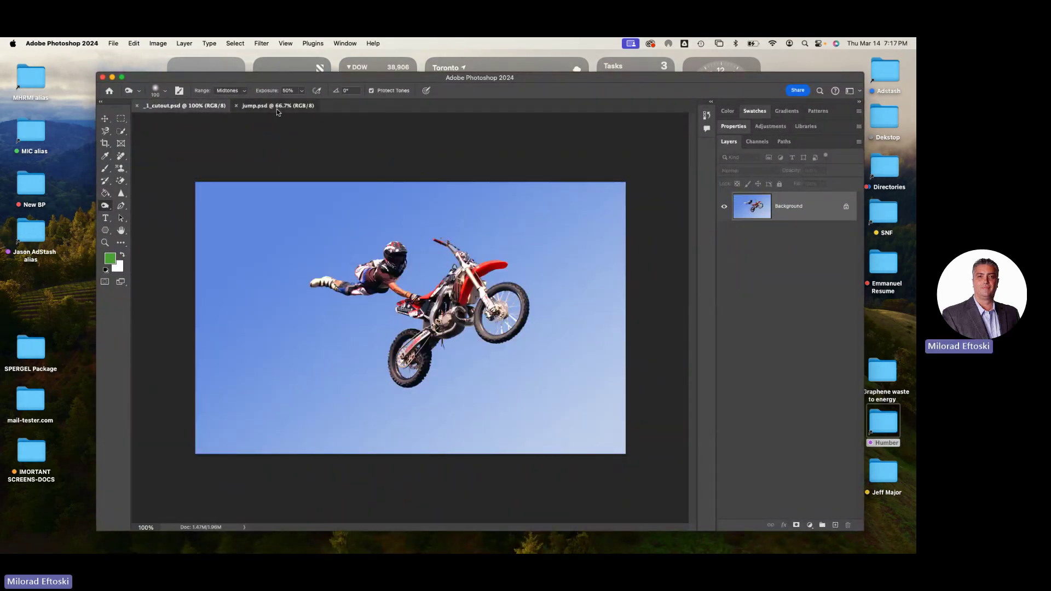
click(277, 108)
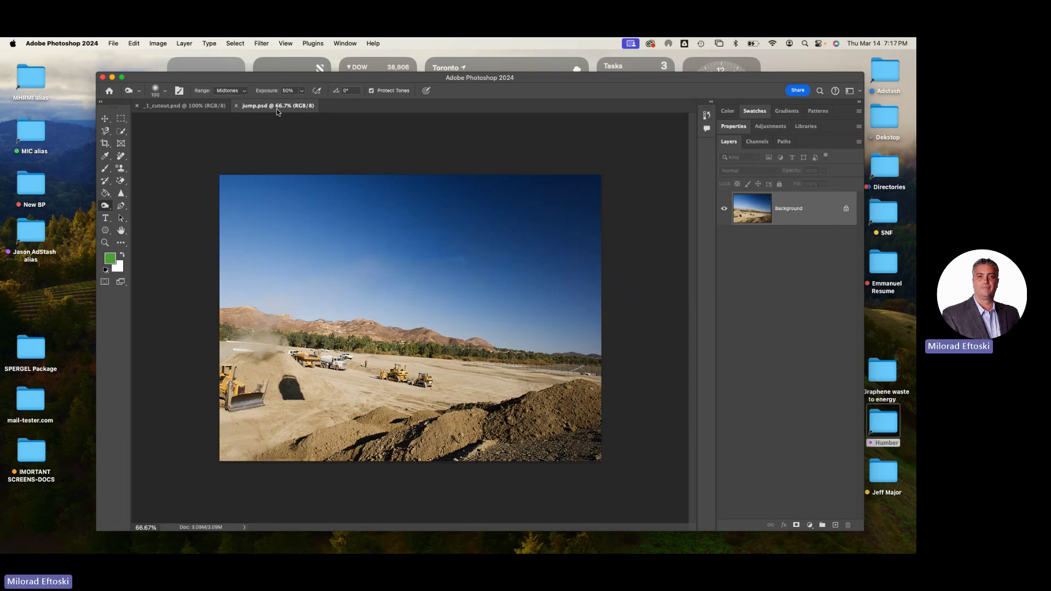
drag(278, 108, 475, 118)
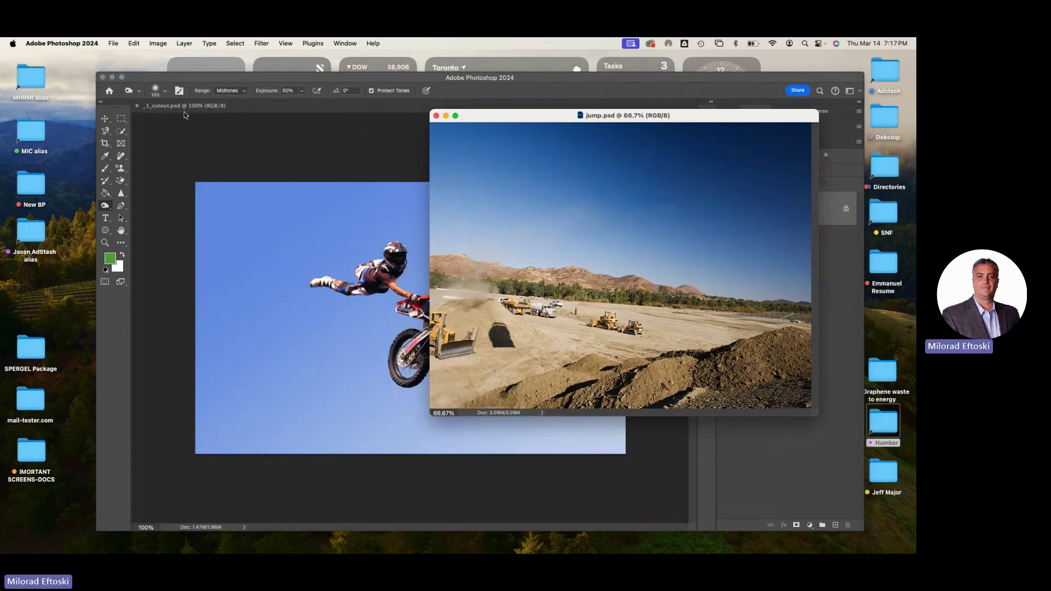
drag(184, 110, 197, 176)
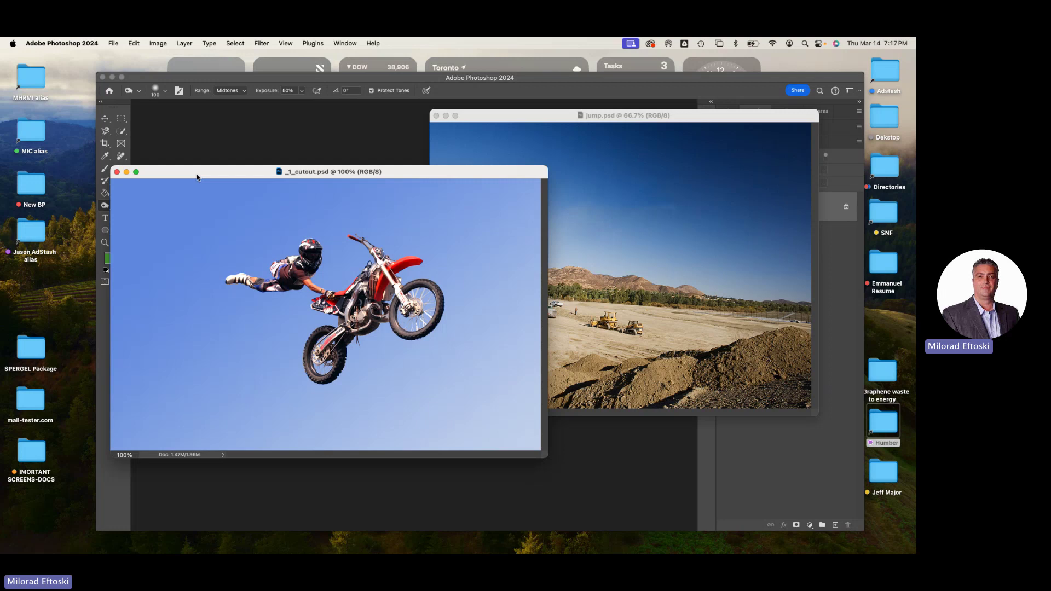
Bring _1_cutout.psd forward via the Window menu and dock it beside jump.psd.
drag(509, 115, 476, 100)
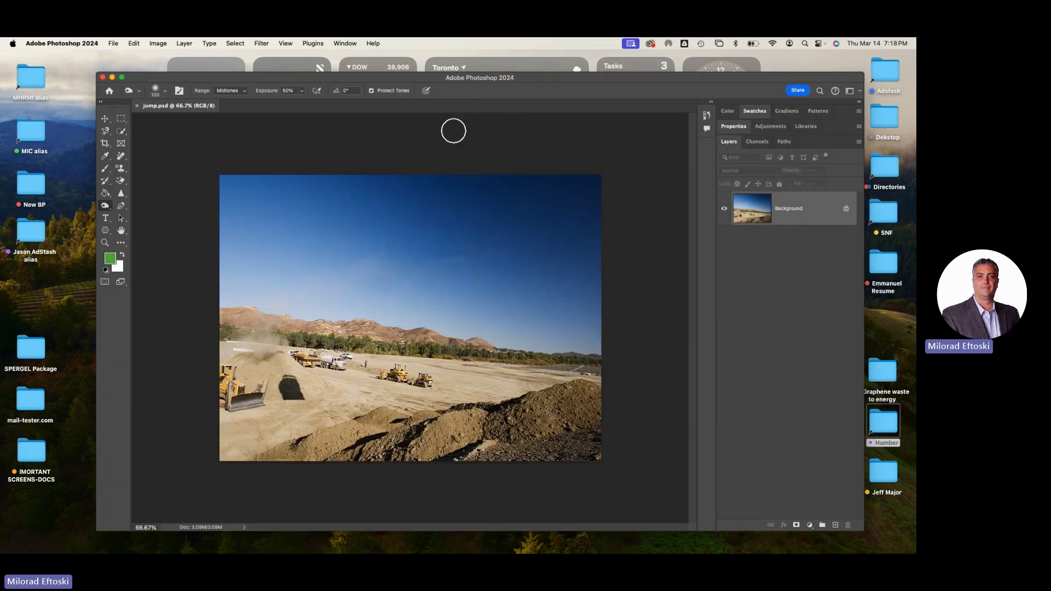
double_click(254, 78)
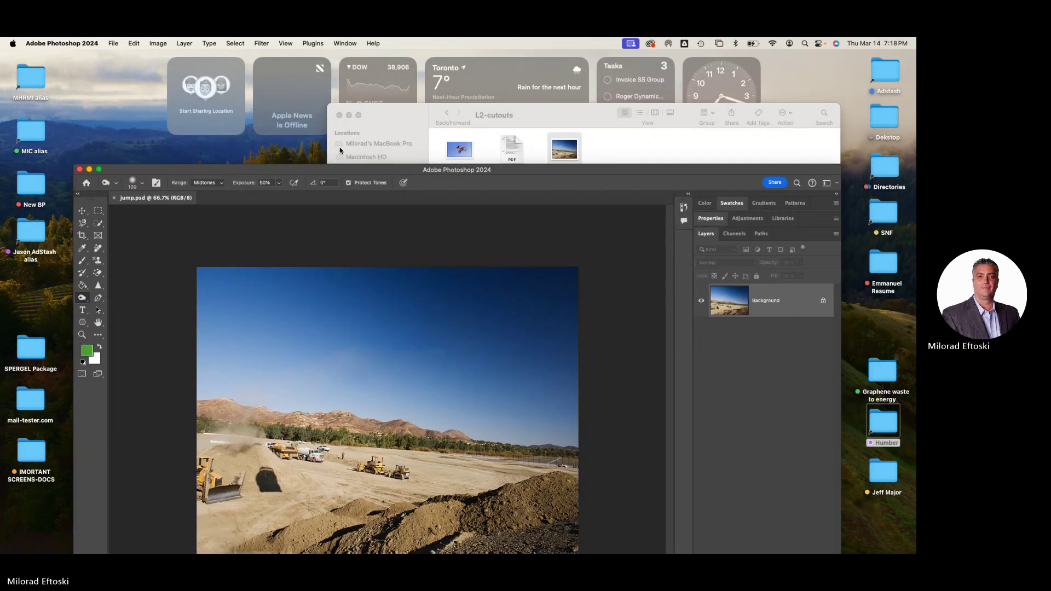
click(344, 43)
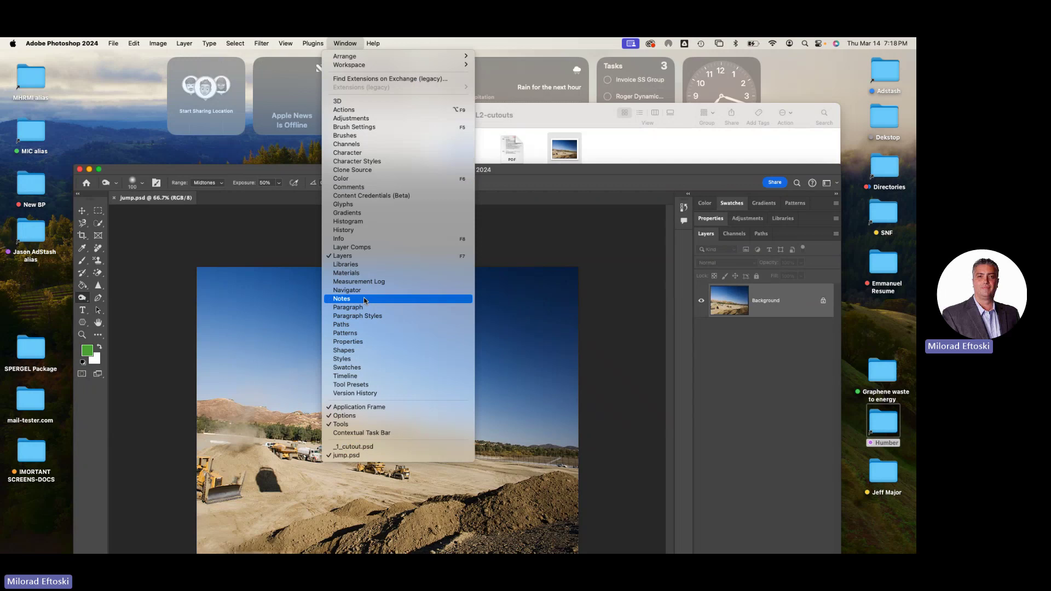
click(369, 446)
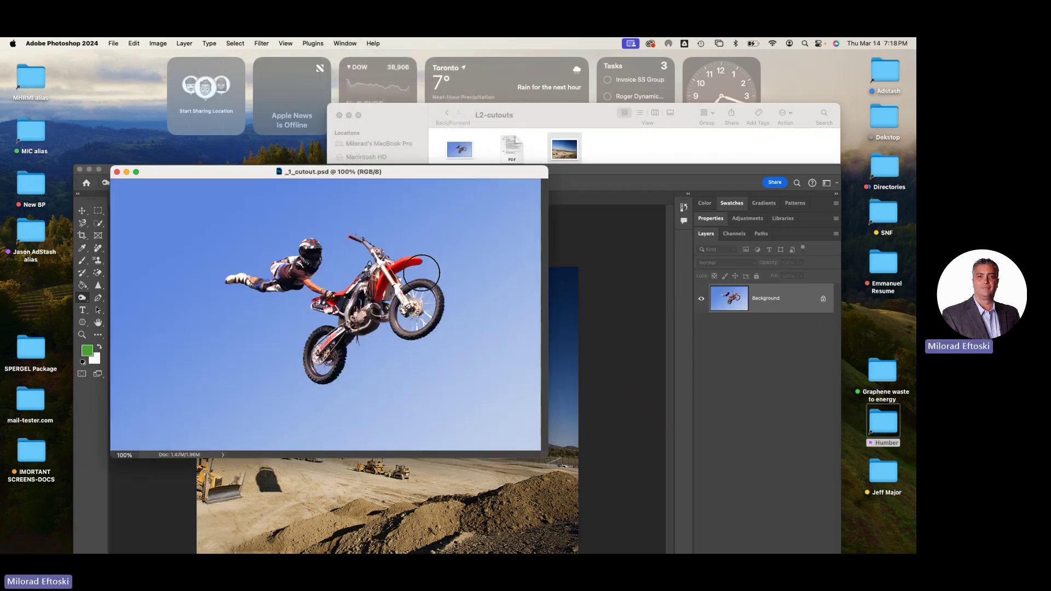
drag(405, 175, 520, 42)
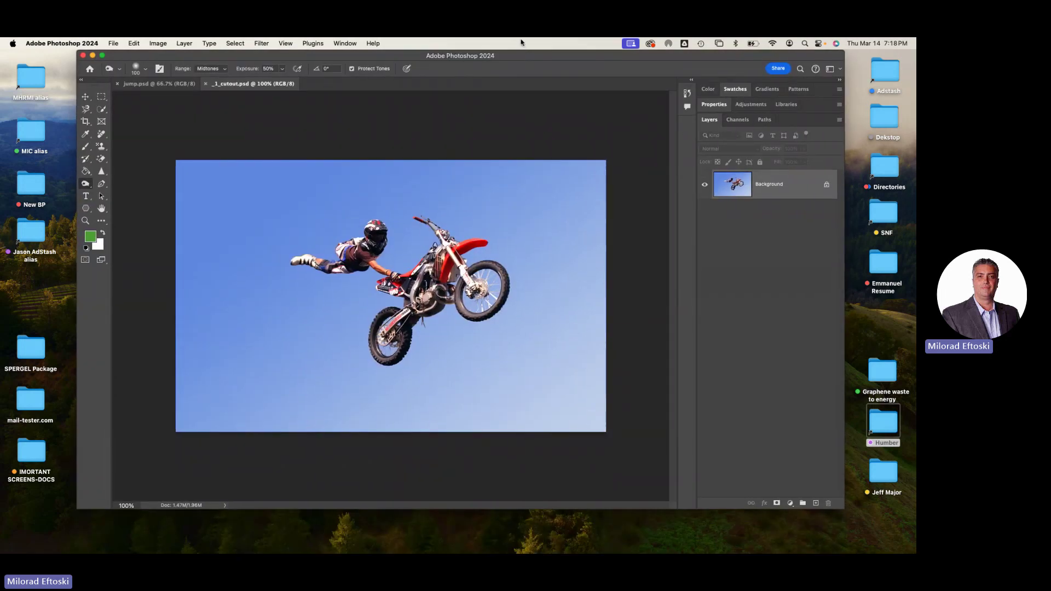
Switch back and forth between the jump.psd and _1_cutout.psd documents.
click(162, 82)
click(240, 86)
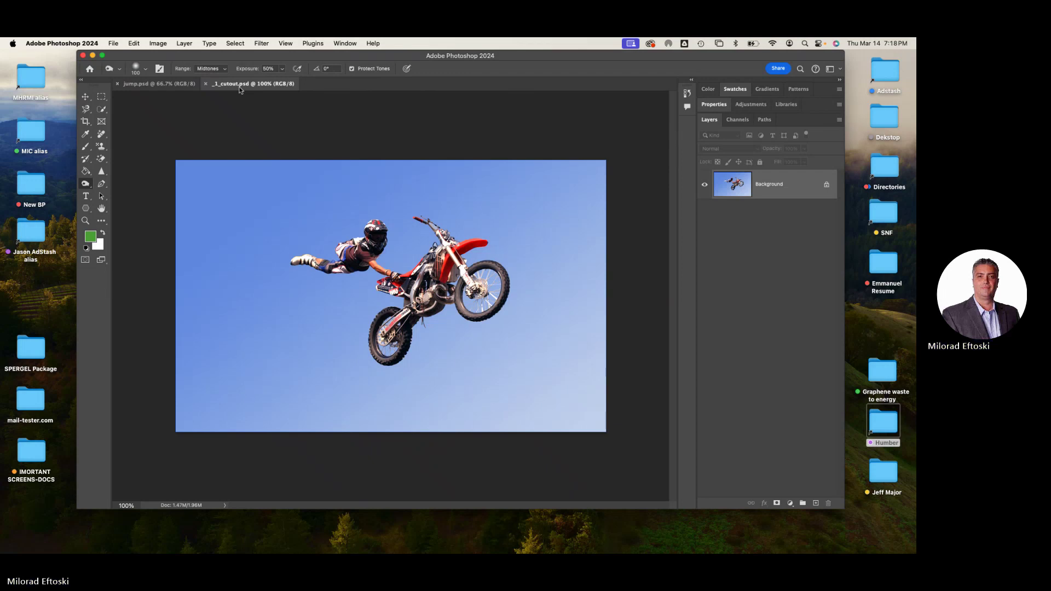
click(157, 87)
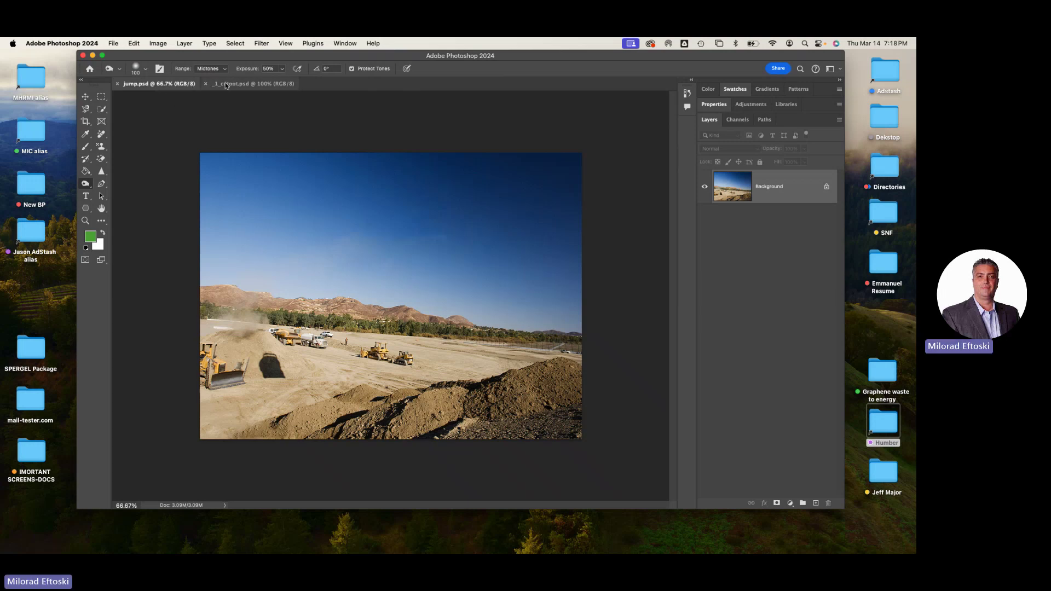
click(237, 86)
click(167, 87)
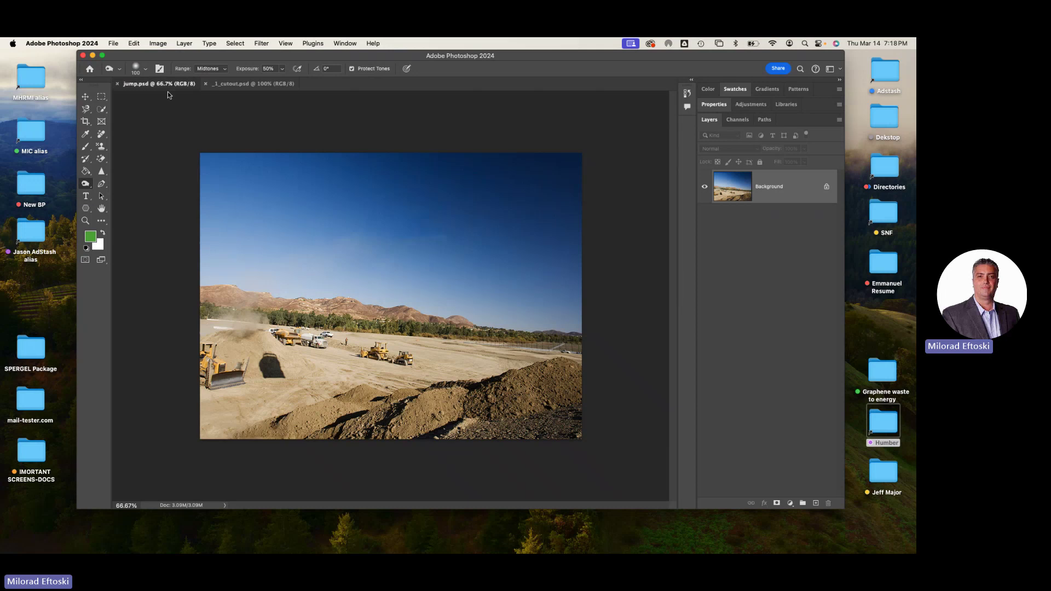
Float jump.psd, then re-dock it as the second document after _1_cutout.psd.
drag(167, 91, 195, 147)
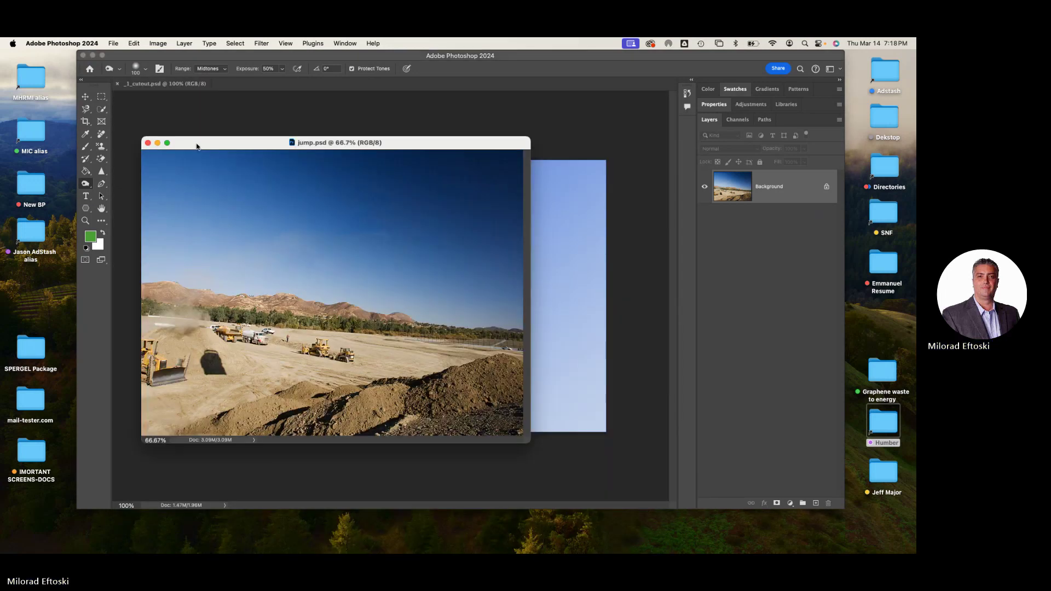
drag(197, 147, 492, 135)
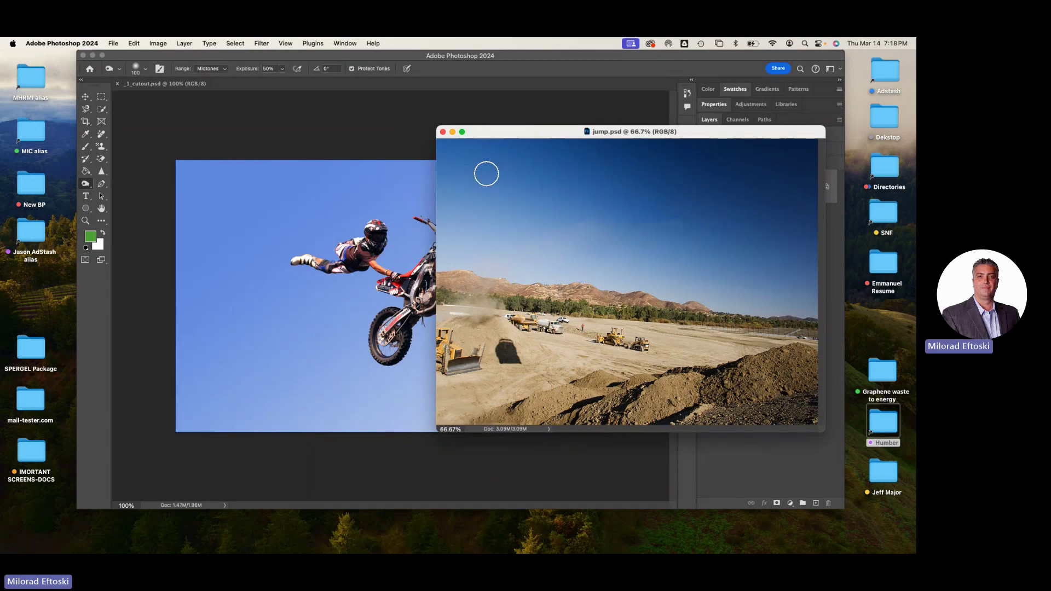
drag(536, 138, 255, 87)
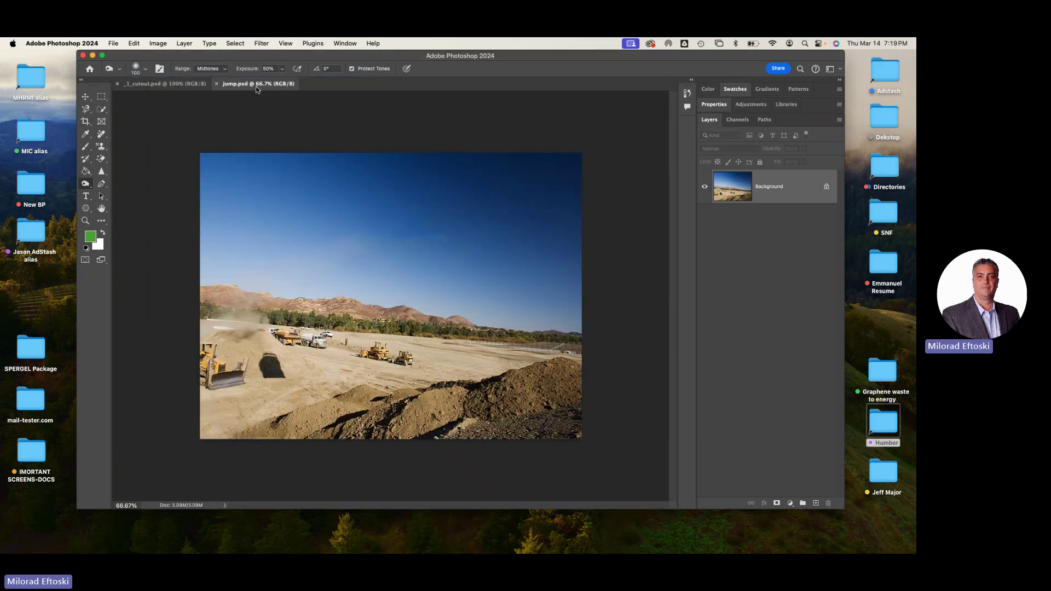
click(181, 82)
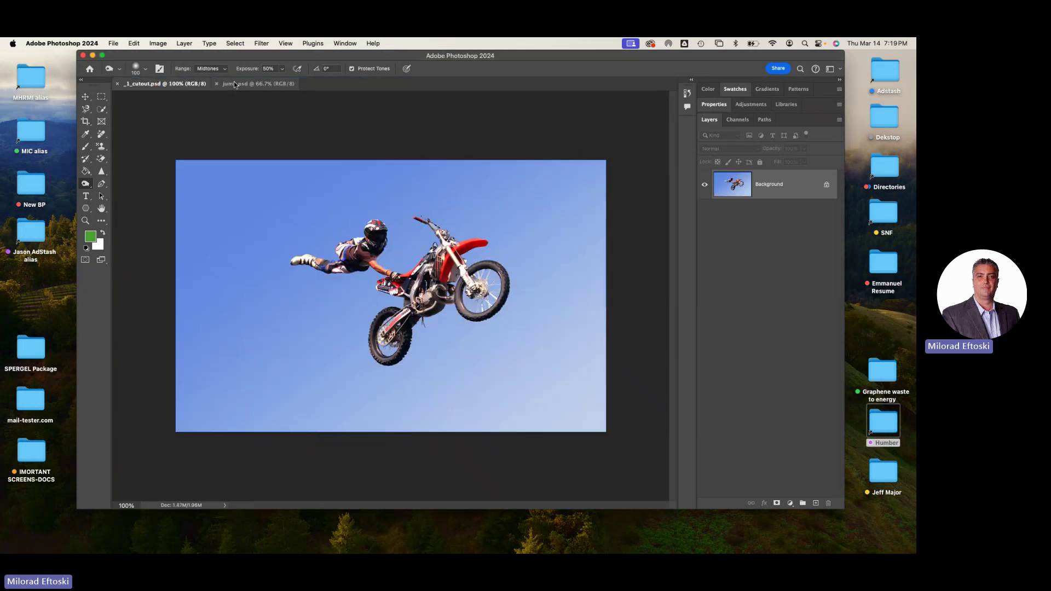
click(234, 84)
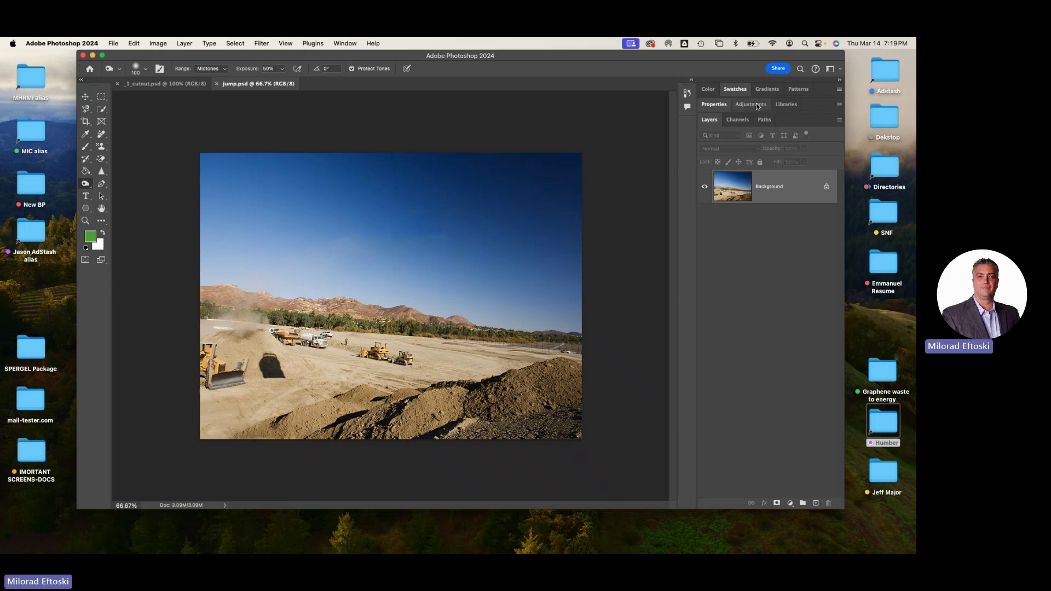
Float the Color panel, regroup it after Patterns, and show the Swatches panel.
click(711, 91)
drag(710, 90, 488, 125)
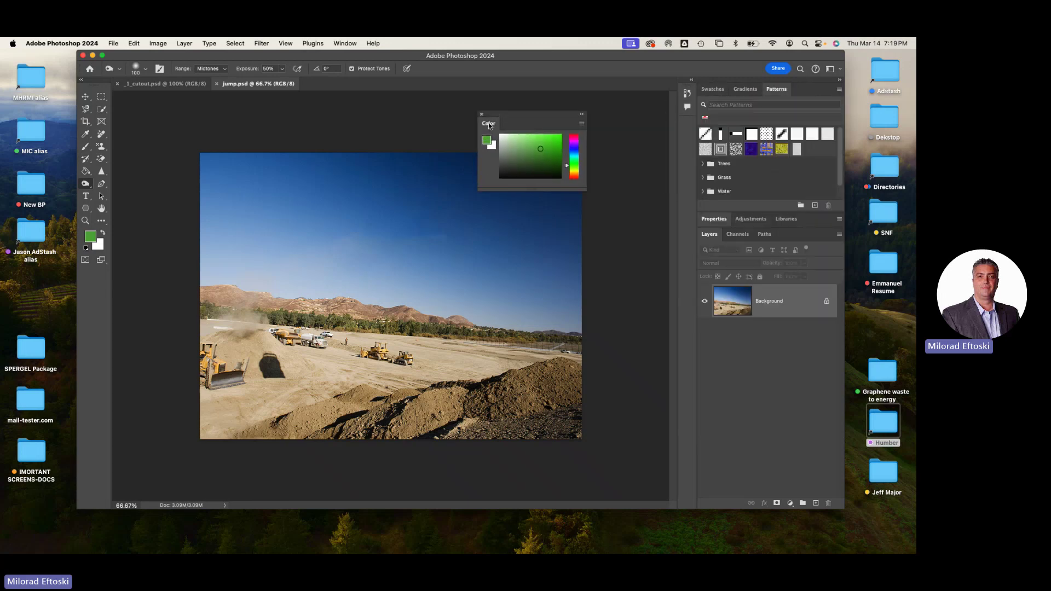
drag(520, 109, 709, 90)
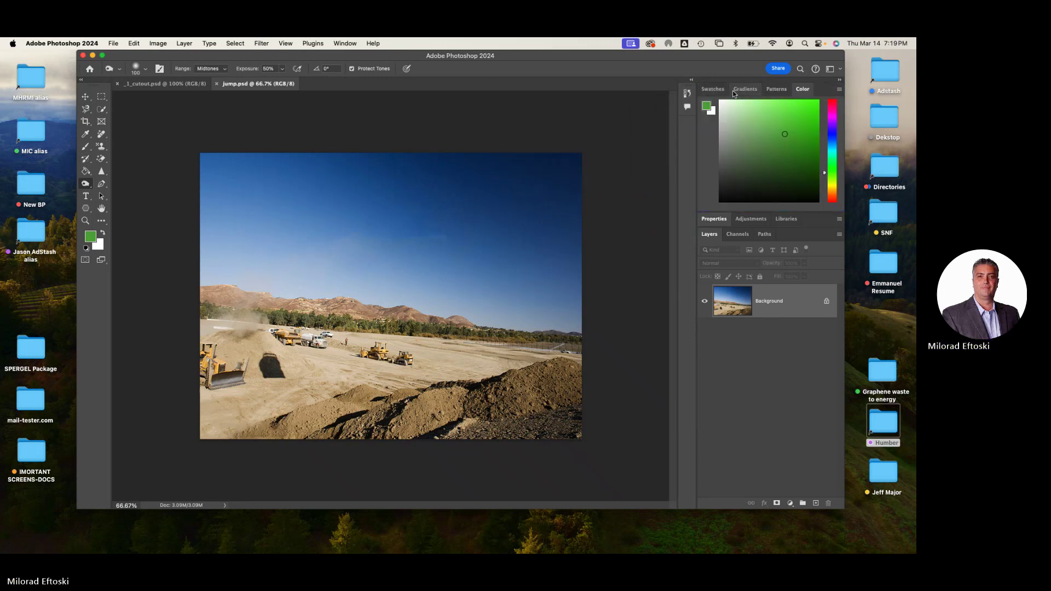
click(721, 89)
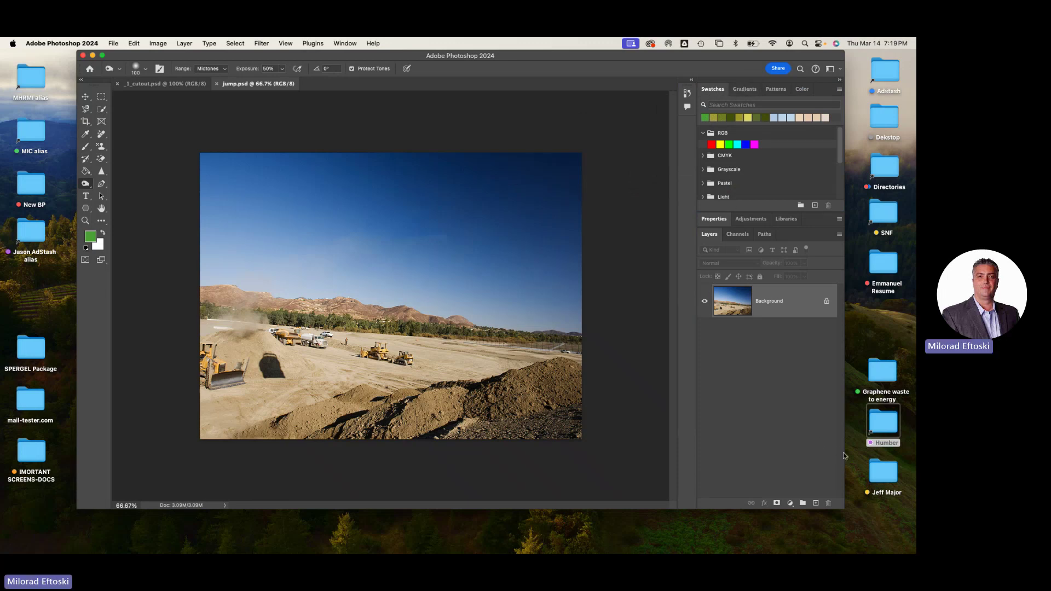
Drag the Photoshop window's bottom-right corner to enlarge it, then show _1_cutout.psd.
drag(848, 512, 756, 514)
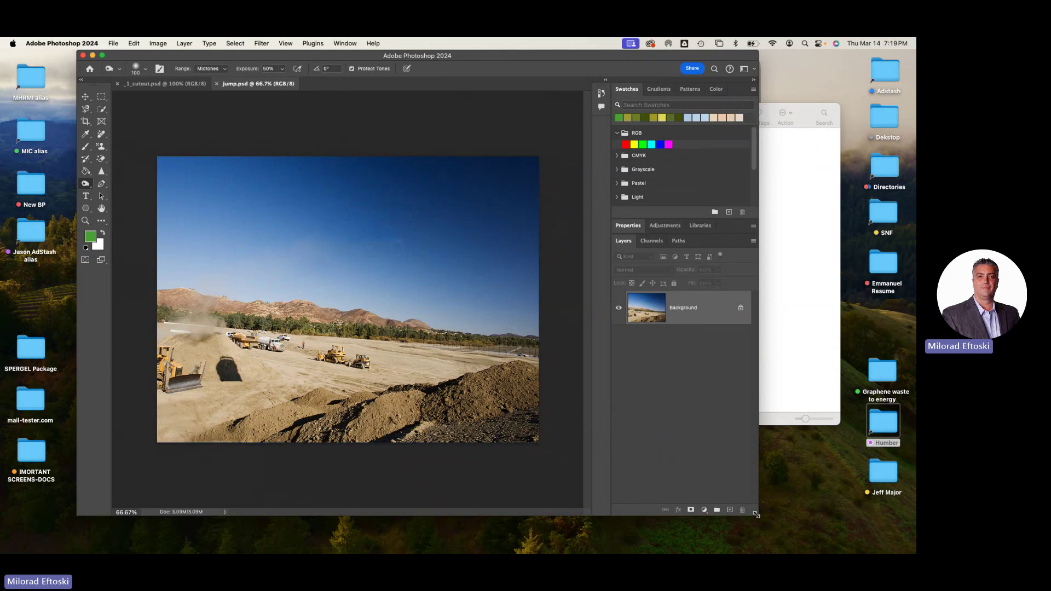
drag(756, 514, 779, 485)
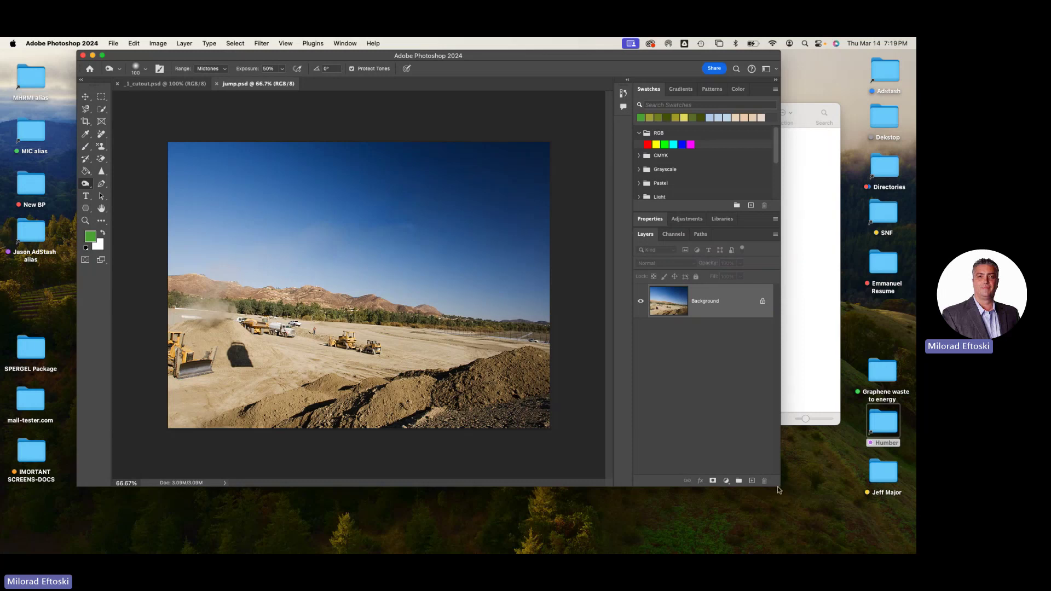
drag(780, 487, 896, 527)
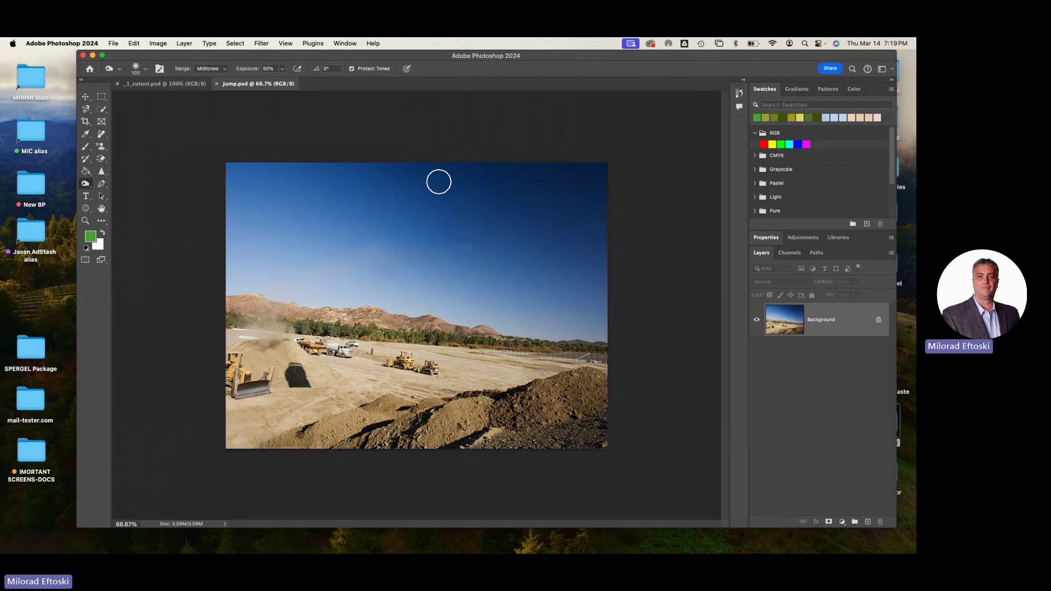
click(176, 83)
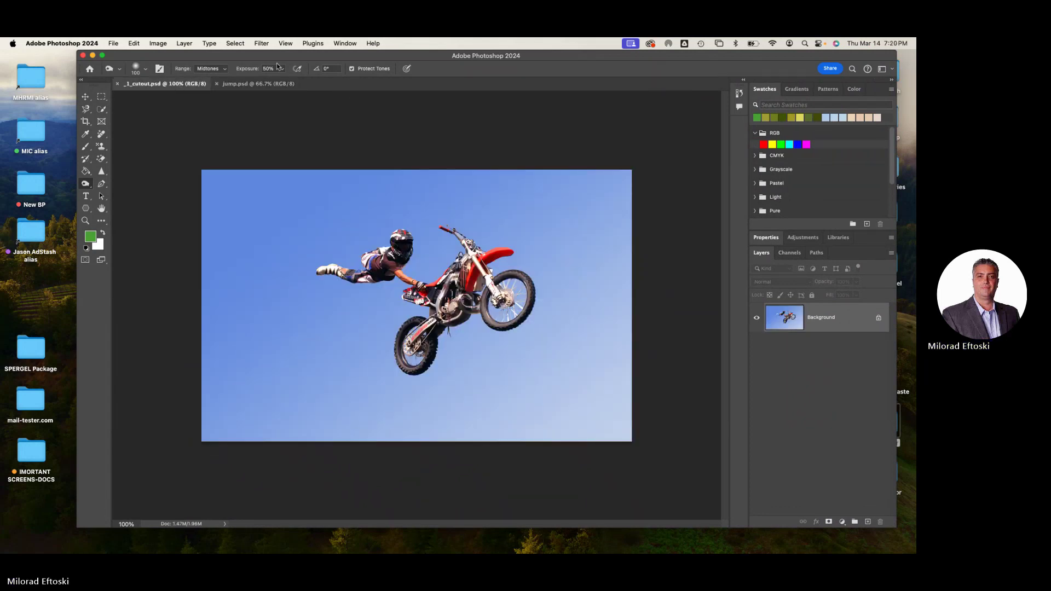
Return to _1_cutout.psd and try the Magnetic Lasso and Quick Selection tools.
click(264, 87)
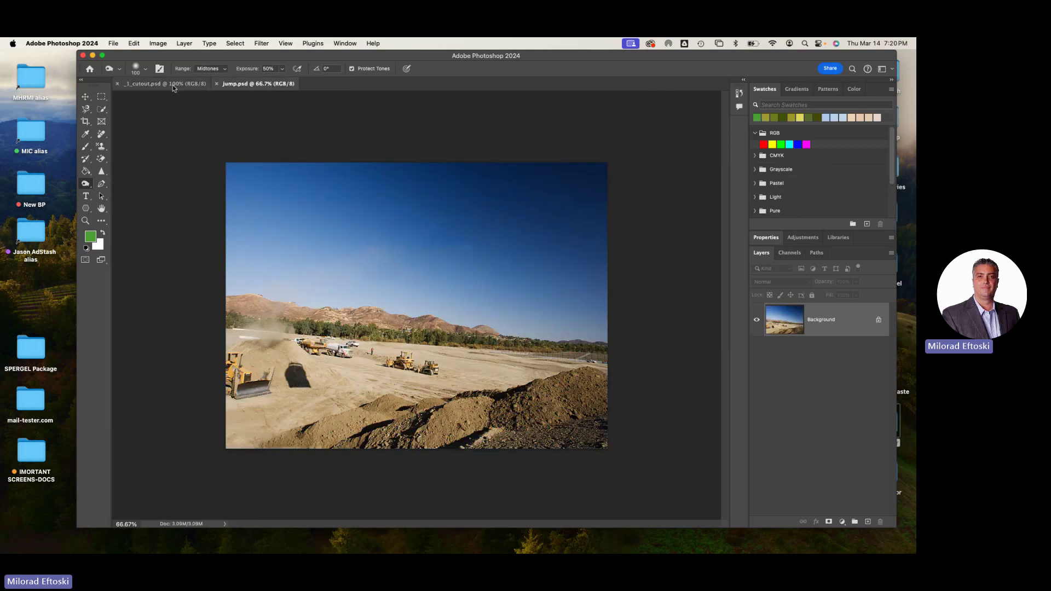
click(173, 84)
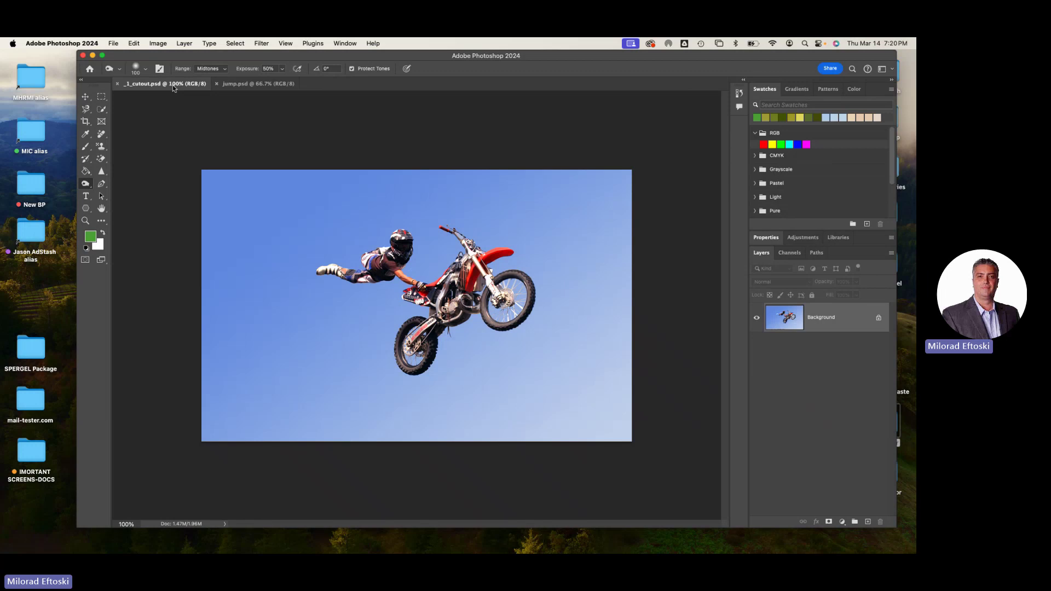
click(85, 109)
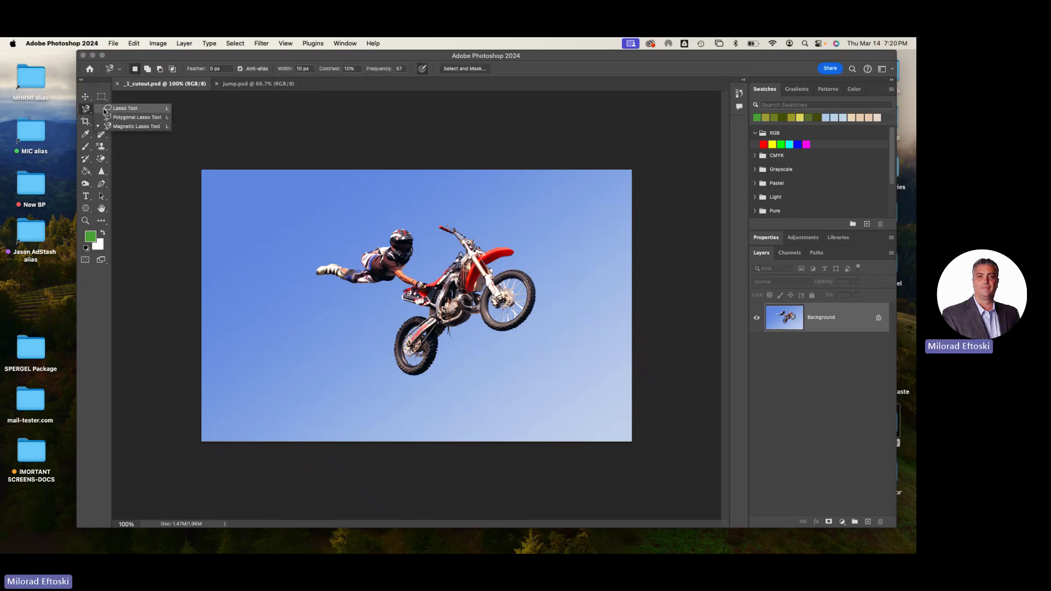
click(101, 109)
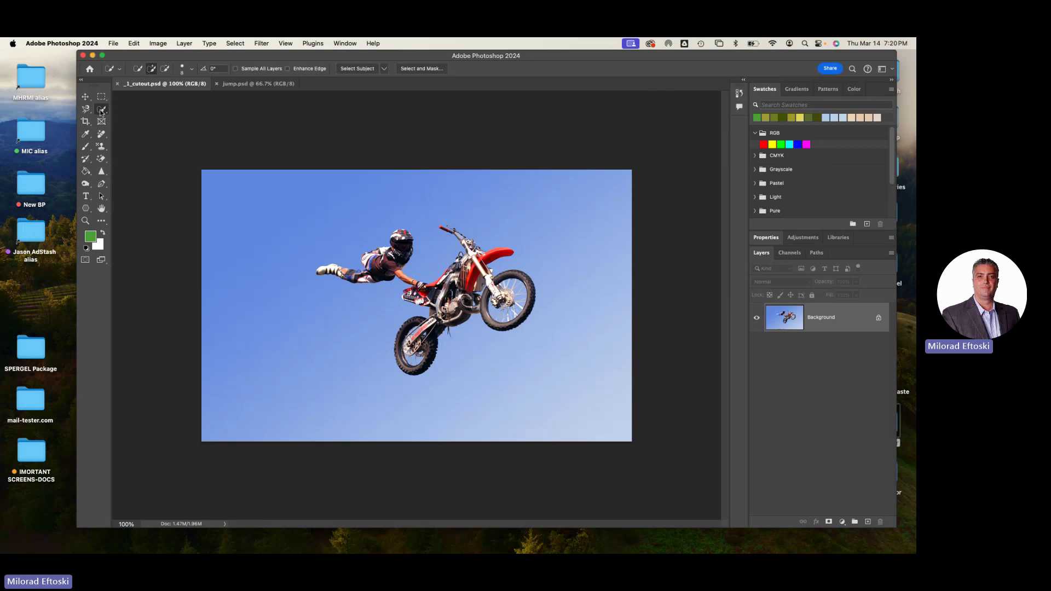
Pick the Rectangular Marquee Tool, view its shape options, and open the Select menu.
click(102, 99)
click(103, 101)
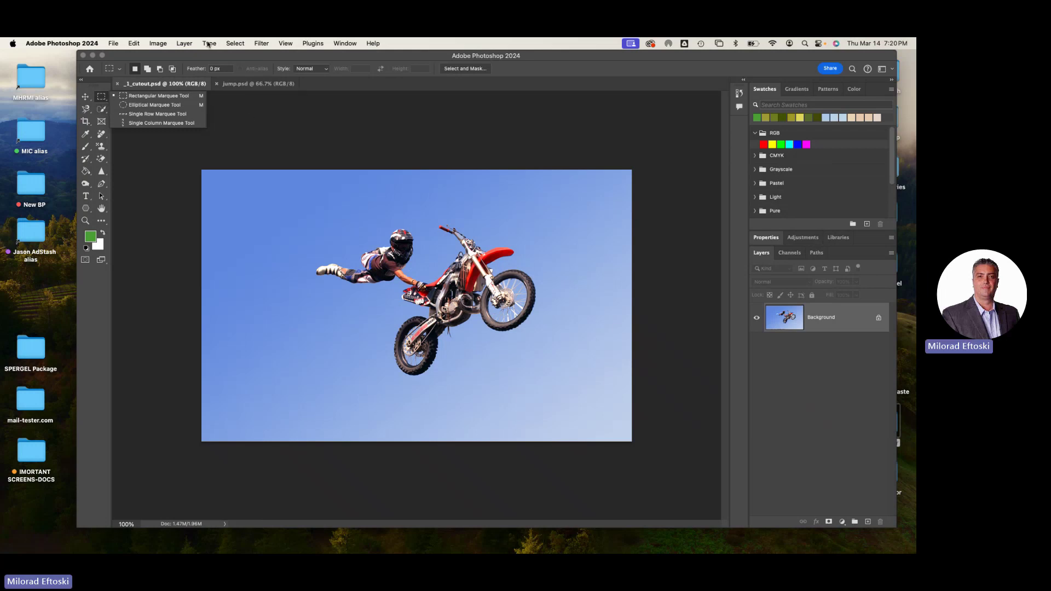
click(237, 43)
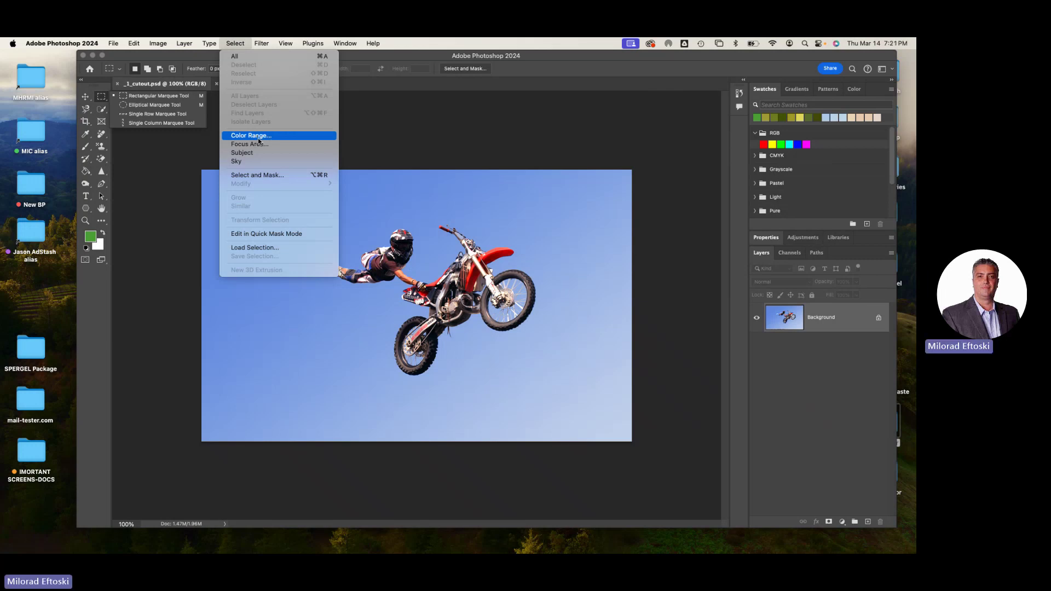
Sample the sky in Select > Color Range and toggle the Image/Selection previews.
click(257, 138)
drag(487, 95, 638, 100)
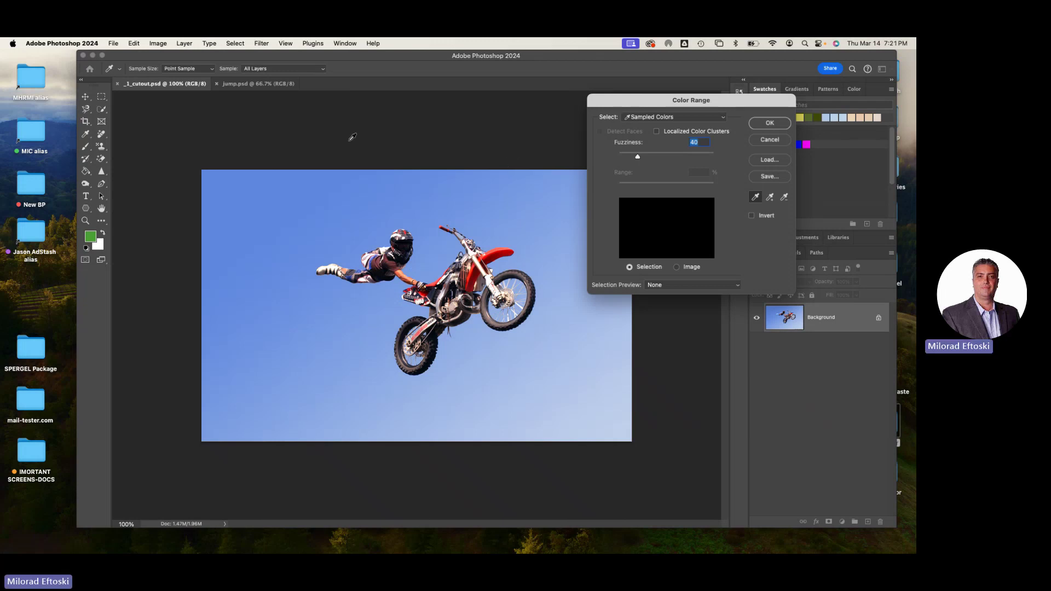
click(228, 176)
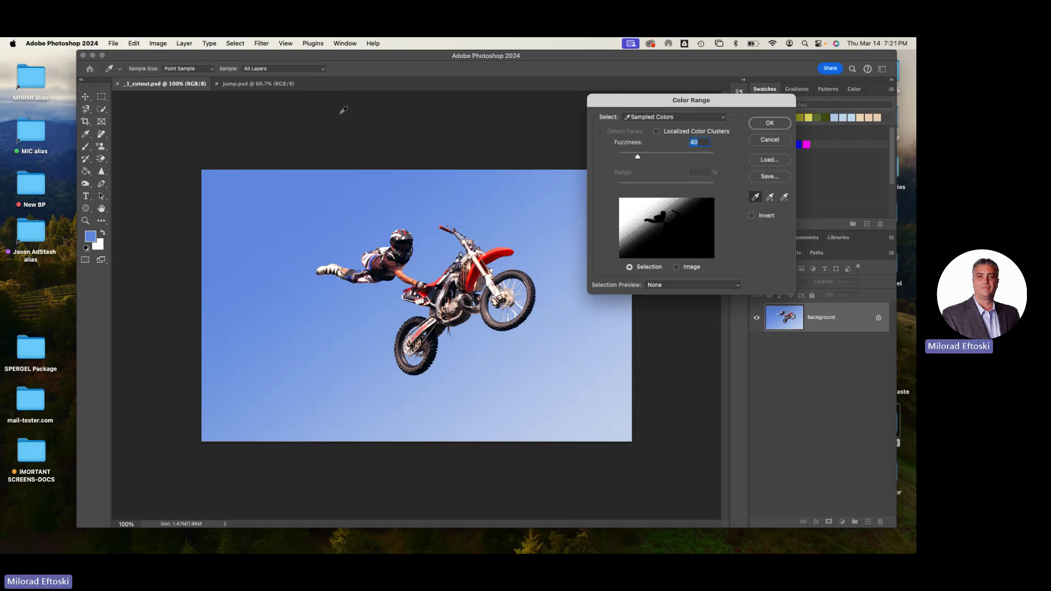
click(678, 267)
click(650, 270)
Cancel Color Range and discard the stray rectangular selection.
key(Escape)
drag(220, 389, 221, 422)
click(240, 249)
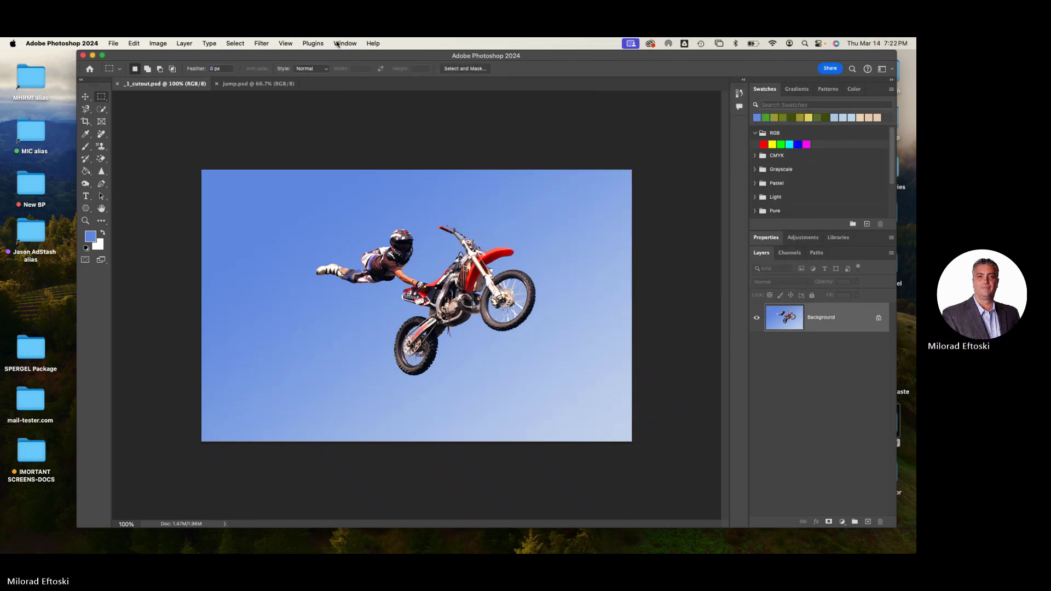
Reopen Select > Color Range and sample the full range of sky blues.
click(313, 43)
mouse_move(184, 44)
mouse_move(235, 43)
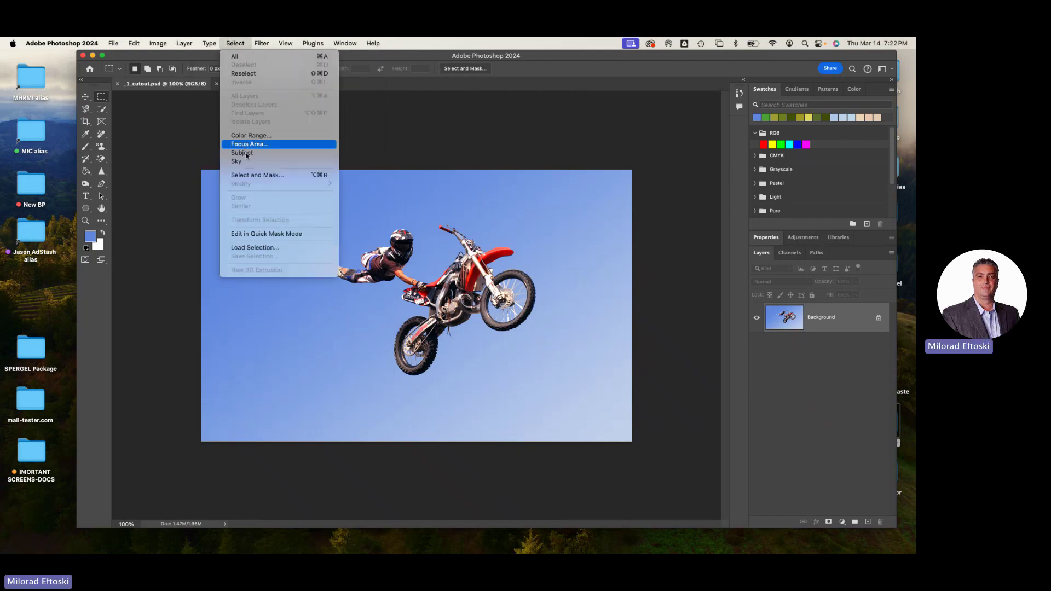
click(269, 141)
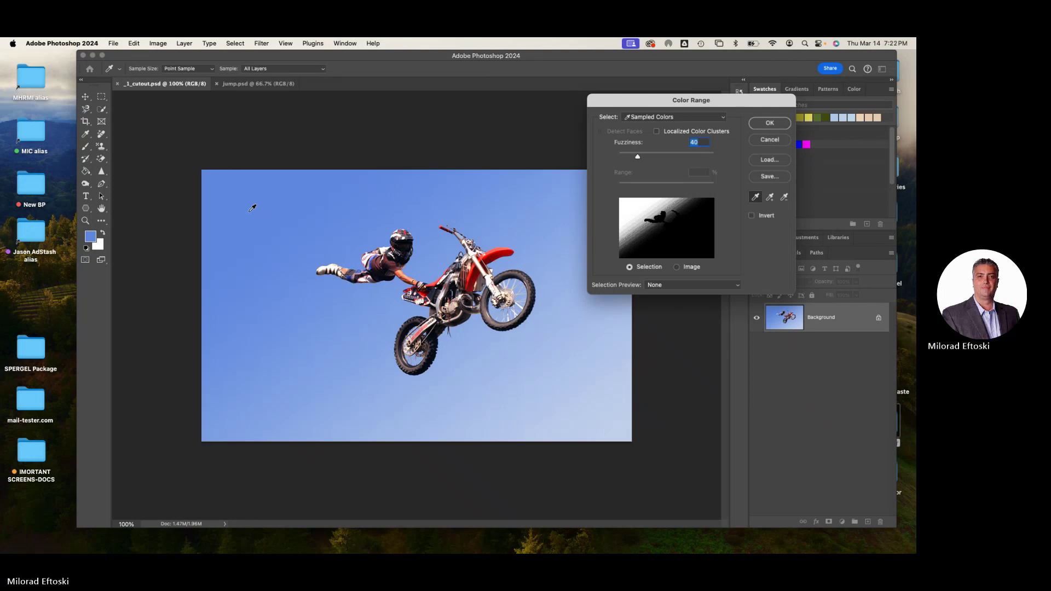
mouse_move(222, 259)
mouse_down()
mouse_move(234, 422)
mouse_move(474, 430)
mouse_move(609, 419)
mouse_up()
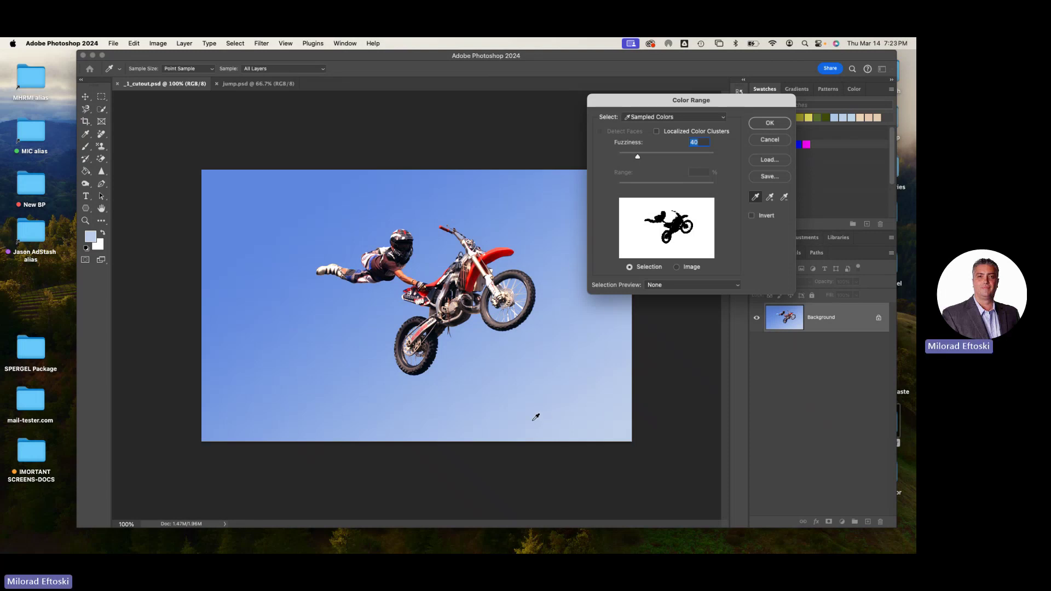
Keep Selection Preview at None, check Invert, and apply the selection with OK.
click(698, 287)
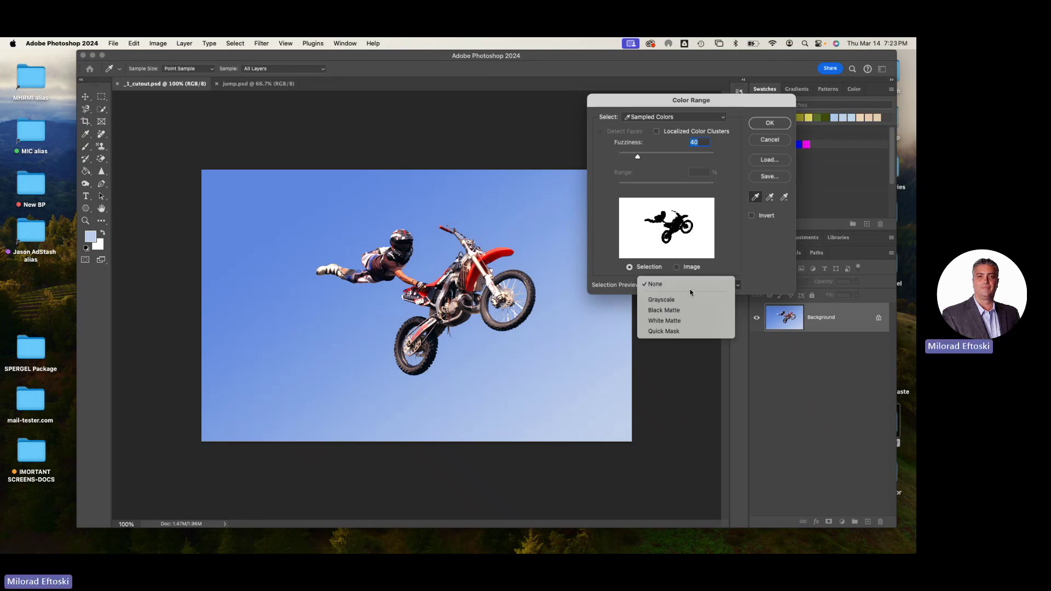
click(696, 168)
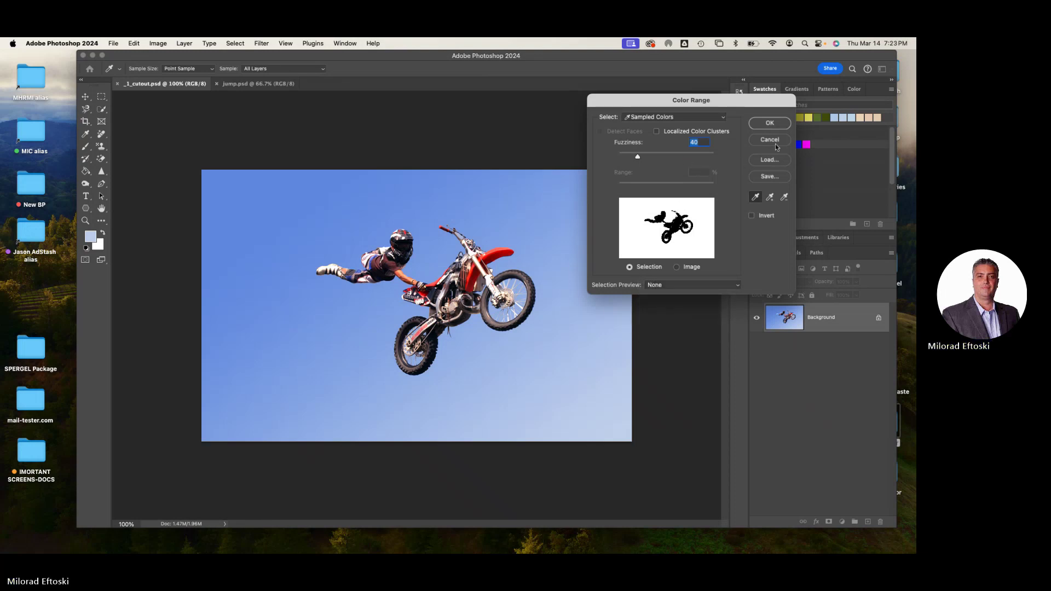
click(753, 216)
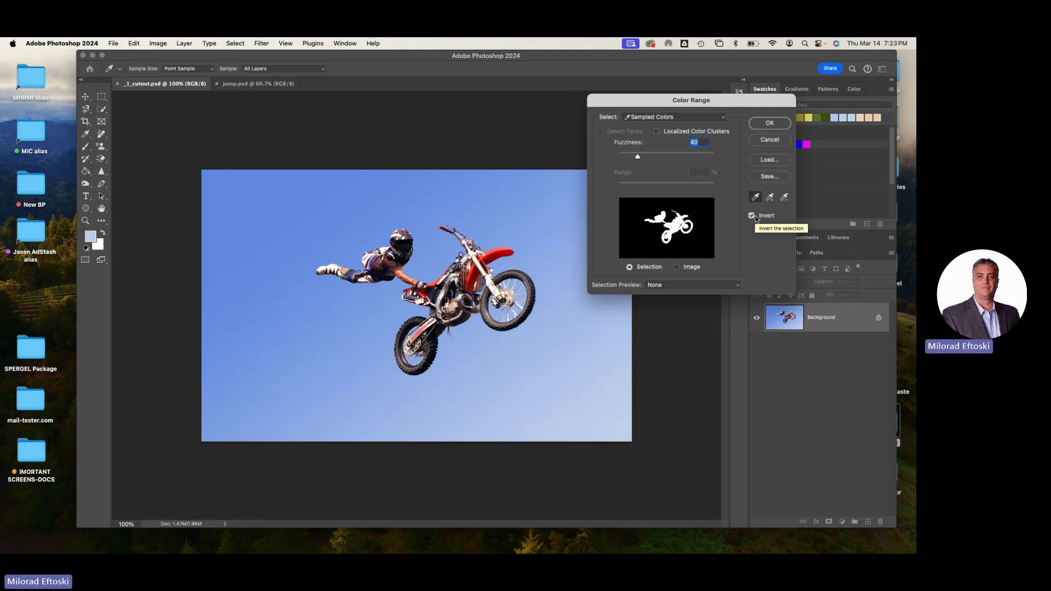
click(752, 216)
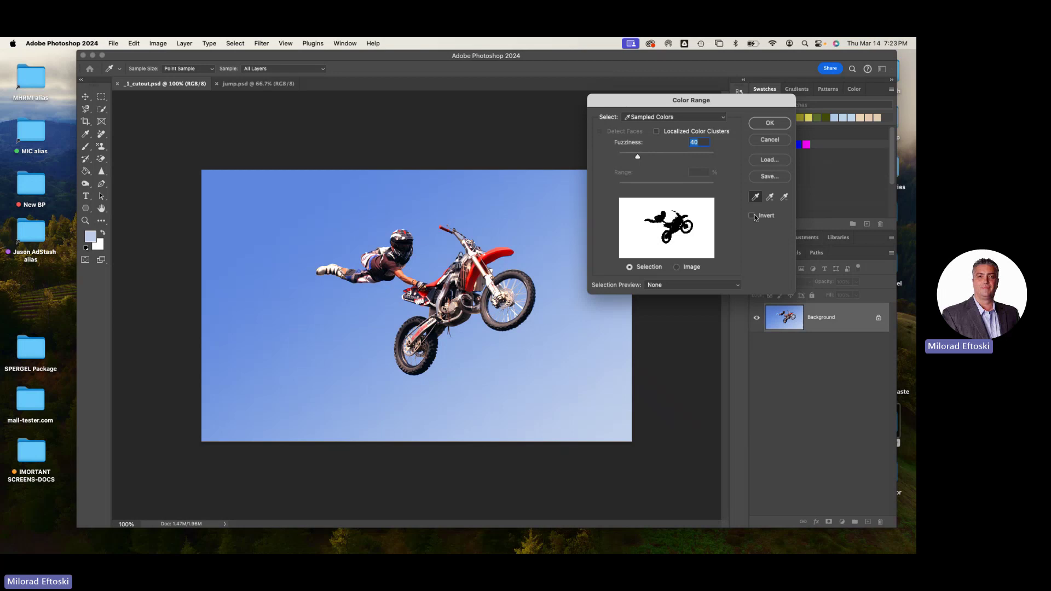
click(752, 217)
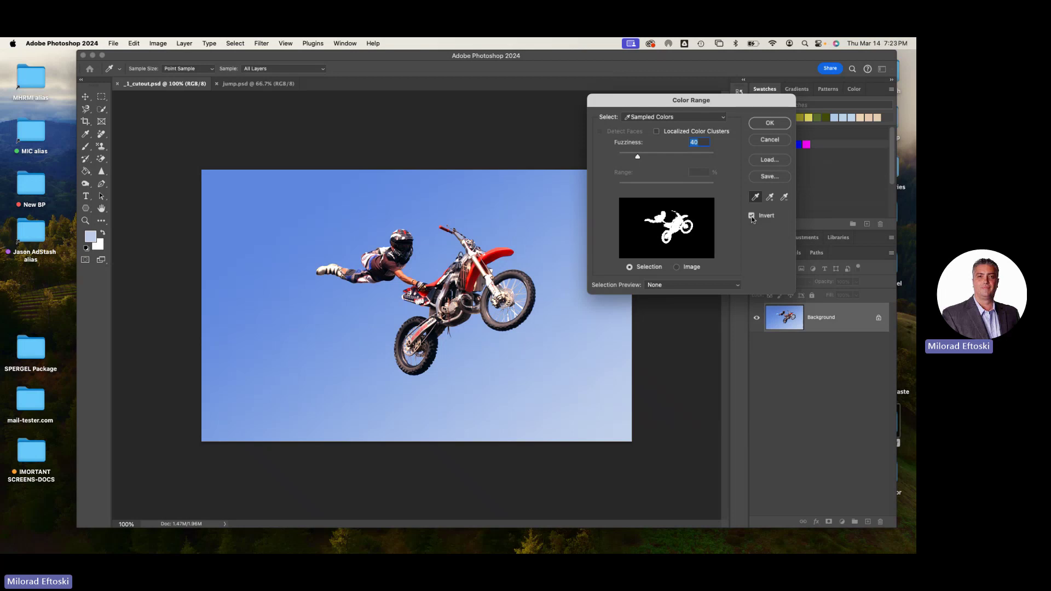
click(769, 124)
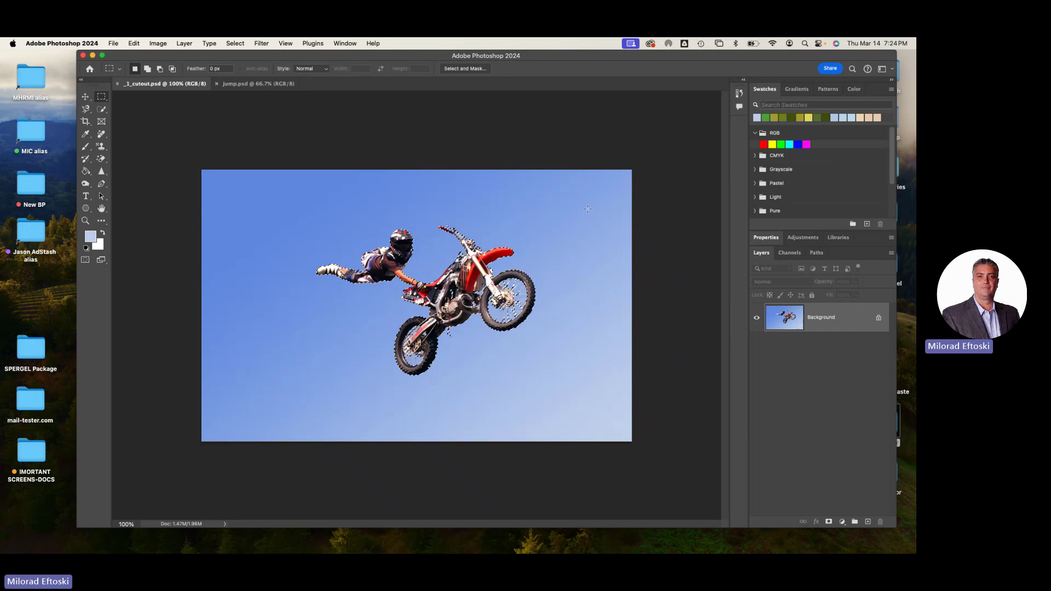
Invert the rider selection with Select > Inverse so the surrounding blue sky is selected.
click(236, 44)
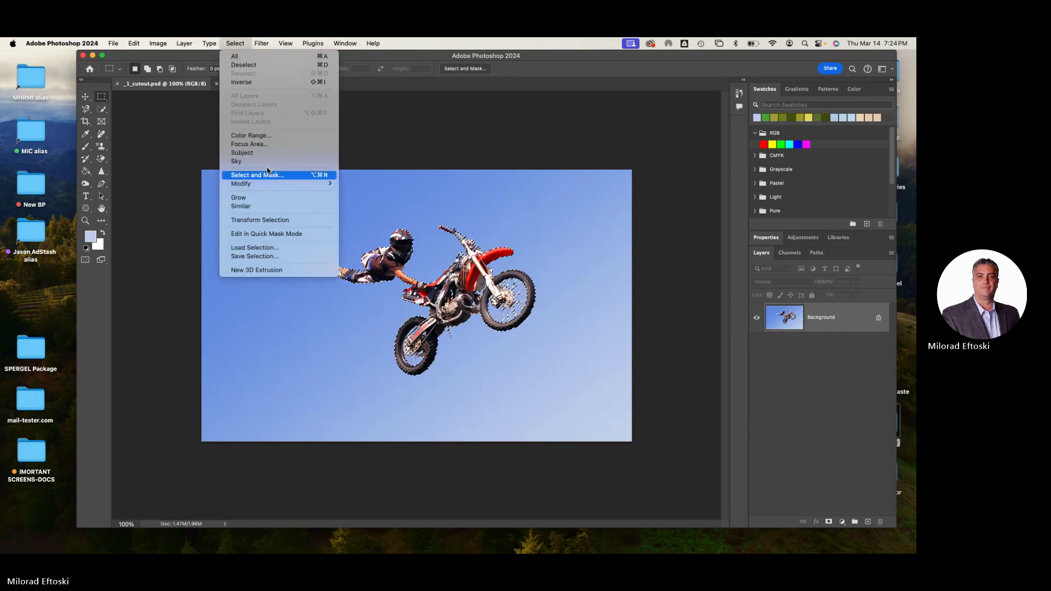
click(265, 83)
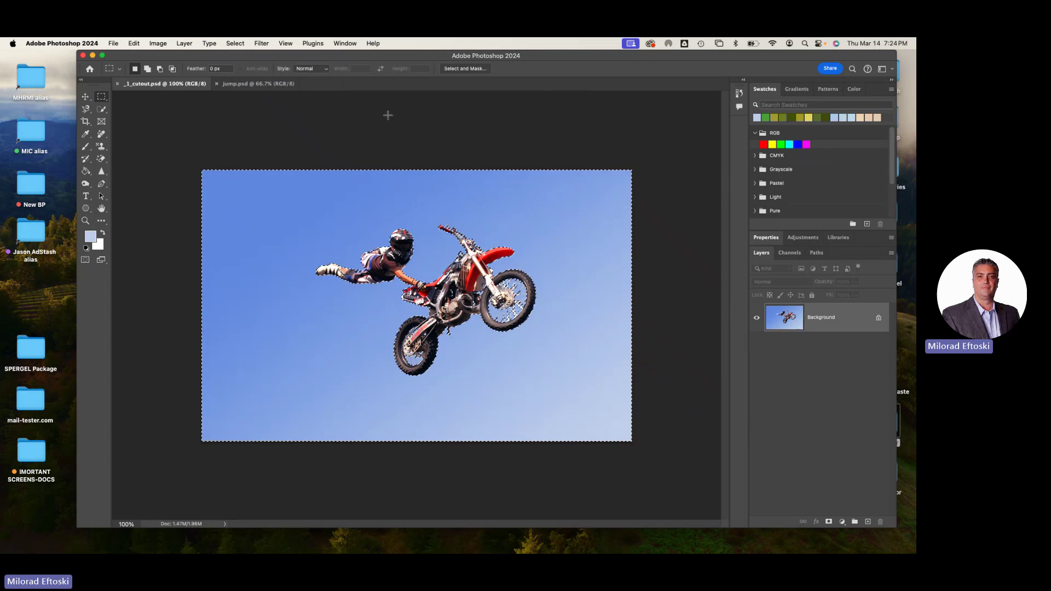
Unlock the Background into Layer 0, then trial-delete the selected sky and undo it.
click(876, 319)
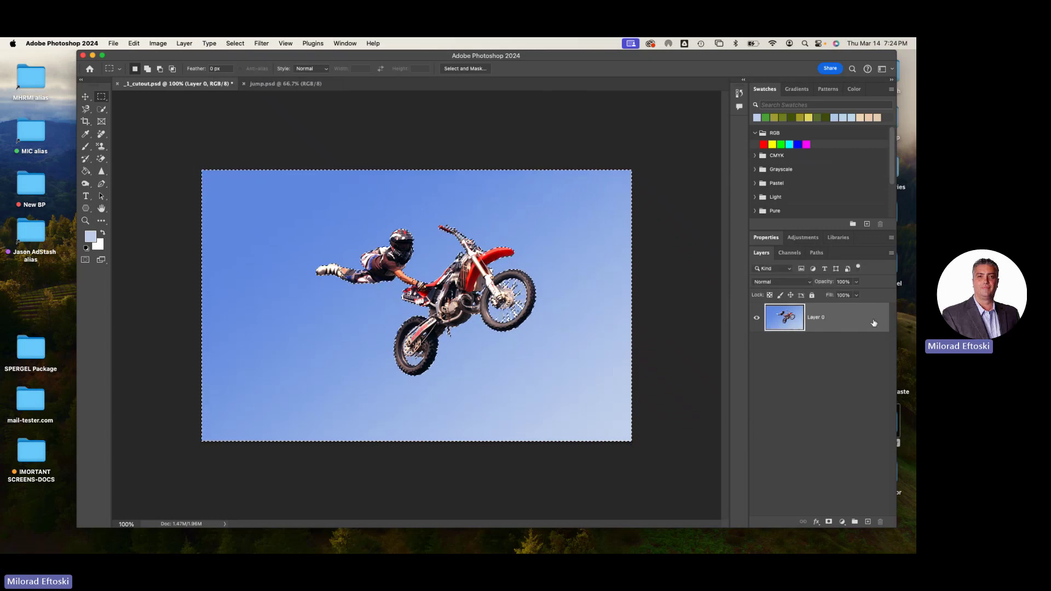
key(Delete)
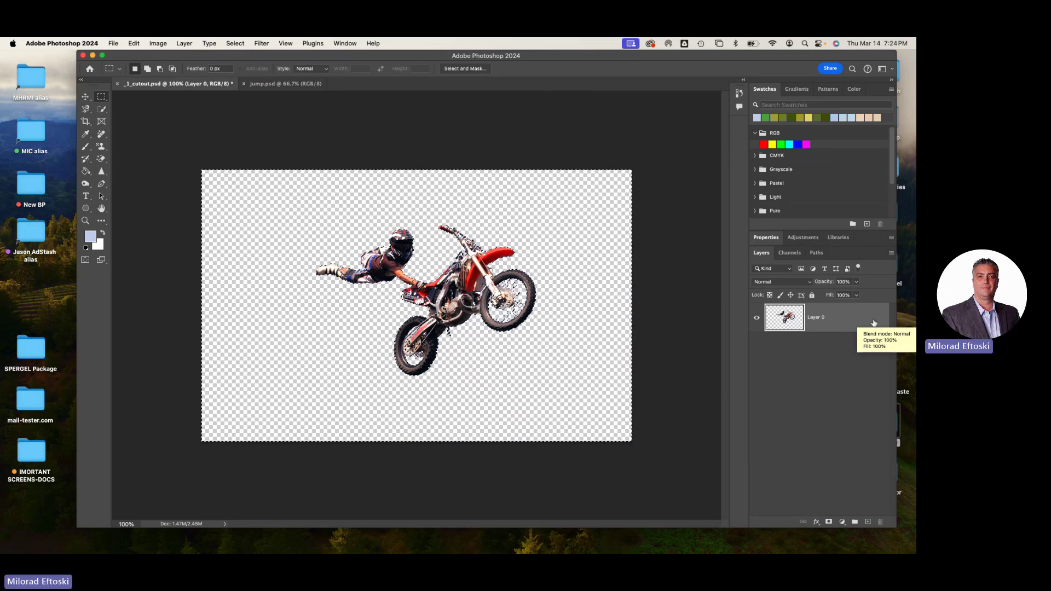
key(super+z)
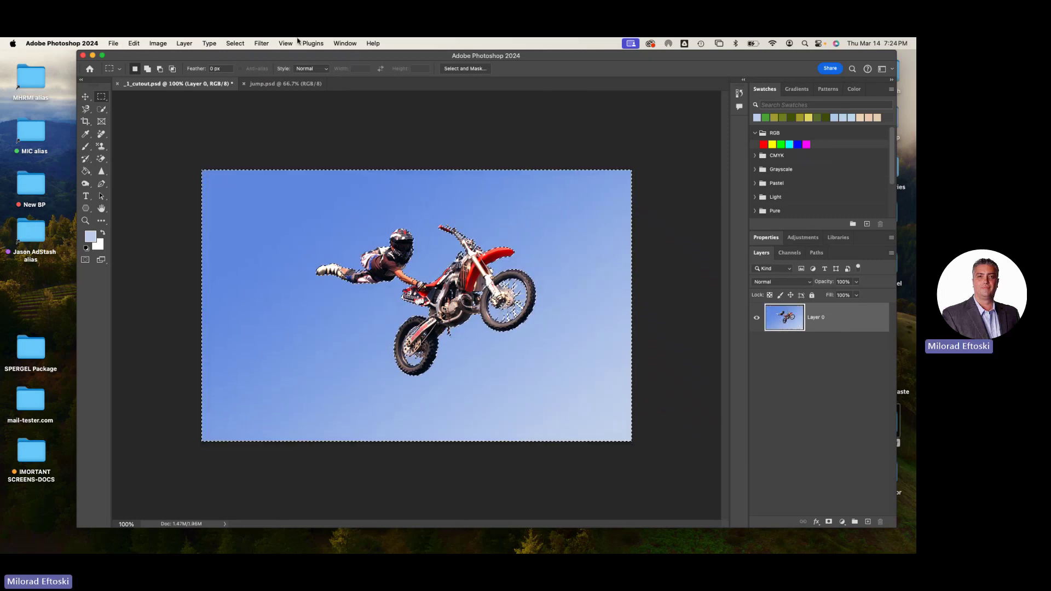
Deselect and restore the selection, invert it to the rider and bike, then trial-delete and undo.
click(235, 43)
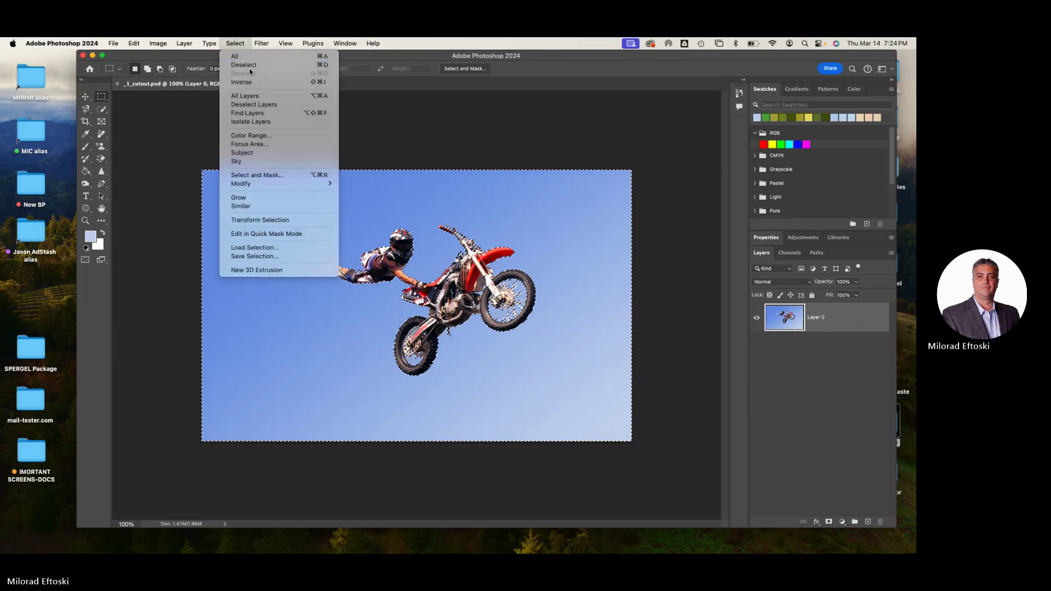
click(249, 66)
key(super+z)
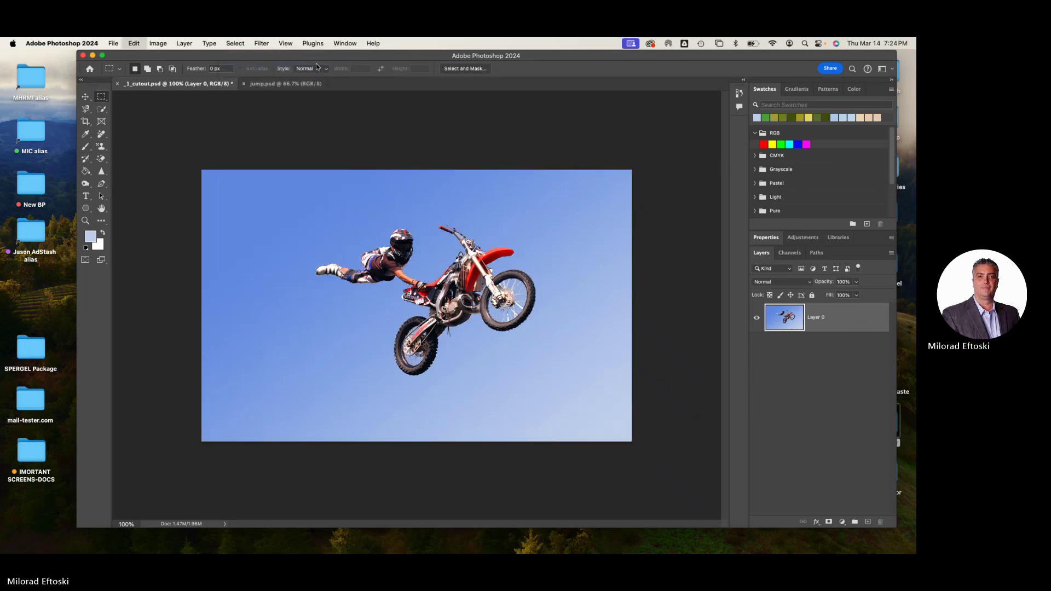
click(235, 43)
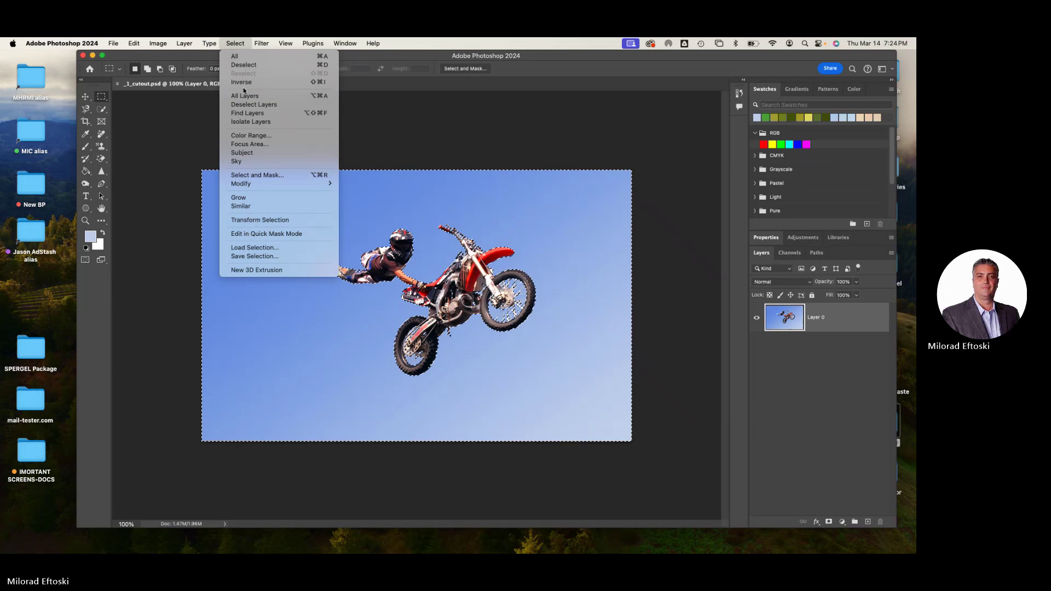
click(243, 84)
key(Delete)
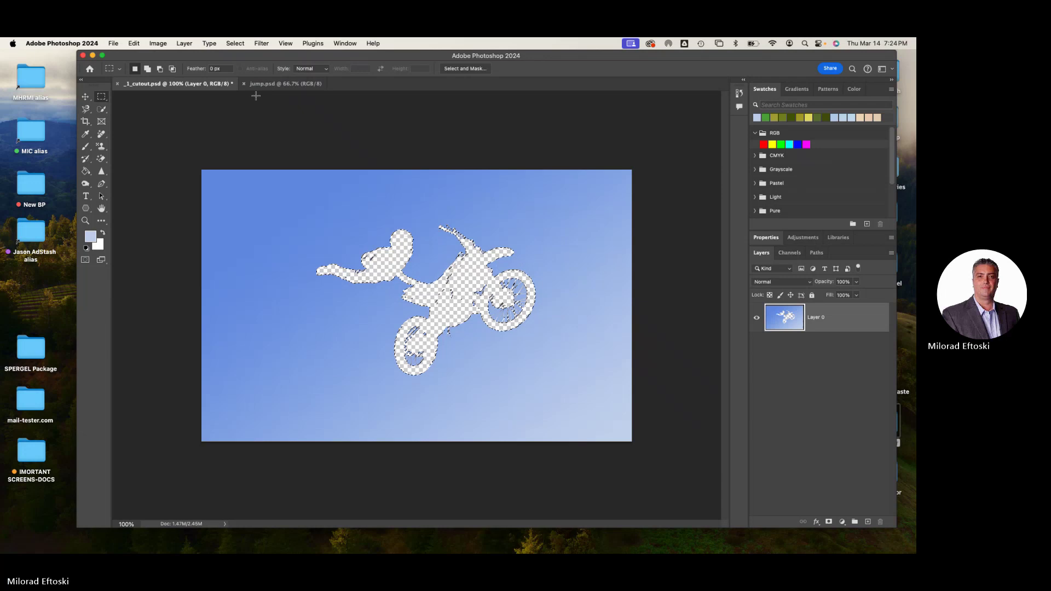
key(super+z)
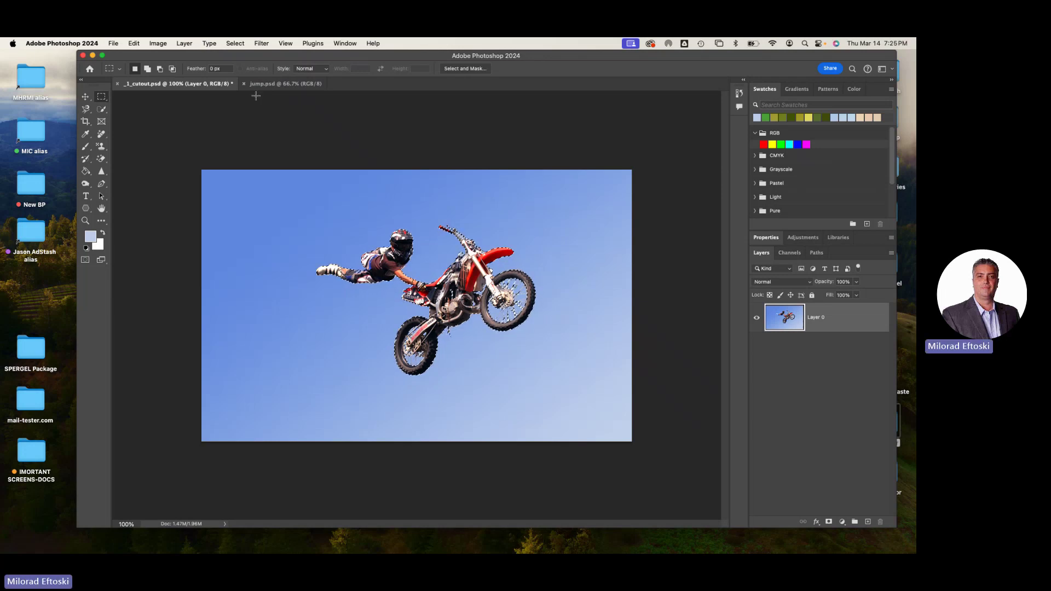
Visit jump.psd, pick the Move tool, and return to _1_cutout.psd, toggling Show Transform Controls.
click(281, 85)
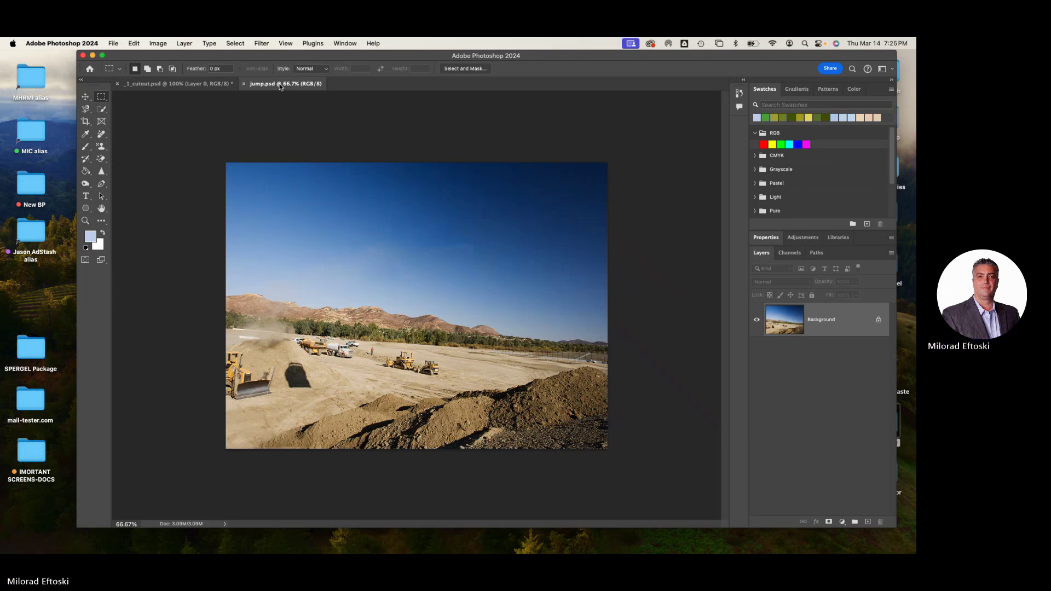
click(86, 97)
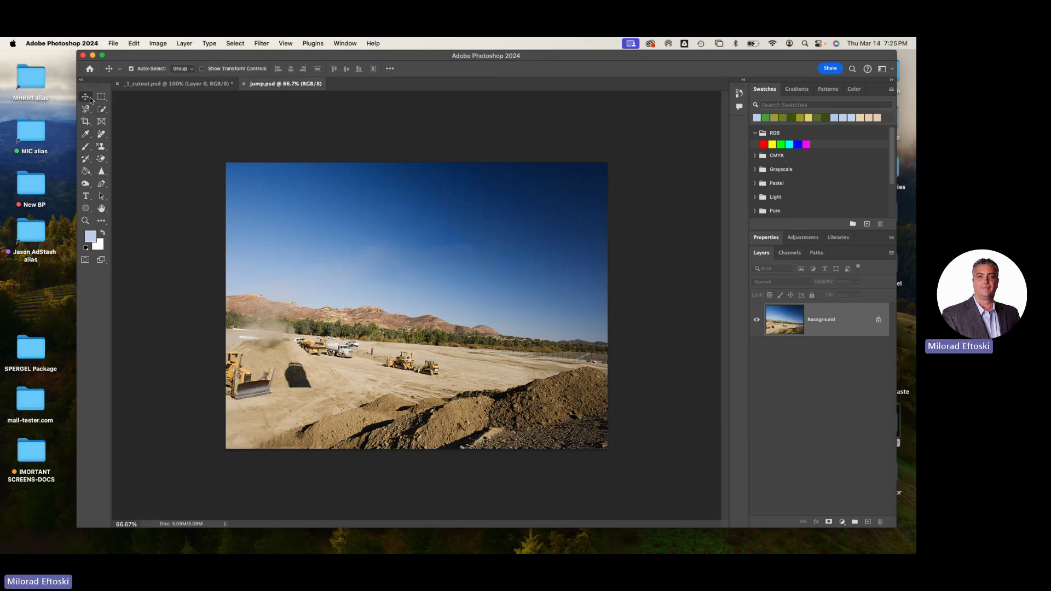
click(197, 83)
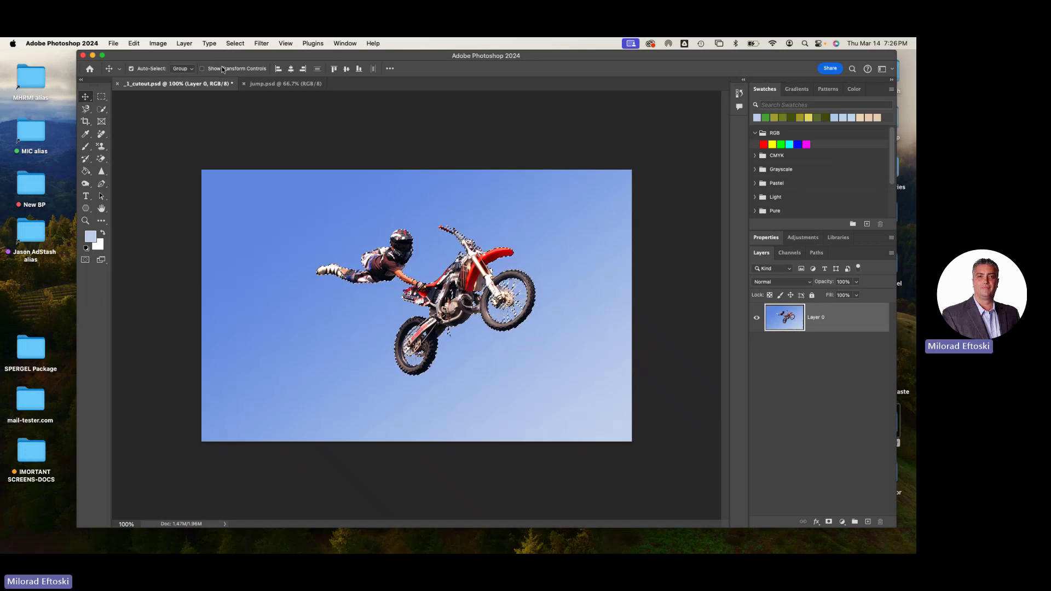
click(202, 68)
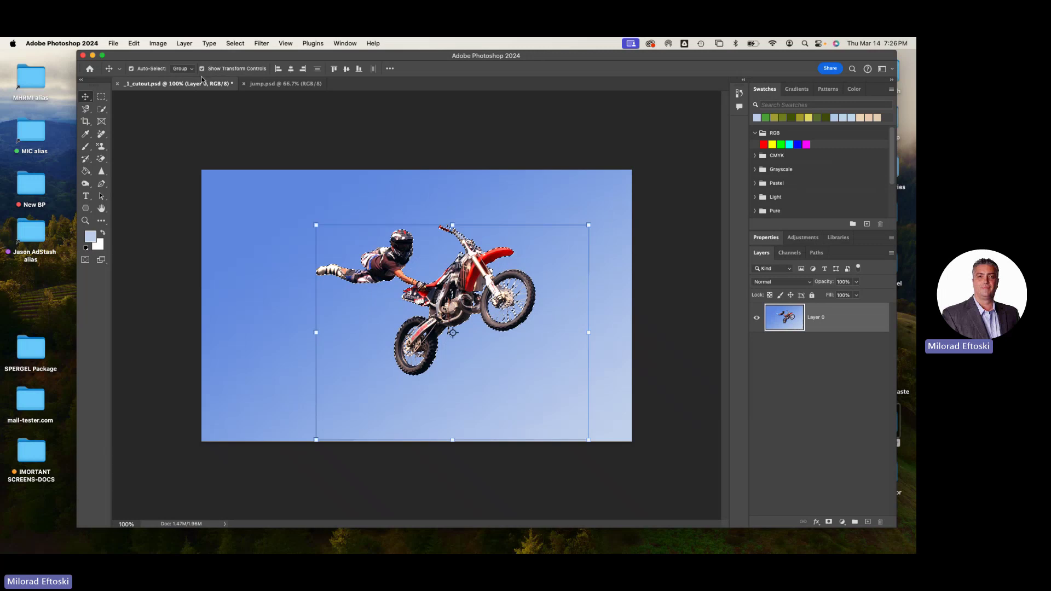
click(202, 70)
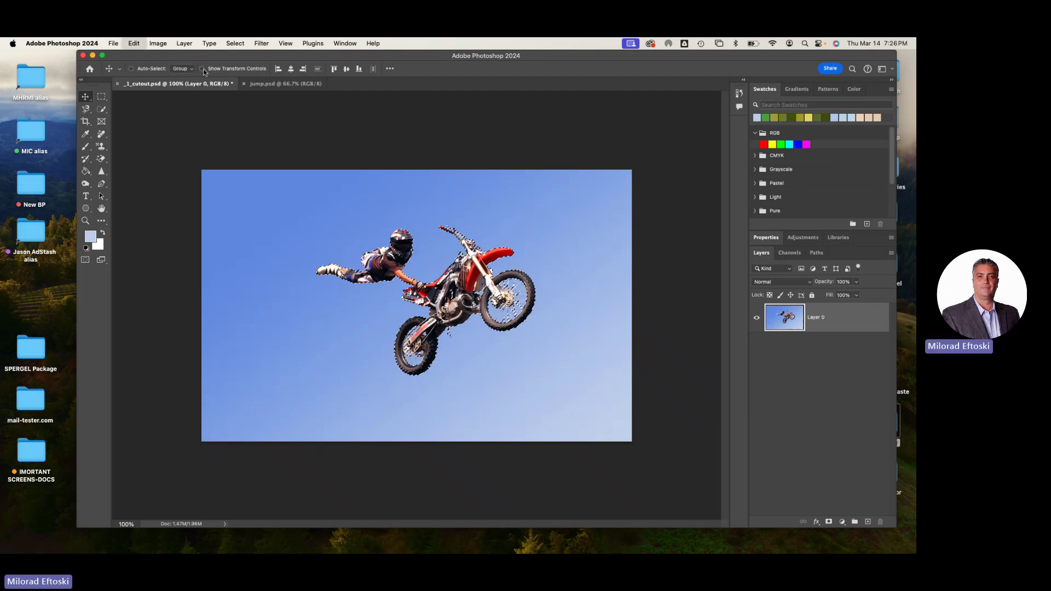
Paste the cut-out rider into jump.psd as Layer 1, toggling transform controls on and off.
click(289, 85)
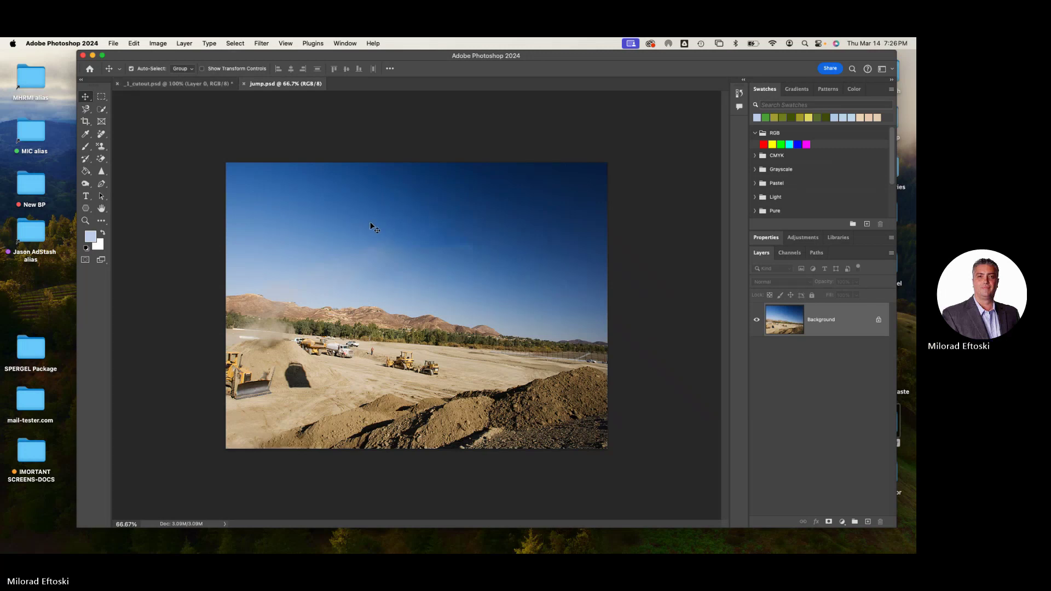
key(super+v)
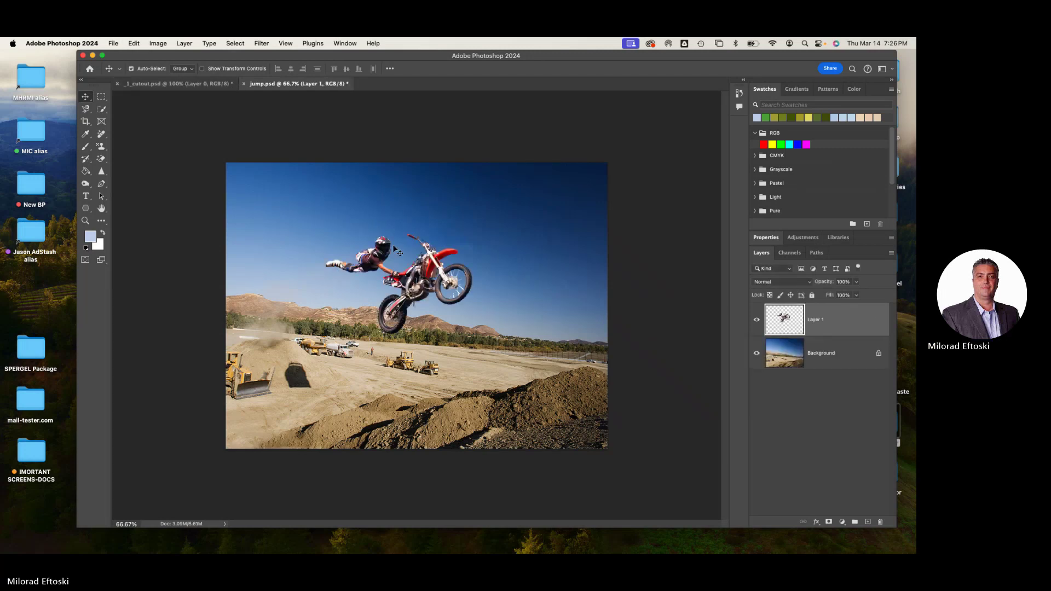
click(202, 69)
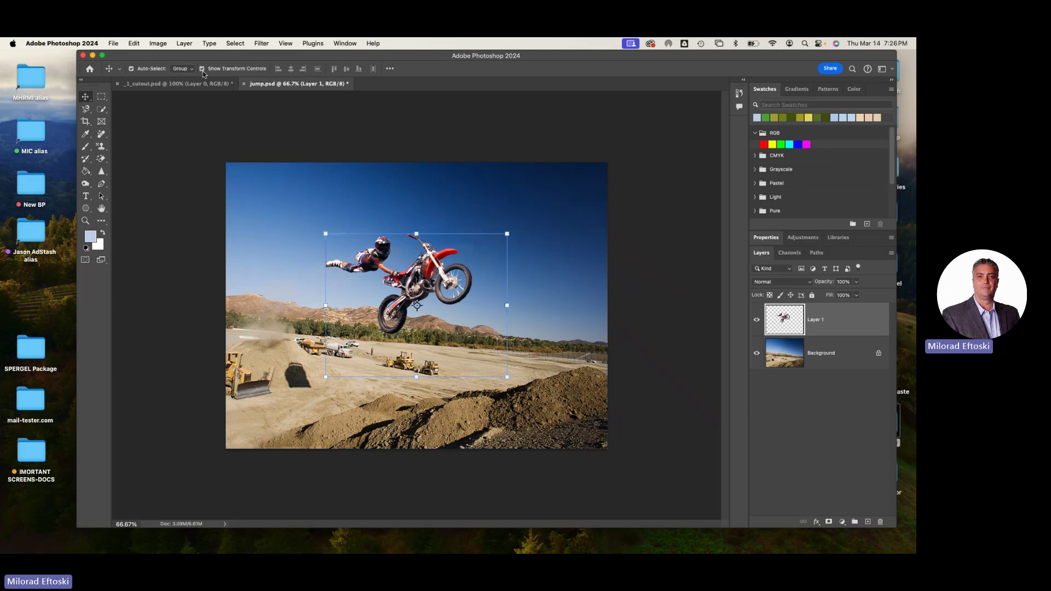
click(202, 69)
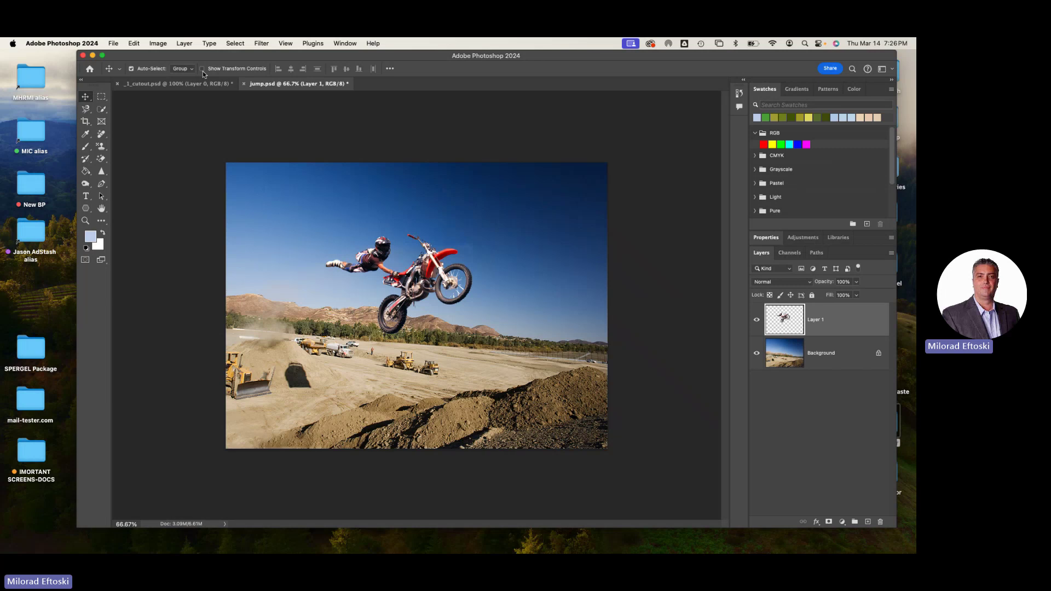
Free-transform the rider, scaling to about 120% and rotating -1.37°, and commit.
key(super+t)
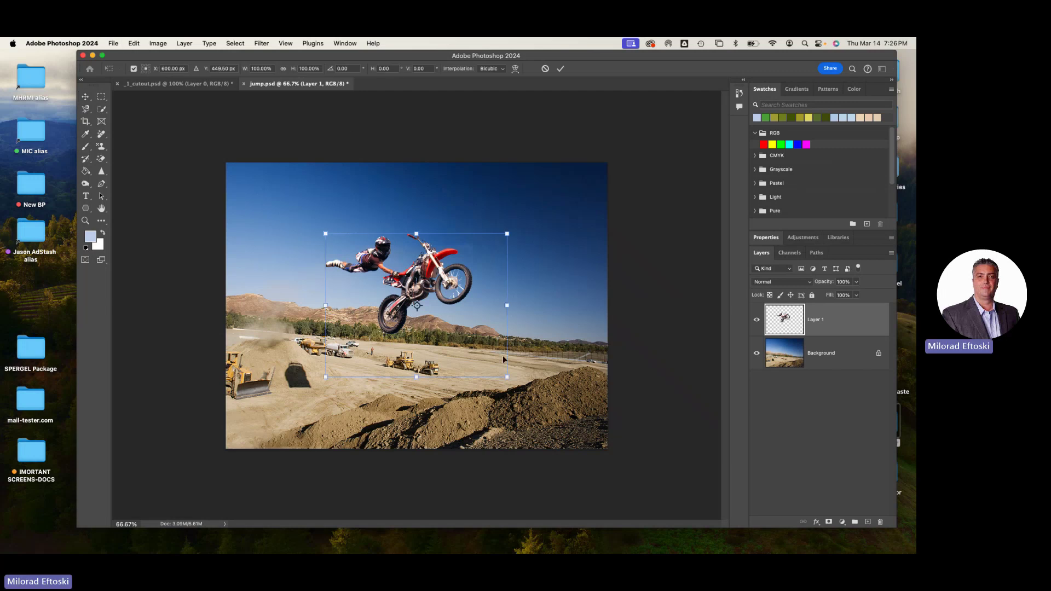
drag(507, 377, 543, 405)
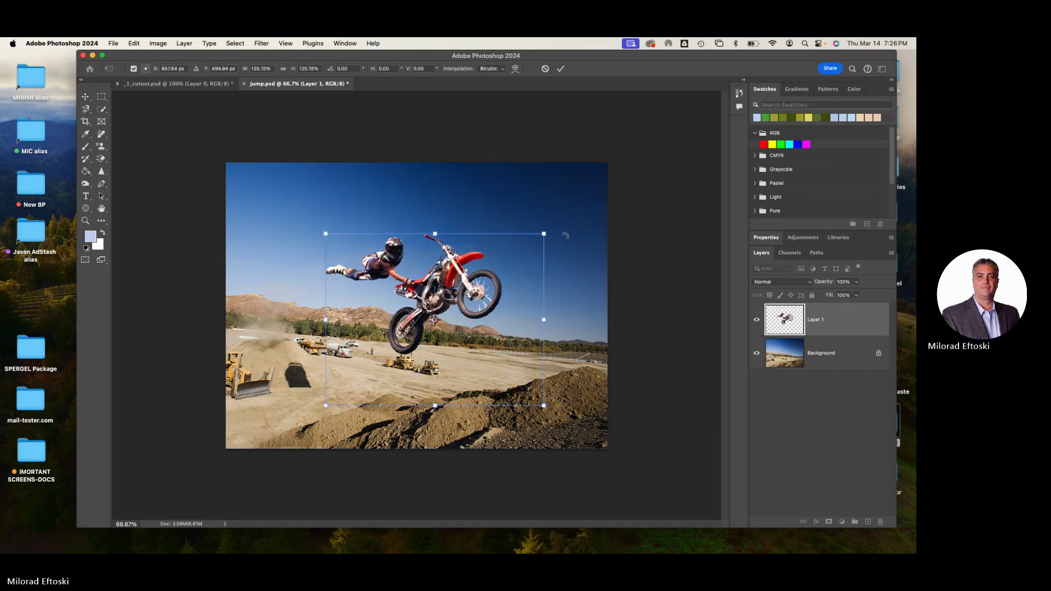
mouse_move(566, 226)
mouse_down()
mouse_move(557, 201)
mouse_move(562, 222)
mouse_up()
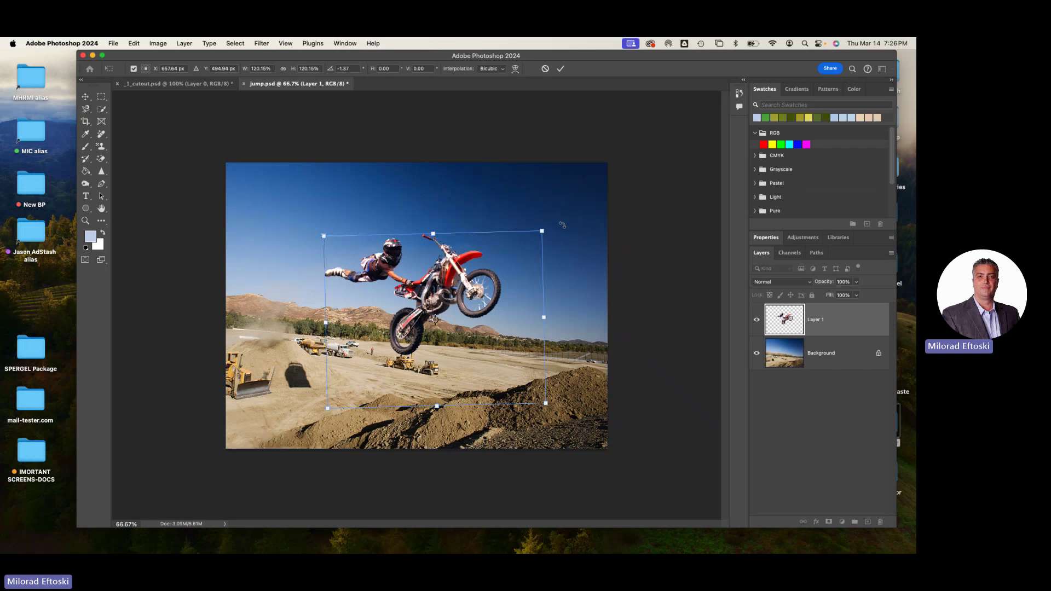
key(Return)
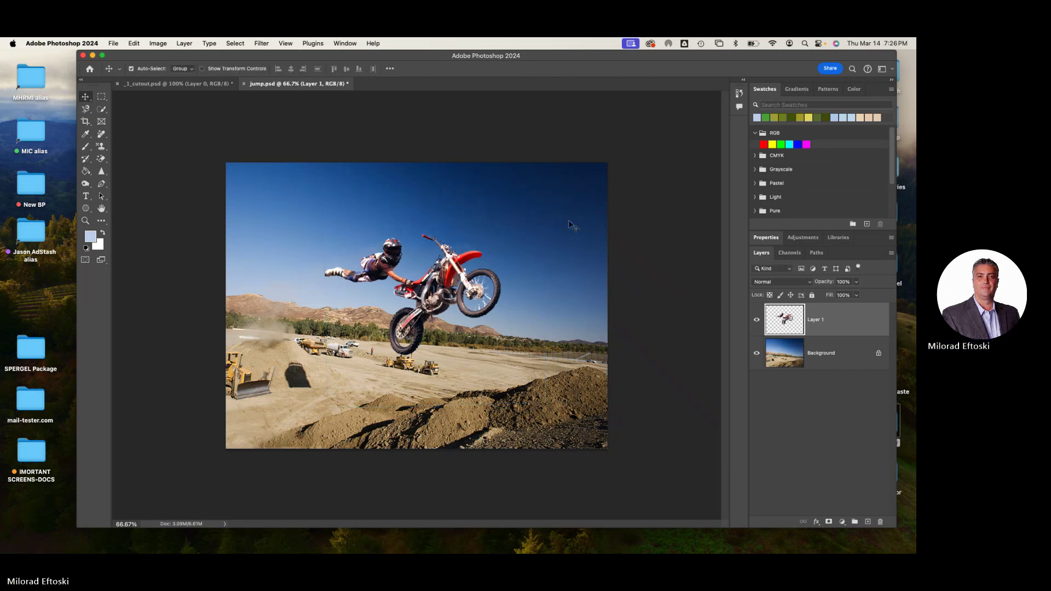
click(201, 69)
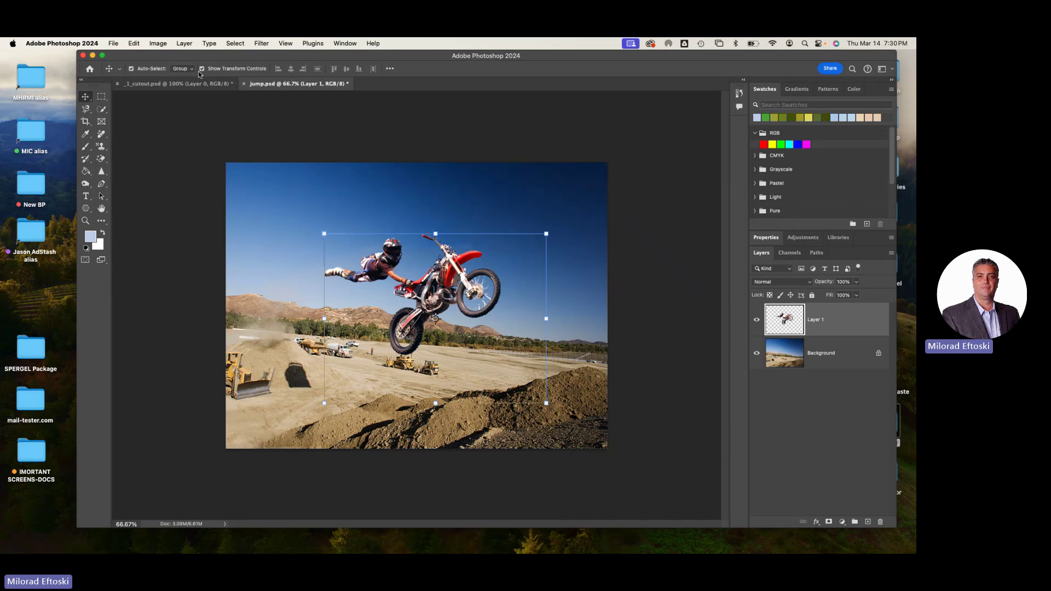
click(202, 68)
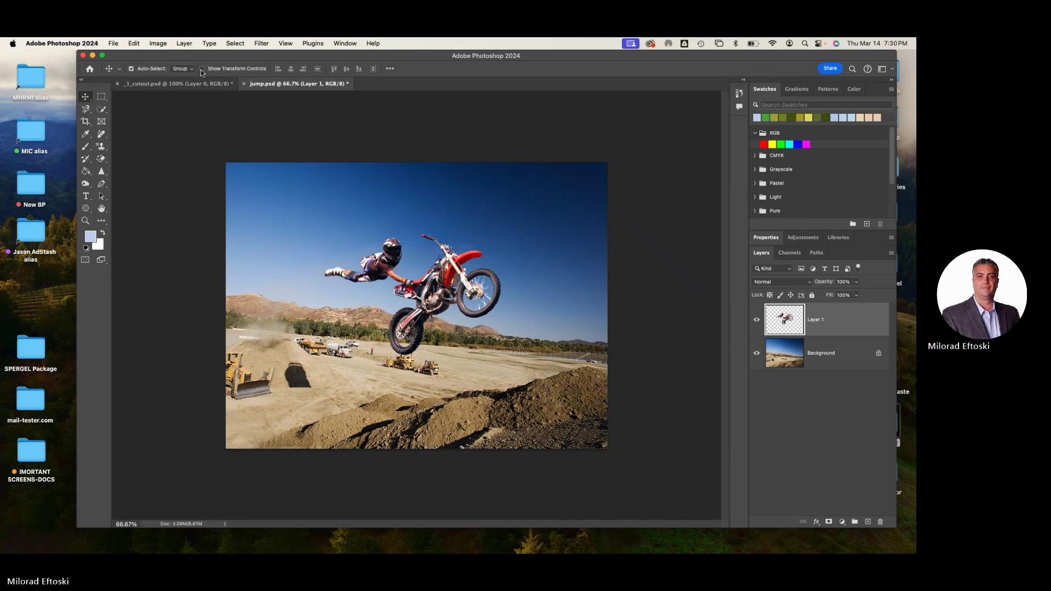
click(201, 69)
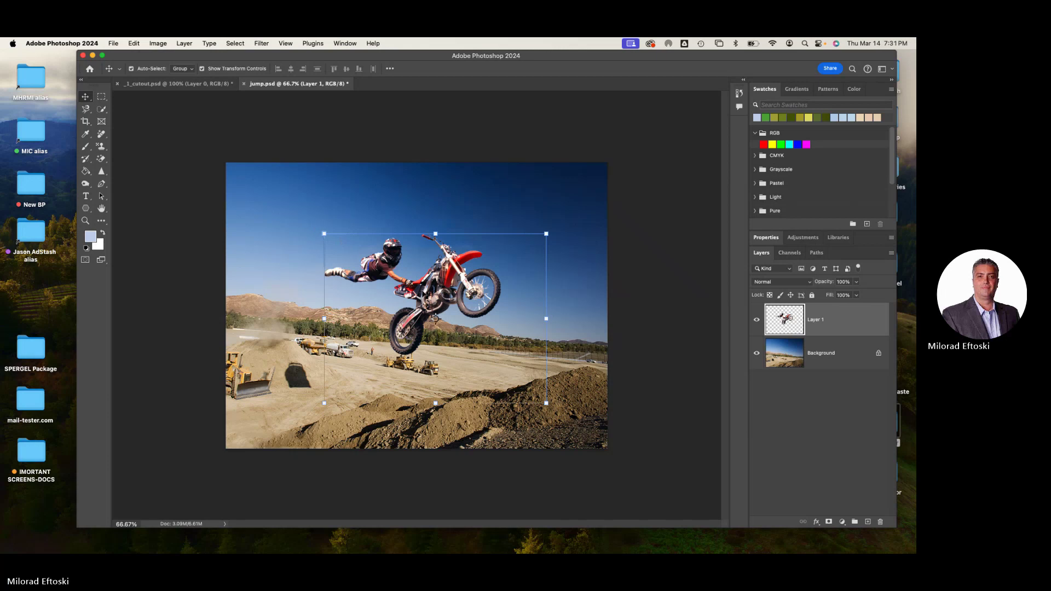
Nudge the rider on Layer 1 slightly left, comparing it against the _1_cutout.psd document.
drag(450, 275, 425, 279)
click(208, 84)
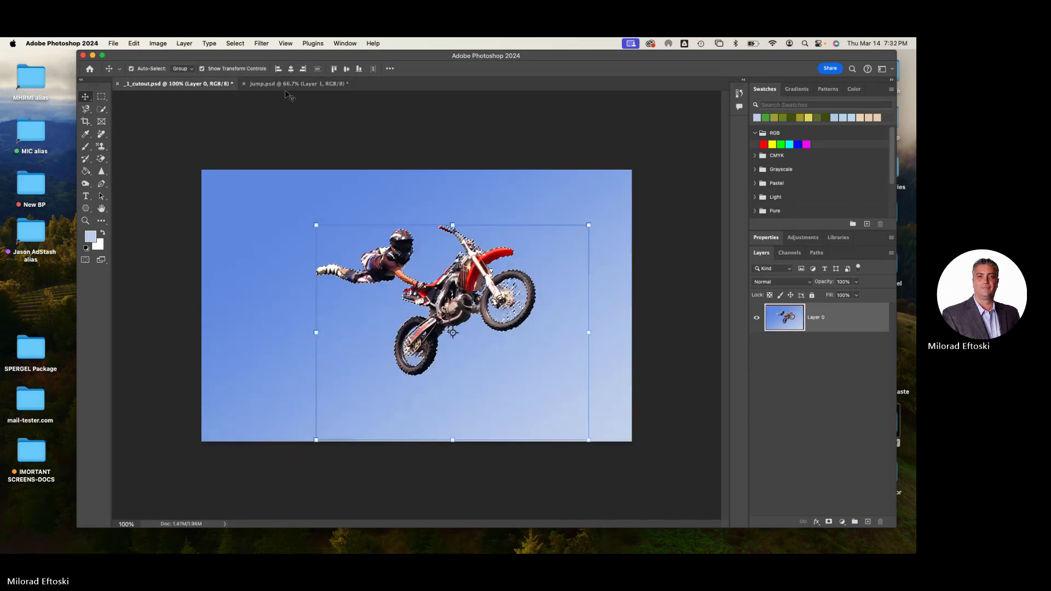
click(291, 86)
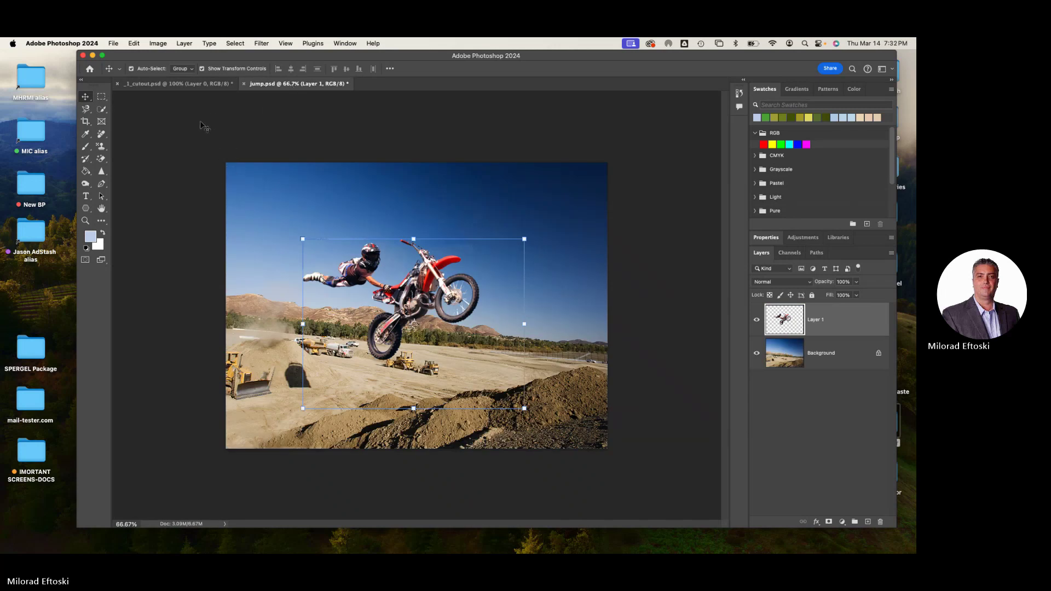
click(186, 85)
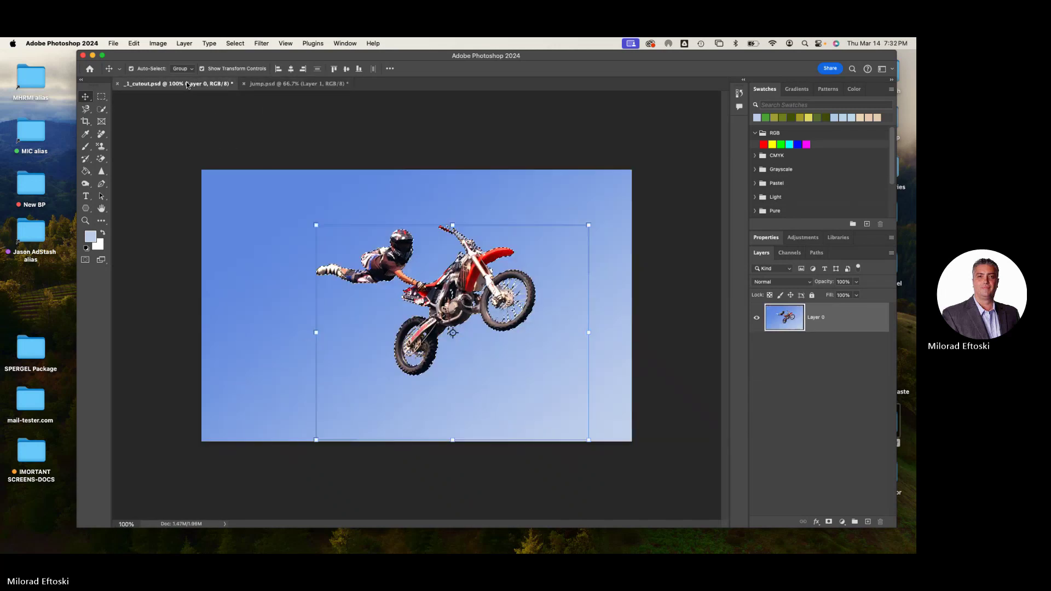
click(268, 85)
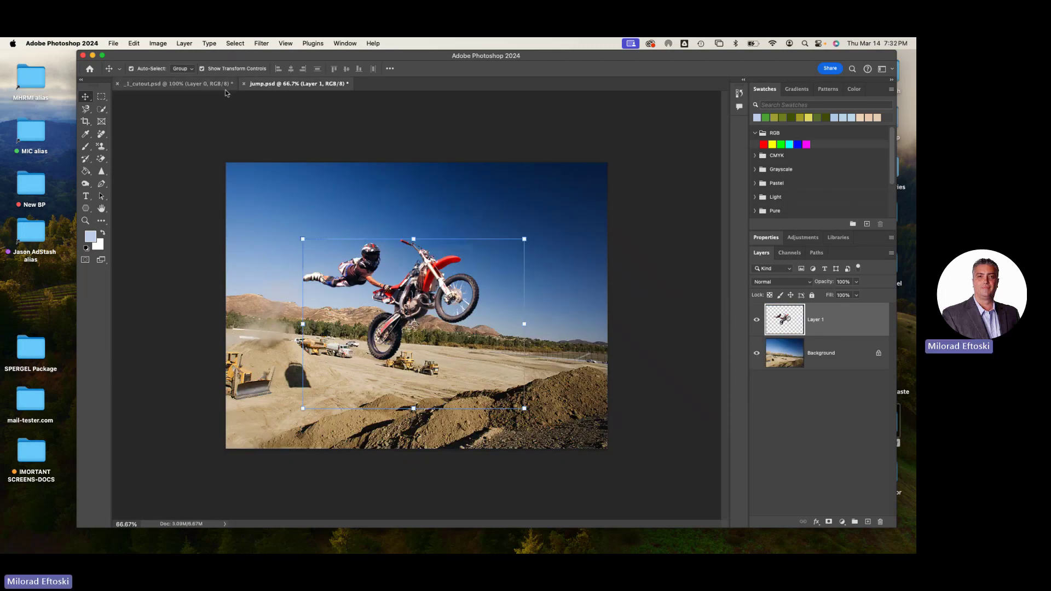
Hide the transform controls and zoom in and out to inspect the rider's cutout edges.
click(202, 69)
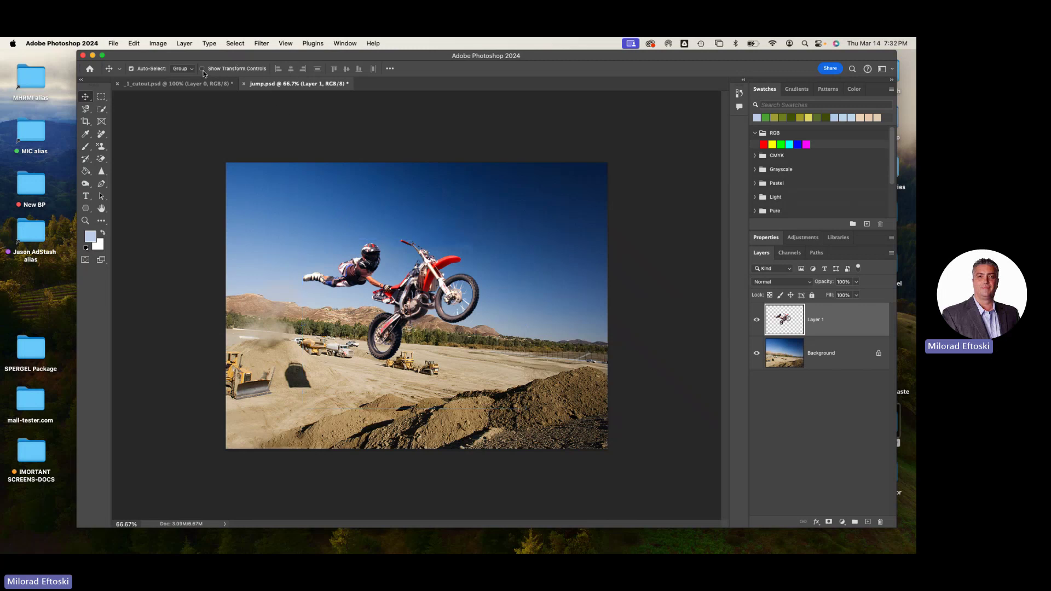
scroll(458, 305, up, 10)
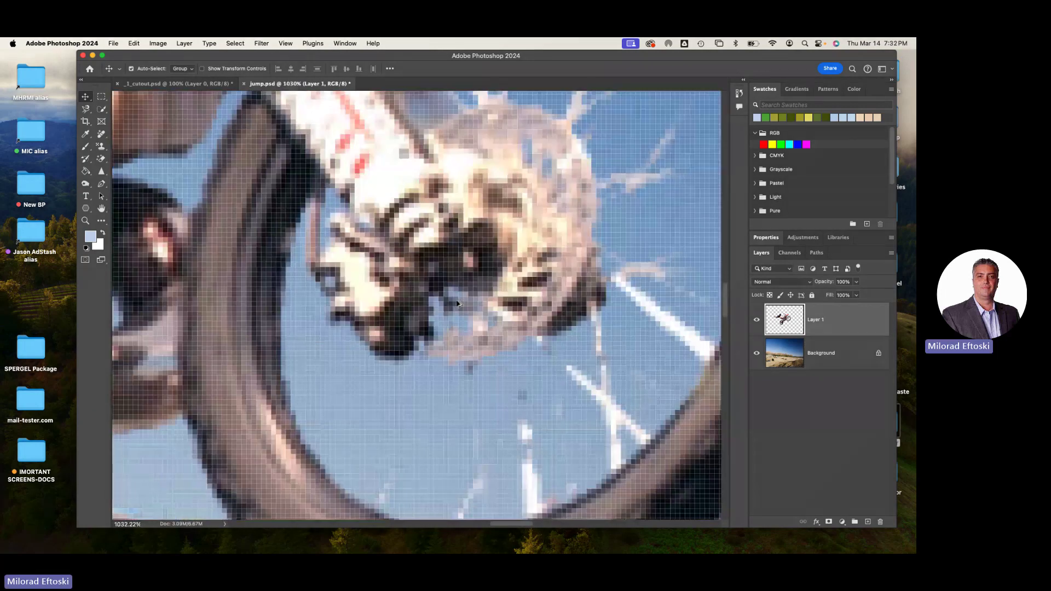
scroll(457, 304, down, 8)
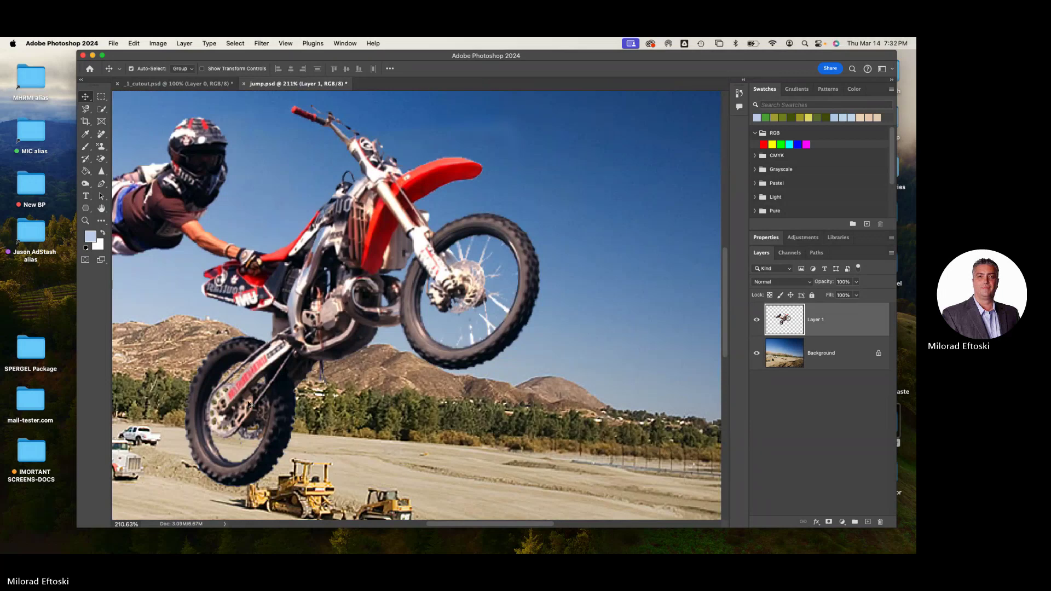
scroll(248, 404, up, 2)
scroll(263, 408, up, 1)
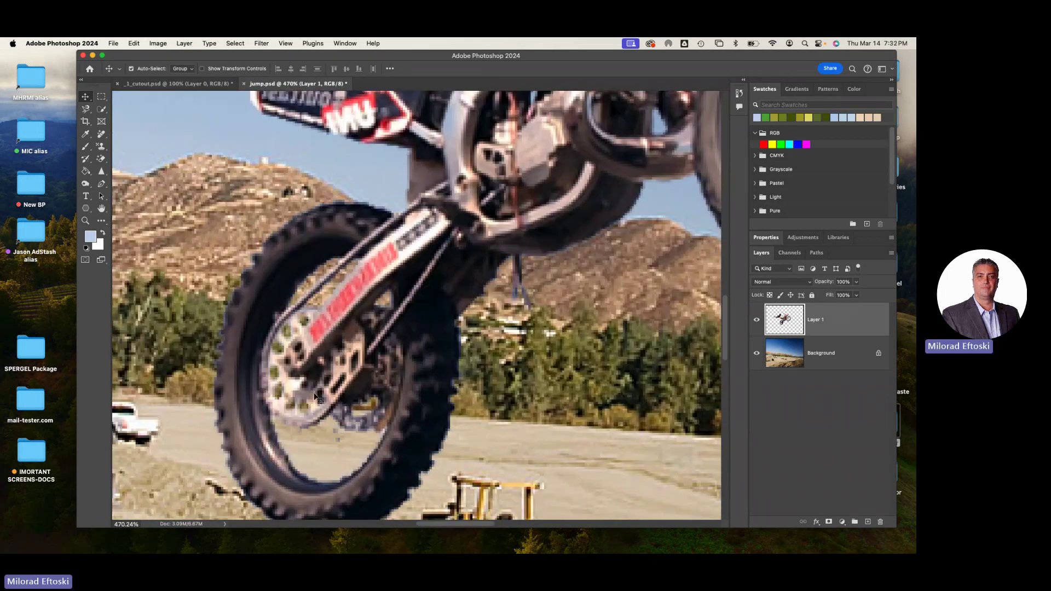
scroll(315, 397, up, 2)
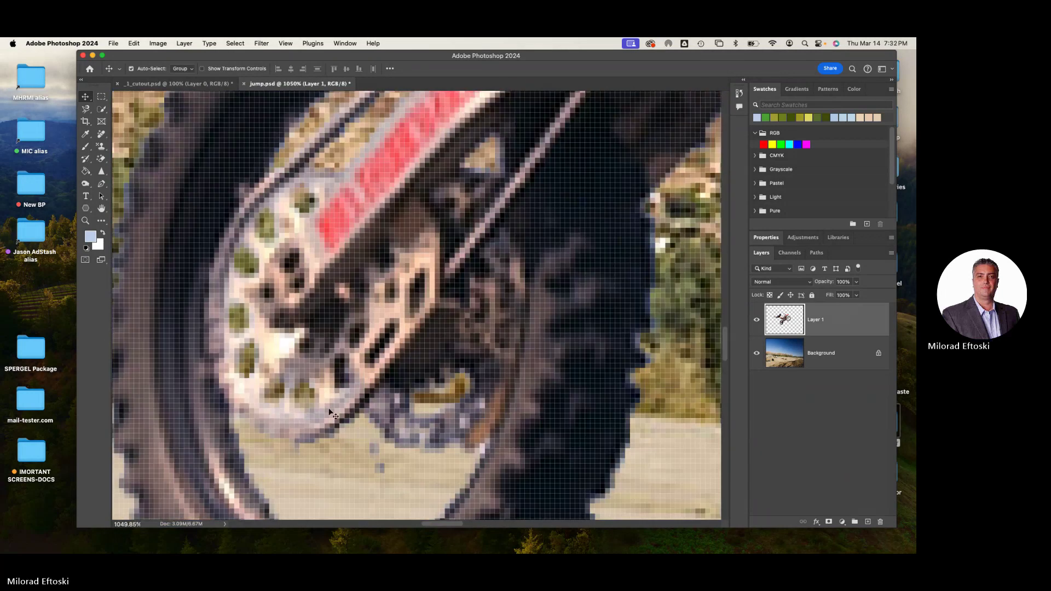
scroll(332, 414, down, 10)
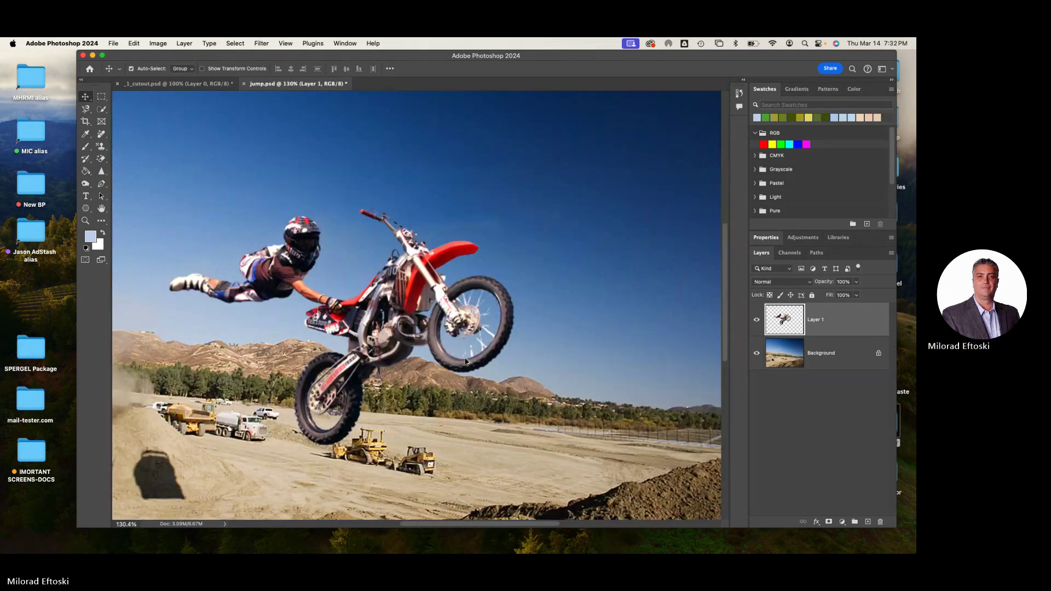
scroll(224, 289, up, 2)
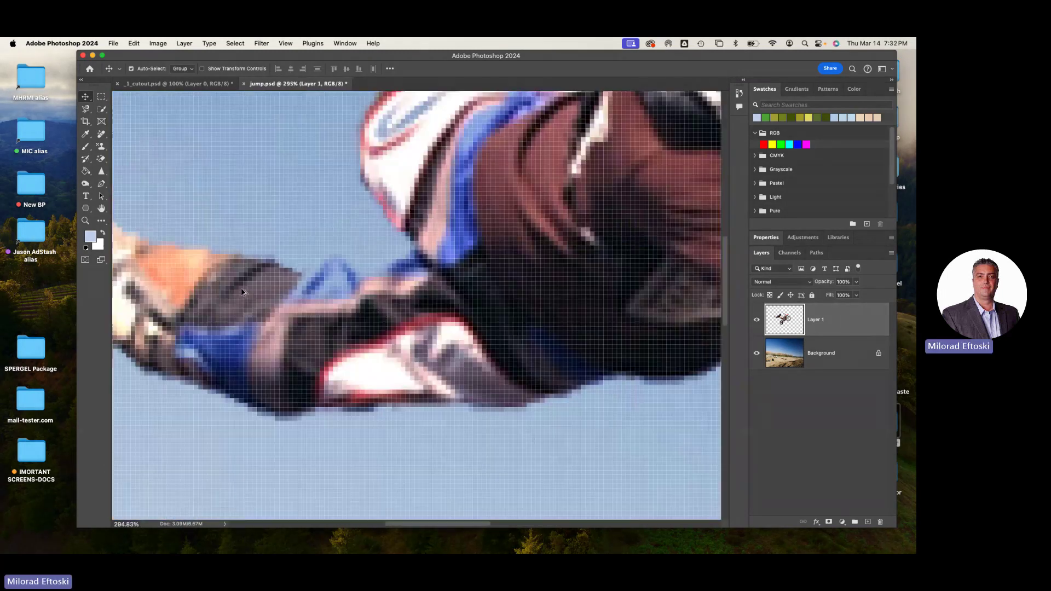
scroll(306, 289, down, 8)
scroll(465, 300, up, 1)
scroll(464, 297, down, 6)
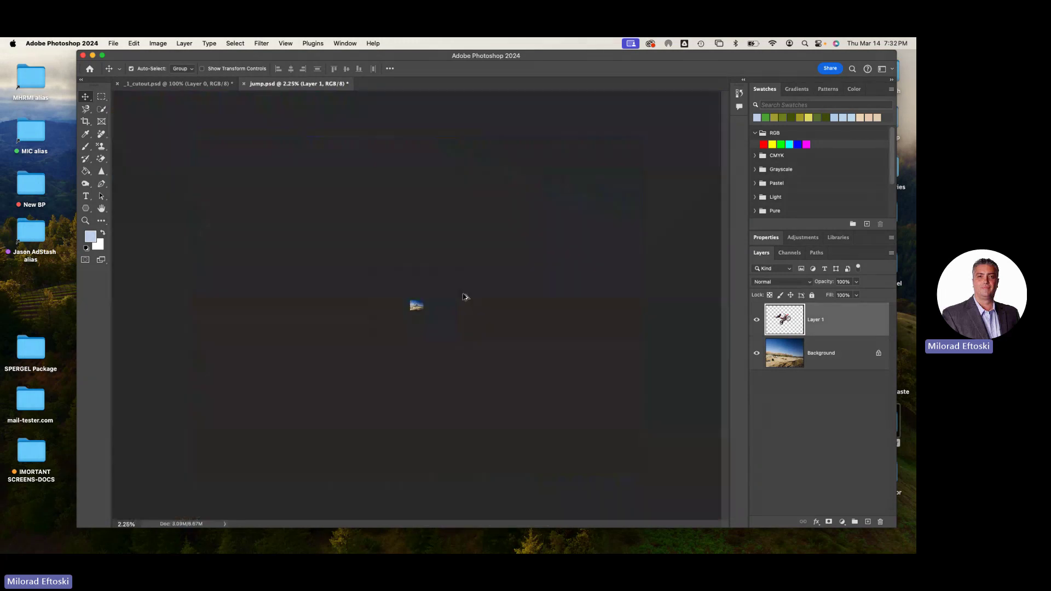
Delete the rider's Layer 1 from jump.psd and zoom out to see the whole image.
scroll(424, 303, up, 8)
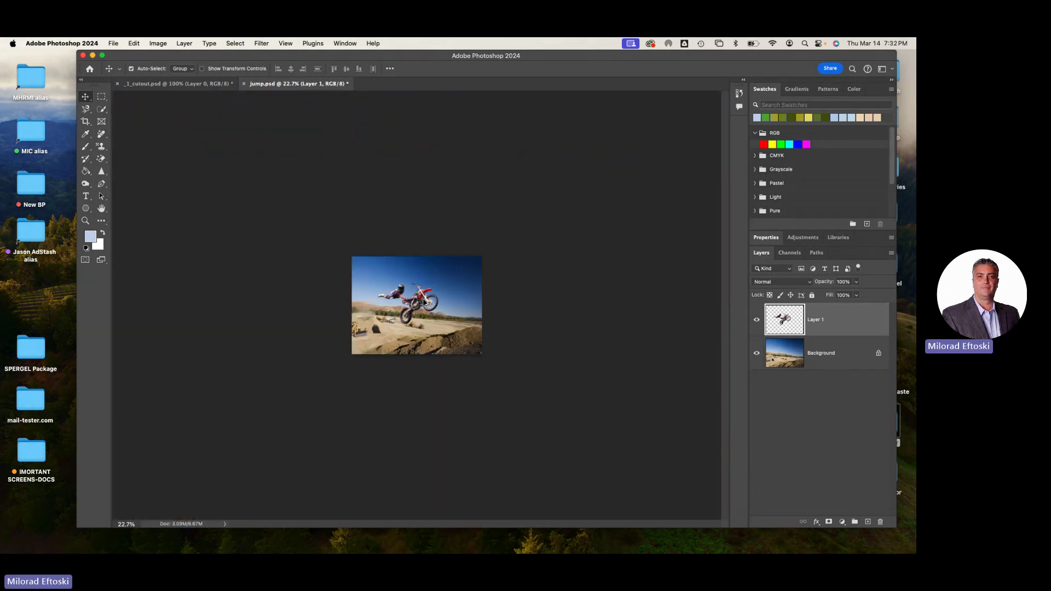
scroll(424, 303, up, 2)
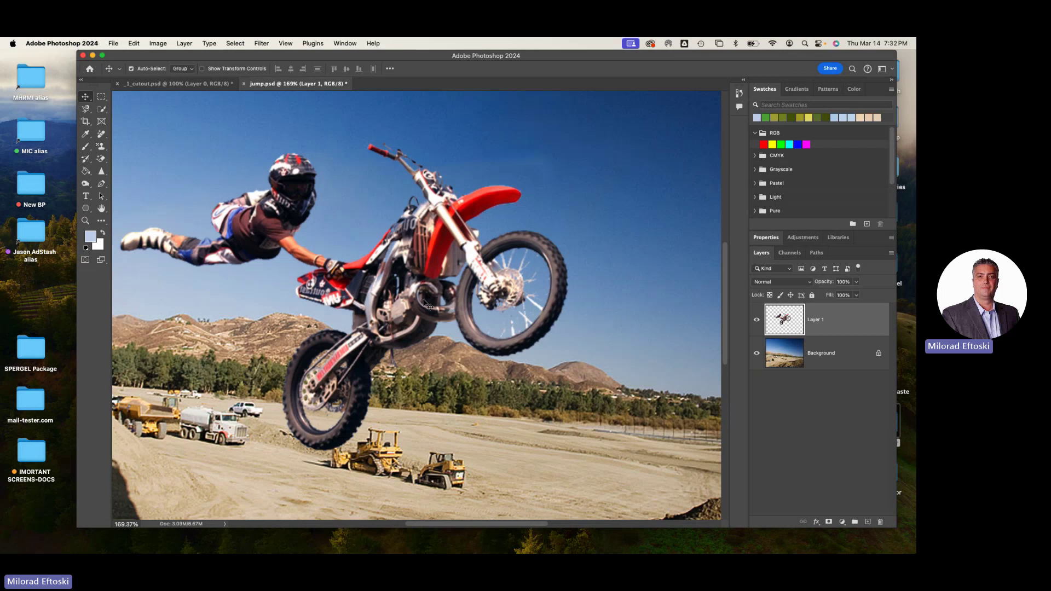
key(BackSpace)
key(super+minus)
key(super+minus)
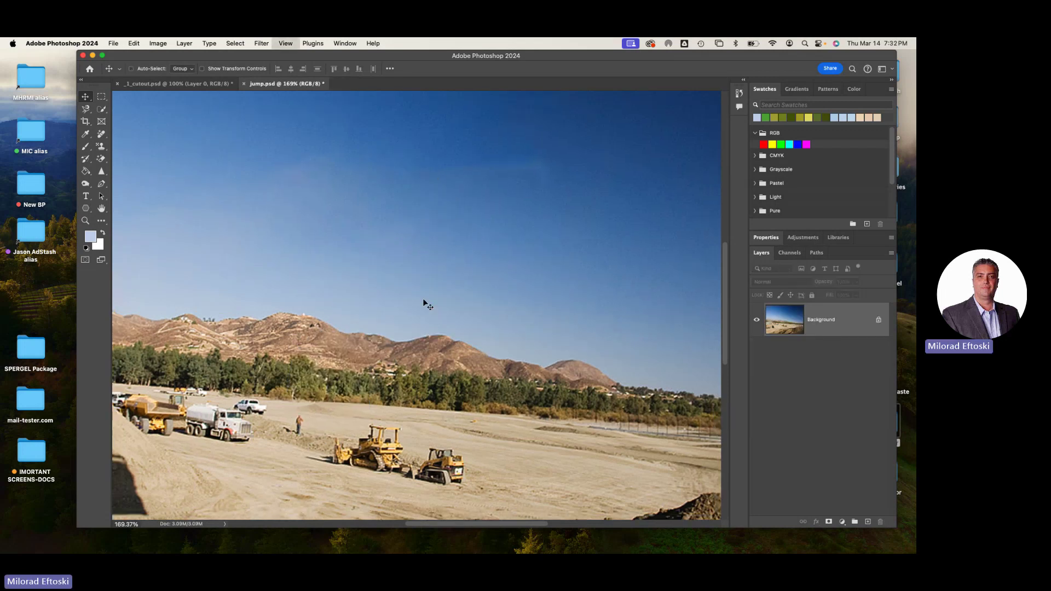
click(197, 83)
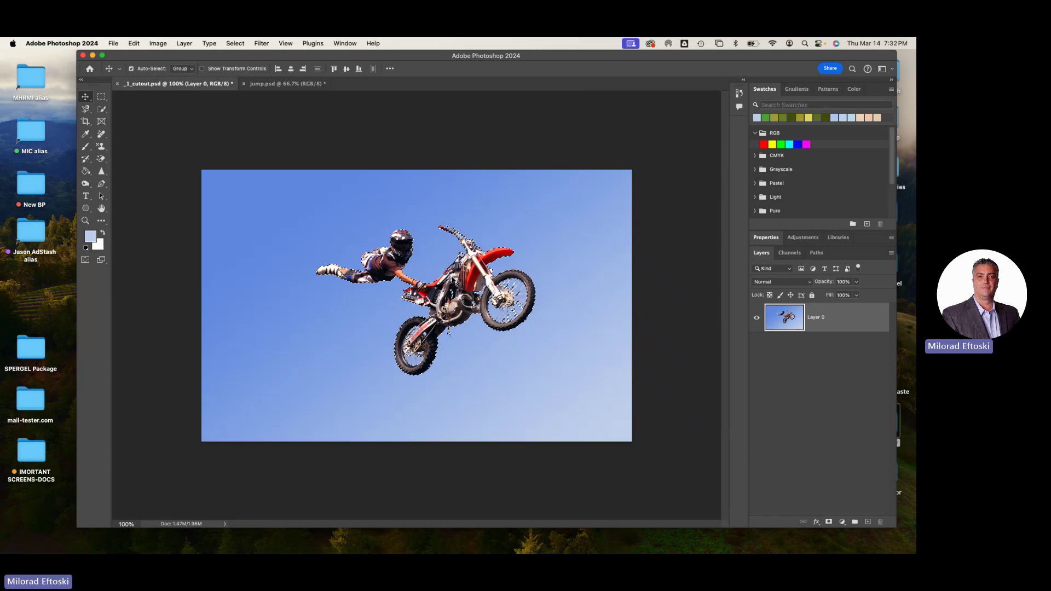
key(q)
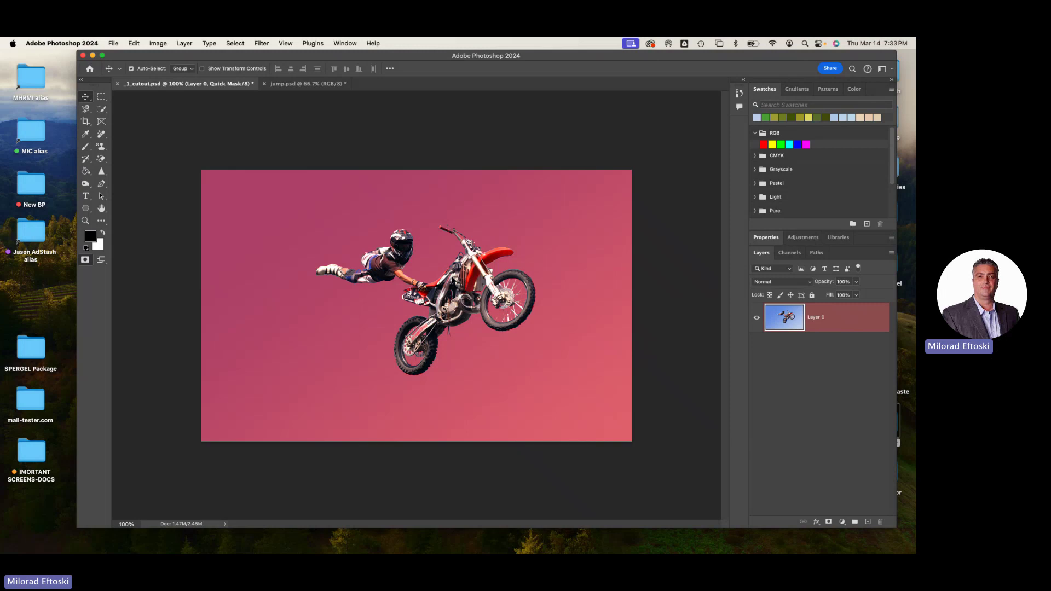
key(q)
key(q)
key(q)
key(q)
key(q)
key(q)
key(q)
key(q)
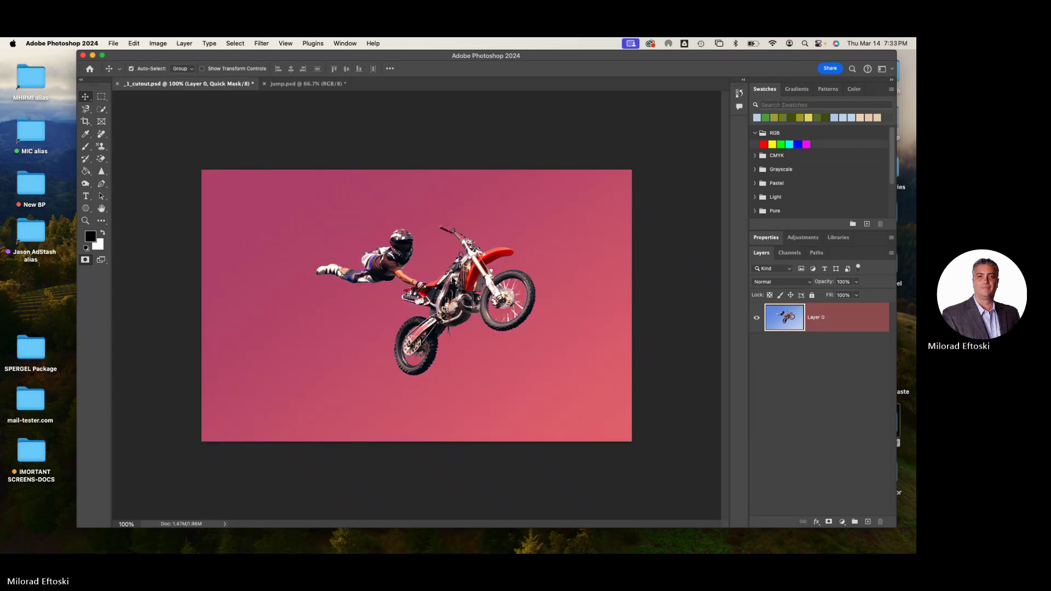
key(q)
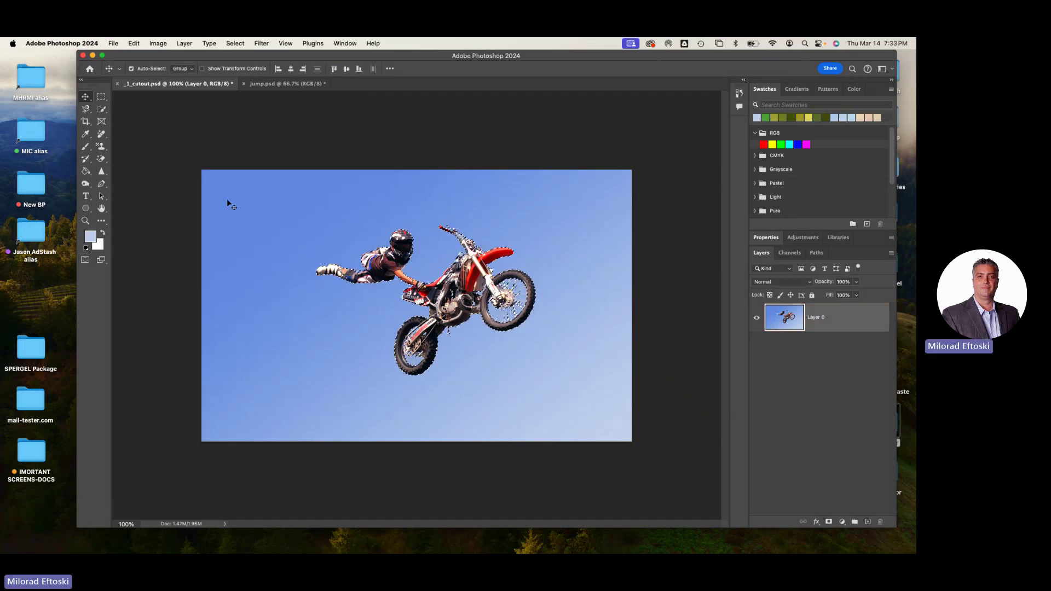
Invert the selection back to the sky and enter Quick Mask mode, covering the rider in red.
click(235, 43)
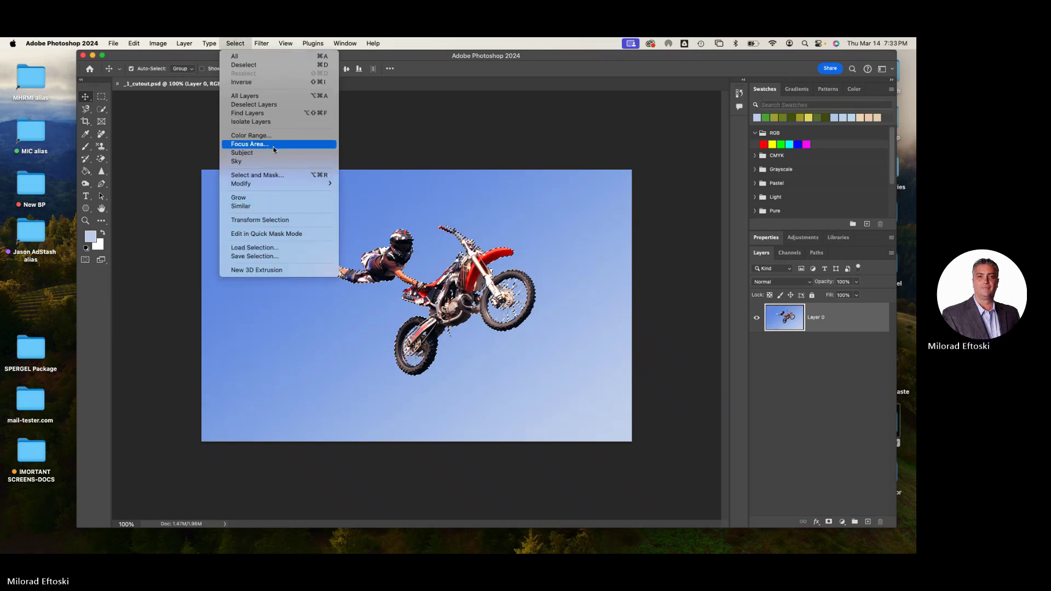
click(269, 82)
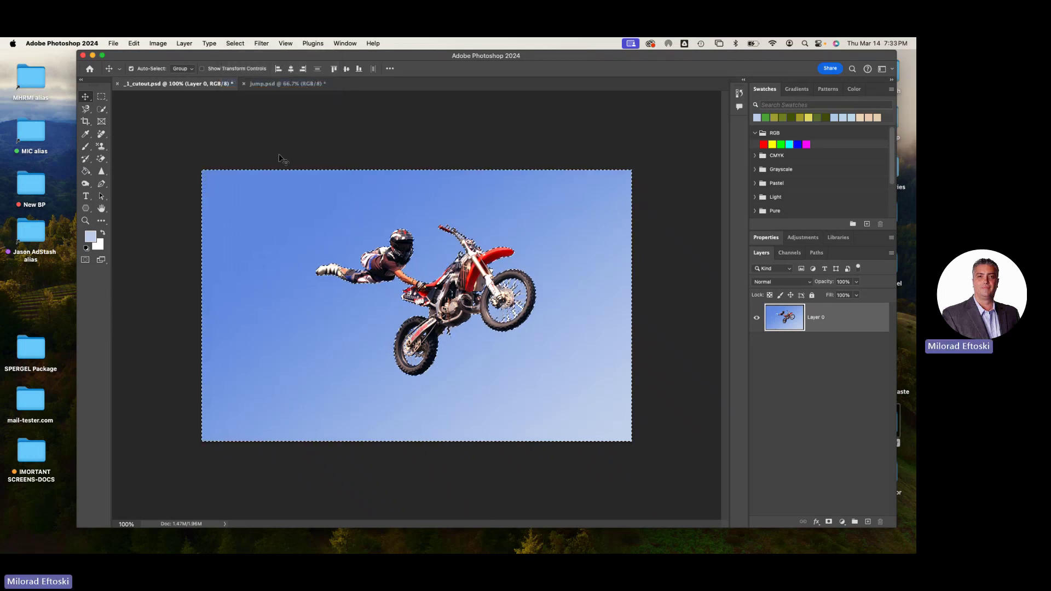
key(q)
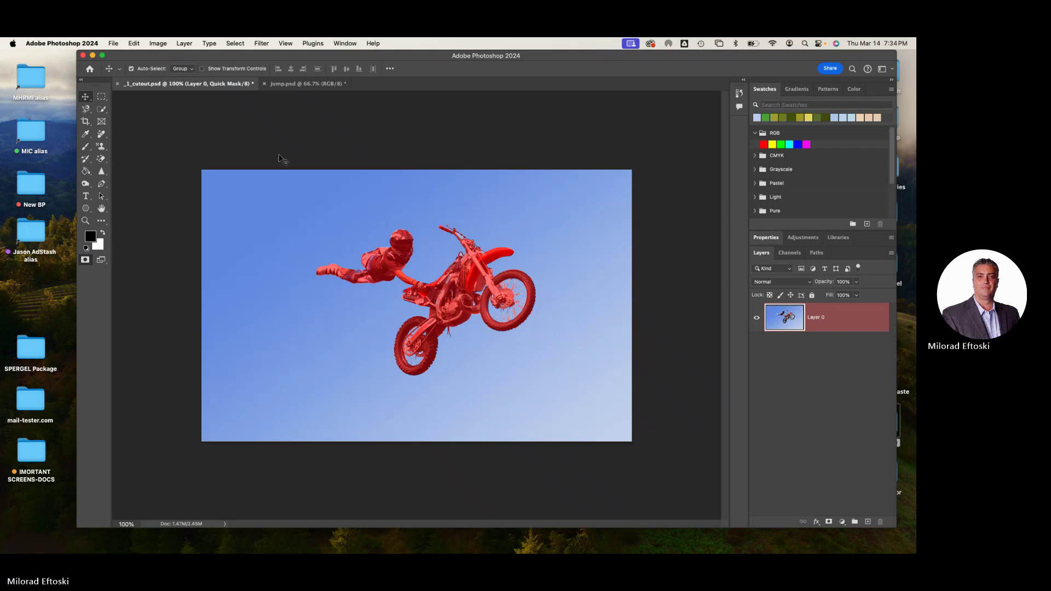
Switch to the Brush and set it to 6 px size with 100% hardness.
key(b)
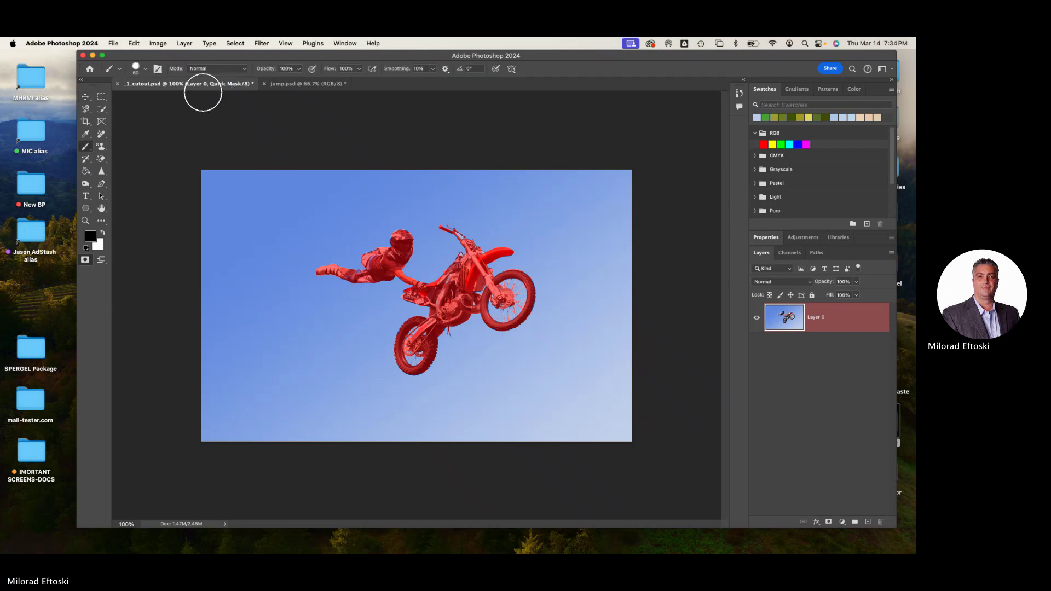
click(146, 69)
drag(157, 99, 132, 99)
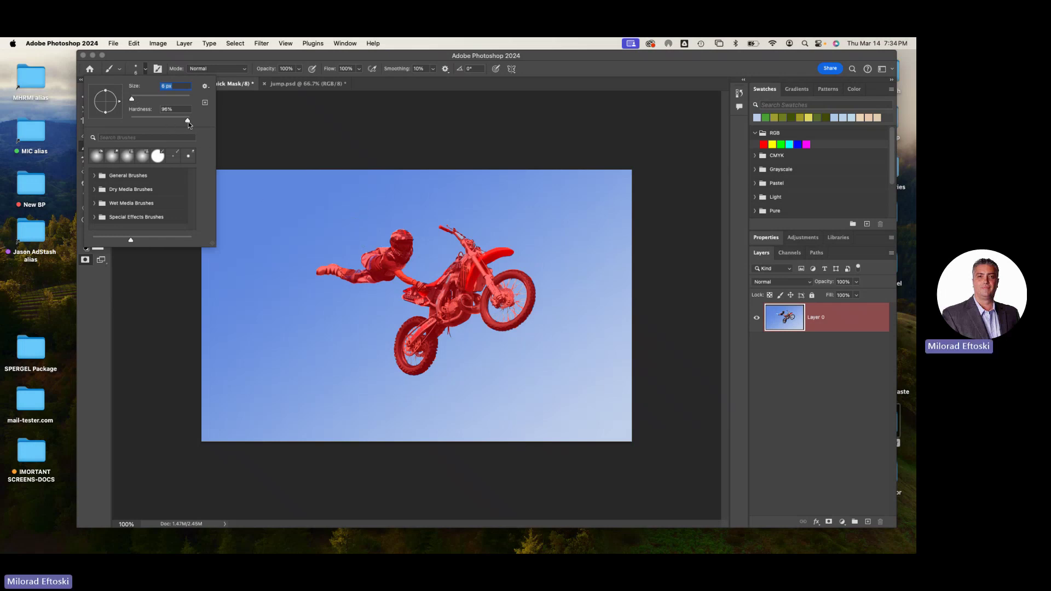
drag(187, 121, 145, 123)
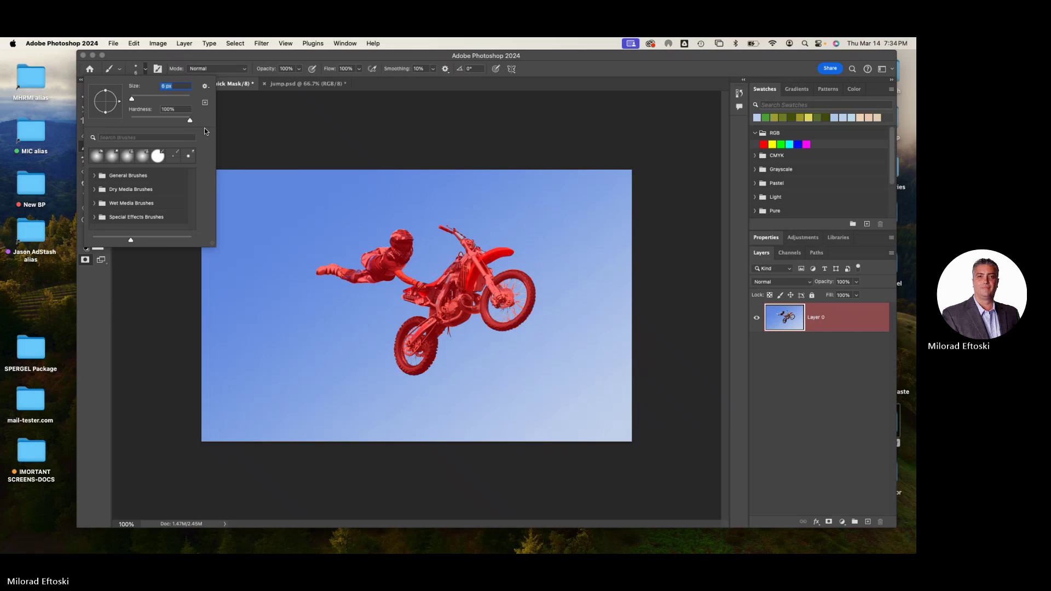
key(Tab)
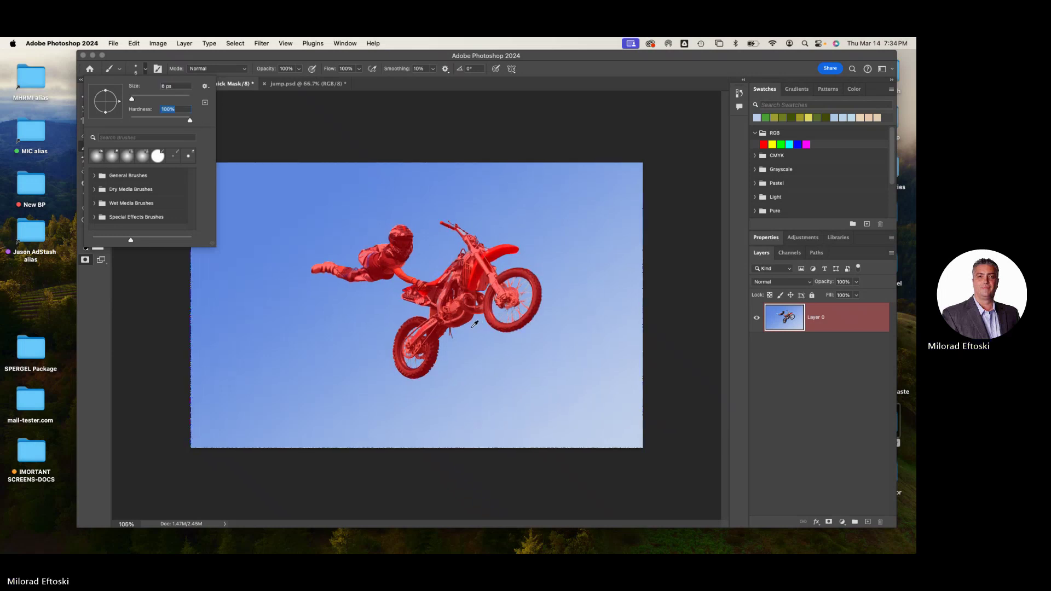
scroll(475, 323, up, 10)
Bring the rear wheel into view and shrink the brush to a tiny precise crosshair.
drag(581, 292, 441, 335)
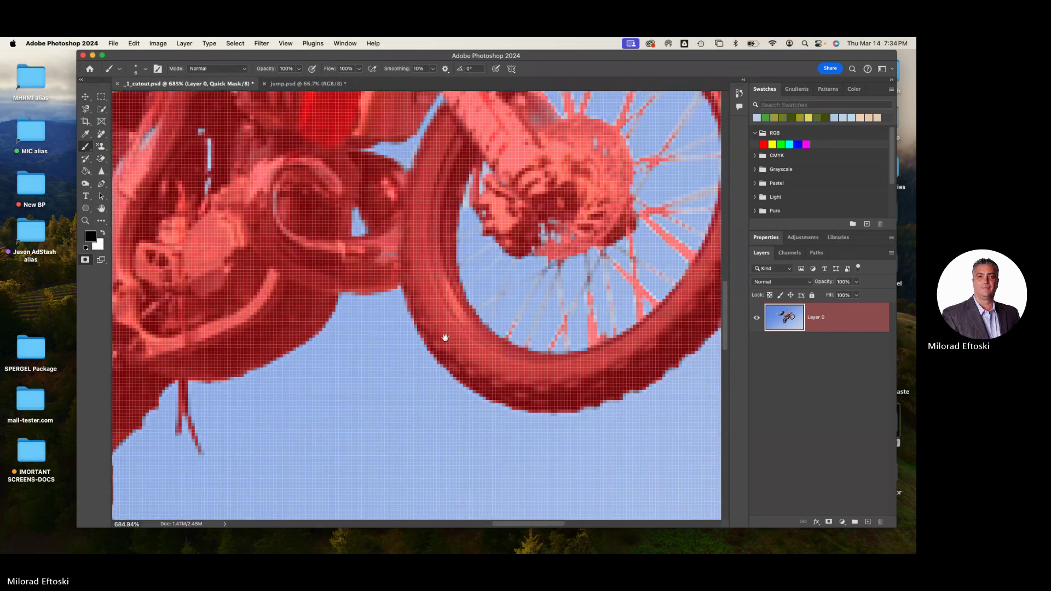
key(bracketleft)
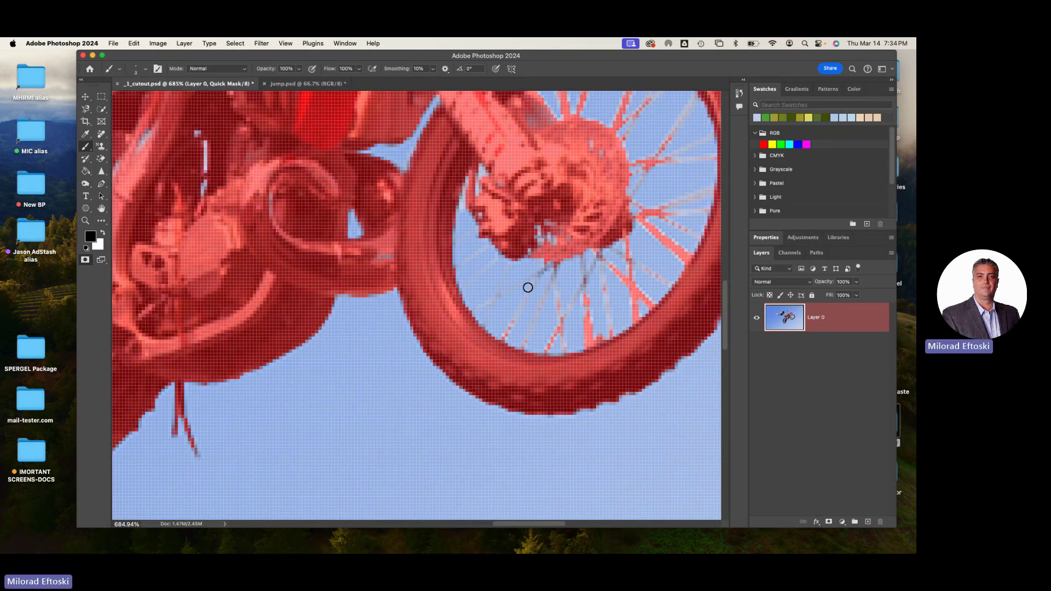
key(bracketright)
key(bracketright)
key(bracketright)
key(bracketright)
key(bracketright)
key(bracketleft)
key(bracketleft)
key(bracketleft)
key(bracketleft)
key(Caps_Lock)
key(Caps_Lock)
key(bracketleft)
key(bracketleft)
Paint the rear-wheel spokes into the quick mask, redoing strokes and adding straight spoke lines.
drag(544, 269, 504, 340)
drag(552, 271, 562, 359)
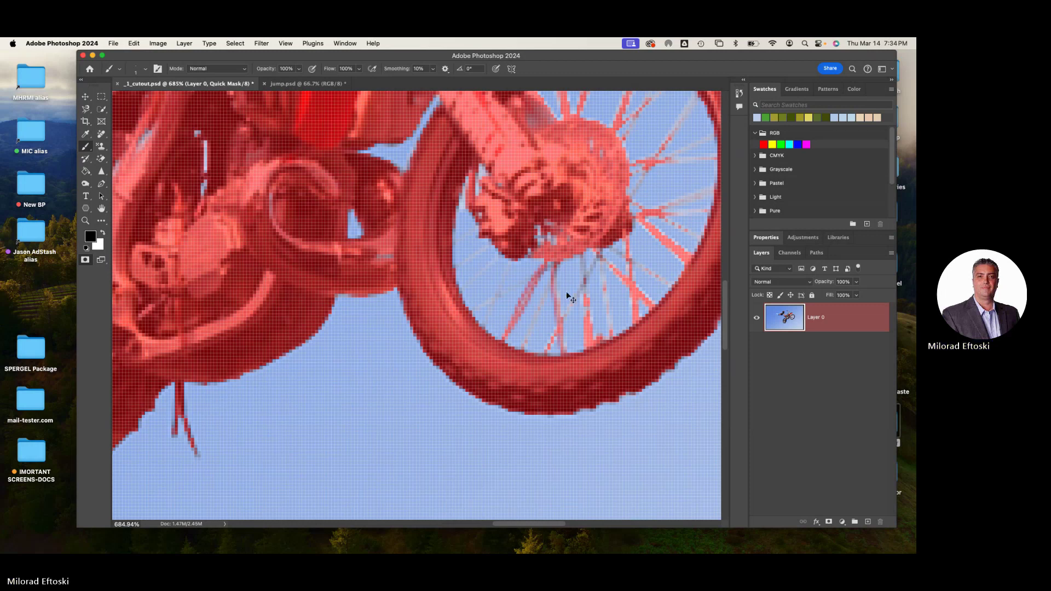
key(super+z)
key(super+z)
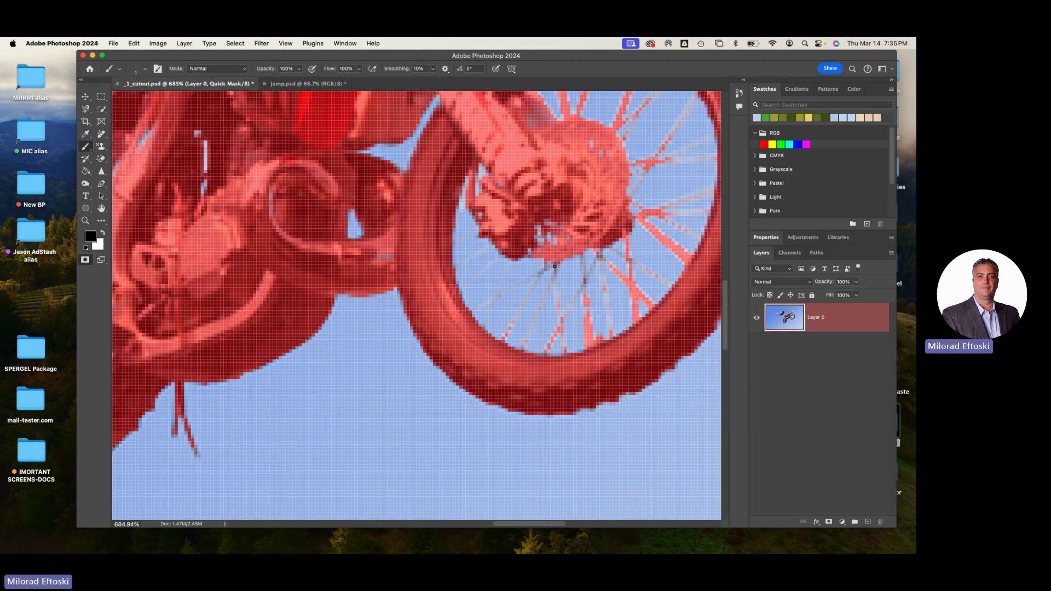
drag(554, 266, 554, 350)
shift+click(594, 257)
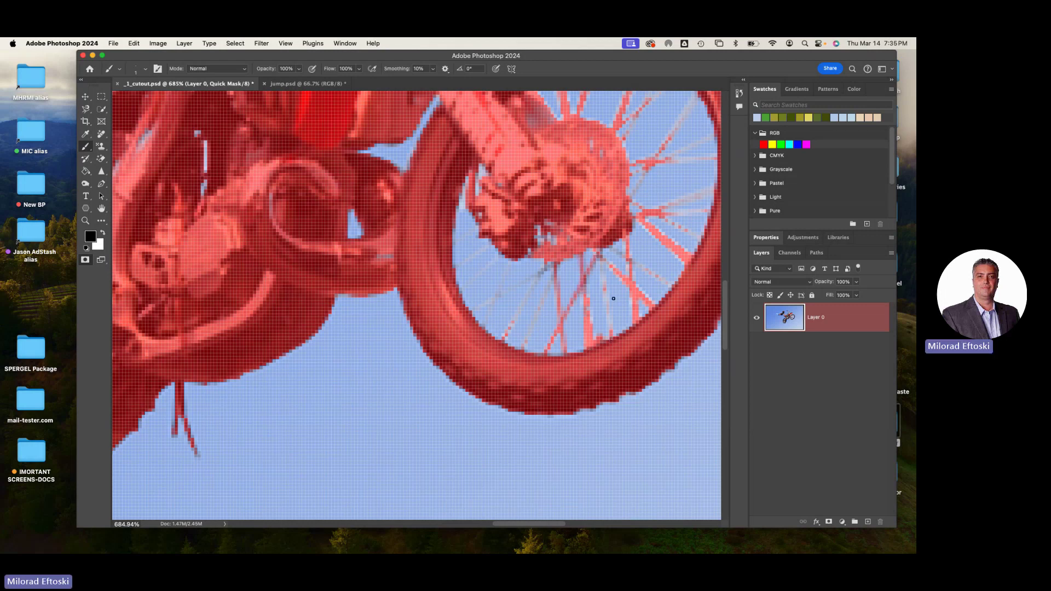
shift+click(600, 246)
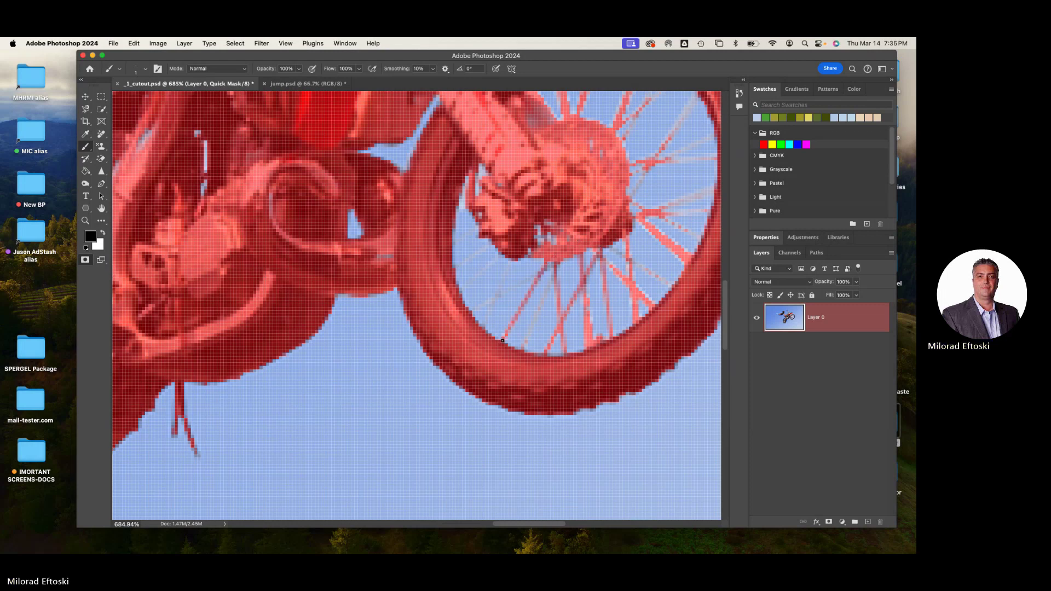
drag(359, 326, 444, 298)
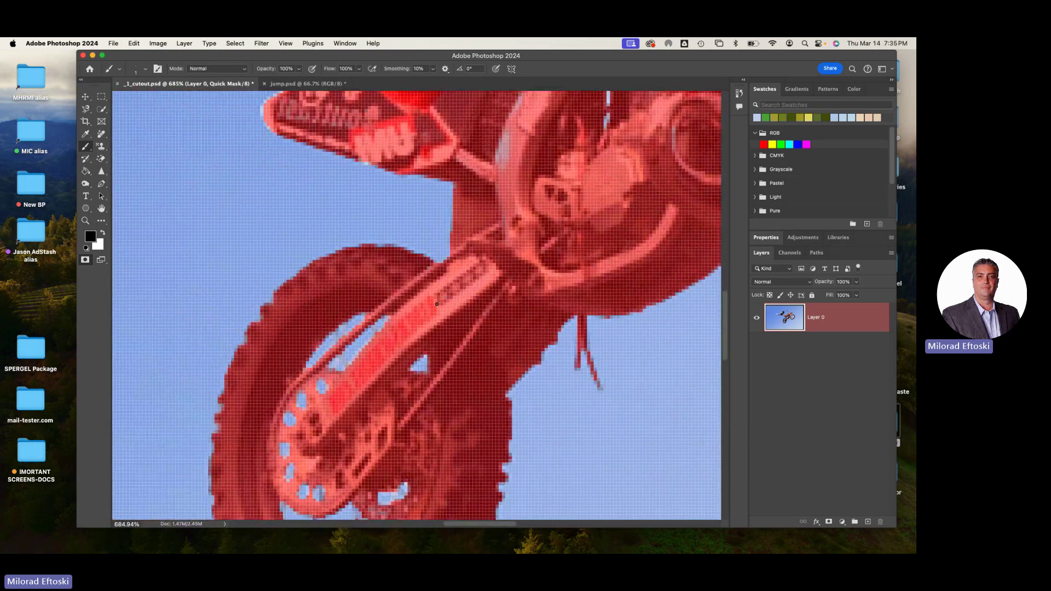
scroll(436, 303, down, 5)
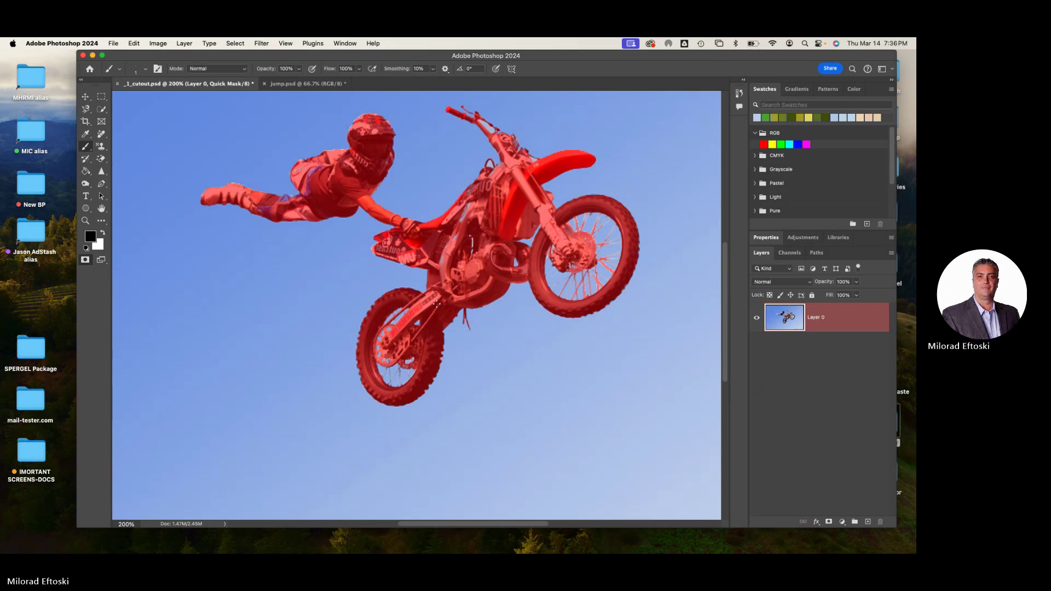
Leave Quick Mask, zoom out to the whole image, and invert the selection to the rider and bike.
key(q)
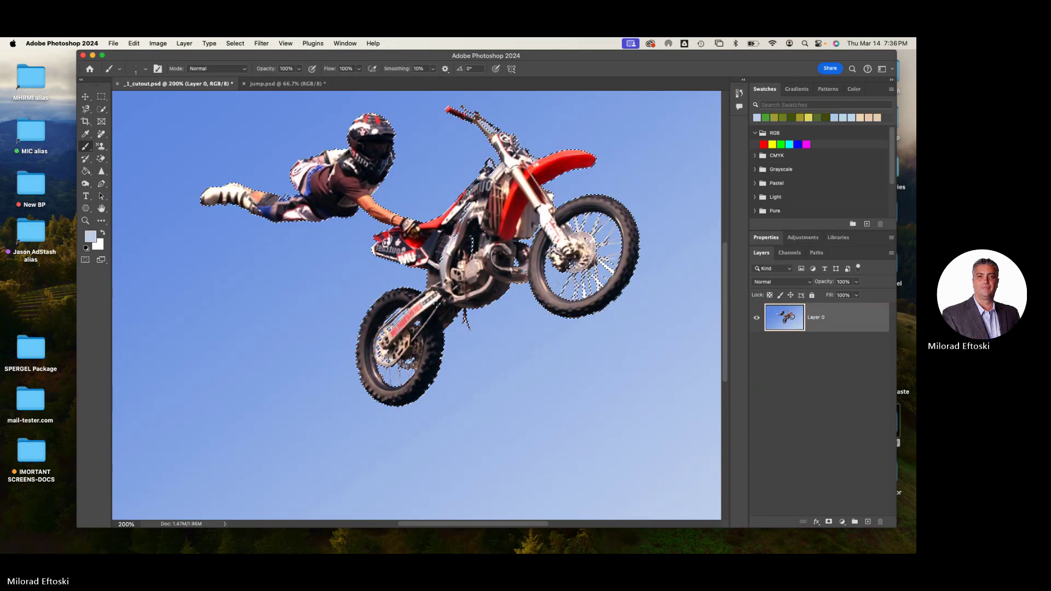
key(super+1)
key(super+minus)
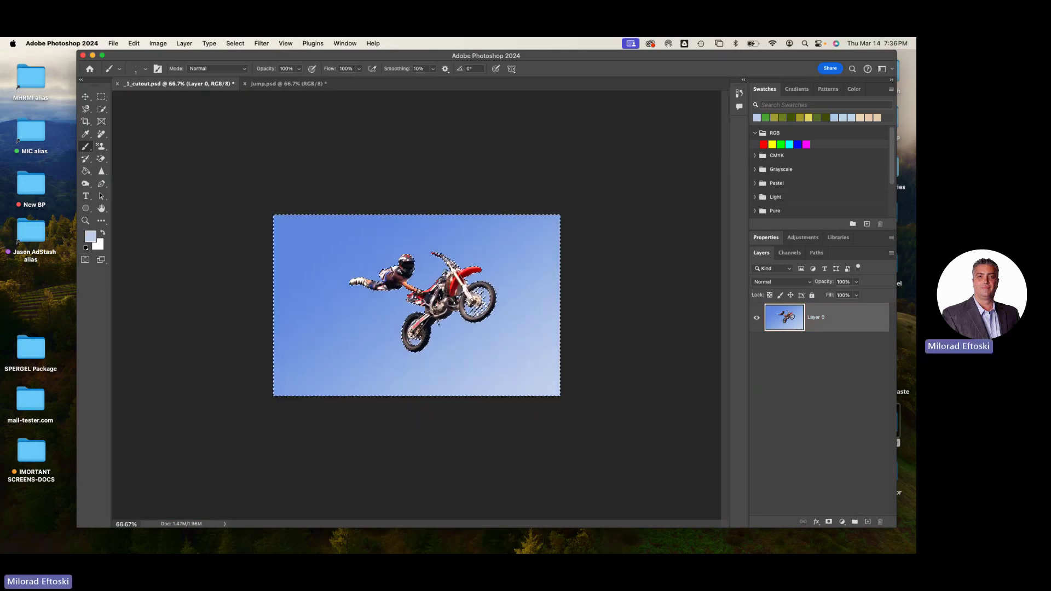
click(235, 43)
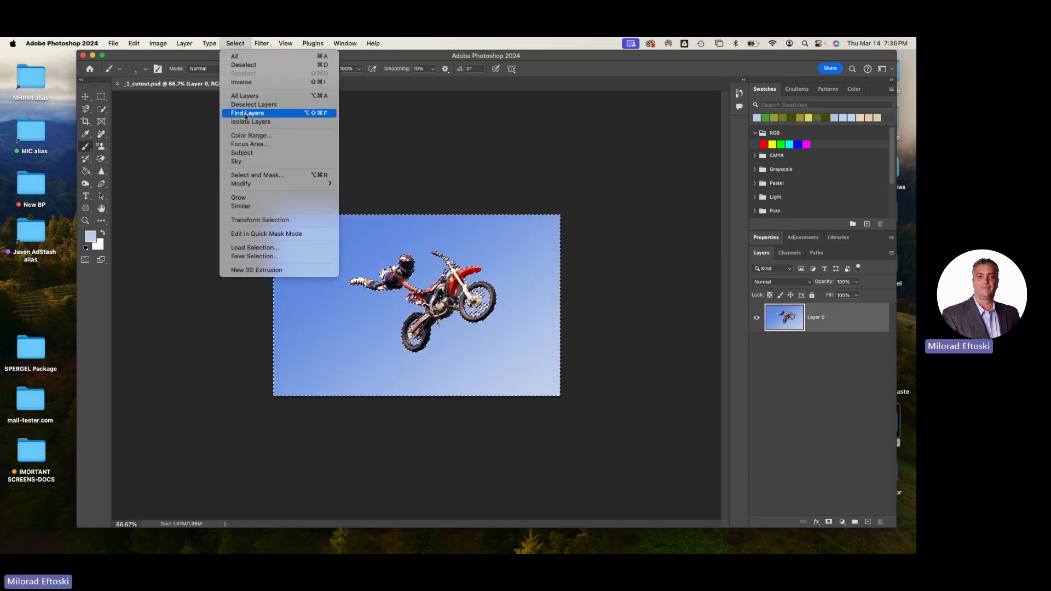
click(258, 82)
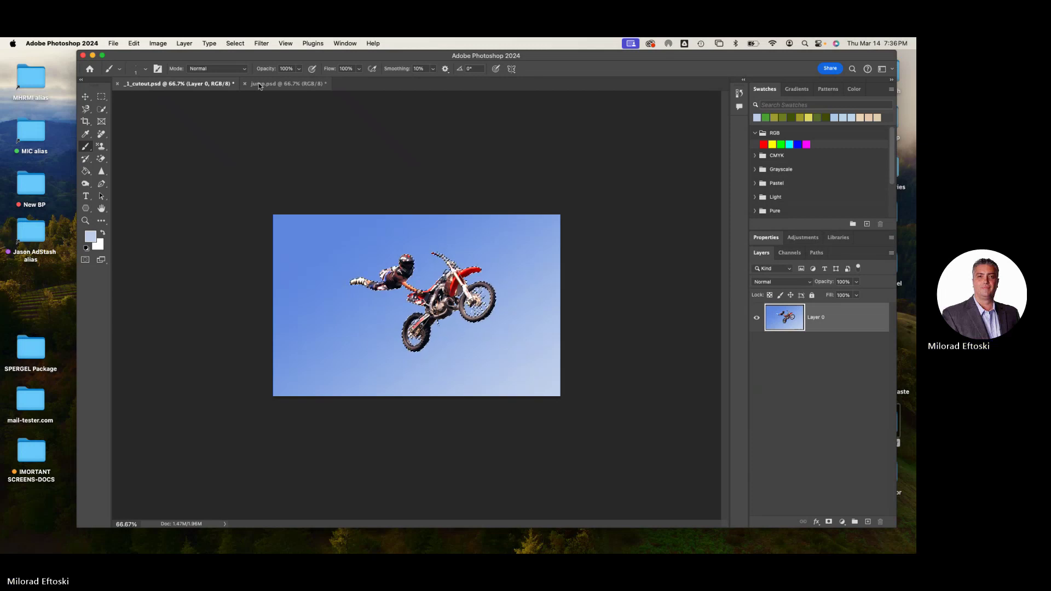
Paste the cut-out rider into jump.psd and nudge it slightly left and down.
click(257, 84)
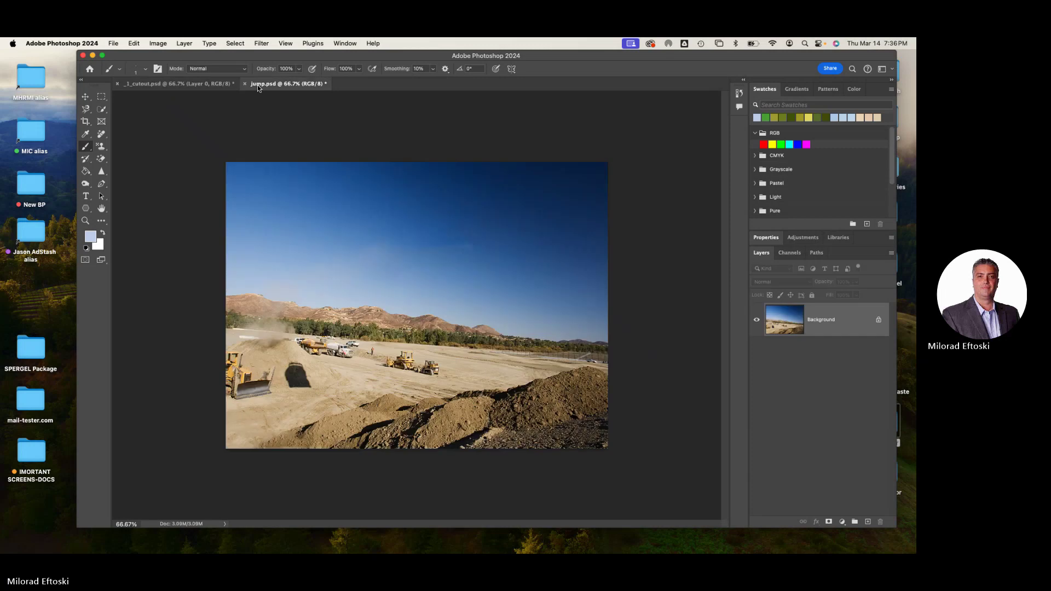
key(super+v)
key(v)
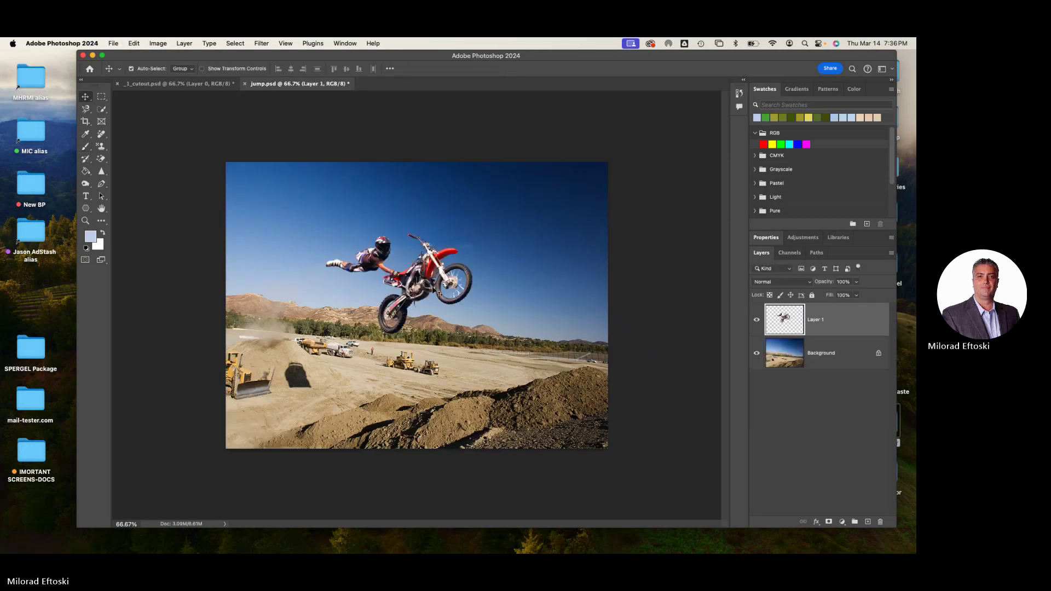
drag(460, 283, 442, 295)
key(x)
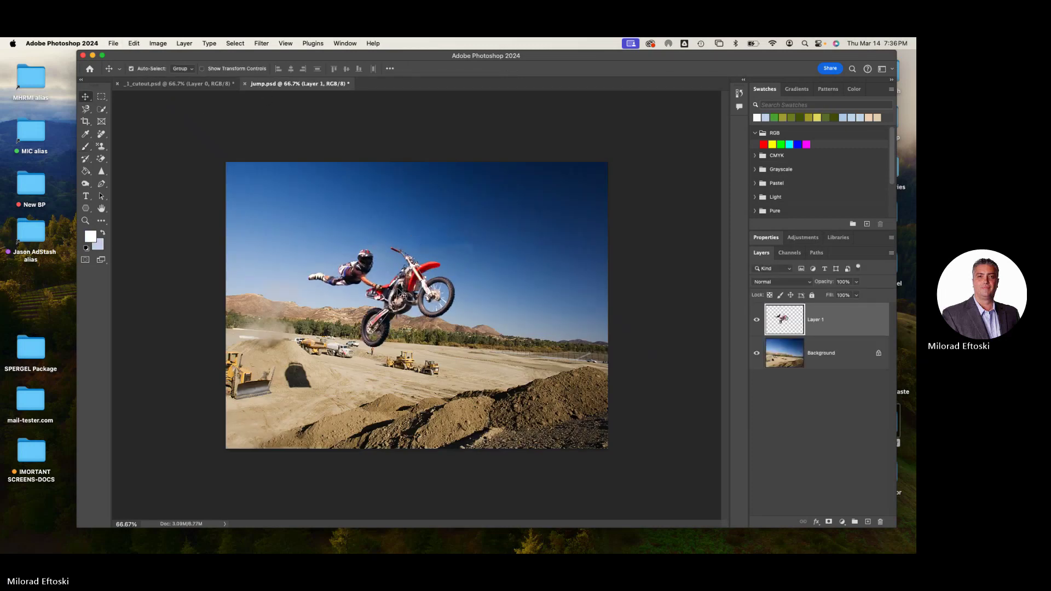
key(t)
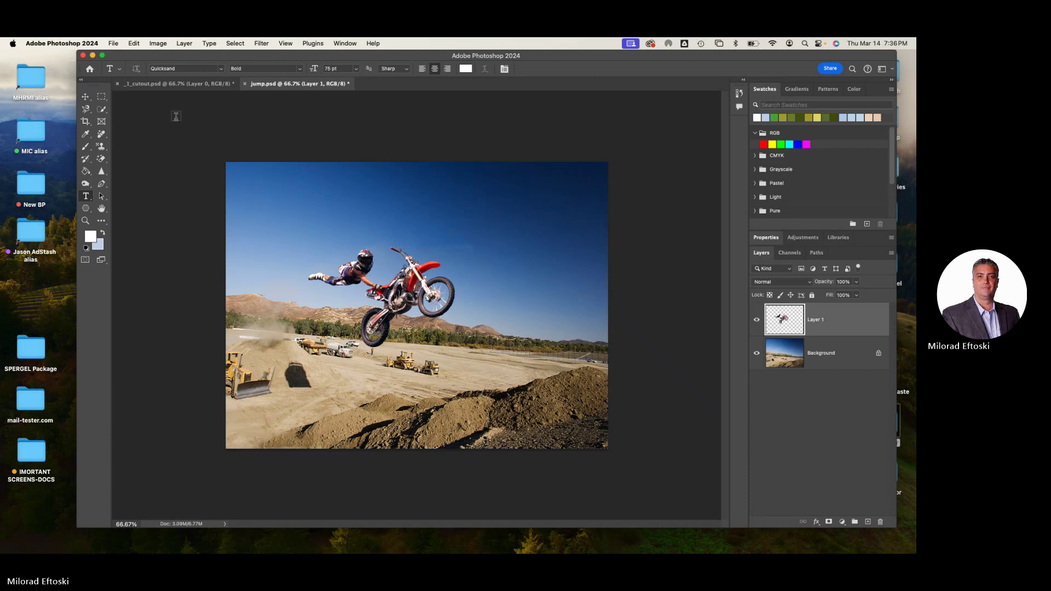
click(83, 97)
Scale the rider layer up to about 147% and move it down over the dirt mound.
key(super+t)
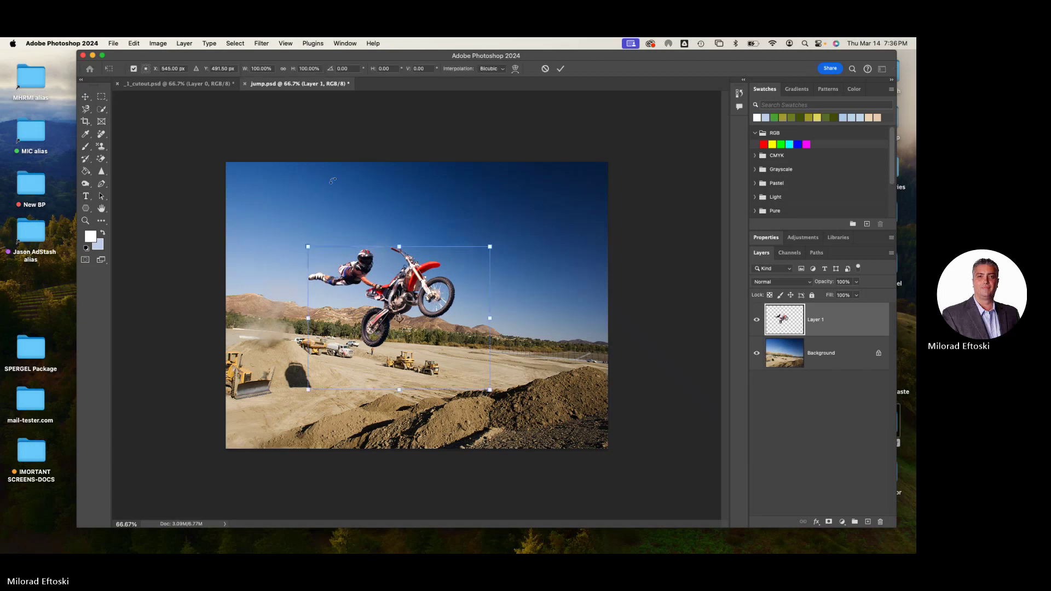
drag(494, 312, 576, 318)
drag(457, 294, 452, 313)
key(Return)
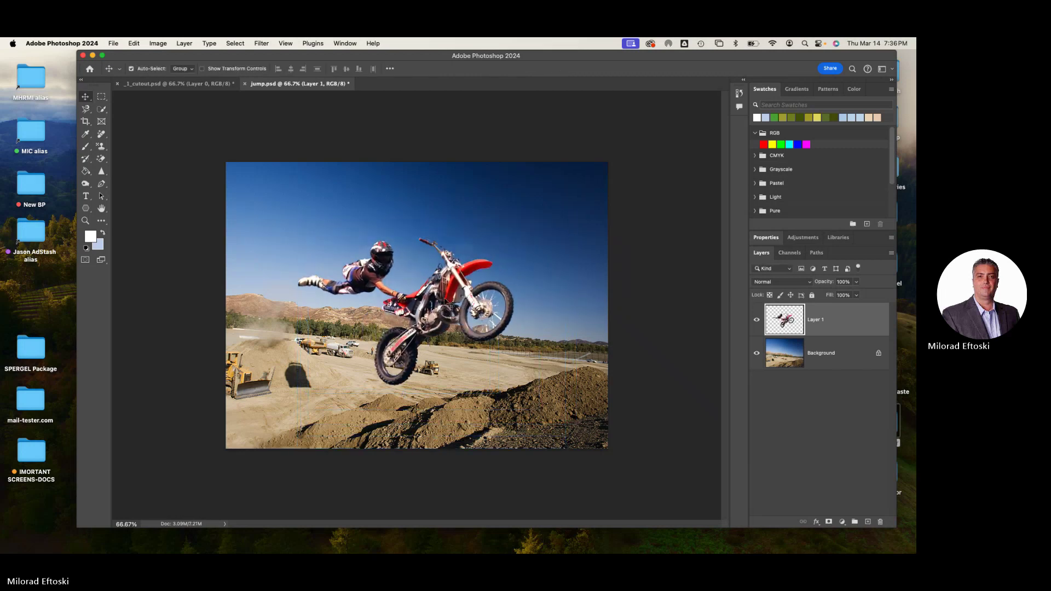
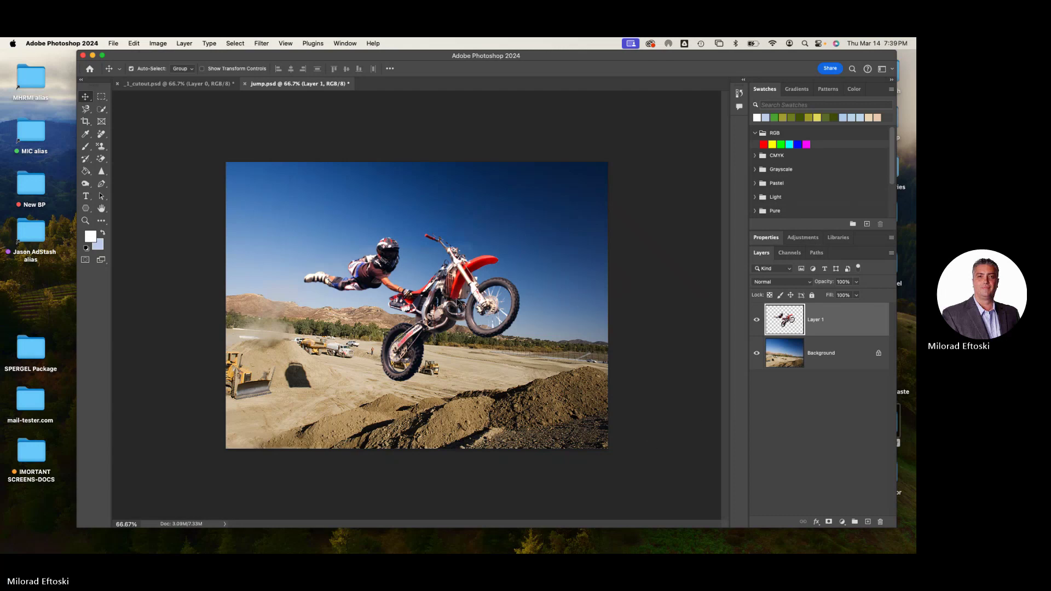
Alt-drag the rider and bike down-right to create a duplicate, Layer 1 copy.
drag(441, 311, 517, 371)
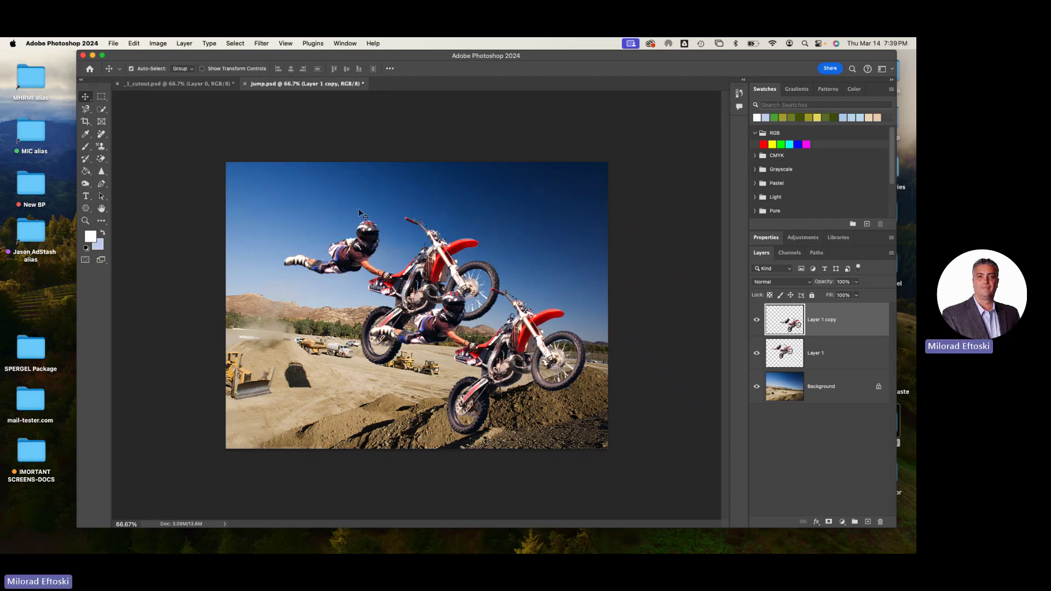
Flip Layer 1 copy vertically and move it beneath the original bike's wheels.
click(134, 43)
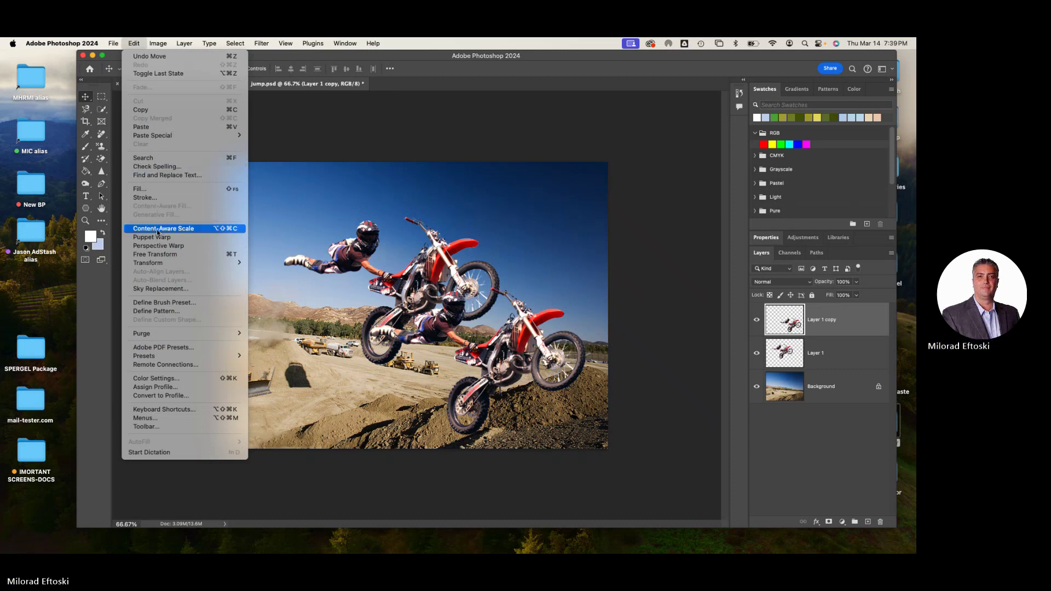
mouse_move(154, 263)
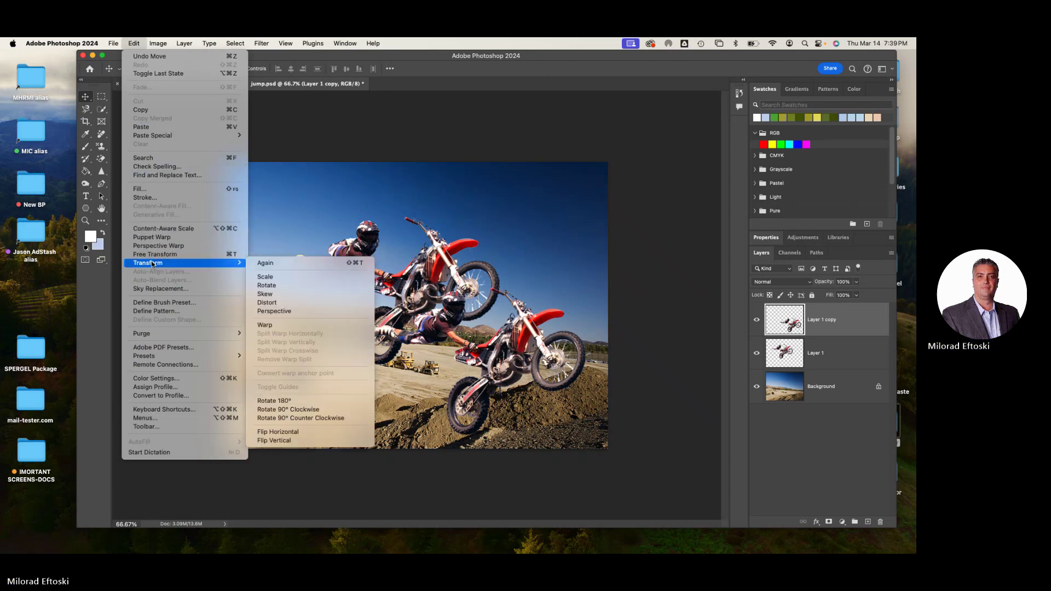
click(308, 441)
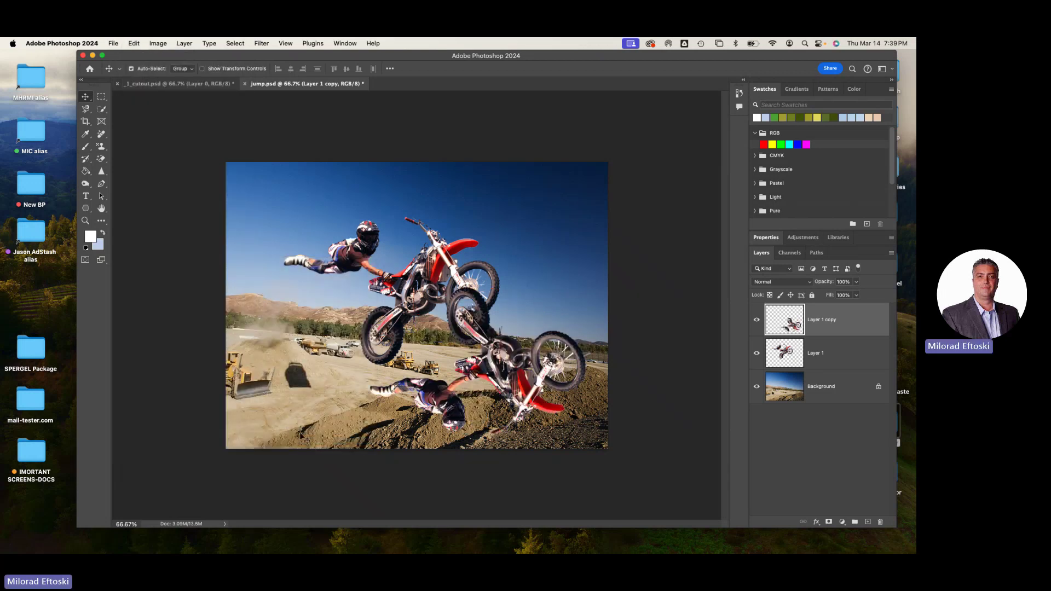
drag(502, 377, 439, 392)
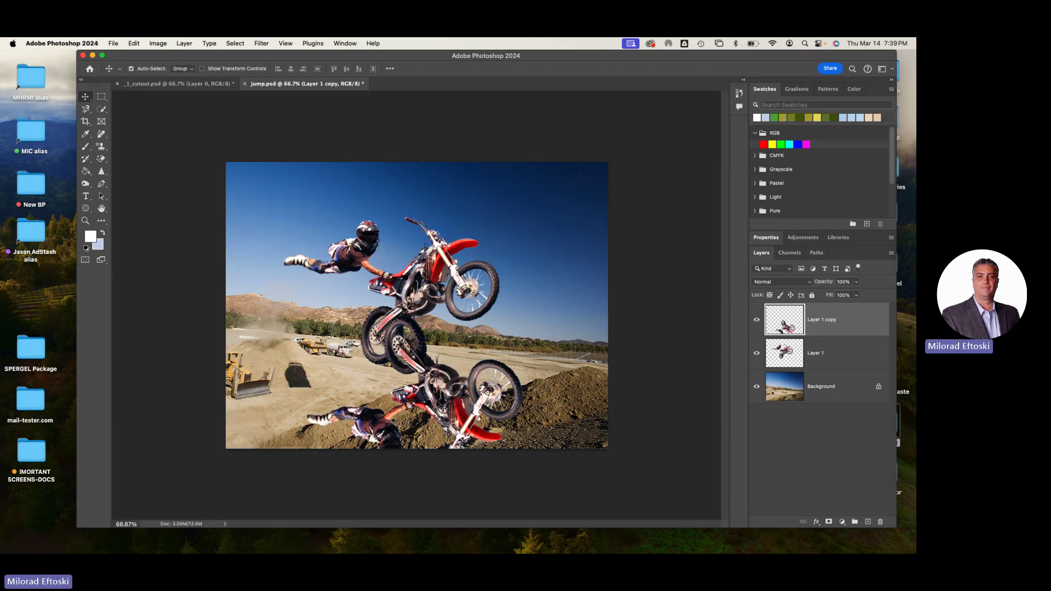
Free-transform the flipped copy to about 58% height, rotated roughly -9° along the dirt.
key(super+t)
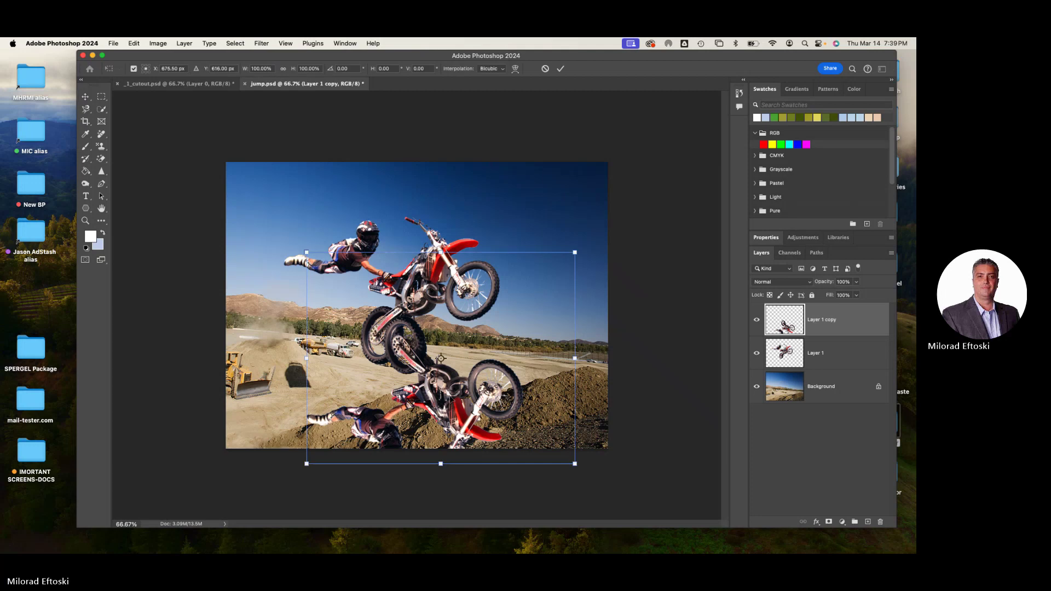
drag(440, 253, 440, 340)
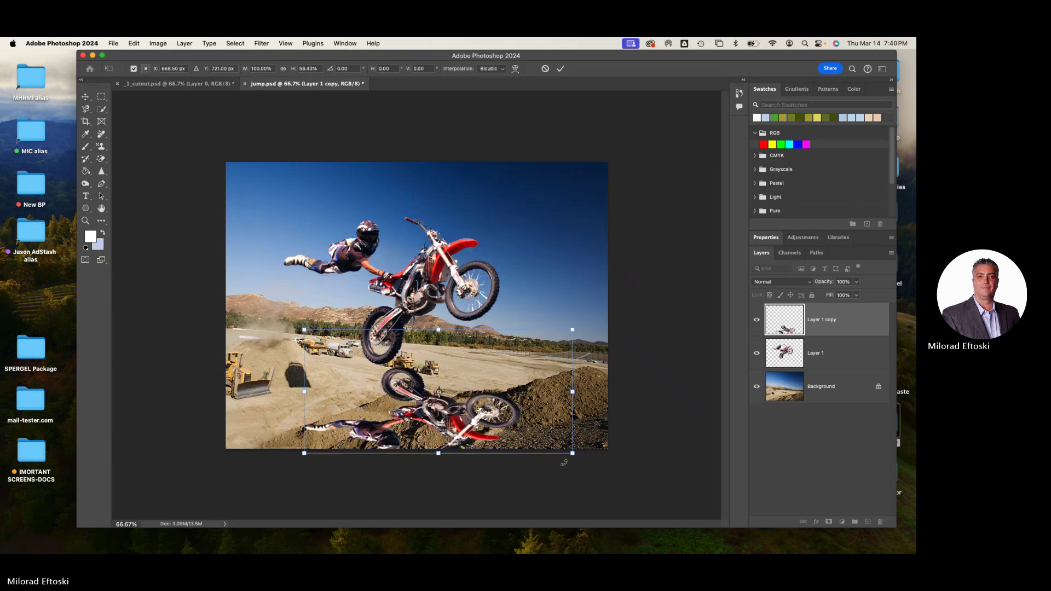
drag(573, 460, 594, 440)
drag(476, 417, 477, 411)
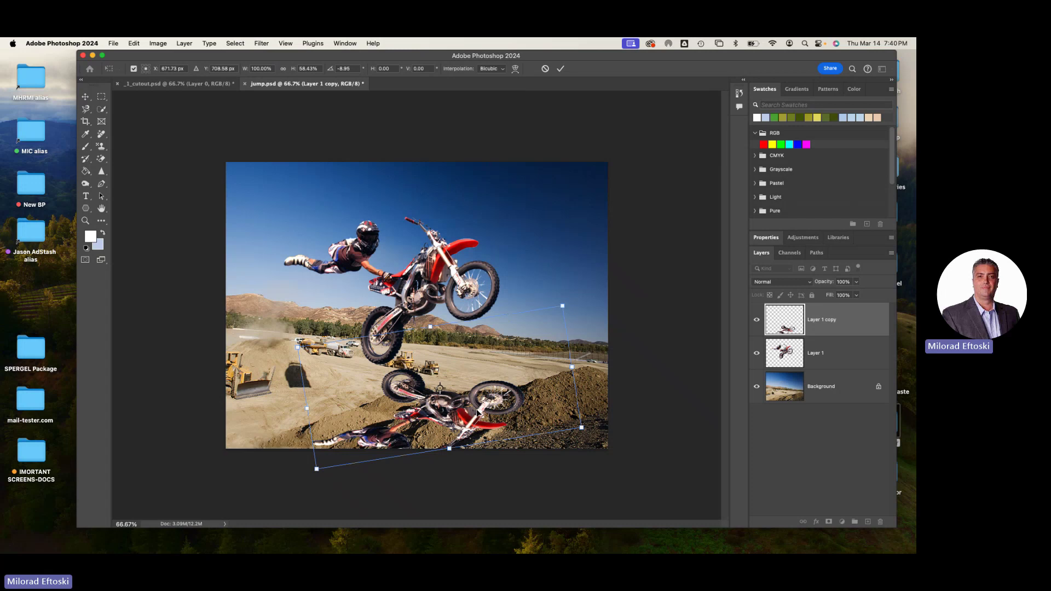
key(Return)
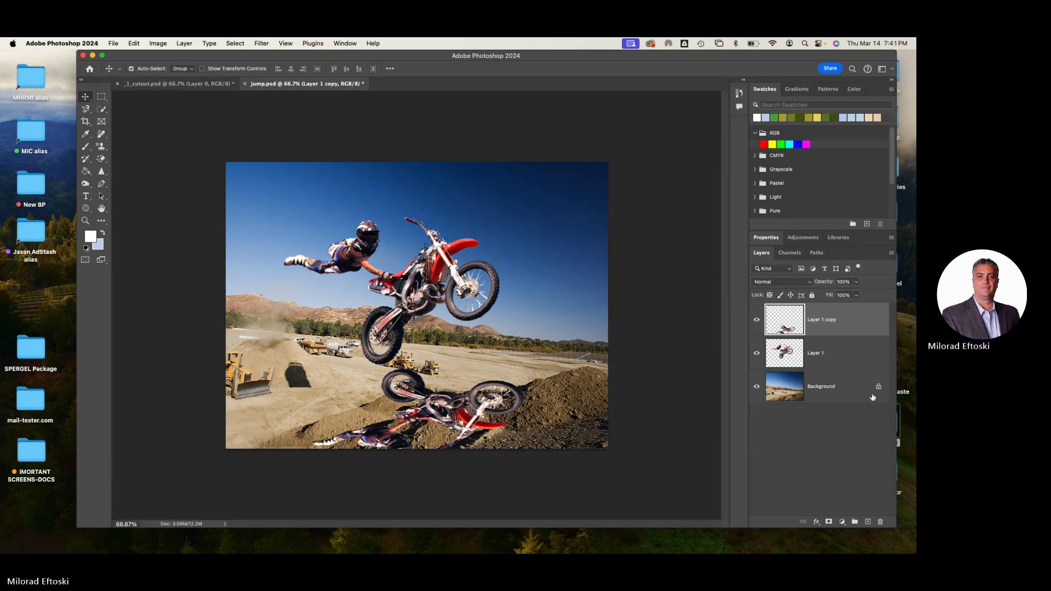
Open the Layer Style dialog for Layer 1 copy from its Layers panel row.
double_click(859, 323)
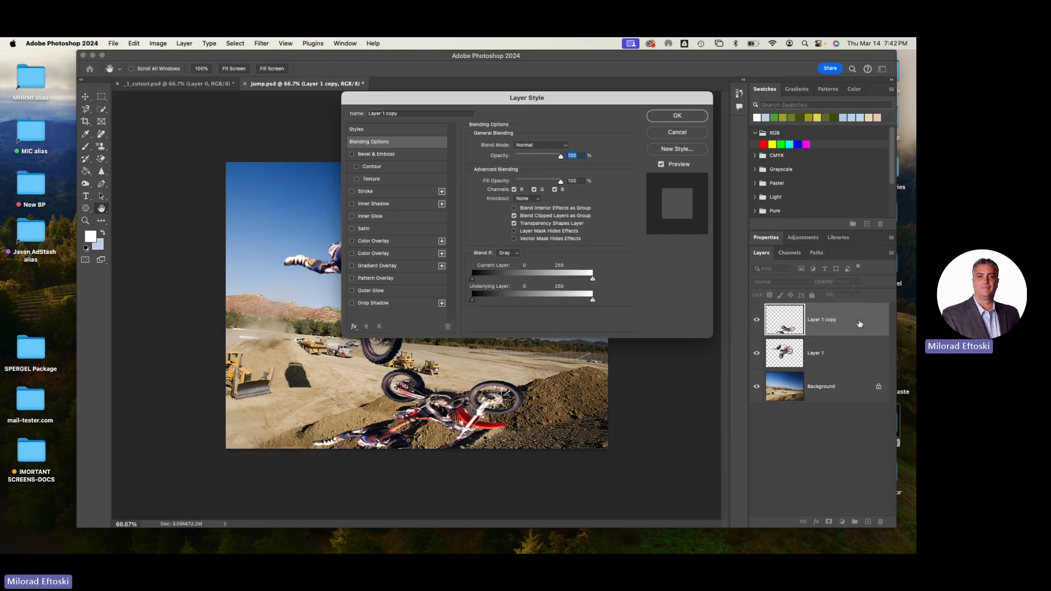
Give Layer 1 copy a black Color Overlay at Normal, 100% to make it a solid shadow.
click(858, 320)
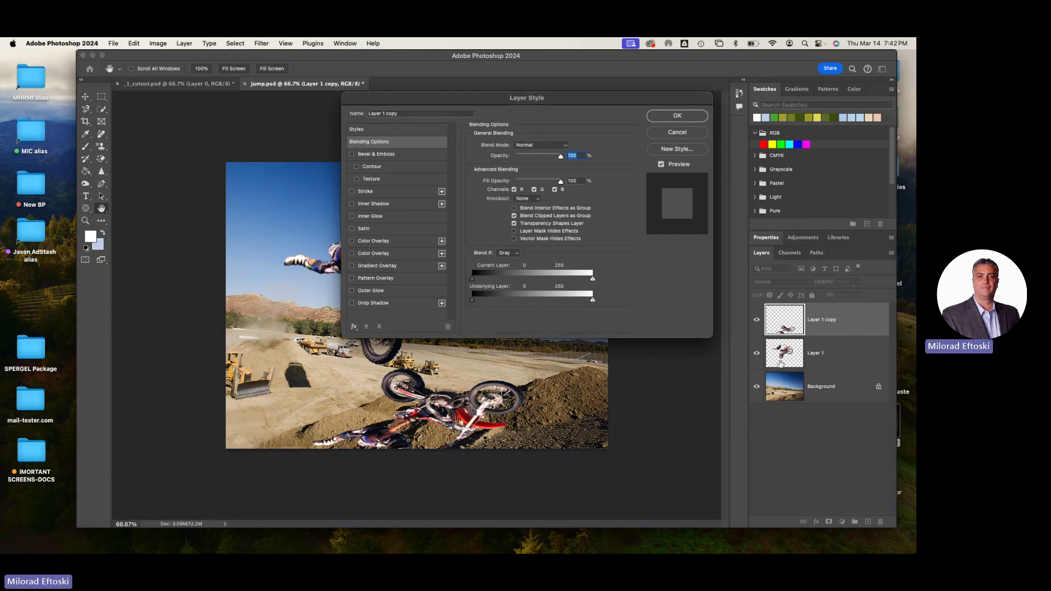
click(397, 243)
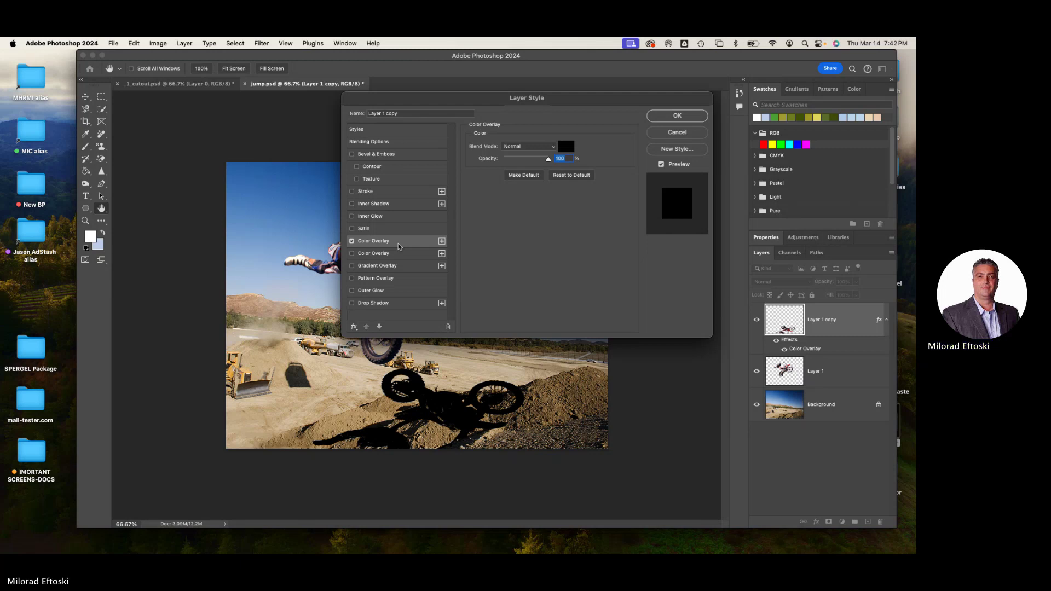
click(665, 119)
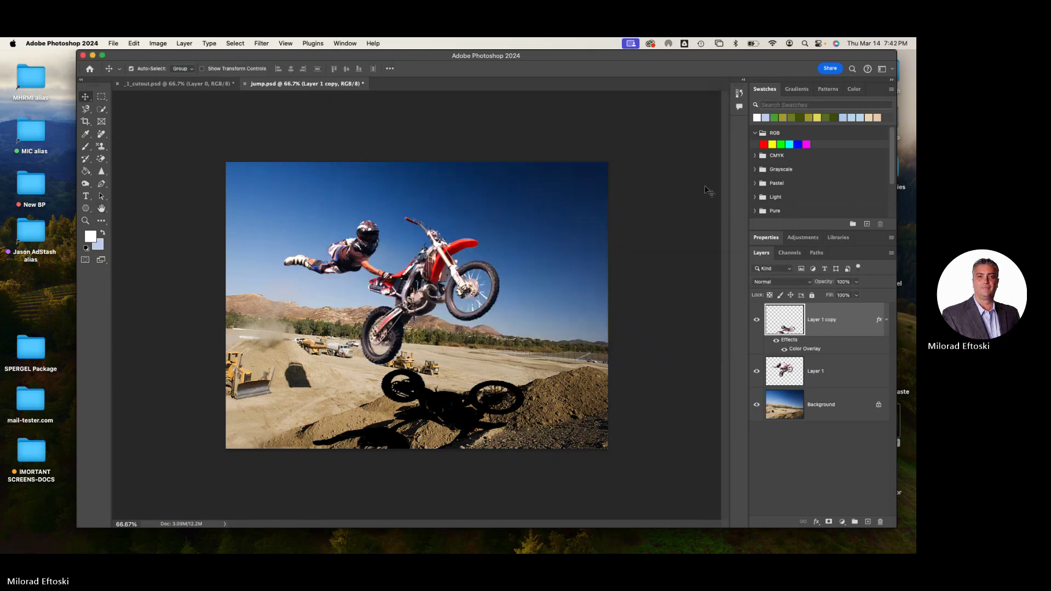
click(856, 282)
Fade the black shadow layer to 37% opacity.
drag(856, 293, 829, 297)
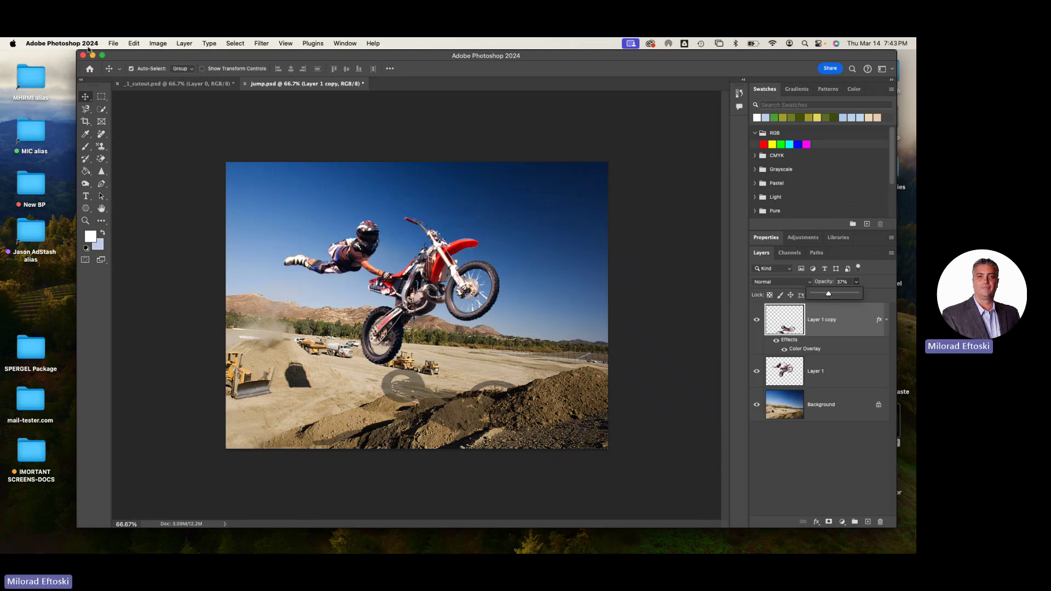
click(134, 42)
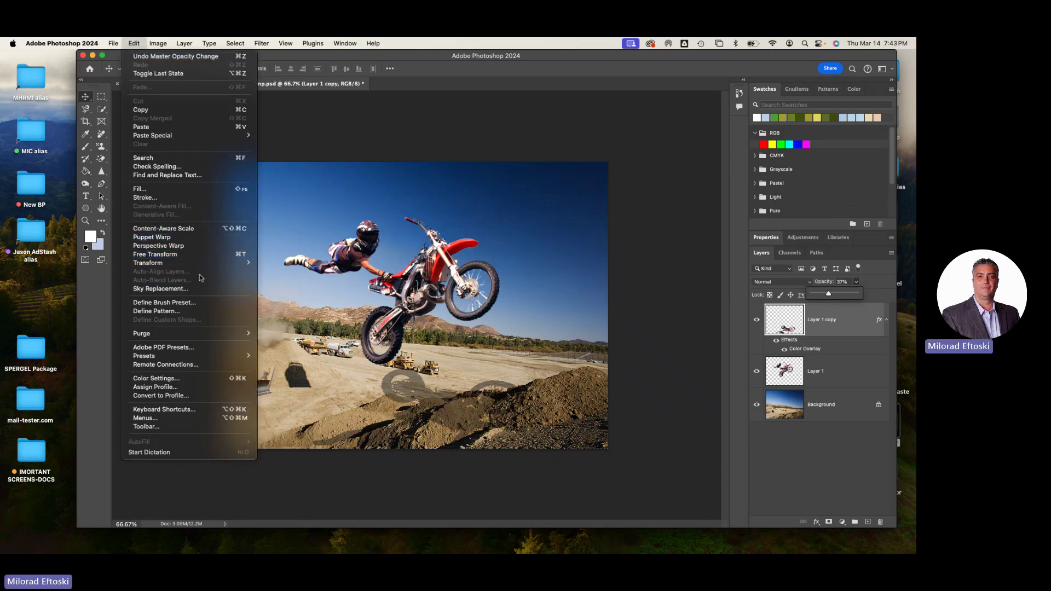
Warp the shadow's mesh, right edge and bottom edge to follow the dirt mound's contours.
mouse_move(186, 268)
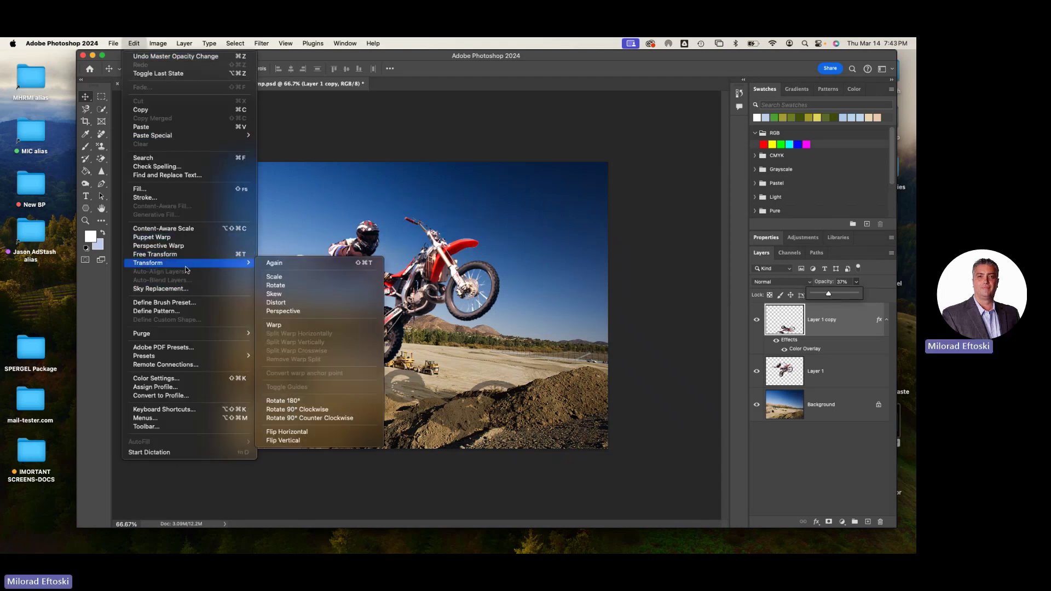
click(317, 324)
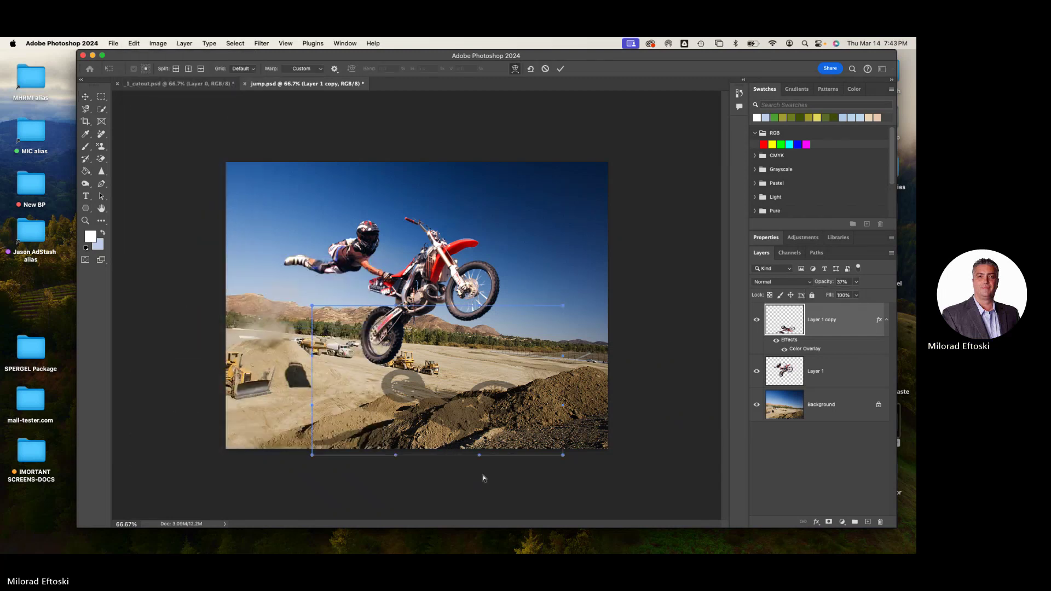
drag(403, 372, 465, 427)
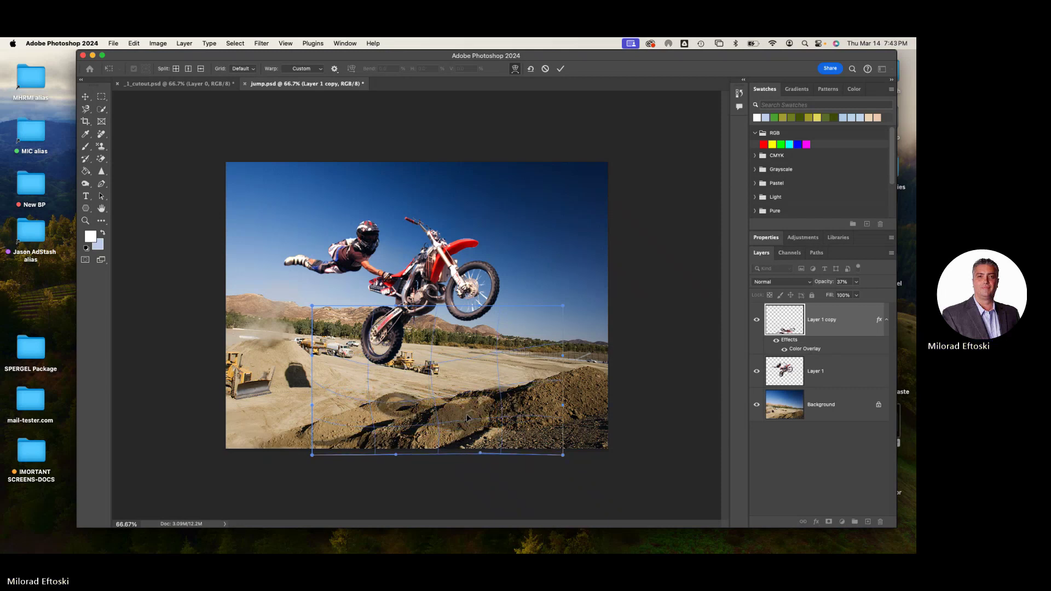
drag(563, 405, 581, 409)
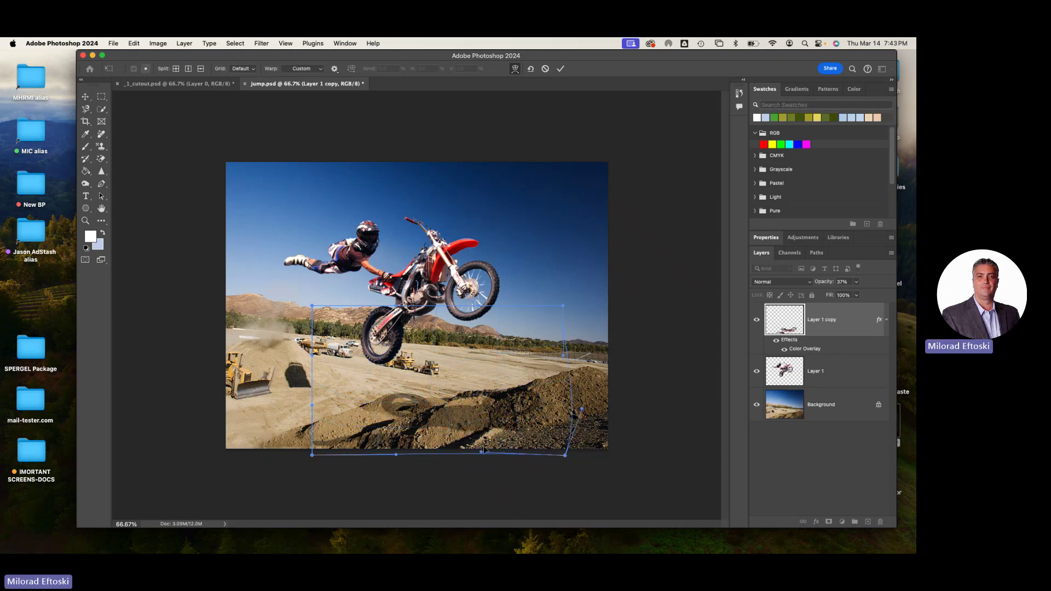
drag(484, 452, 482, 448)
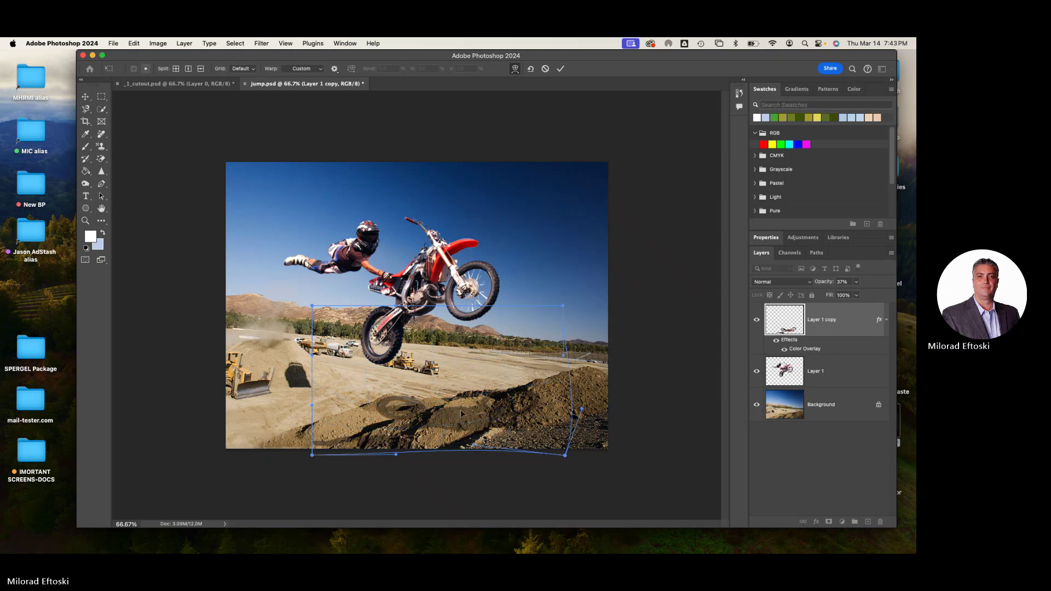
drag(461, 407, 518, 397)
mouse_move(582, 409)
mouse_down()
mouse_move(586, 419)
mouse_move(567, 398)
mouse_up()
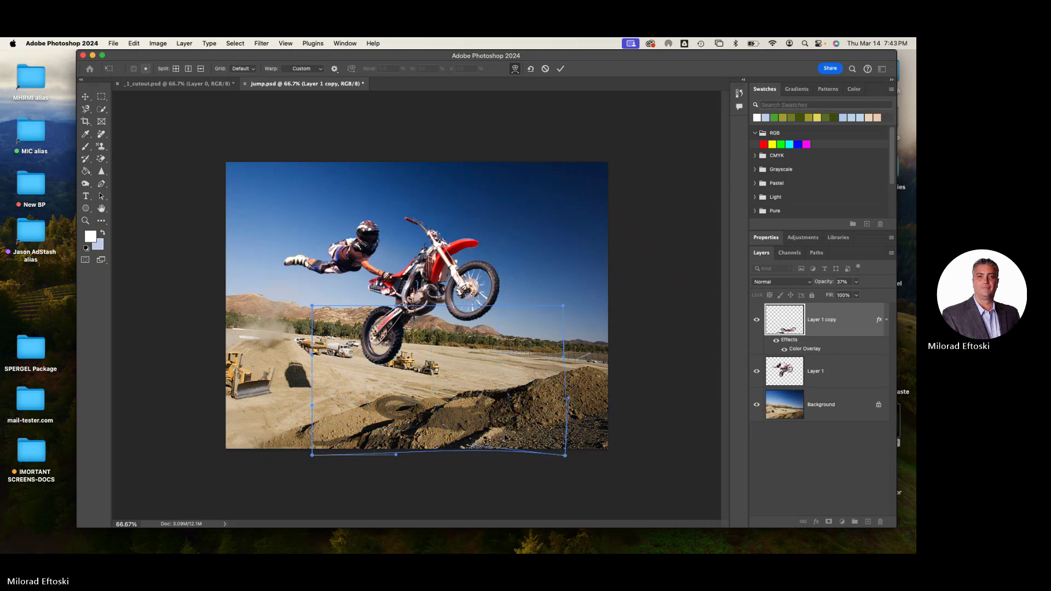
drag(395, 454, 398, 416)
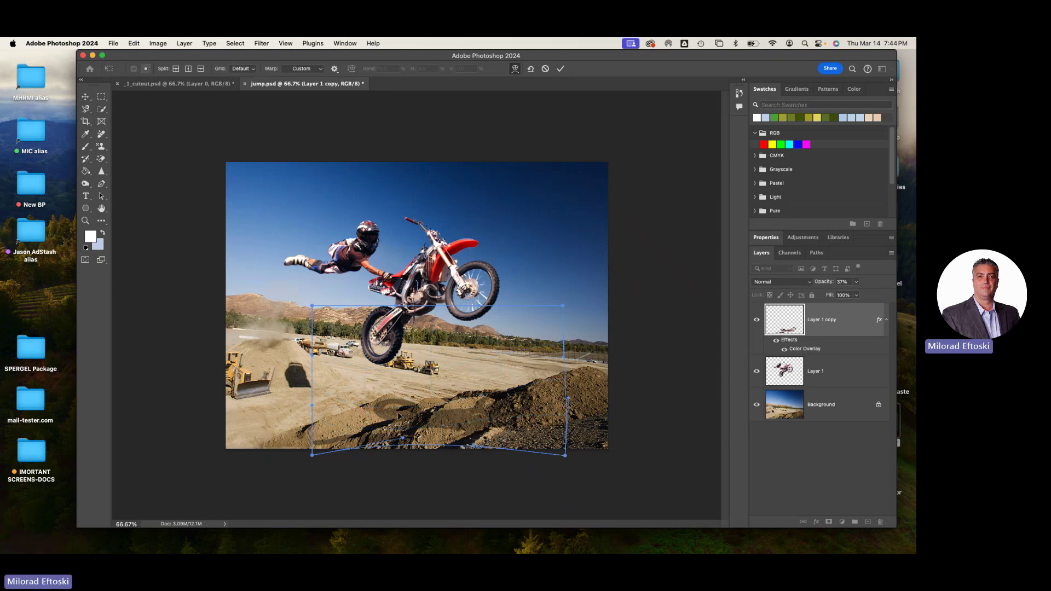
key(Return)
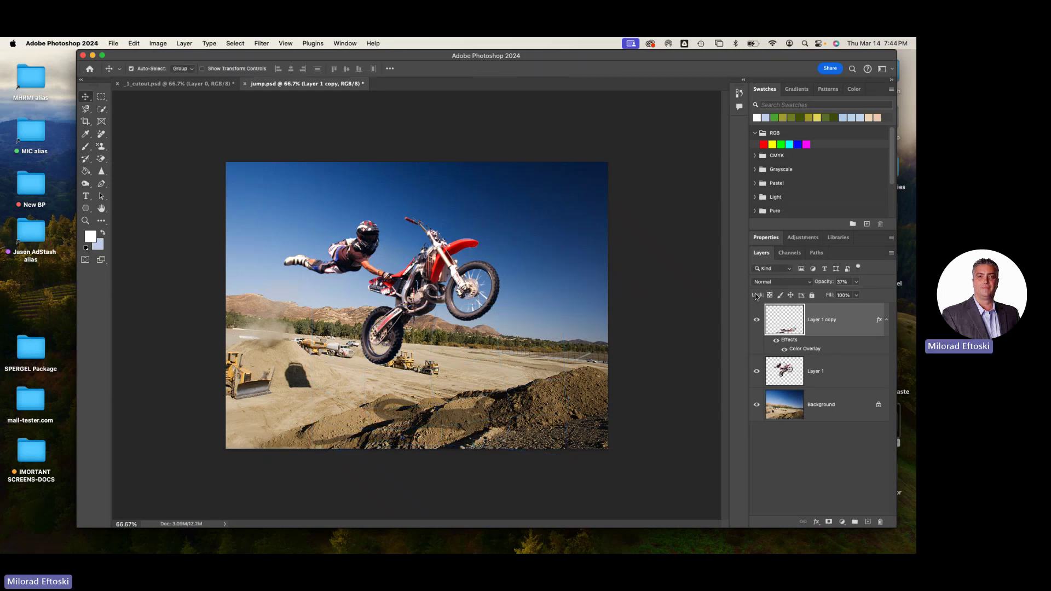
Raise the shadow layer's opacity to 70%.
click(856, 281)
drag(858, 294, 870, 296)
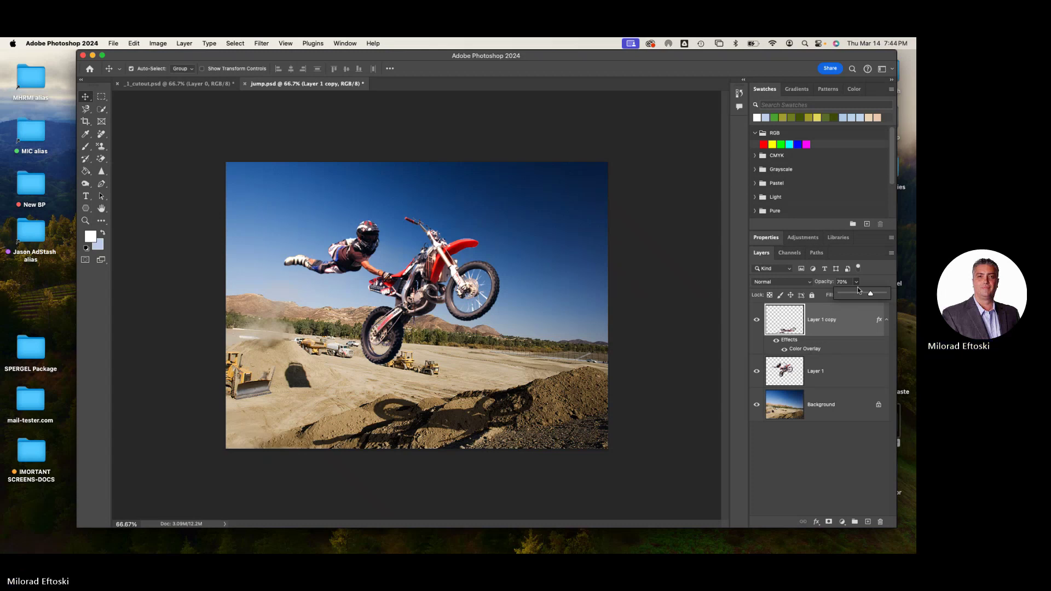
click(269, 43)
Soften the shadow layer with a Gaussian Blur of 1.3 pixels radius.
mouse_move(272, 150)
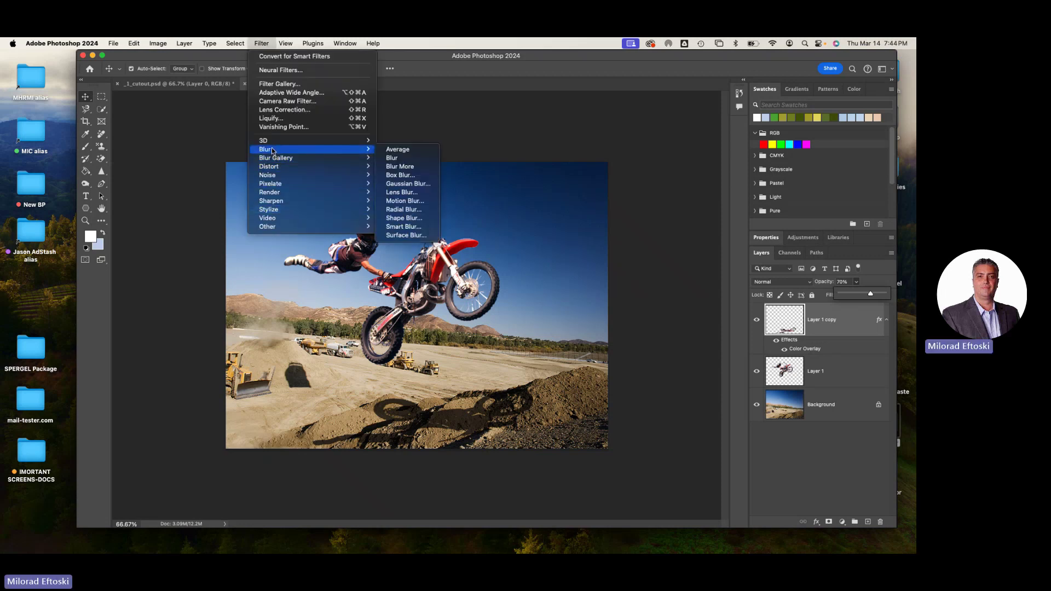
click(412, 185)
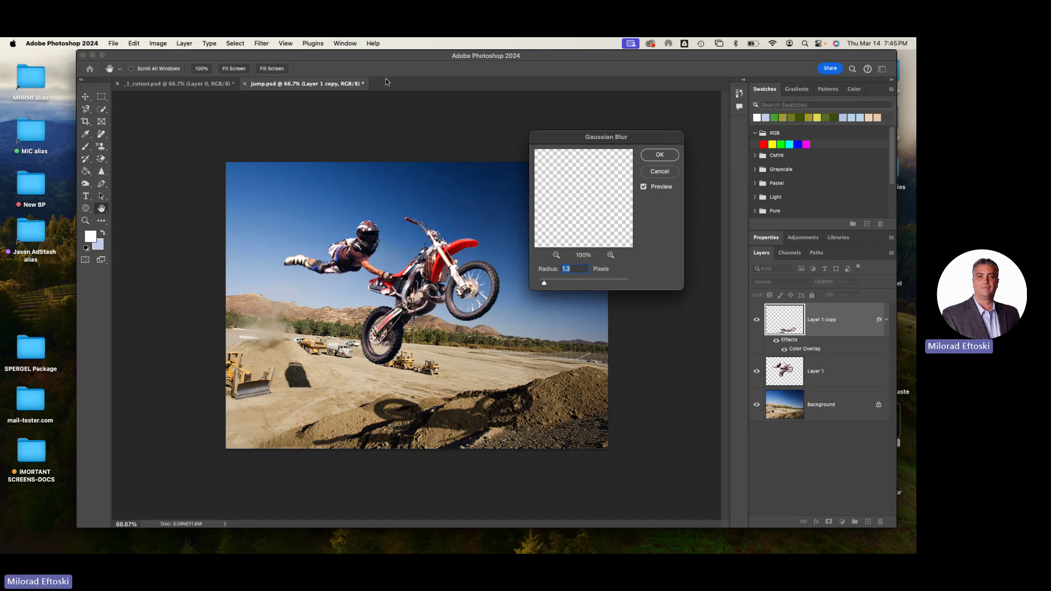
click(555, 255)
click(556, 255)
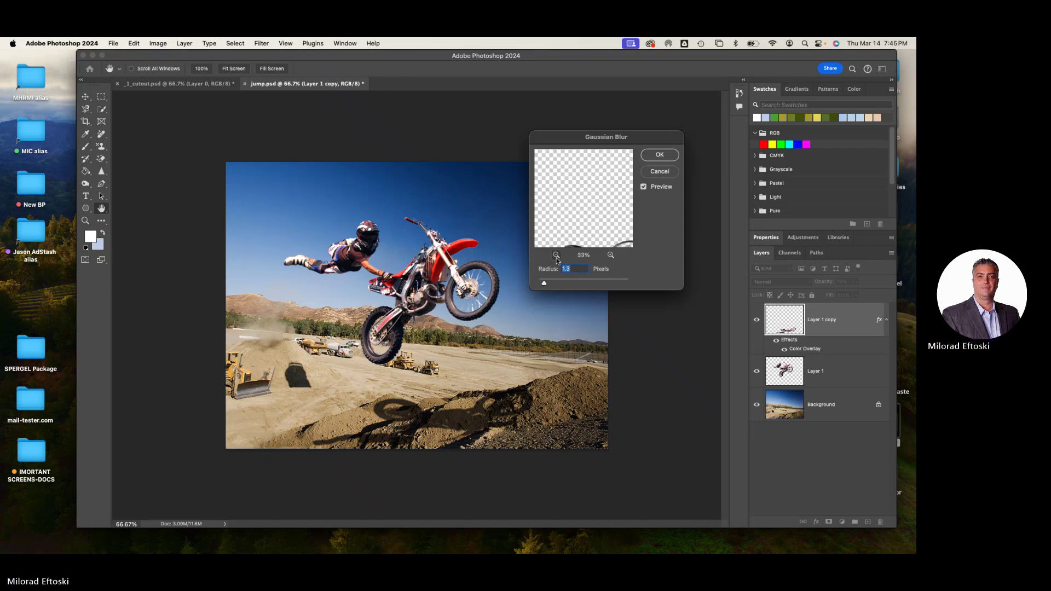
click(556, 255)
click(556, 255)
click(556, 255)
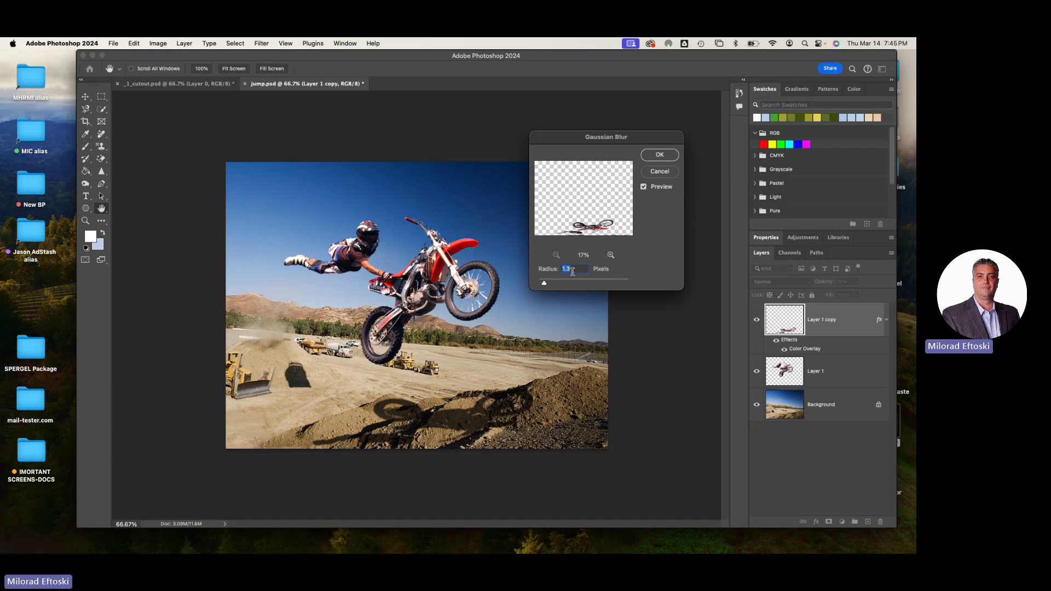
click(661, 156)
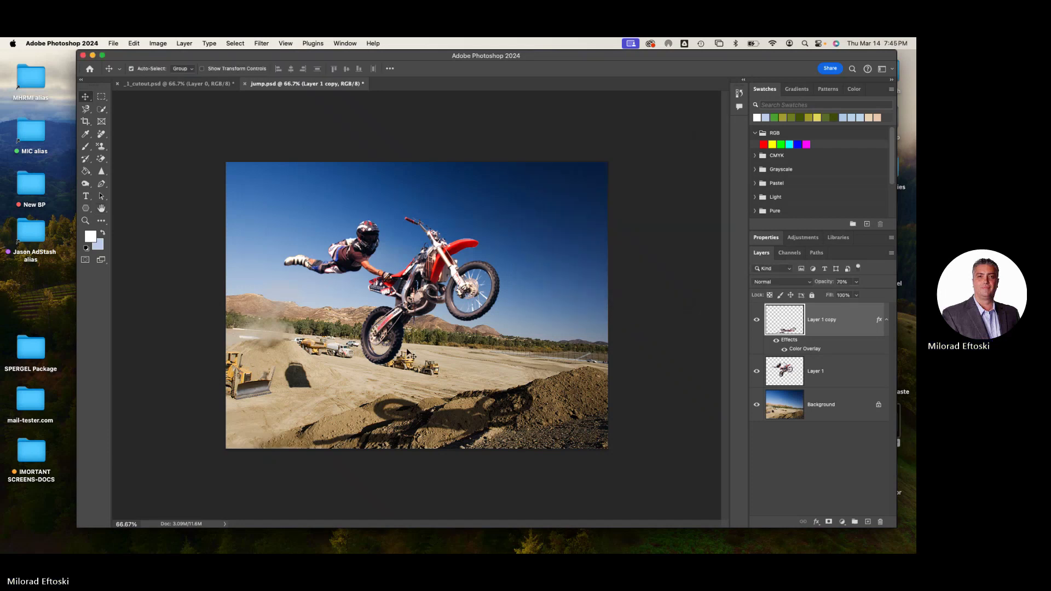
scroll(392, 401, up, 10)
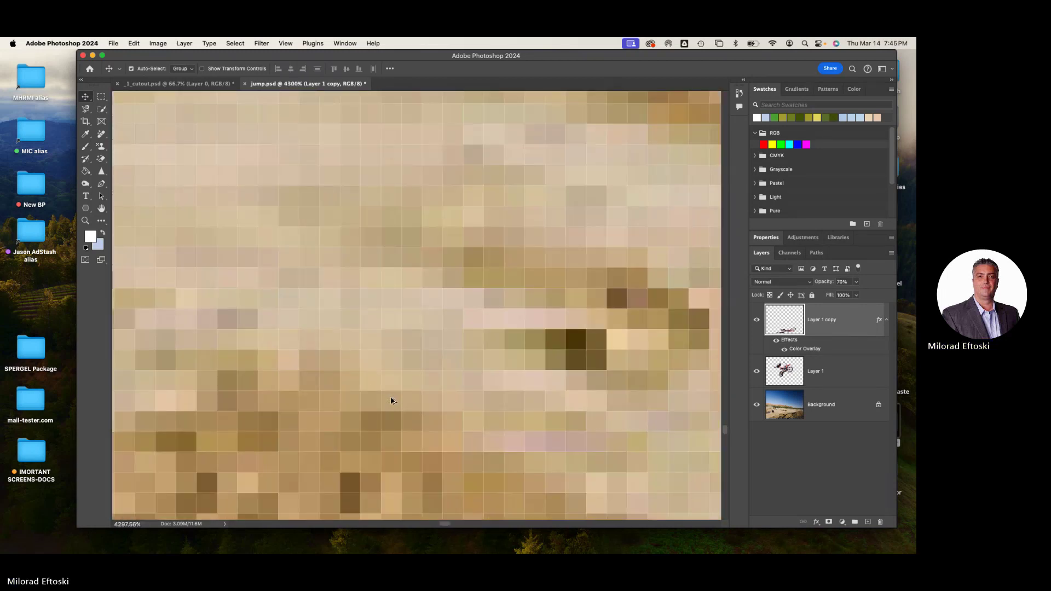
scroll(392, 401, down, 10)
scroll(421, 404, up, 5)
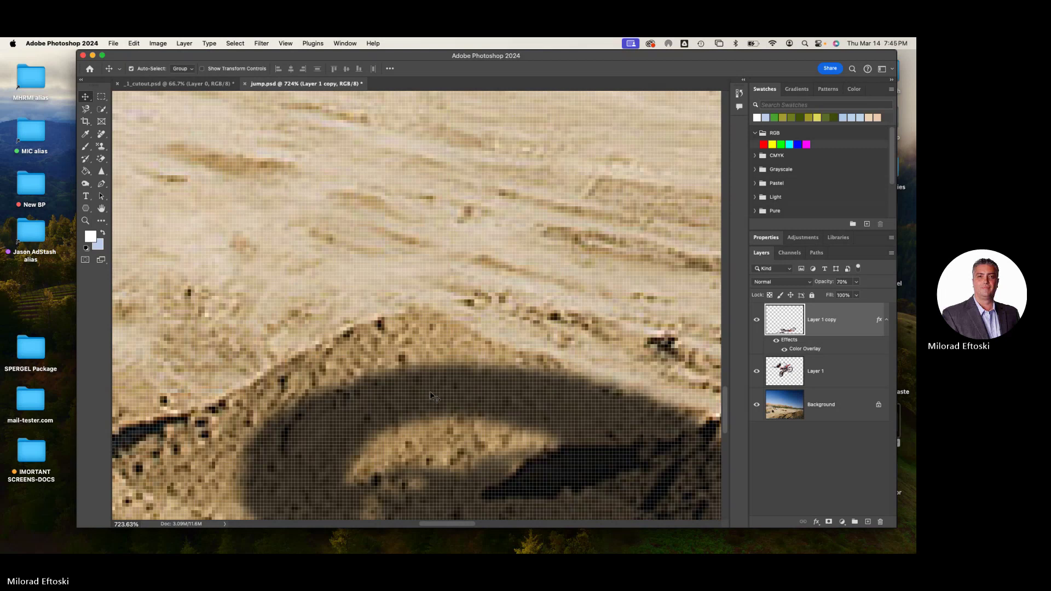
key(super+0)
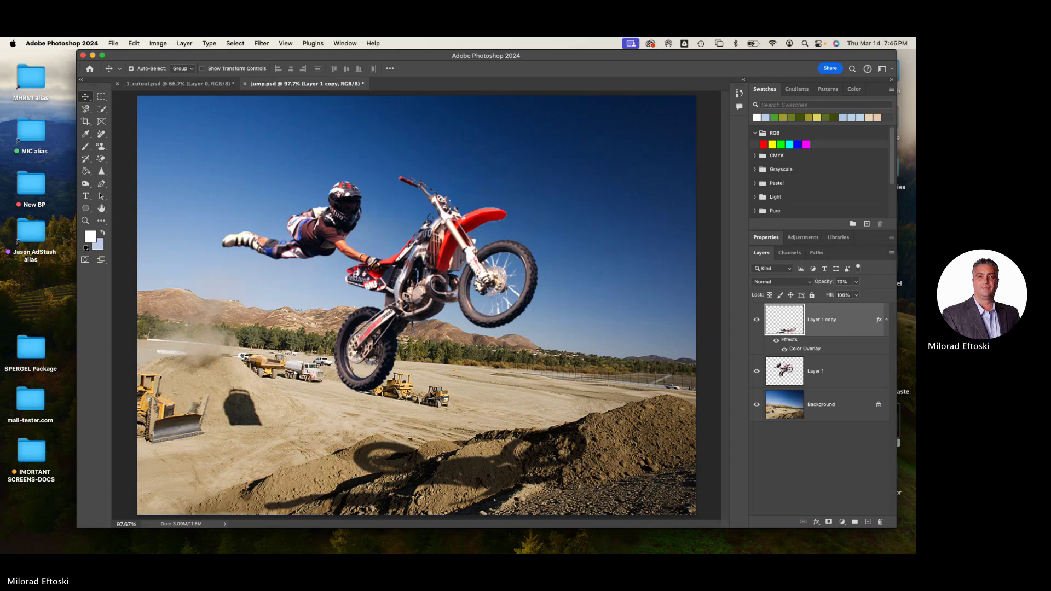
Save the composite as jump_finished.psd.
click(114, 42)
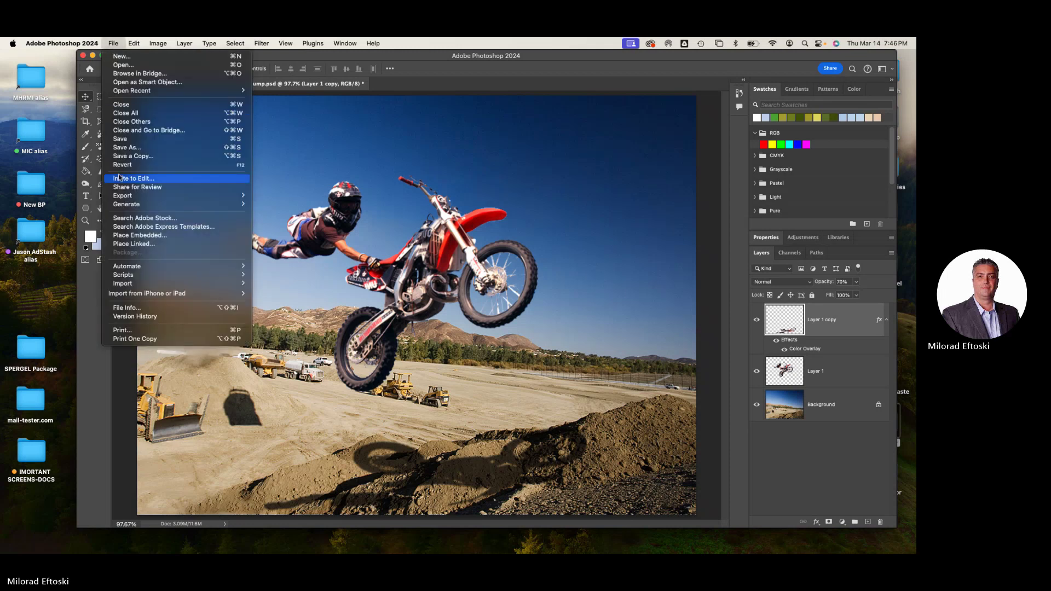
key(Escape)
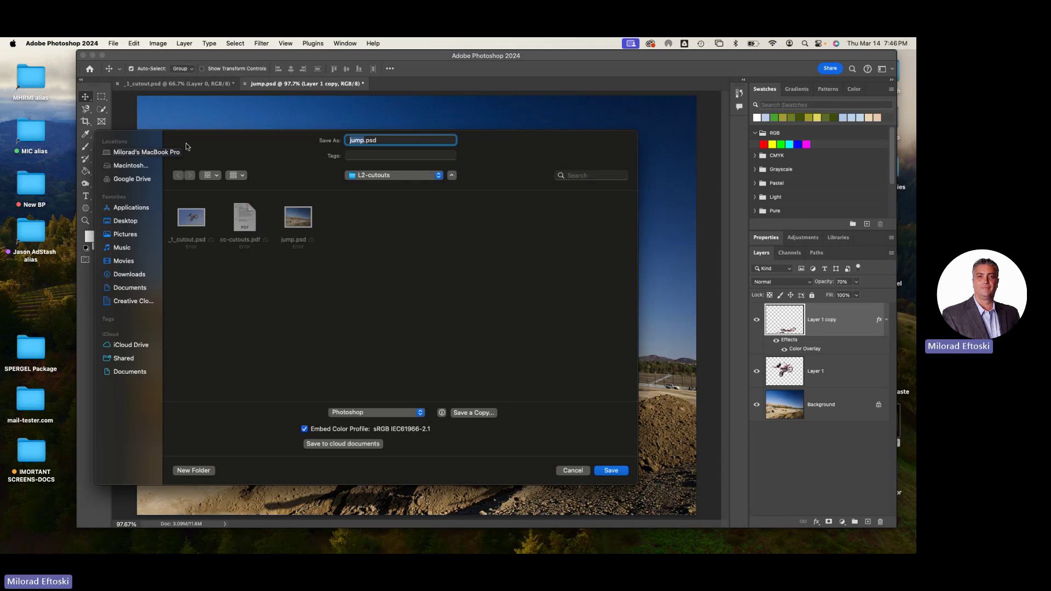
click(364, 141)
text(_finished)
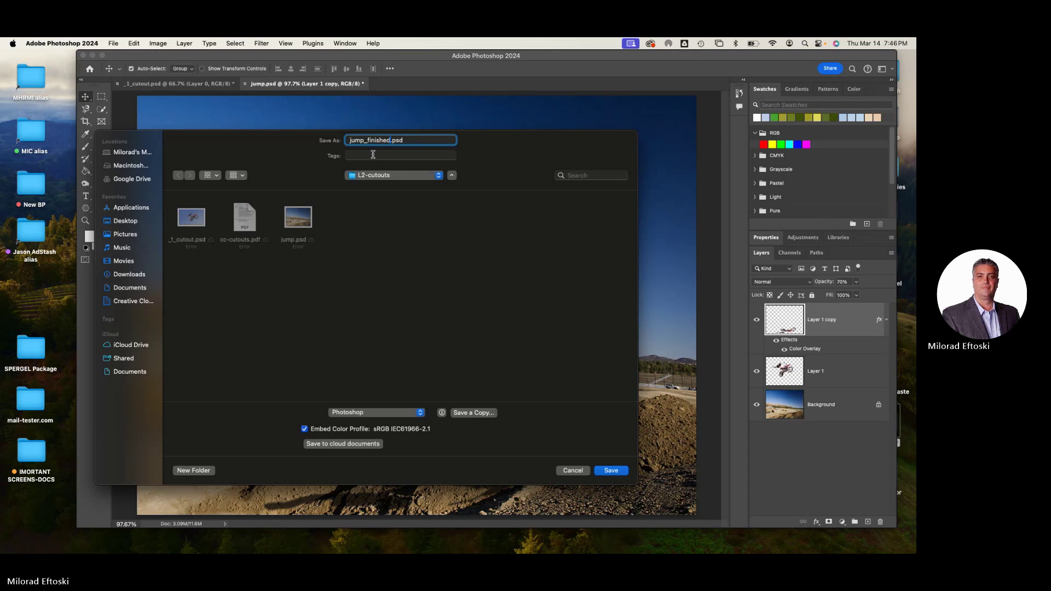
click(611, 471)
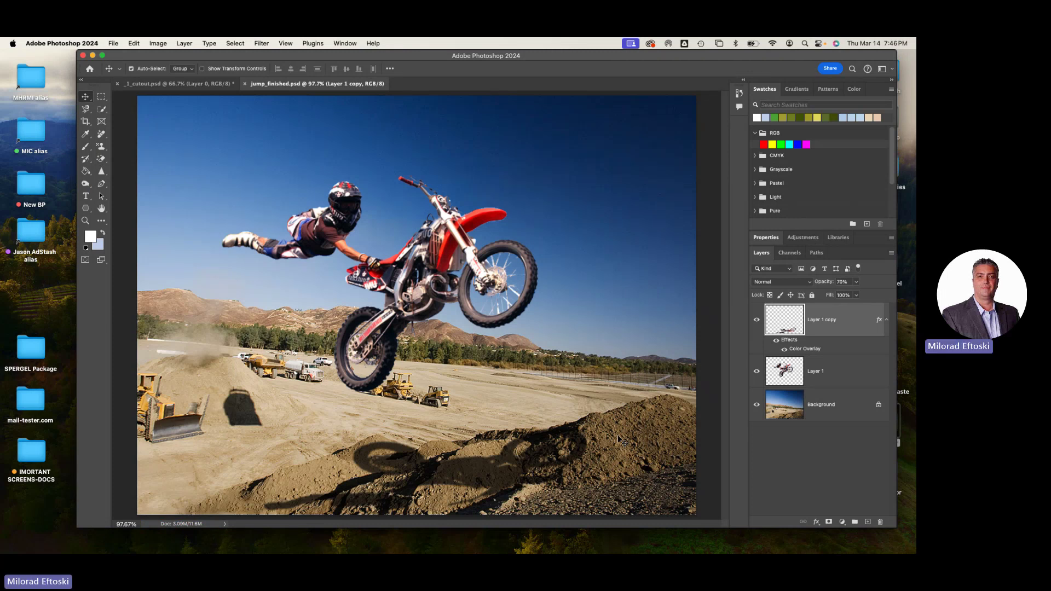
Close both documents without saving the cutout, then hide Photoshop to show the L2-cutouts folder in Finder.
key(super+w)
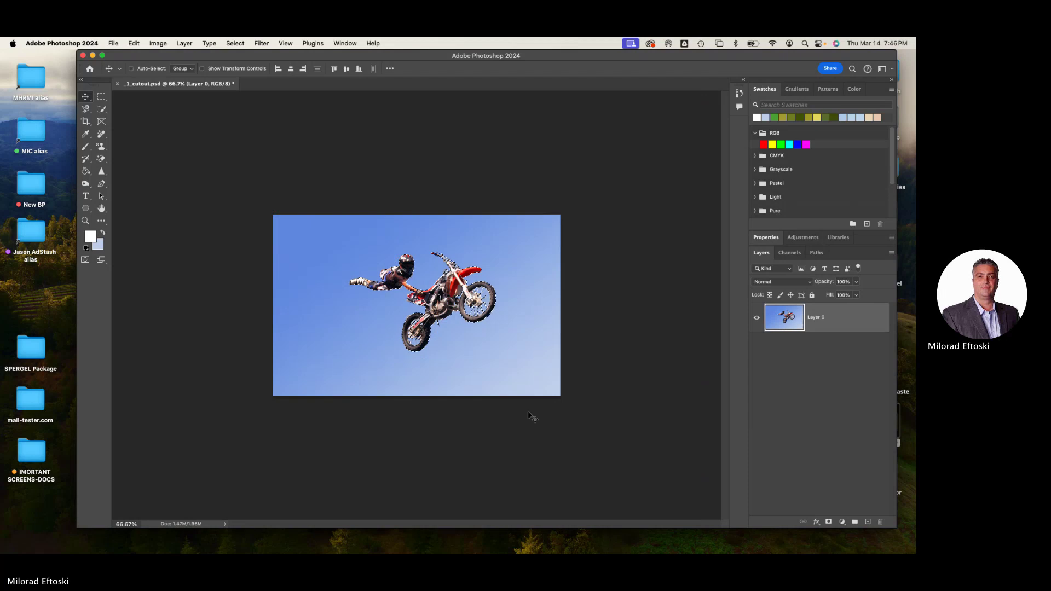
key(super+w)
click(429, 244)
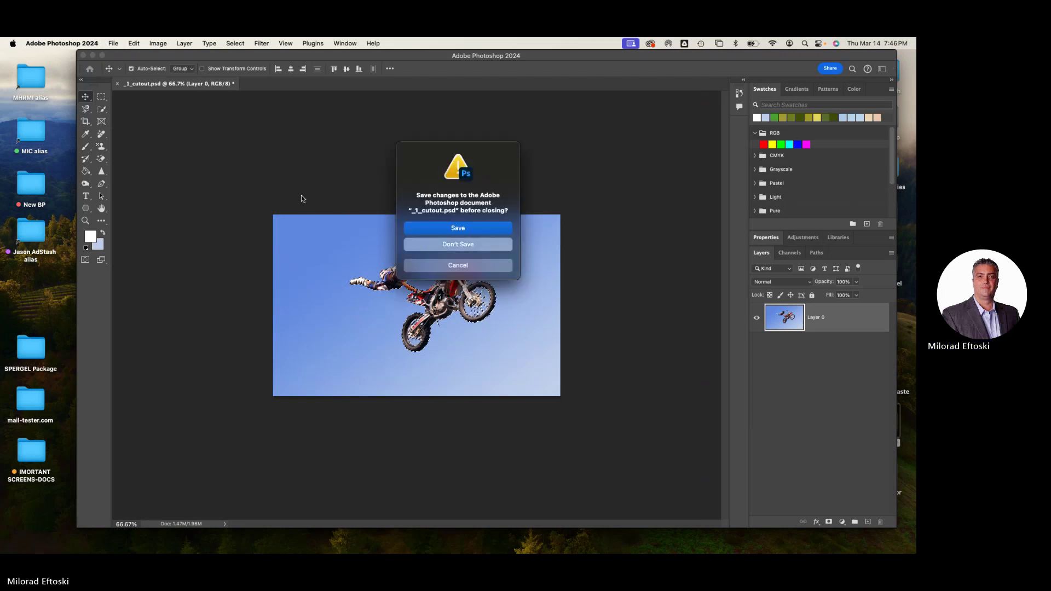
click(93, 55)
click(486, 269)
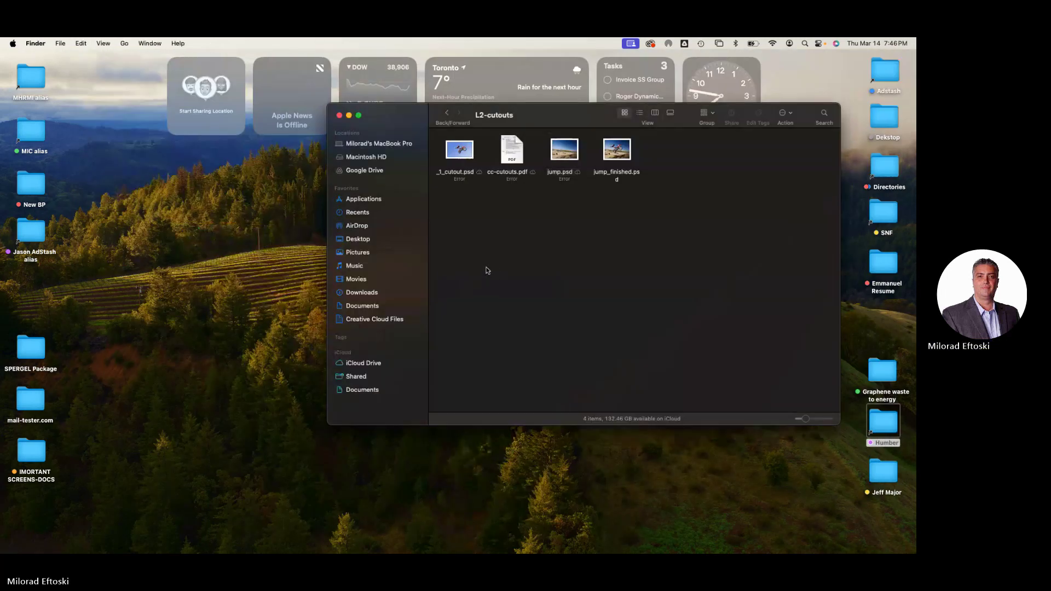
Go back to the Selections folder and open the L3-select-cas folder.
click(447, 114)
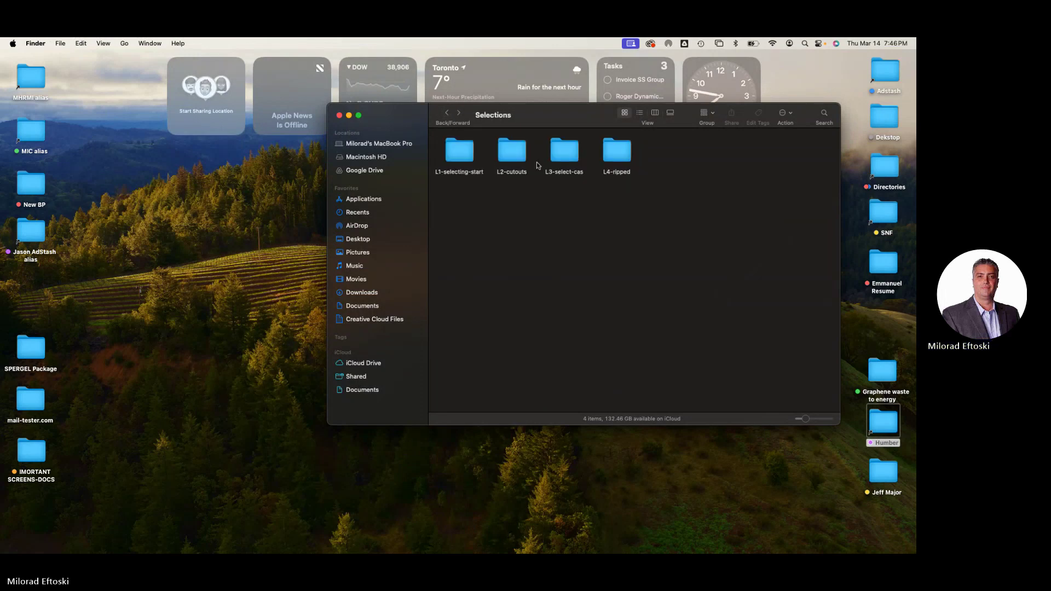
click(567, 155)
double_click(568, 155)
Quick Look _1_select-cas.psd and the PDF, then open _1_select-cas.psd in Photoshop.
click(460, 154)
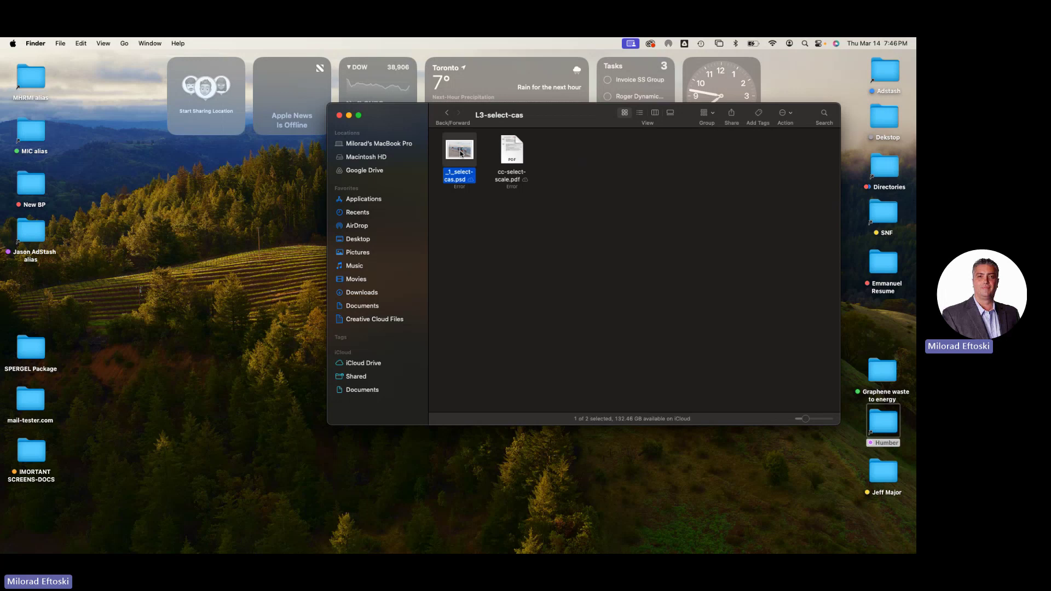
key(space)
key(Right)
key(Left)
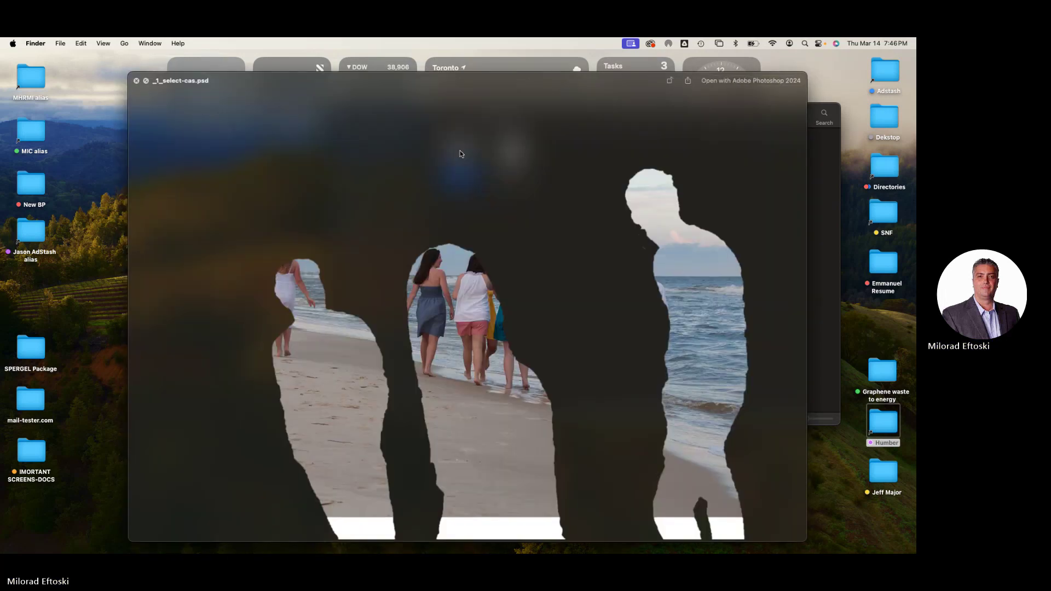
key(space)
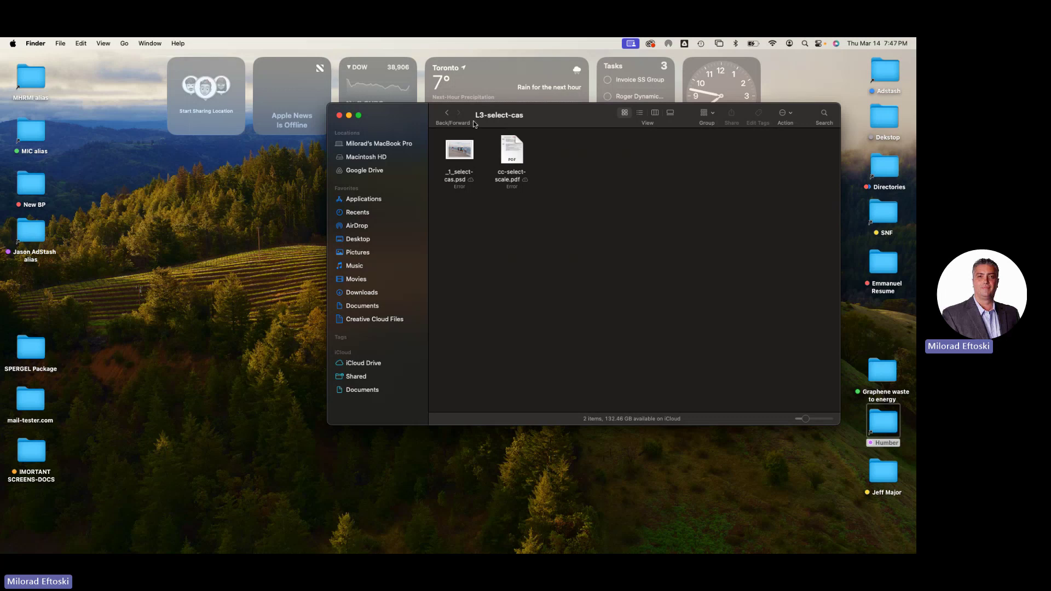
click(458, 152)
double_click(459, 152)
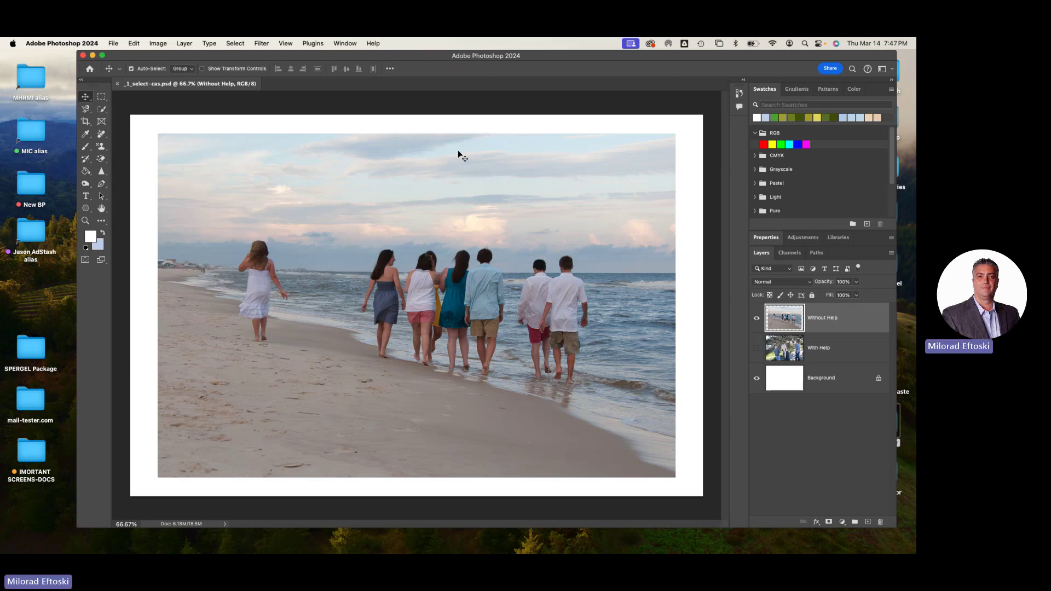
Turn on guides via View > Show > Guides to reveal the two vertical guides.
click(286, 43)
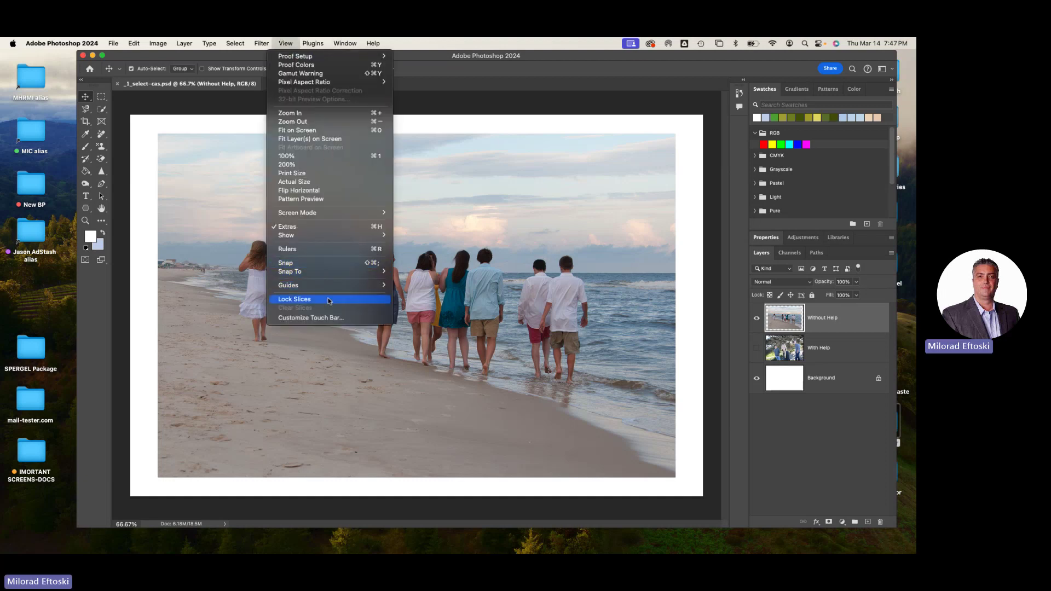
mouse_move(329, 235)
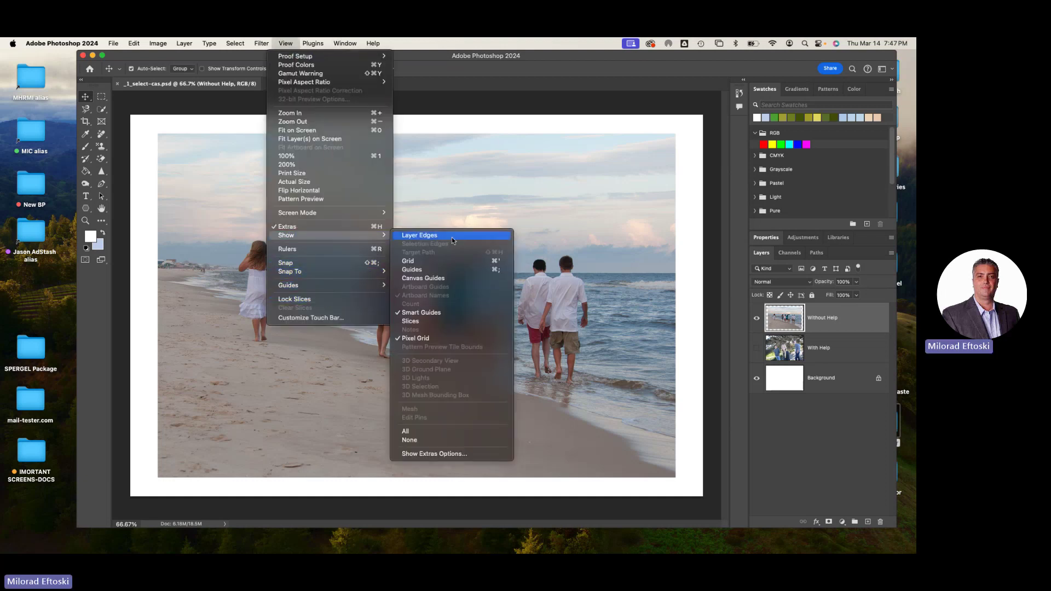
click(436, 272)
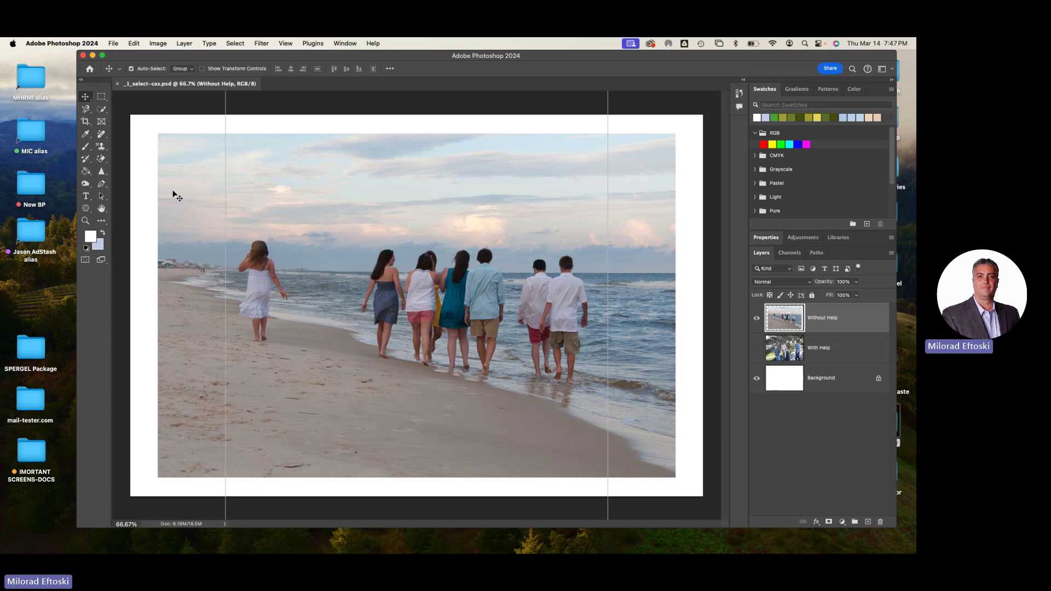
key(super+t)
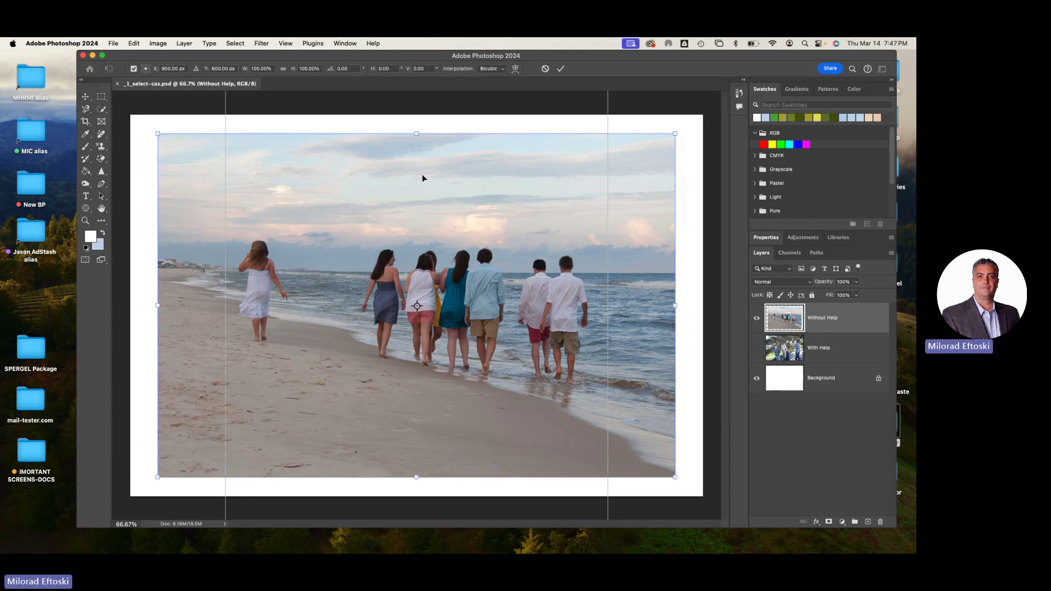
drag(691, 311, 625, 305)
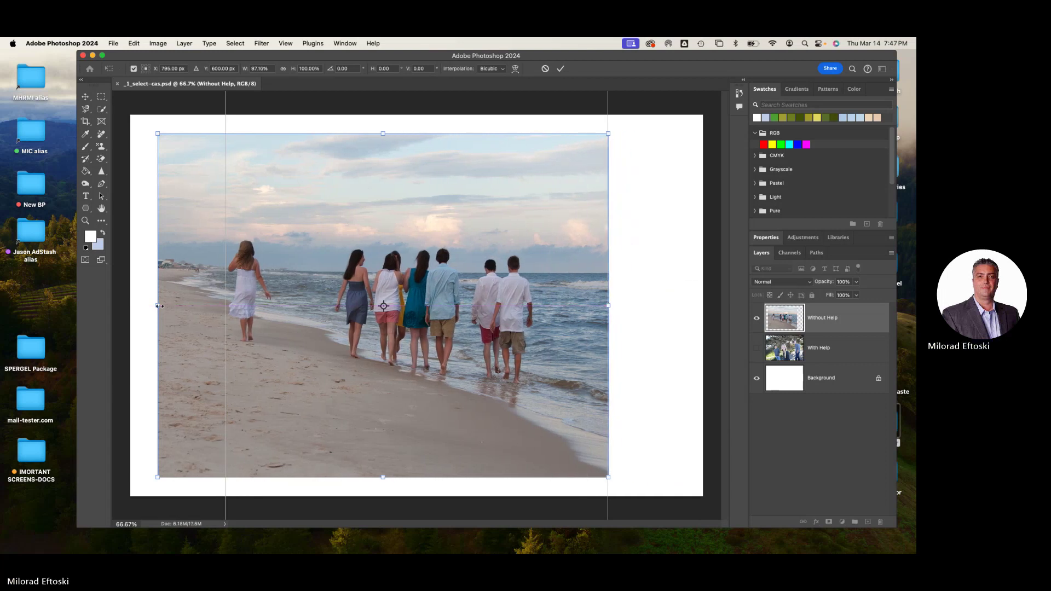
drag(157, 305, 225, 307)
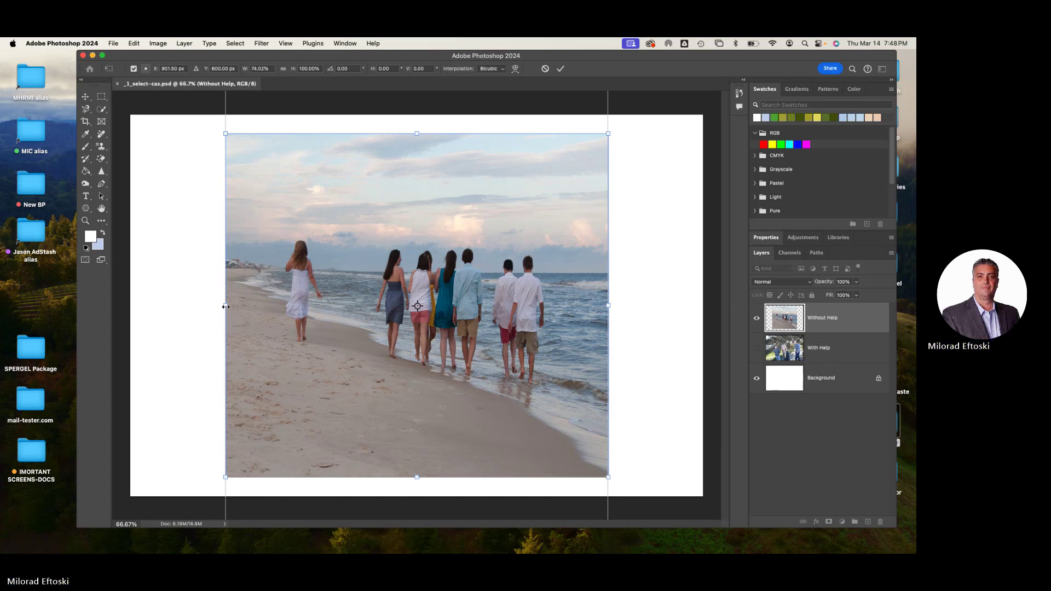
key(Escape)
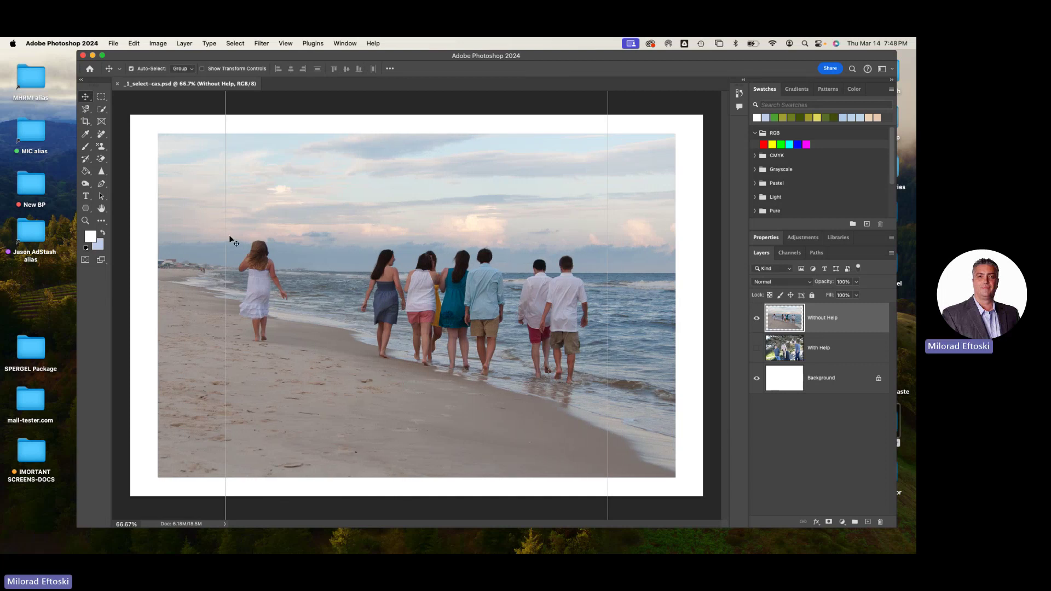
Content-aware scale the Without Help photo in to both guides, then cancel the scaling.
click(133, 44)
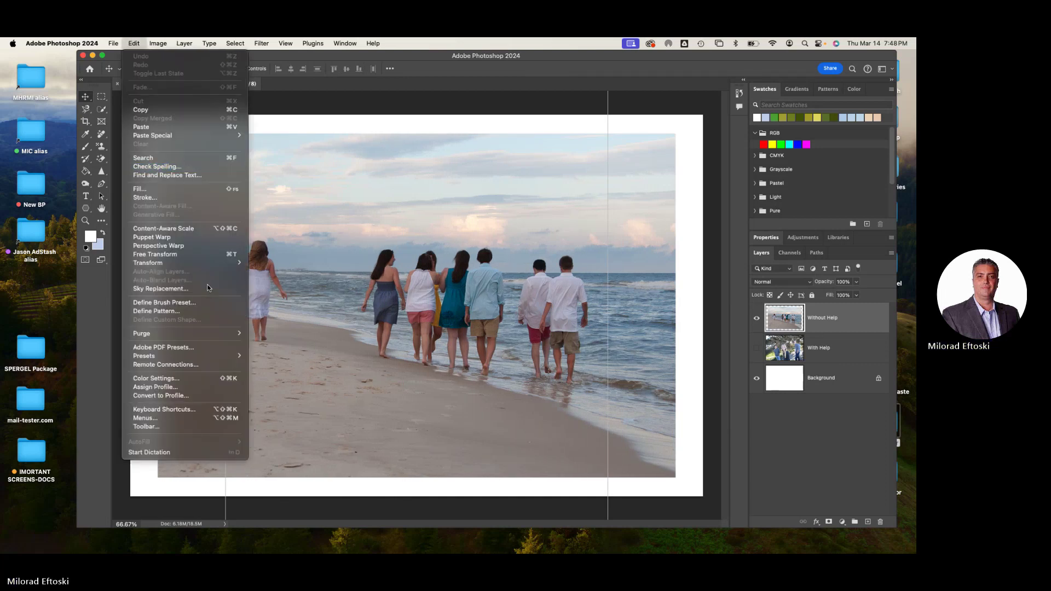
click(192, 229)
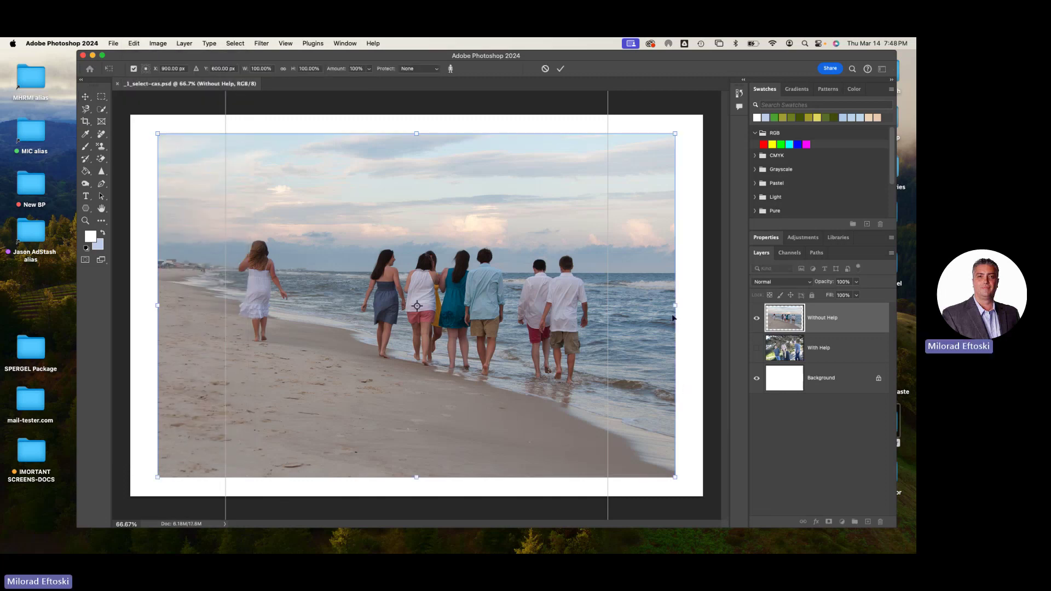
drag(674, 305, 608, 305)
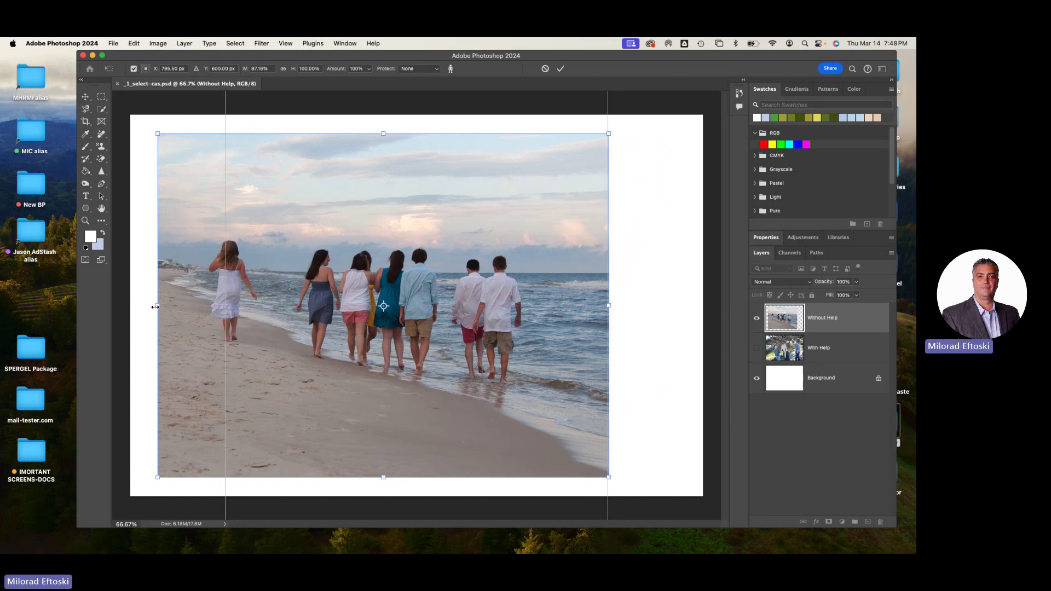
drag(157, 305, 221, 306)
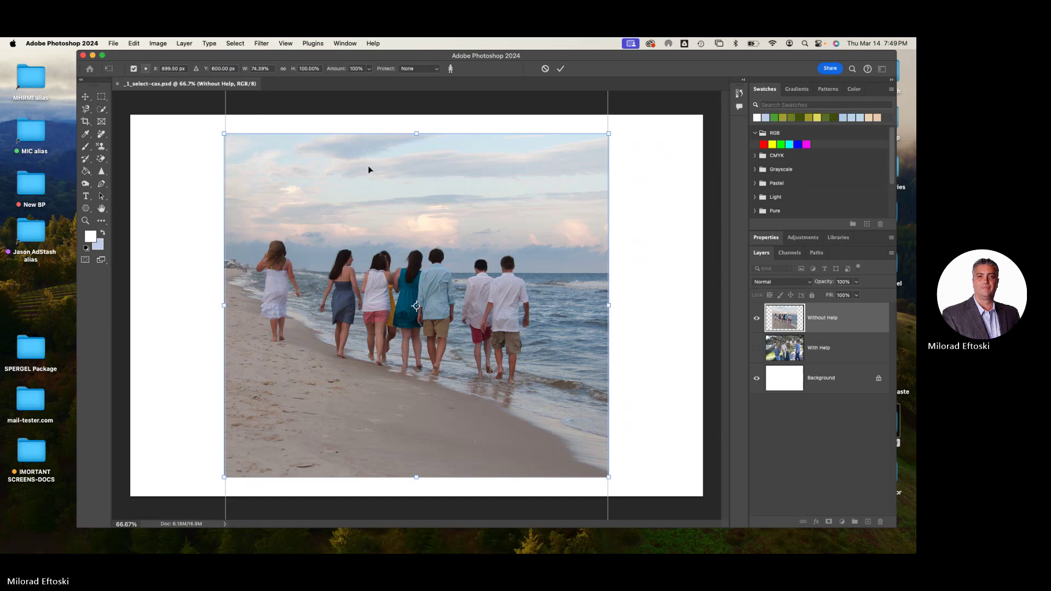
key(Escape)
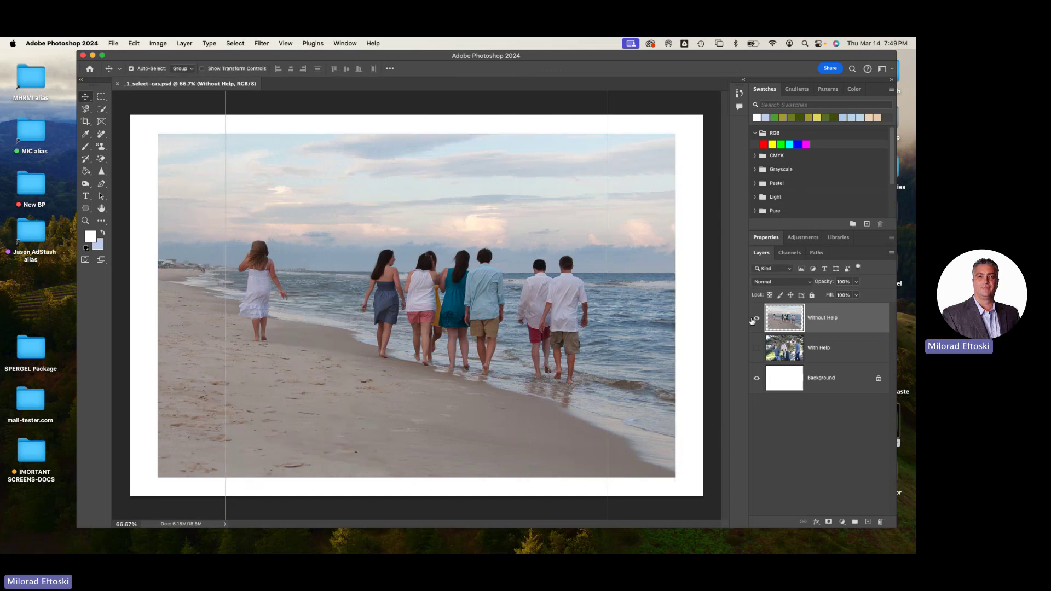
Hide the Without Help layer, then show and select the With Help layer.
click(756, 319)
click(756, 348)
click(801, 348)
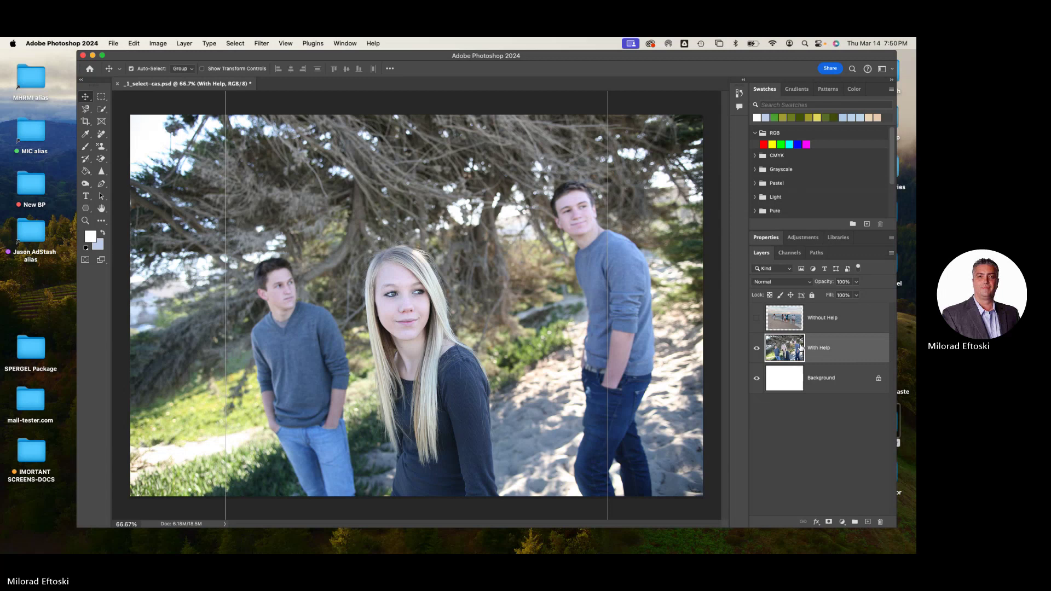
Try Content-Aware Scale on the With Help photo from both sides, then cancel it.
click(133, 44)
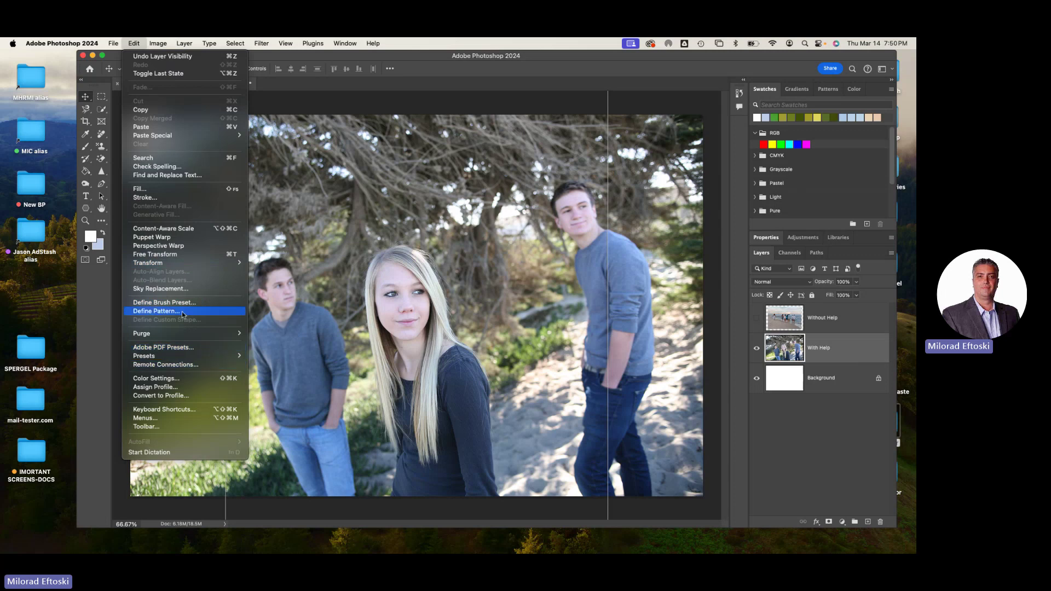
click(170, 229)
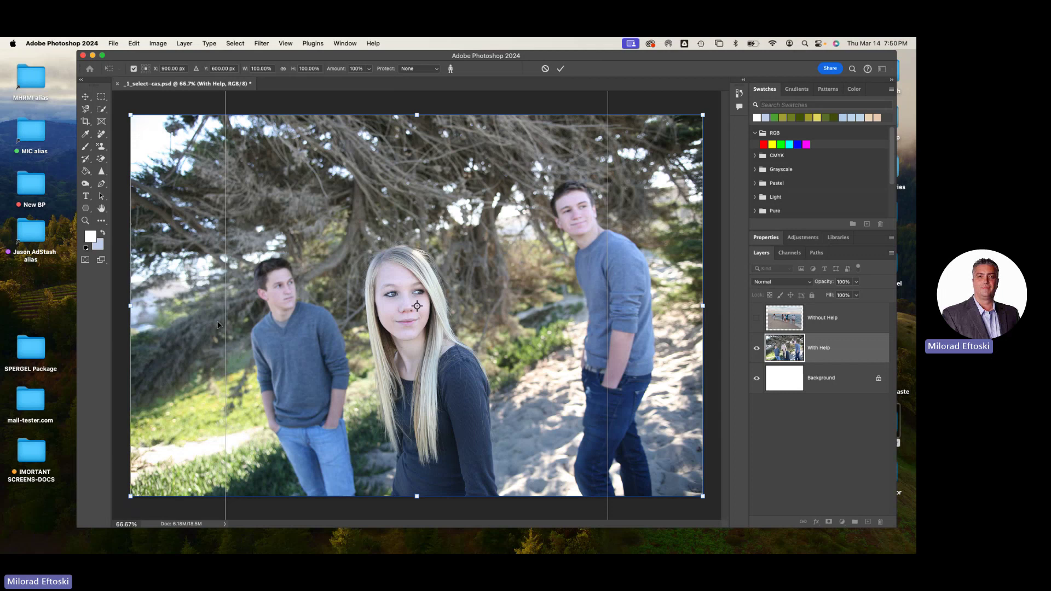
drag(130, 305, 241, 309)
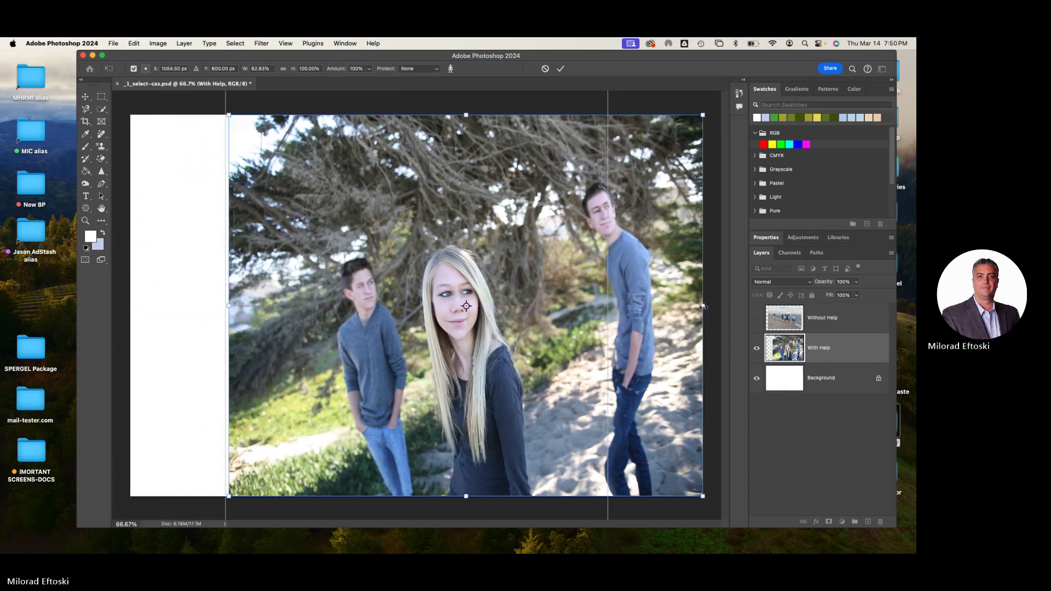
drag(704, 307, 613, 302)
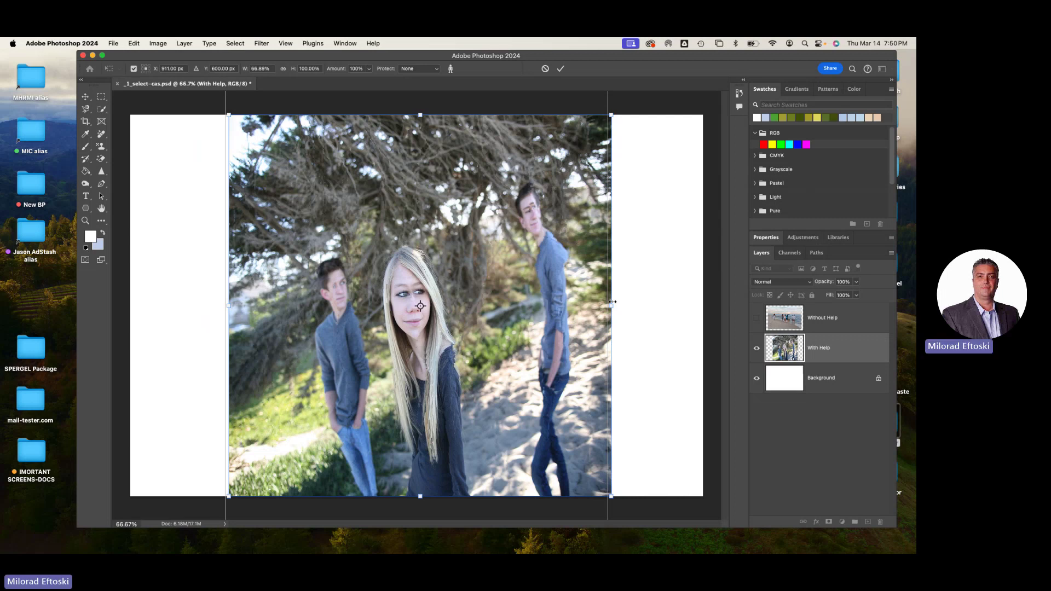
key(Escape)
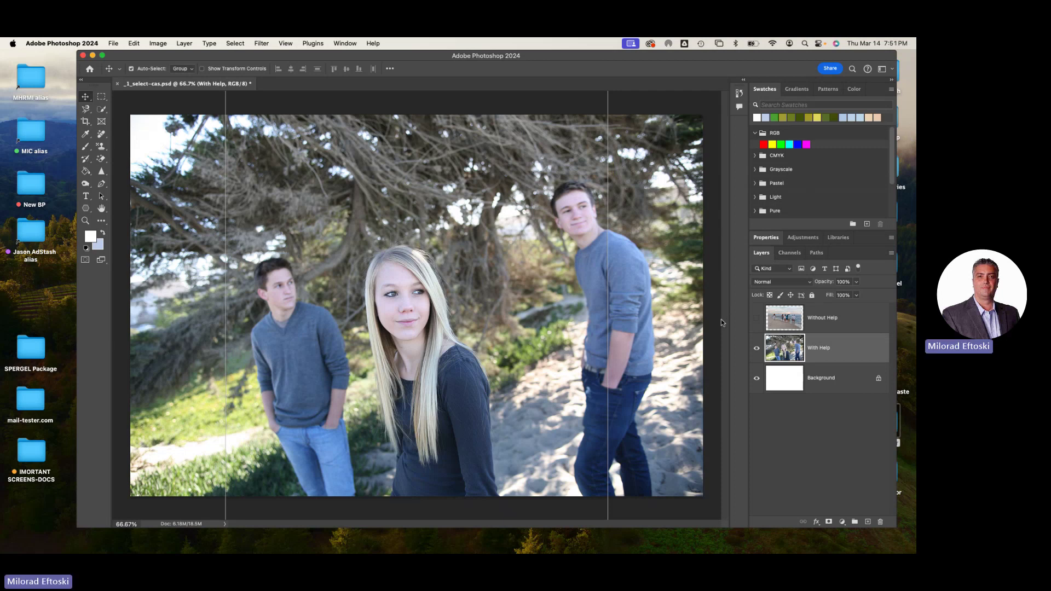
In Channels, toggle the Red, Green and Blue channels, view the Scale mask, then return to RGB.
click(789, 255)
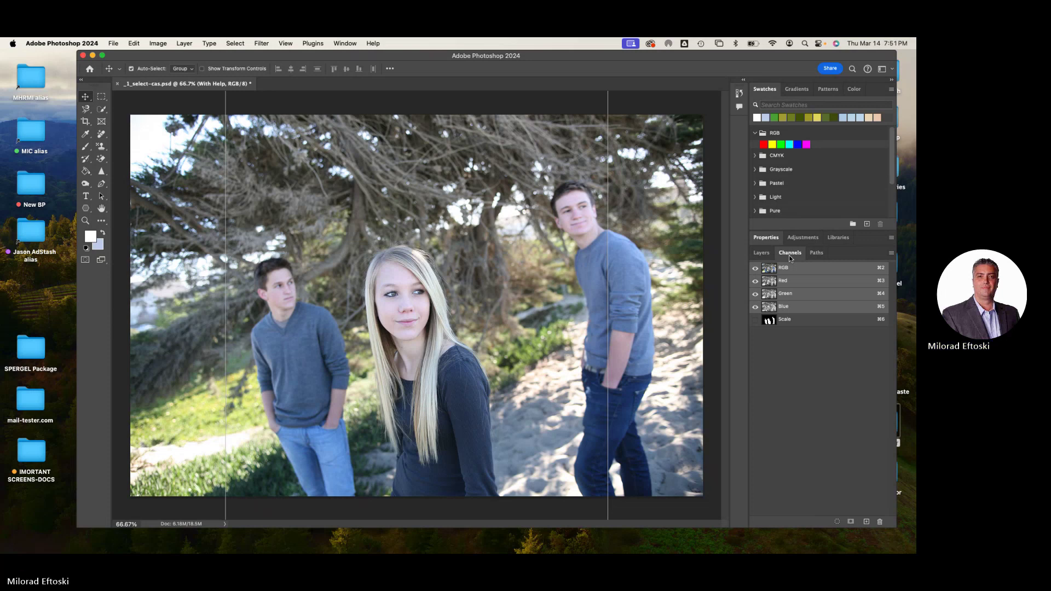
click(755, 281)
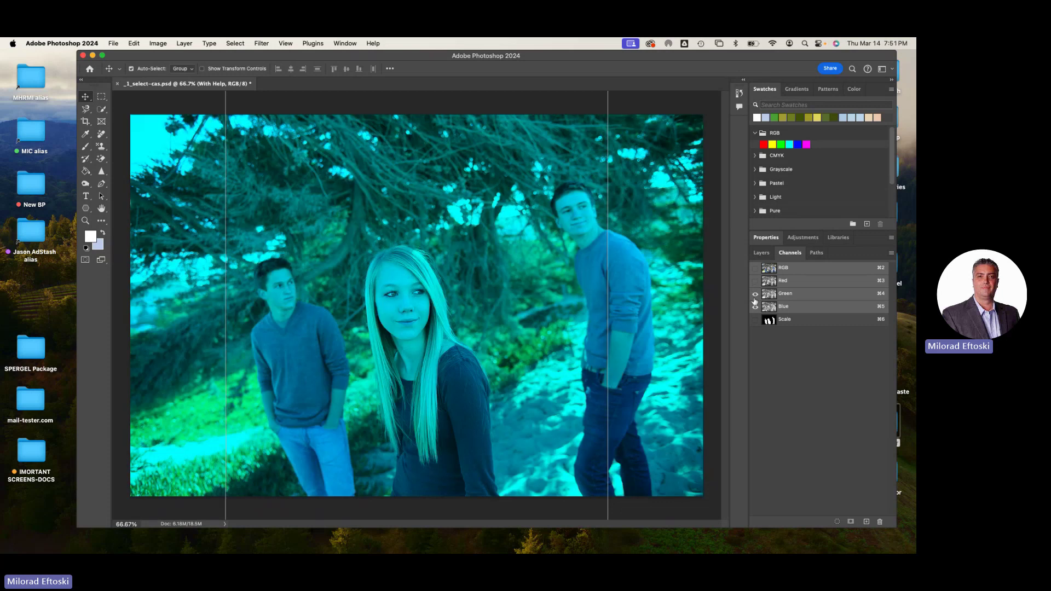
click(755, 304)
click(755, 305)
click(756, 281)
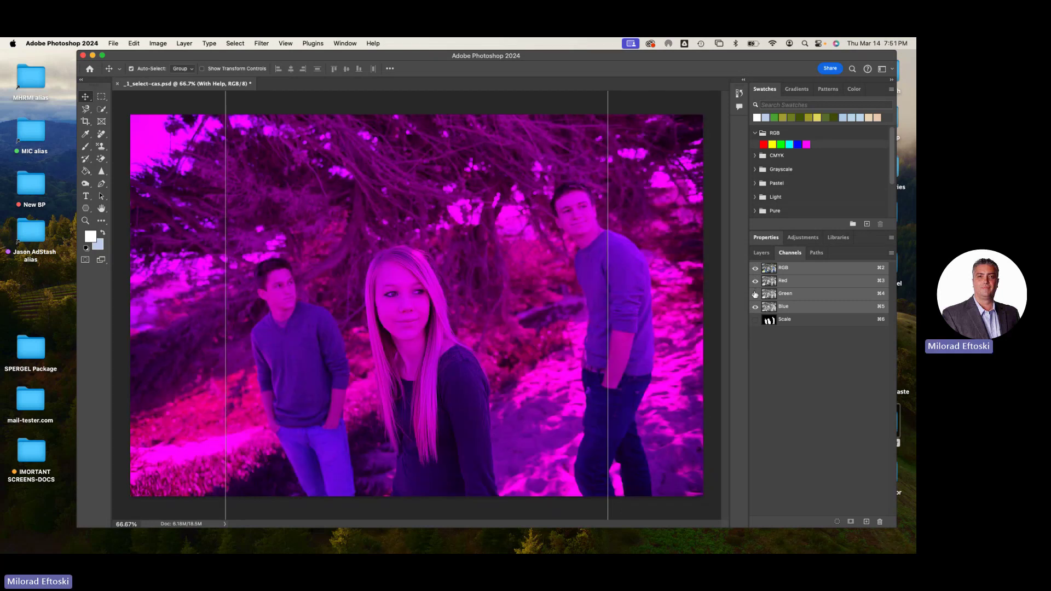
click(755, 294)
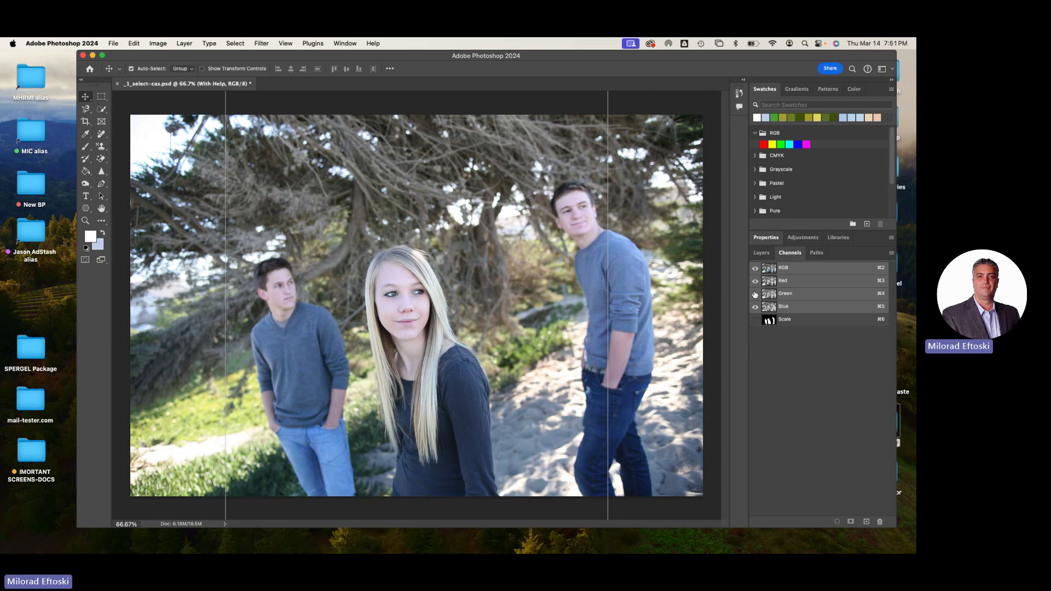
click(805, 322)
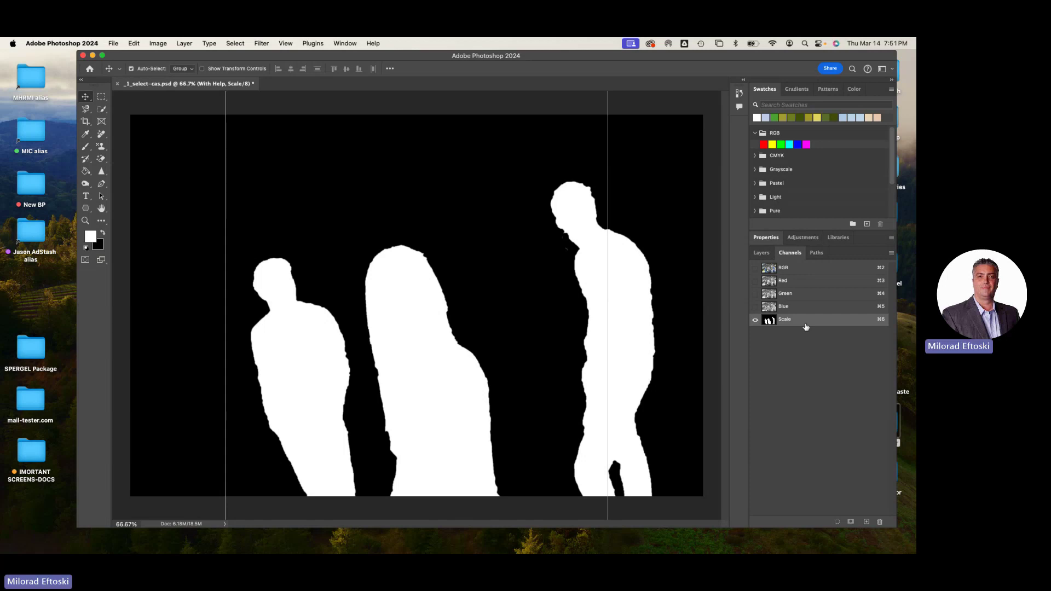
click(813, 270)
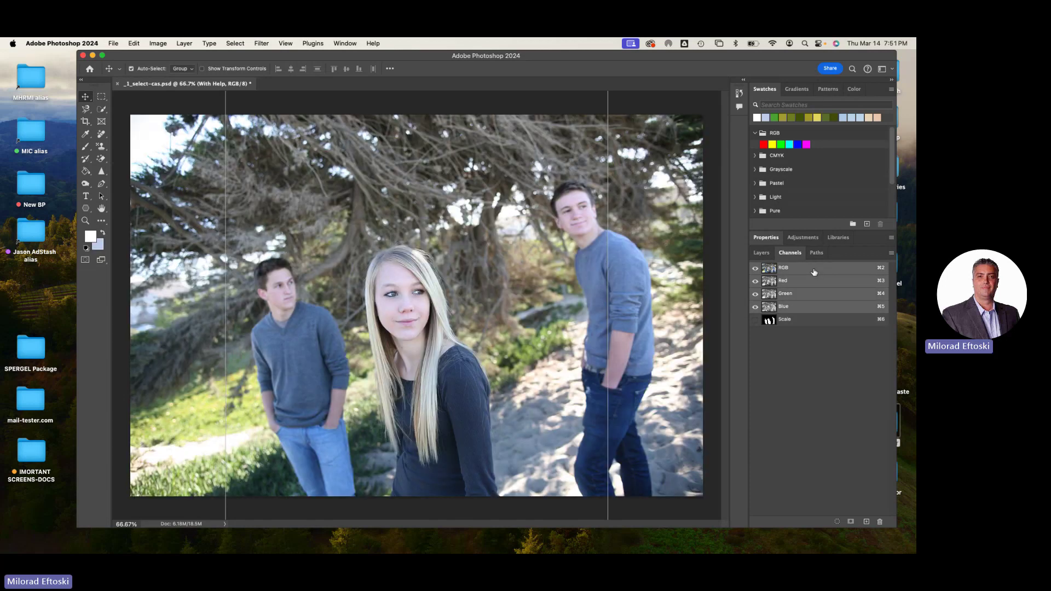
Back in Layers, start Content-Aware Scale and undo a trial narrowing from the right edge.
click(761, 254)
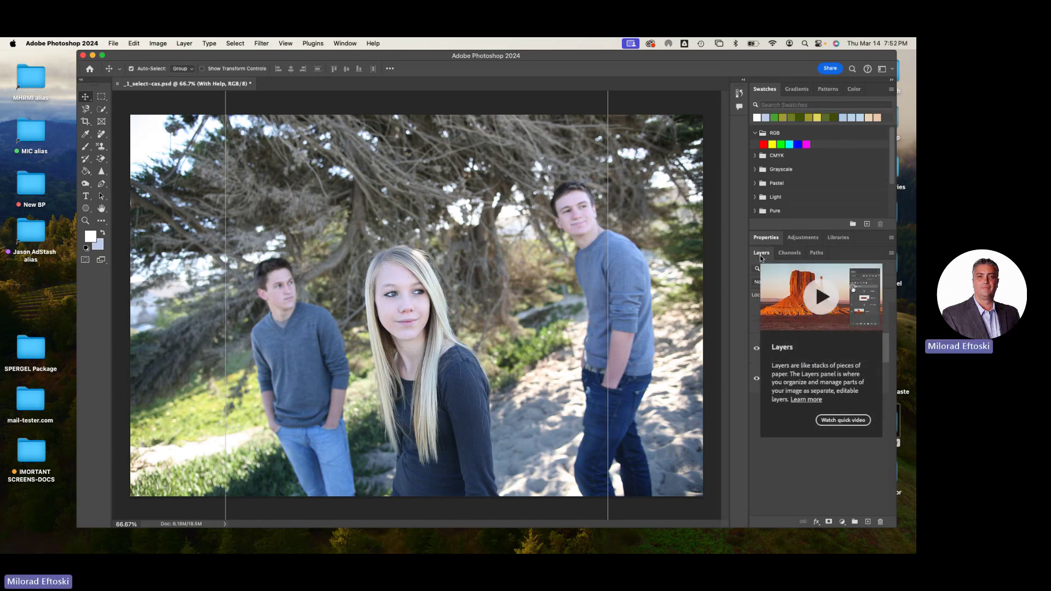
click(133, 43)
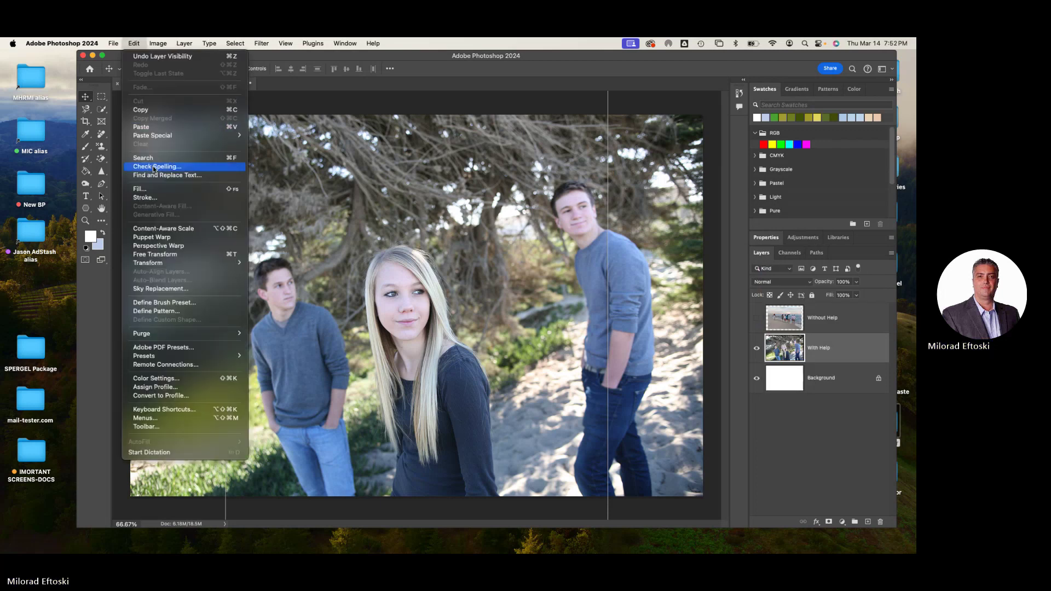
click(185, 229)
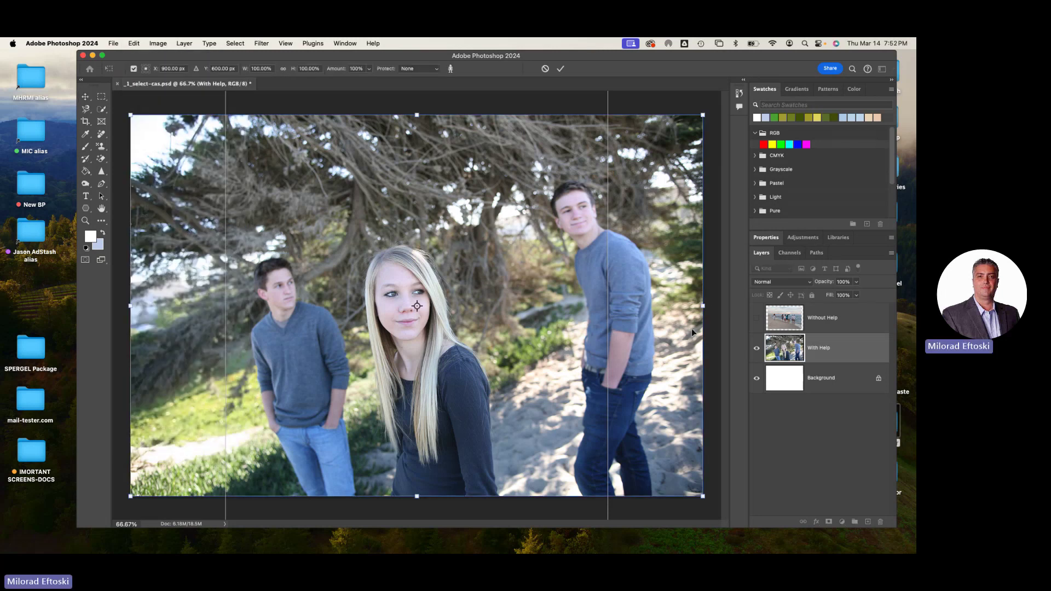
drag(702, 306, 552, 296)
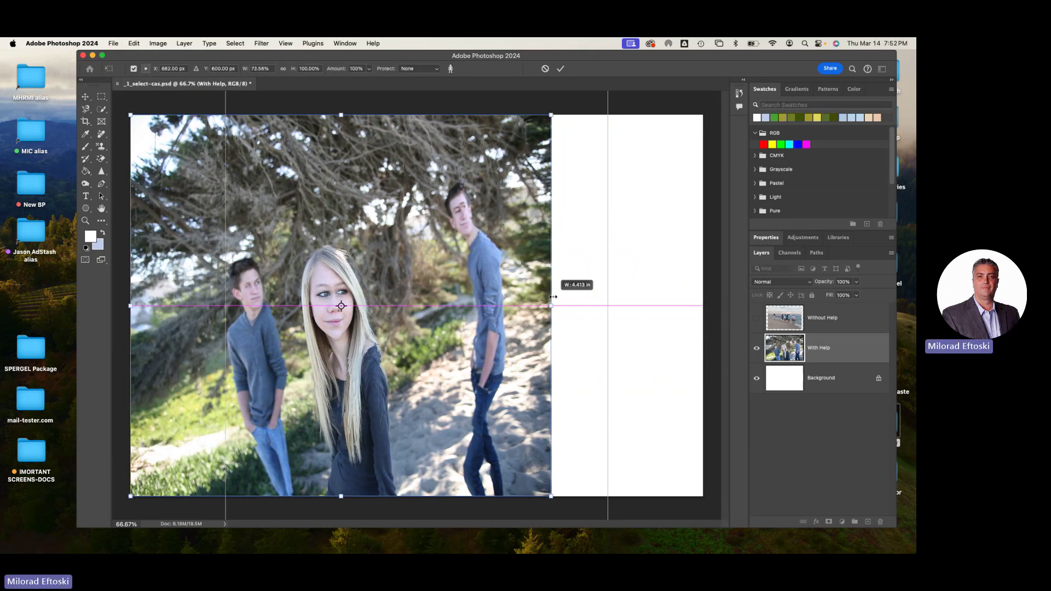
key(super+z)
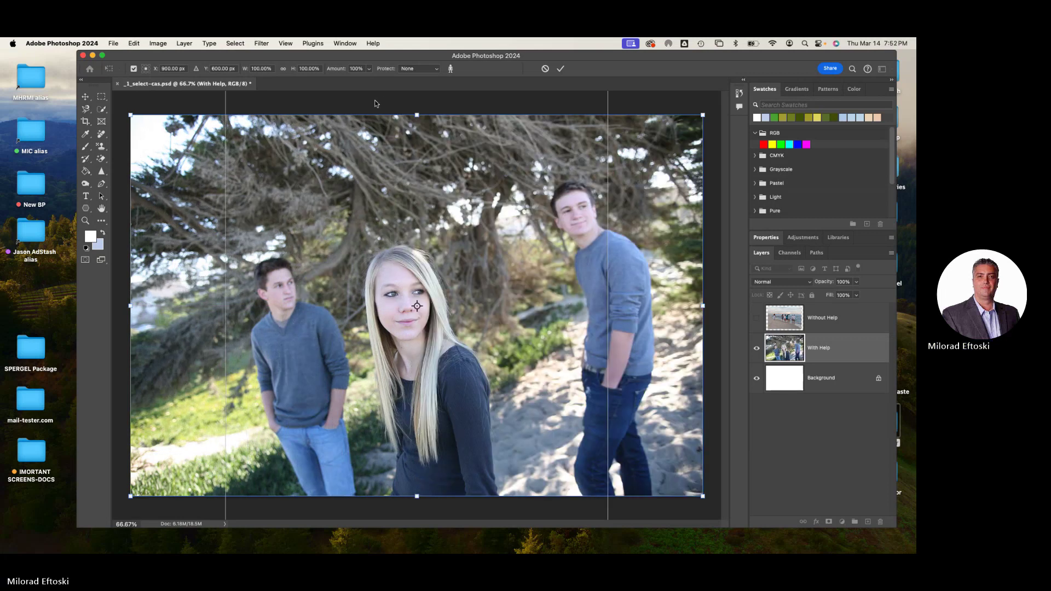
Move the Photoshop window down and check the Protect dropdown, leaving it on None.
drag(244, 58, 244, 71)
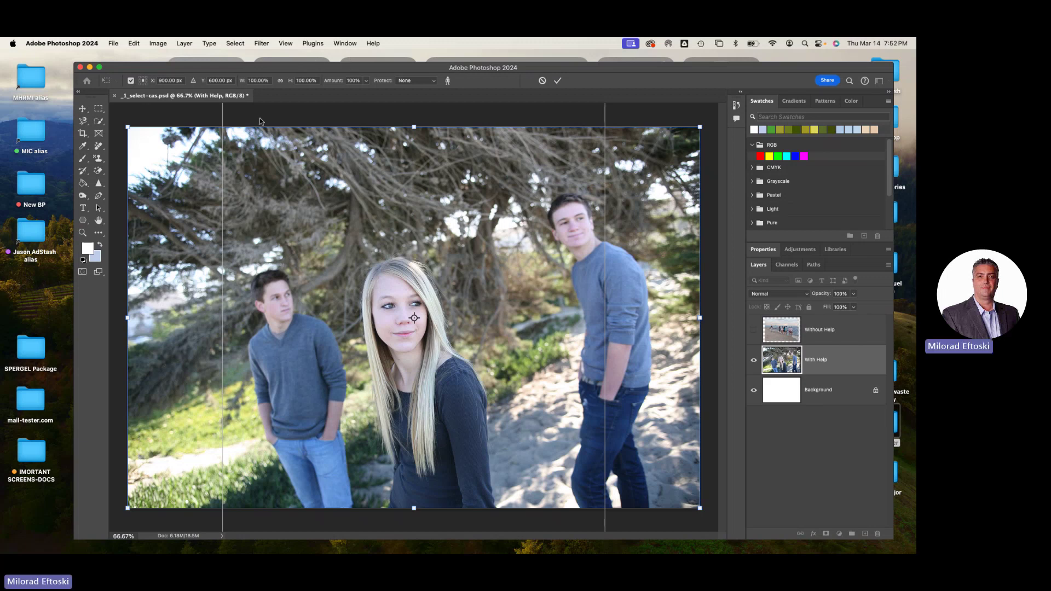
drag(266, 66, 260, 85)
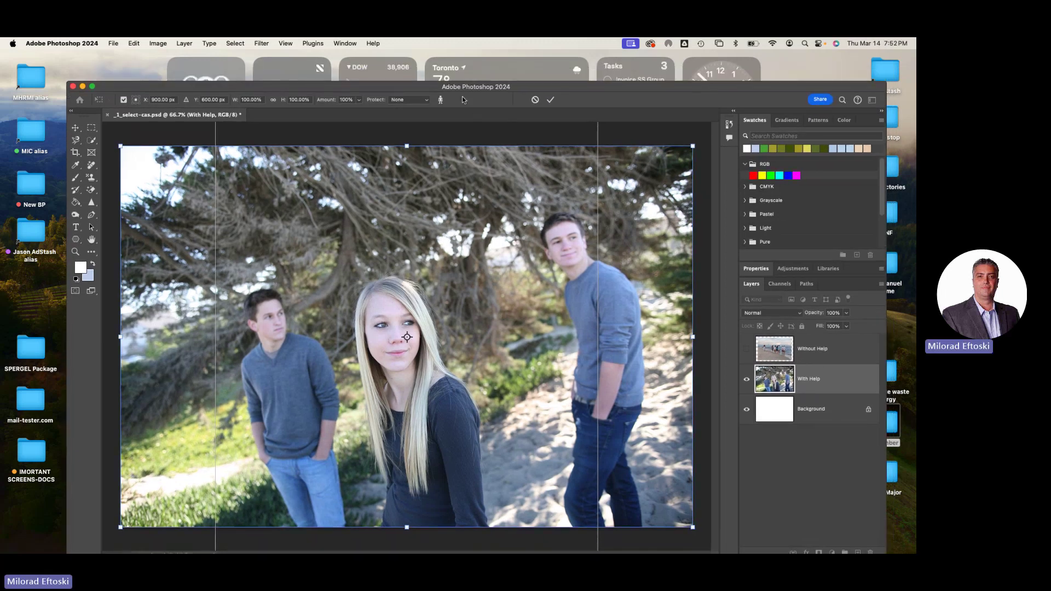
click(440, 101)
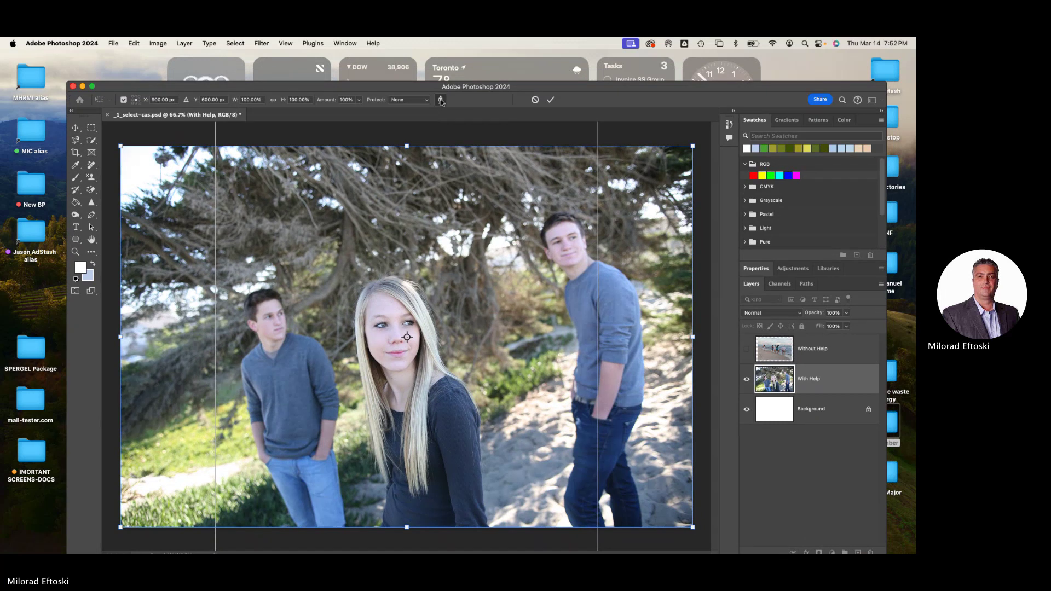
click(420, 102)
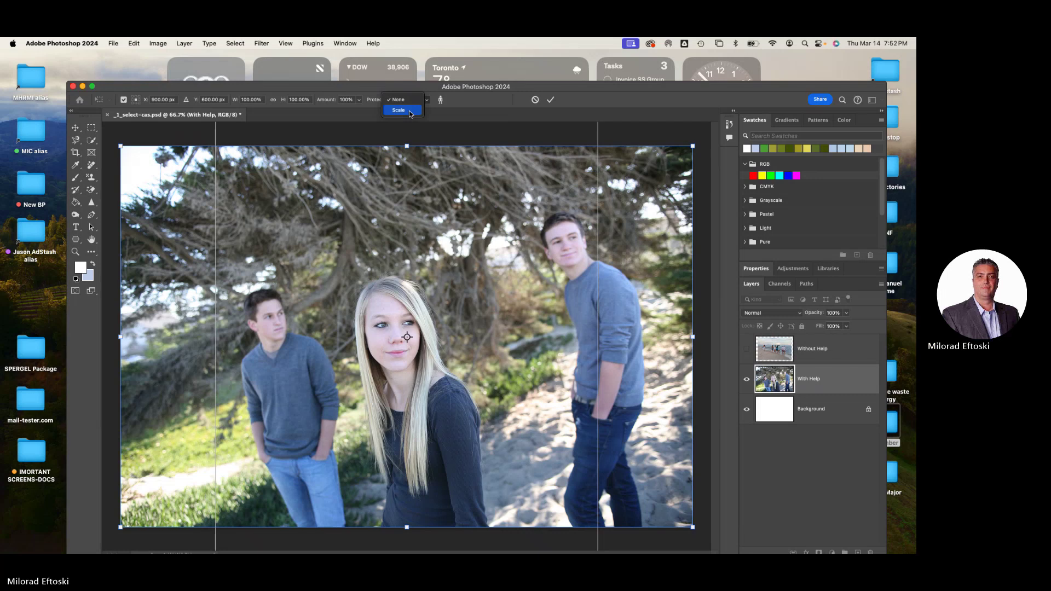
click(458, 101)
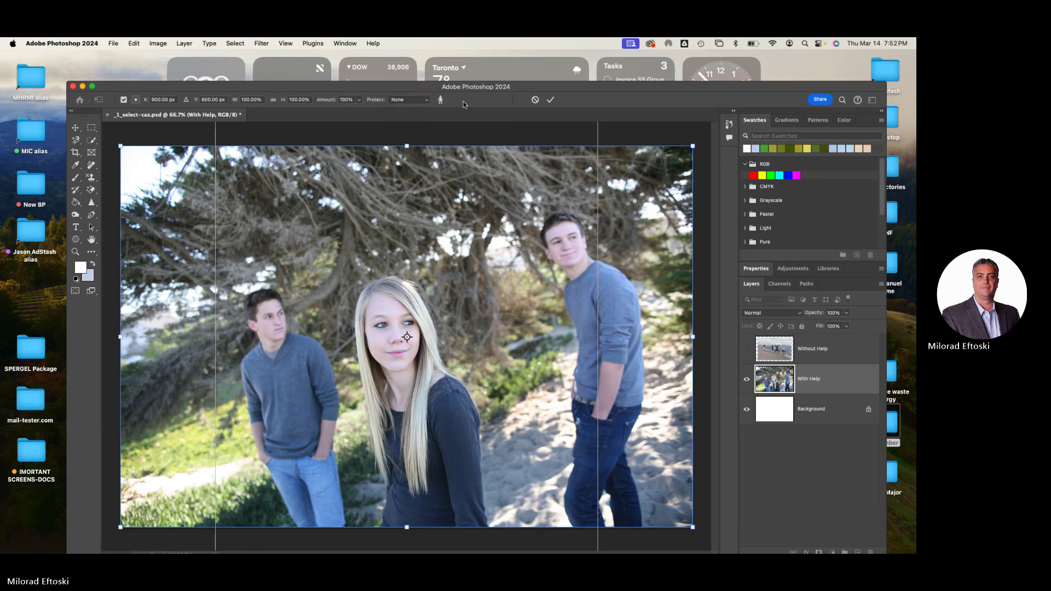
Rename the Scale channel to 'teens', then return to the RGB composite and Layers list.
click(779, 284)
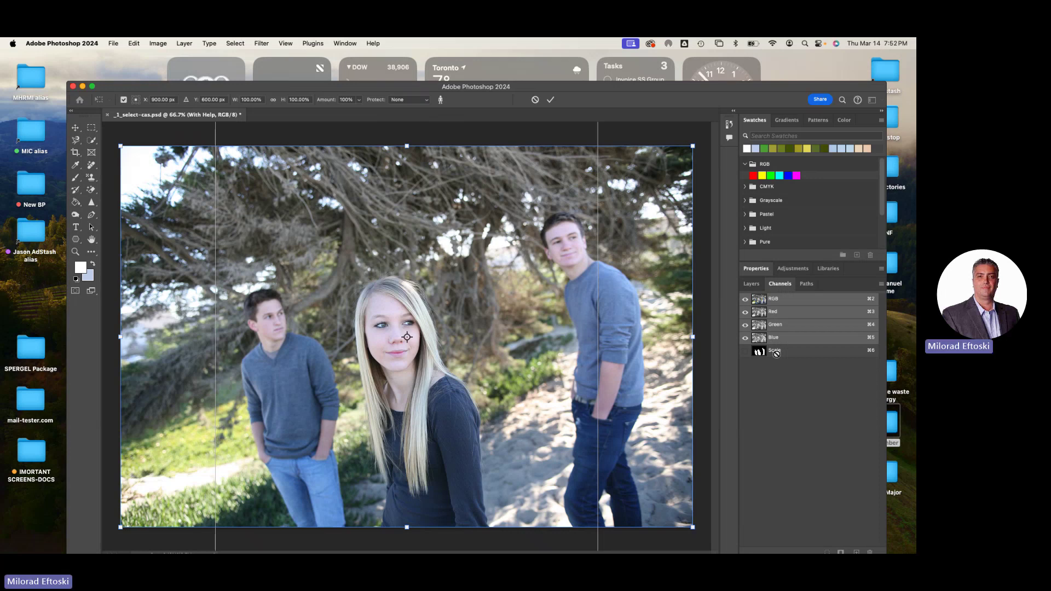
double_click(776, 351)
text(kt)
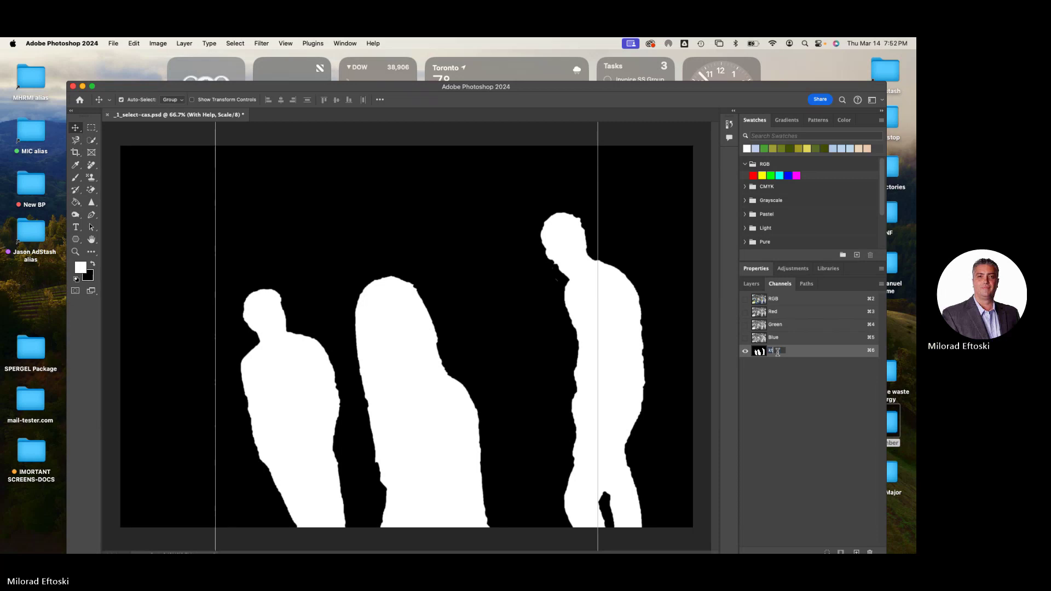
text(el)
key(Return)
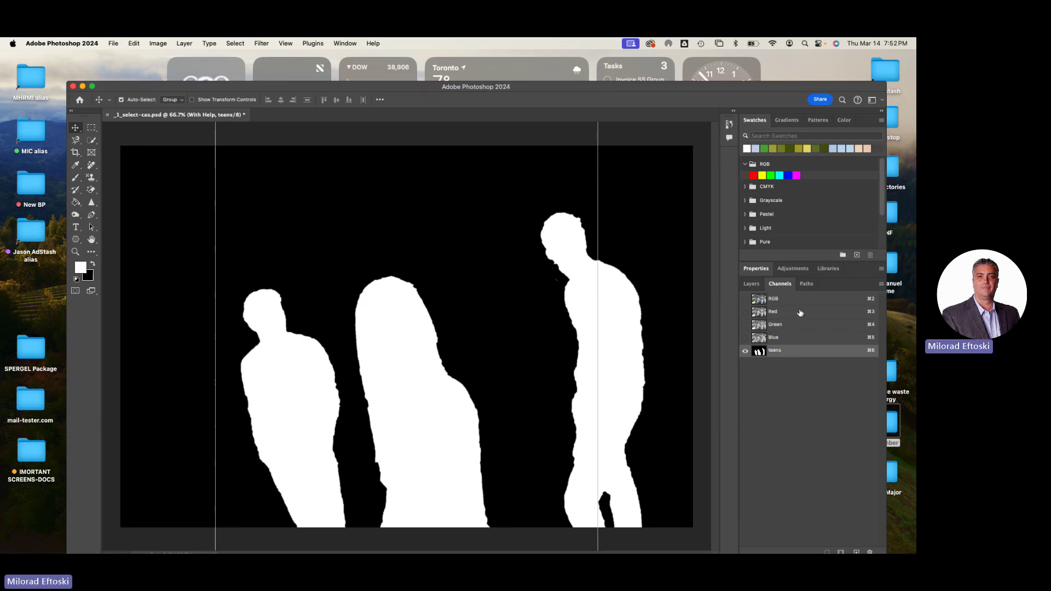
click(793, 301)
click(752, 285)
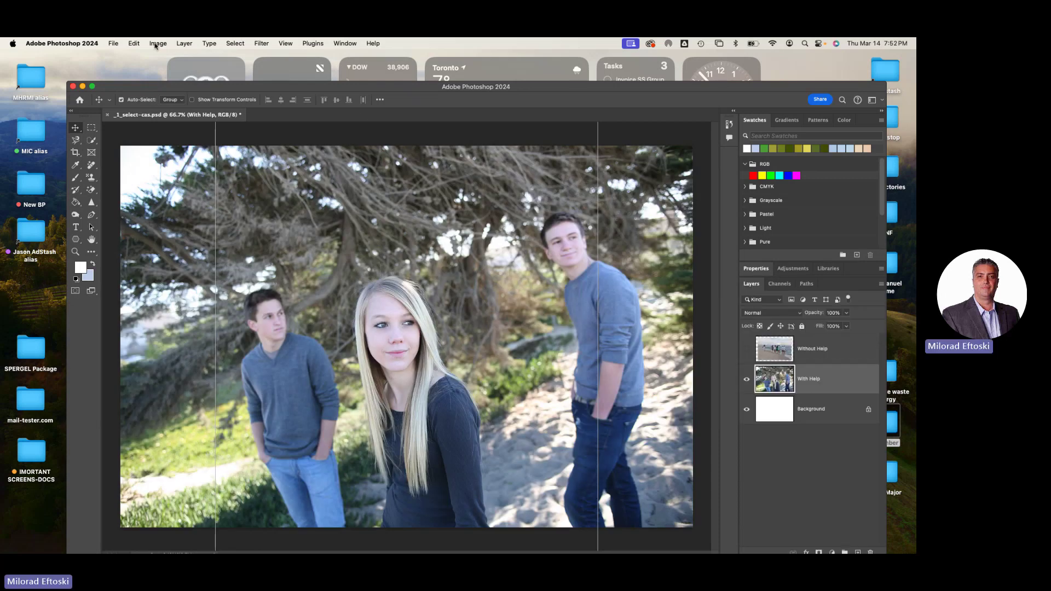
click(133, 43)
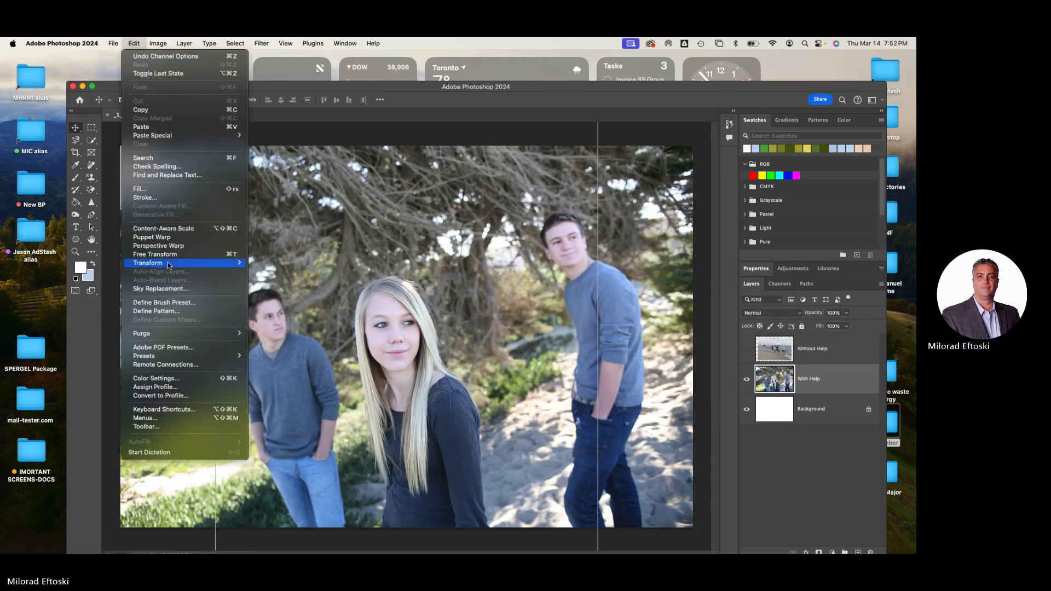
Start Content-Aware Scale and choose the teens channel in the Protect dropdown.
click(174, 229)
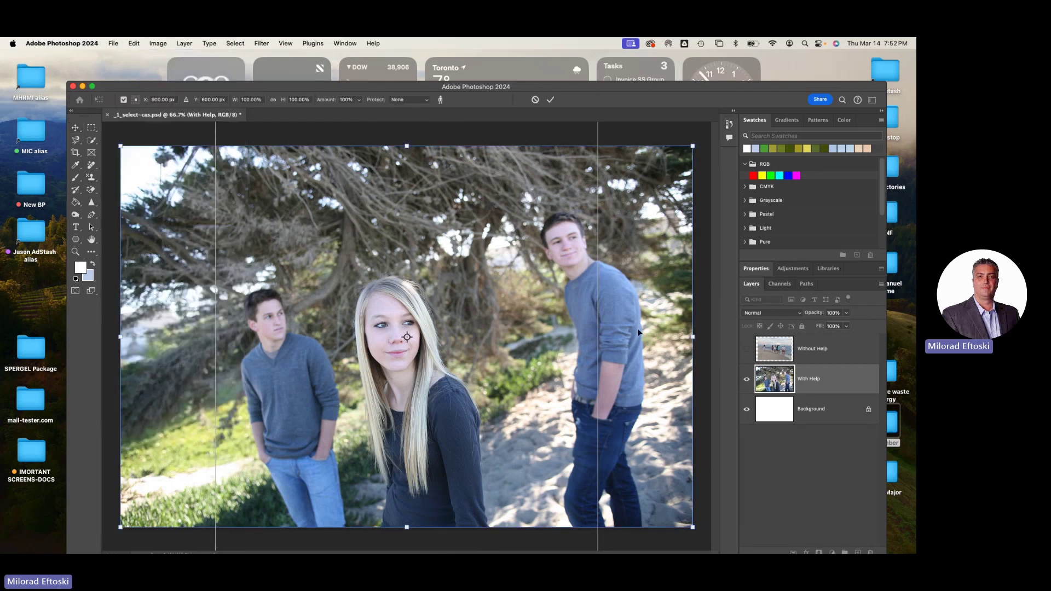
click(780, 284)
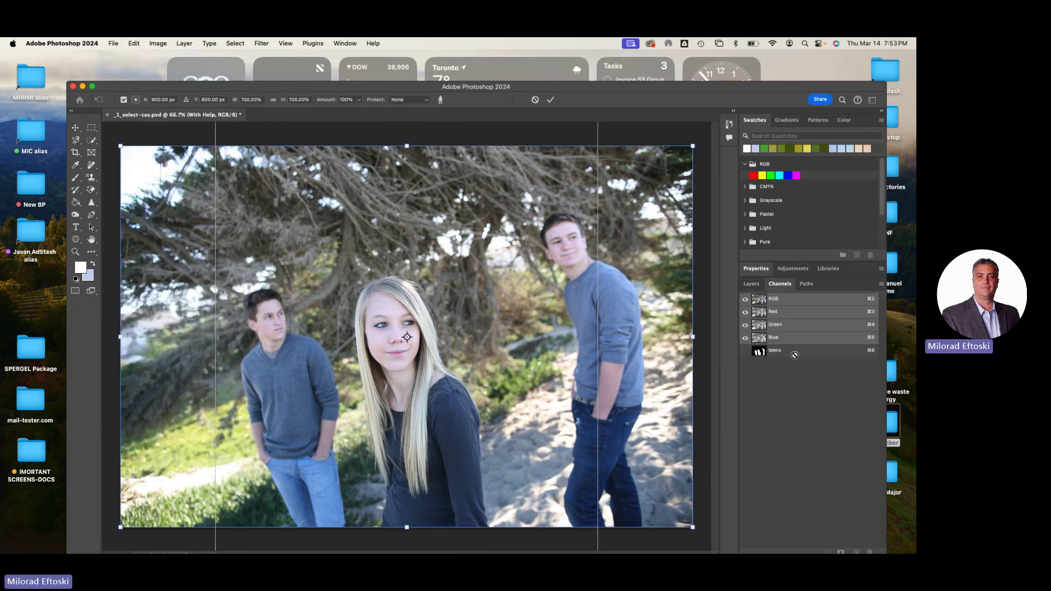
click(393, 102)
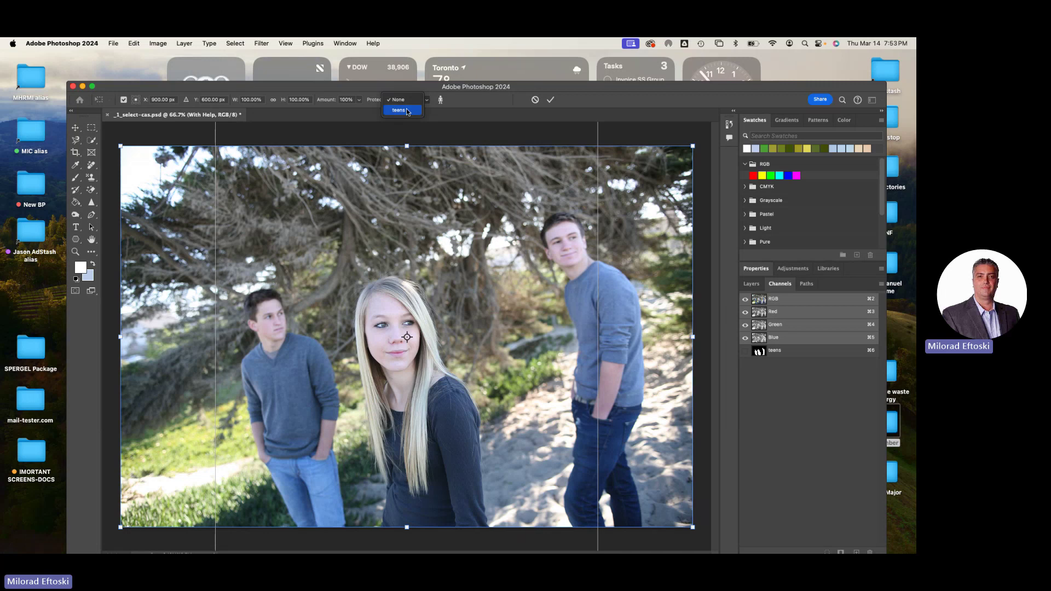
click(408, 112)
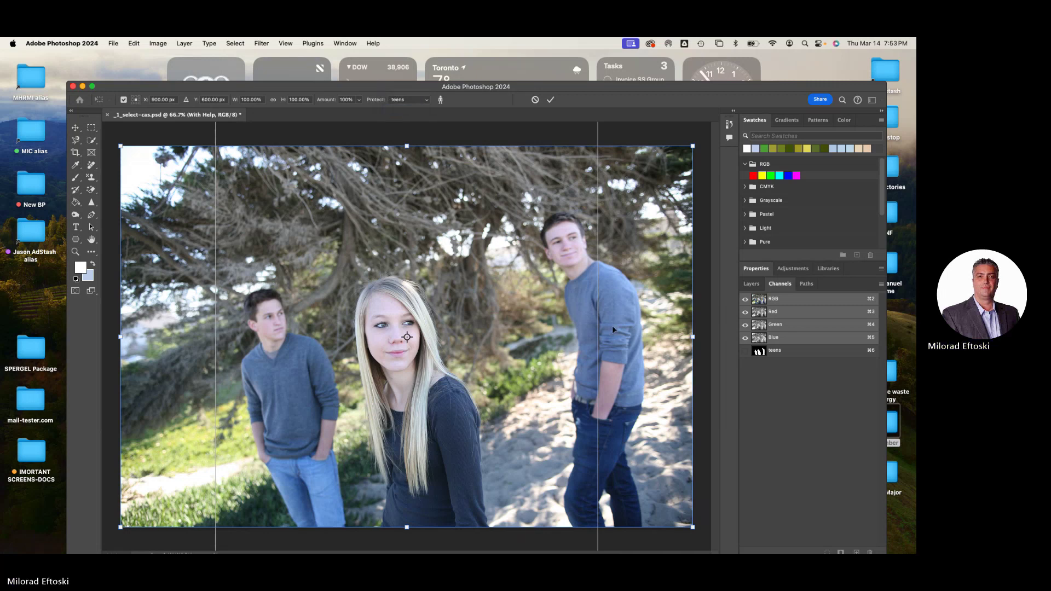
Squeeze the protected photo to about 28% width, squash and widen it to 46%, then cancel.
drag(699, 338, 596, 335)
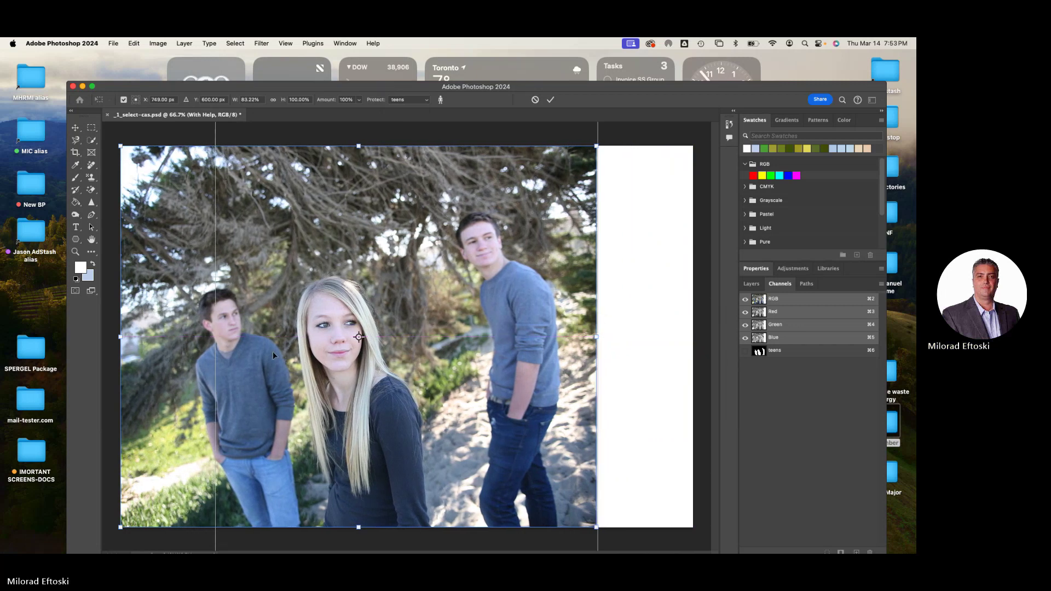
drag(117, 337, 217, 351)
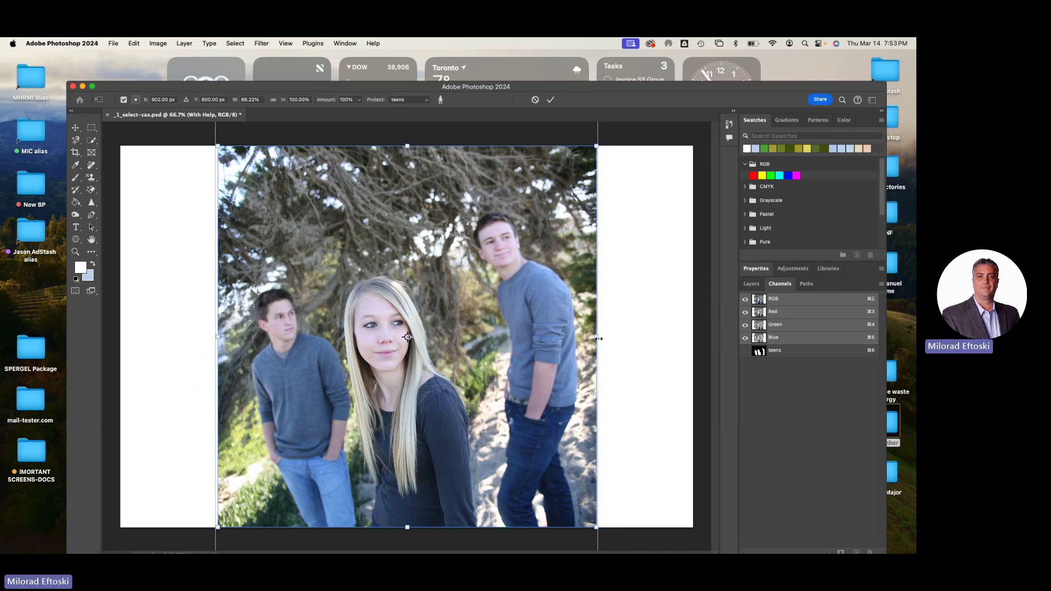
drag(598, 338, 512, 337)
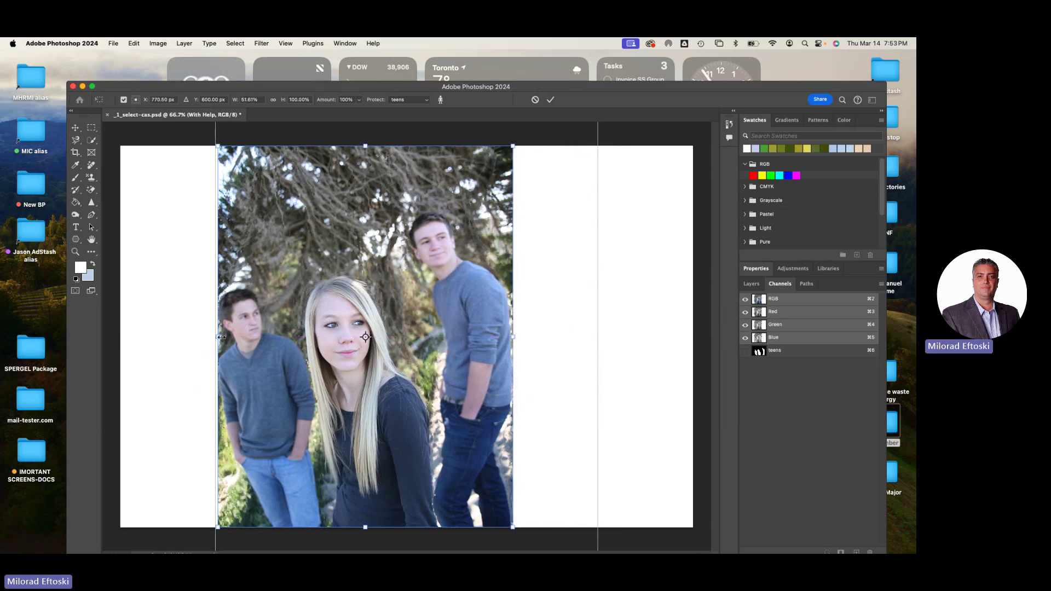
drag(221, 337, 355, 337)
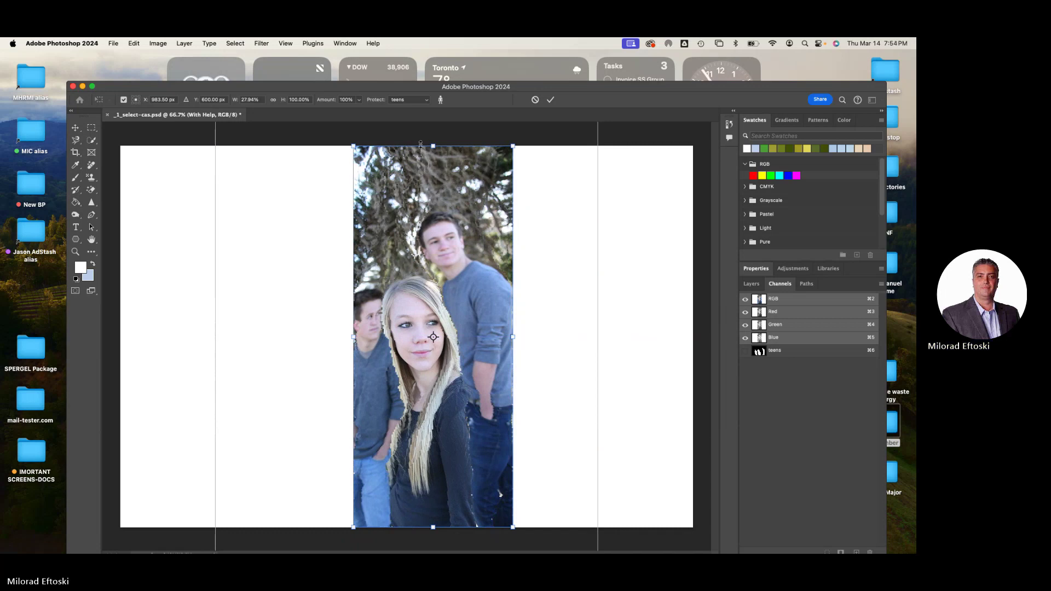
drag(420, 144, 433, 203)
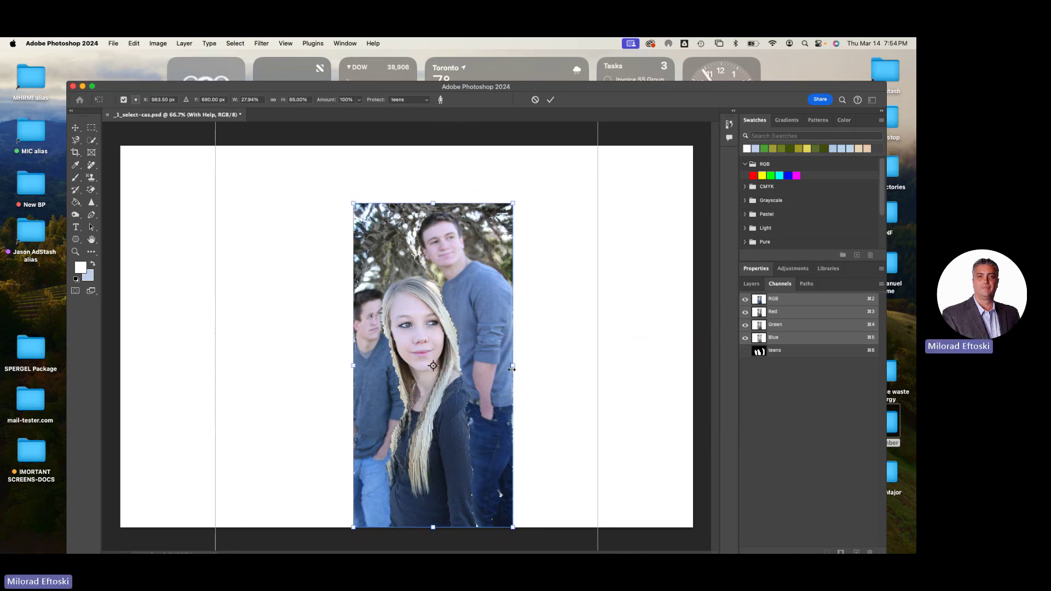
drag(511, 369, 617, 378)
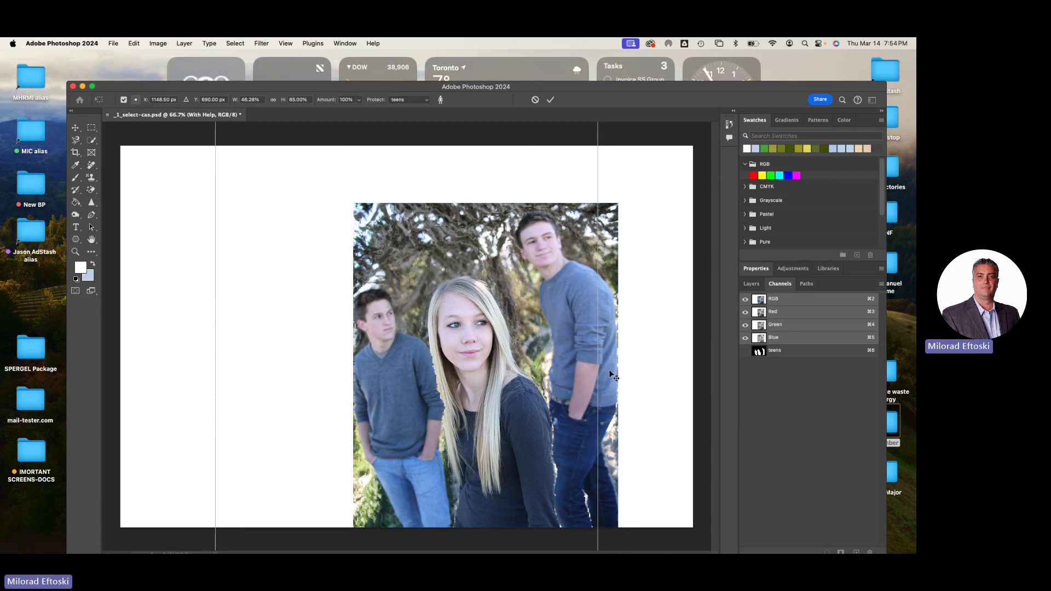
key(Escape)
click(751, 285)
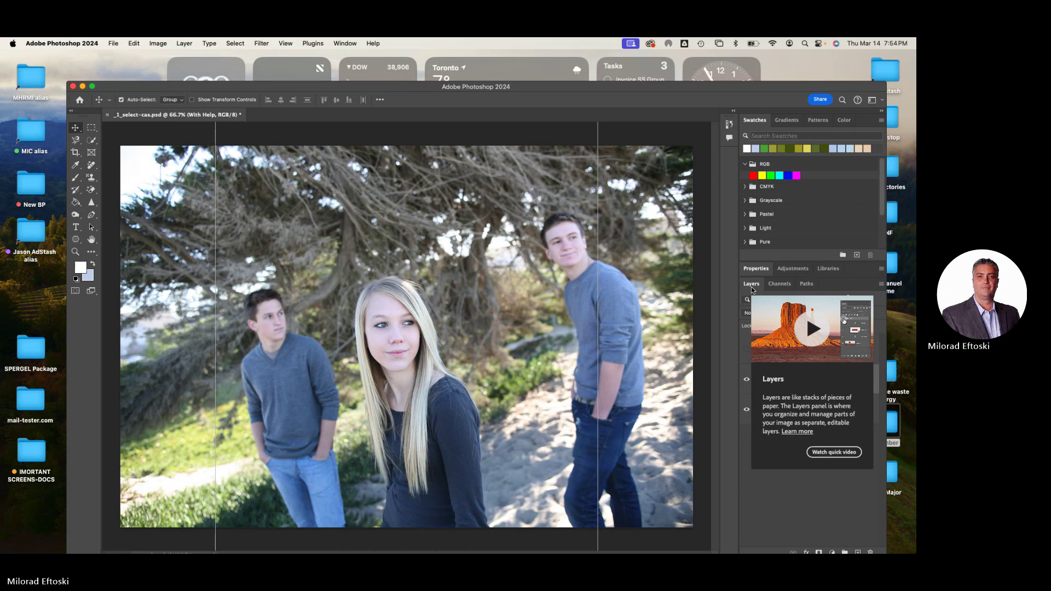
View the teens channel mask, then switch between Layers, Adjustments and Properties panels.
click(779, 284)
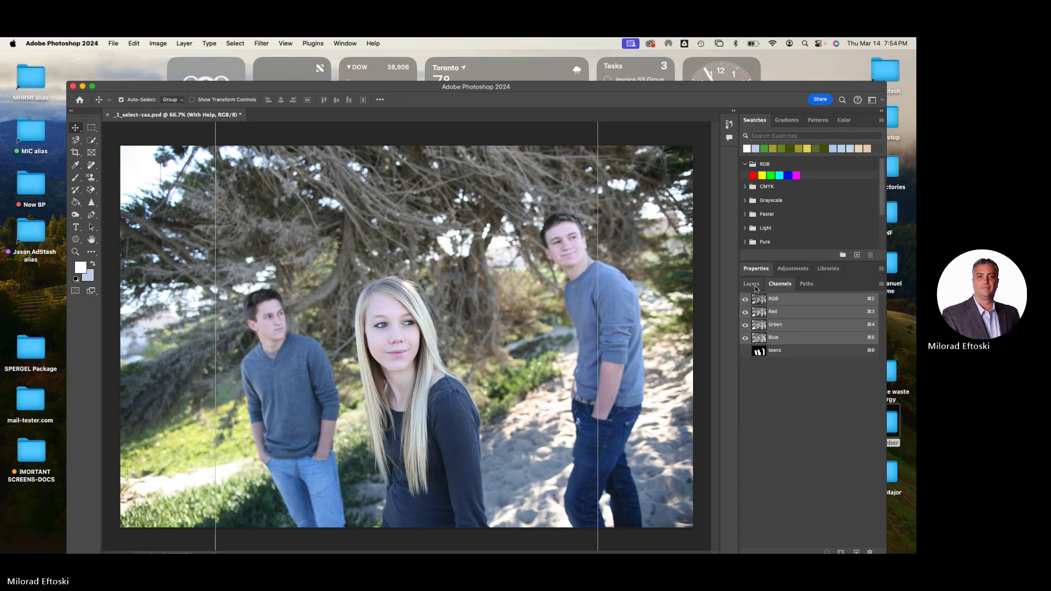
click(785, 353)
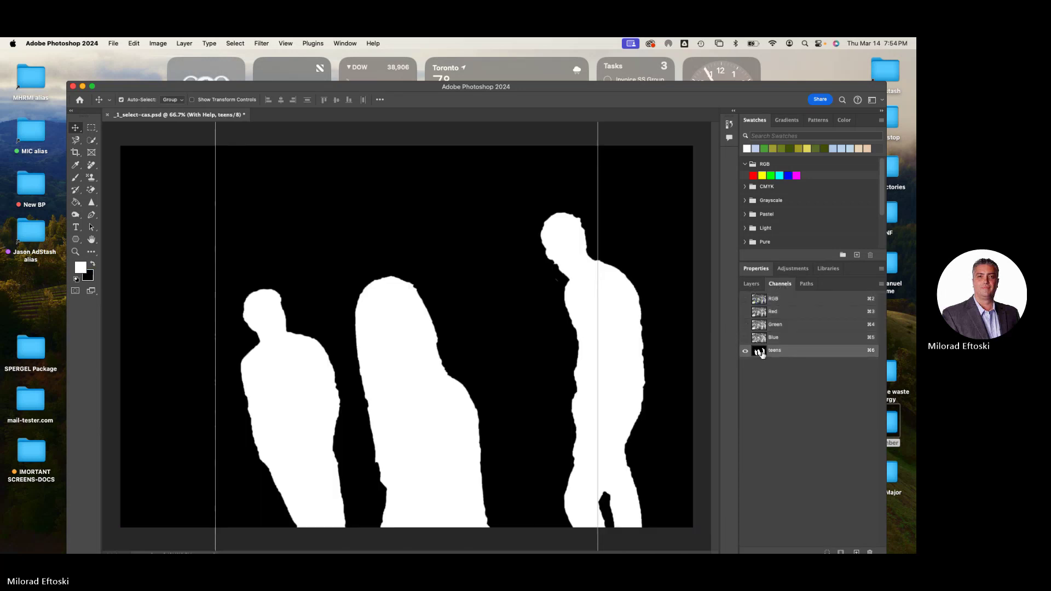
click(759, 284)
click(793, 271)
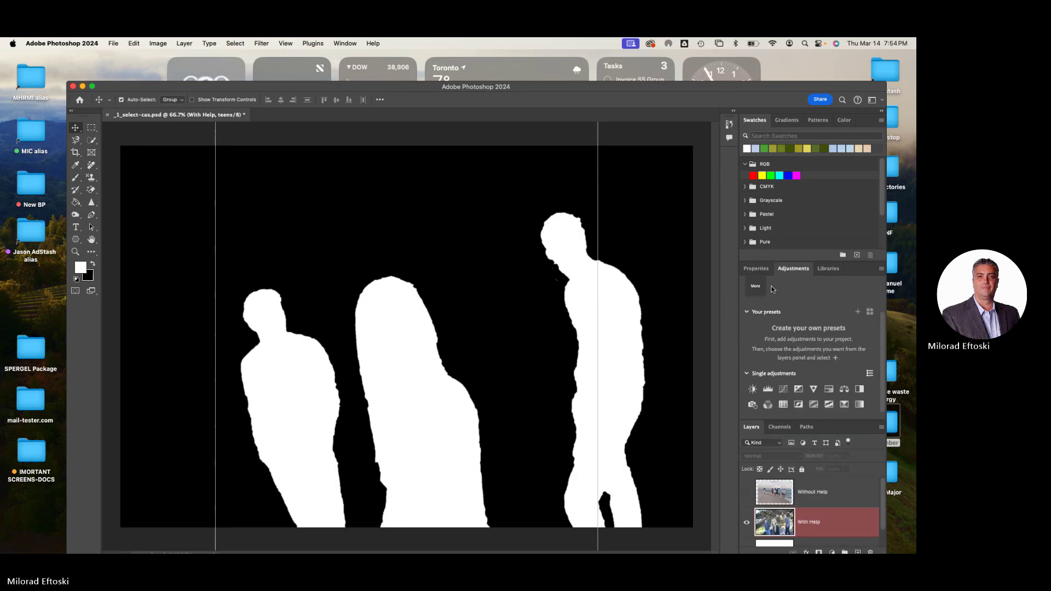
click(757, 270)
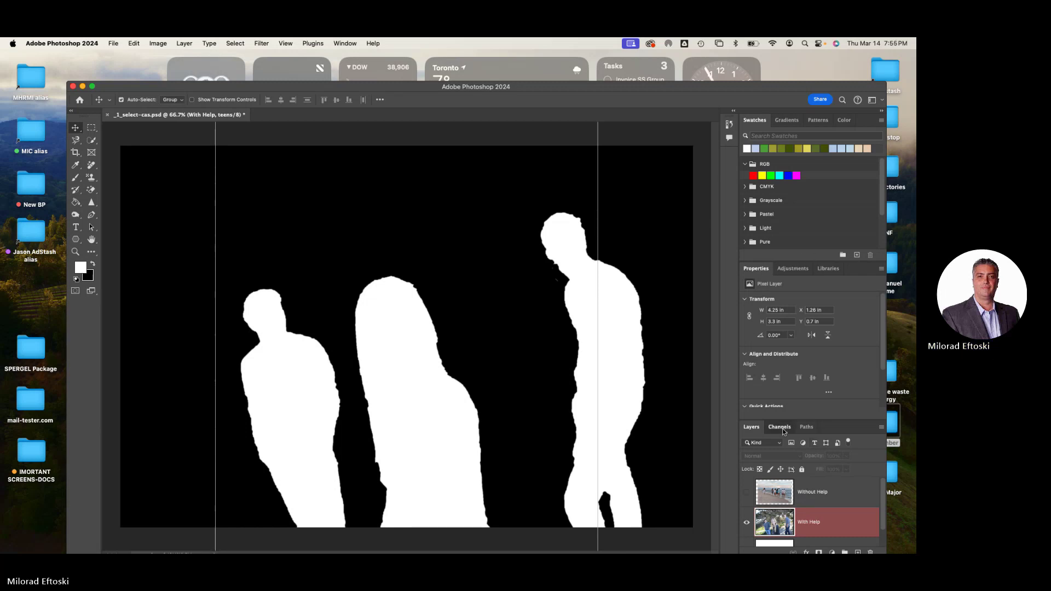
Collapse the Swatches and Properties panels, select RGB, and make the Without Help layer visible.
click(779, 427)
click(753, 120)
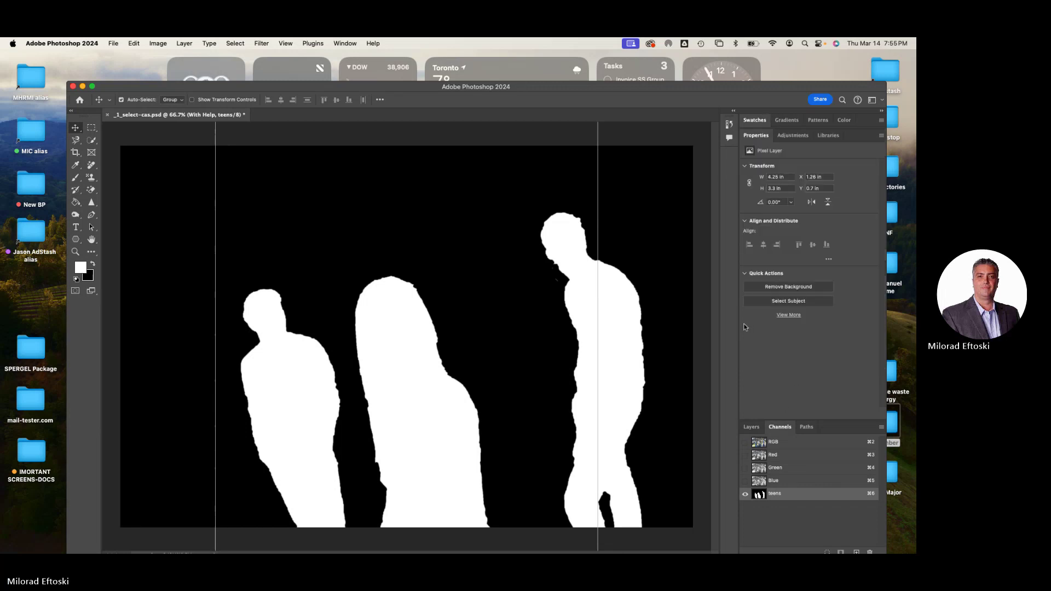
click(755, 136)
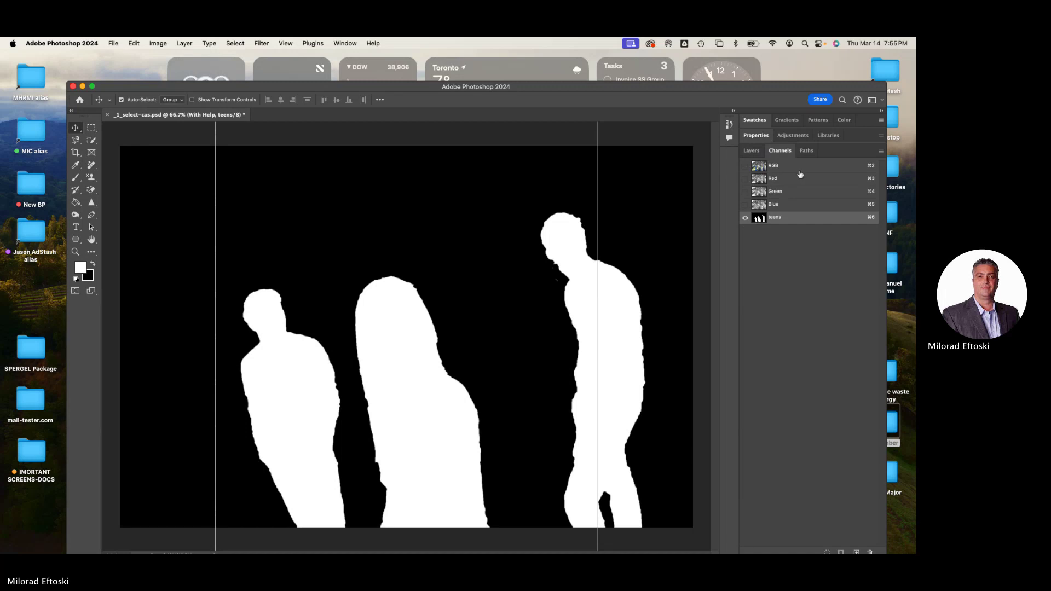
click(798, 167)
click(753, 152)
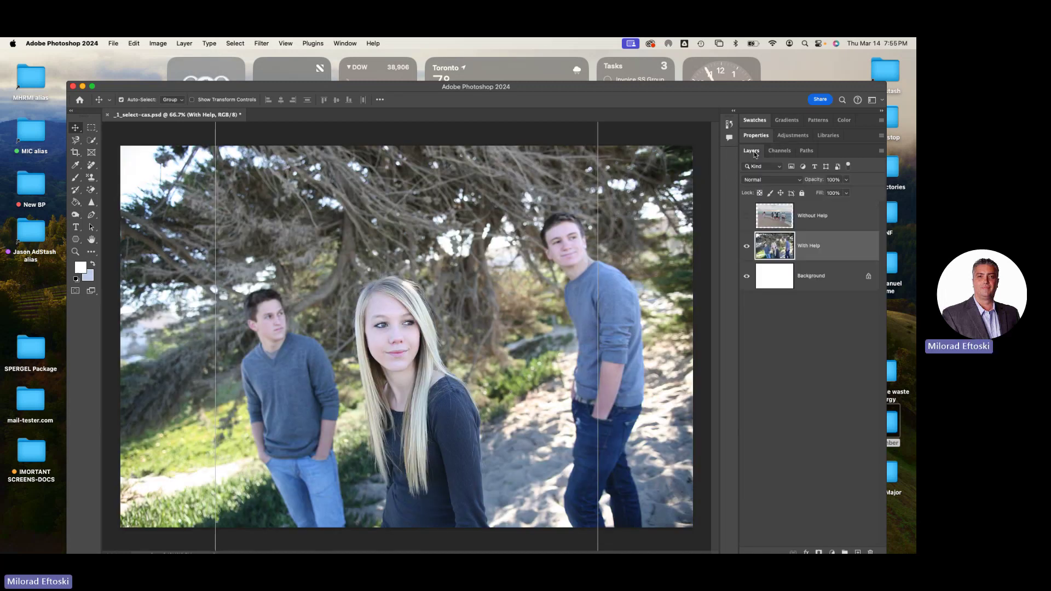
click(746, 215)
Show the Without Help photo, hide With Help, select Without Help and zoom to the girl's hand.
click(746, 245)
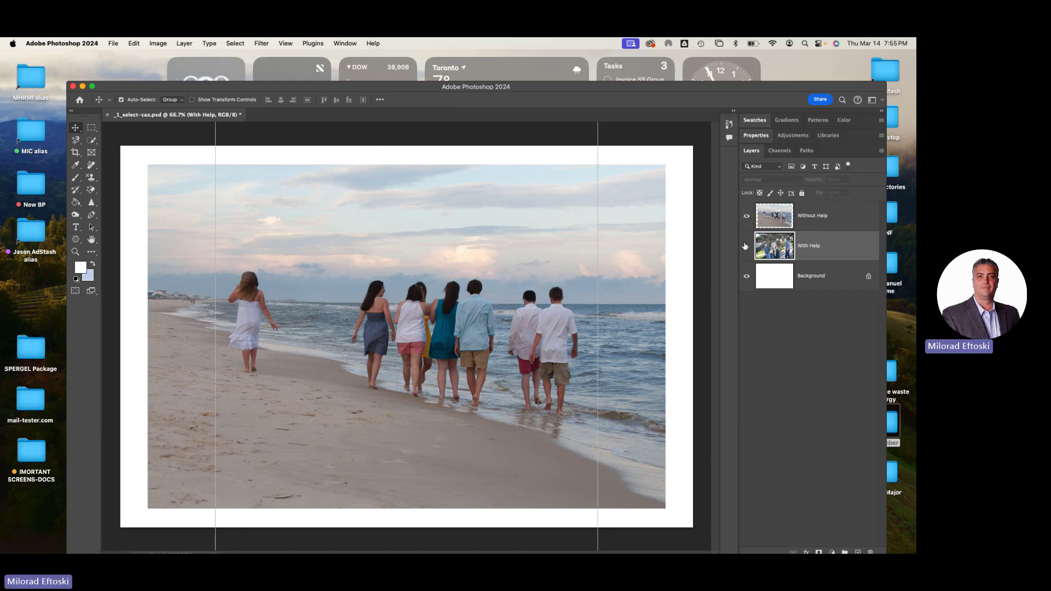
click(745, 246)
click(845, 229)
scroll(269, 326, up, 10)
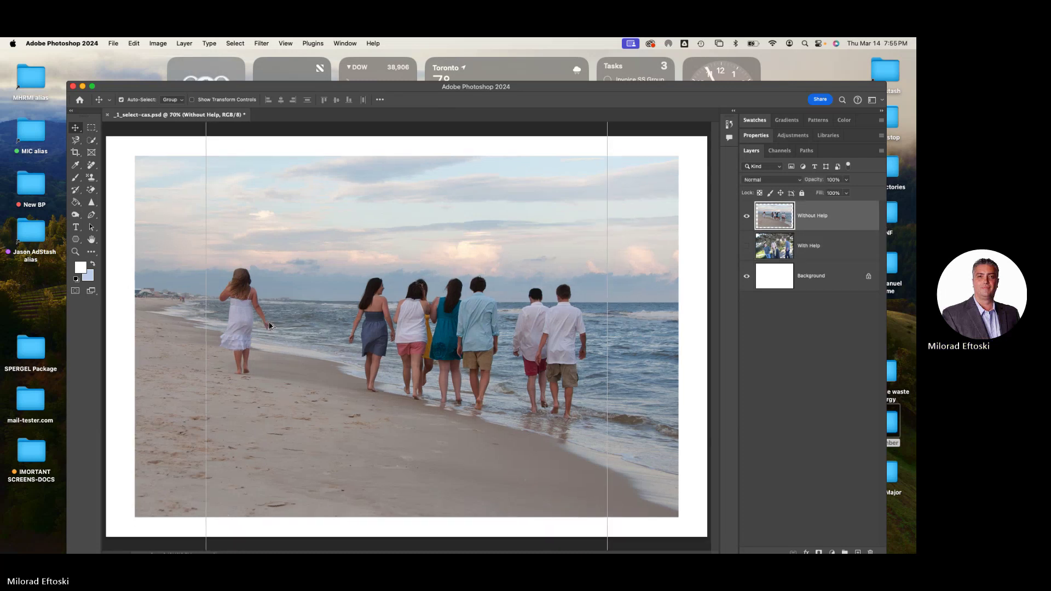
scroll(249, 334, left, 5)
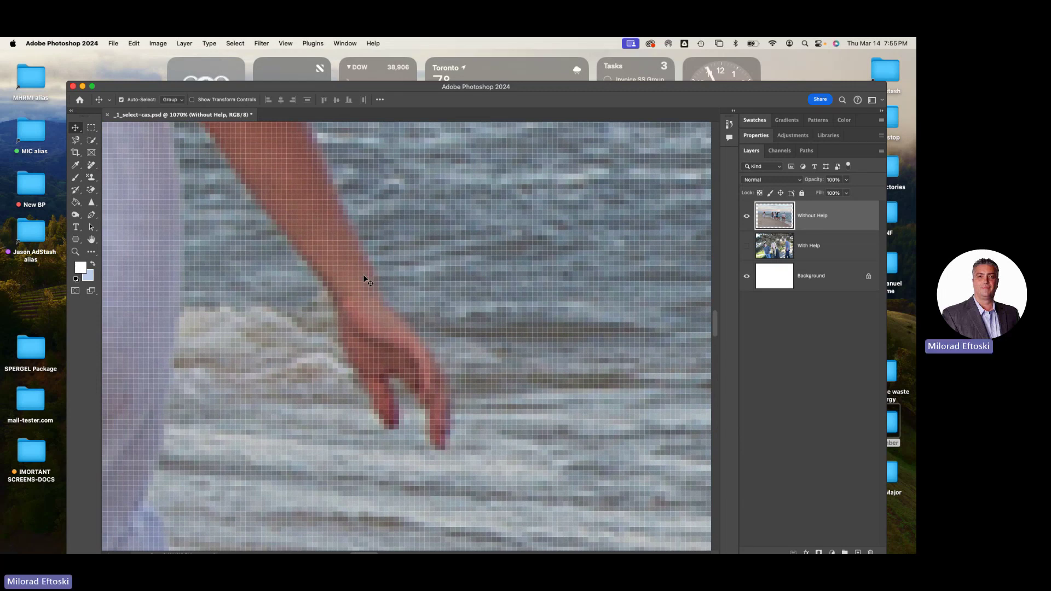
Switch to the Lasso tool and draw a freehand selection around the girl's forearm and hand.
click(91, 140)
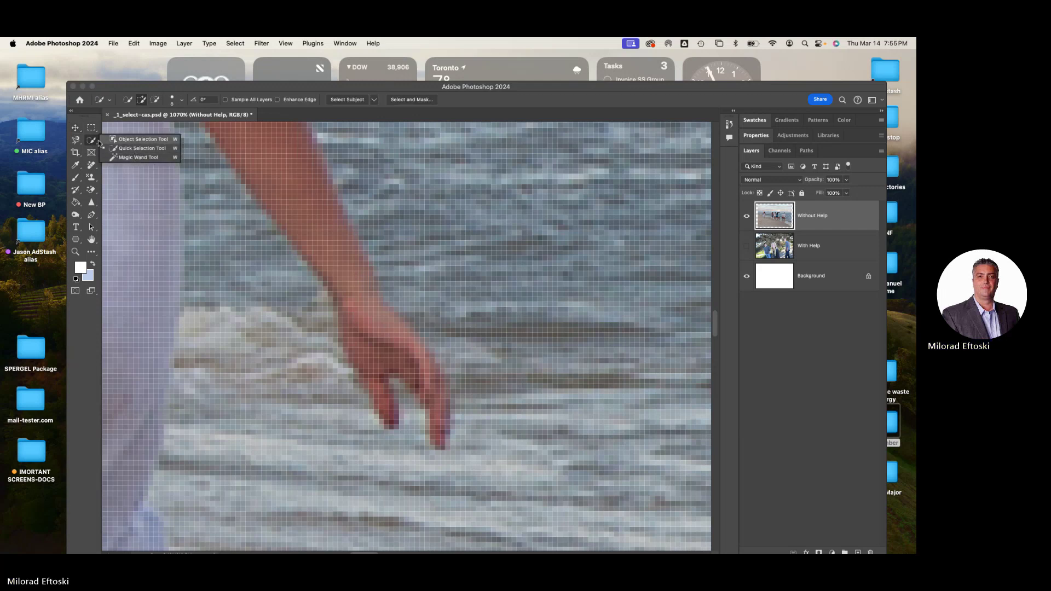
click(76, 140)
click(114, 140)
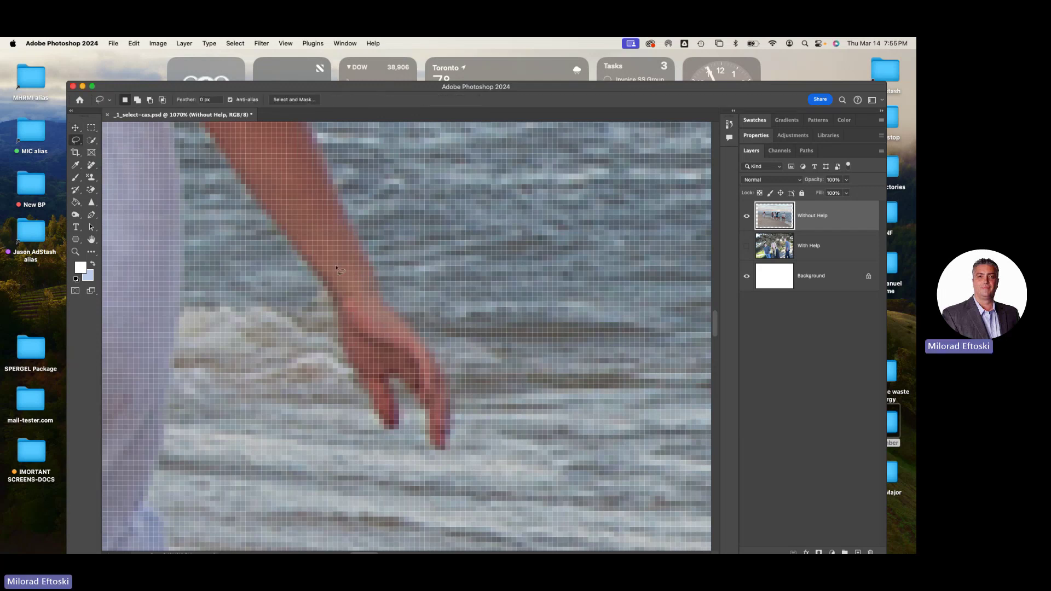
mouse_move(288, 243)
mouse_down()
mouse_move(316, 293)
mouse_move(345, 415)
mouse_move(463, 471)
mouse_move(487, 433)
mouse_move(478, 347)
mouse_move(377, 197)
mouse_move(310, 157)
mouse_move(277, 167)
mouse_move(274, 241)
mouse_up()
click(236, 43)
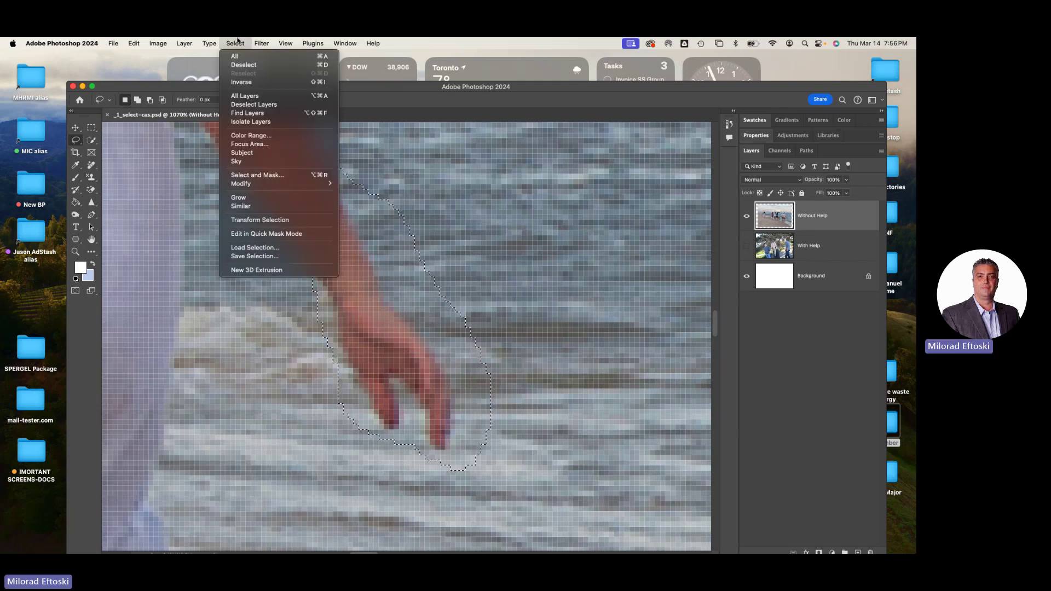
Save the forearm-and-hand selection as an alpha channel named 'arm'.
click(259, 256)
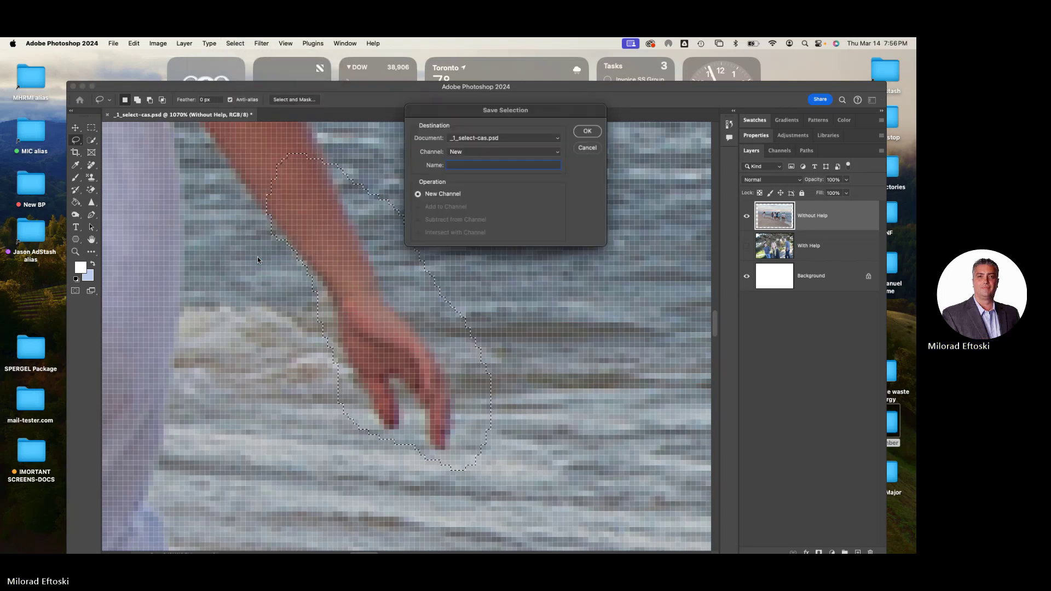
text(arm)
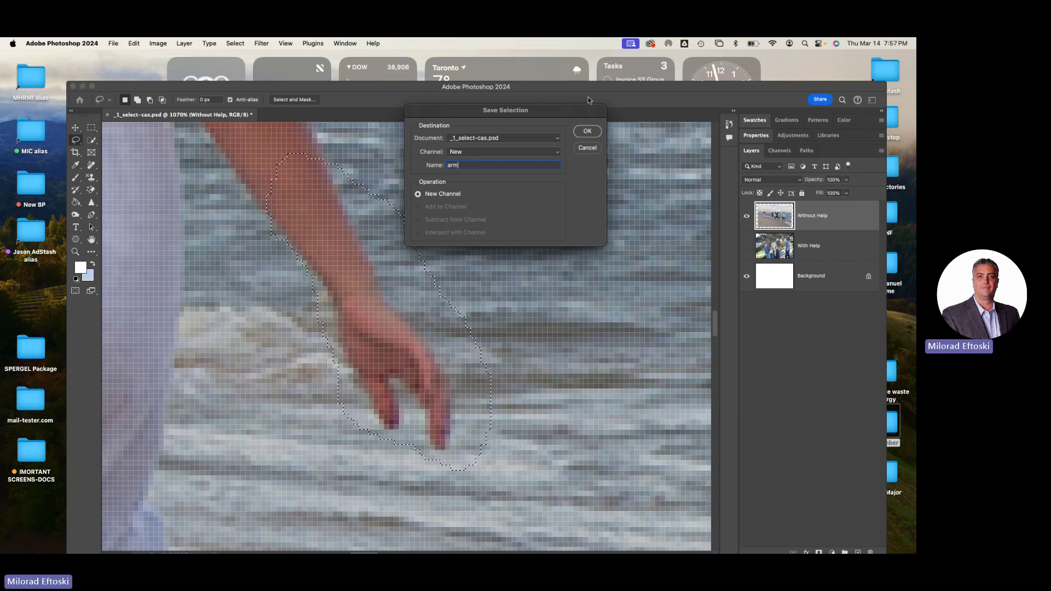
click(577, 135)
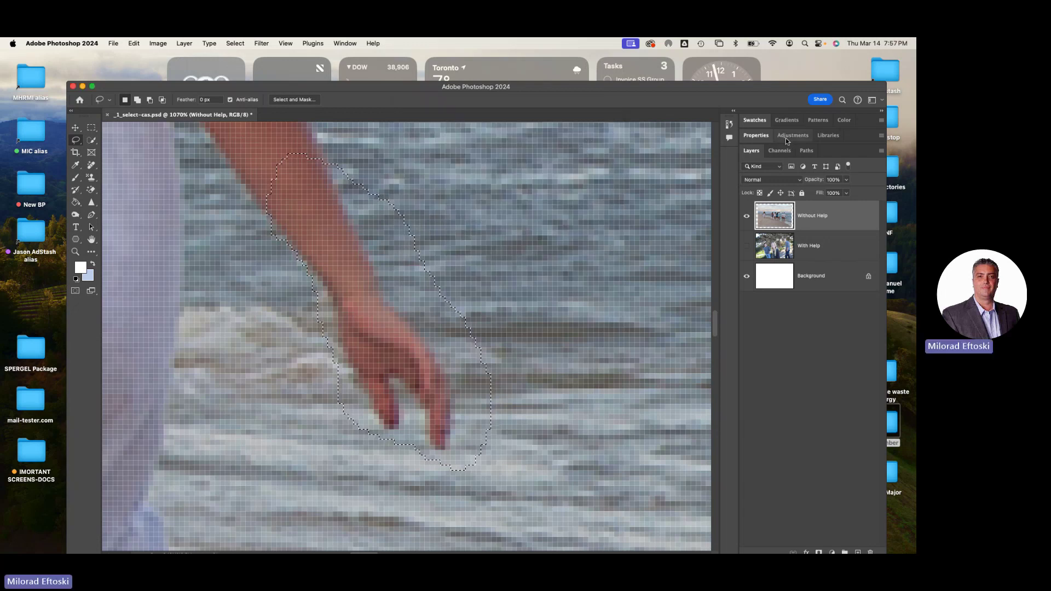
Inspect the teens and arm channel masks, then return to the RGB composite and Layers list.
click(779, 152)
click(797, 219)
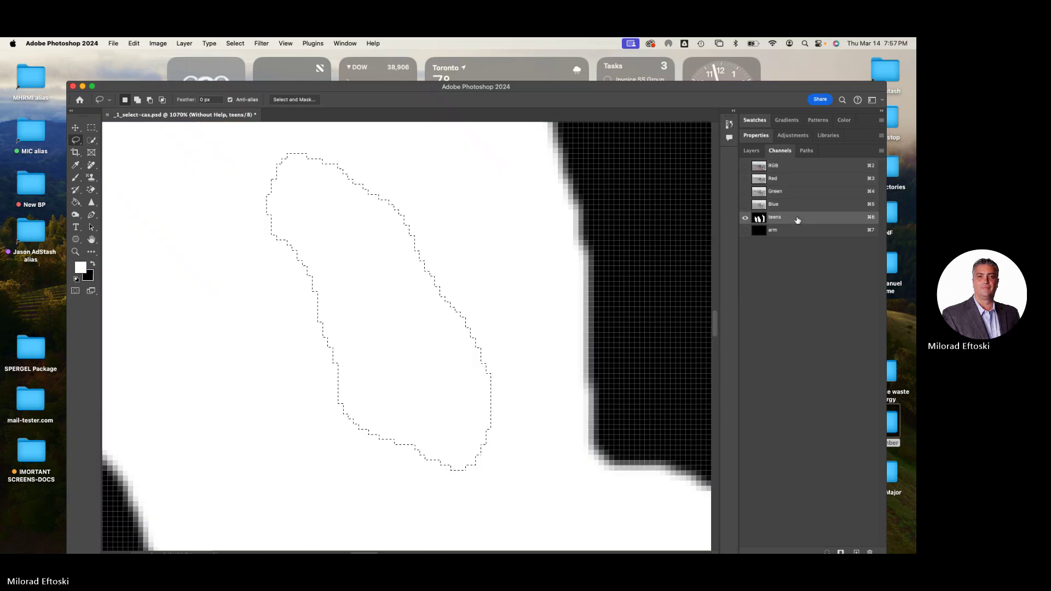
key(super+0)
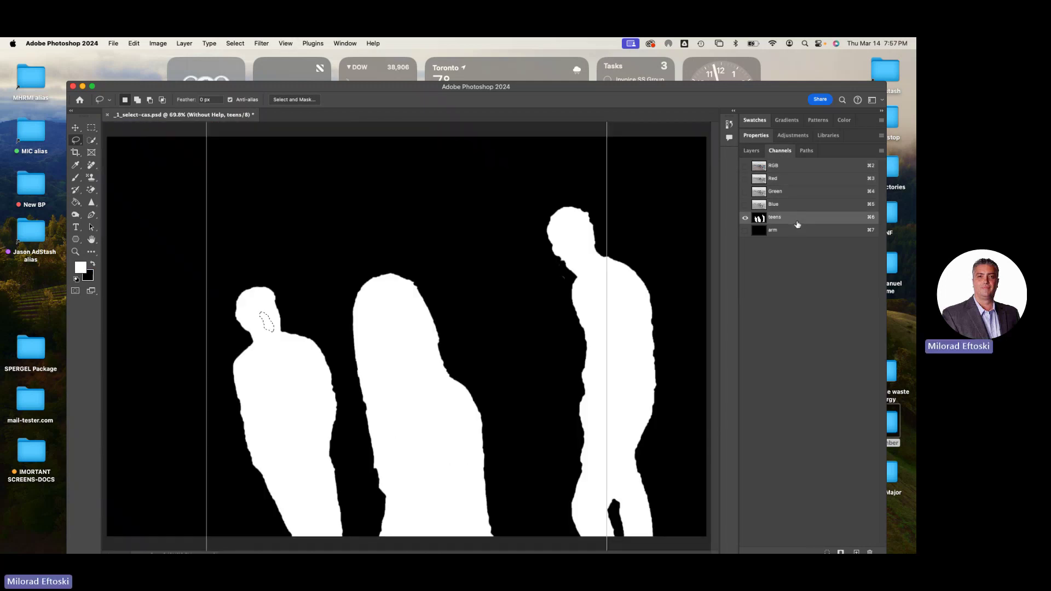
click(797, 231)
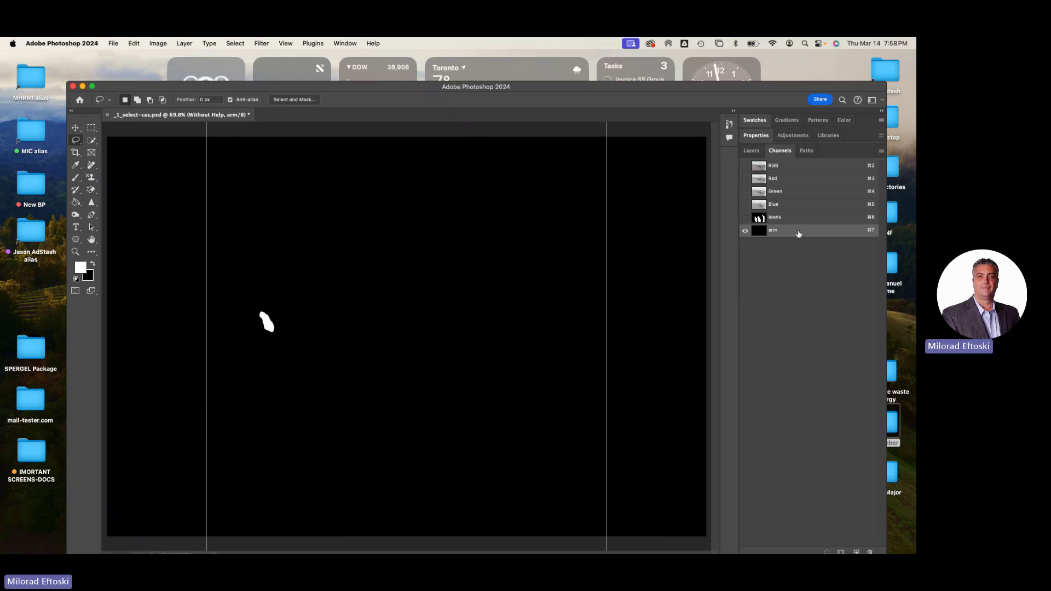
click(789, 167)
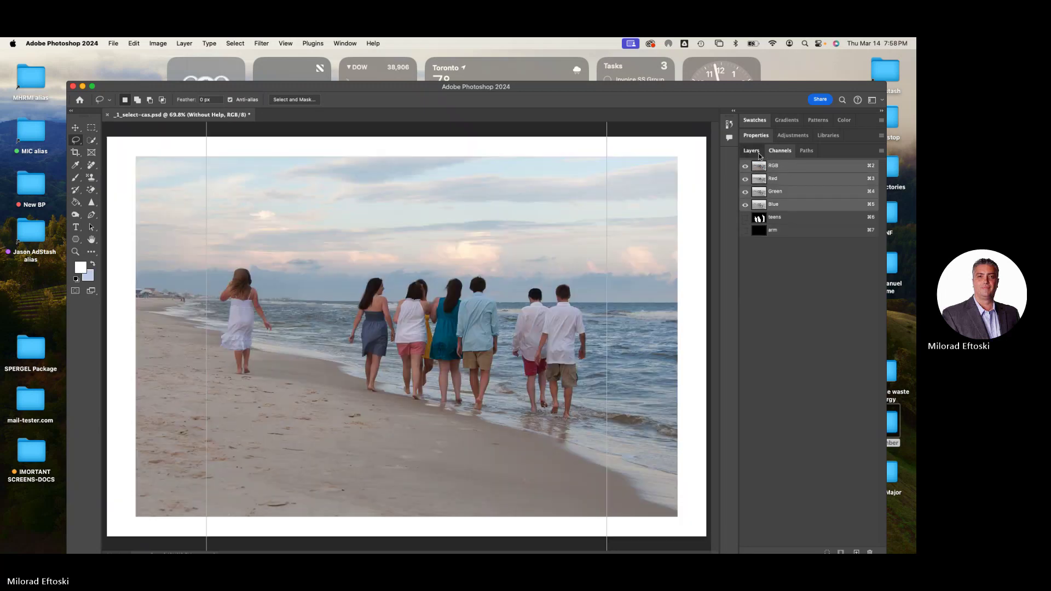
click(757, 154)
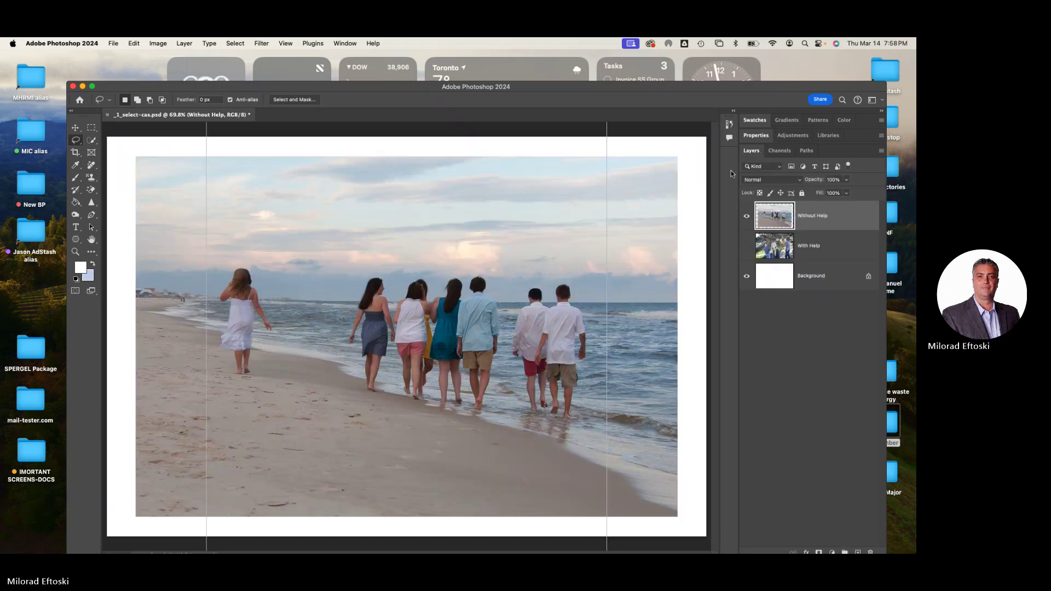
Content-aware scale the beach photo to about 74% width, protecting the 'arm' channel.
click(132, 44)
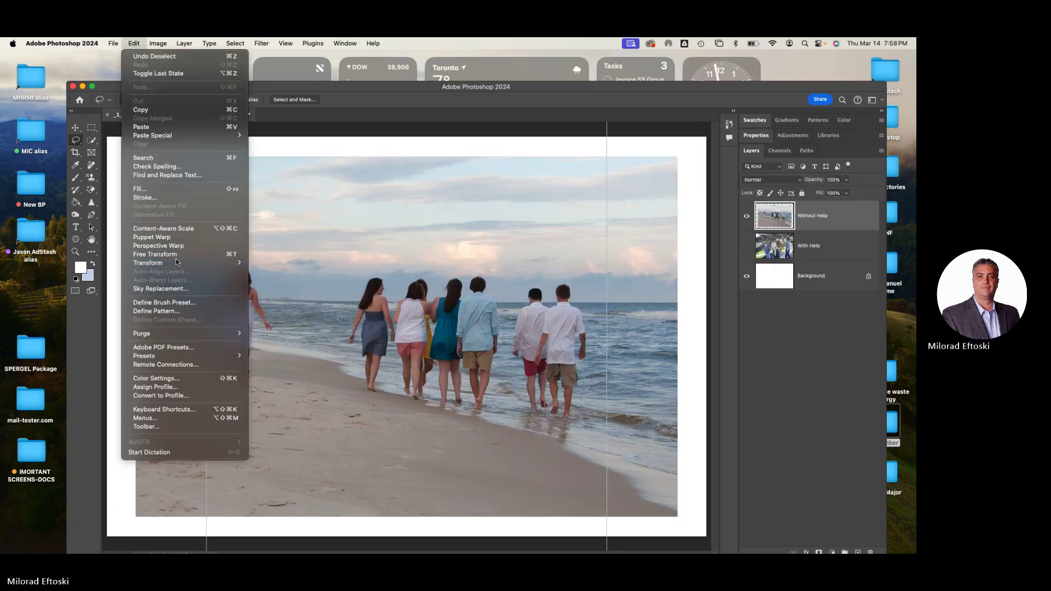
click(179, 229)
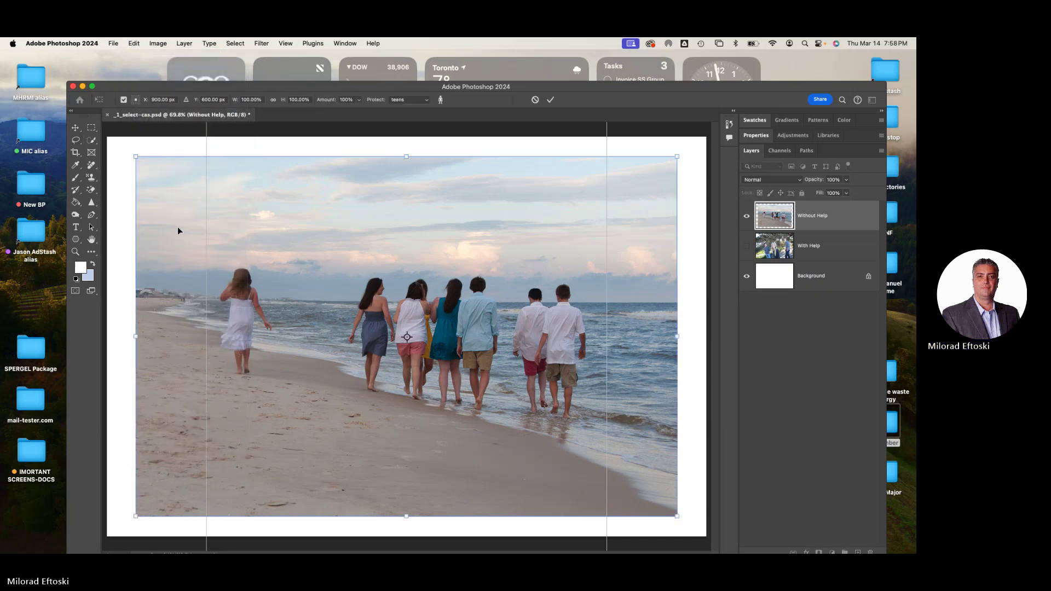
click(419, 101)
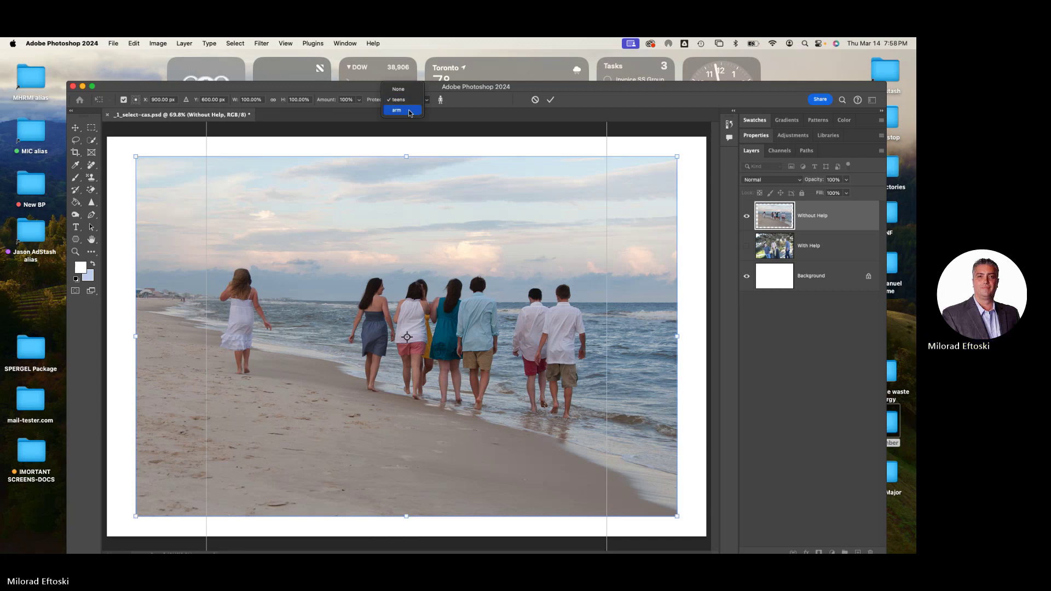
click(410, 111)
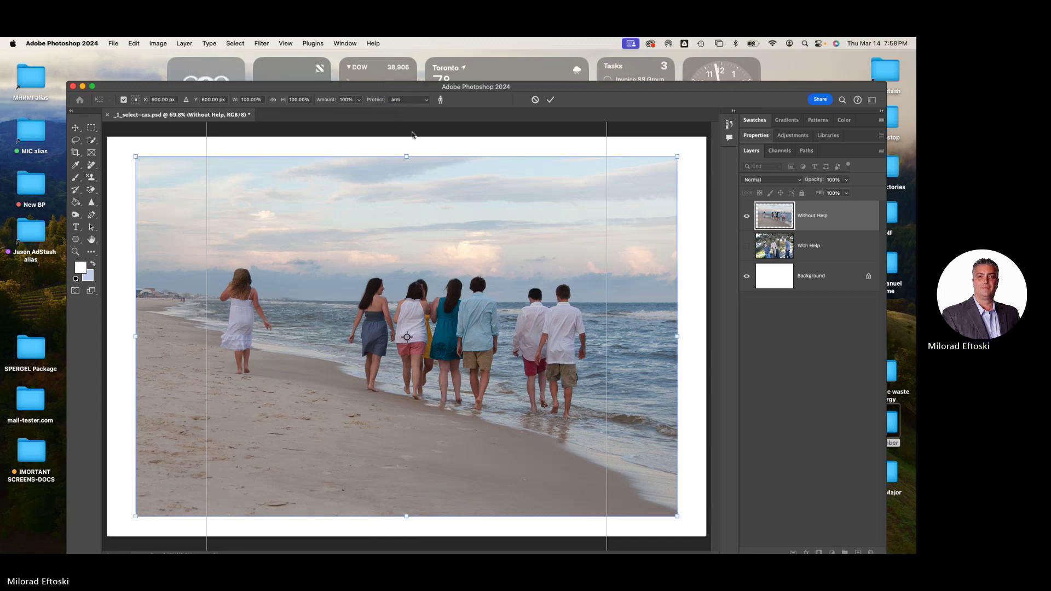
drag(678, 336, 609, 333)
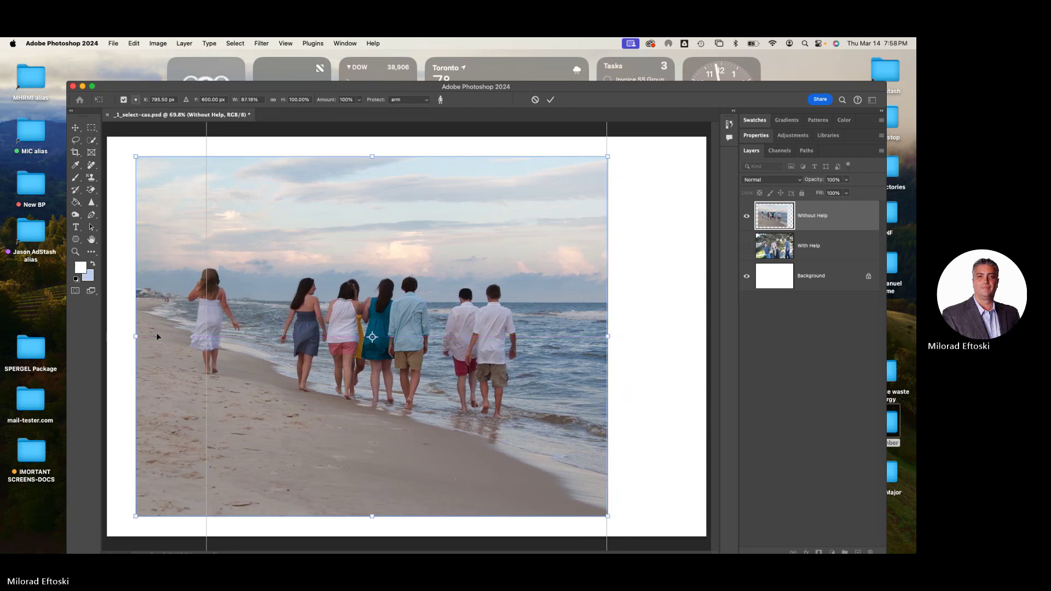
drag(136, 336, 206, 339)
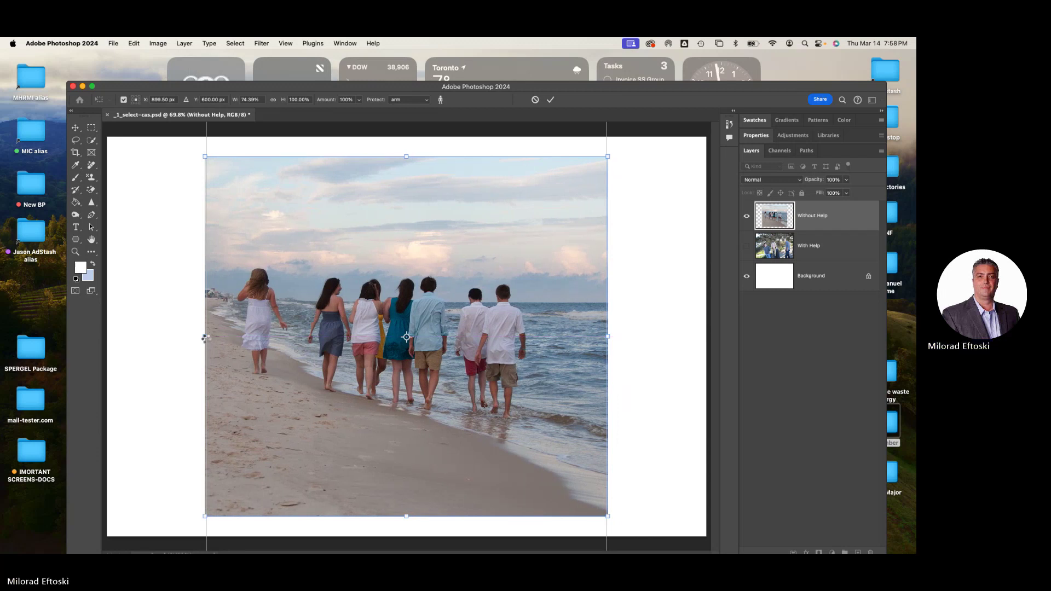
key(Return)
key(l)
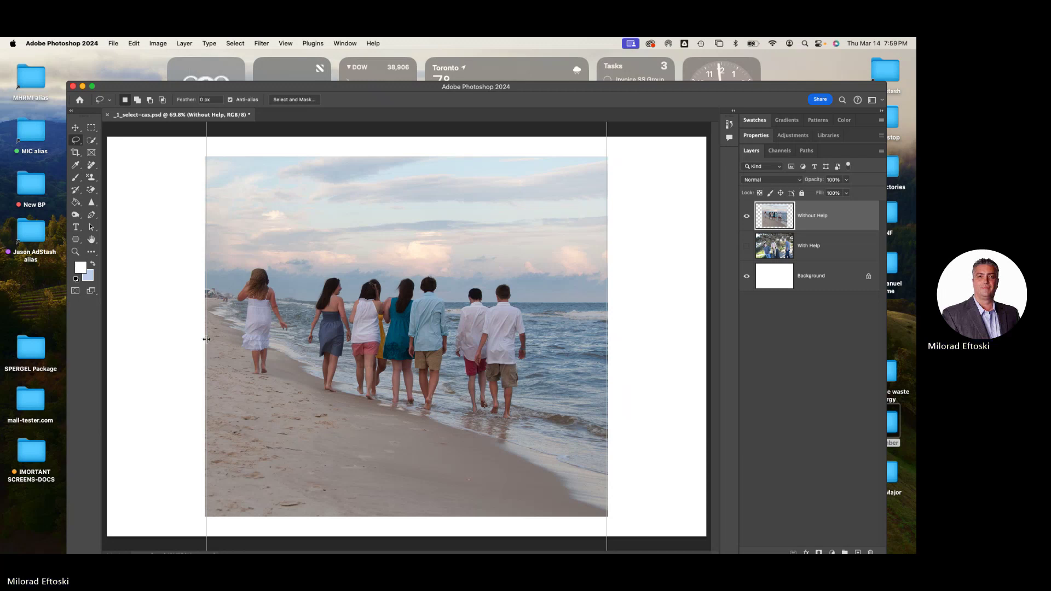
Save and close, reopen _1_select-cas.psd, and show With Help instead of Without Help.
key(super+w)
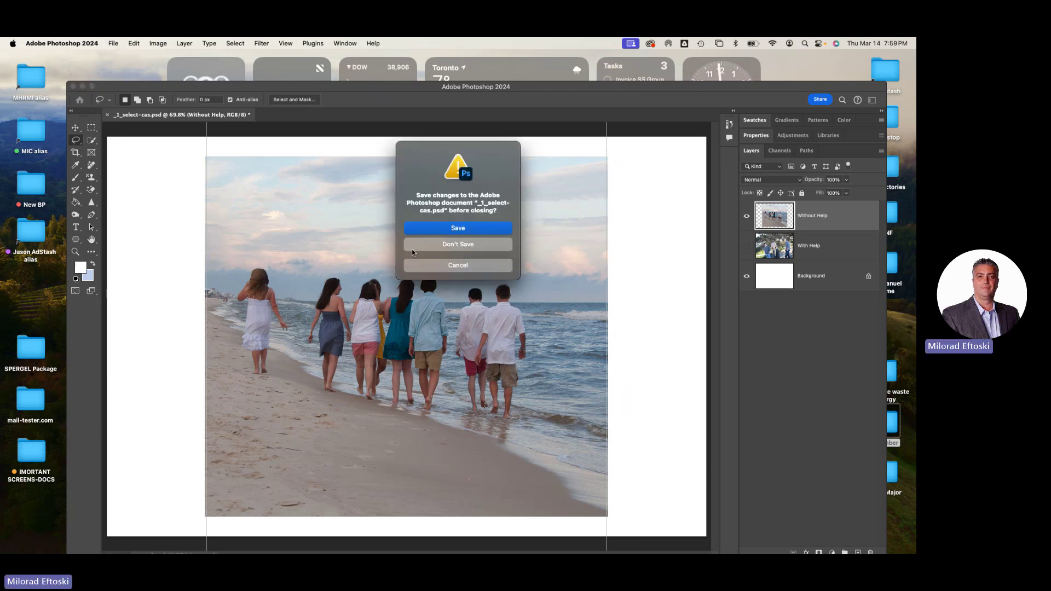
click(431, 230)
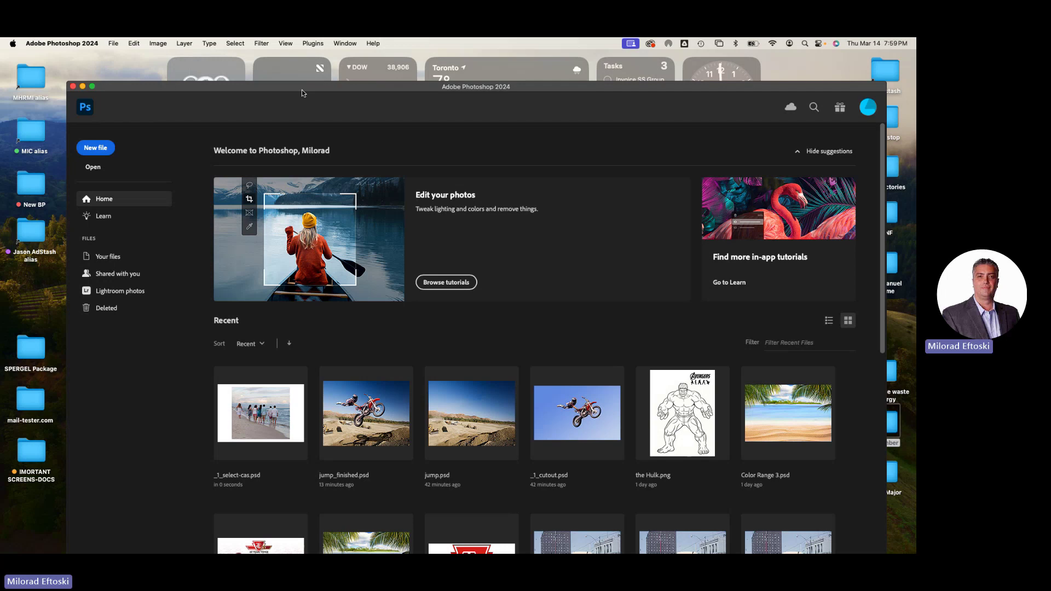
click(244, 403)
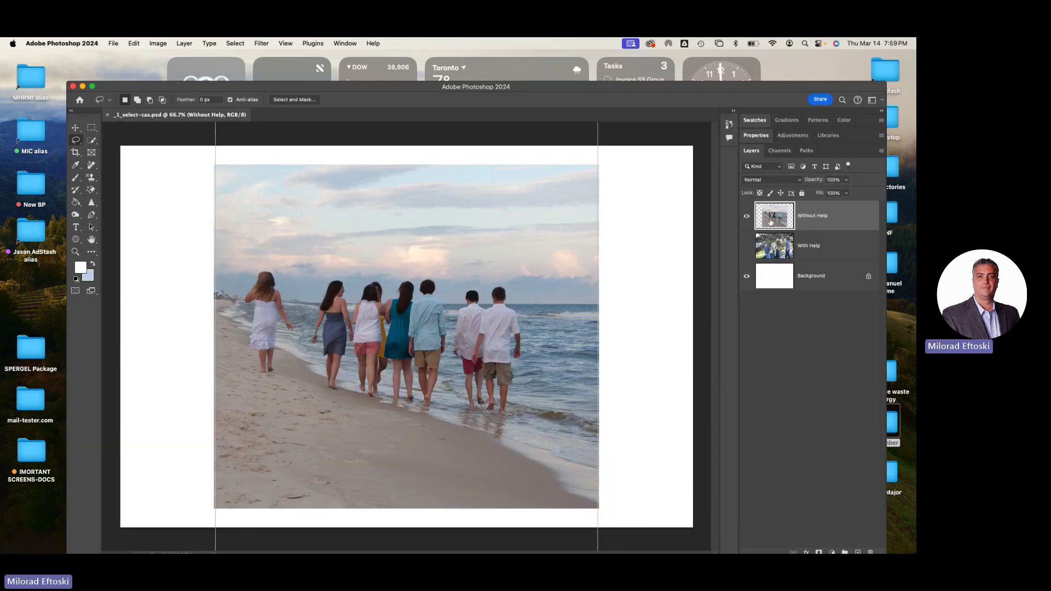
click(746, 246)
click(746, 216)
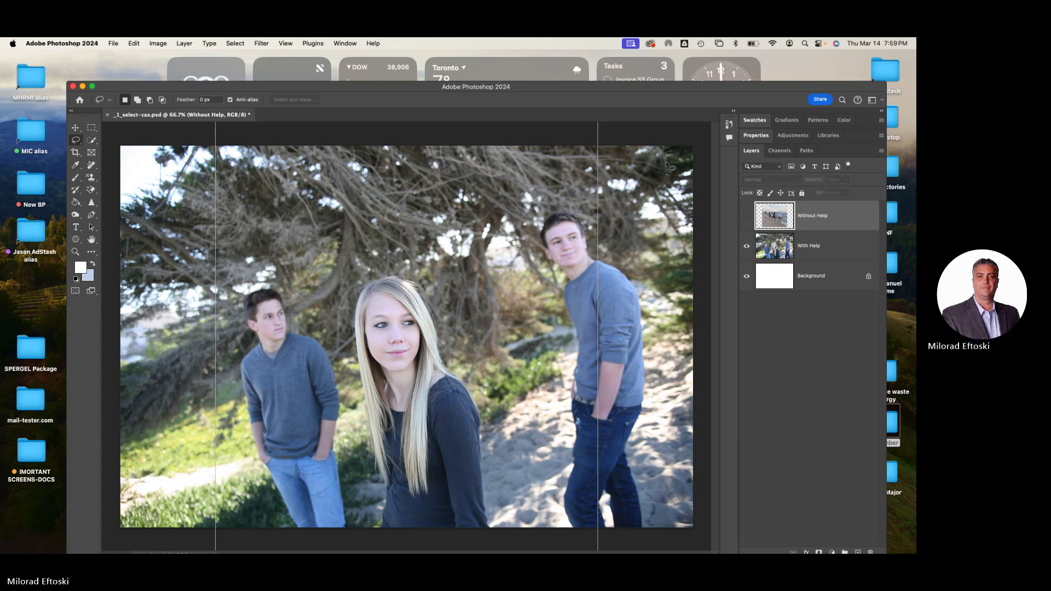
click(780, 151)
click(792, 218)
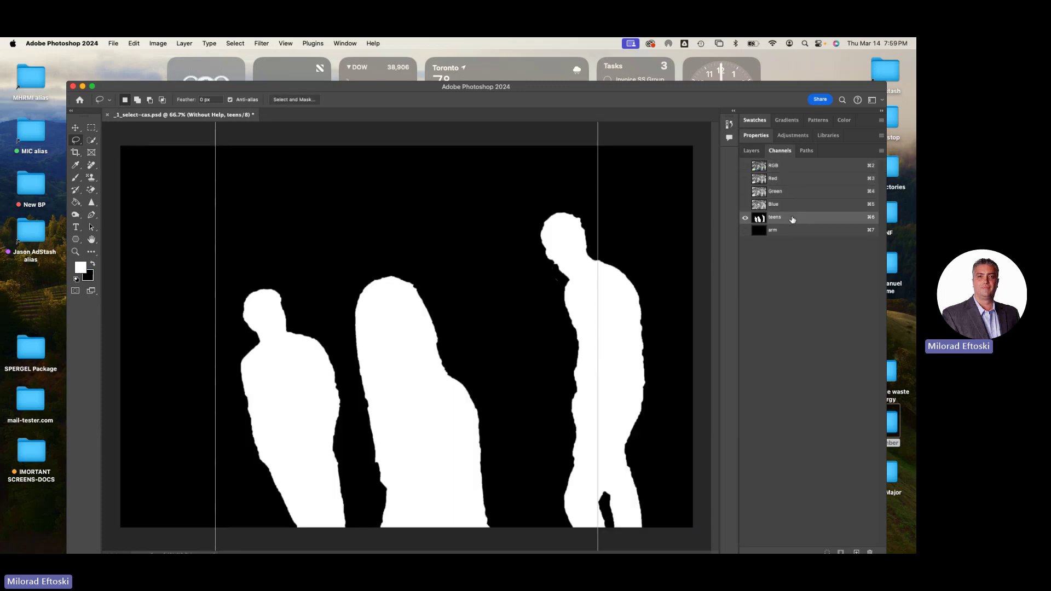
click(751, 151)
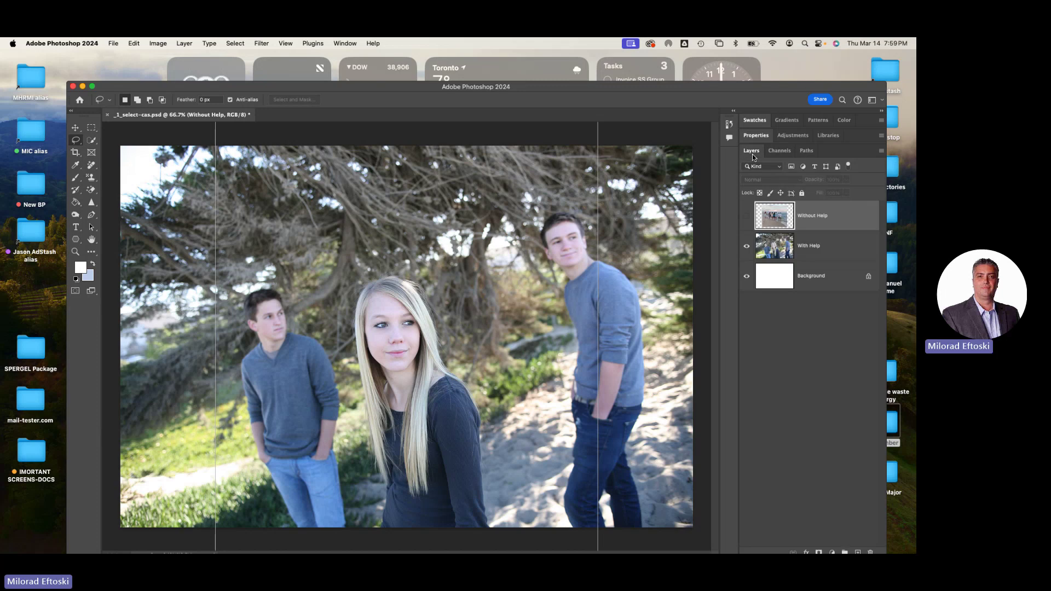
click(232, 42)
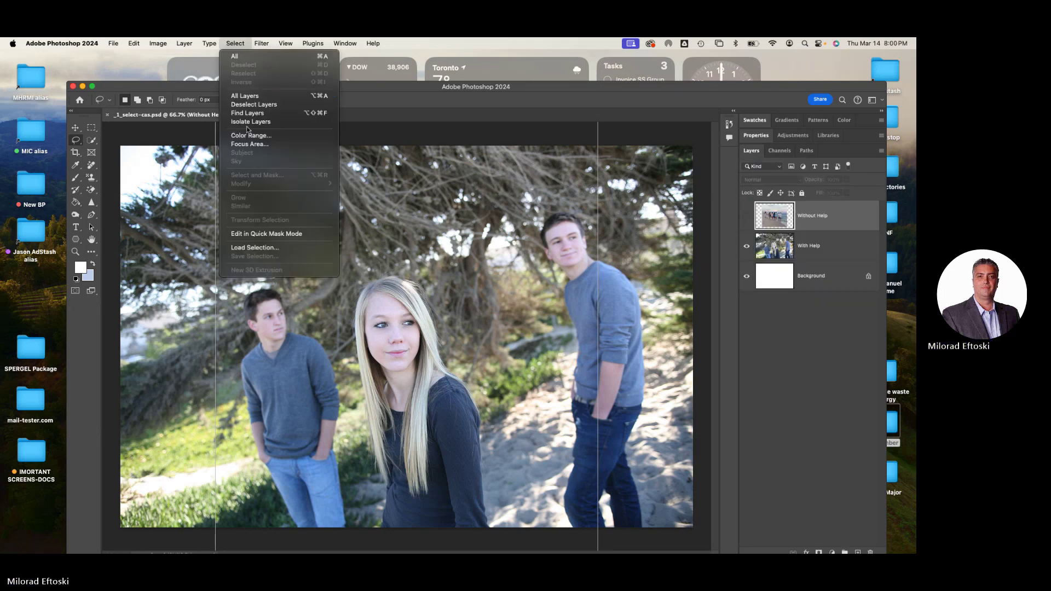
click(273, 249)
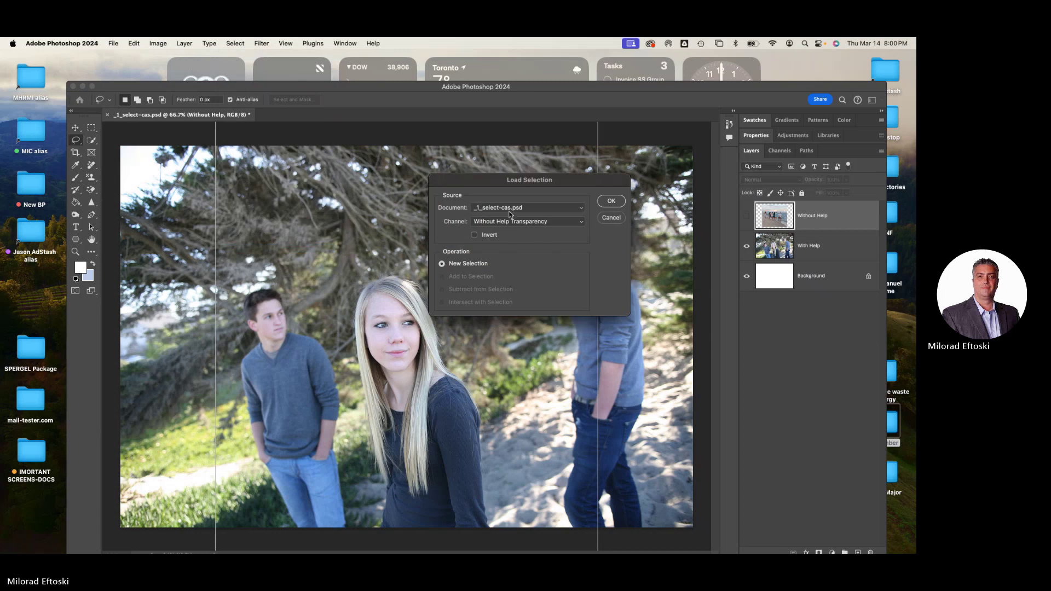
click(521, 220)
click(521, 220)
click(521, 221)
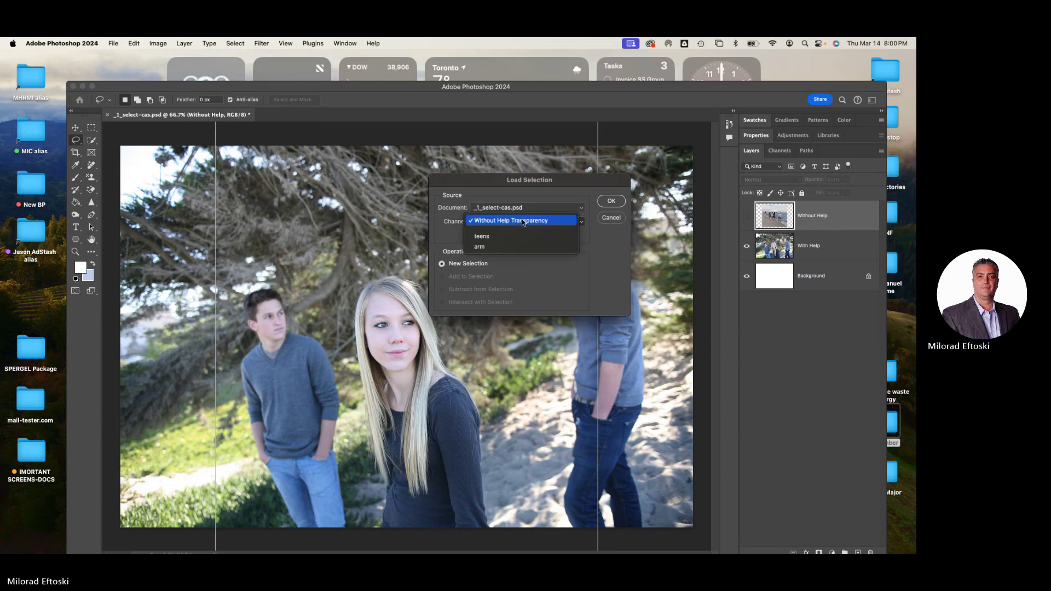
click(485, 241)
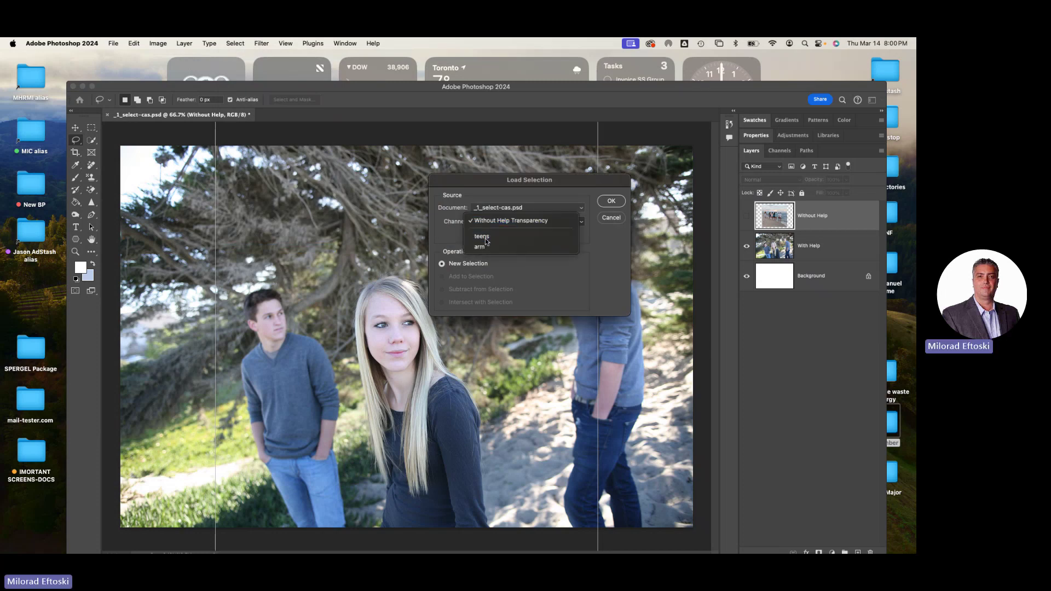
click(613, 202)
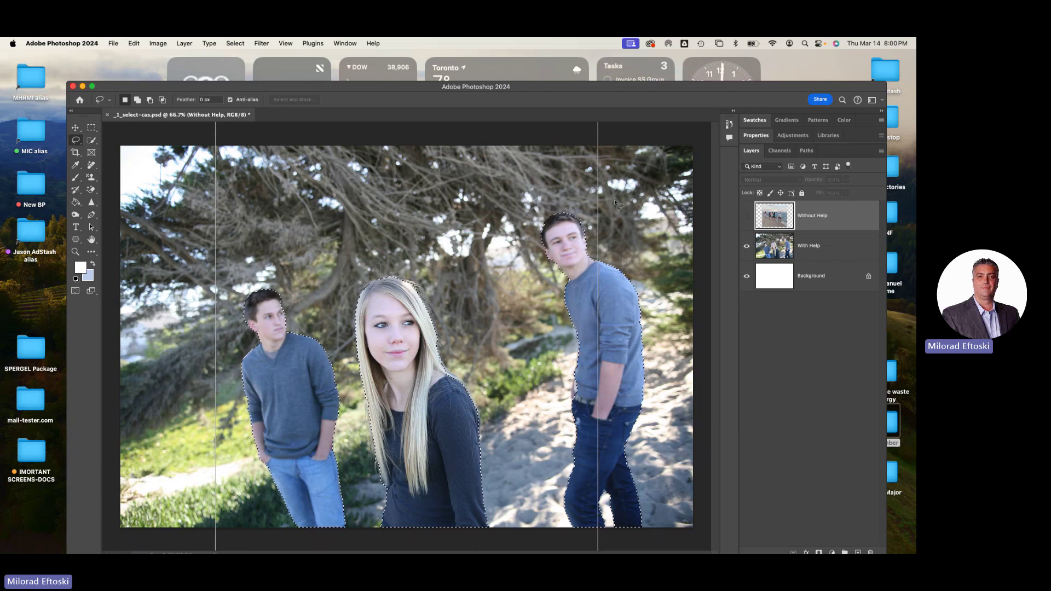
key(super+d)
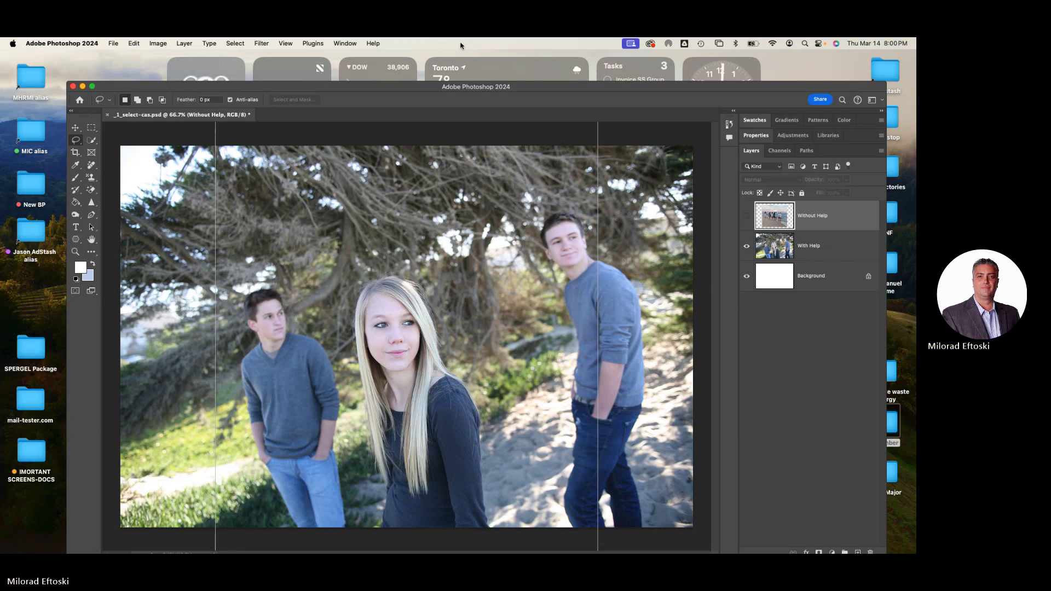
Close the document without saving, quit Photoshop, and Quick Look _1_select-cas.psd in L3-select-cas.
click(107, 116)
click(448, 249)
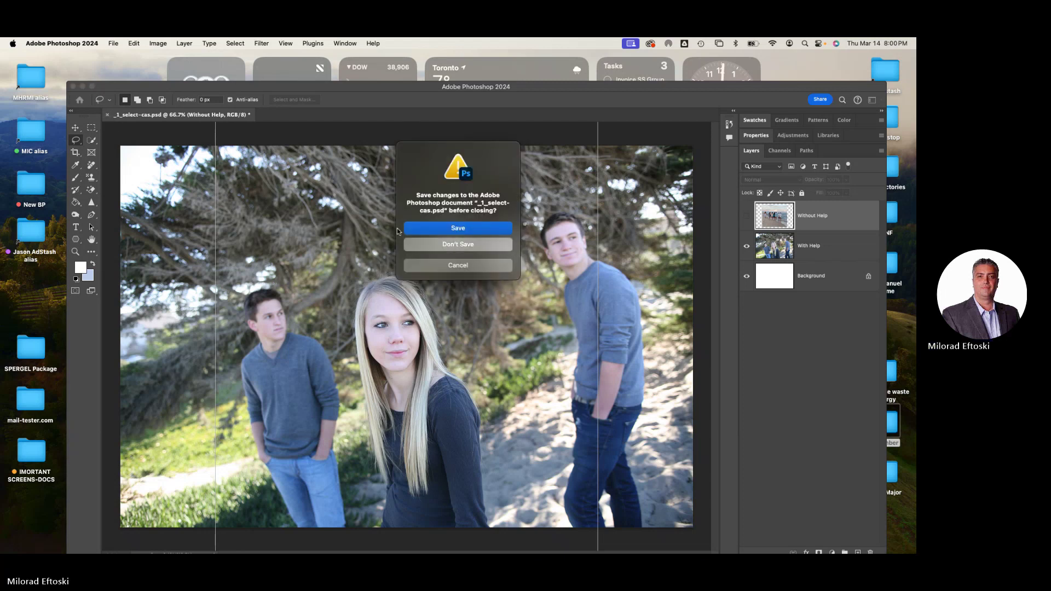
key(super+q)
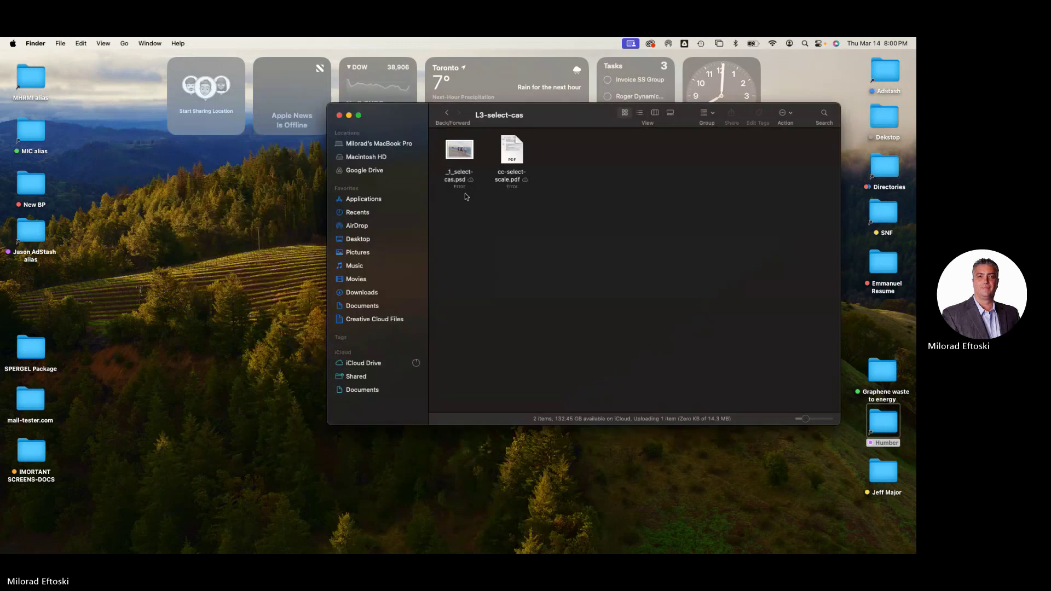
click(444, 114)
drag(574, 126, 528, 139)
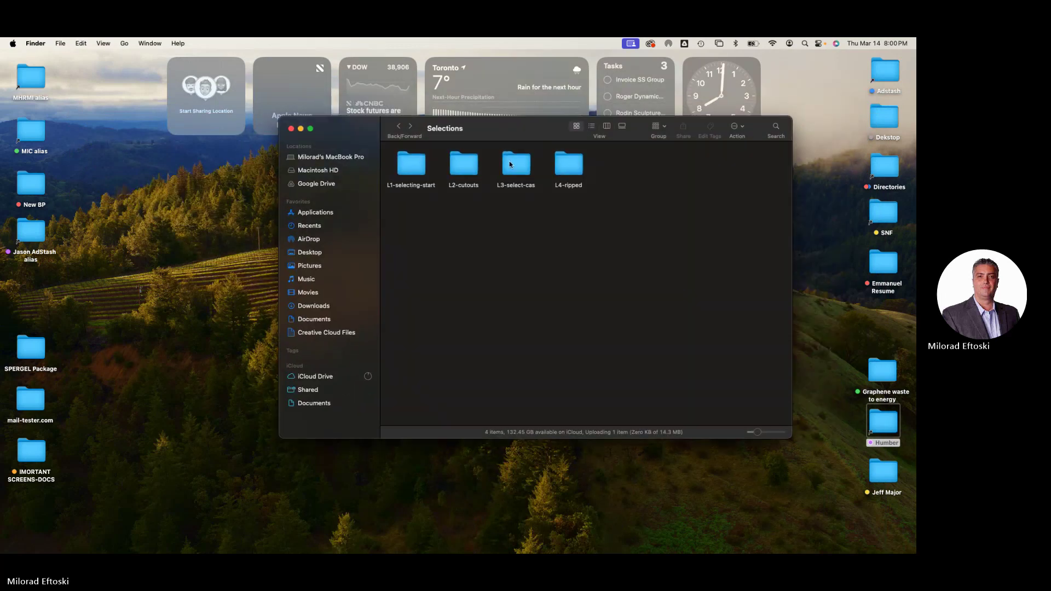
double_click(515, 159)
click(411, 163)
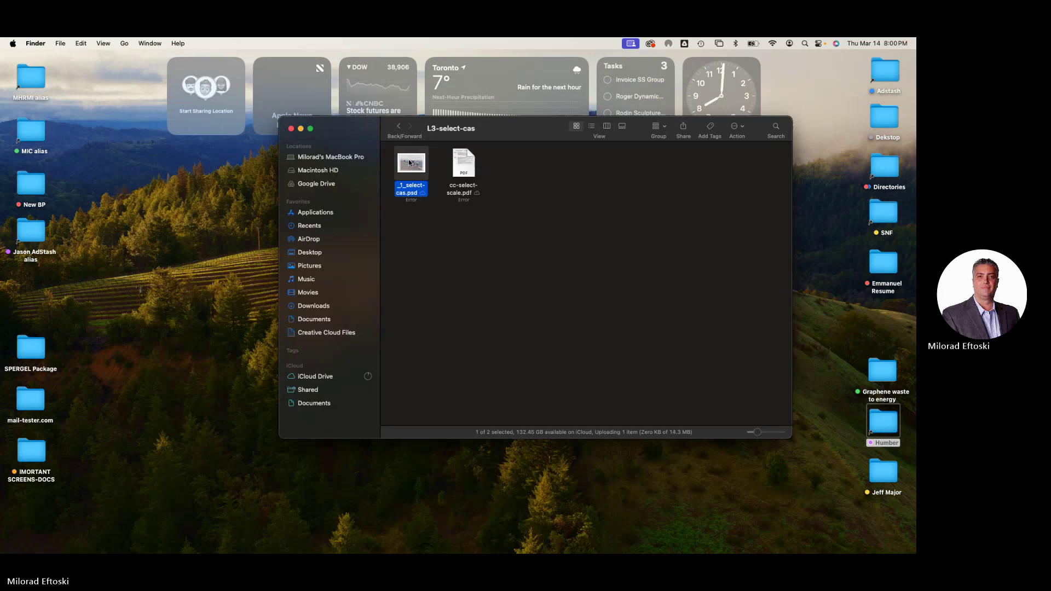
key(space)
key(space)
Open the L4-ripped folder and preview rippedTorn.psd in Quick Look, then close the preview.
click(398, 126)
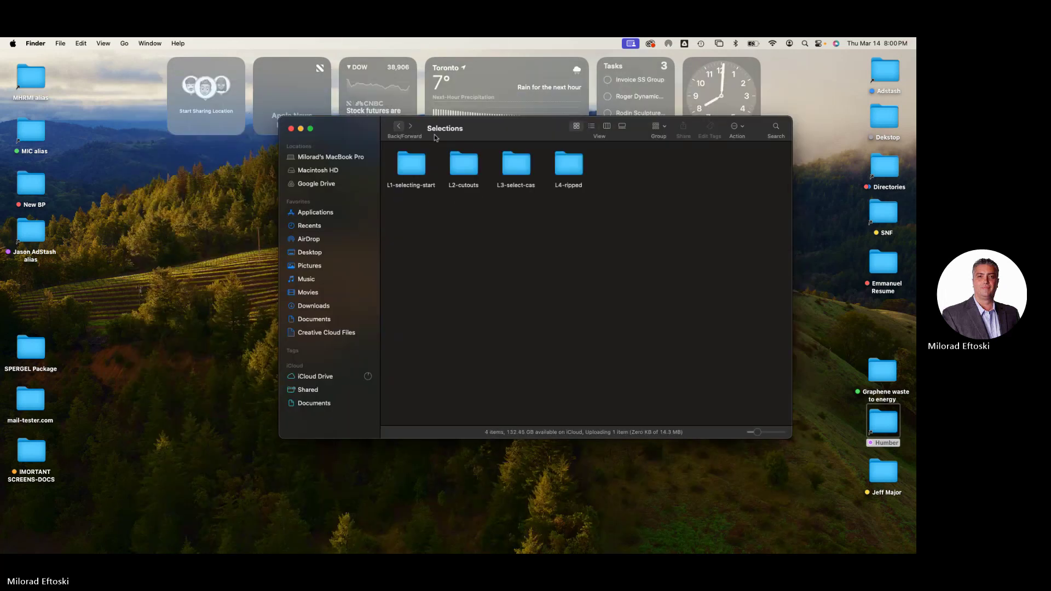
double_click(569, 169)
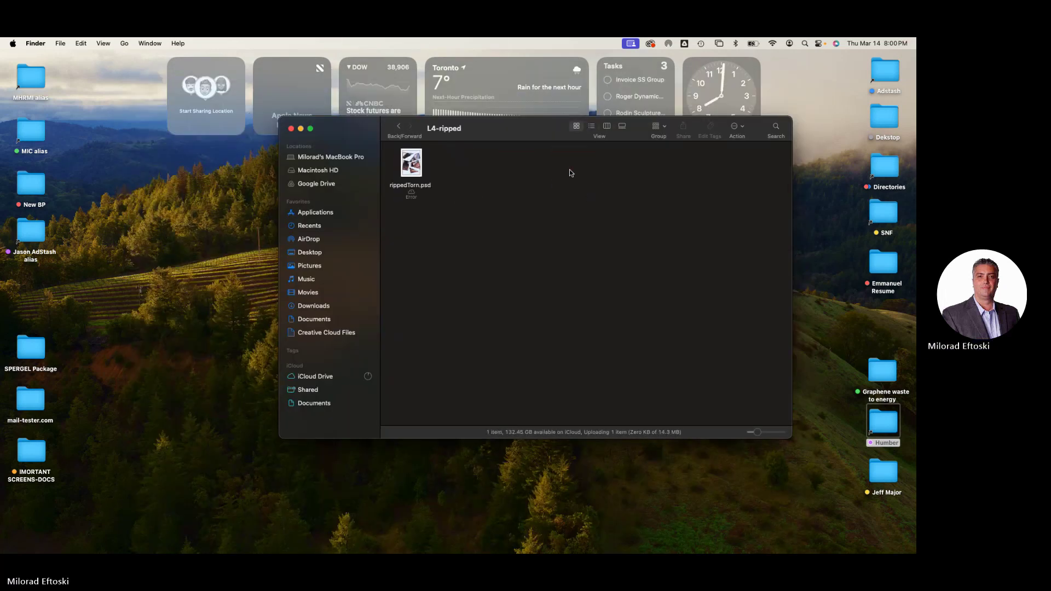
click(412, 164)
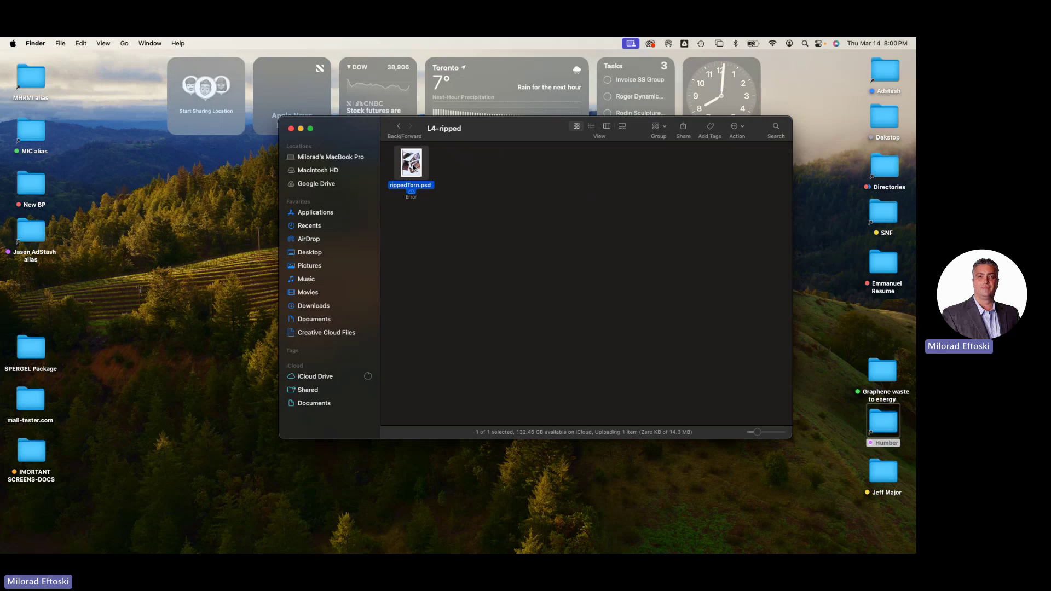
key(space)
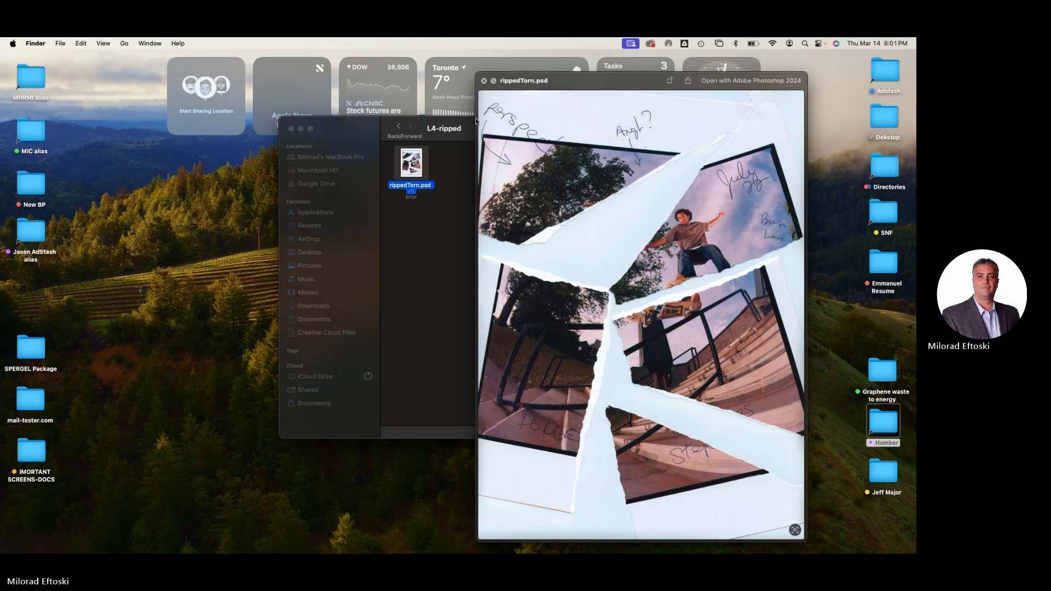
drag(579, 80, 352, 63)
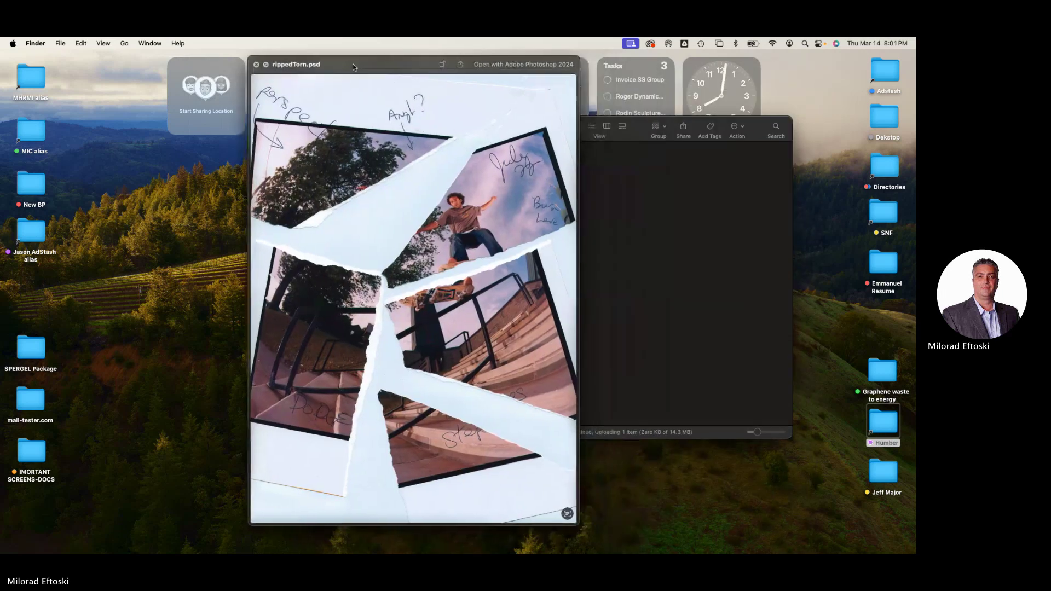
key(space)
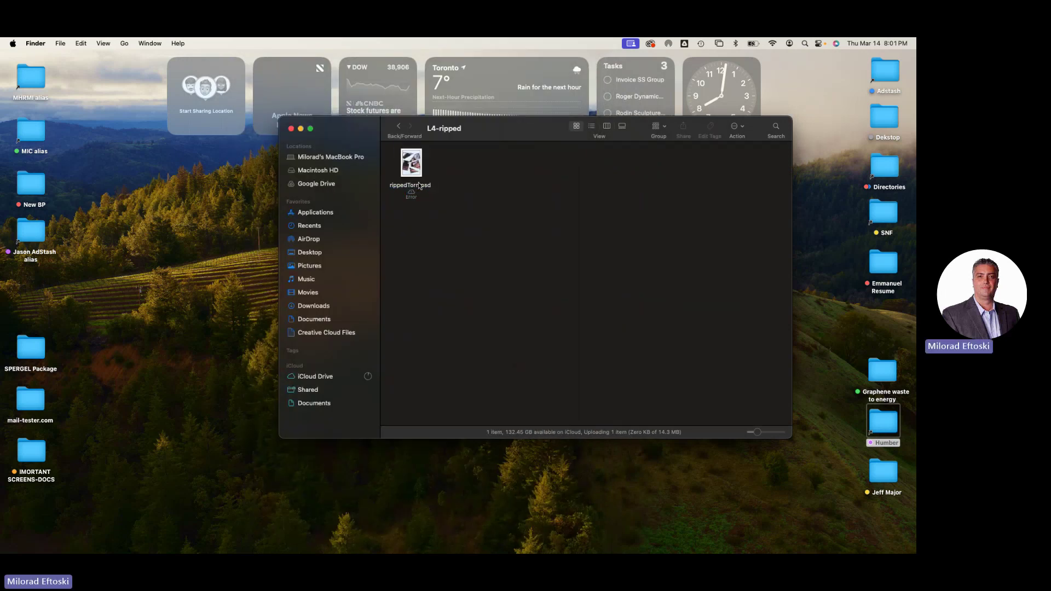
Open rippedTorn.psd in Photoshop, enlarge the window and zoom in on the torn collage.
double_click(413, 165)
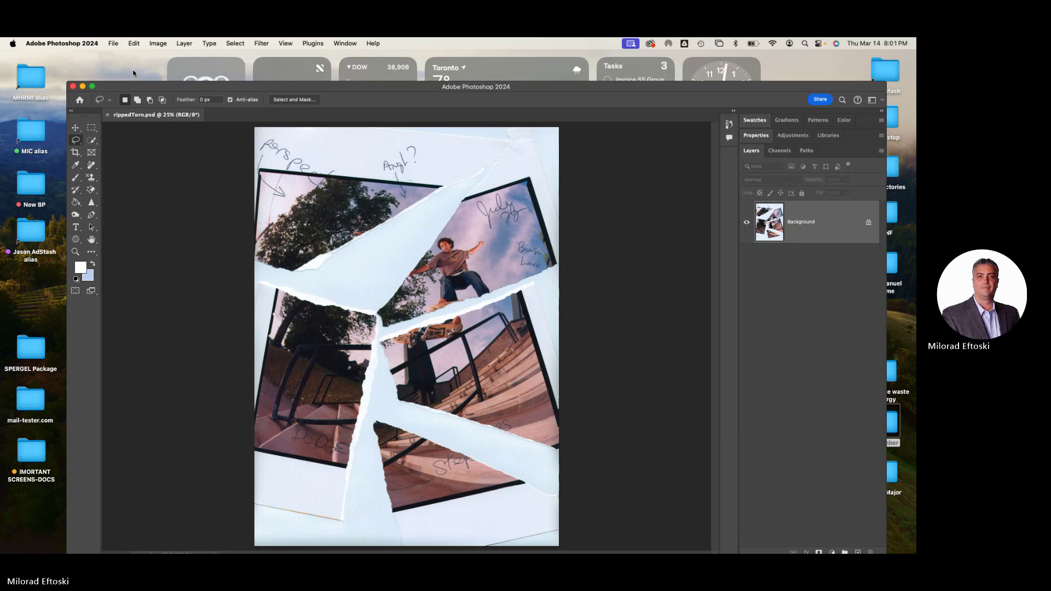
drag(67, 82, 36, 51)
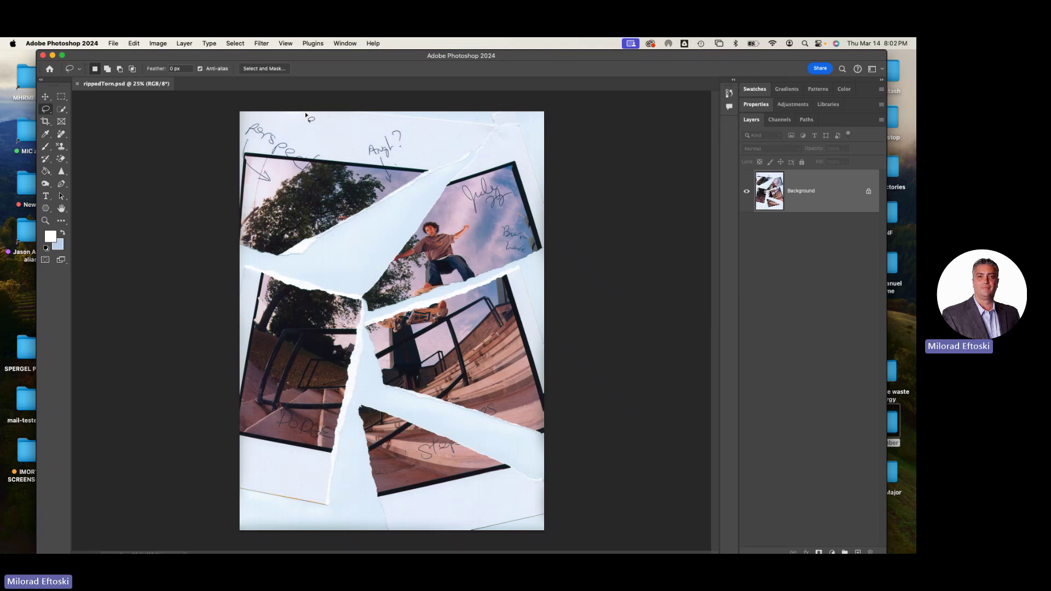
scroll(306, 116, up, 1)
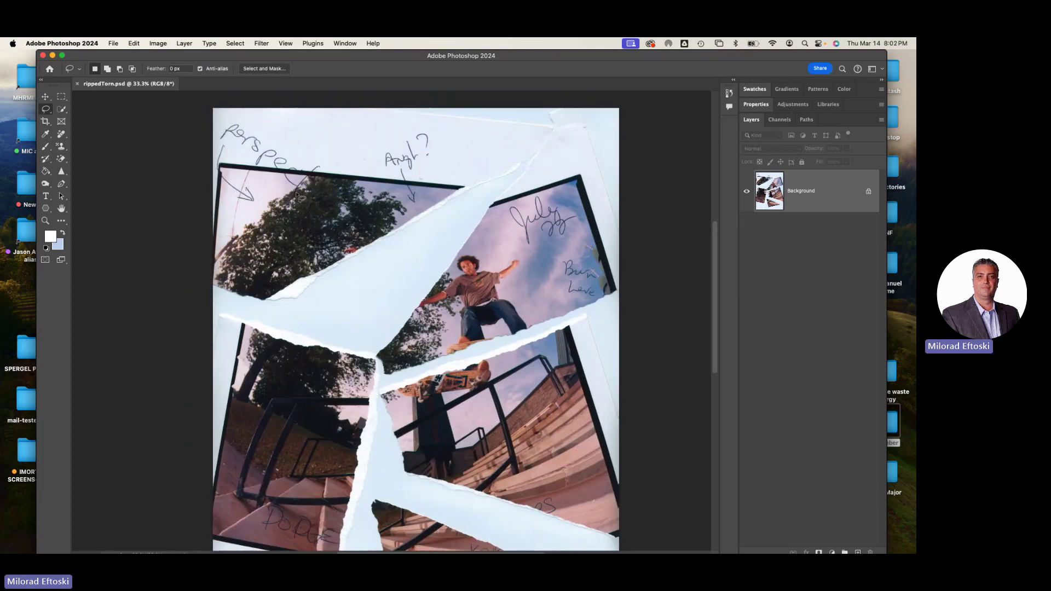
Trace the top-left torn tree piece with the Magnetic Lasso, closing at the start point.
click(46, 109)
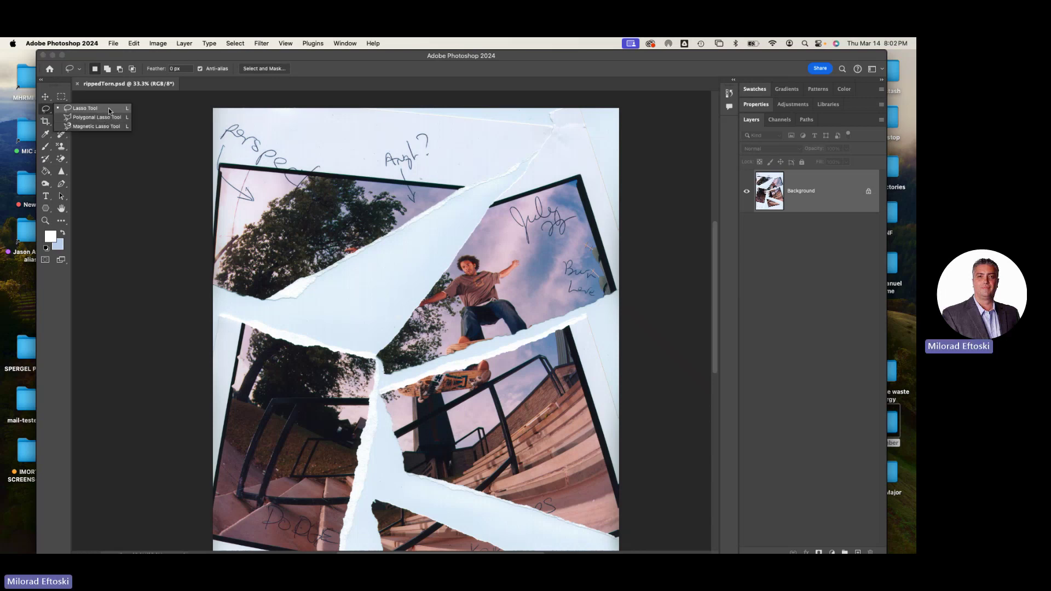
click(109, 110)
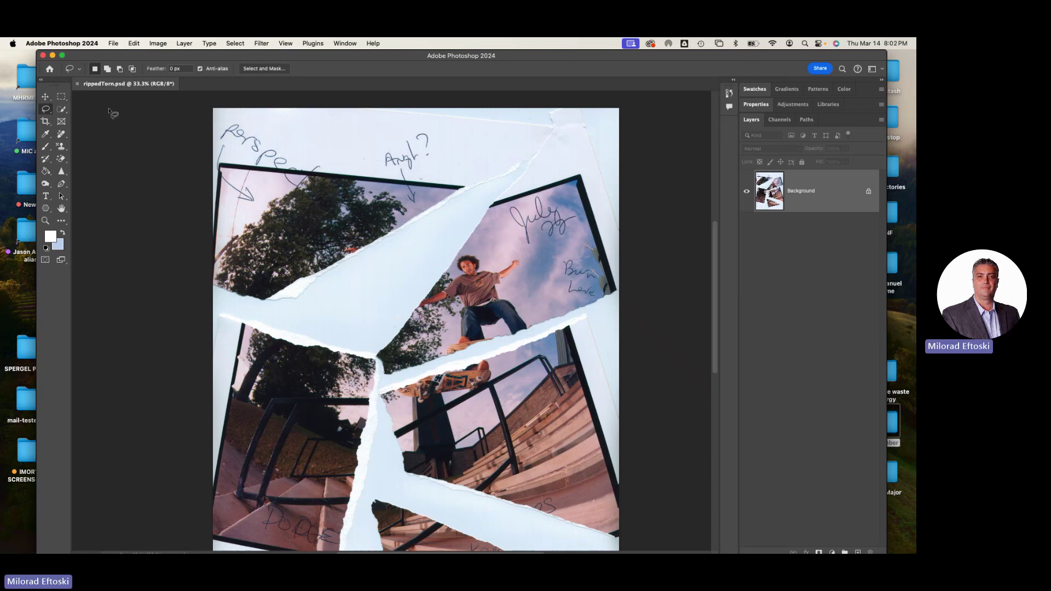
click(48, 109)
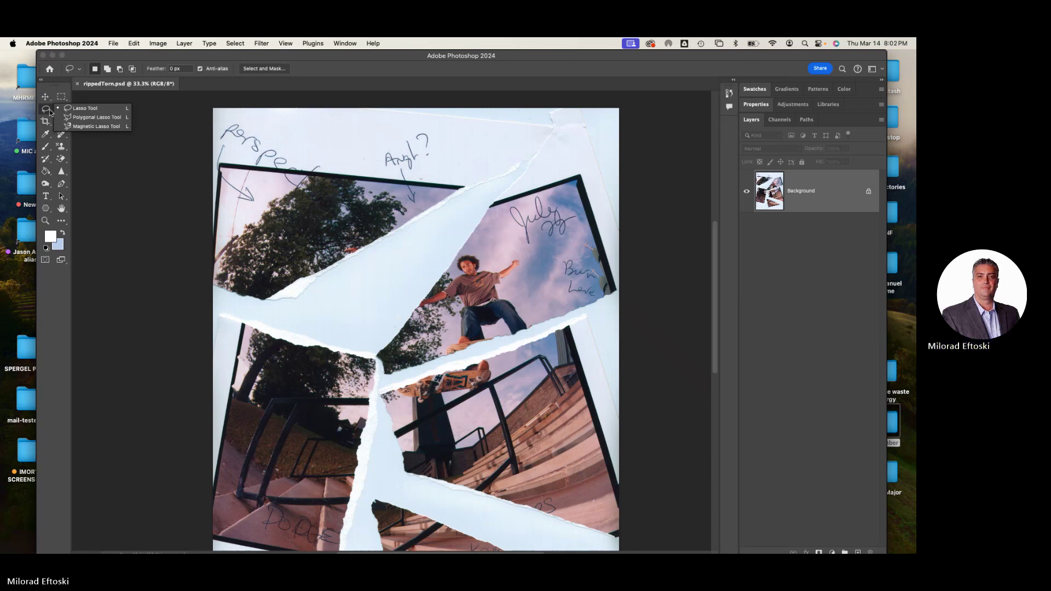
click(93, 129)
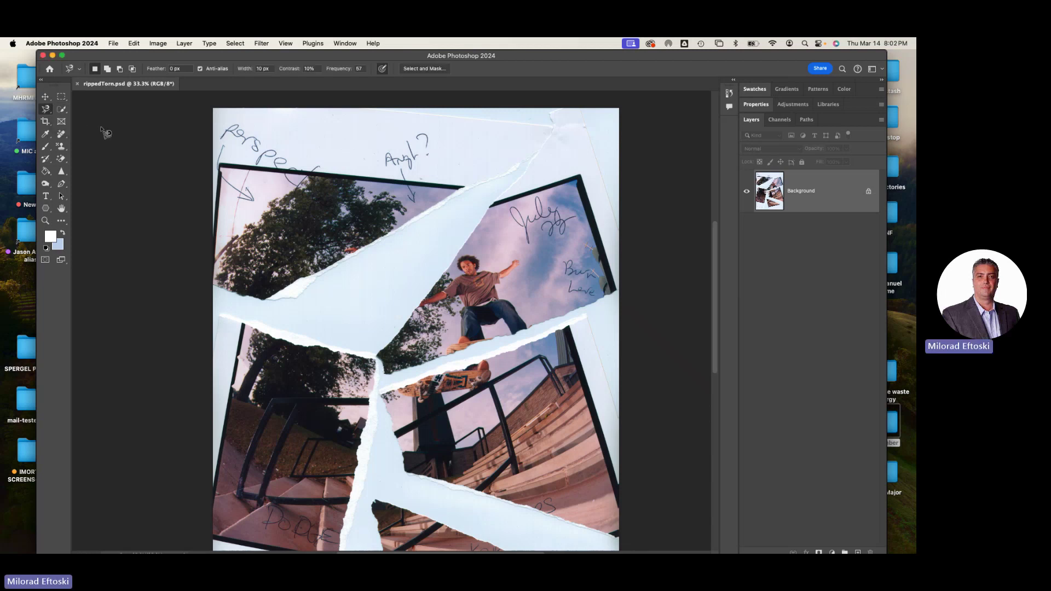
click(221, 164)
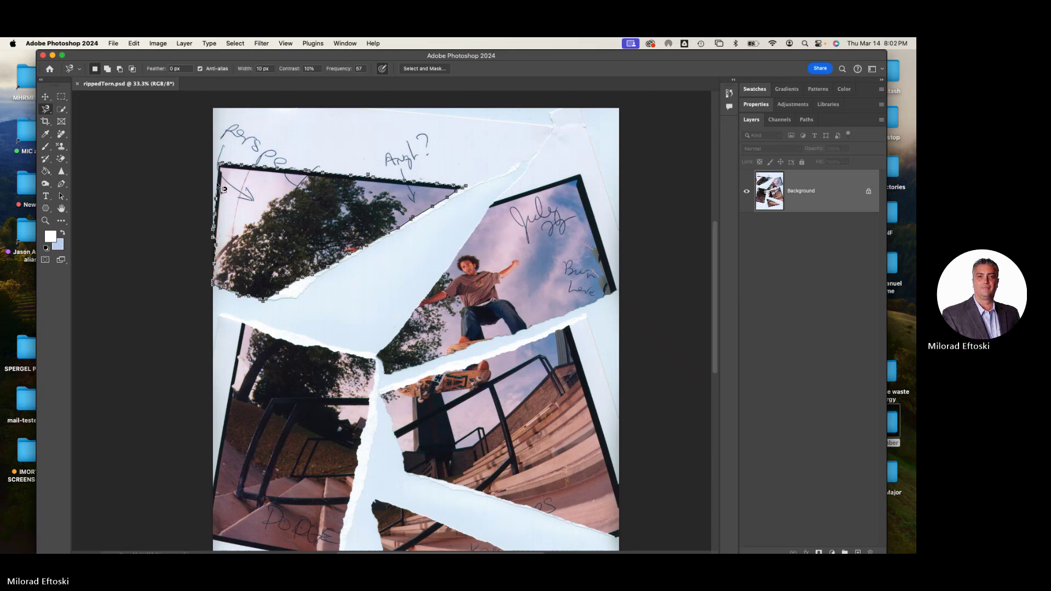
click(219, 164)
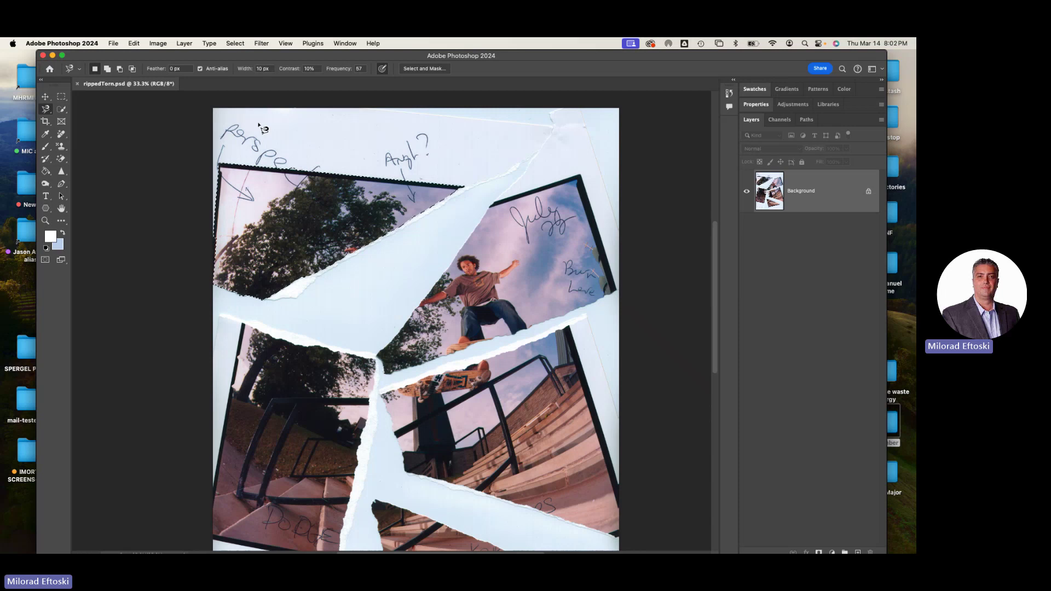
Switch to Quick Mask mode and zoom in on the top-left tree piece.
key(q)
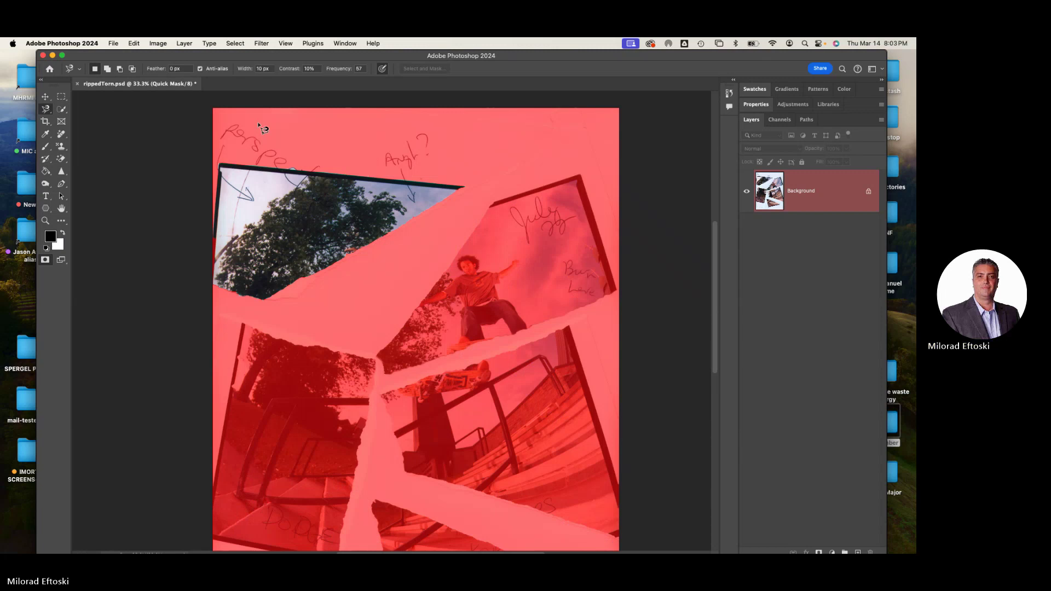
key(super+equal)
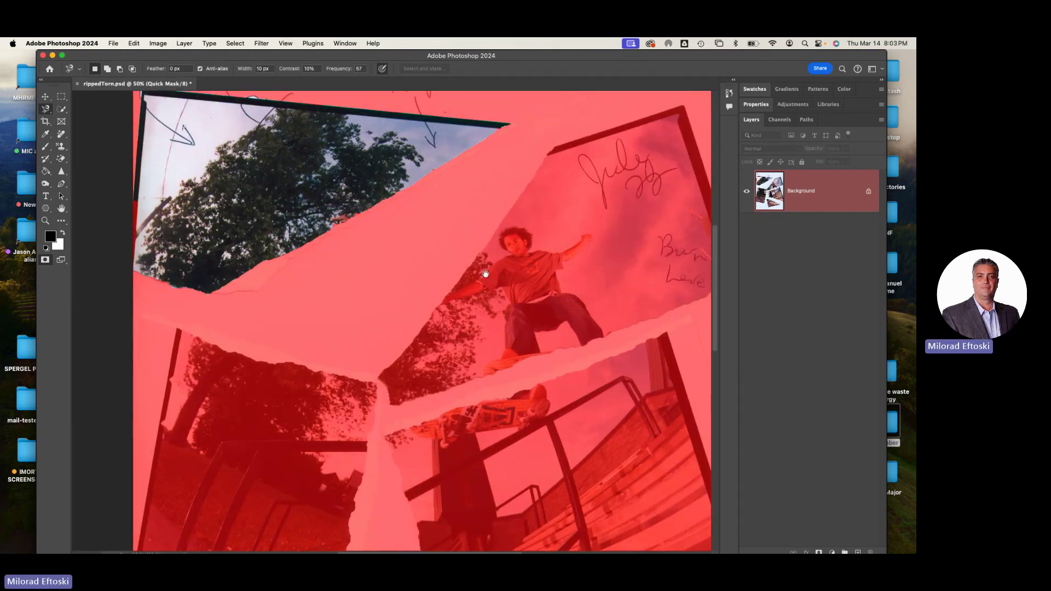
scroll(486, 274, left, 5)
scroll(485, 273, up, 2)
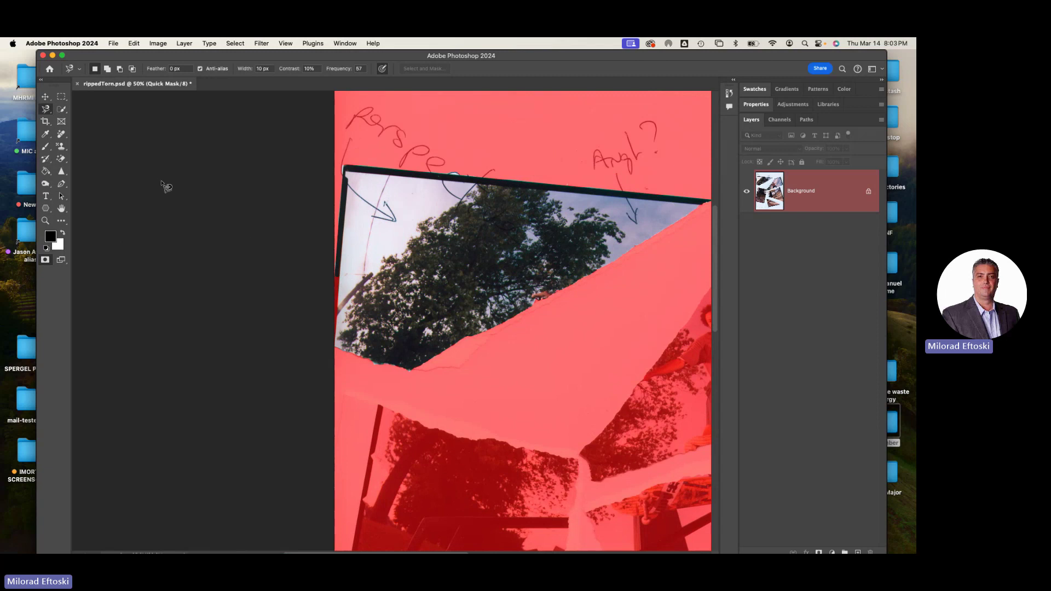
With a larger brush in Quick Mask, paint the tree piece's dark left border back in white.
click(45, 147)
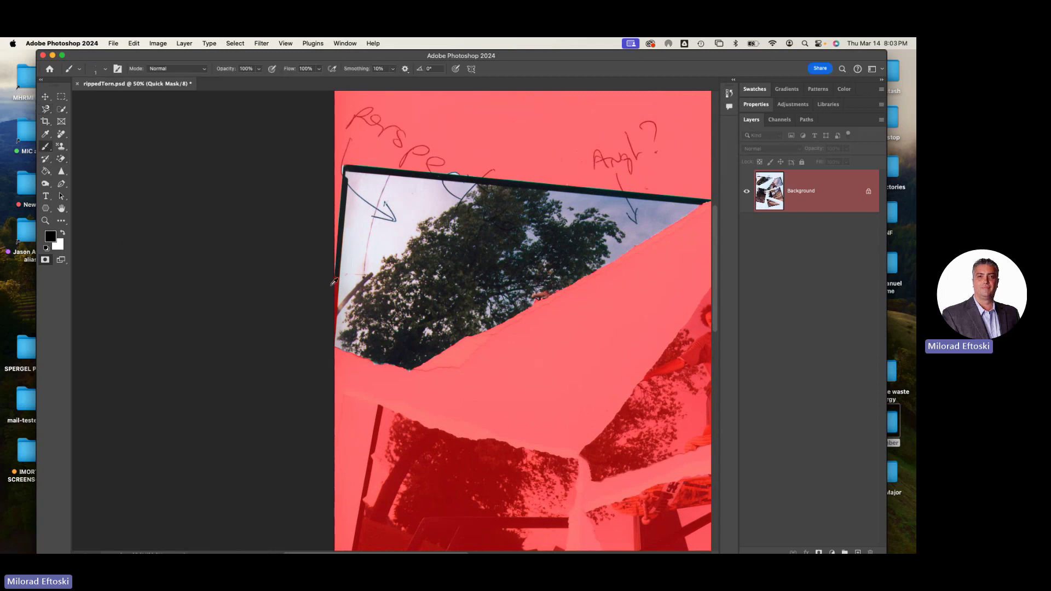
scroll(334, 282, up, 5)
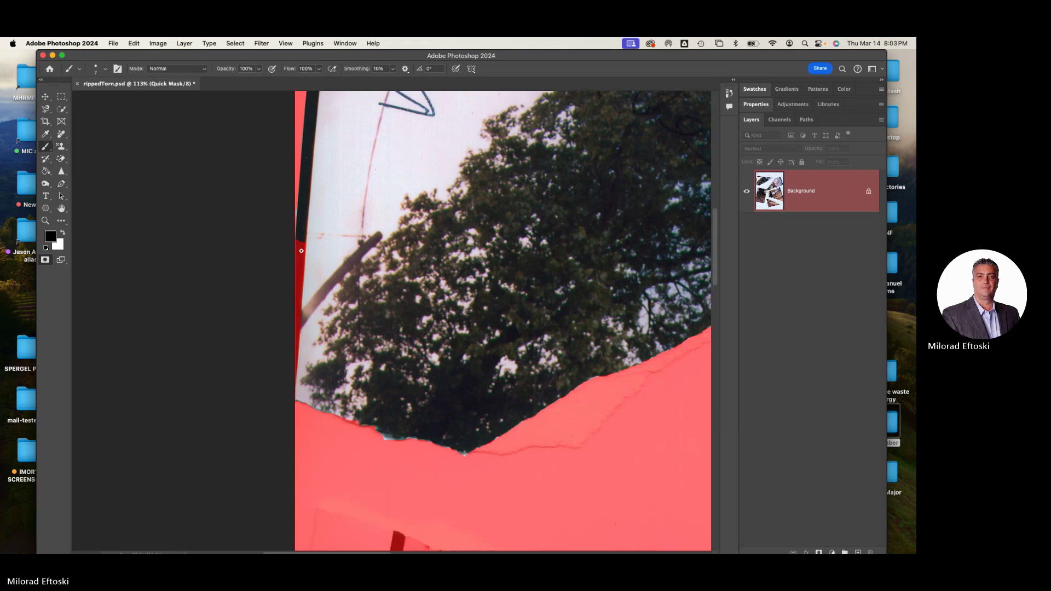
key(bracketright)
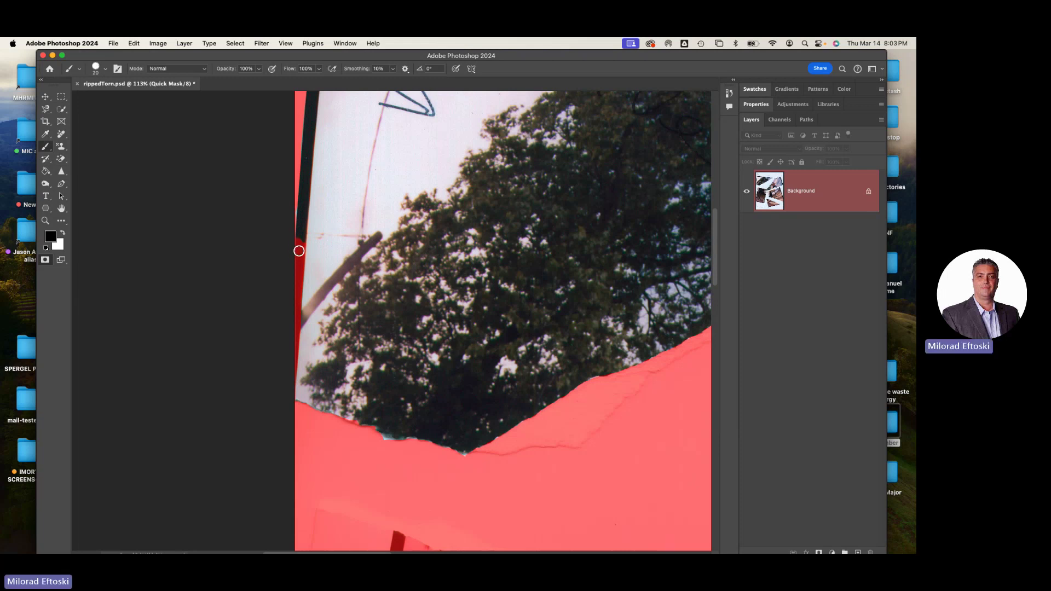
drag(298, 249, 301, 239)
key(x)
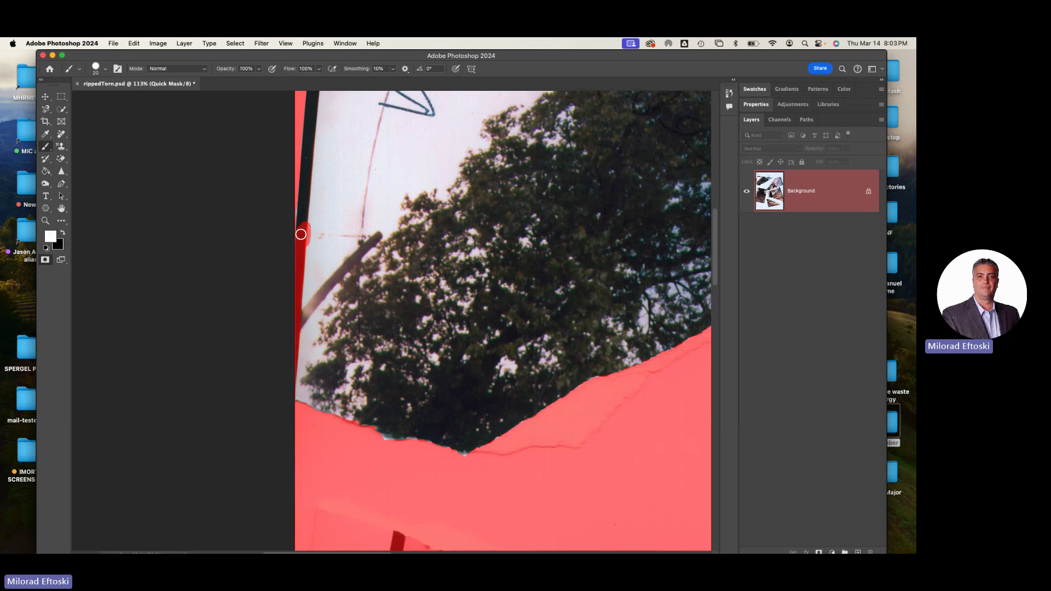
mouse_move(300, 225)
mouse_down()
mouse_move(304, 262)
mouse_move(308, 253)
mouse_move(294, 371)
mouse_move(302, 227)
mouse_move(290, 279)
mouse_up()
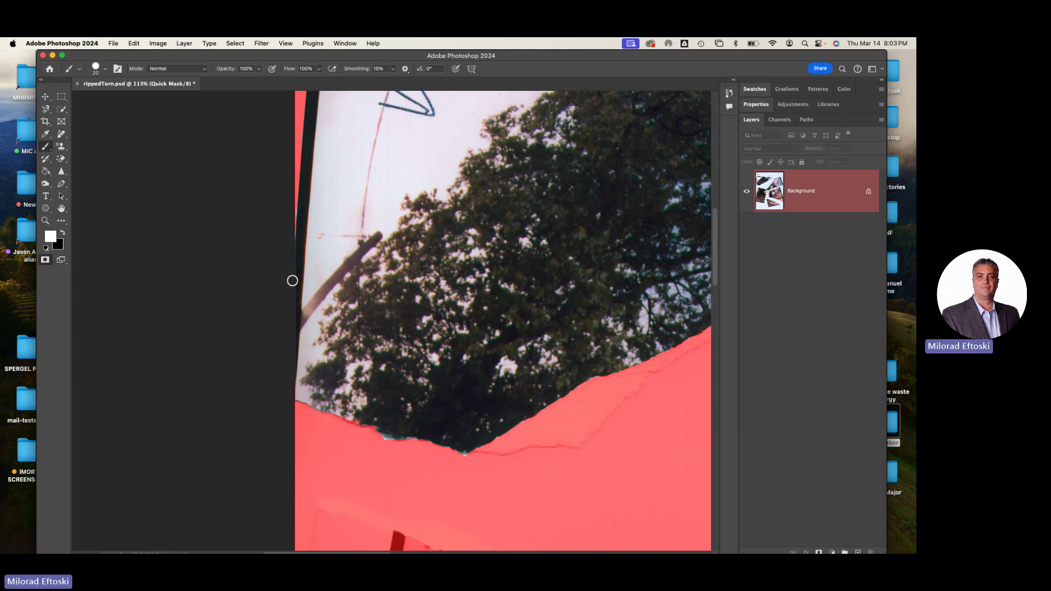
Clean up the mask along the tree's lower edge, fit the image, and exit Quick Mask.
drag(403, 427, 346, 415)
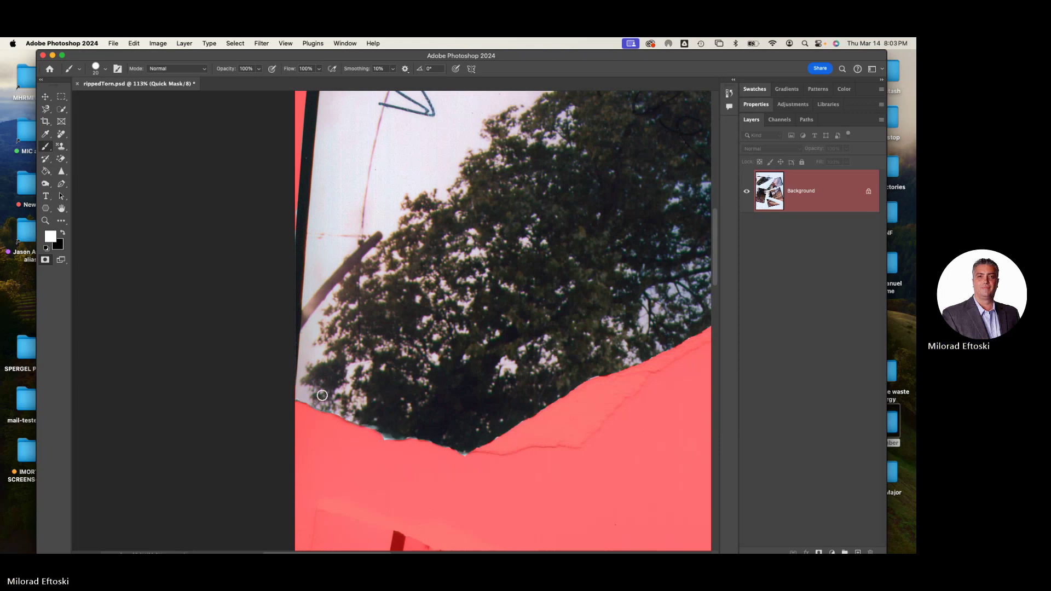
drag(475, 393, 297, 420)
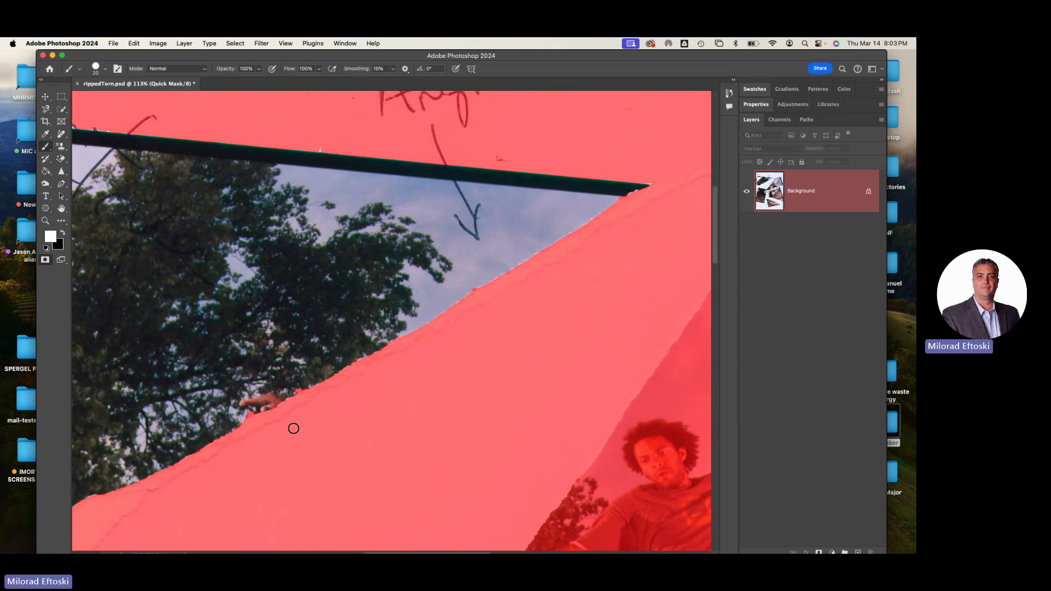
key(super+0)
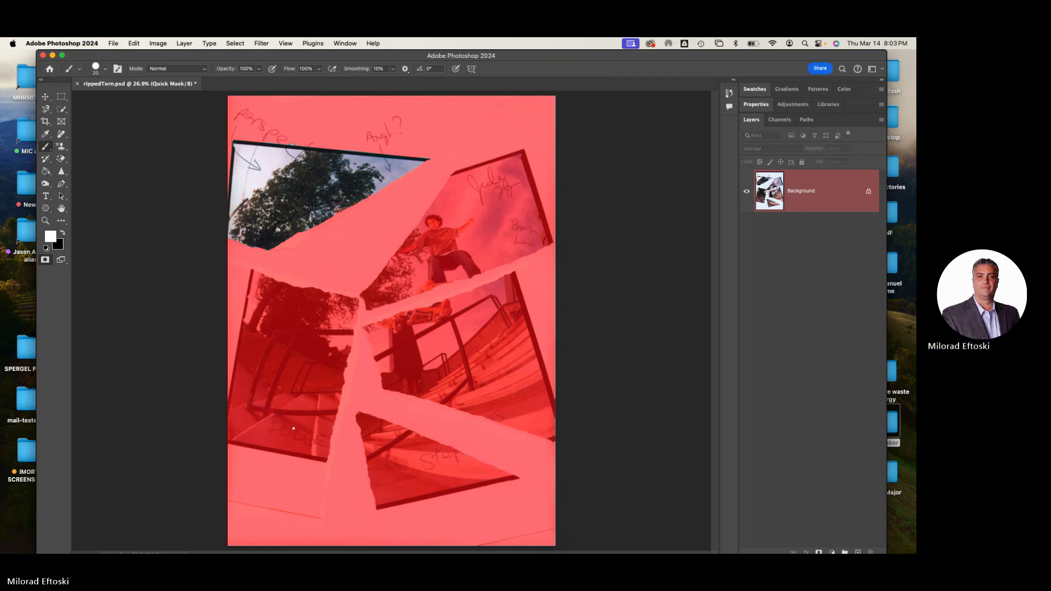
key(q)
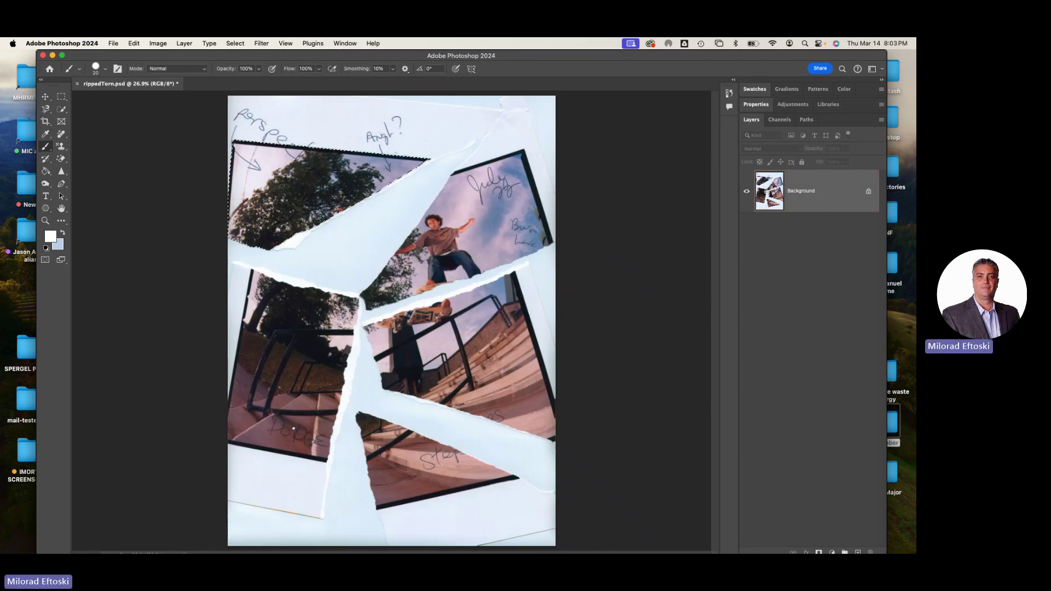
Copy the selected tree piece onto a new layer and hide Background to inspect it.
key(q)
key(q)
key(ctrl+j)
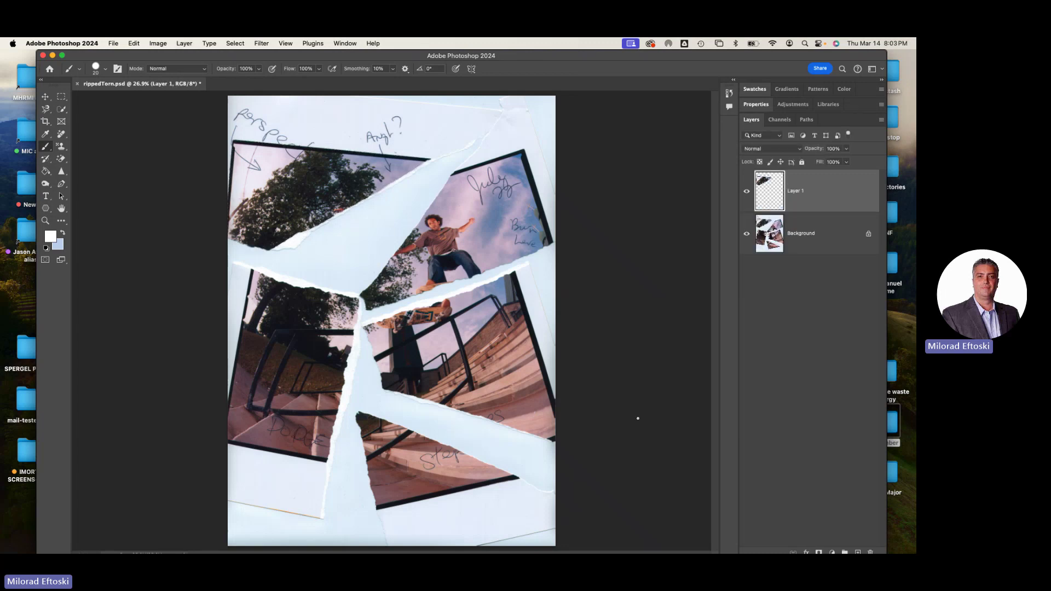
click(746, 233)
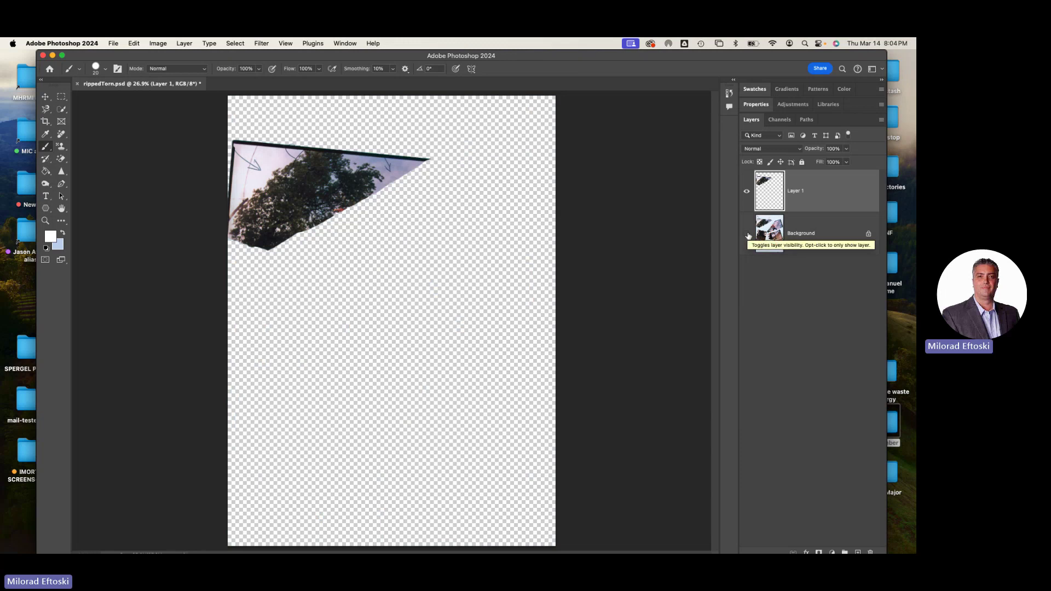
click(748, 235)
click(747, 234)
click(747, 235)
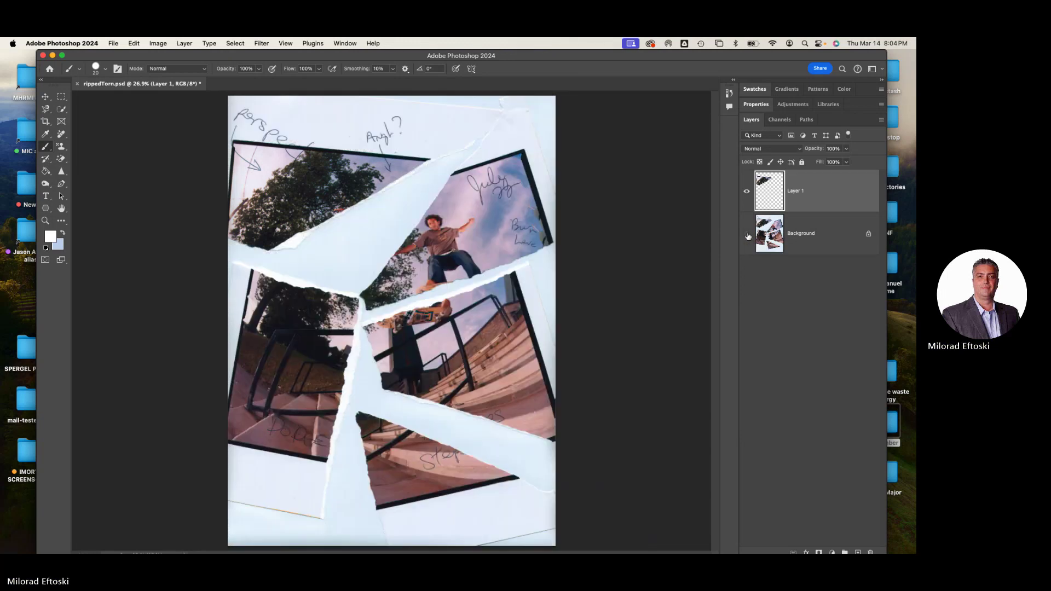
click(748, 235)
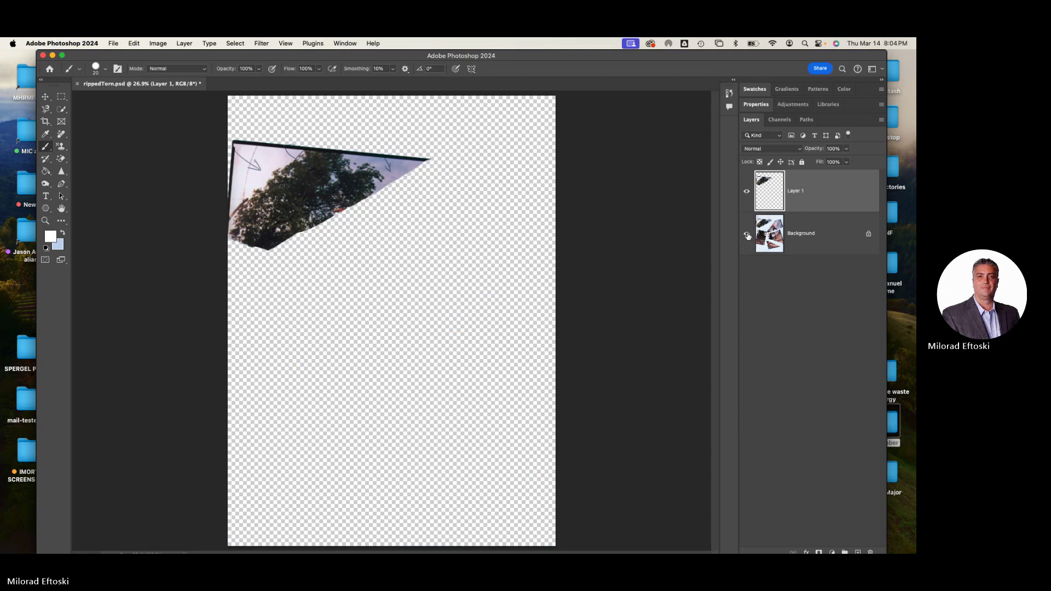
click(748, 235)
click(748, 235)
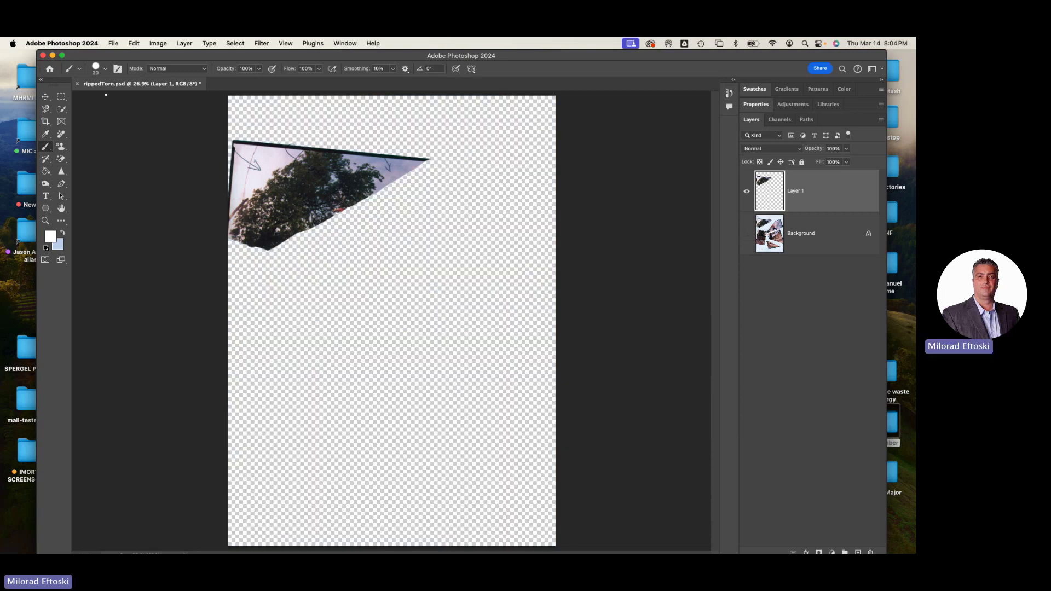
Move the tree piece into position and rename its layer topleft.
click(46, 96)
drag(290, 178, 339, 186)
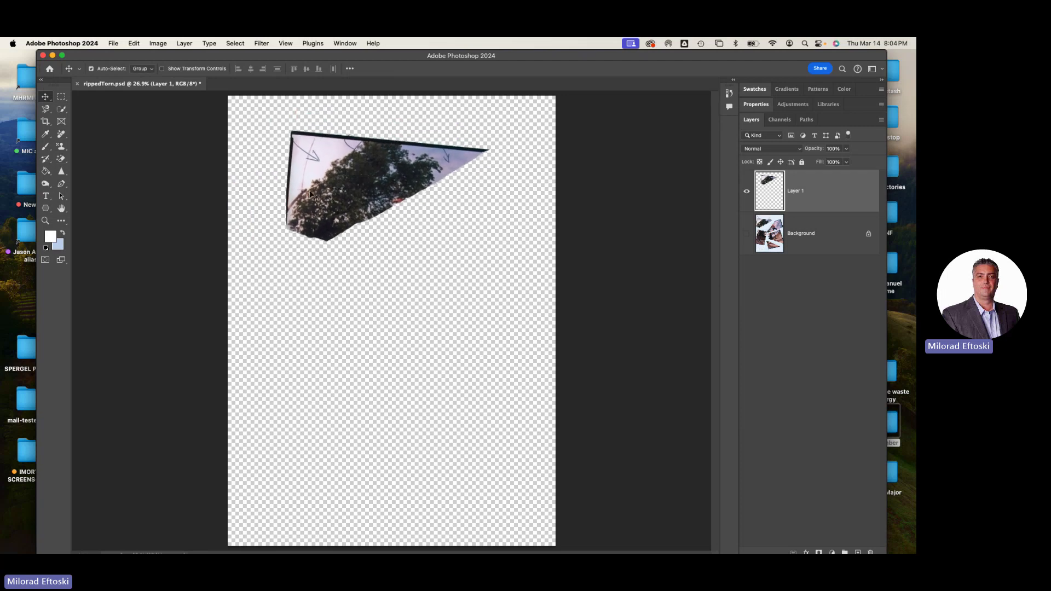
double_click(796, 191)
text(tornP)
key(Return)
drag(397, 184, 365, 180)
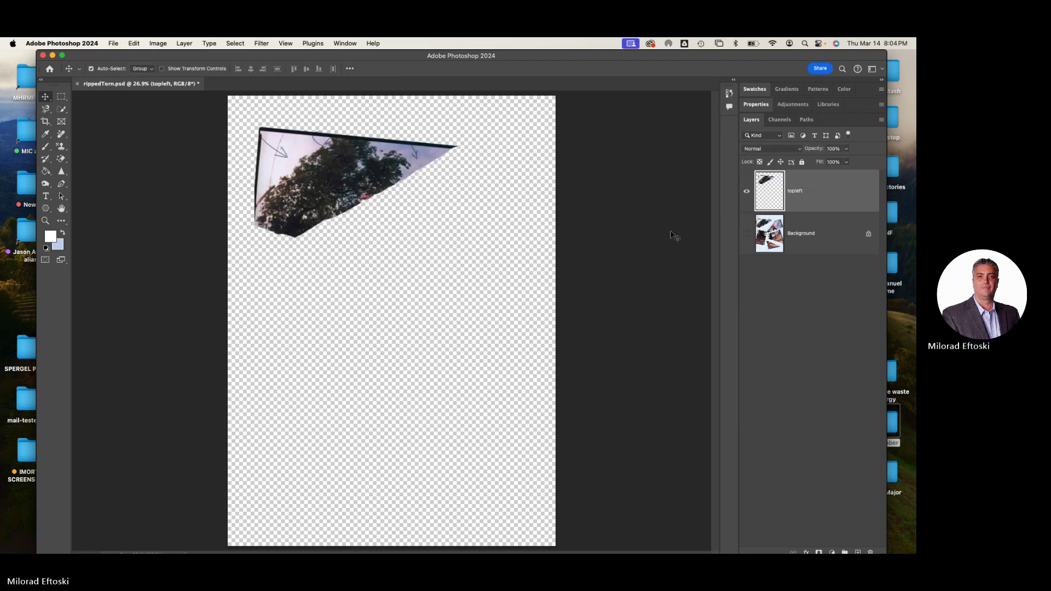
Hide topleft and make the Background collage visible and active.
click(746, 191)
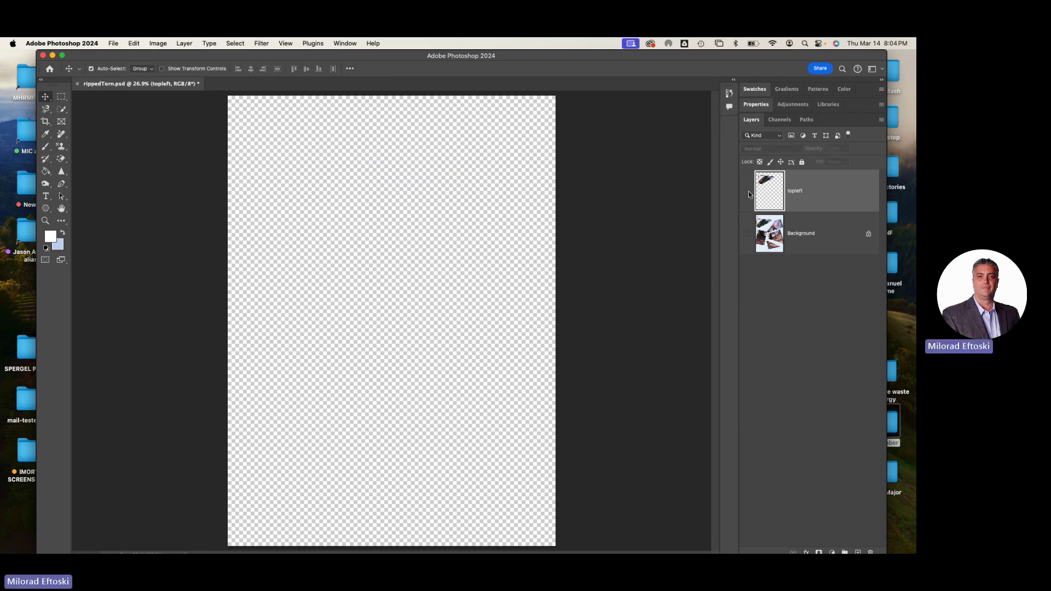
click(747, 234)
click(794, 234)
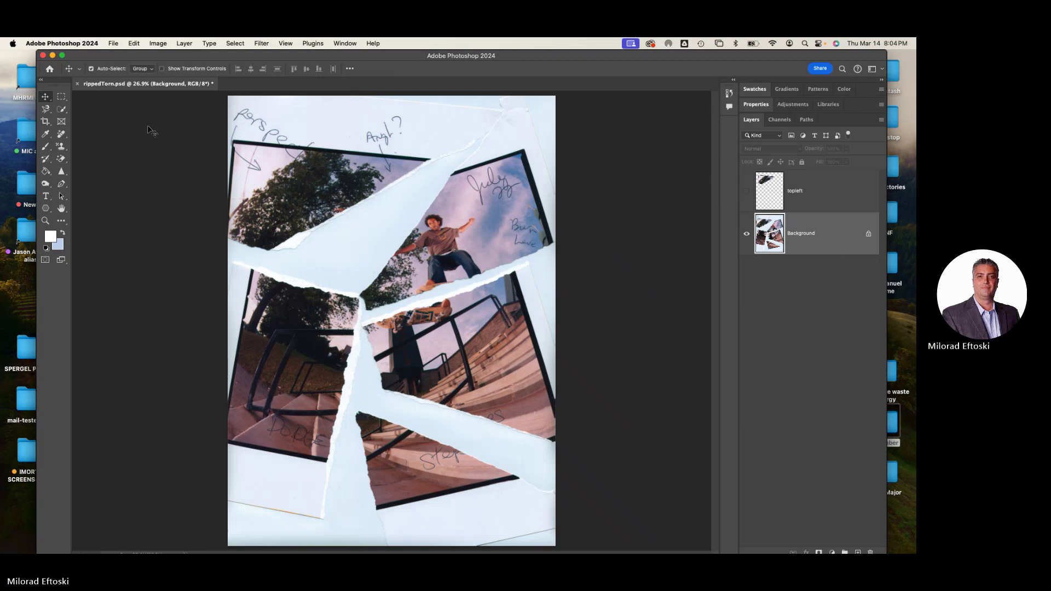
Quick-select the skater photo piece, subtracting the excess along its right edge.
click(61, 109)
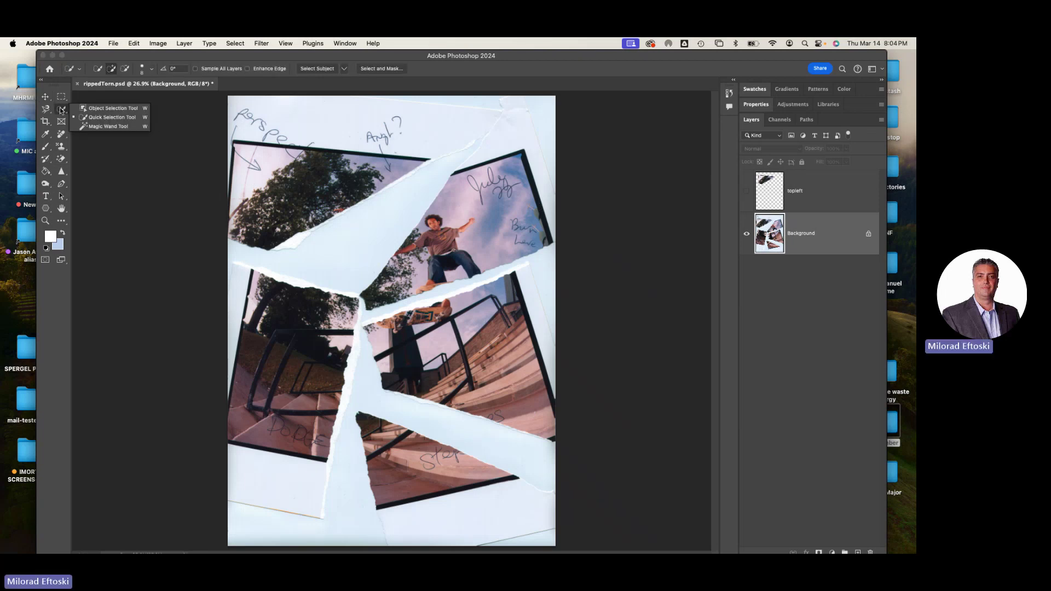
click(100, 118)
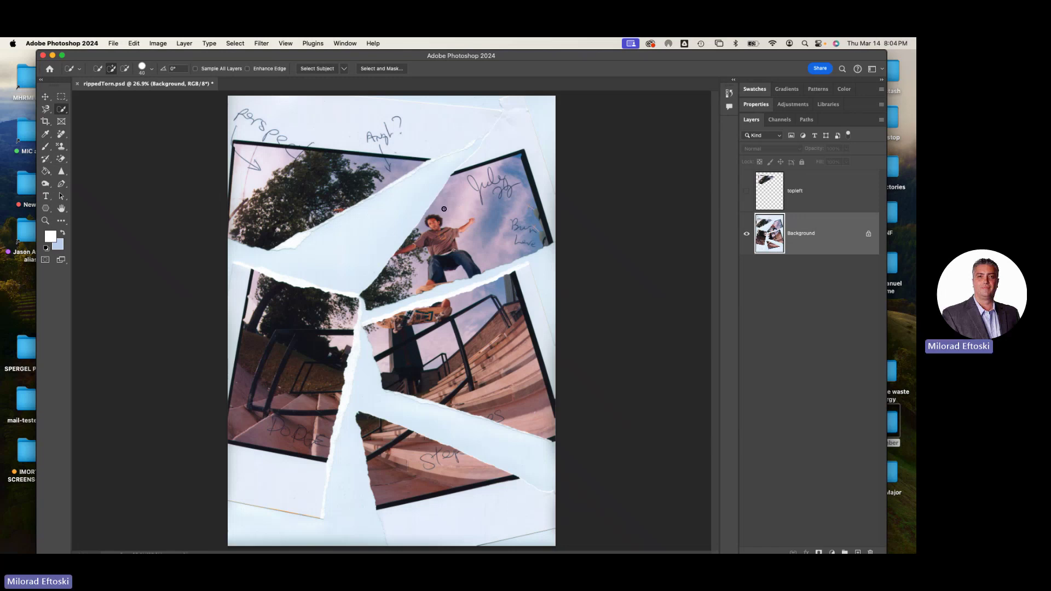
key(bracketright)
key(bracketright)
key(bracketright)
mouse_move(443, 212)
mouse_down()
mouse_move(458, 185)
mouse_move(472, 216)
mouse_move(519, 159)
mouse_move(528, 175)
mouse_move(449, 232)
mouse_move(470, 222)
mouse_move(461, 243)
mouse_move(377, 296)
mouse_up()
key(alt)
mouse_move(561, 227)
mouse_down()
mouse_move(543, 145)
mouse_move(542, 164)
mouse_move(537, 156)
mouse_up()
Check the skater selection in Quick Mask, then copy it onto new Layer 1.
key(q)
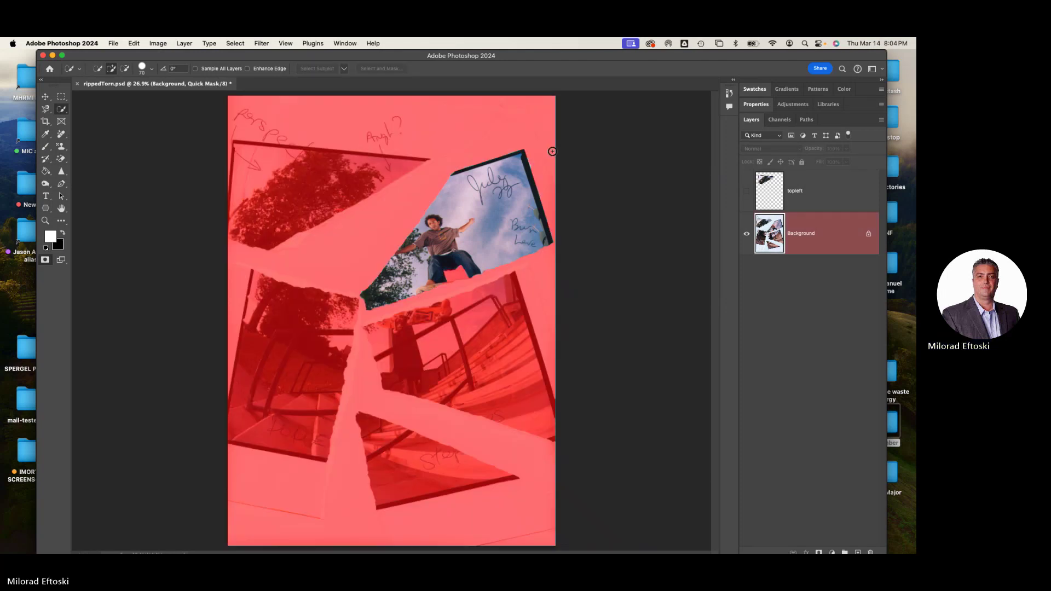
key(q)
key(q)
key(q)
key(q)
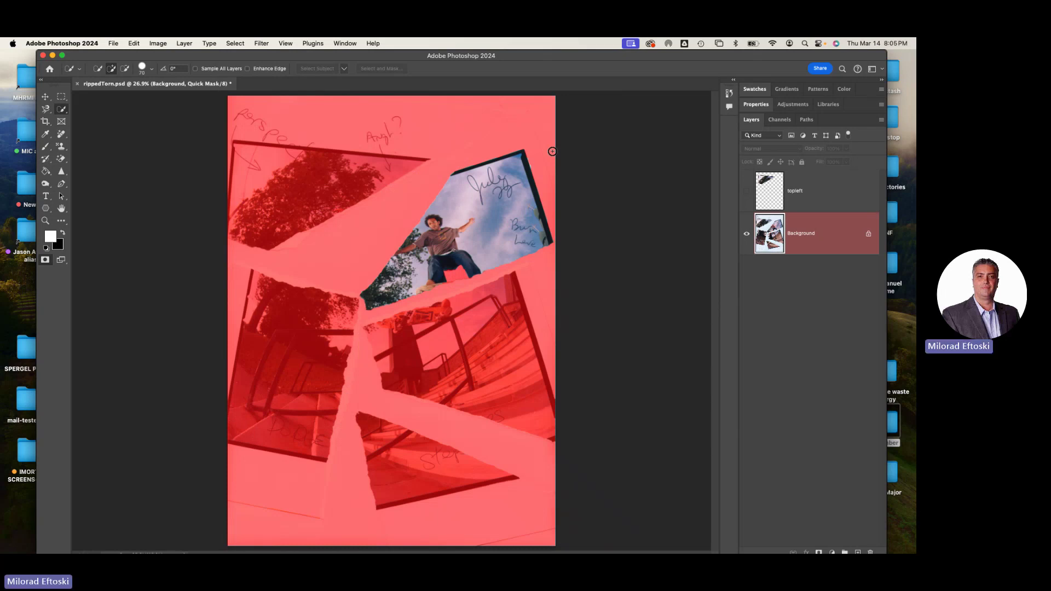
key(q)
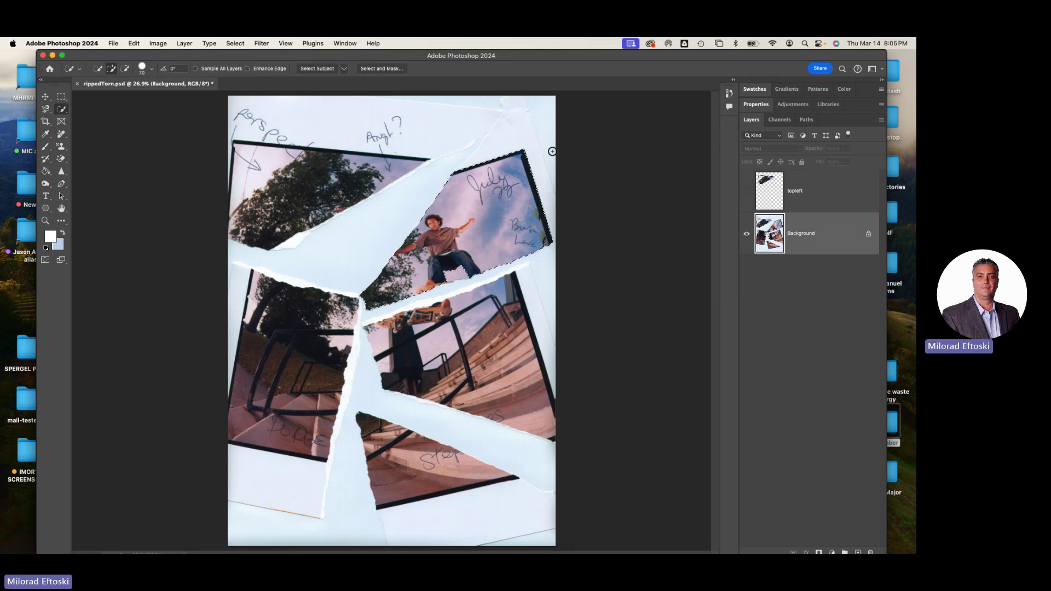
key(super+j)
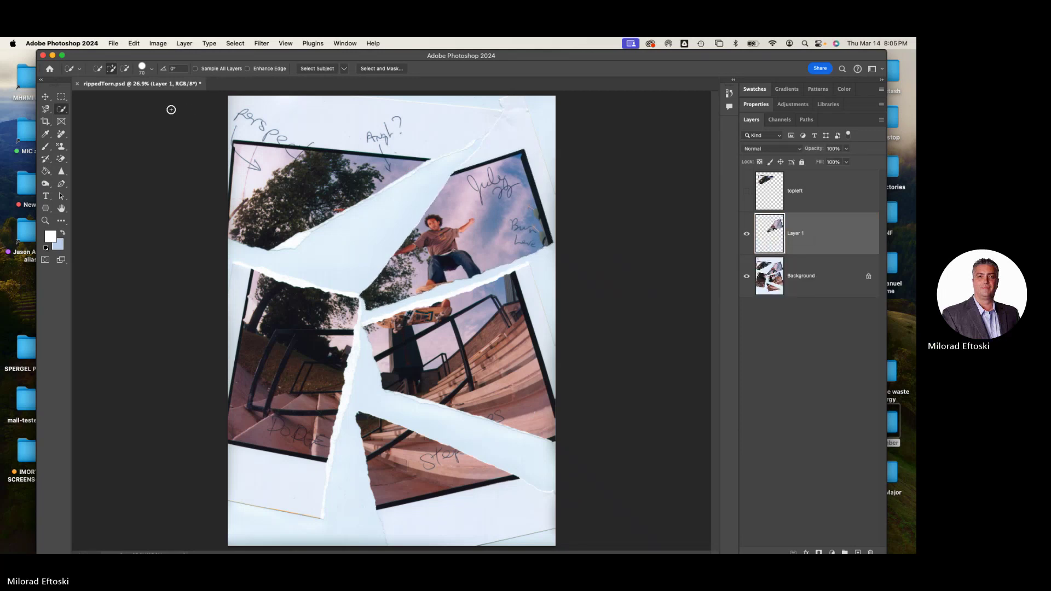
Hide Background, show topleft, and move the tree and skater pieces to the canvas top.
click(45, 96)
drag(467, 244, 471, 181)
click(746, 278)
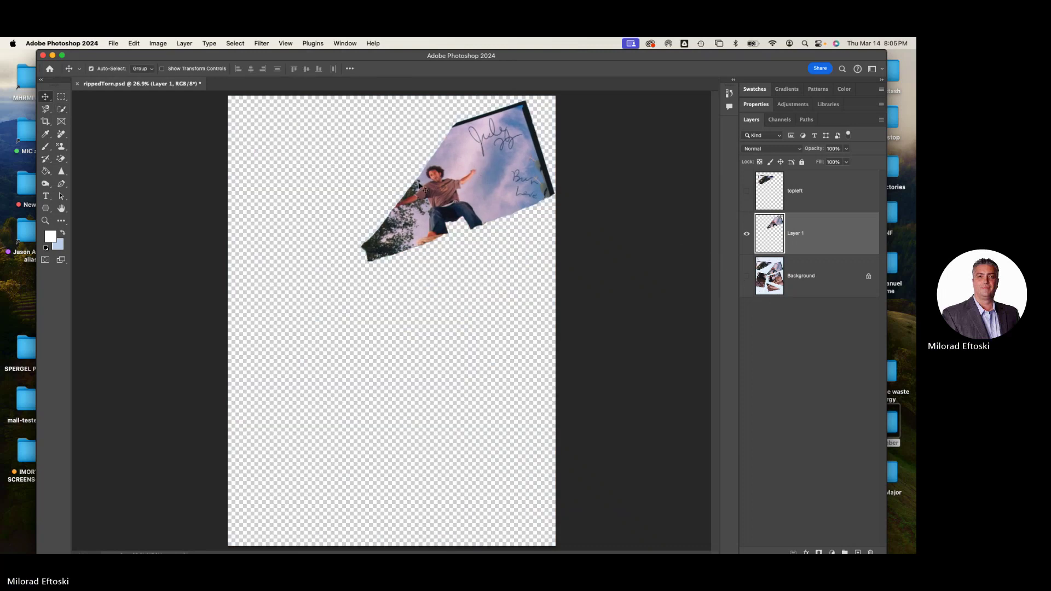
click(747, 191)
drag(365, 172, 357, 151)
drag(467, 174, 491, 174)
drag(339, 136, 334, 134)
Rotate the topleft tree piece about -4.8° and nudge it up-left.
key(super+t)
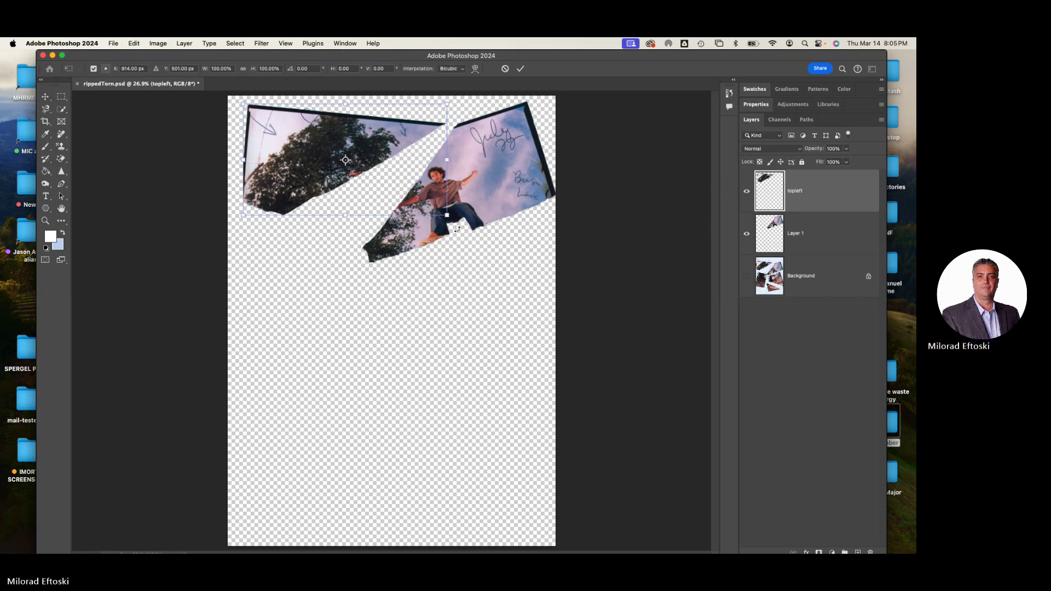
drag(459, 231, 464, 222)
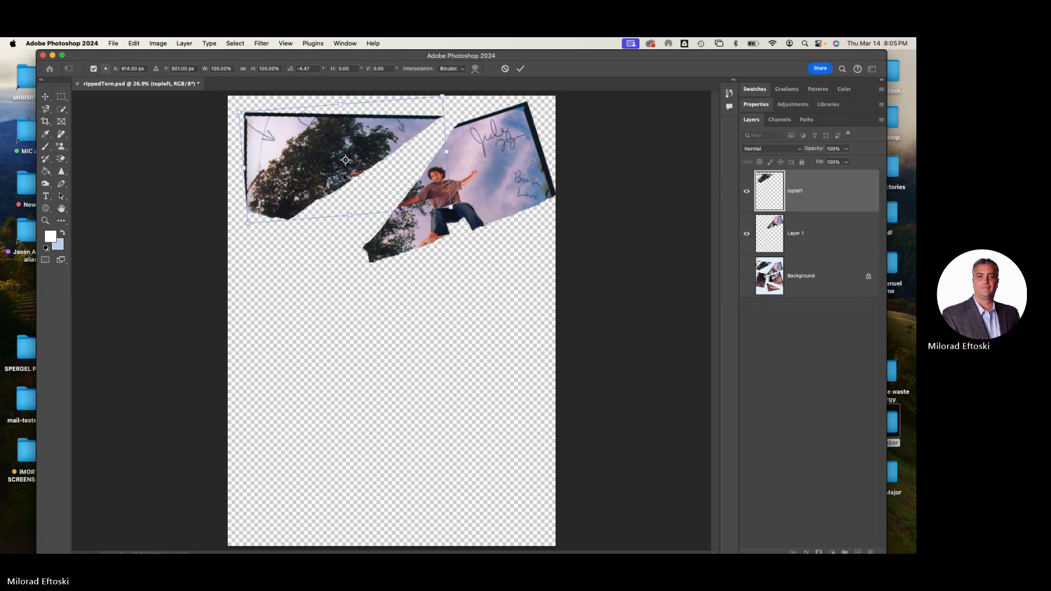
drag(354, 172, 351, 167)
key(Return)
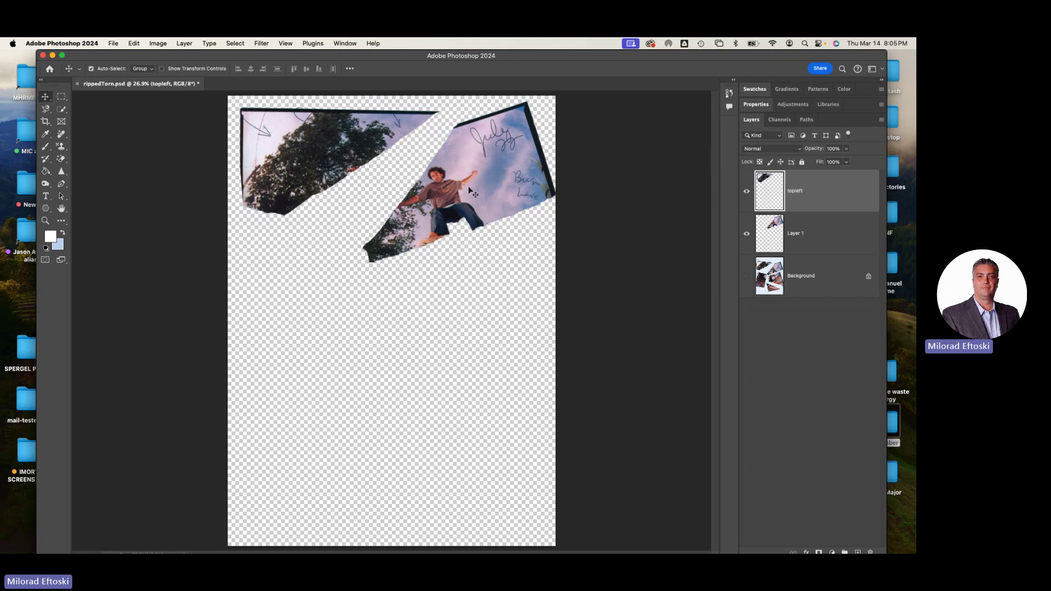
Fine-tune both pieces' positions so the skater piece sits snug beside the tree piece.
mouse_move(468, 186)
mouse_down()
mouse_move(448, 175)
mouse_move(451, 184)
mouse_up()
drag(319, 167, 314, 174)
click(436, 177)
drag(436, 177, 429, 178)
key(t)
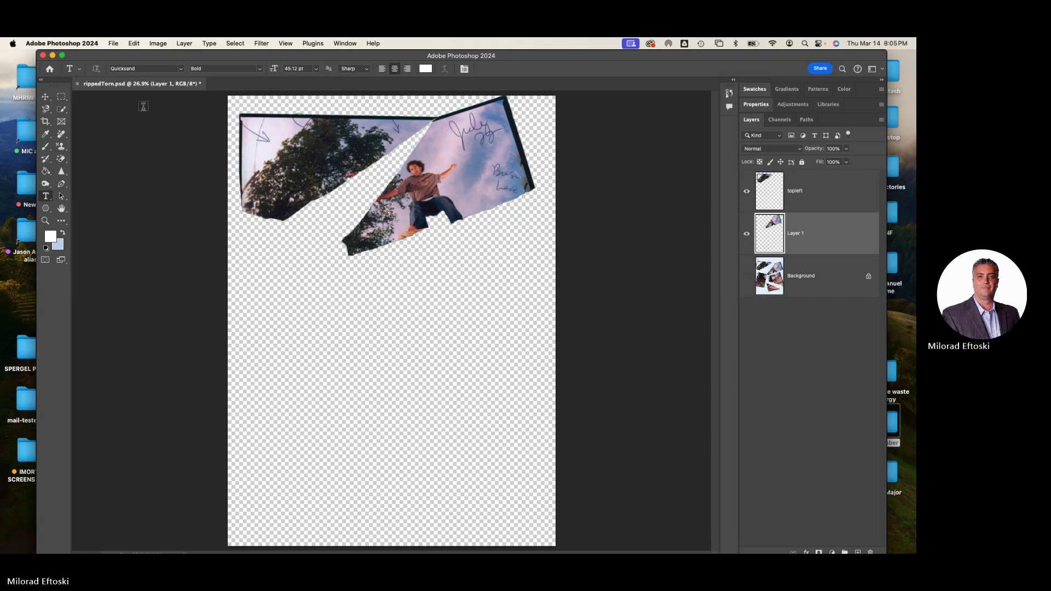
click(46, 98)
key(super+t)
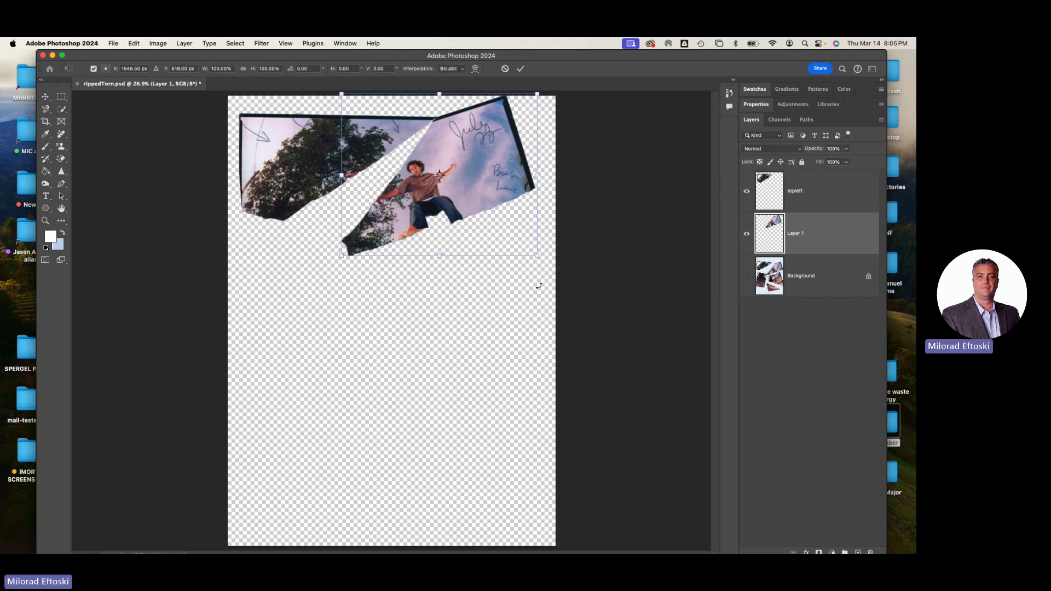
Rotate the skater piece about 4° clockwise.
mouse_move(536, 286)
mouse_down()
mouse_move(517, 292)
mouse_move(542, 271)
mouse_up()
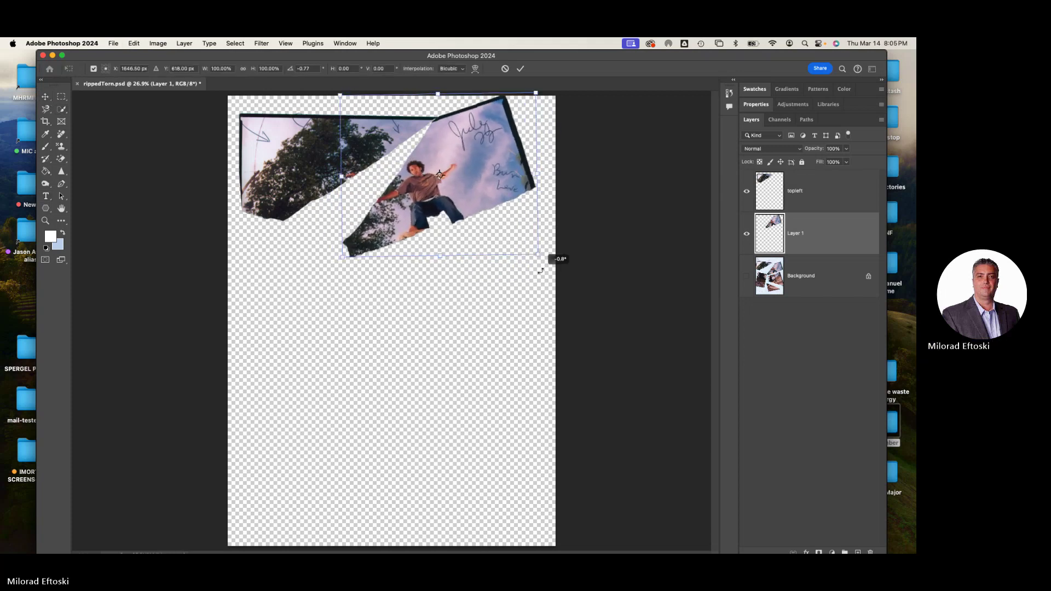
key(Return)
scroll(424, 143, up, 5)
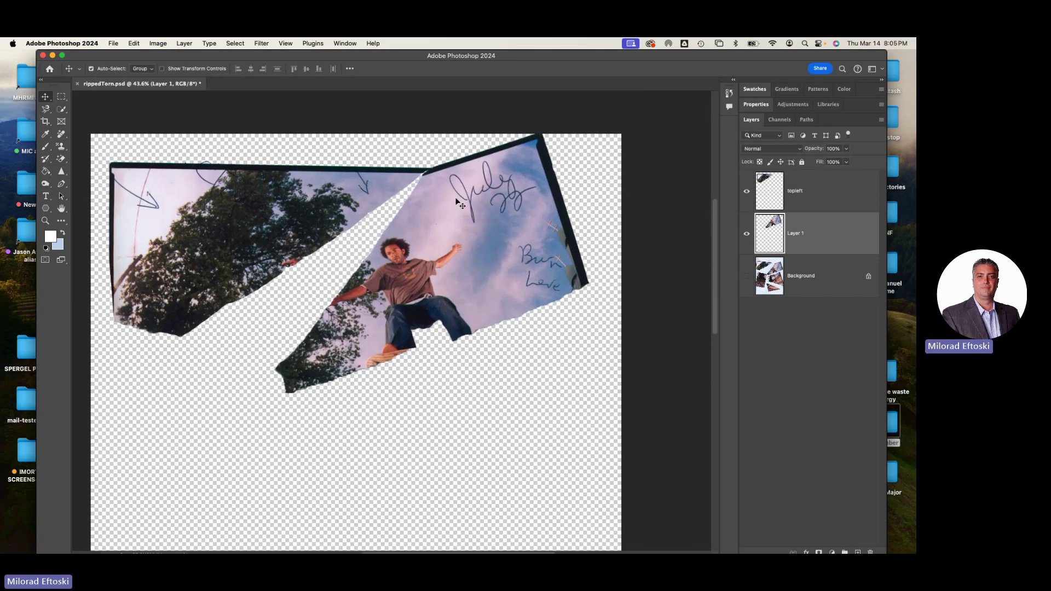
Pivot the skater piece on its torn edge, rotate it about 16° to meet the tree piece, then hide both pieces.
key(super+t)
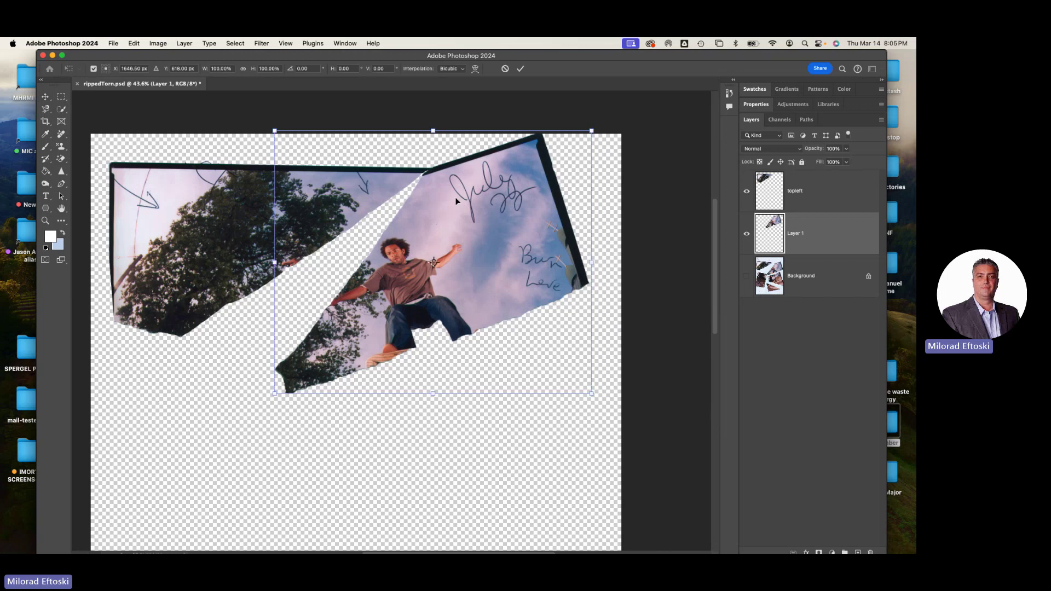
drag(433, 265, 425, 171)
drag(604, 403, 527, 476)
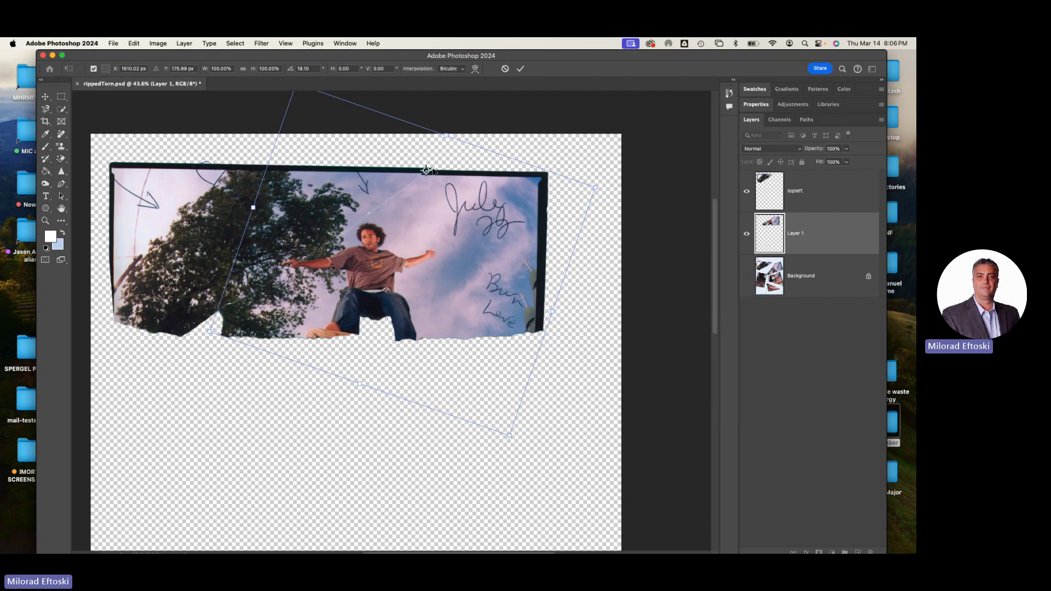
key(Return)
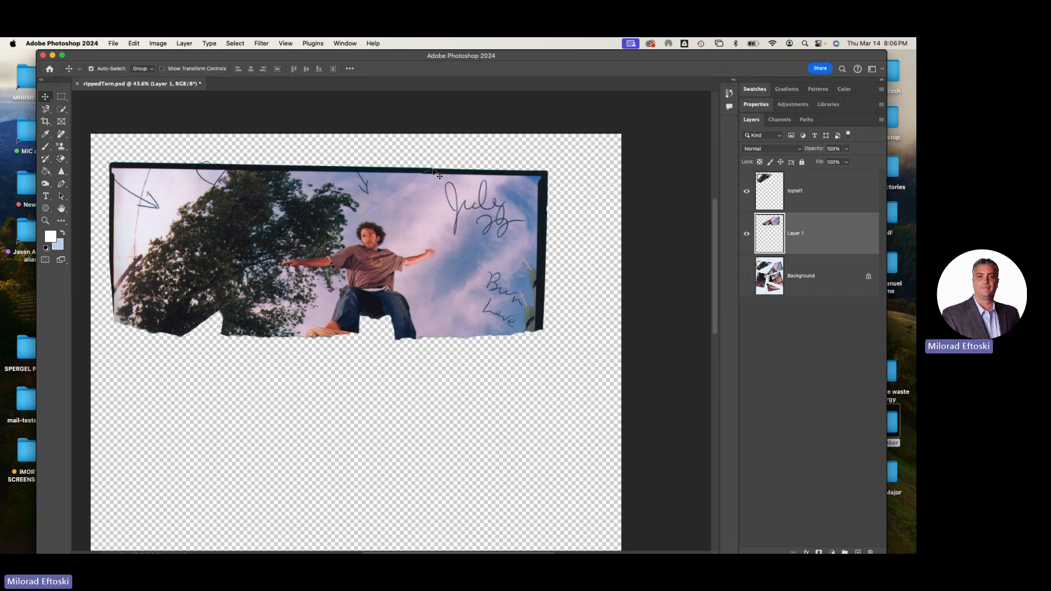
drag(747, 191, 745, 279)
Show Background, zoom out, and try Object Selection on the skateboard.
click(746, 276)
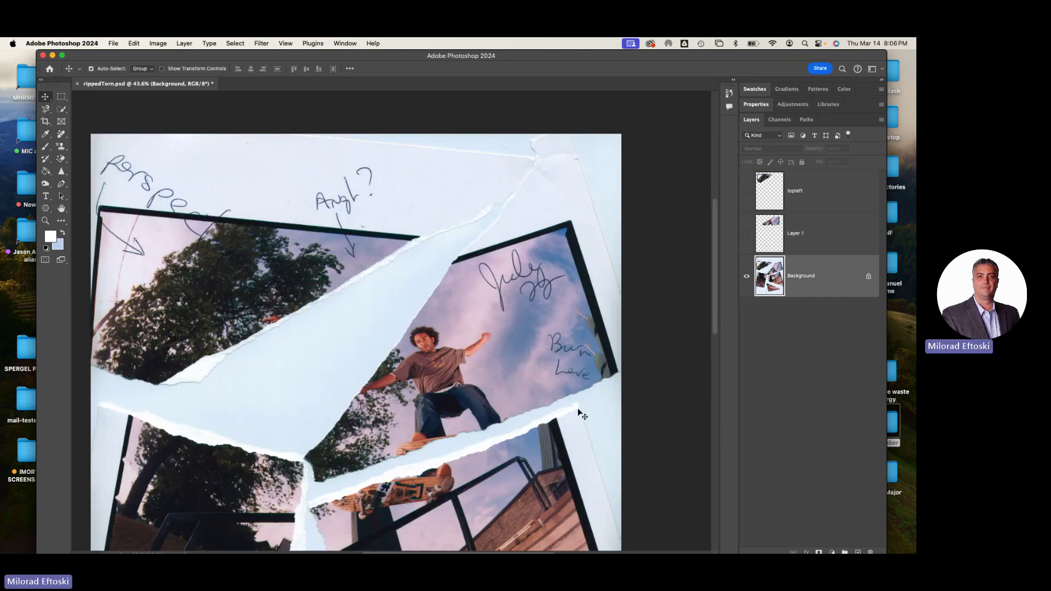
scroll(570, 298, down, 1)
scroll(571, 298, down, 5)
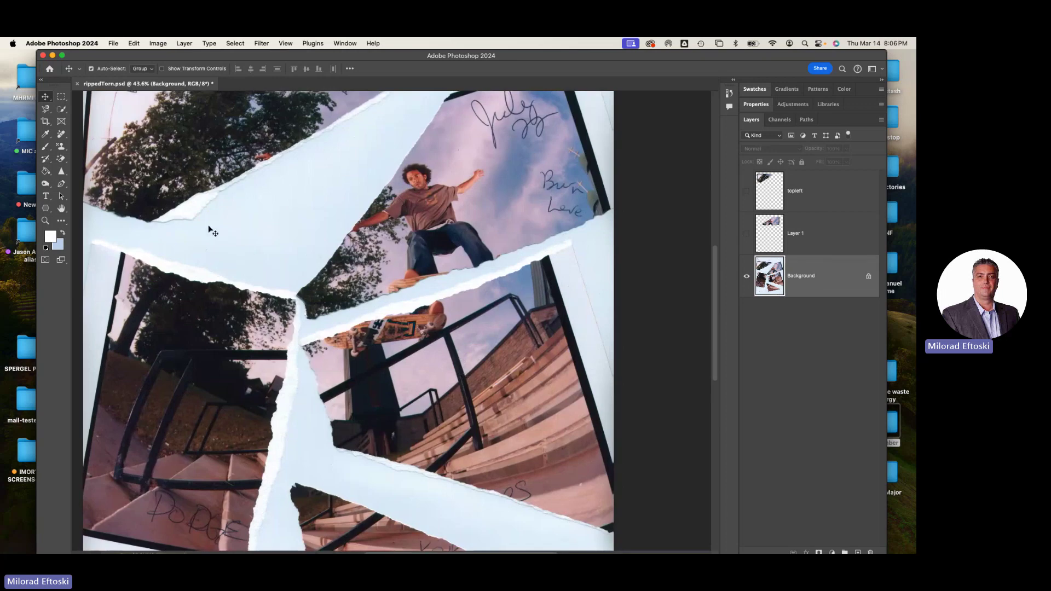
click(62, 109)
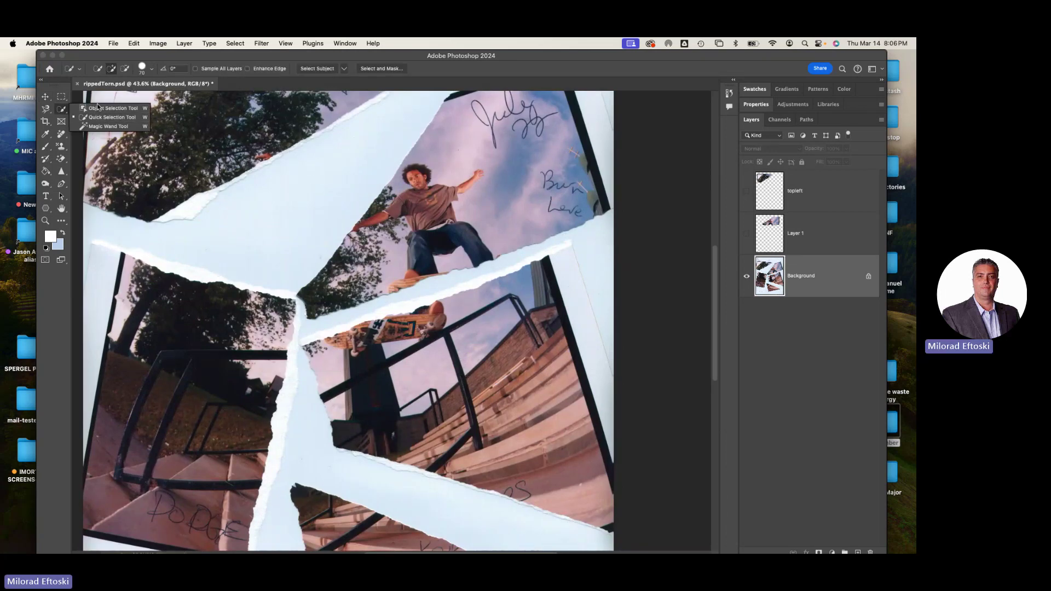
click(112, 108)
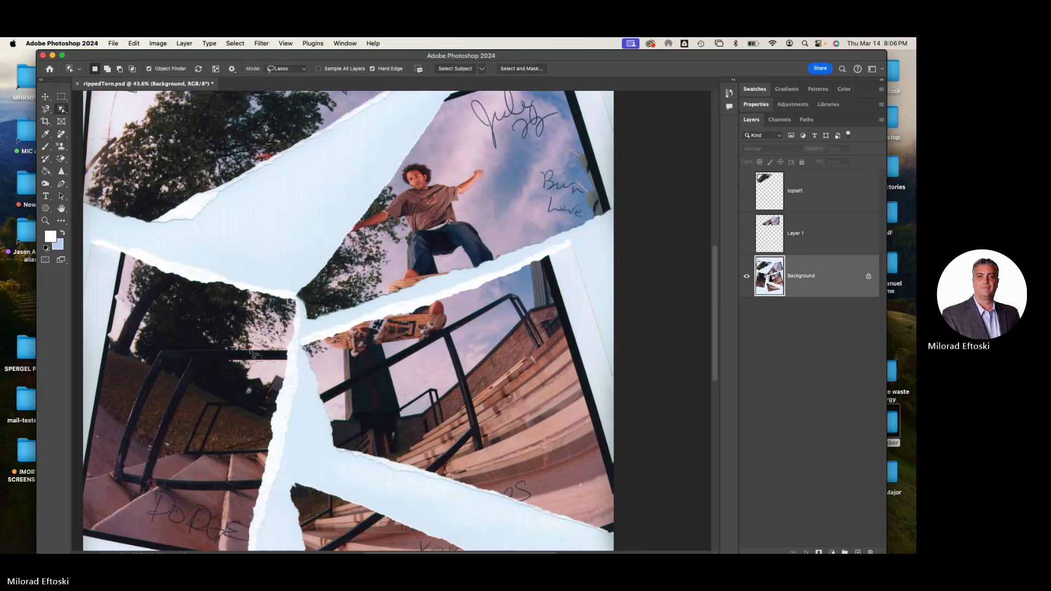
key(super+minus)
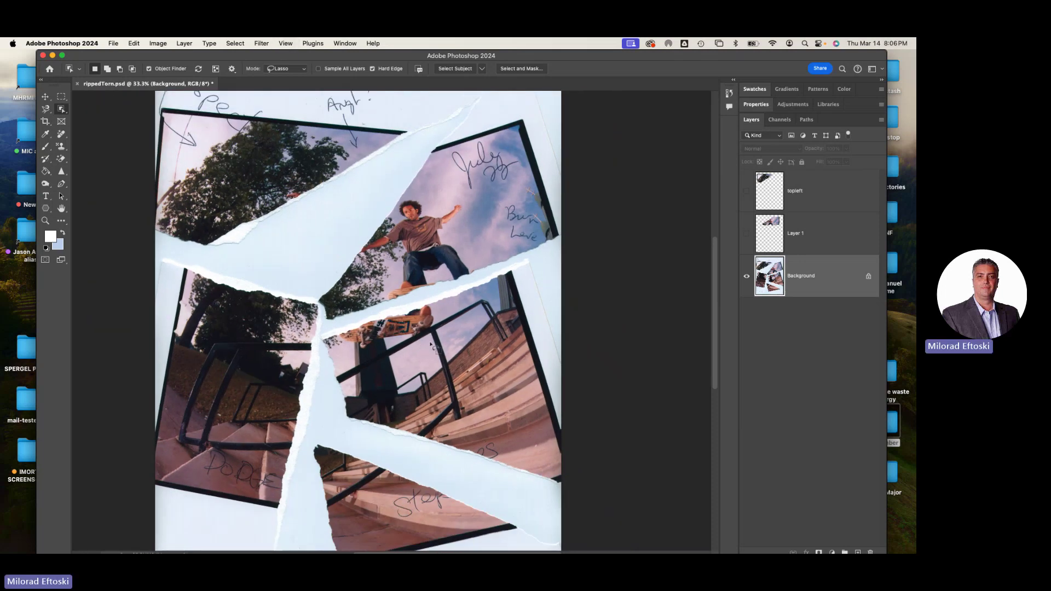
click(410, 331)
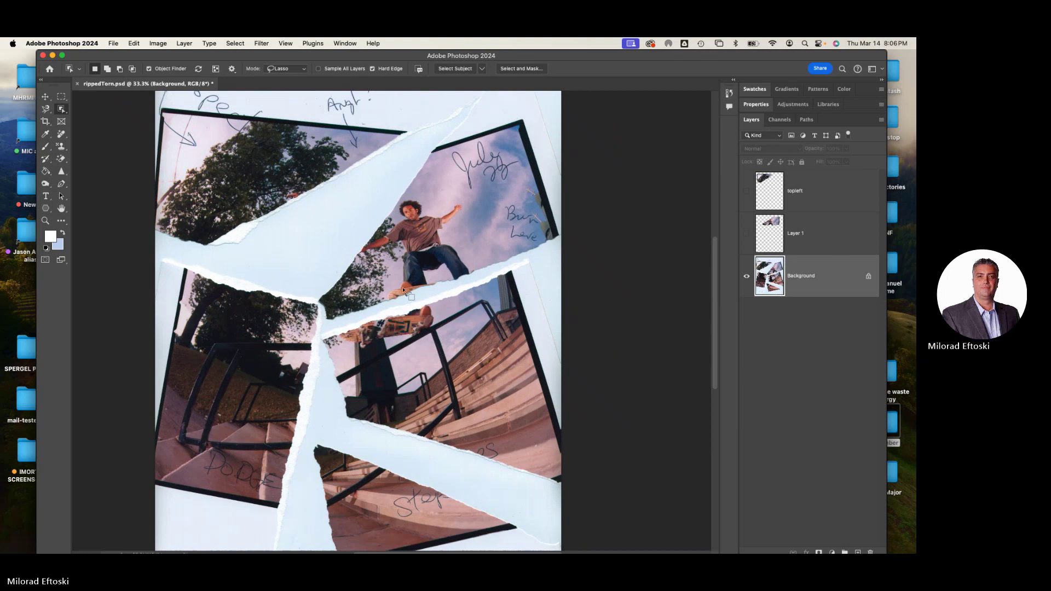
Quick-select the railing piece, check it in Quick Mask, and copy it onto Layer 2.
click(62, 111)
click(112, 118)
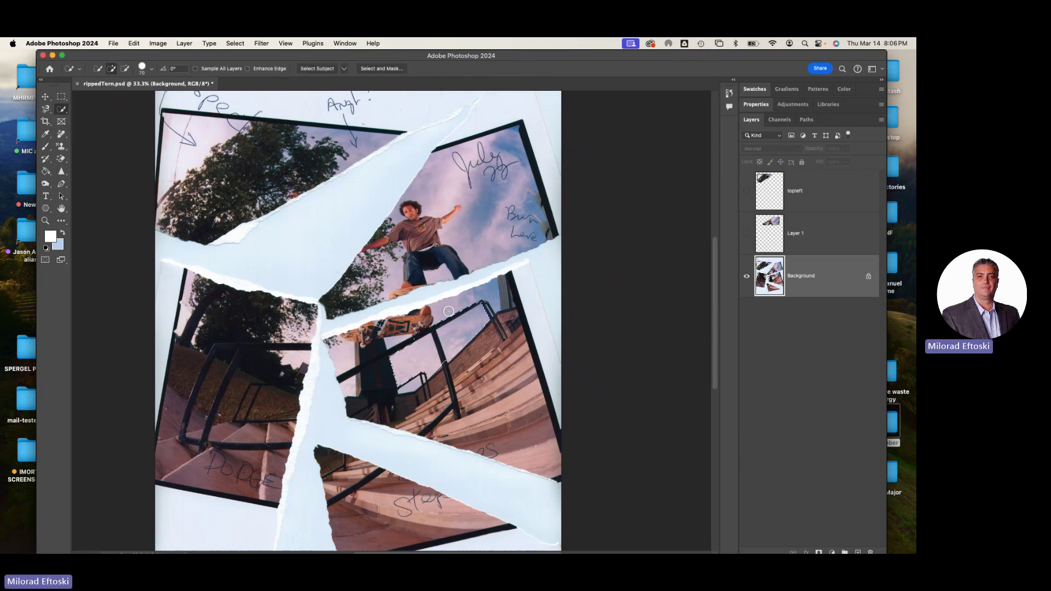
mouse_move(482, 301)
mouse_down()
mouse_move(473, 334)
mouse_move(500, 414)
mouse_move(527, 425)
mouse_move(558, 479)
mouse_up()
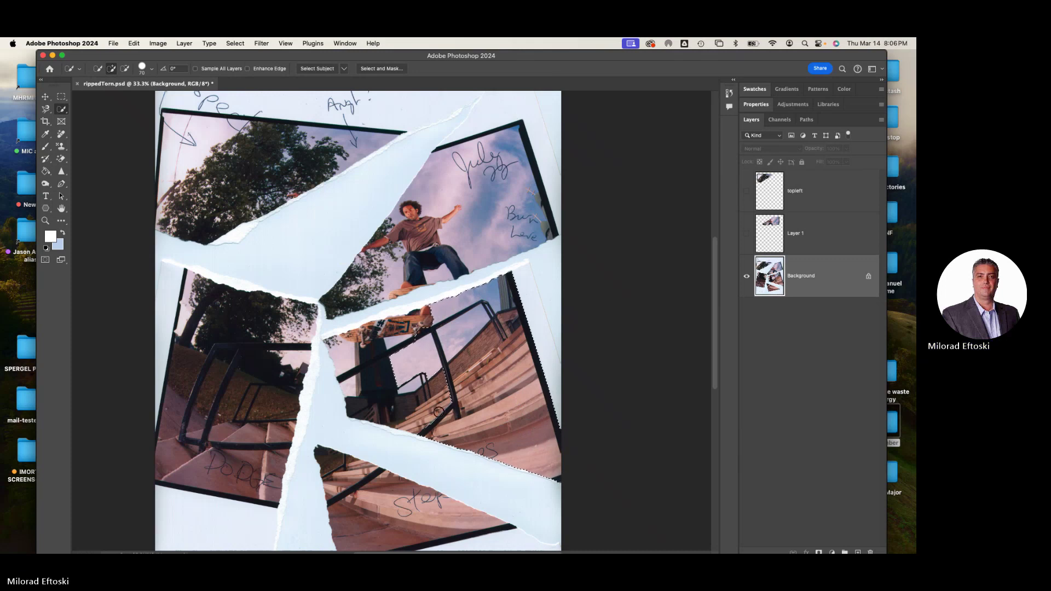
mouse_move(434, 413)
mouse_down()
mouse_move(364, 403)
mouse_move(340, 345)
mouse_move(391, 329)
mouse_up()
key(q)
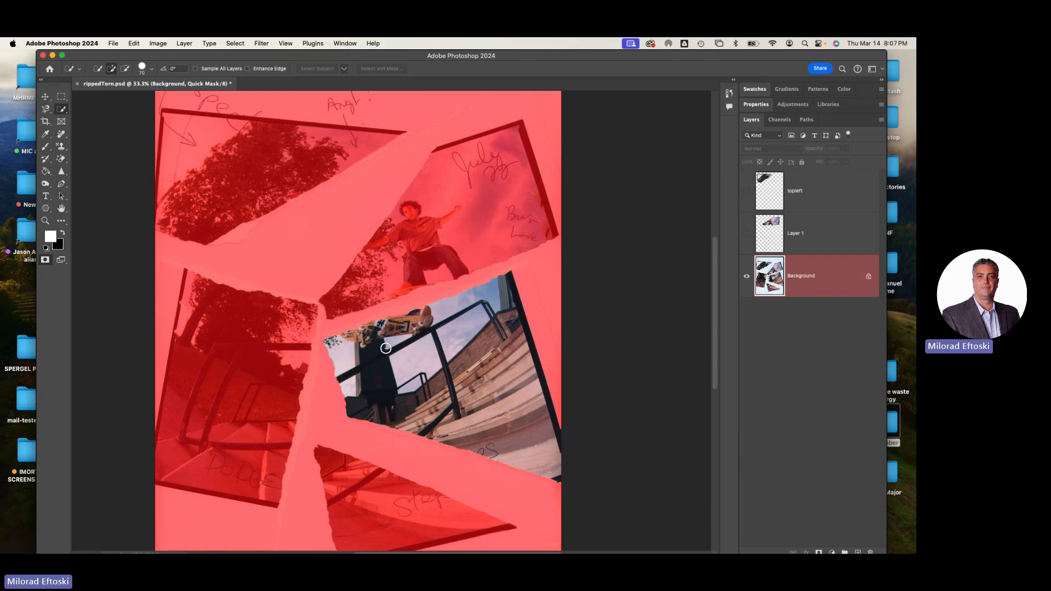
key(q)
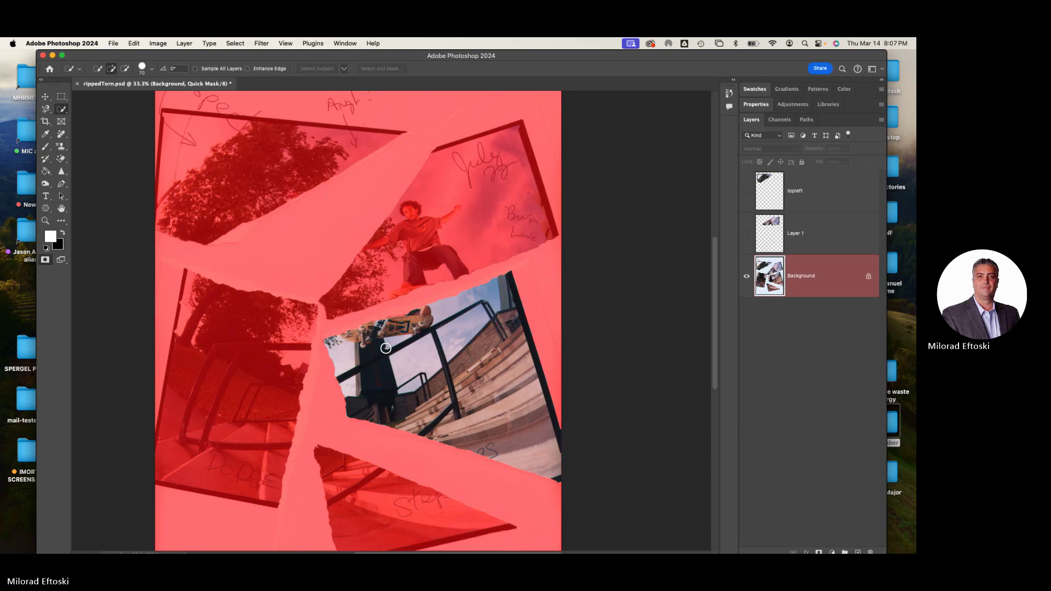
key(q)
key(q)
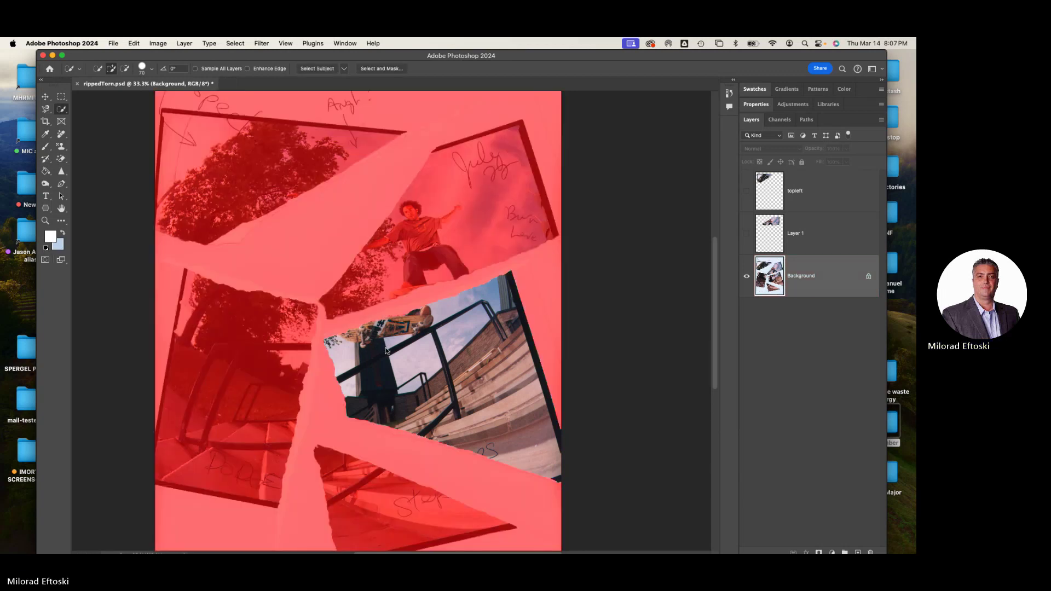
key(q)
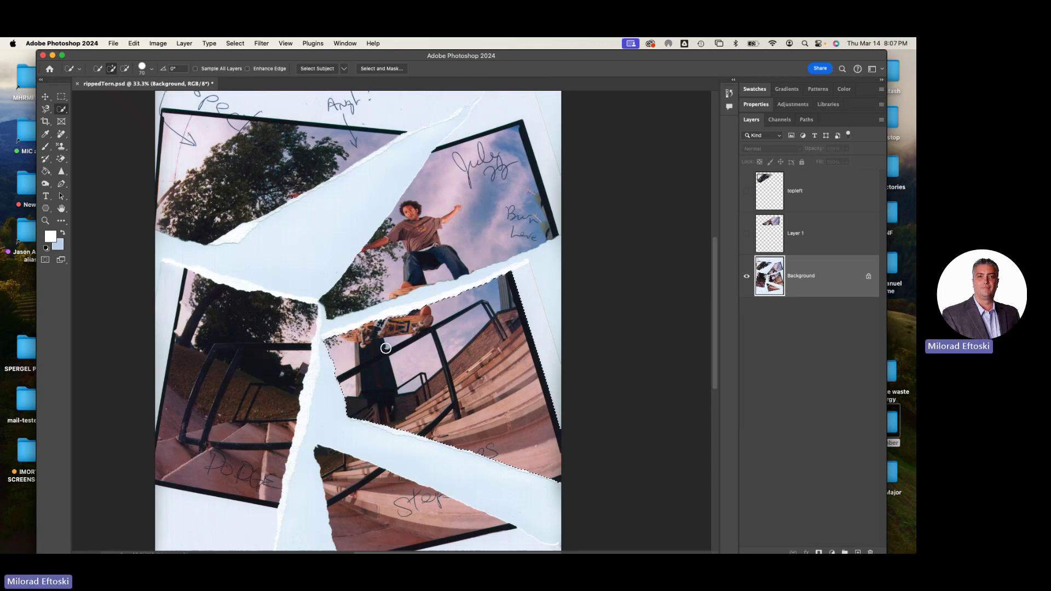
key(super+j)
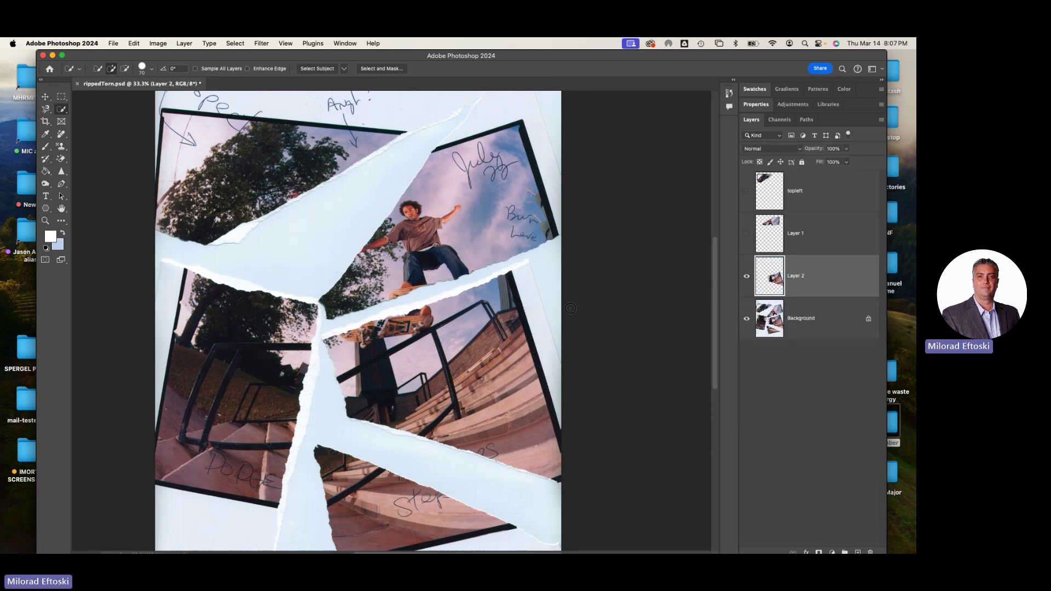
Hide Background, show topleft and Layer 1, and move the railing piece up.
click(746, 319)
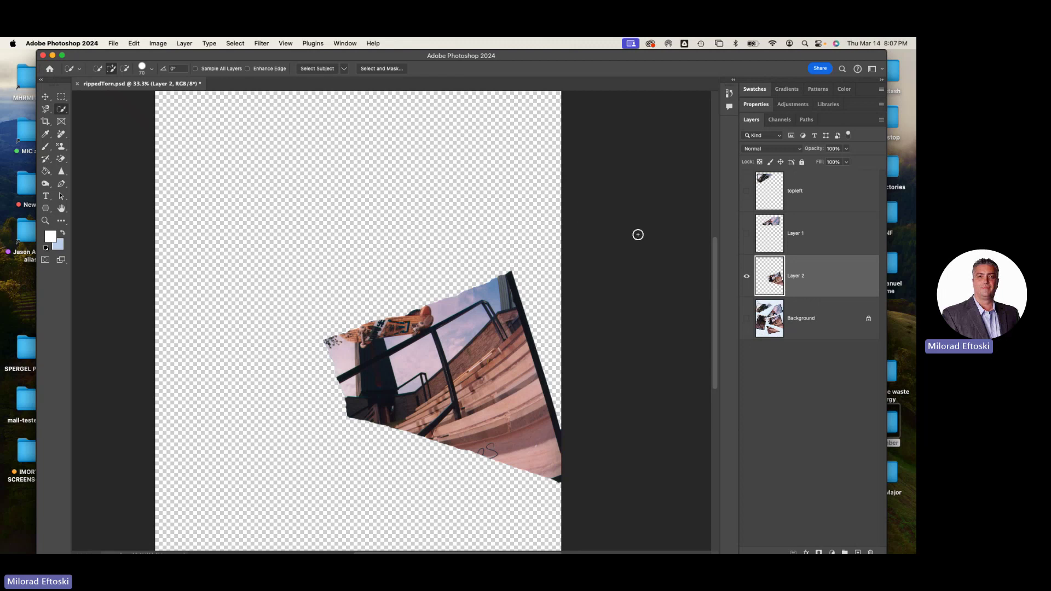
drag(746, 233, 746, 190)
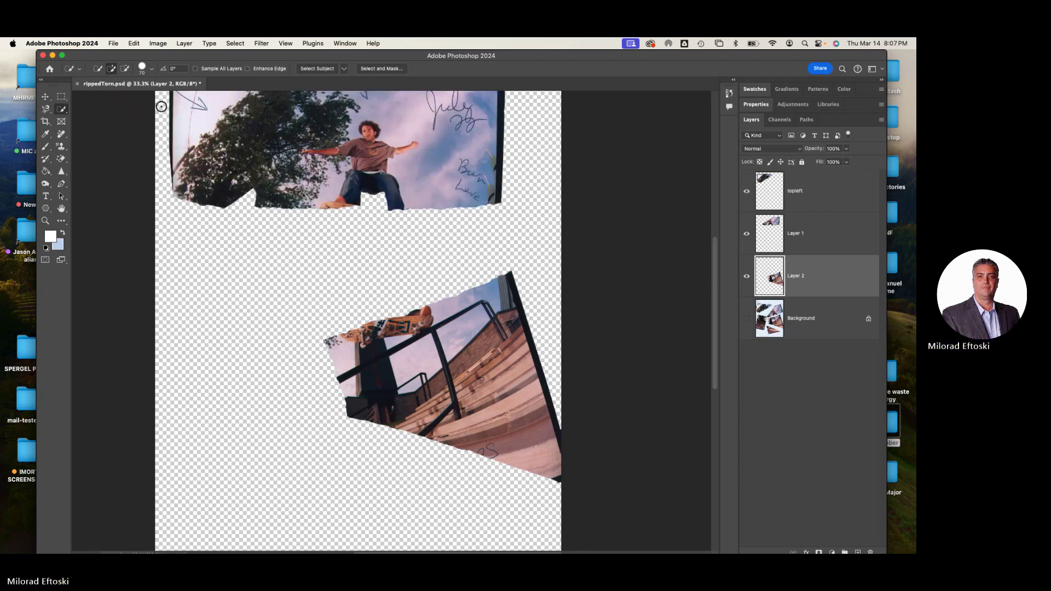
click(44, 96)
drag(442, 330, 431, 262)
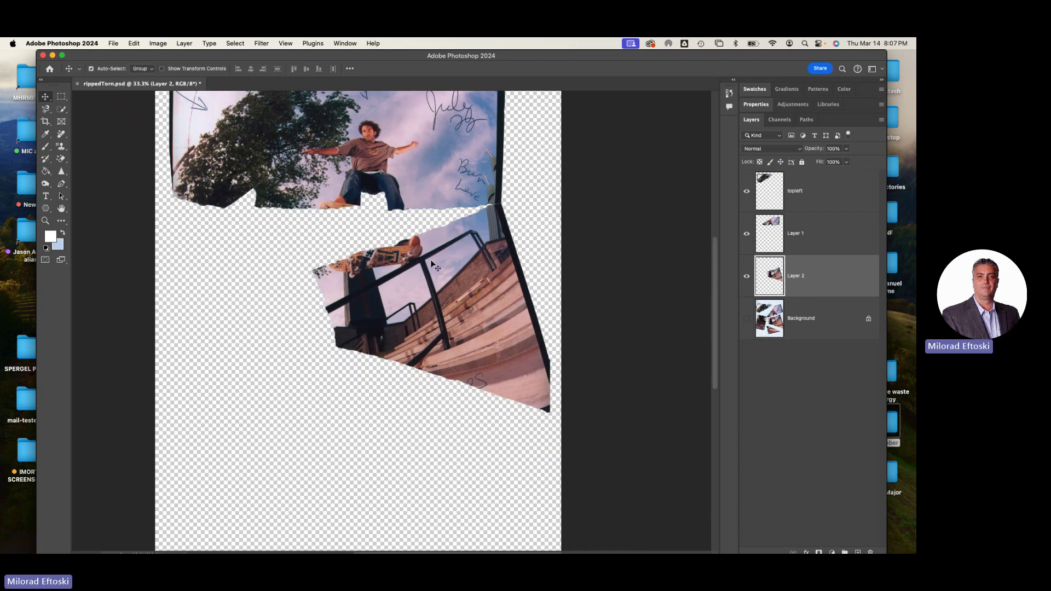
Rotate the railing piece about 18° around its top-right corner, then hide Layer 2.
key(super+t)
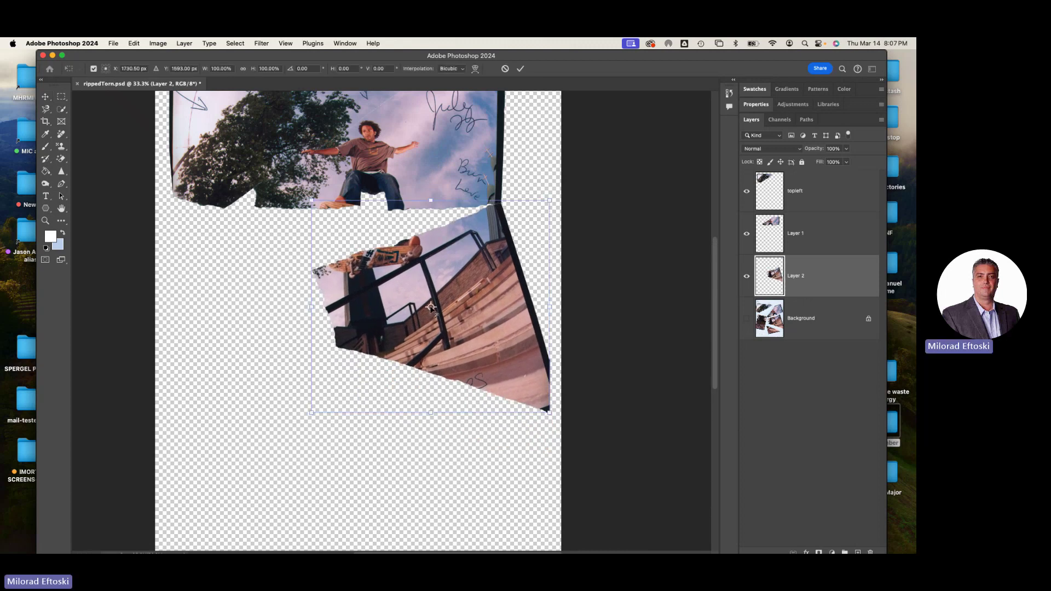
drag(472, 232, 496, 206)
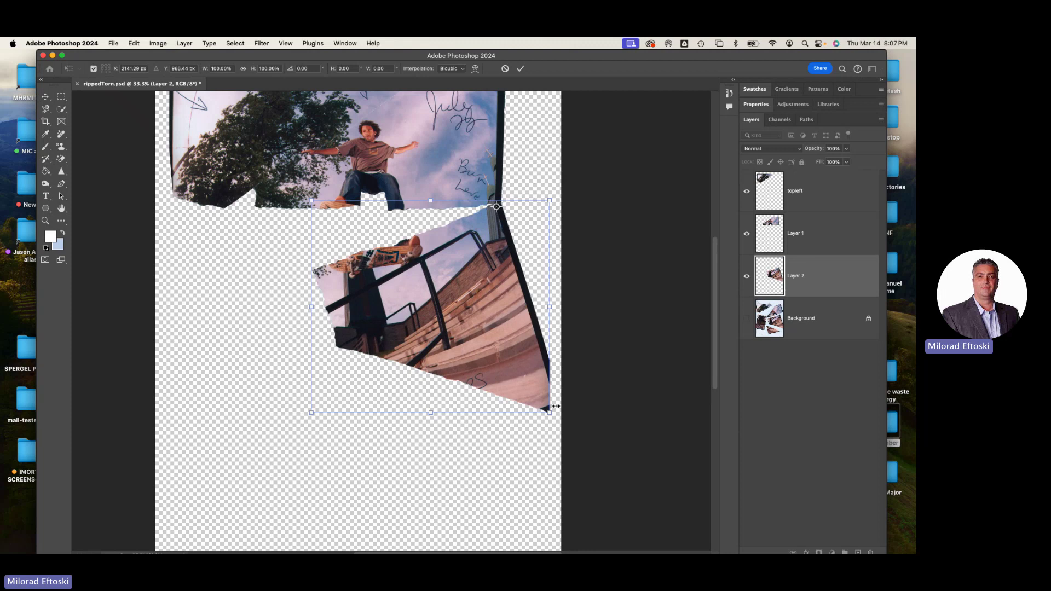
drag(554, 424, 479, 458)
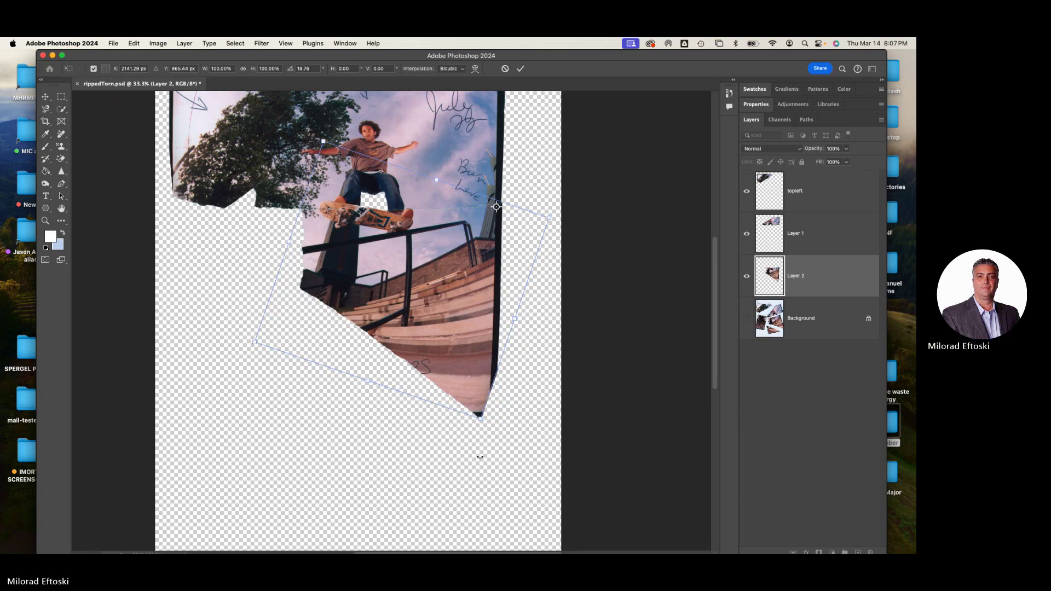
key(Return)
drag(429, 300, 464, 357)
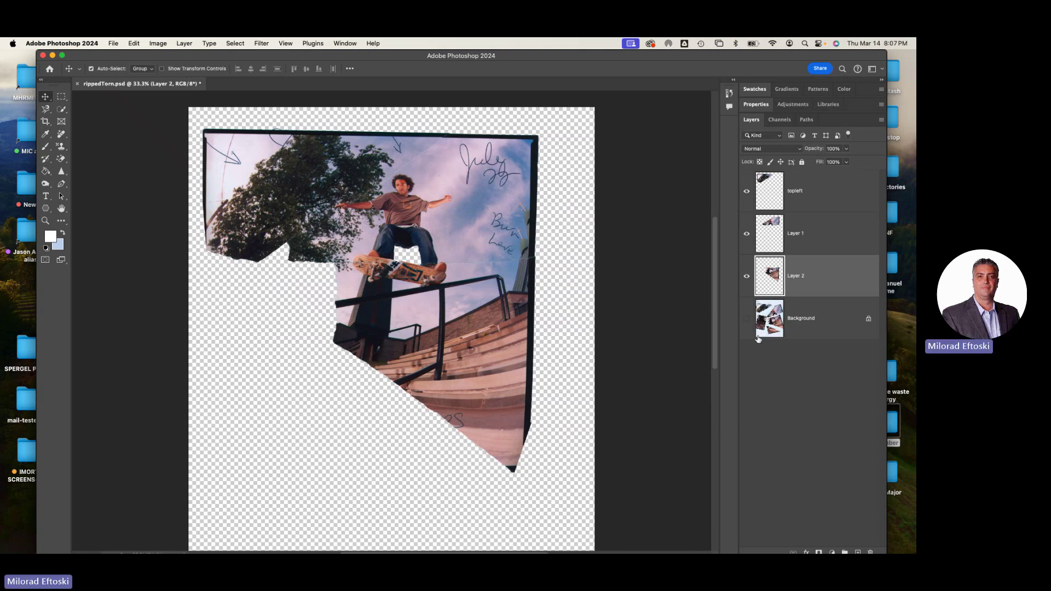
click(746, 275)
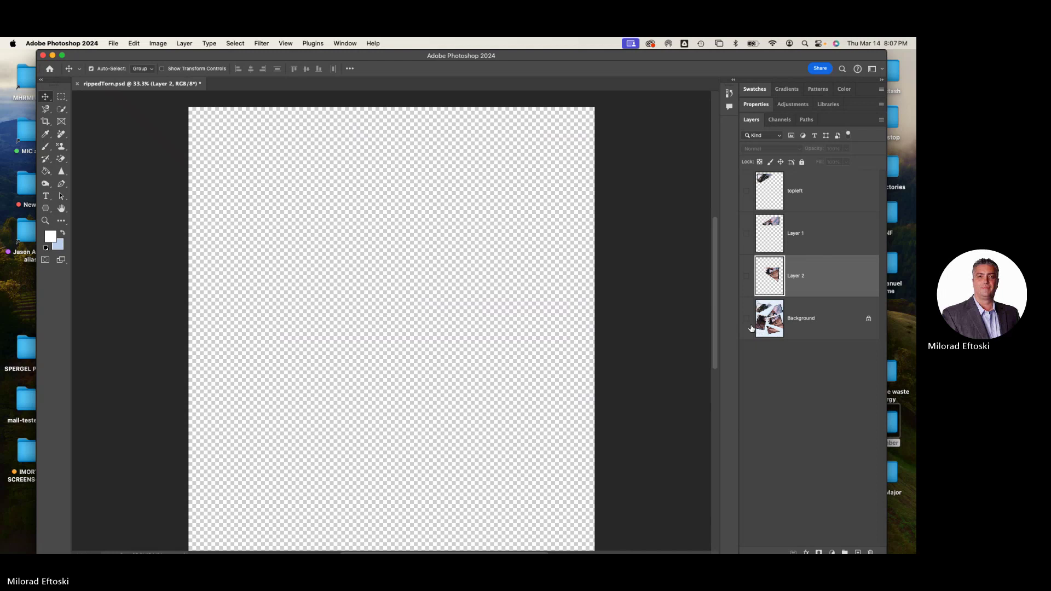
Quick-select the bottom triangular steps piece on Background, check it, and copy it onto Layer 3.
click(799, 326)
scroll(405, 439, down, 5)
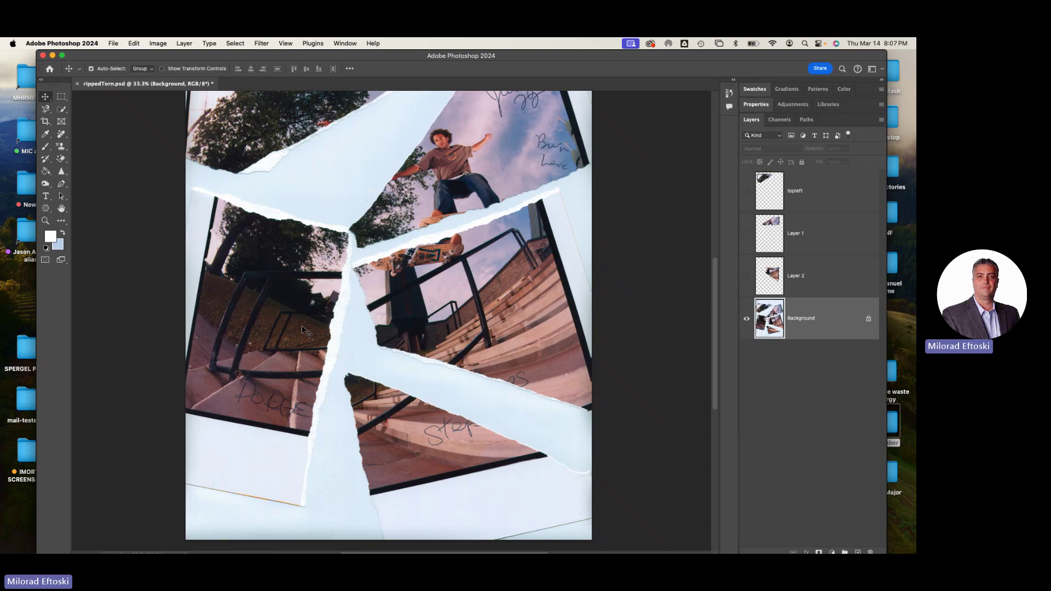
click(61, 108)
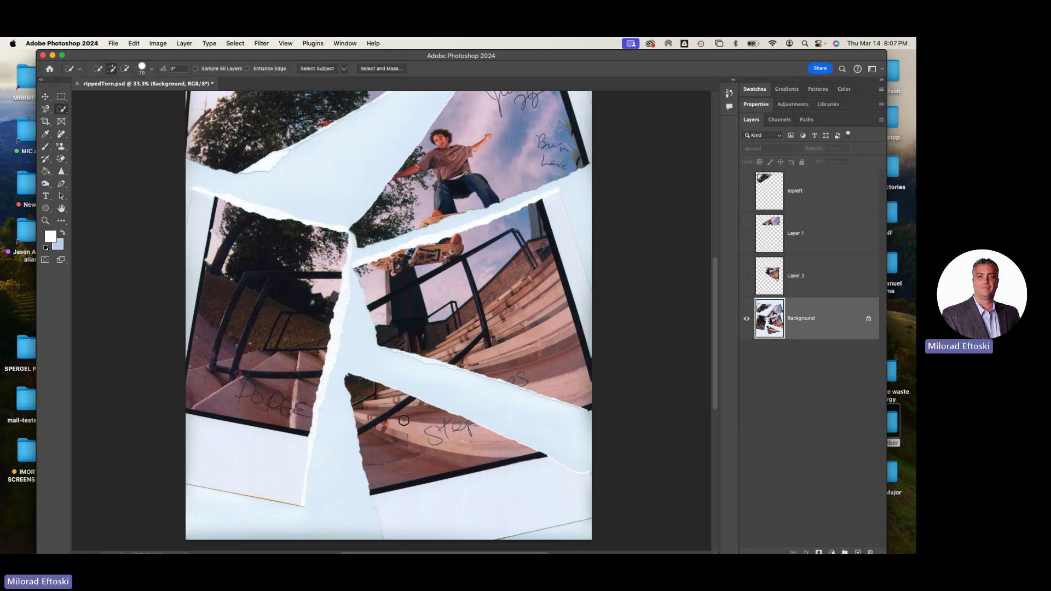
drag(404, 445, 441, 449)
key(q)
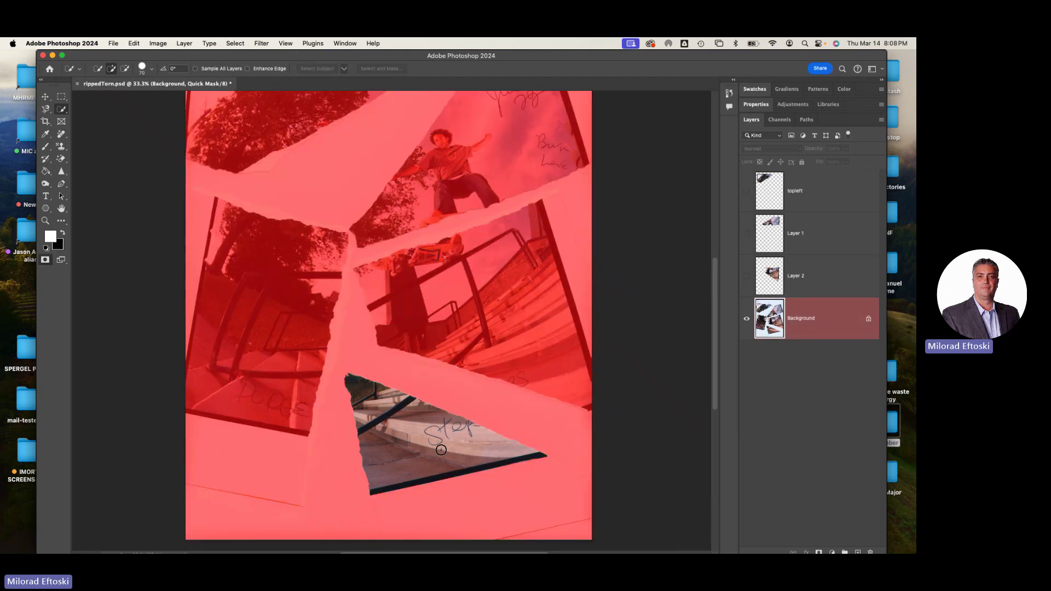
key(q)
key(q)
key(q)
key(q)
key(q)
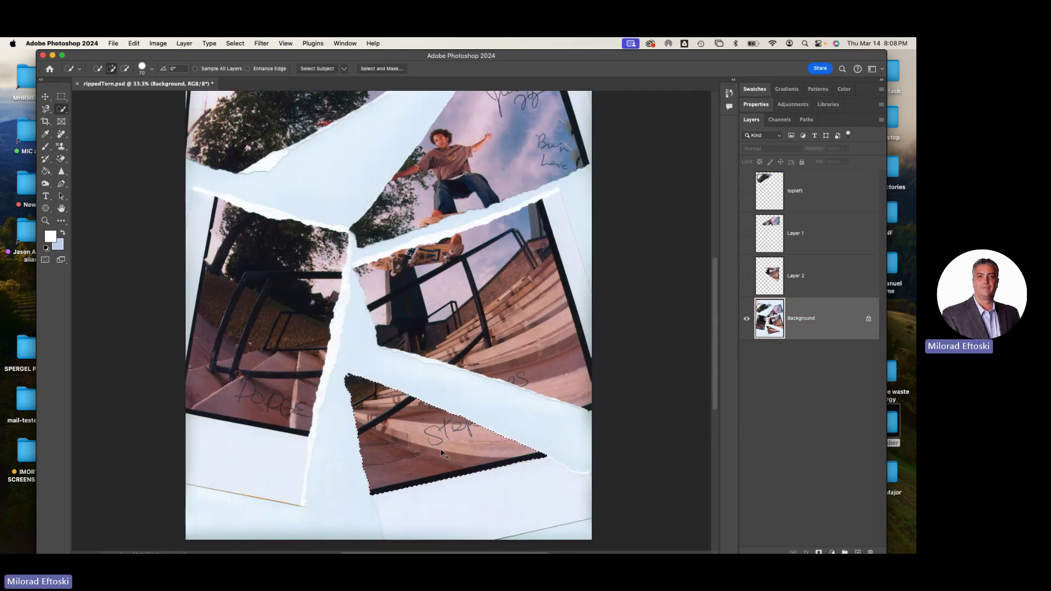
key(super+j)
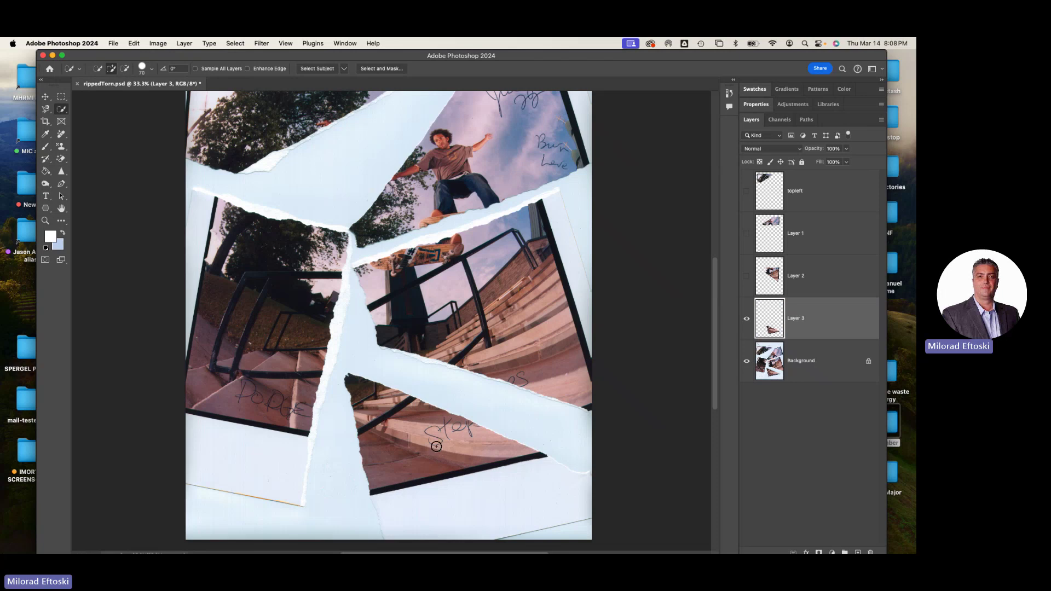
Hide Background, show Layer 2, Layer 1 and topleft, and move the triangle up against the stair piece.
click(746, 361)
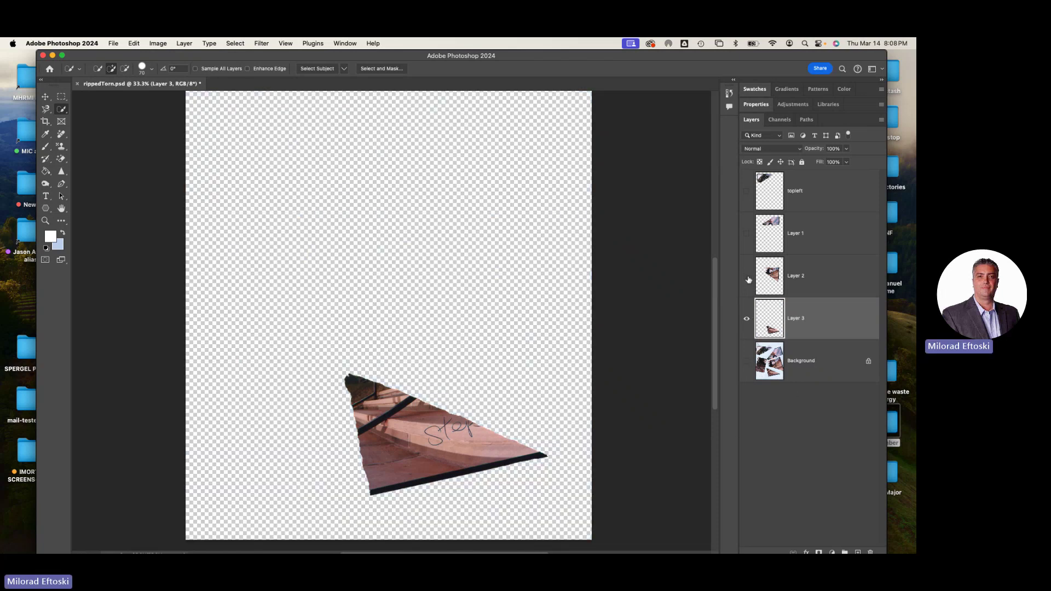
click(746, 275)
click(745, 233)
click(747, 191)
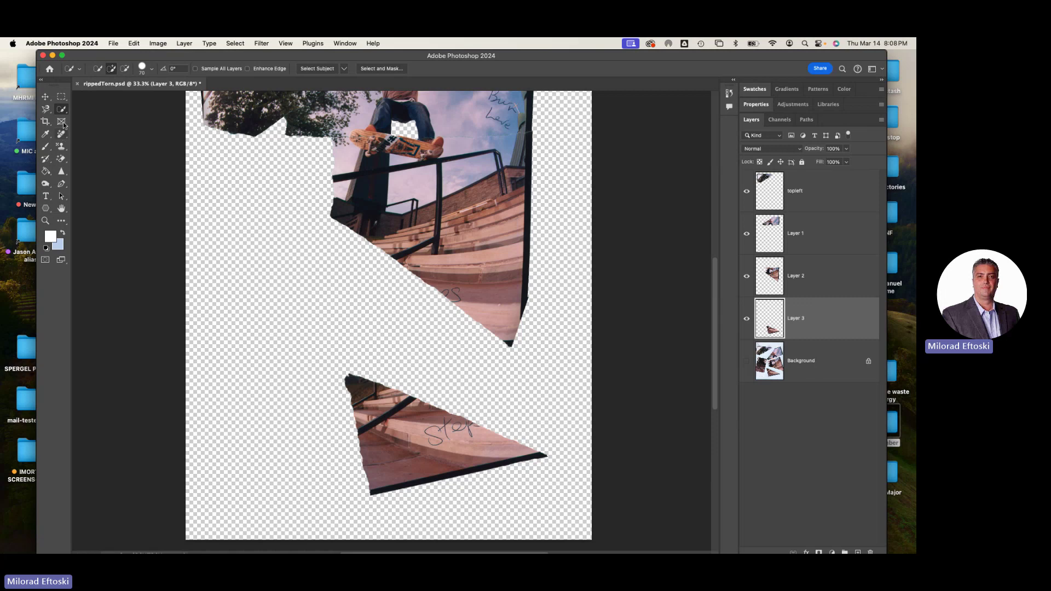
key(v)
drag(413, 462, 376, 356)
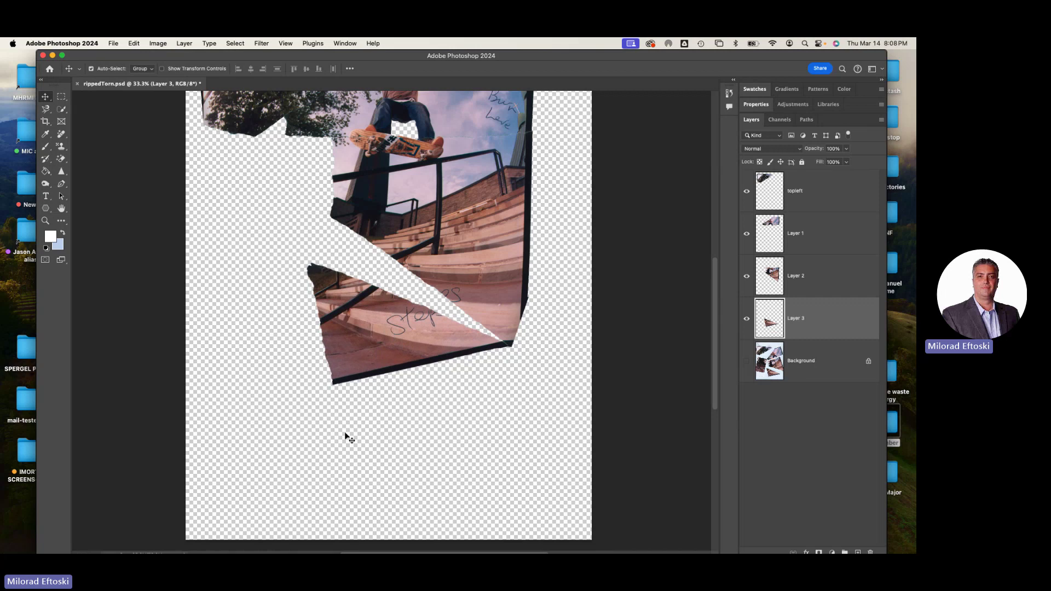
Rotate the triangle about 11.5° around its lower-right corner to complete the word steps.
key(super+t)
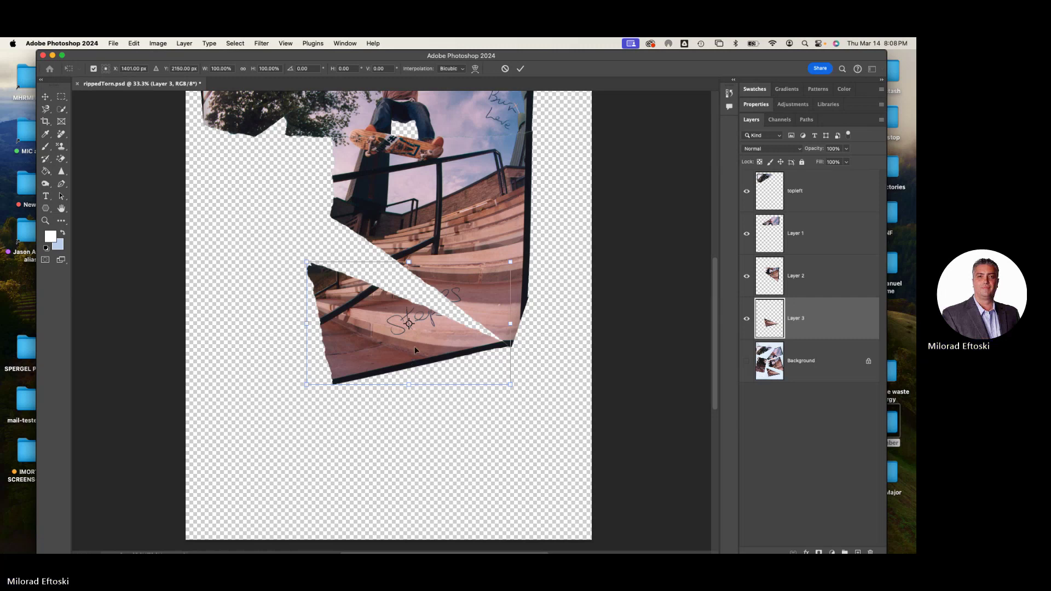
drag(410, 325, 511, 346)
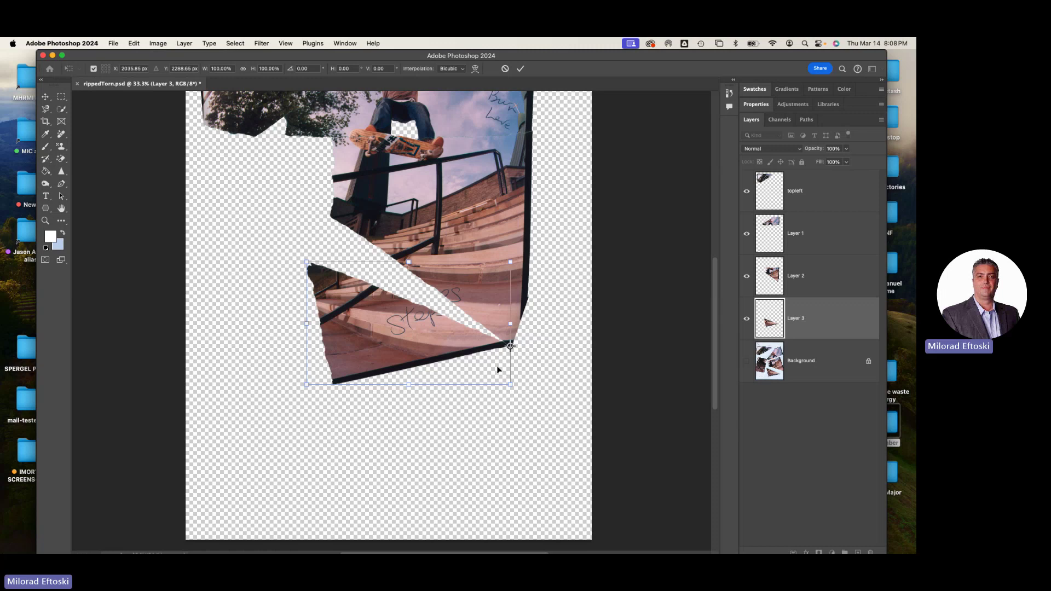
drag(298, 400, 274, 353)
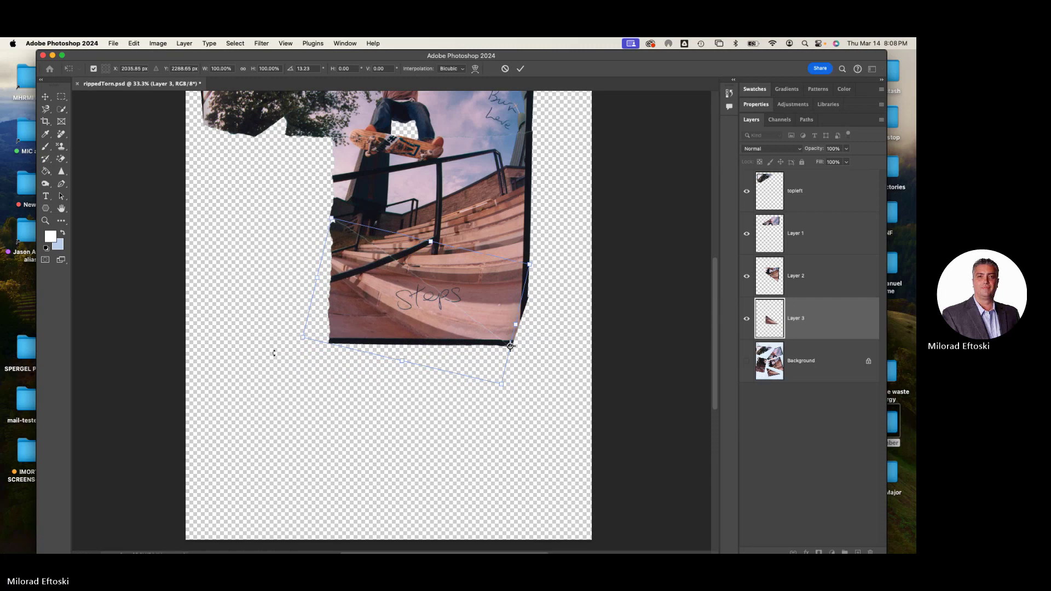
key(Return)
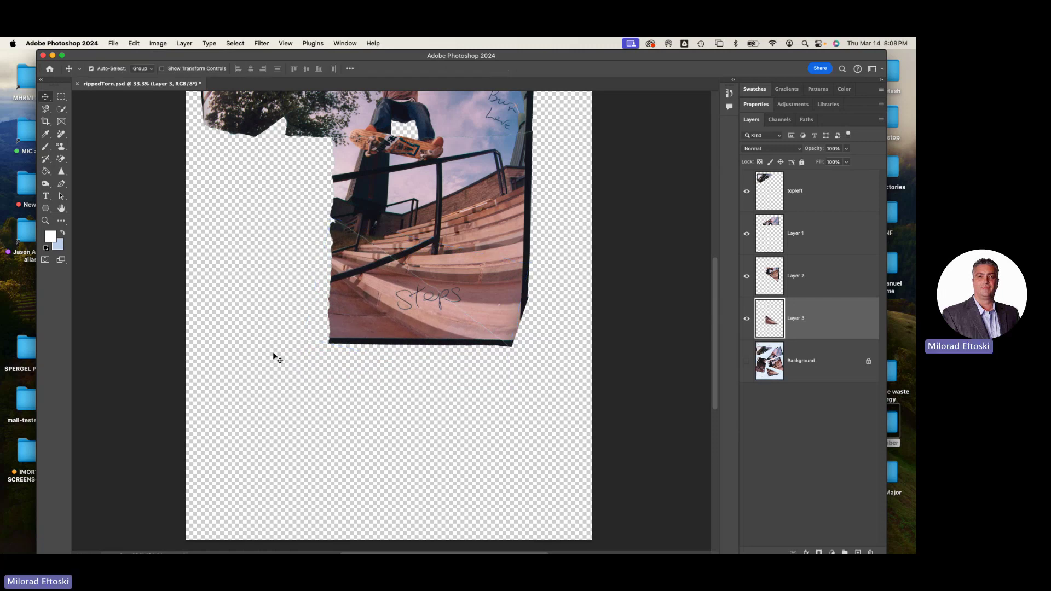
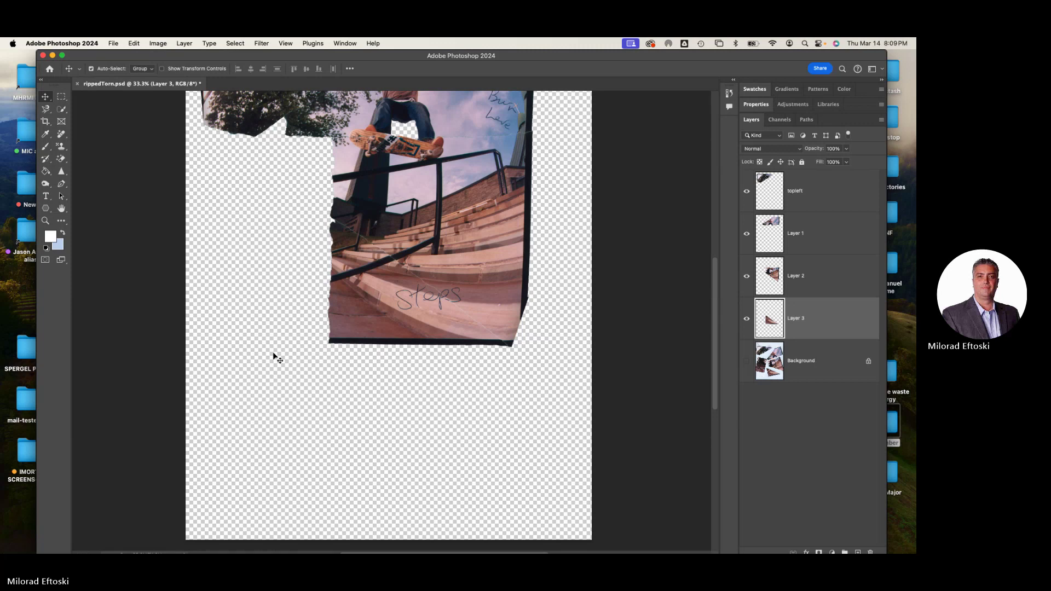
Show and select the Background collage layer, and hide topleft and Layers 1–3.
click(747, 360)
click(790, 370)
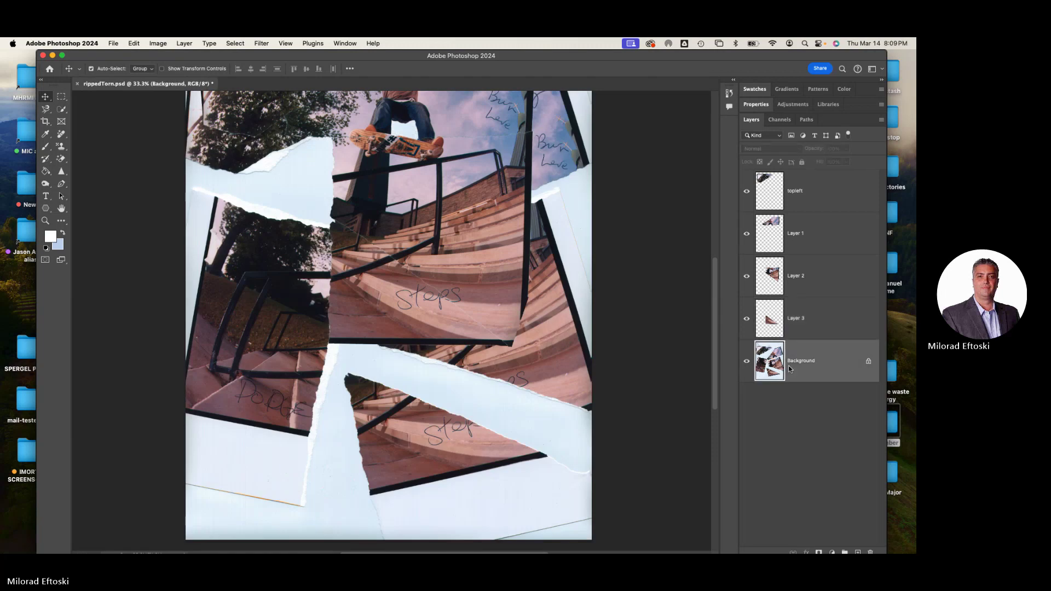
drag(746, 320, 746, 191)
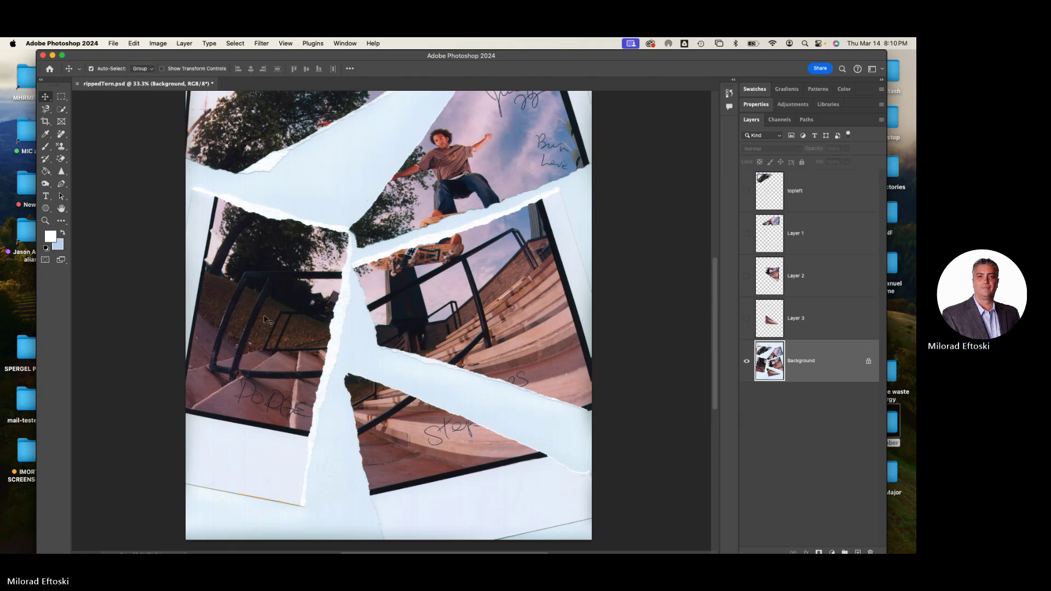
Quick-select the left torn piece with the tree, railing and POPPE writing, minus the stray top-left corner.
click(62, 111)
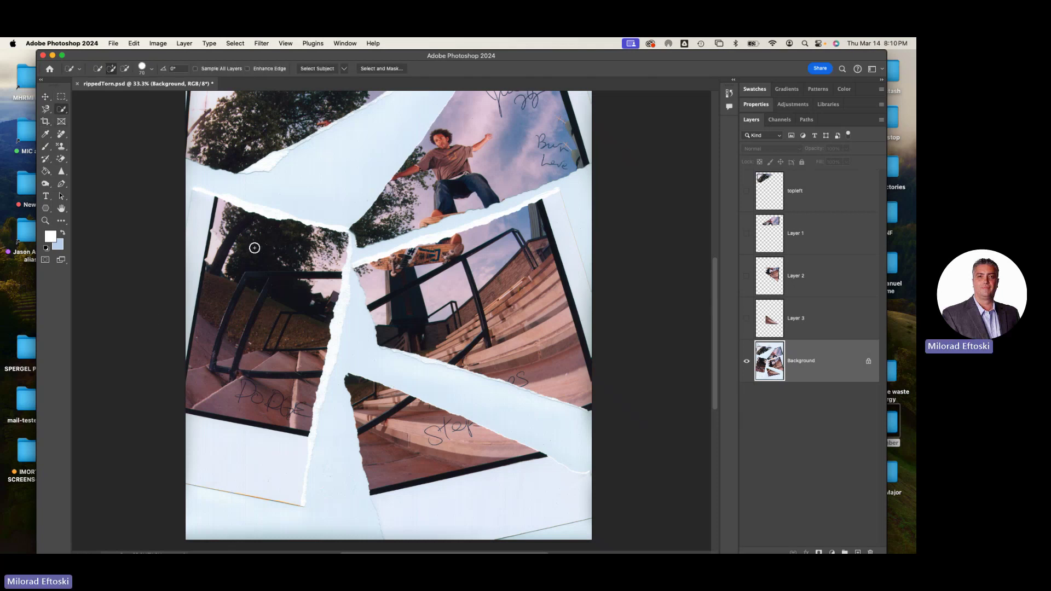
mouse_move(244, 244)
mouse_down()
mouse_move(230, 220)
mouse_move(321, 240)
mouse_move(278, 401)
mouse_move(268, 404)
mouse_move(248, 272)
mouse_move(222, 251)
mouse_move(221, 219)
mouse_up()
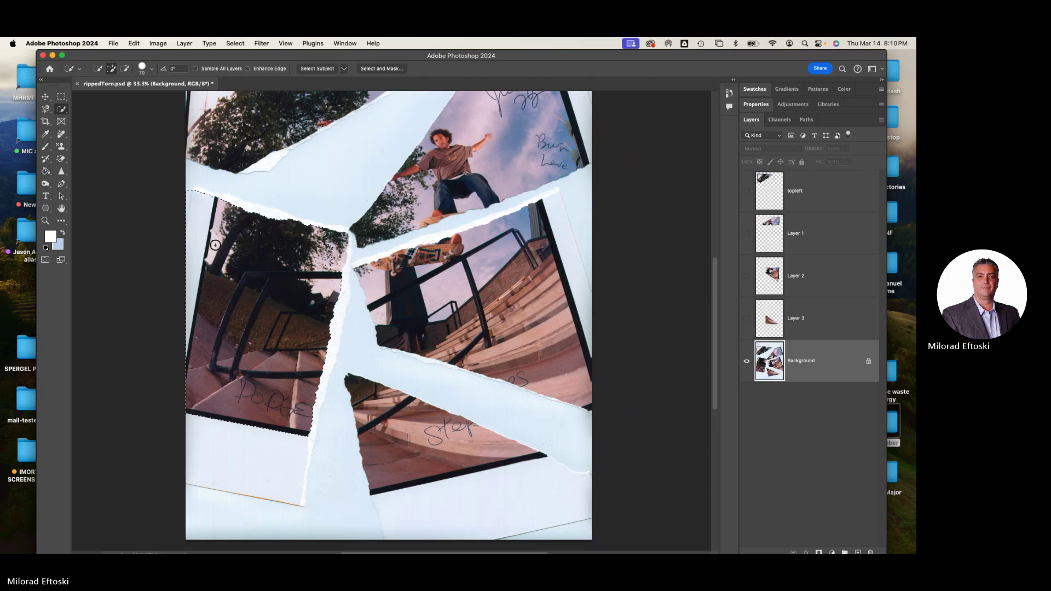
alt+click(195, 204)
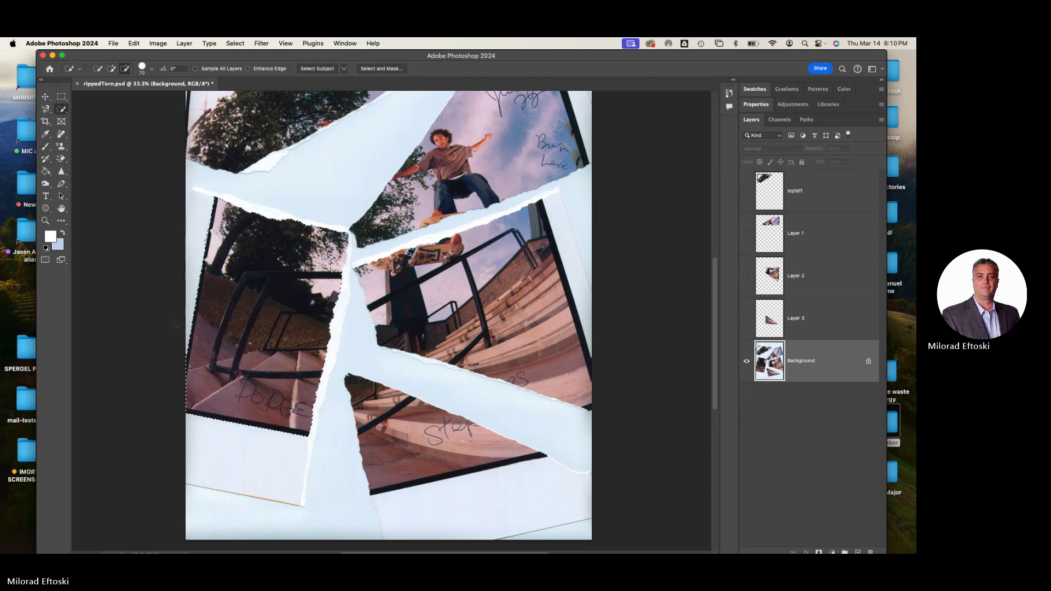
Check the selection in Quick Mask, then copy it onto a new Layer 4.
key(q)
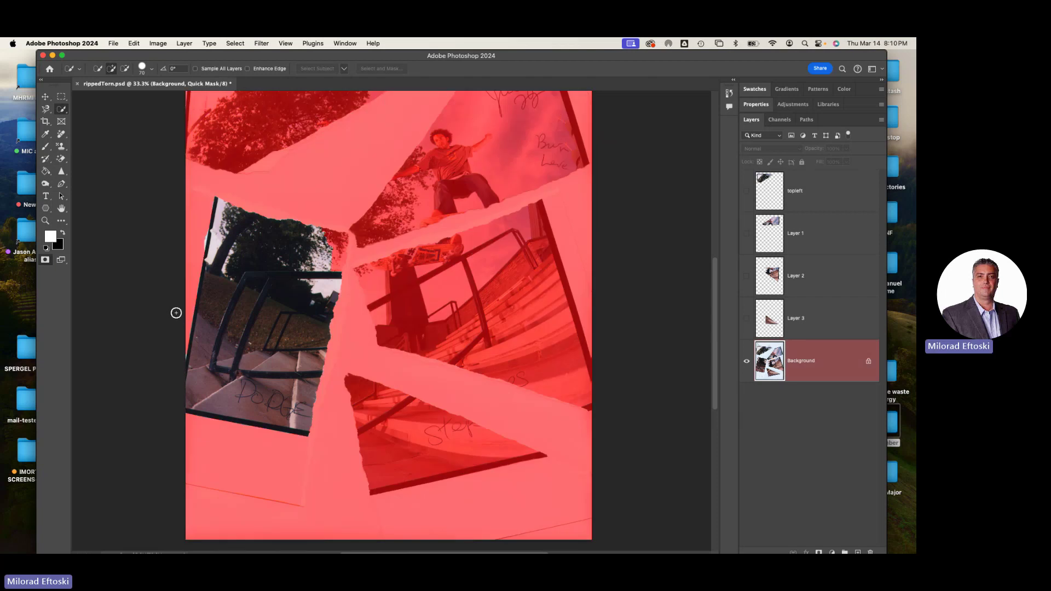
key(Tab)
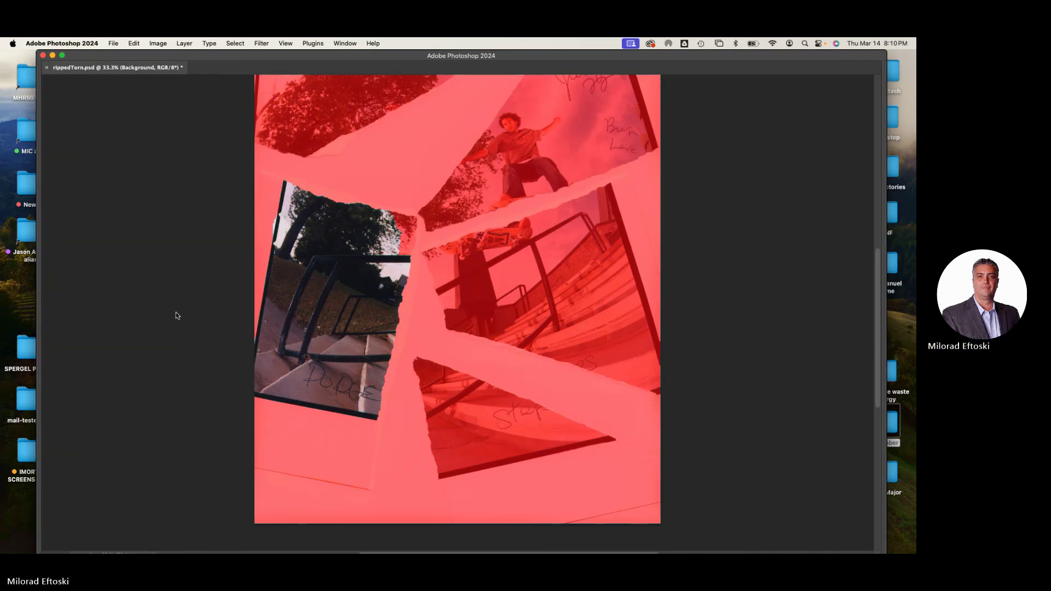
key(q)
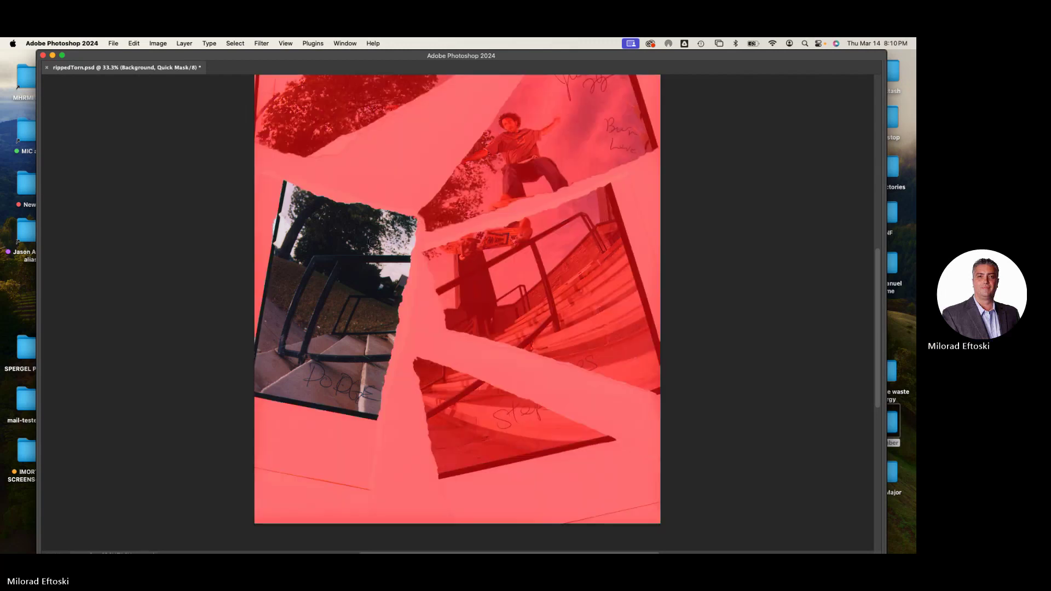
key(q)
key(q)
key(q)
key(q)
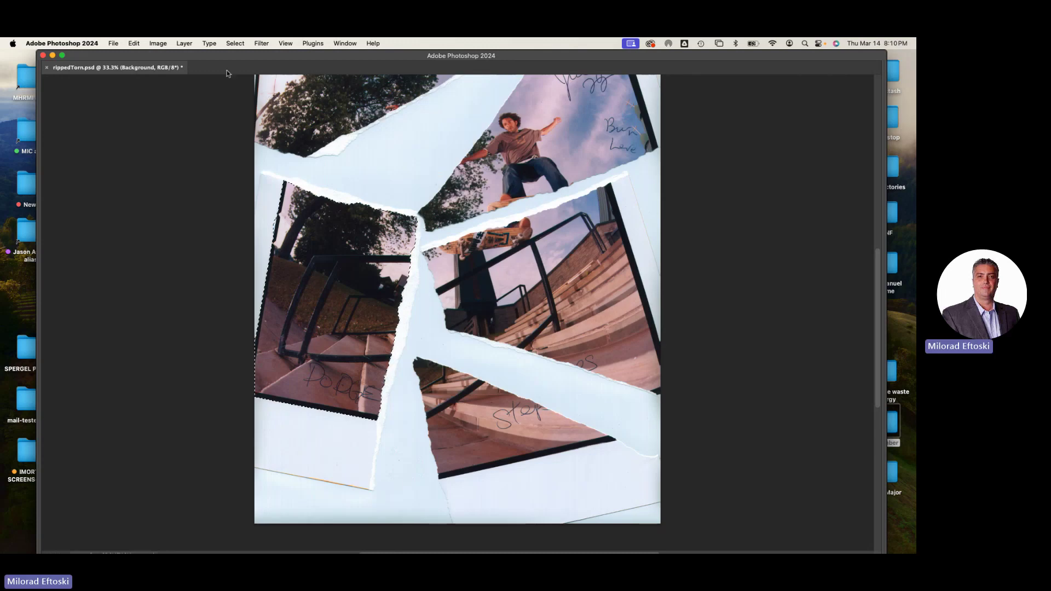
key(f)
key(f)
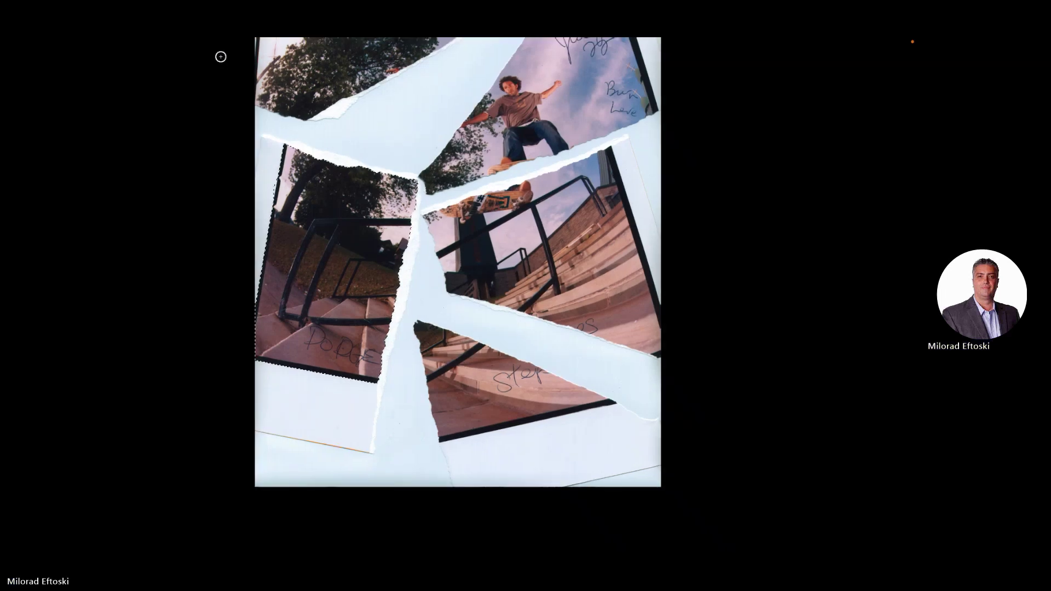
key(f)
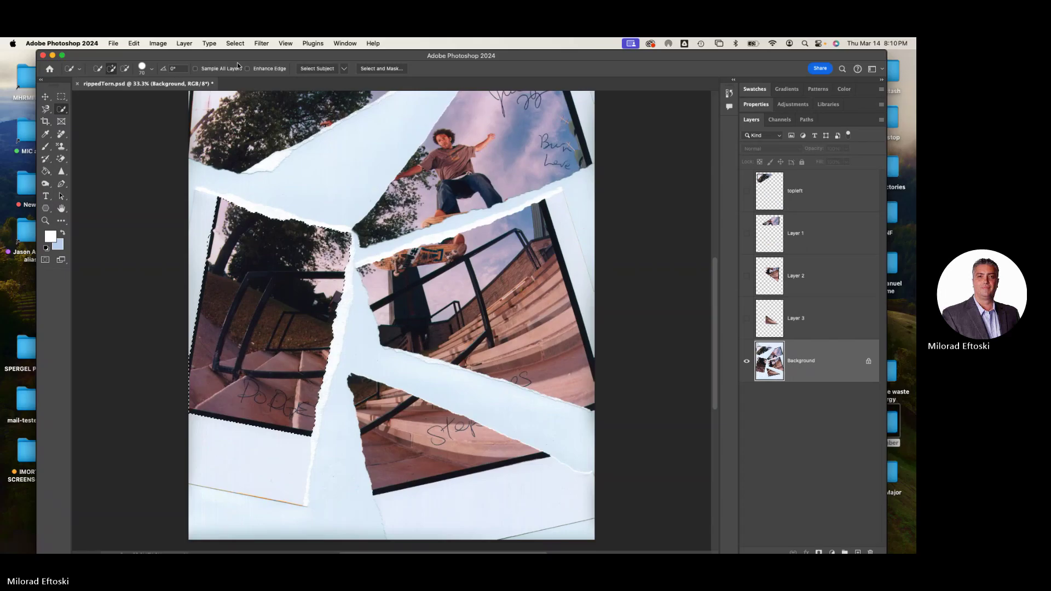
key(super+j)
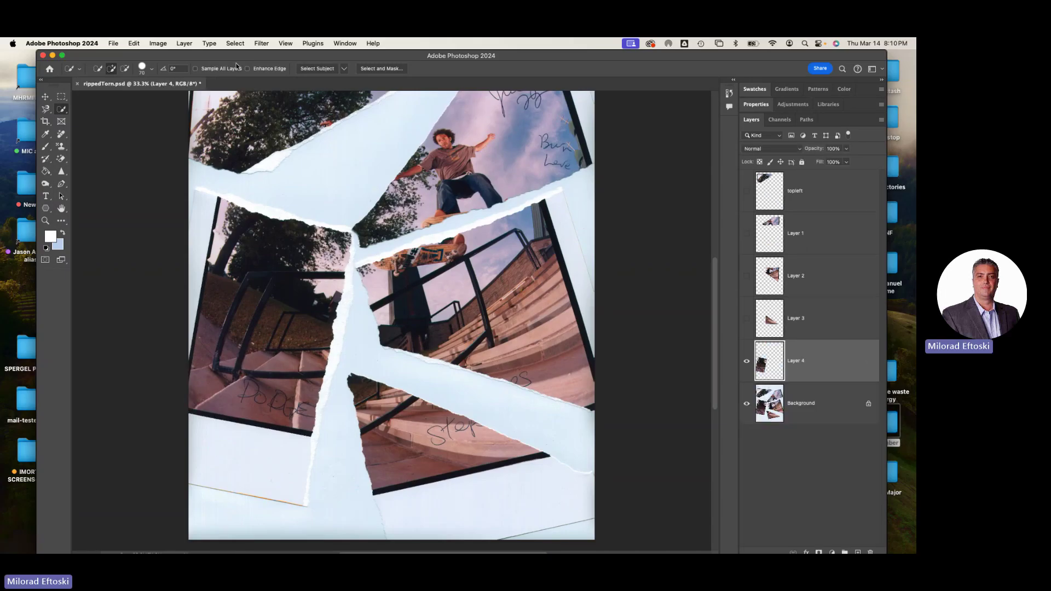
Hide Background, show topleft and Layers 1–3, and move the Layer 4 piece up toward the photo.
click(46, 96)
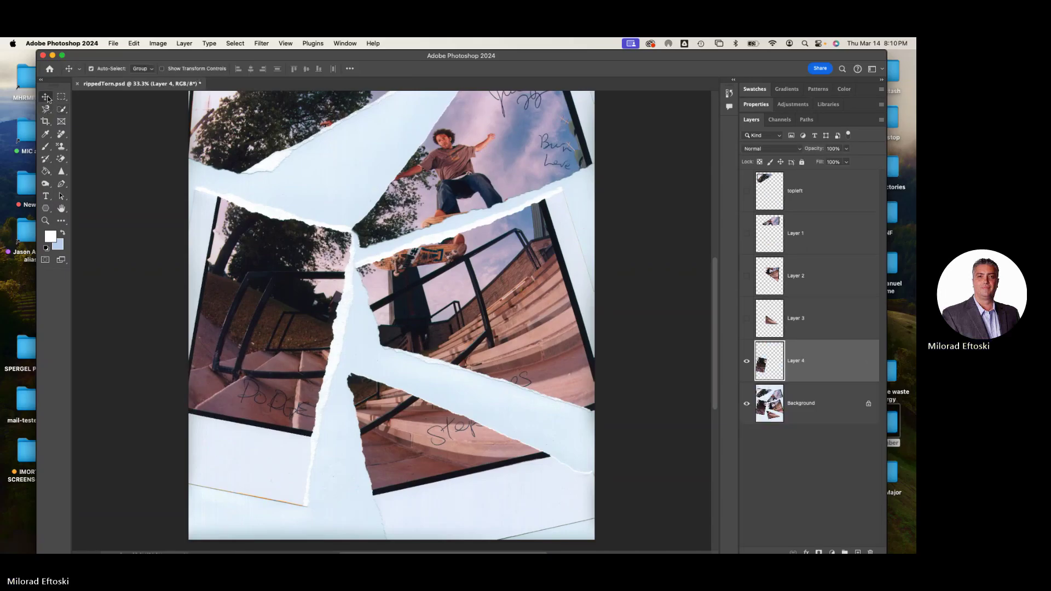
click(746, 404)
drag(747, 319, 752, 175)
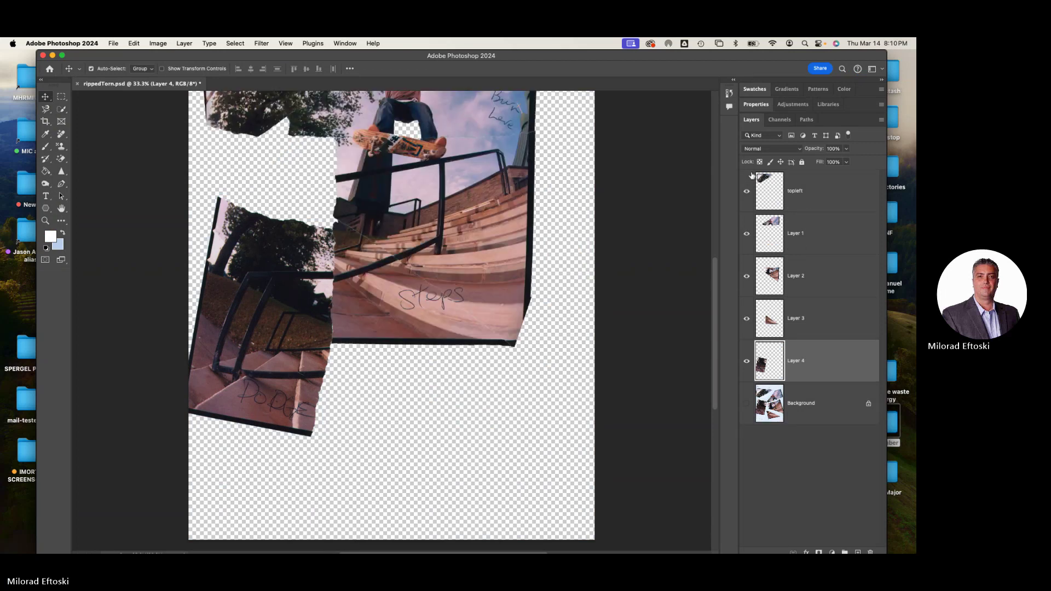
key(super+minus)
drag(299, 377, 290, 339)
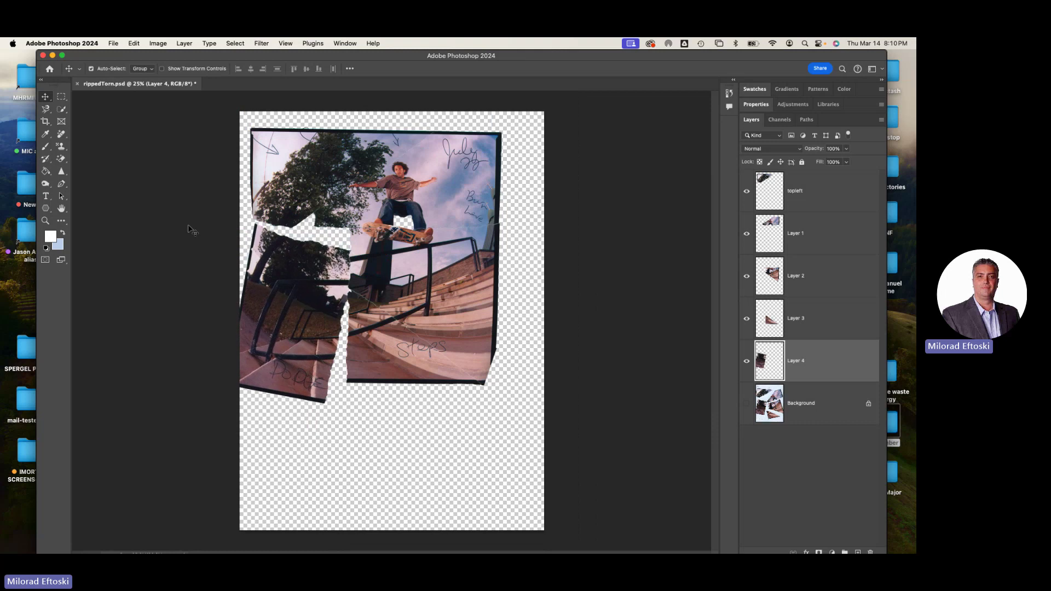
Rotate the Layer 4 piece upright around its top-left corner and nudge the reassembled photo right.
key(super+t)
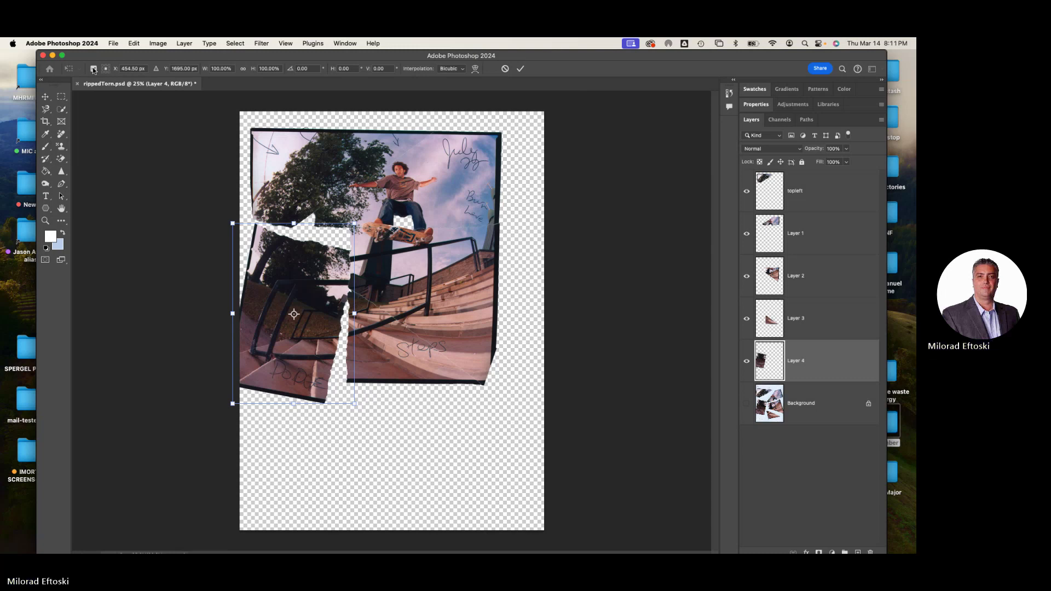
click(94, 69)
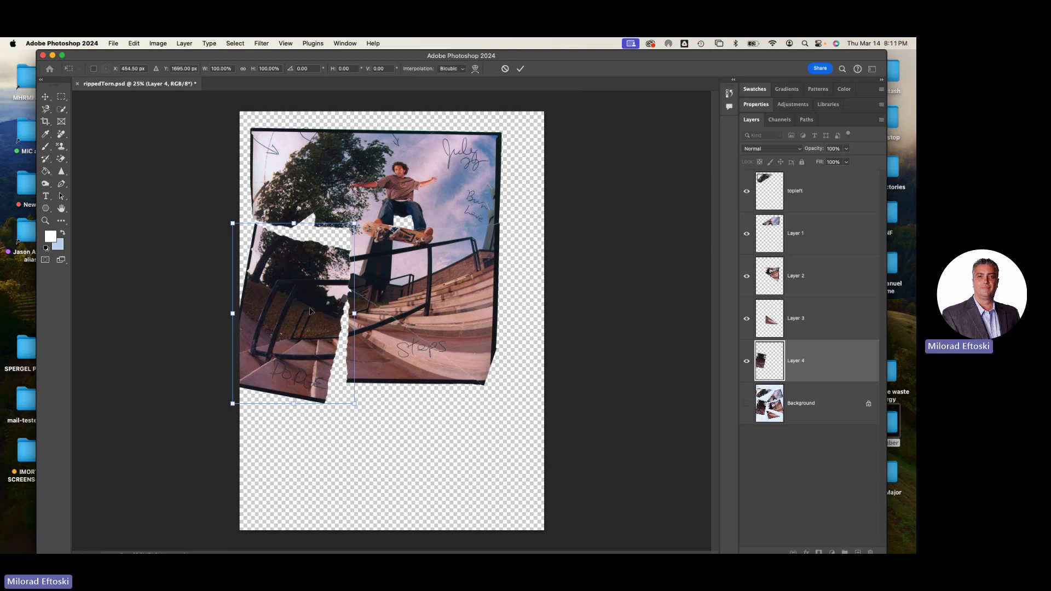
click(93, 70)
drag(289, 298, 249, 207)
drag(367, 414, 309, 353)
key(Return)
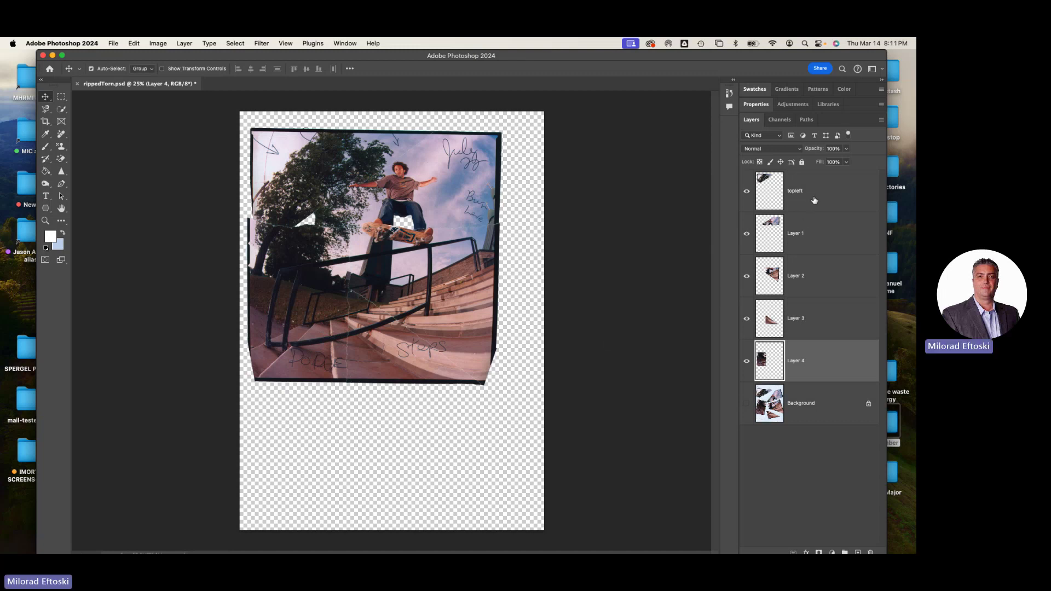
click(641, 253)
drag(472, 302, 487, 299)
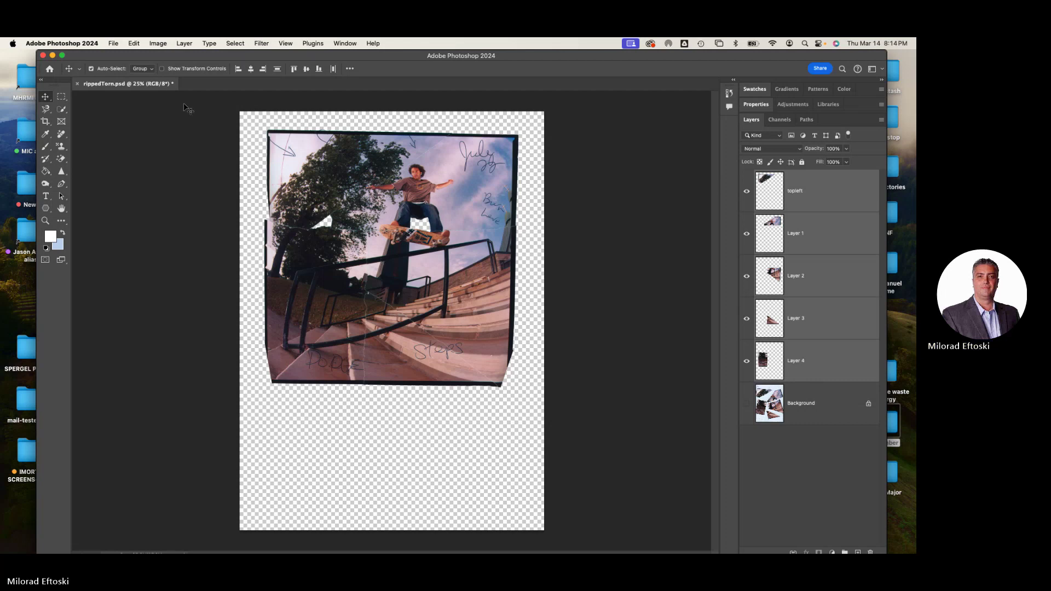
Save the collage as rippedTorn_finished.psd and close the document.
click(114, 44)
click(164, 147)
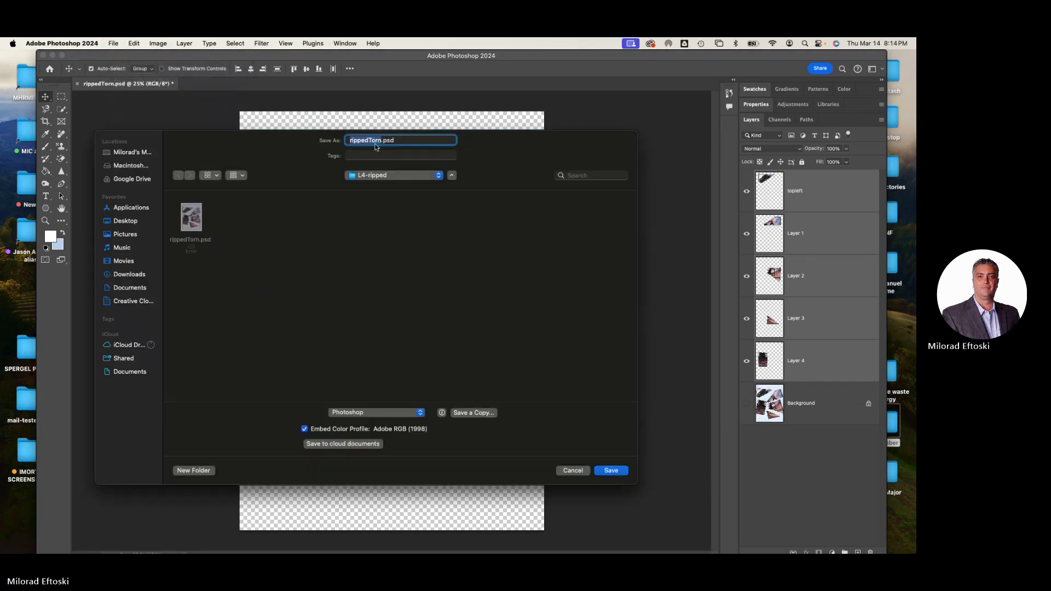
click(370, 141)
click(383, 141)
text(_finished)
click(610, 470)
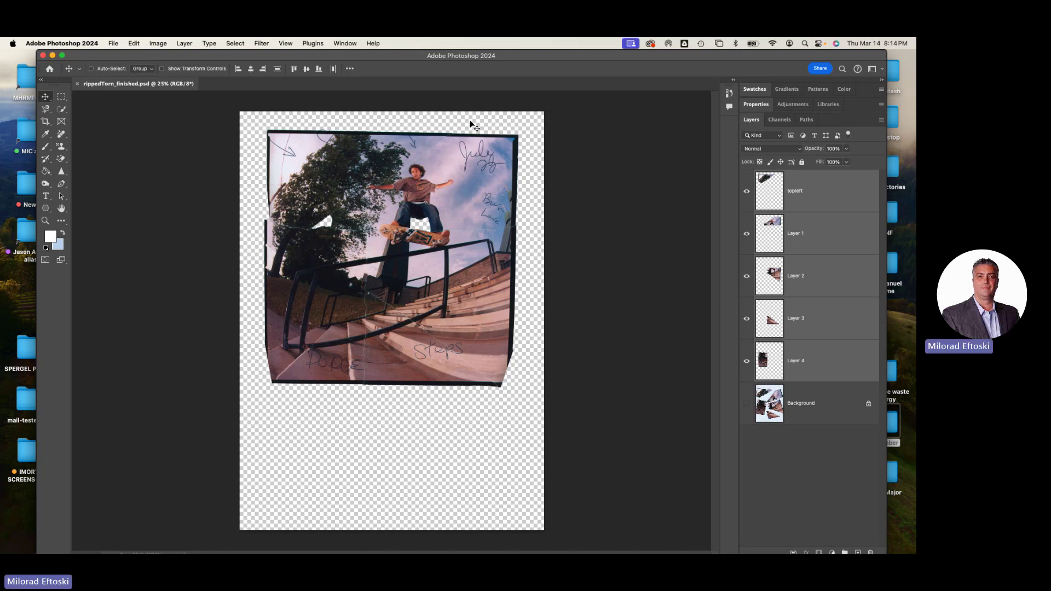
key(super+w)
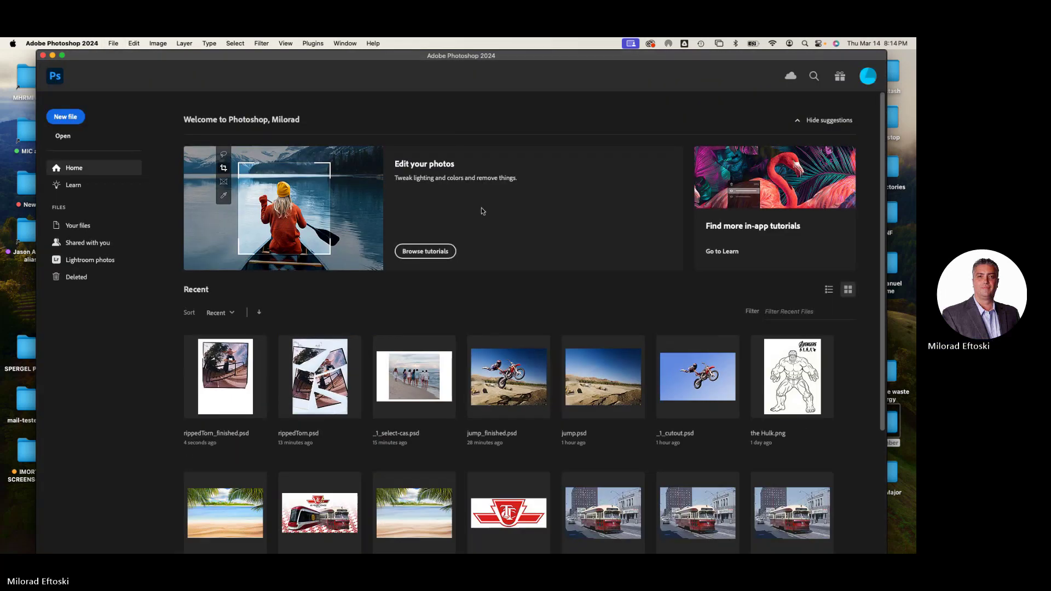
Quick Look rippedTorn.psd and rippedTorn_finished.psd in the L4-ripped folder to compare them.
click(53, 56)
click(420, 164)
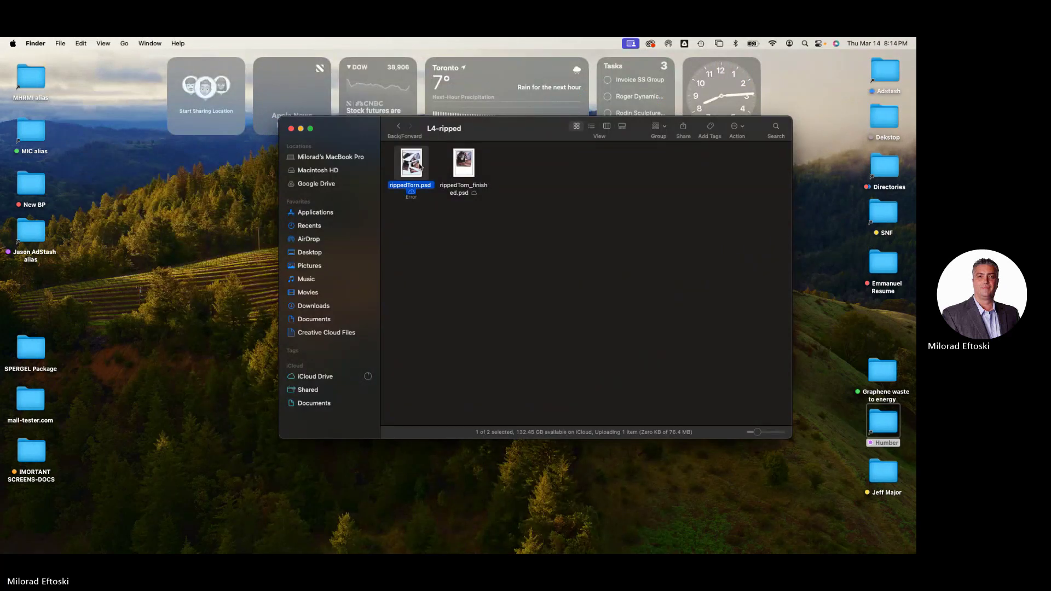
key(space)
key(Right)
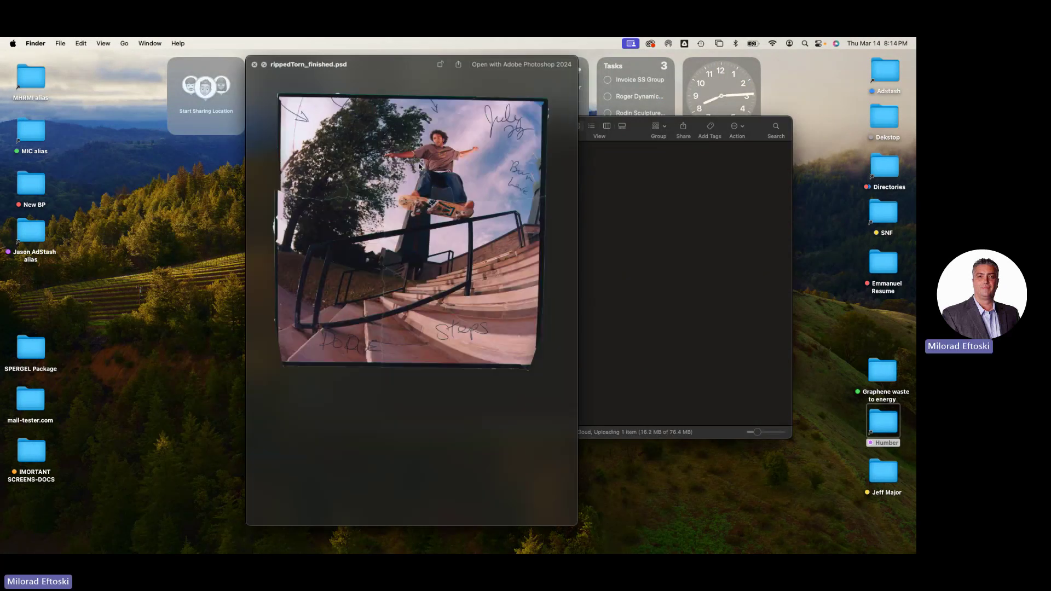
key(Left)
key(Right)
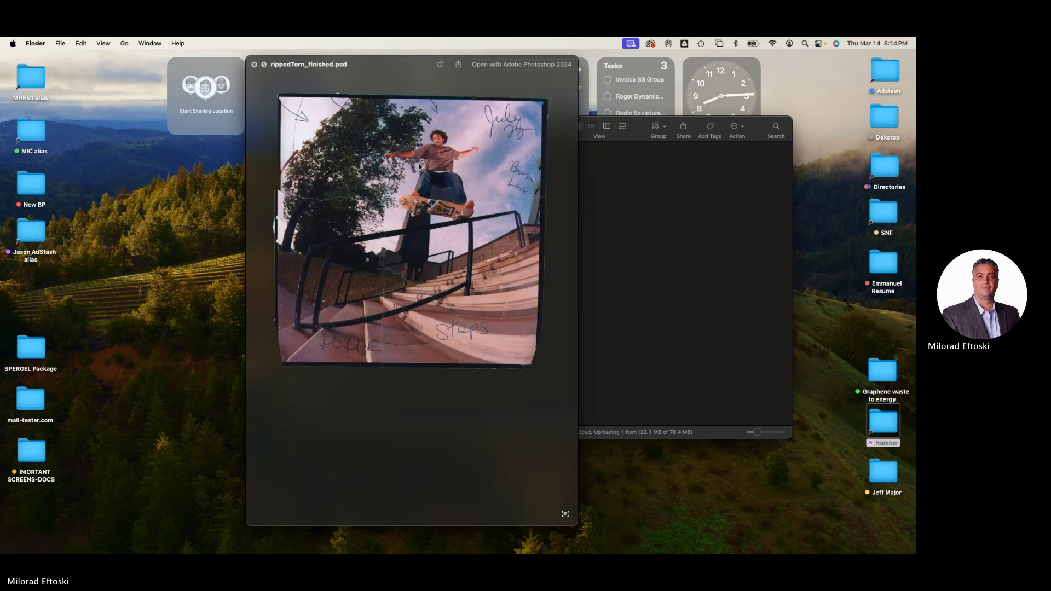
key(space)
Go back up to the Selections folder and close the Finder window.
click(528, 157)
drag(511, 134, 468, 177)
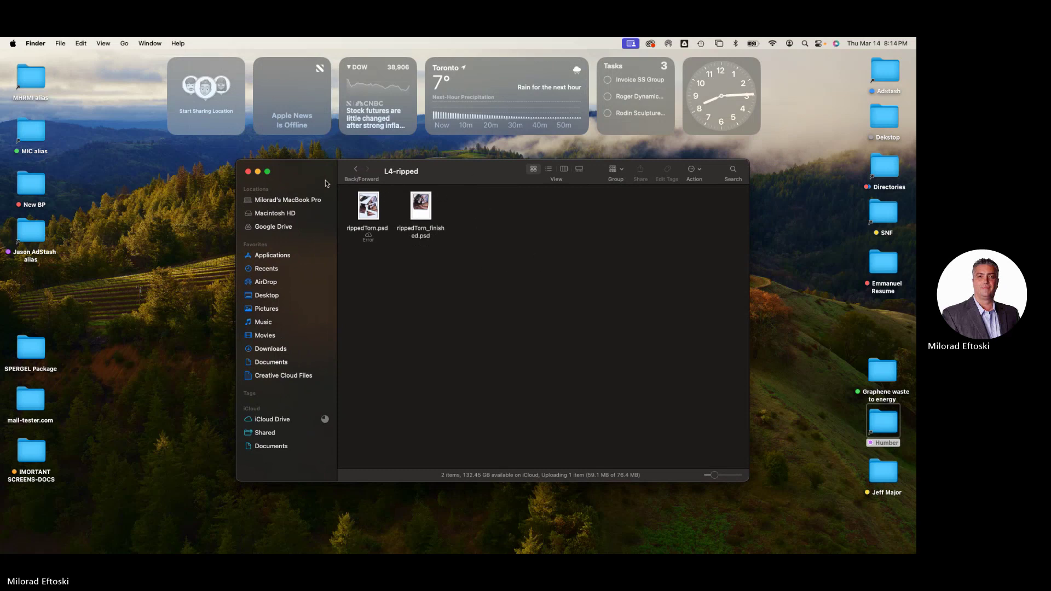
click(355, 169)
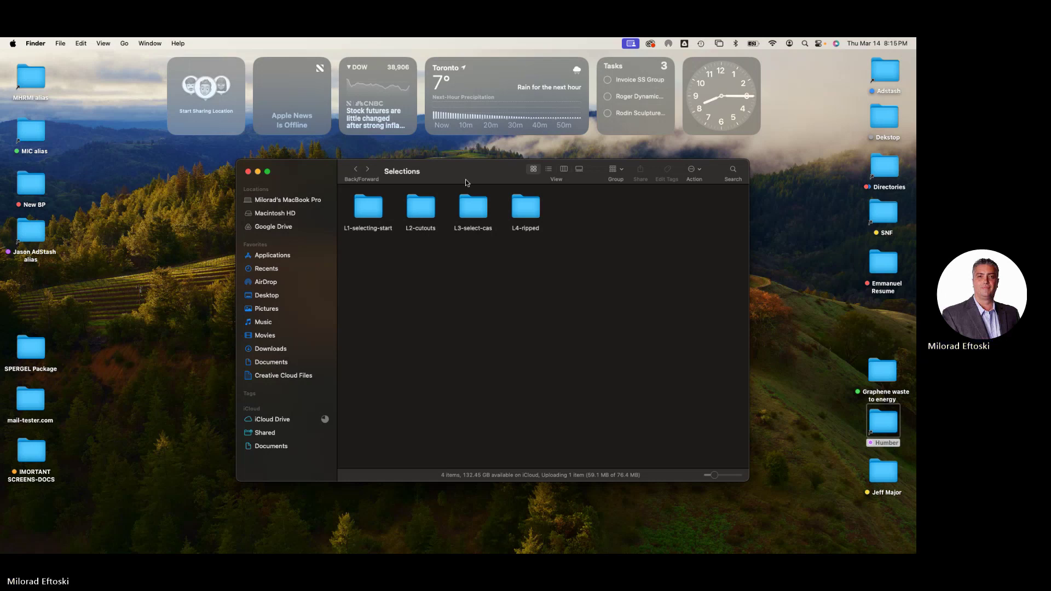
drag(465, 170, 445, 175)
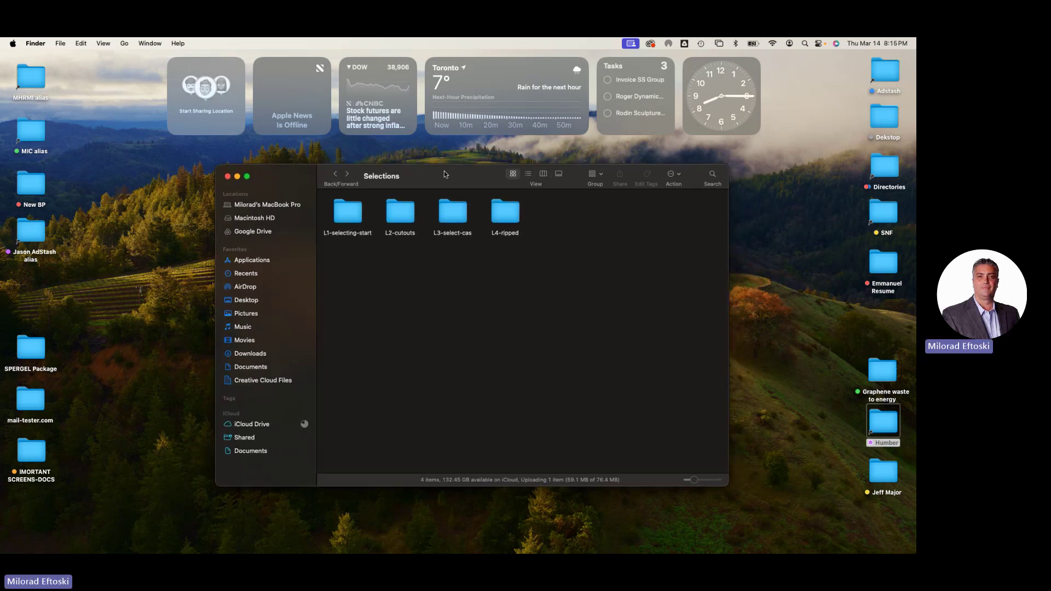
click(228, 176)
Bring Chrome forward and collapse the Class 08 Introduction to Photoshop folder in the course Content.
mouse_move(107, 539)
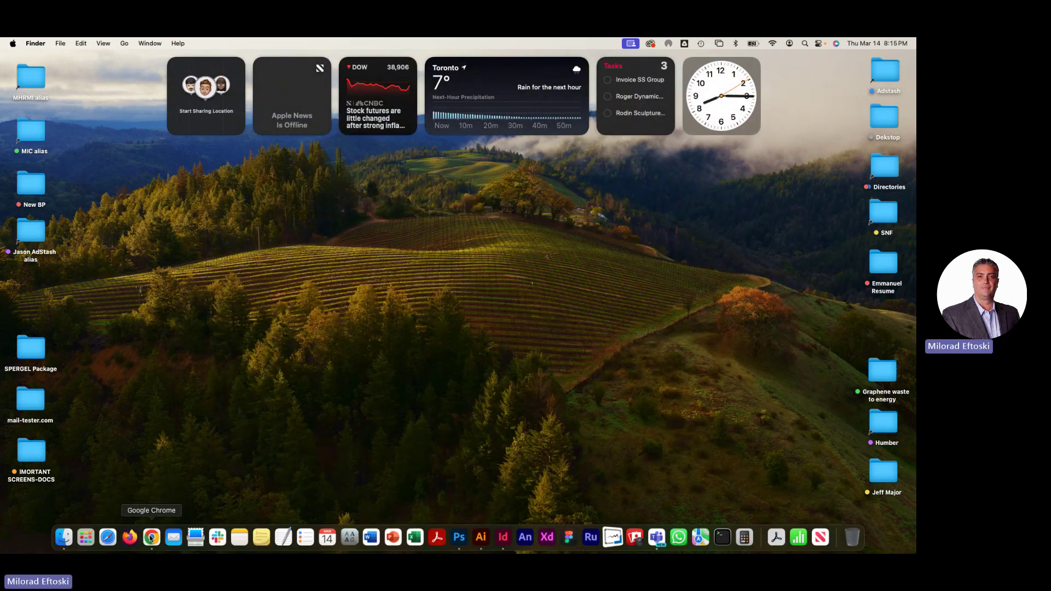
click(151, 537)
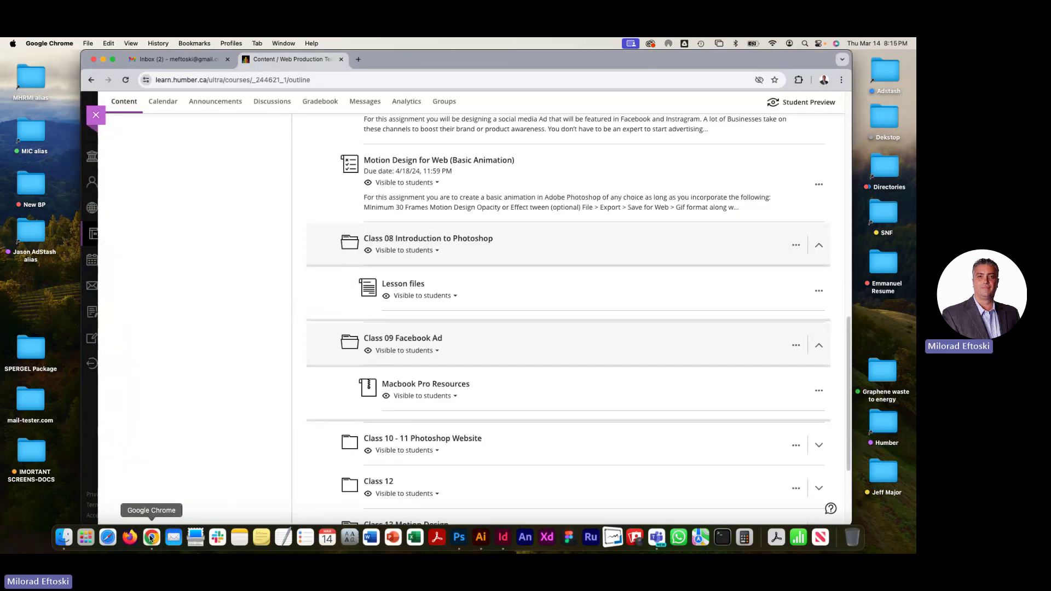
click(547, 255)
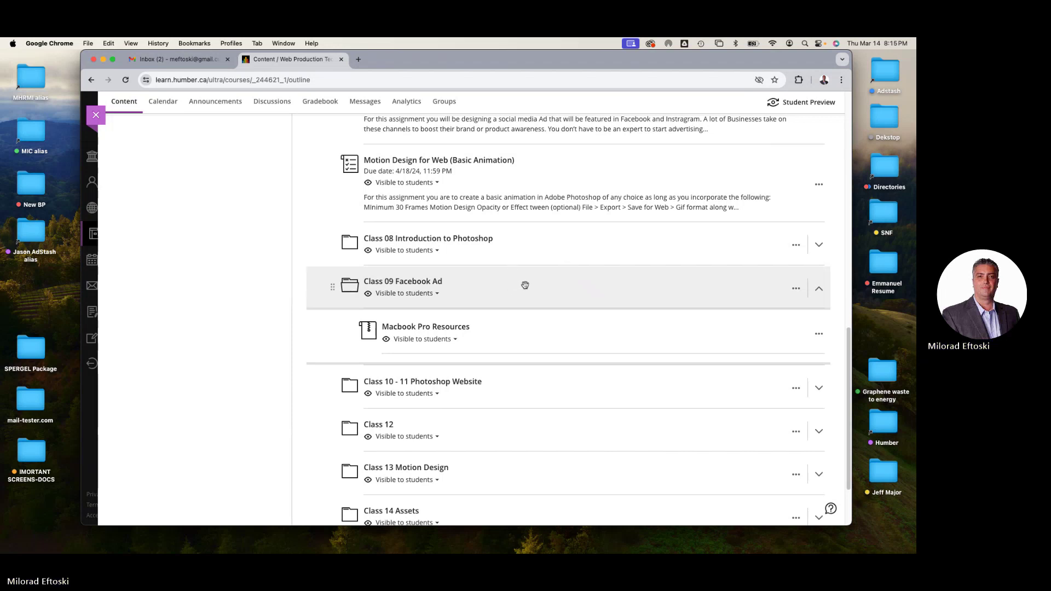
Download Macbook Pro Resources to the Desktop as macbook Pro sources.zip.
click(428, 326)
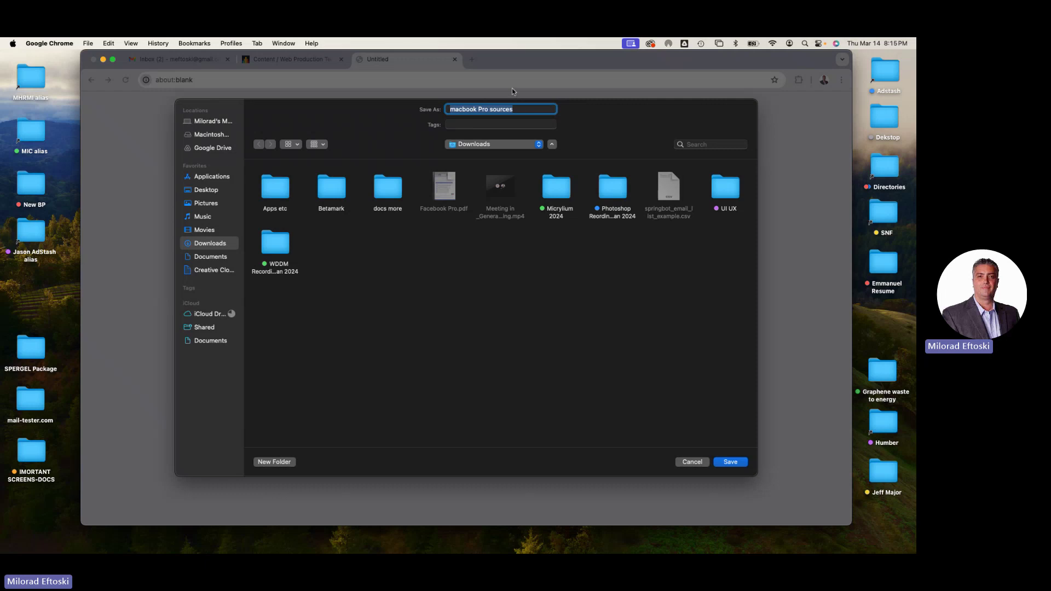
click(216, 193)
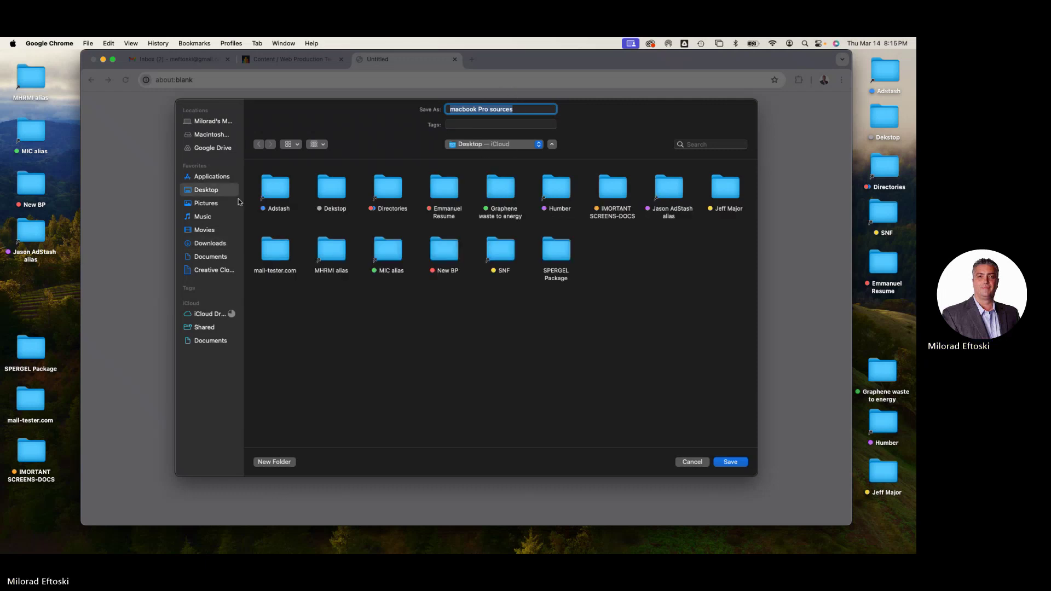
click(730, 462)
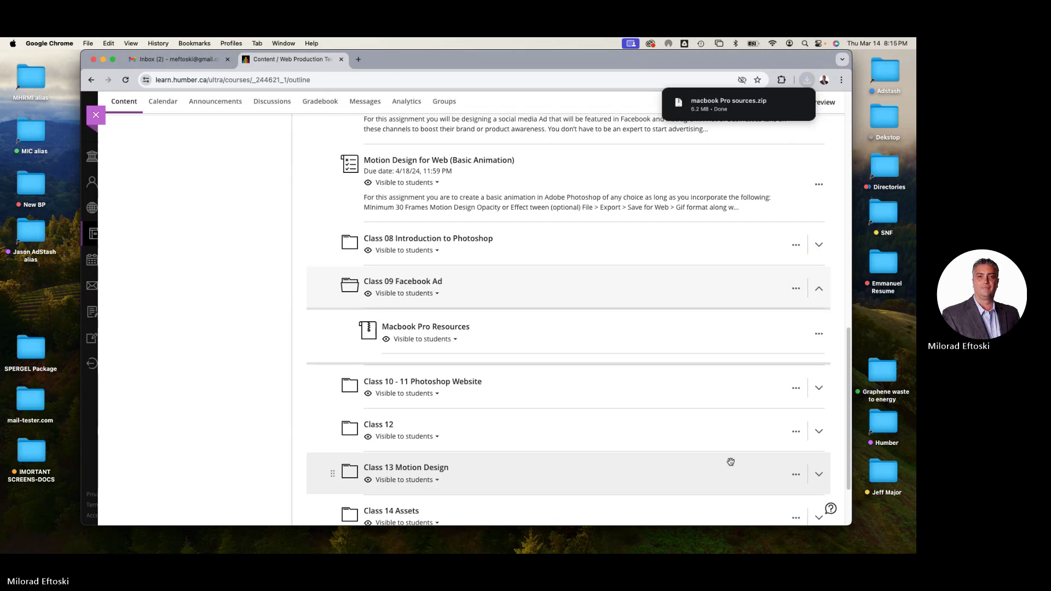
Collapse the Class 09 folder and open the Facebook Ad Assignment submissions from the Gradebook.
click(574, 295)
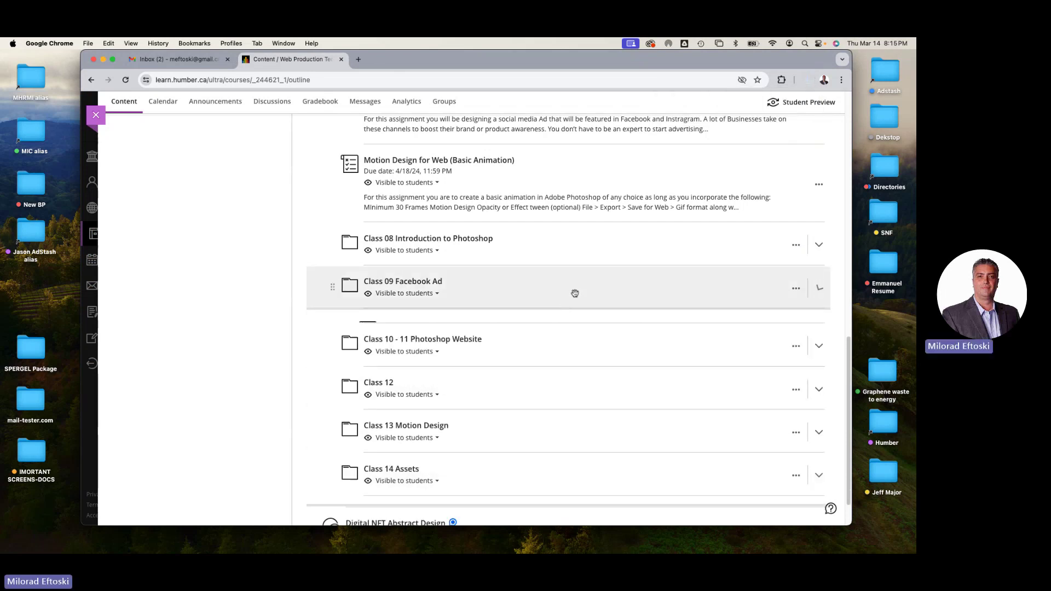
scroll(575, 314, up, 15)
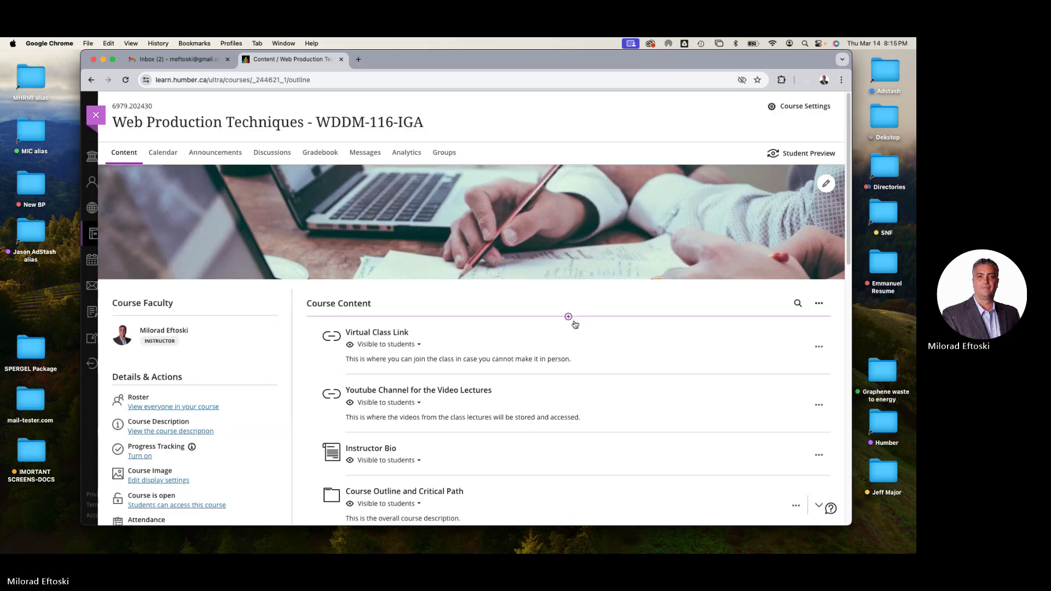
scroll(547, 303, down, 8)
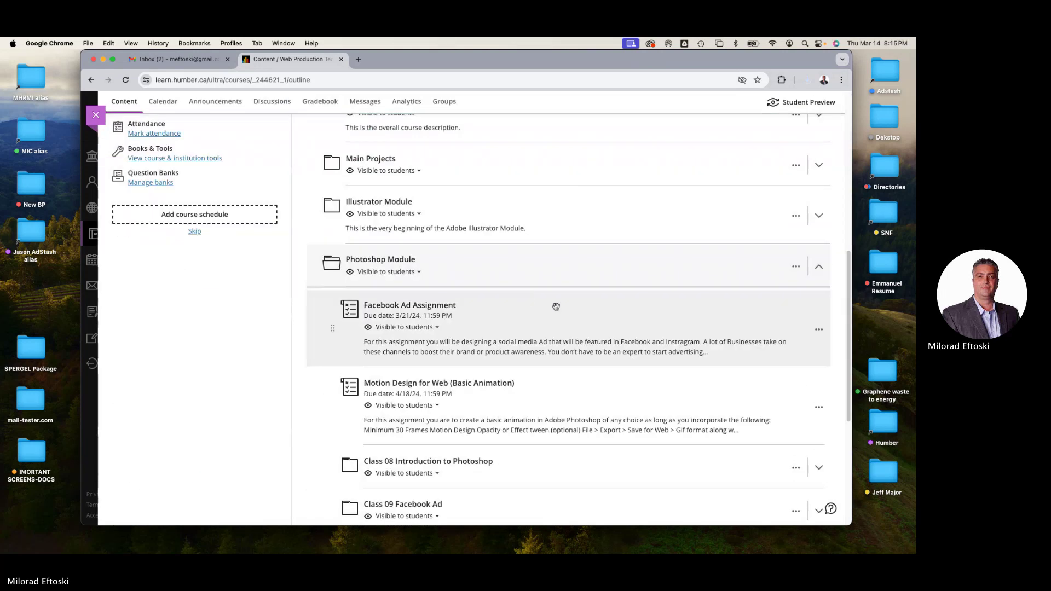
scroll(494, 304, up, 10)
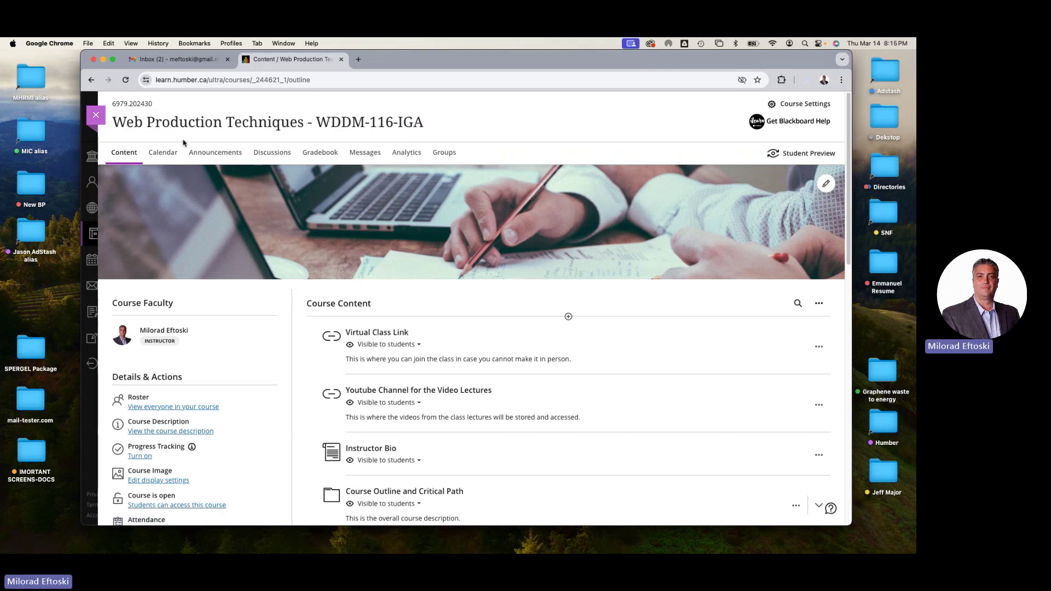
click(319, 155)
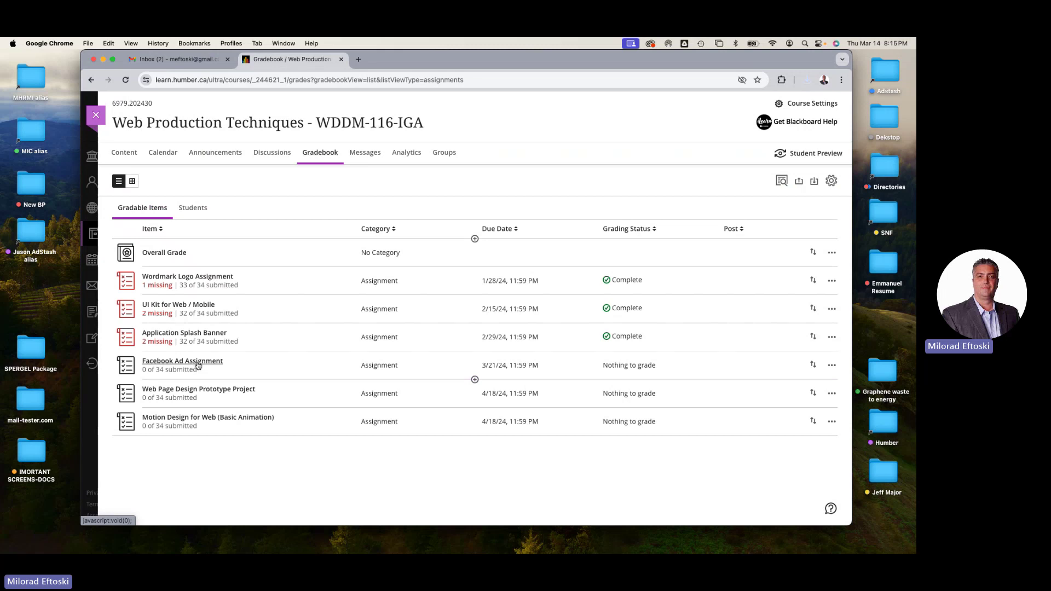
click(198, 365)
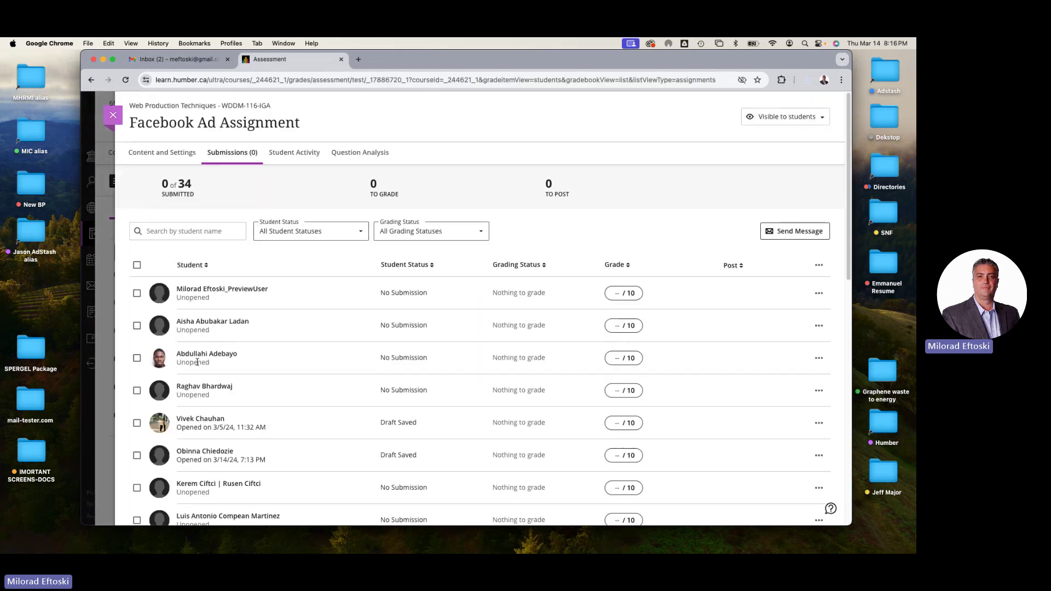
Show the Facebook Ad Assignment's Content and Settings with its 1080 x 1080 brief and March 21 due date.
click(169, 158)
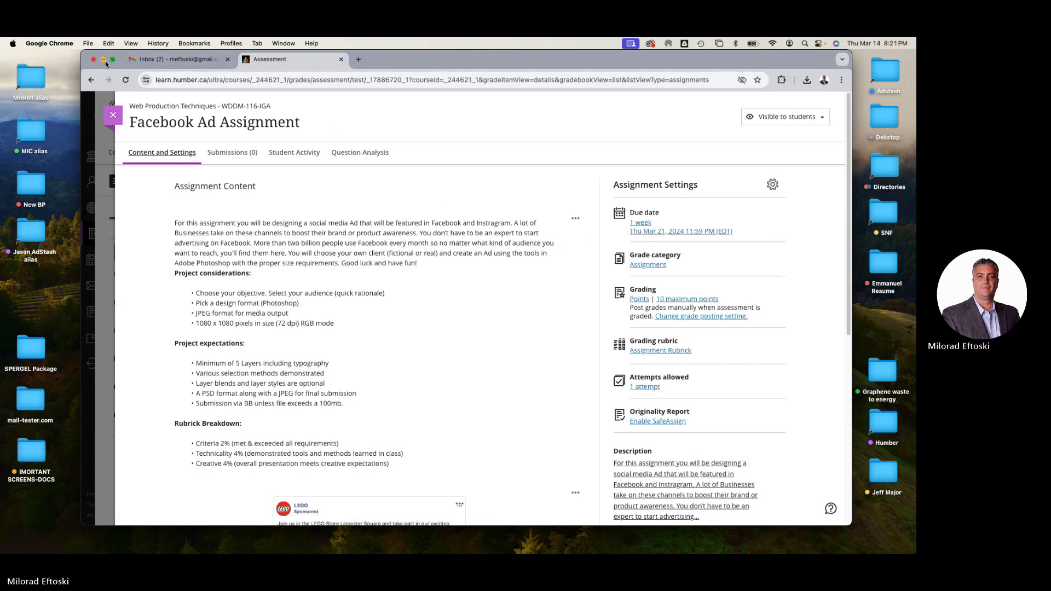
Return to Photoshop and open the New Document dialog via File > New.
key(F11)
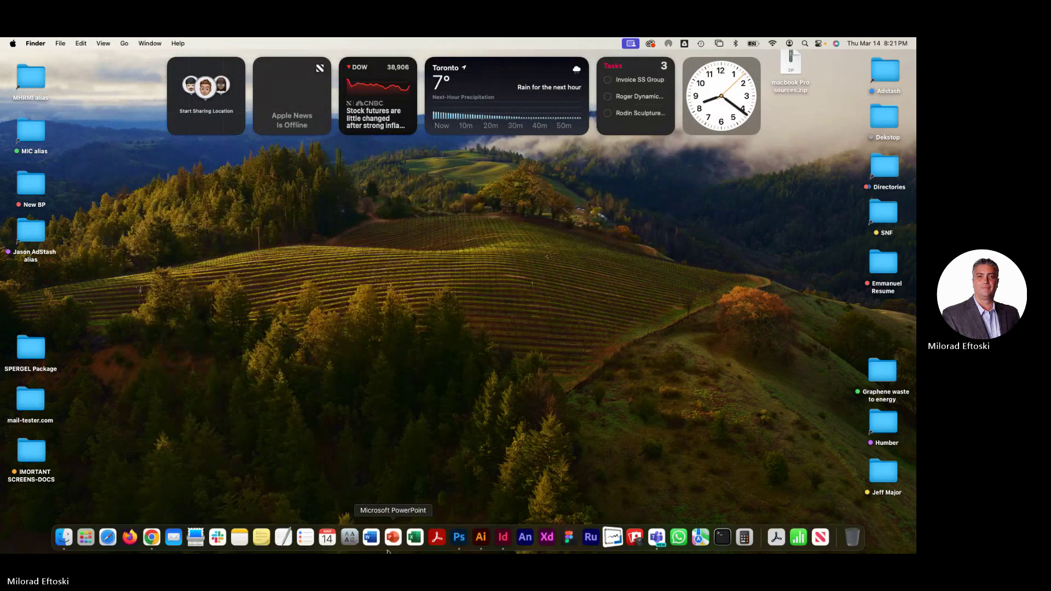
click(458, 538)
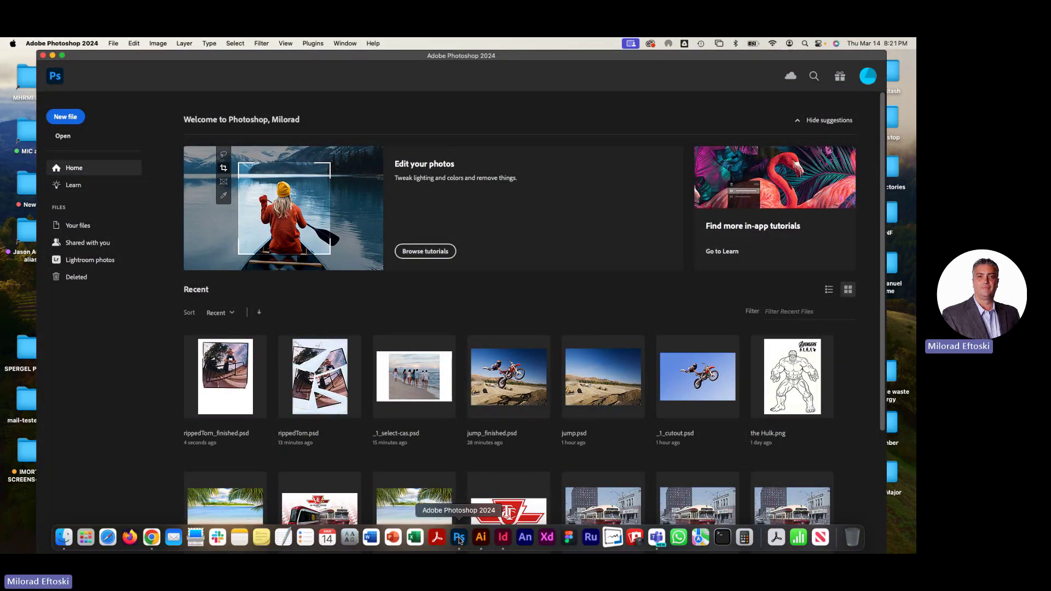
click(114, 43)
click(122, 56)
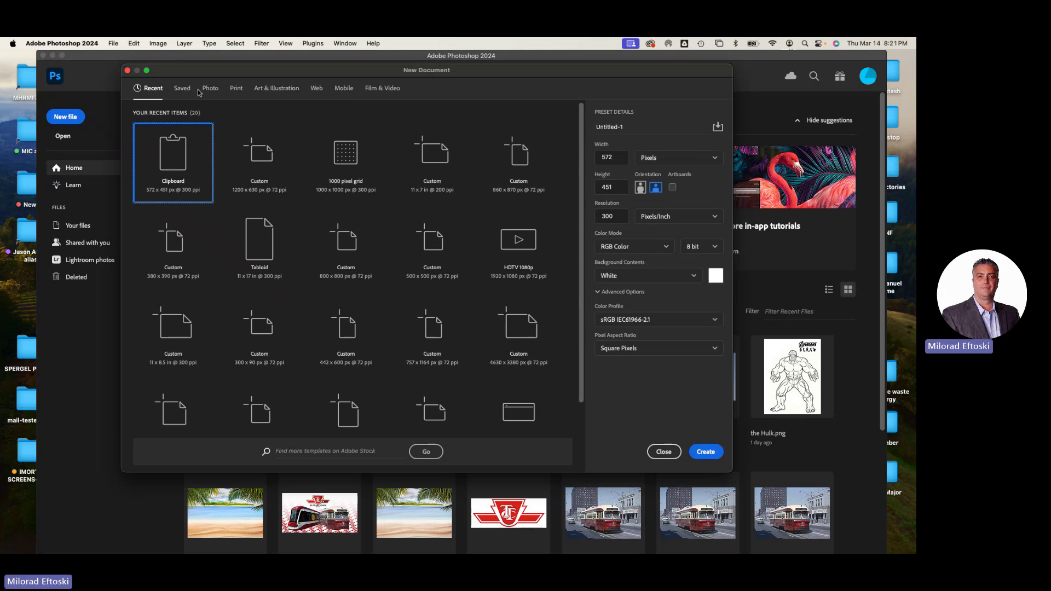
Choose the Web presets, set Width and Height to 1080, and uncheck Artboards.
click(316, 89)
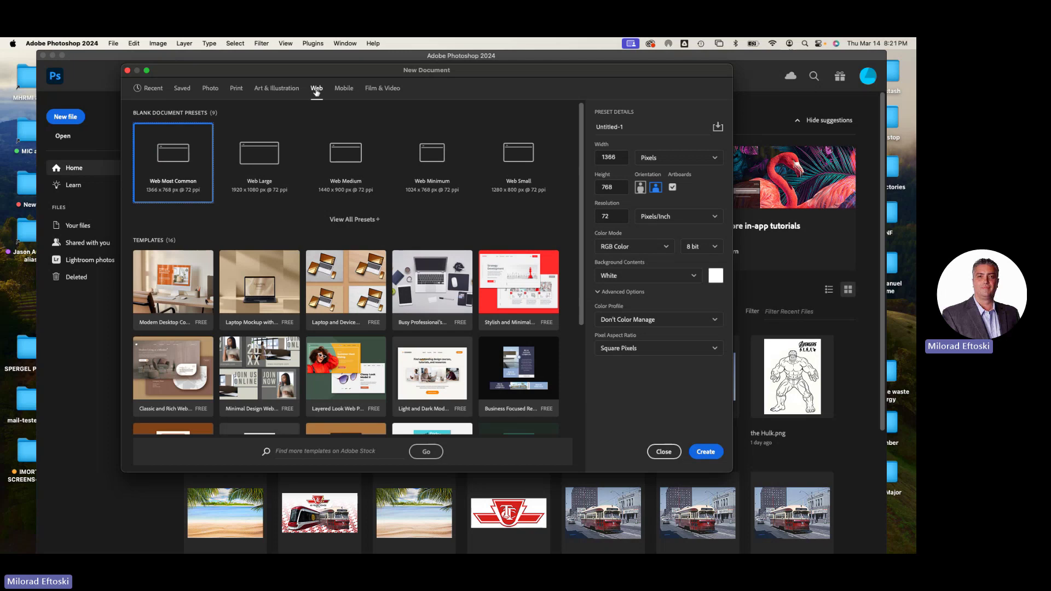
double_click(613, 158)
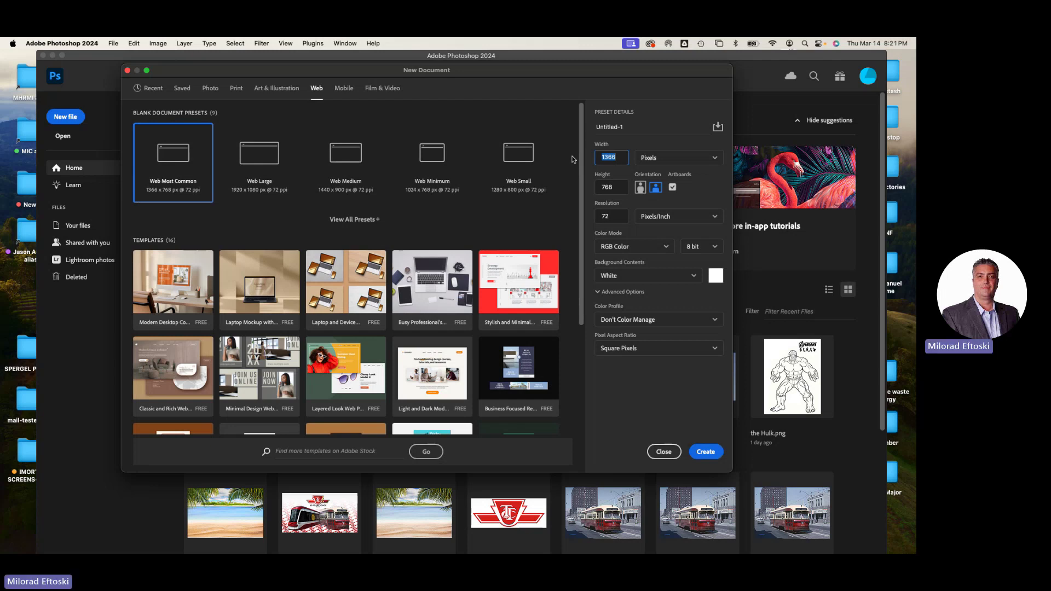
text(1080)
click(619, 187)
text(1080)
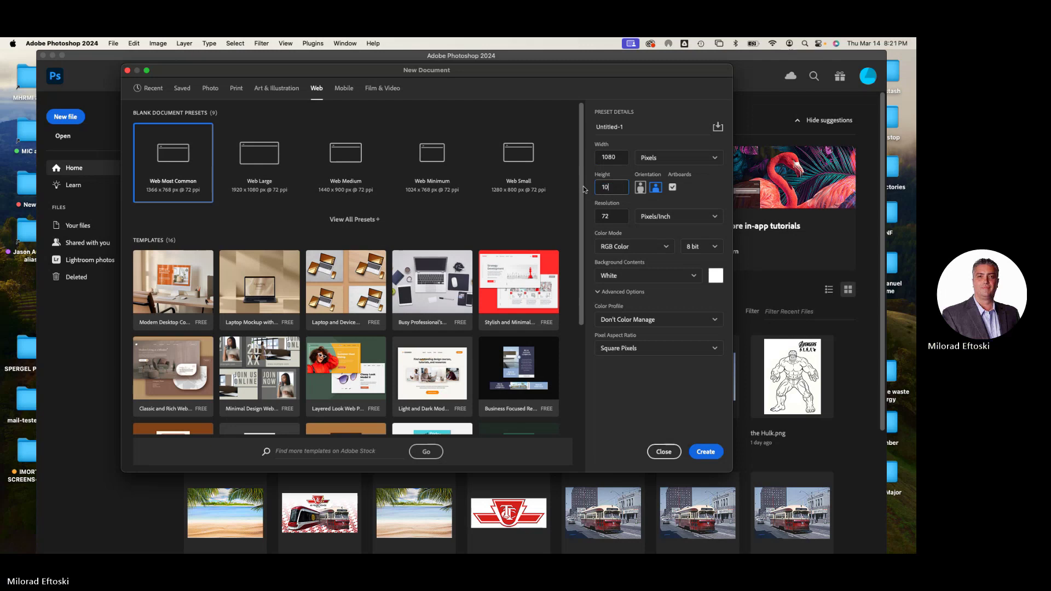
click(674, 189)
Keep pixels as the unit and RGB Color as the mode, then create the document.
drag(623, 157, 585, 154)
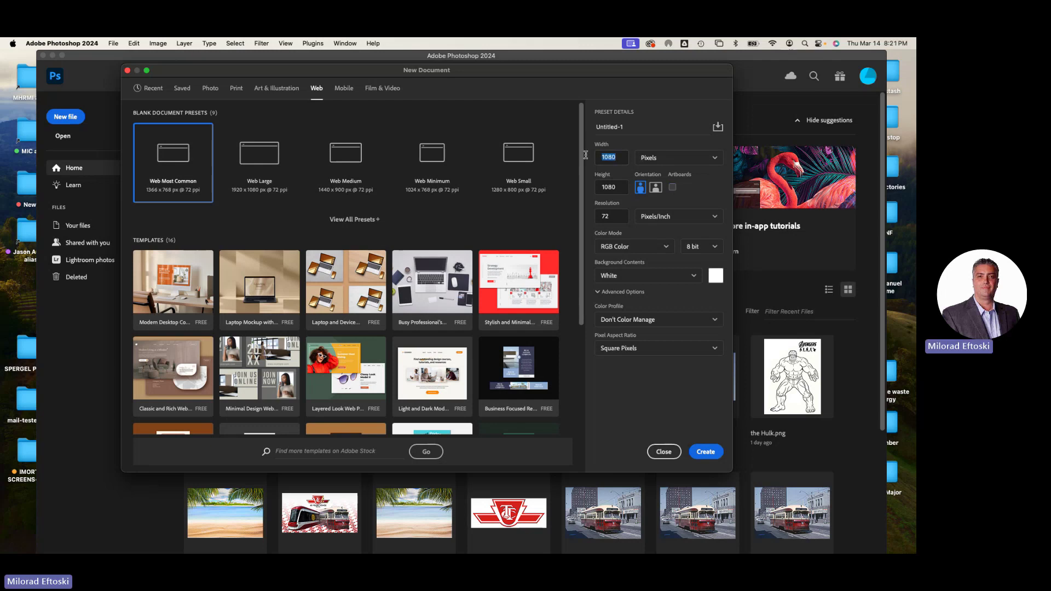
click(618, 187)
click(676, 160)
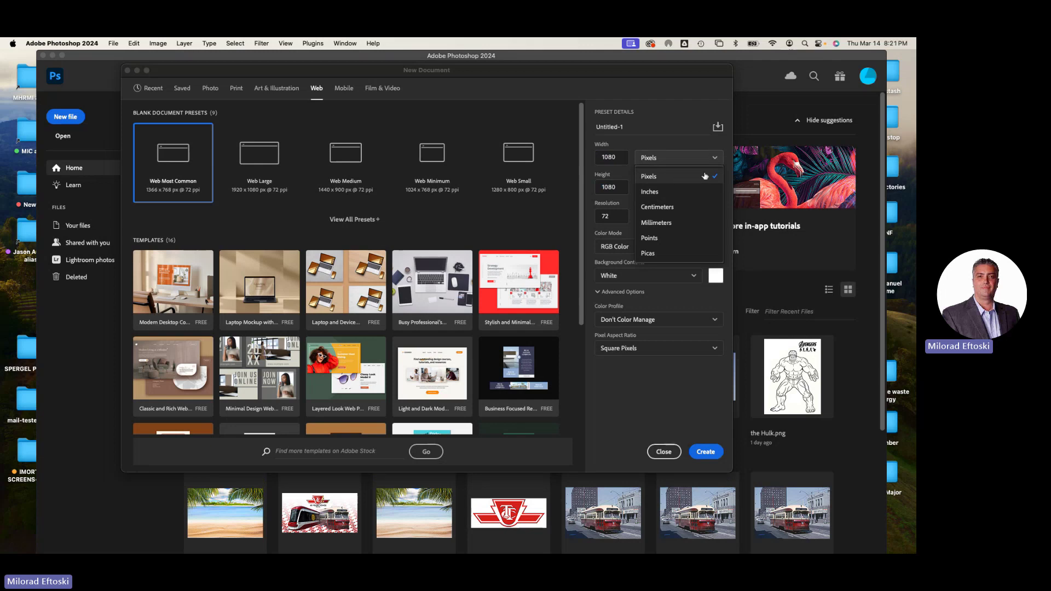
click(679, 176)
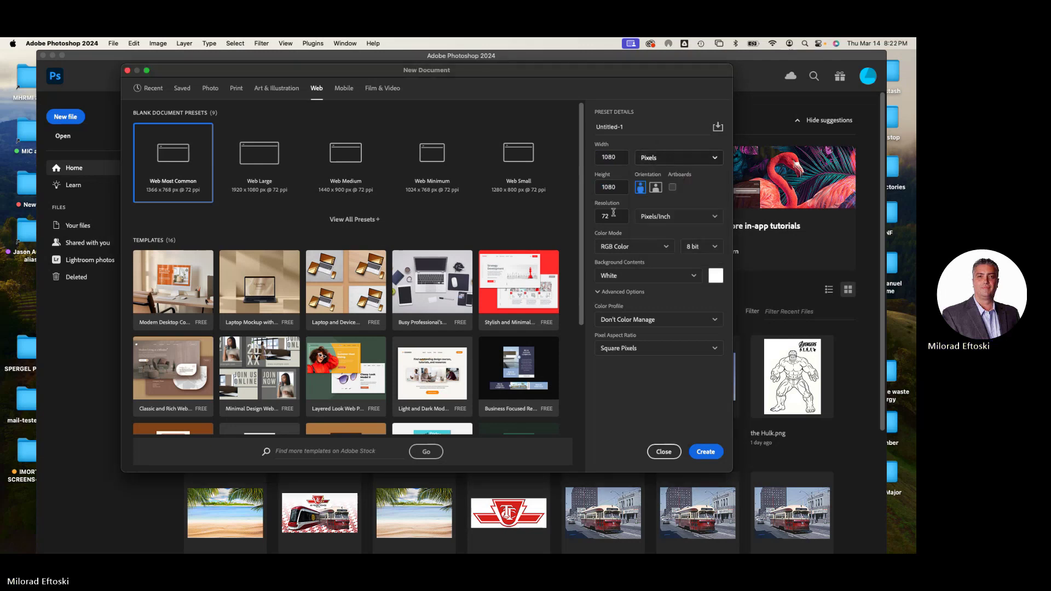
click(635, 247)
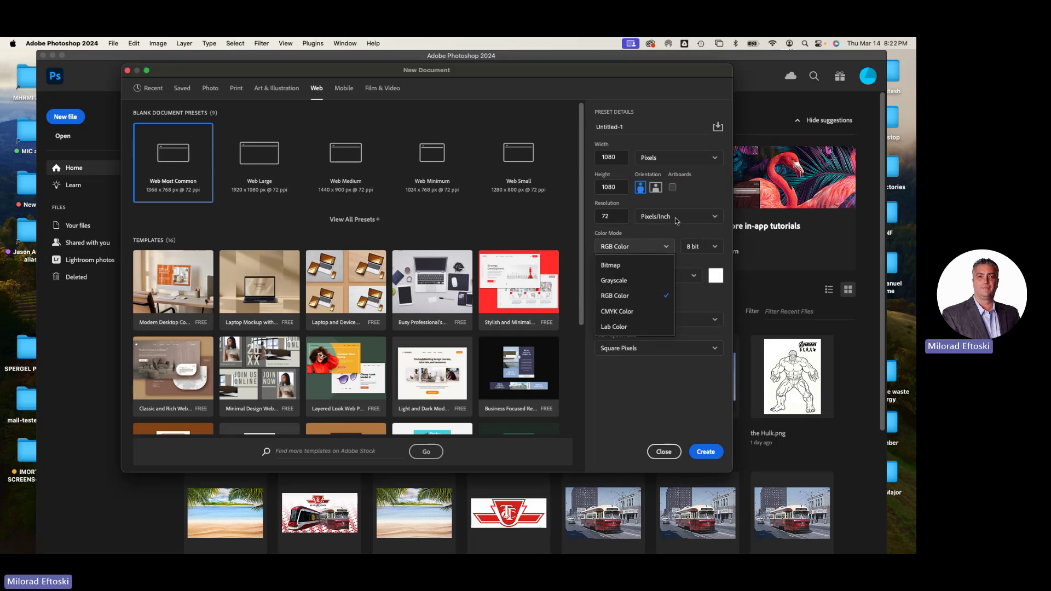
click(678, 115)
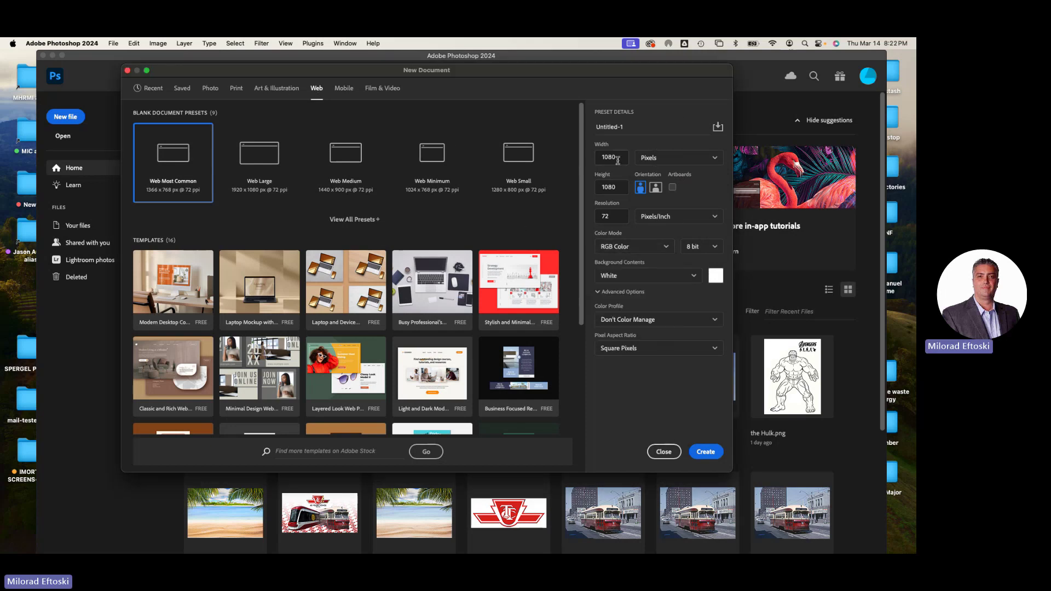
click(620, 189)
click(706, 452)
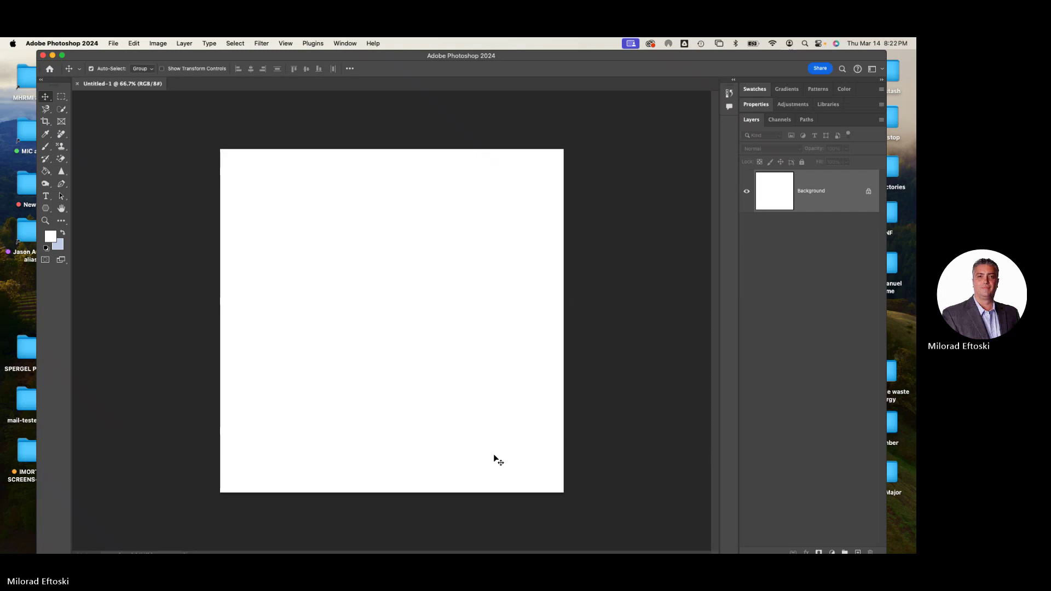
Search Google for 'facebook size' in a new Chrome tab and expand its size answers.
mouse_move(239, 542)
click(143, 541)
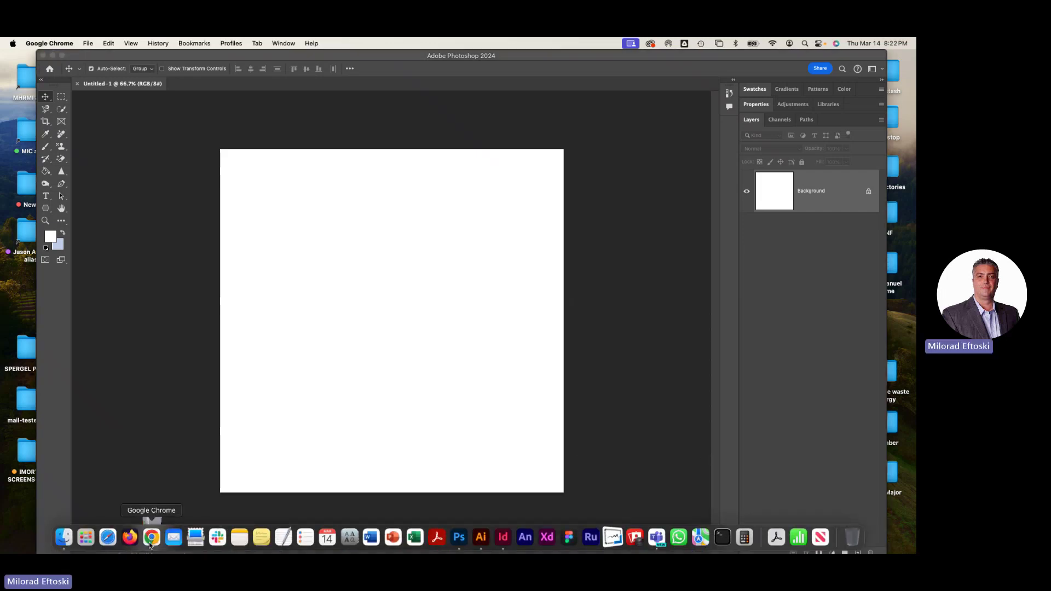
click(358, 59)
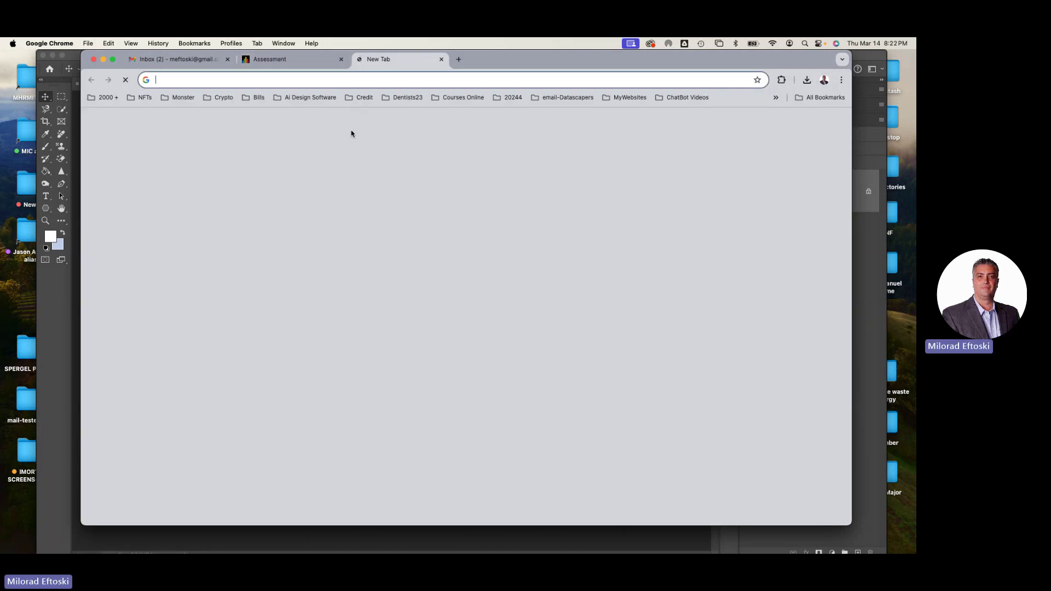
click(302, 84)
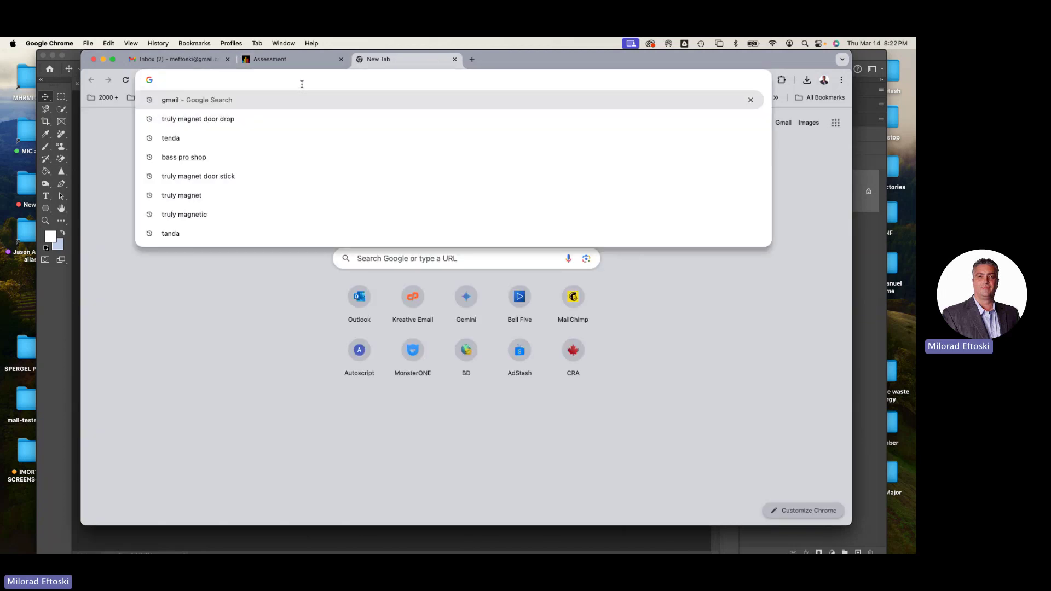
text(facebook size)
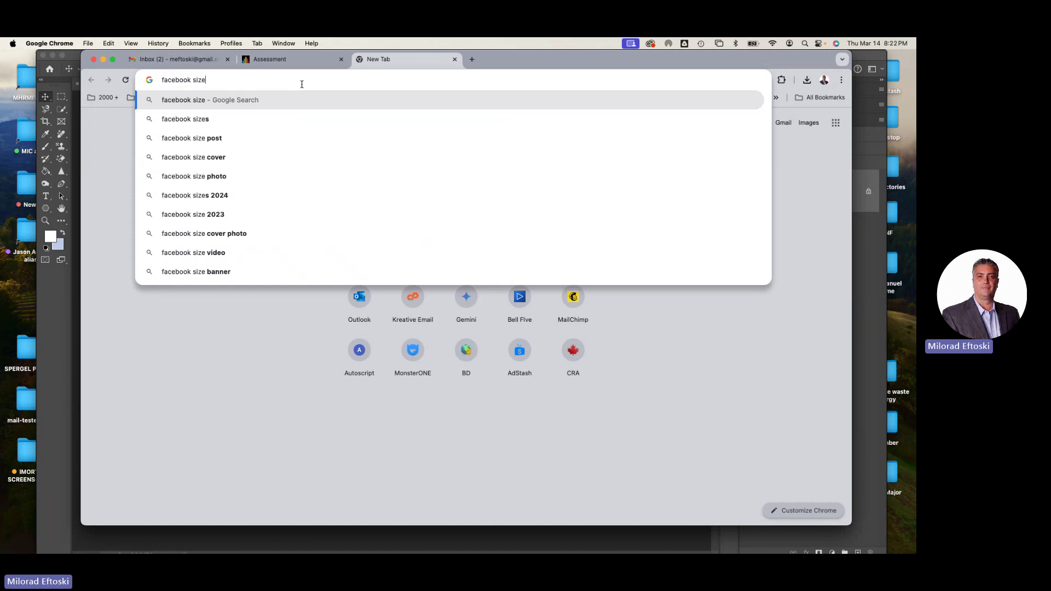
key(Return)
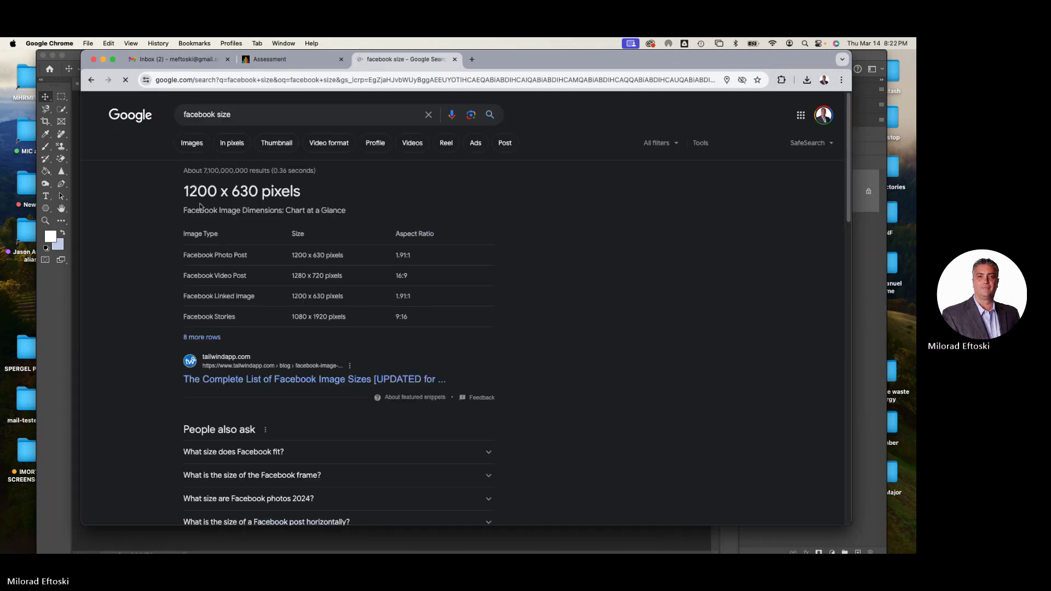
double_click(202, 191)
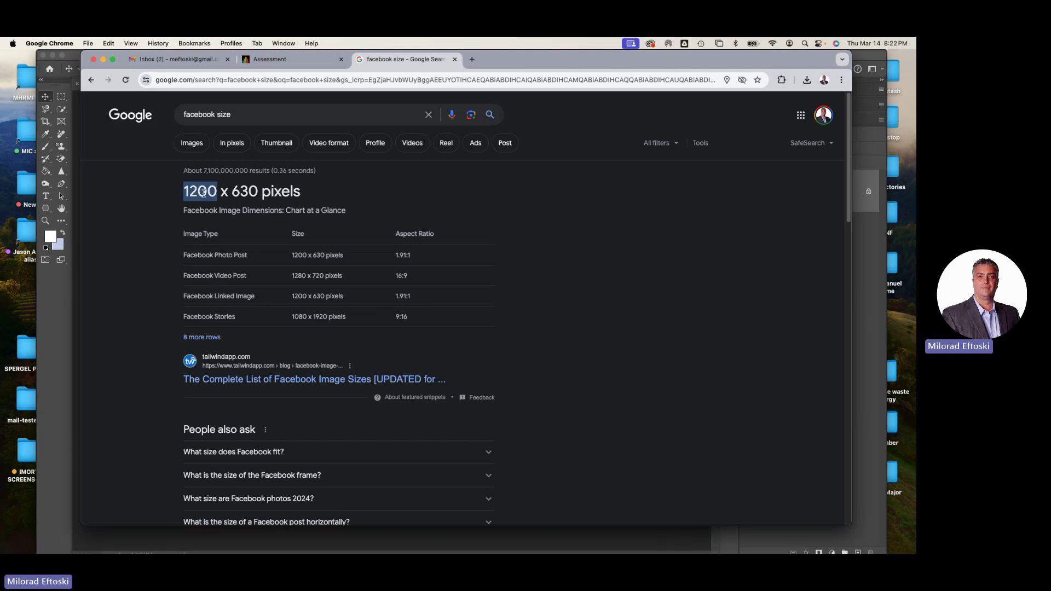
click(377, 457)
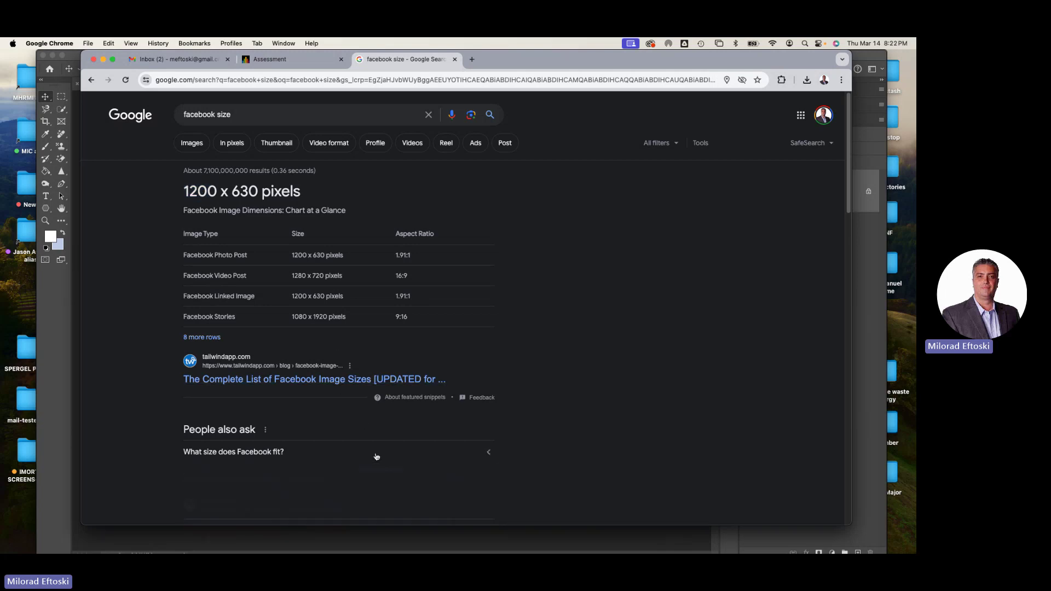
scroll(394, 439, down, 3)
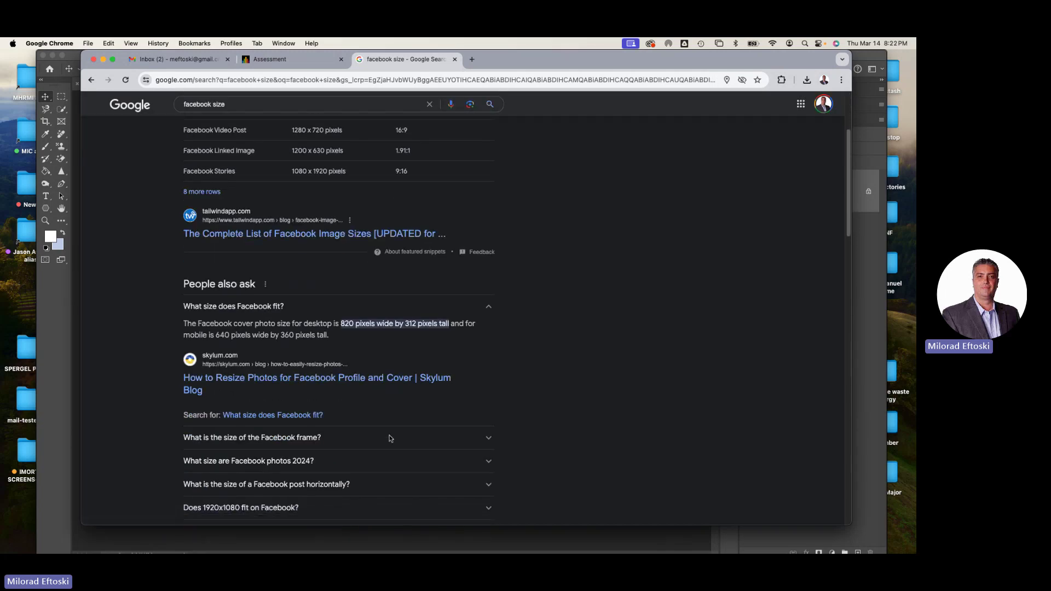
click(374, 437)
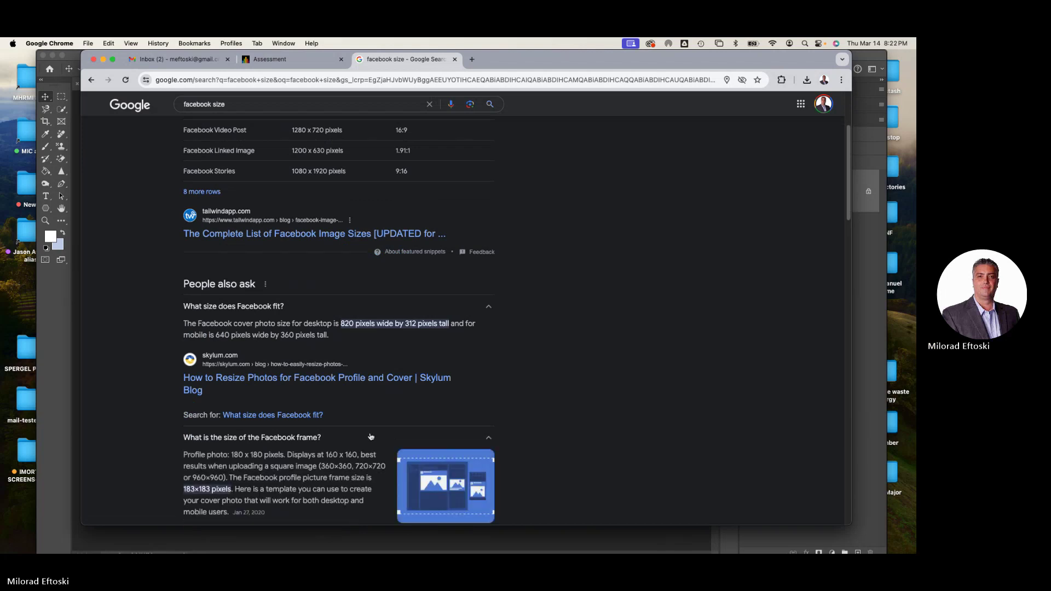
scroll(368, 436, down, 2)
scroll(364, 430, up, 5)
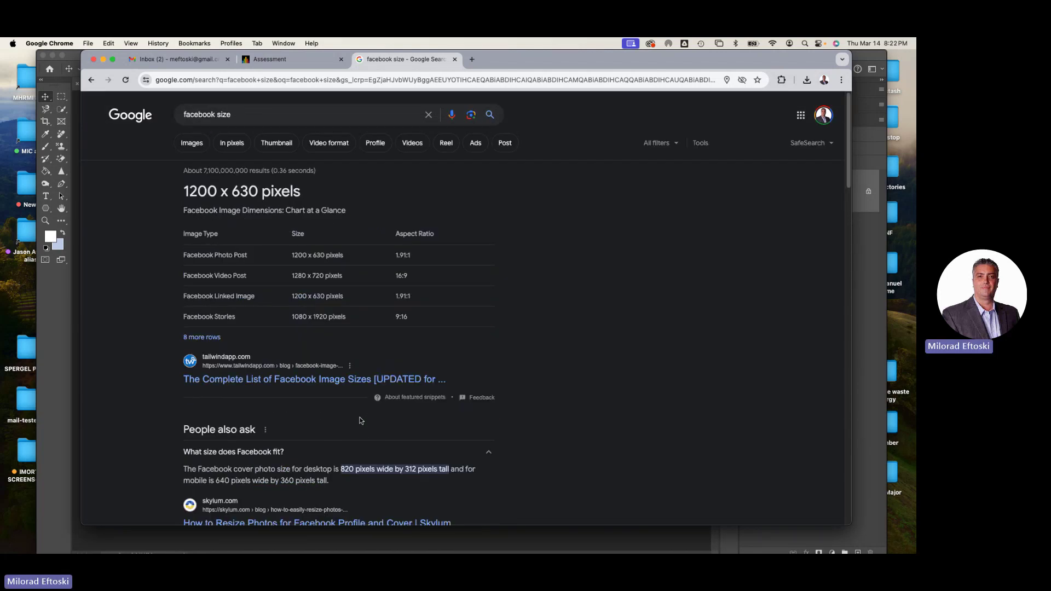
Refine the search to 'facebook size 2024' and scan the results.
click(257, 114)
text(202)
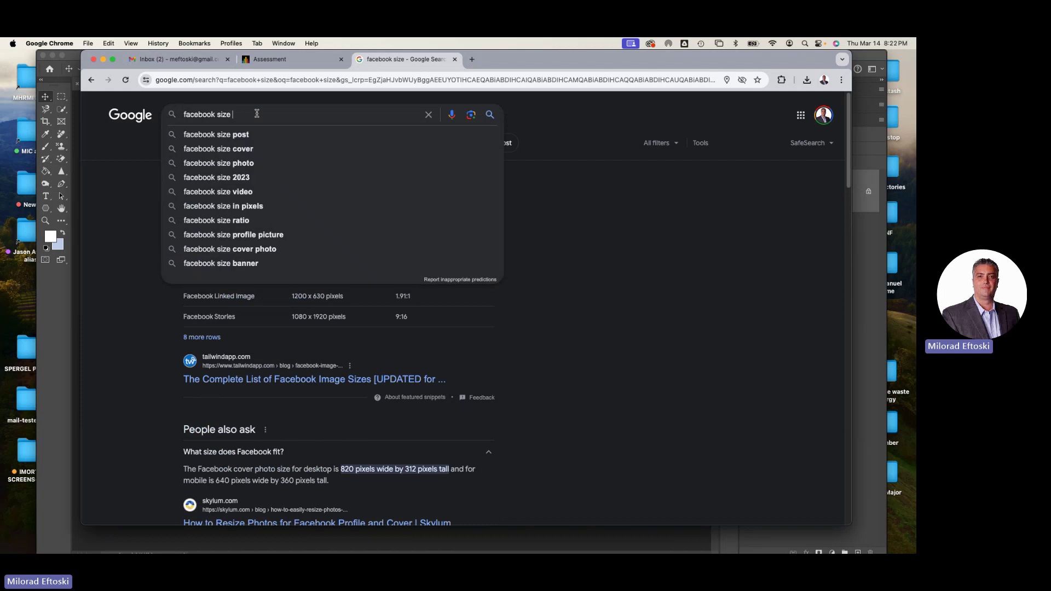
text(4)
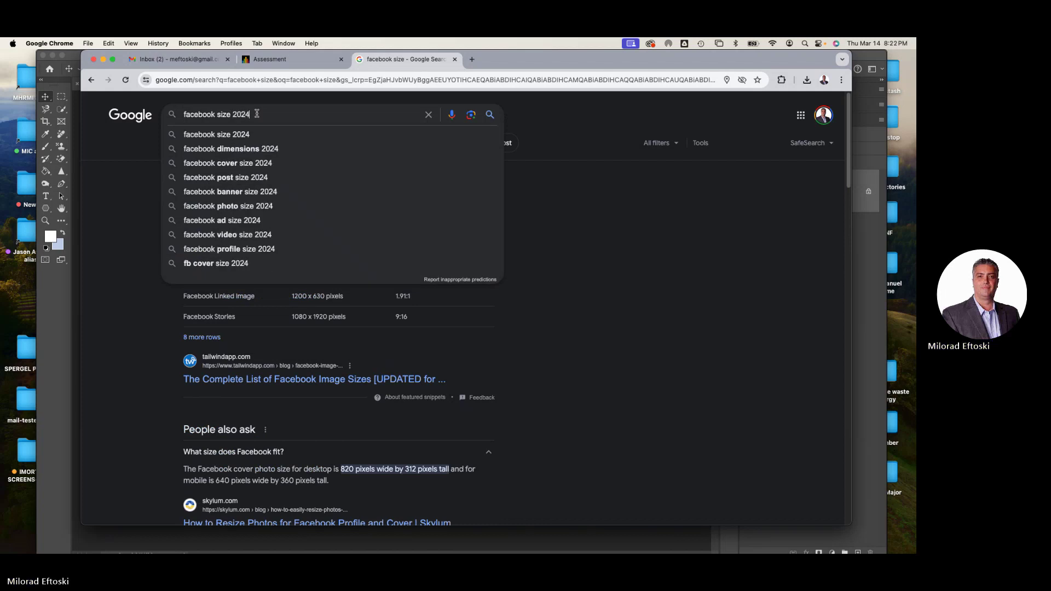
key(Return)
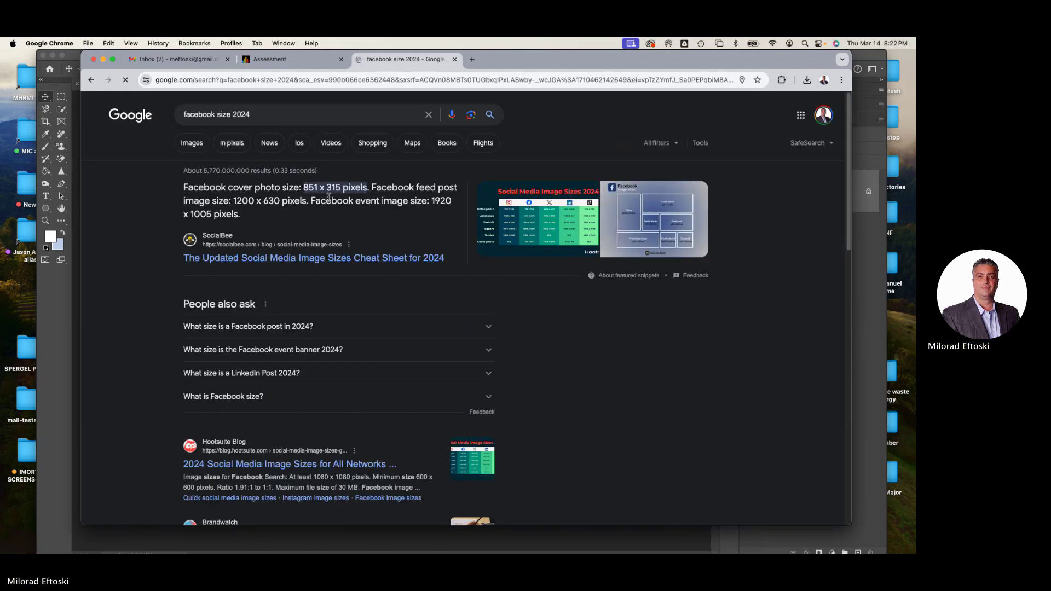
scroll(317, 208, down, 10)
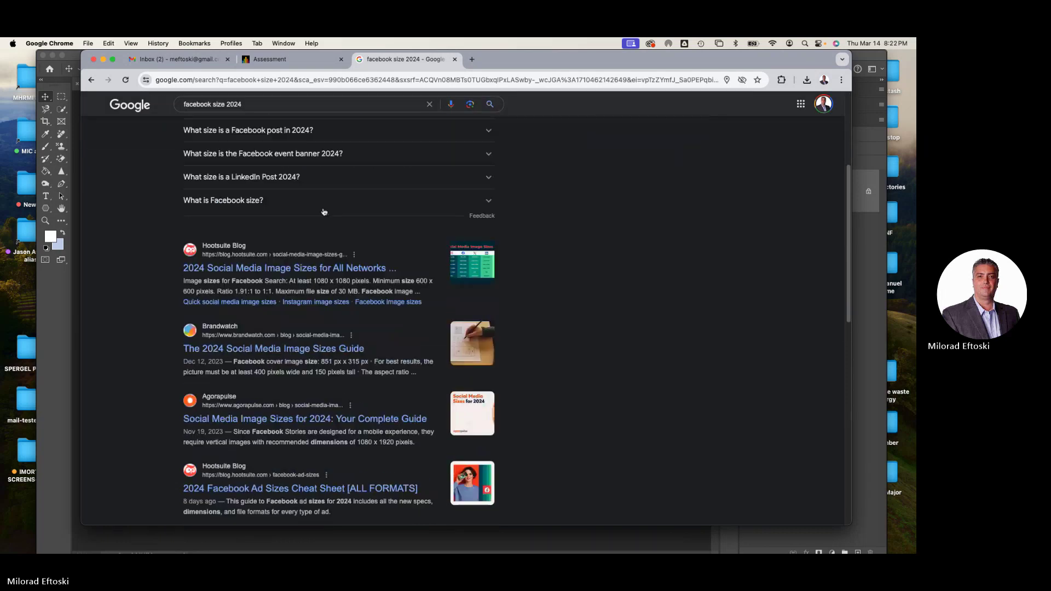
scroll(323, 211, up, 10)
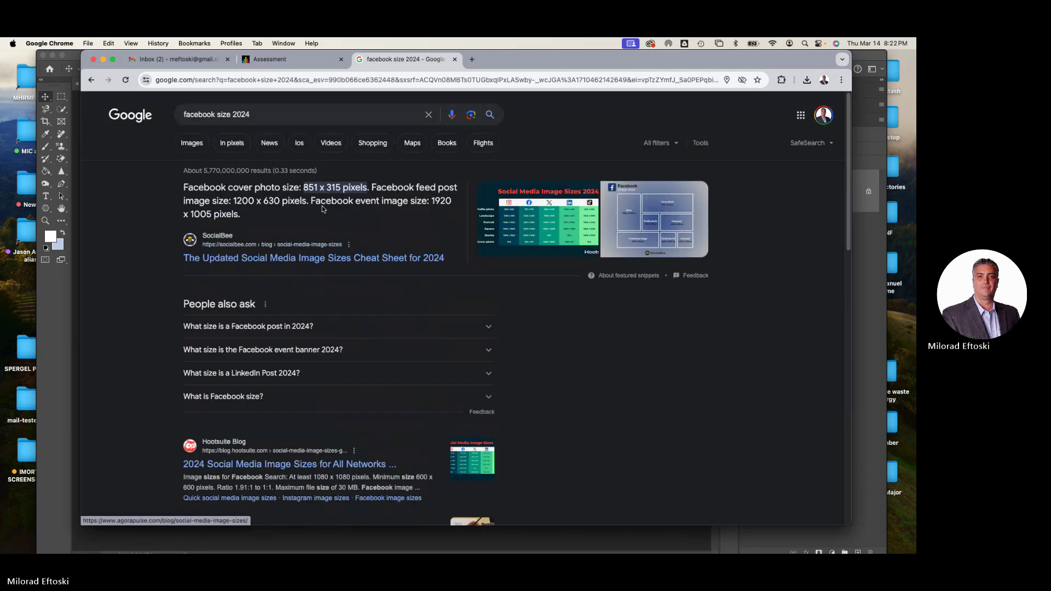
Search 'instagram size 2024', highlight the 1080 x 1080 square post size, then close the tab.
double_click(204, 116)
text(insta)
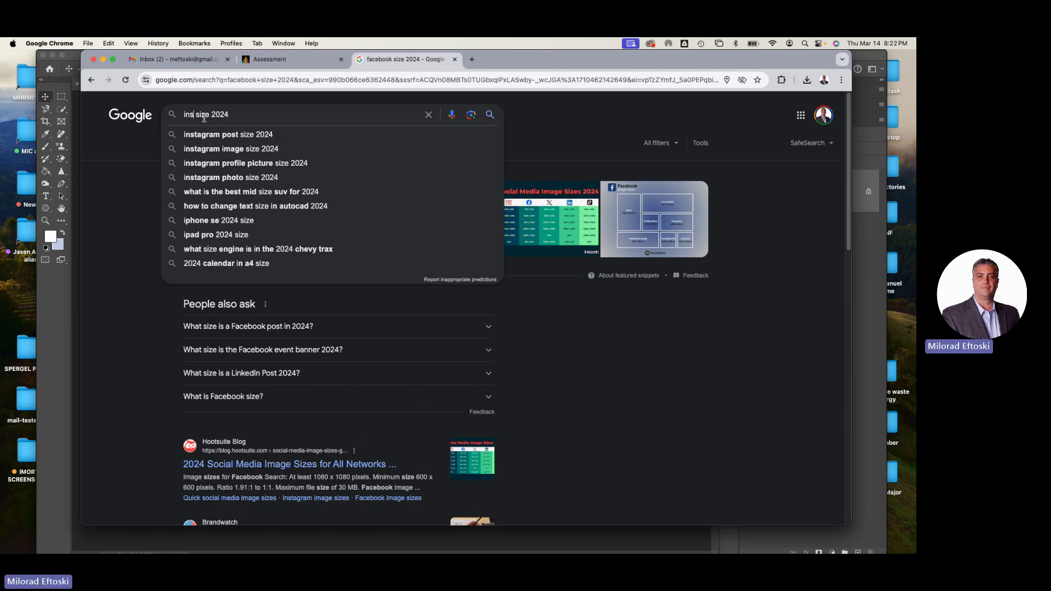
text(gram)
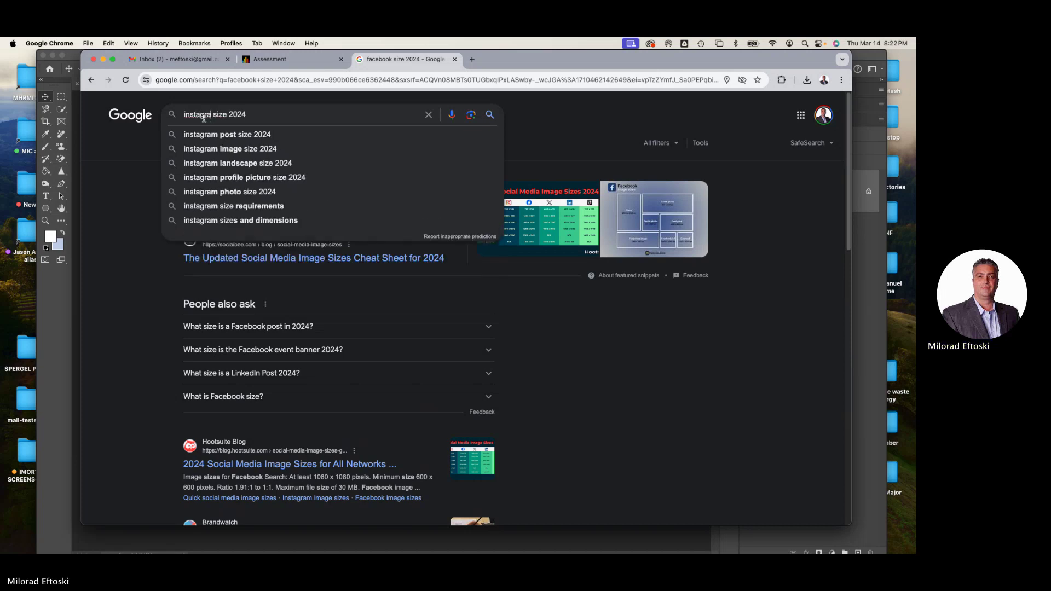
key(Return)
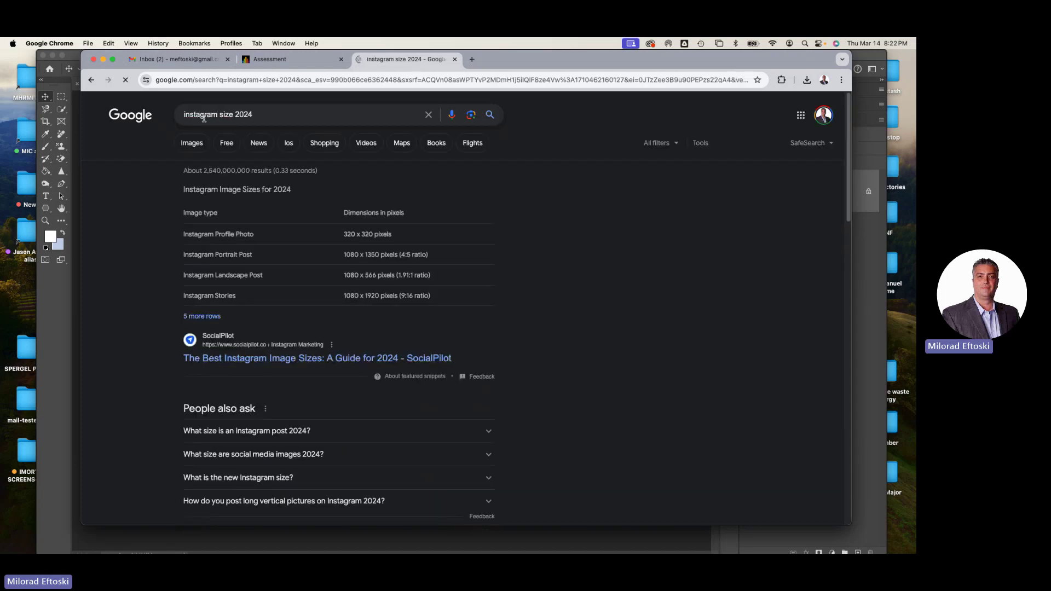
click(405, 432)
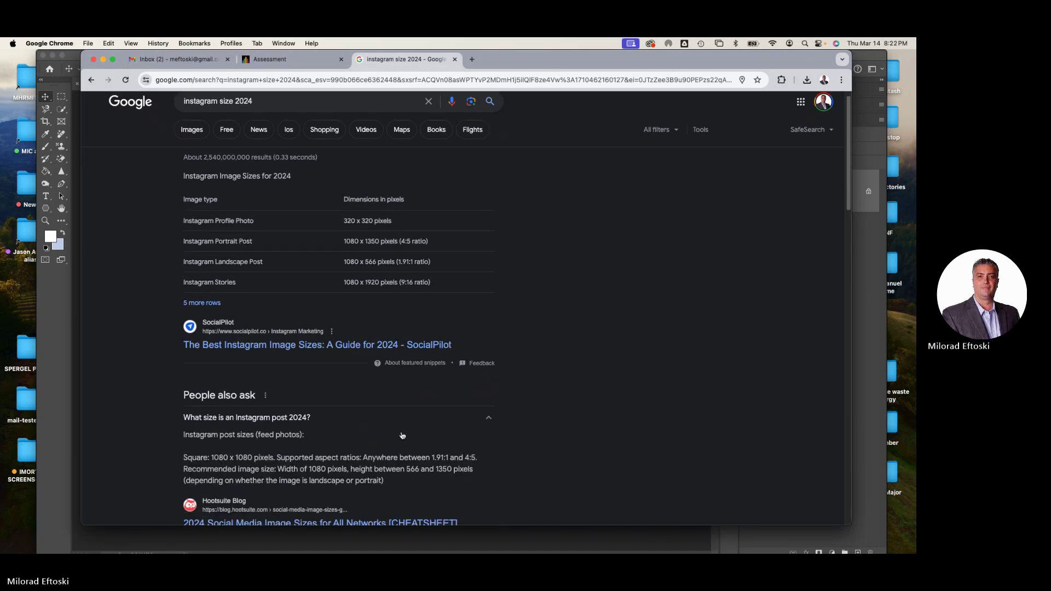
scroll(404, 433, down, 2)
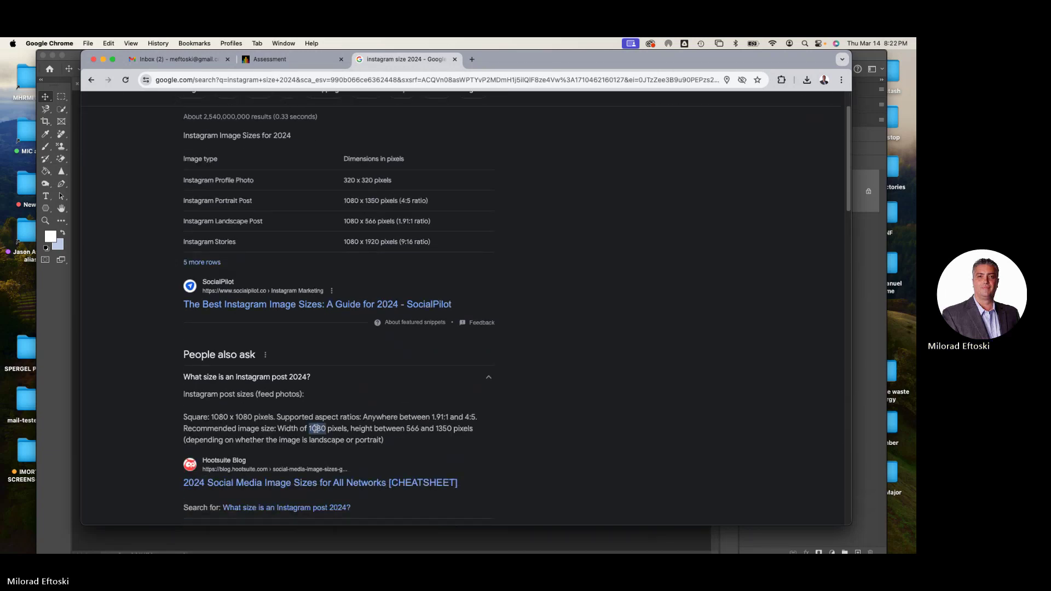
drag(210, 417, 253, 416)
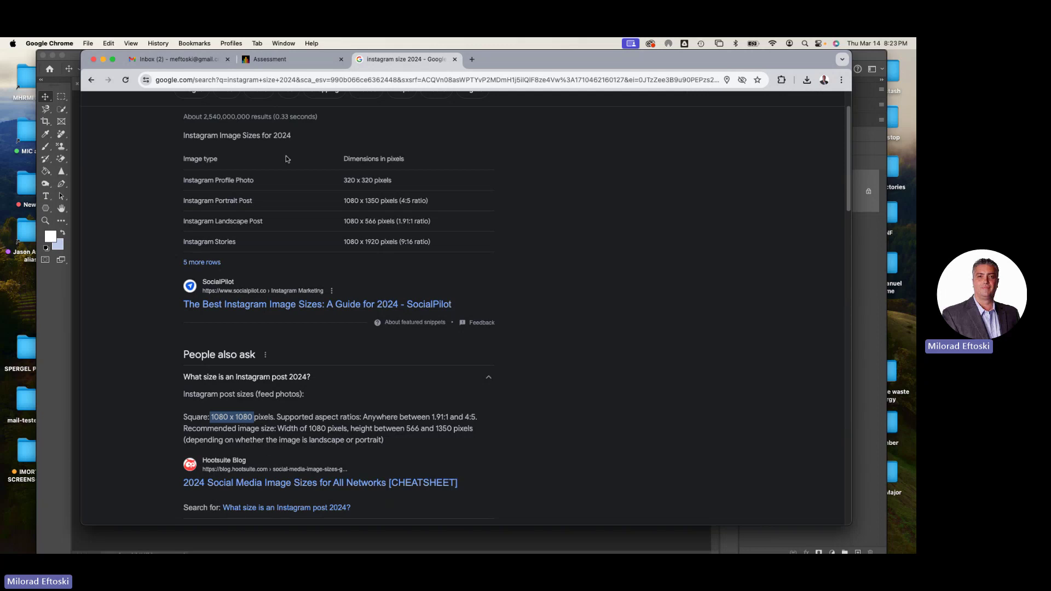
drag(544, 63, 539, 73)
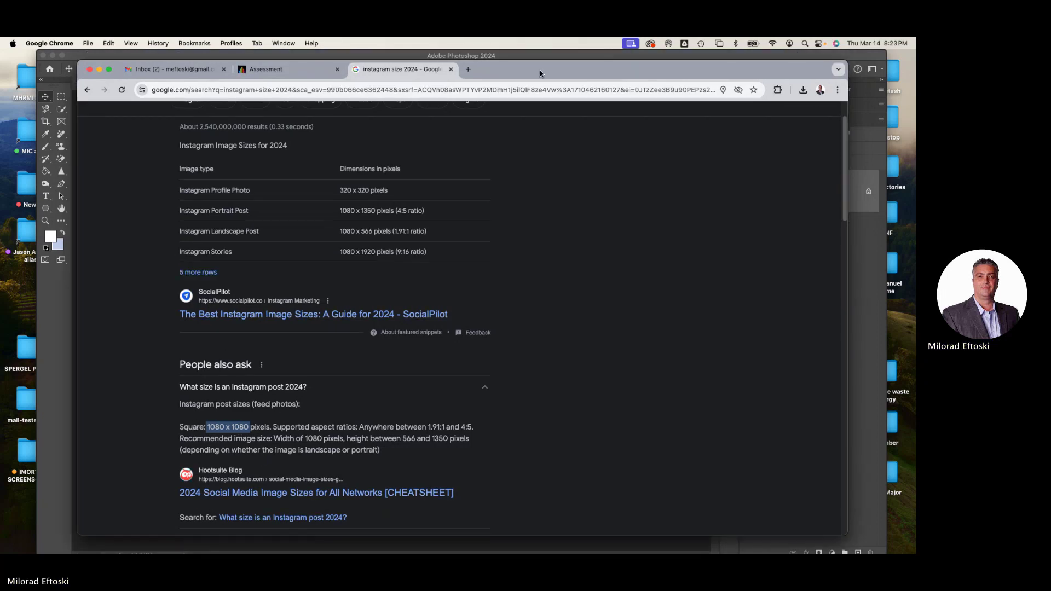
click(452, 70)
Minimize Chrome, then bring Photoshop forward and narrow it, shifting it left to reveal the desktop.
click(99, 70)
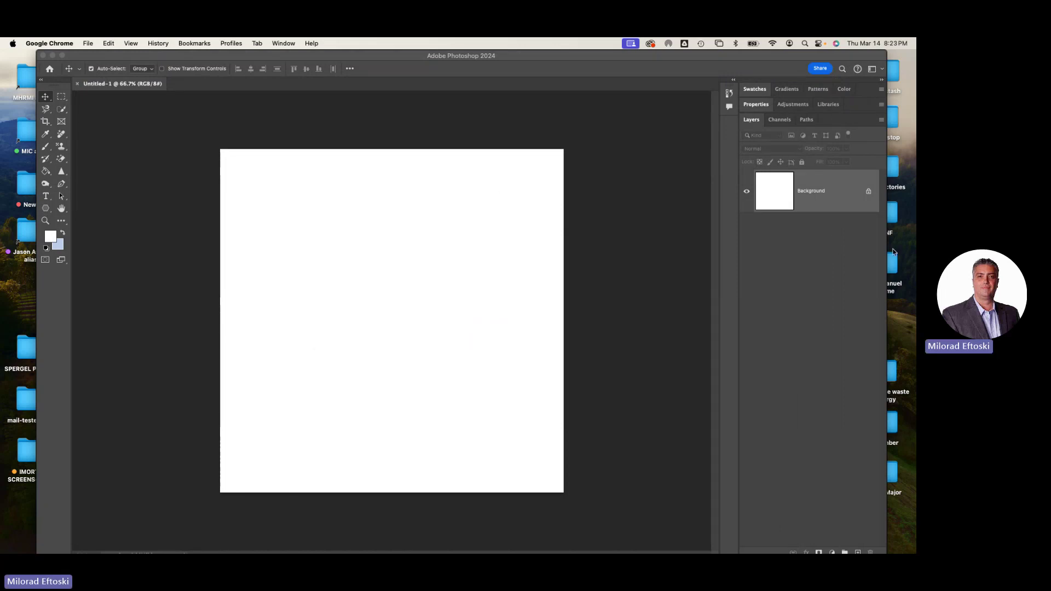
click(872, 253)
drag(887, 253, 846, 247)
drag(586, 56, 550, 55)
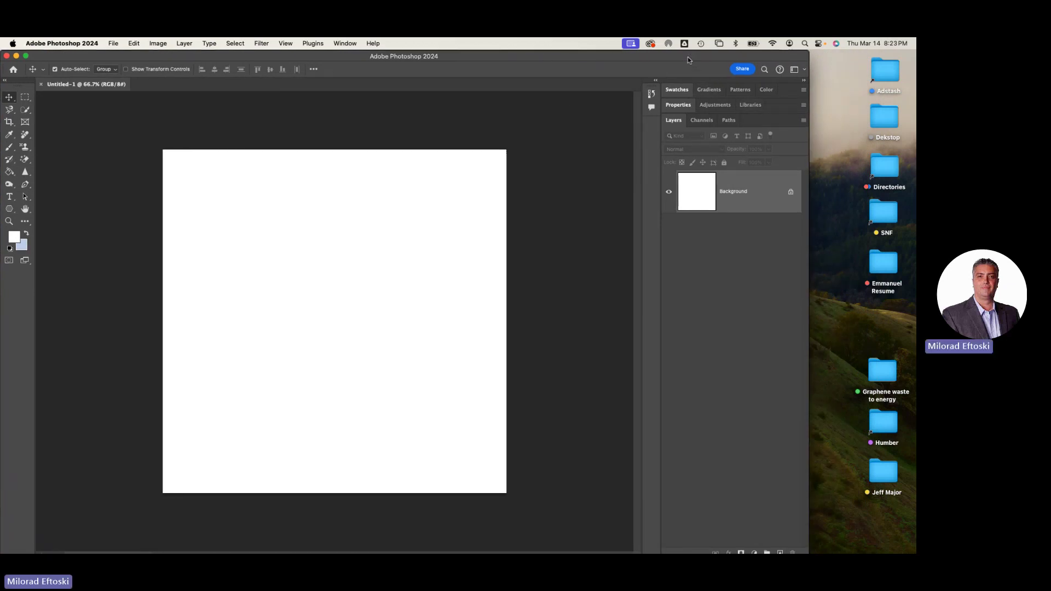
drag(692, 55, 659, 111)
Unzip macbook Pro sources.zip on the desktop and open the extracted folder.
drag(790, 67, 835, 89)
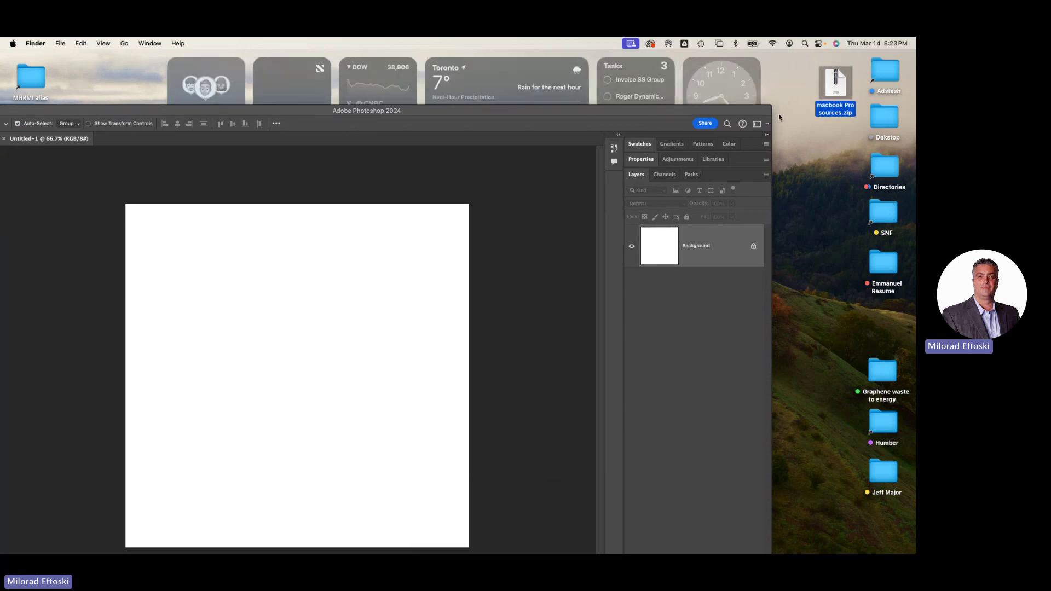
key(super+o)
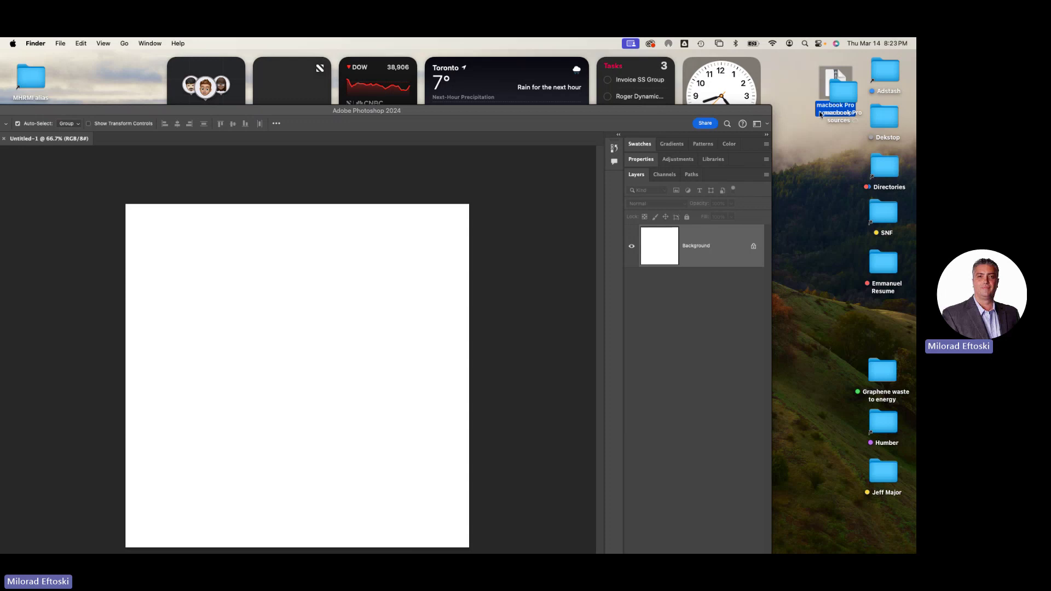
double_click(834, 143)
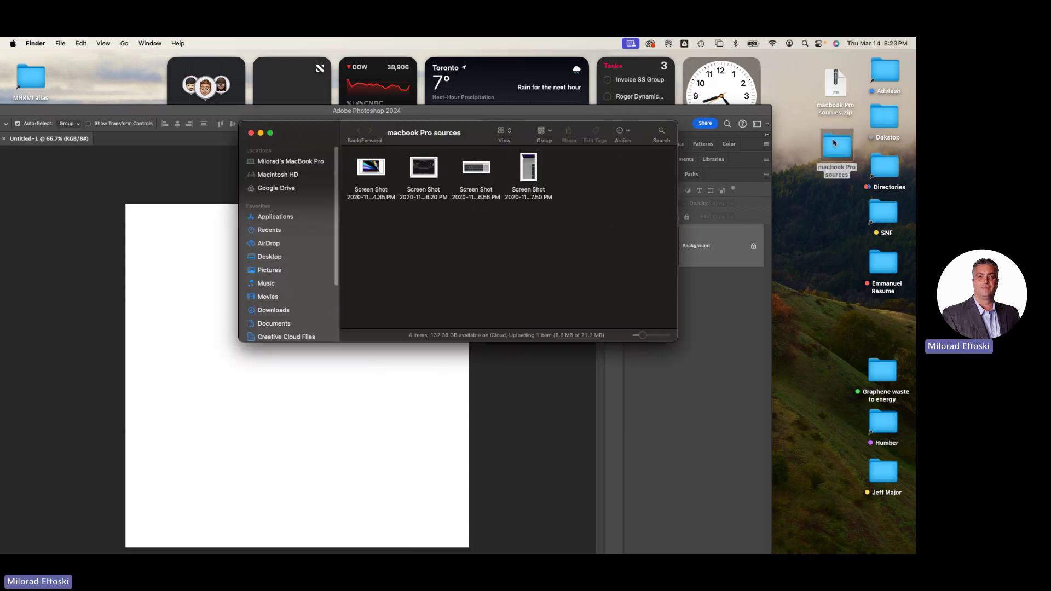
Quick Look through the four MacBook screenshots, then return to Photoshop.
click(374, 168)
key(space)
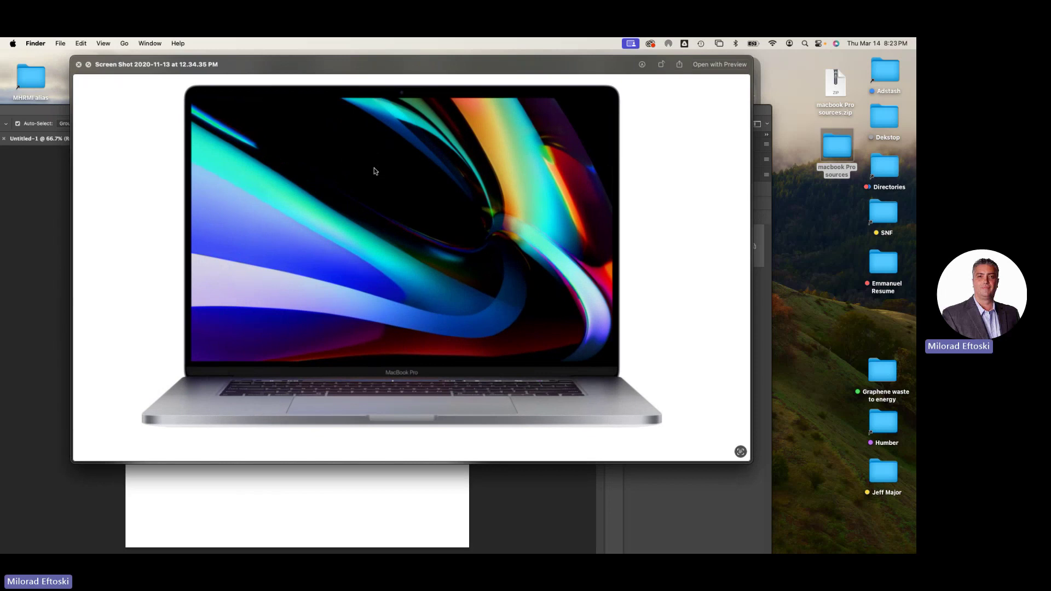
key(Right)
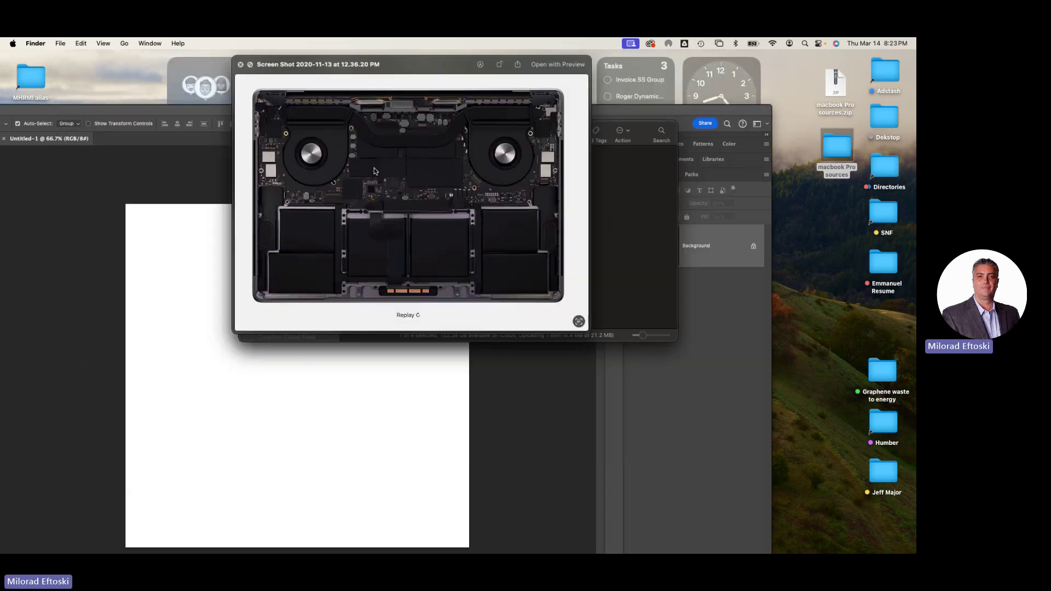
key(Right)
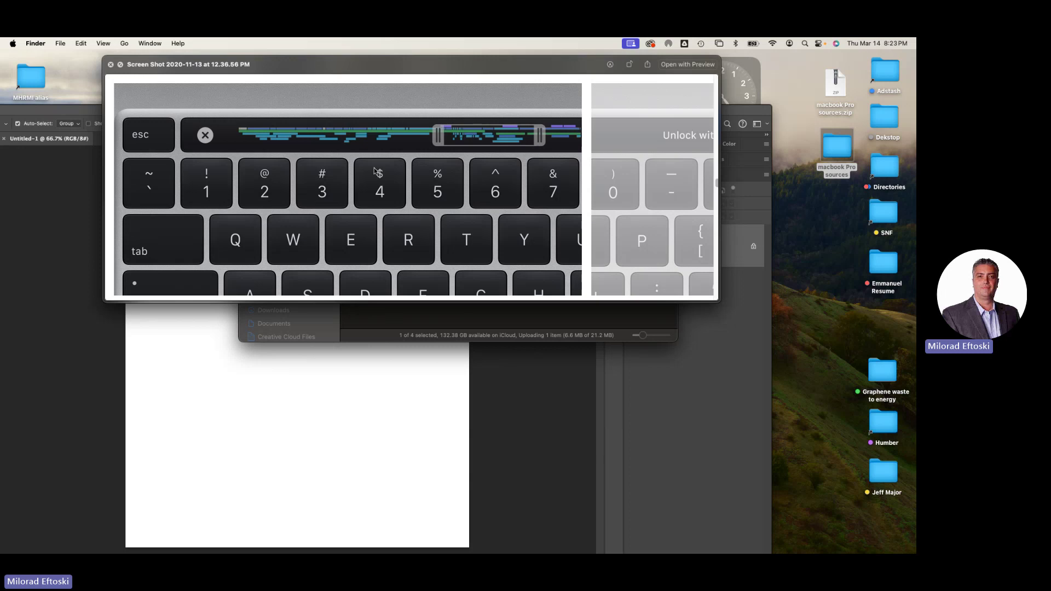
key(Right)
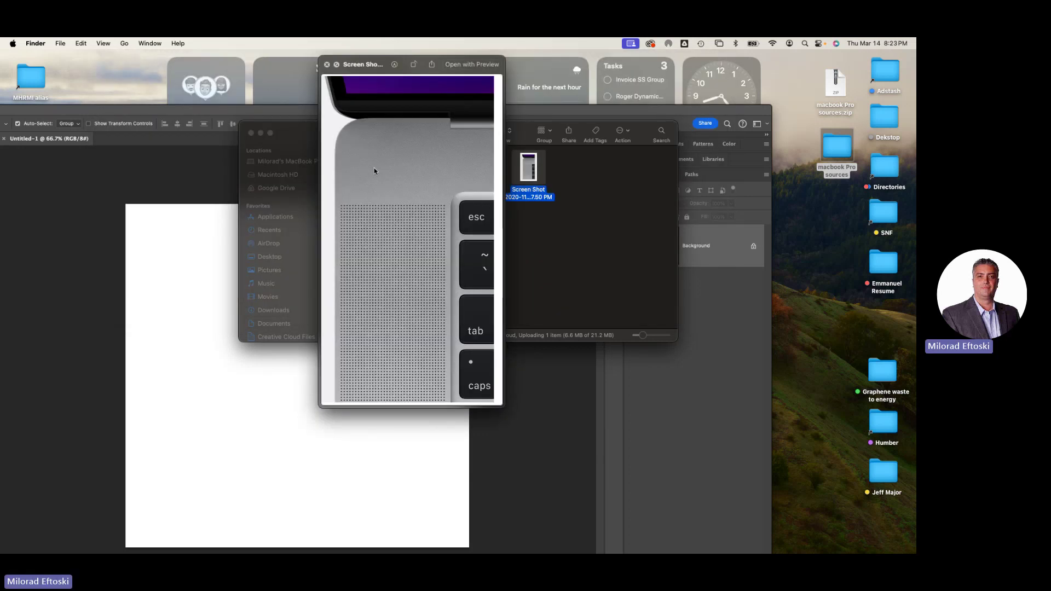
key(Right)
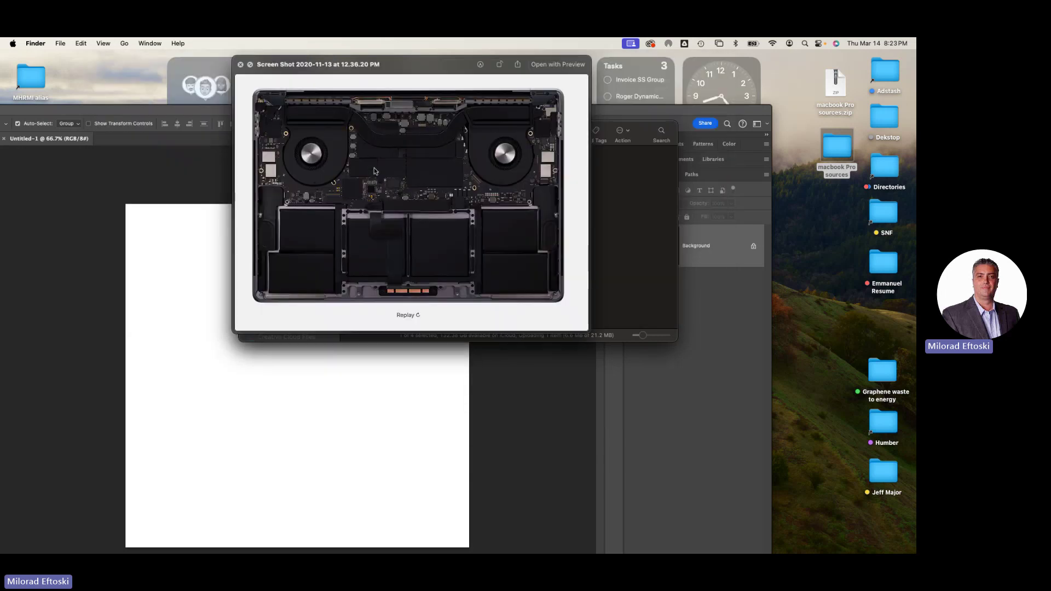
key(Right)
key(space)
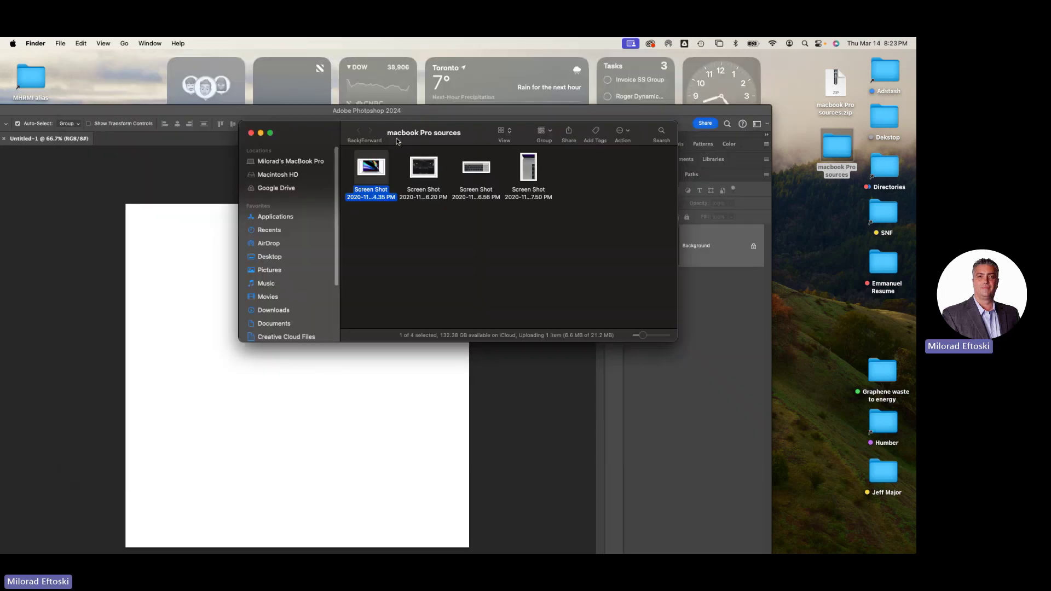
click(251, 133)
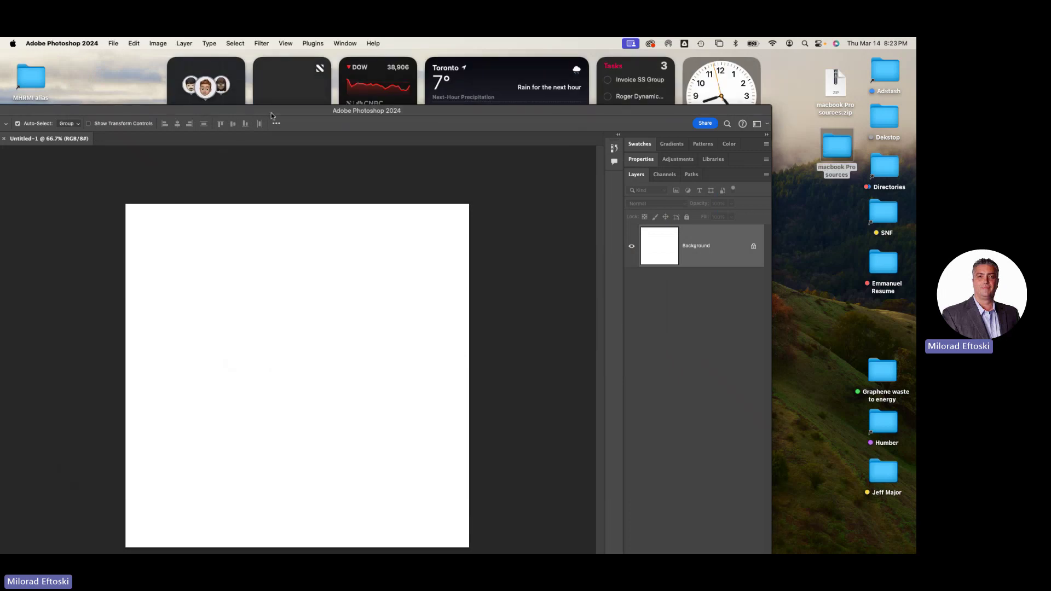
Resize and reposition the Photoshop window, then bring Chrome back.
double_click(342, 110)
drag(343, 53, 328, 53)
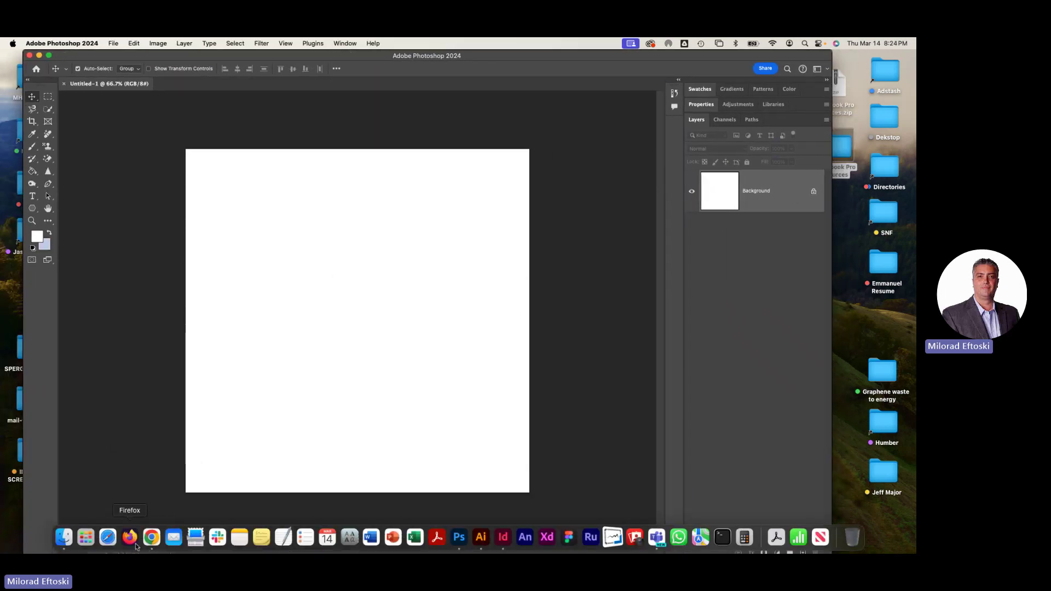
click(151, 539)
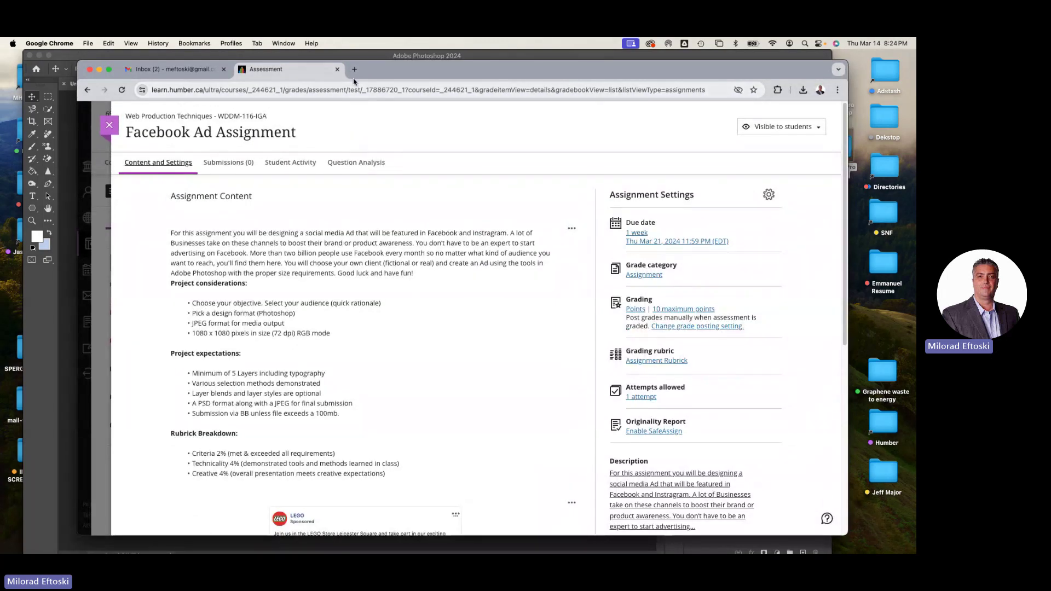
Load apple.com in a new Chrome tab and scroll the homepage.
click(355, 70)
text(apple)
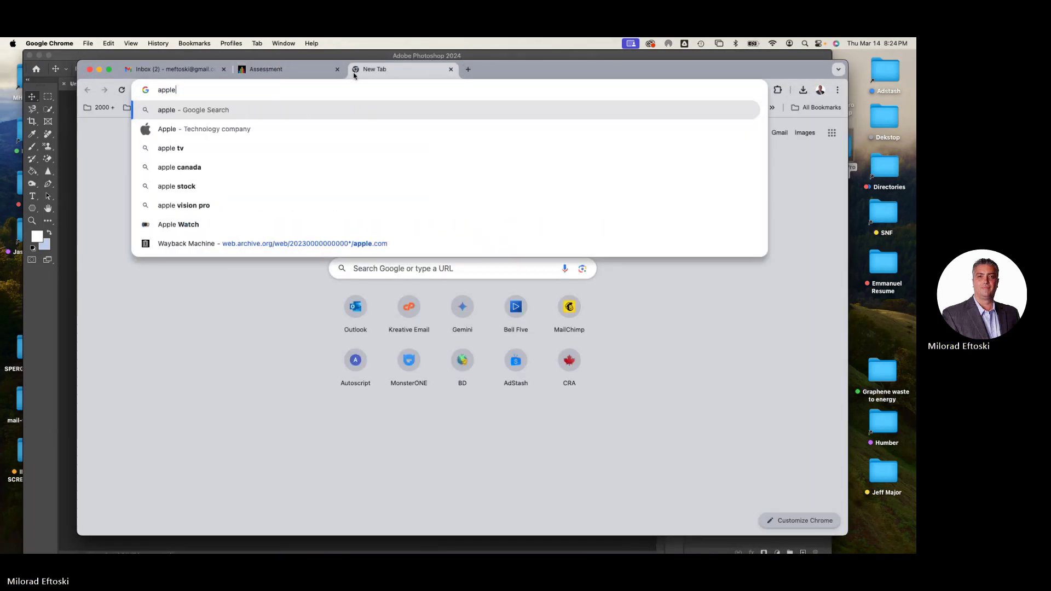
text(.com)
key(Return)
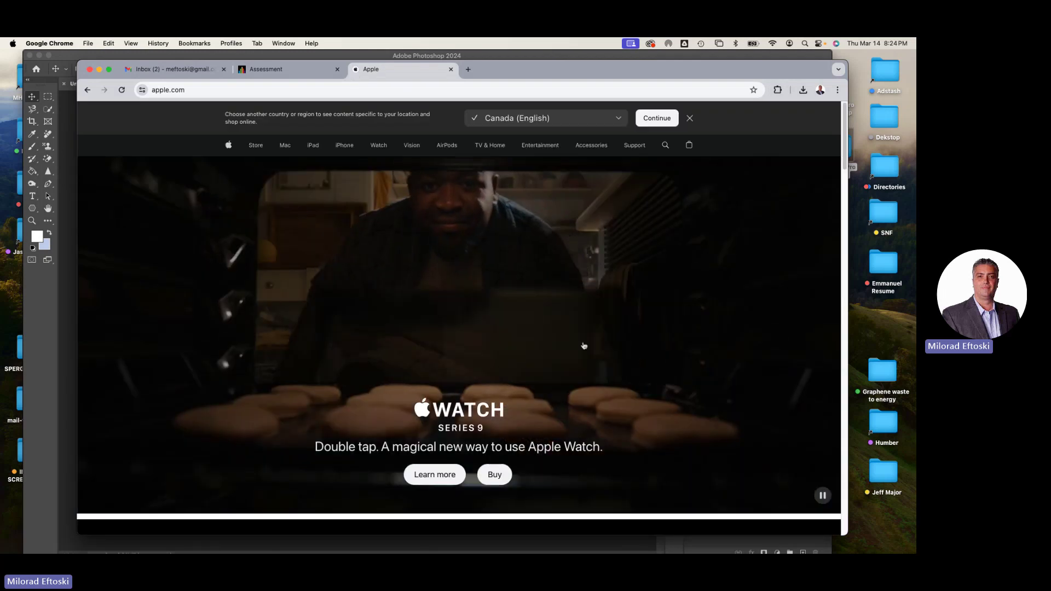
scroll(584, 345, down, 6)
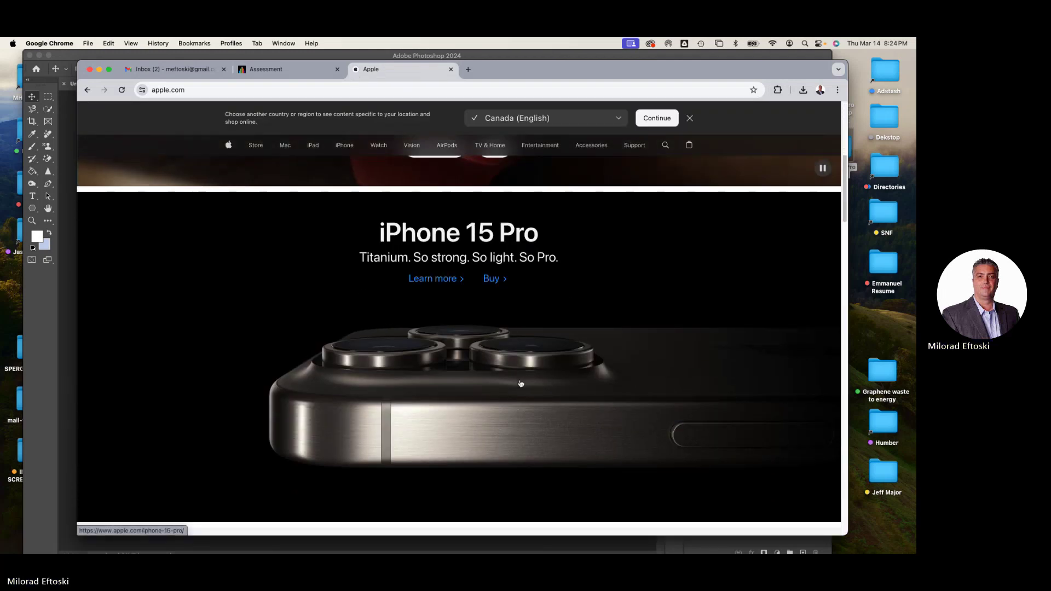
scroll(521, 383, down, 2)
scroll(548, 361, up, 8)
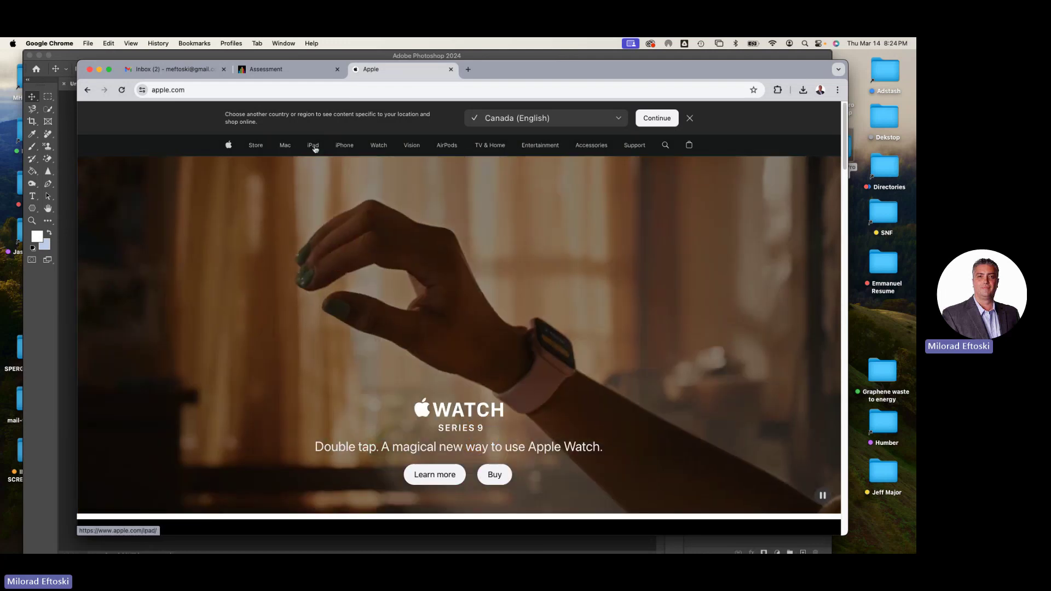
mouse_move(315, 148)
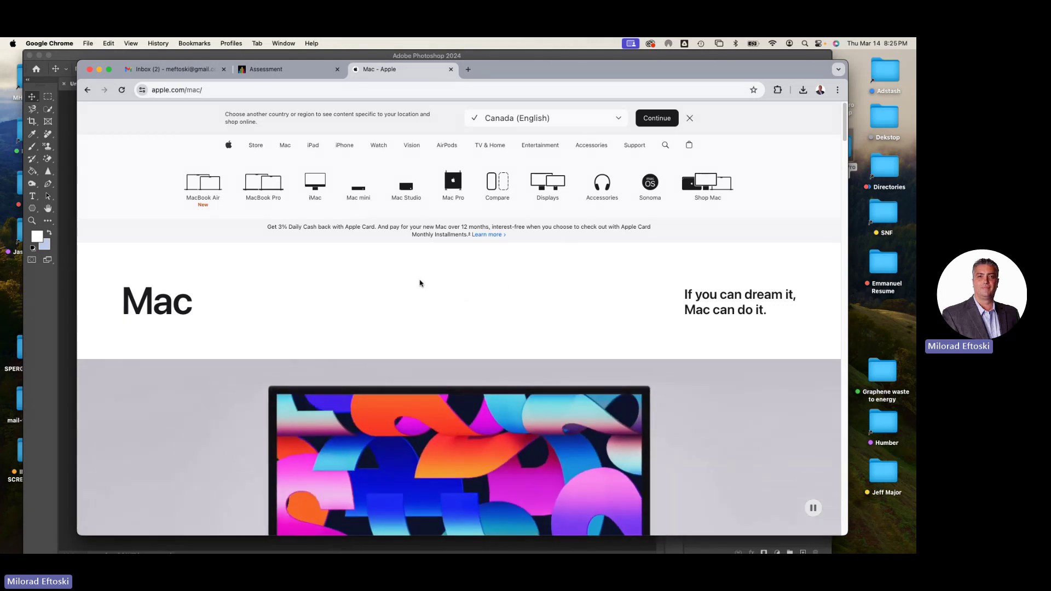
Open the MacBook Pro page, toggle the highlights carousel, and scroll to Take a closer look.
click(265, 186)
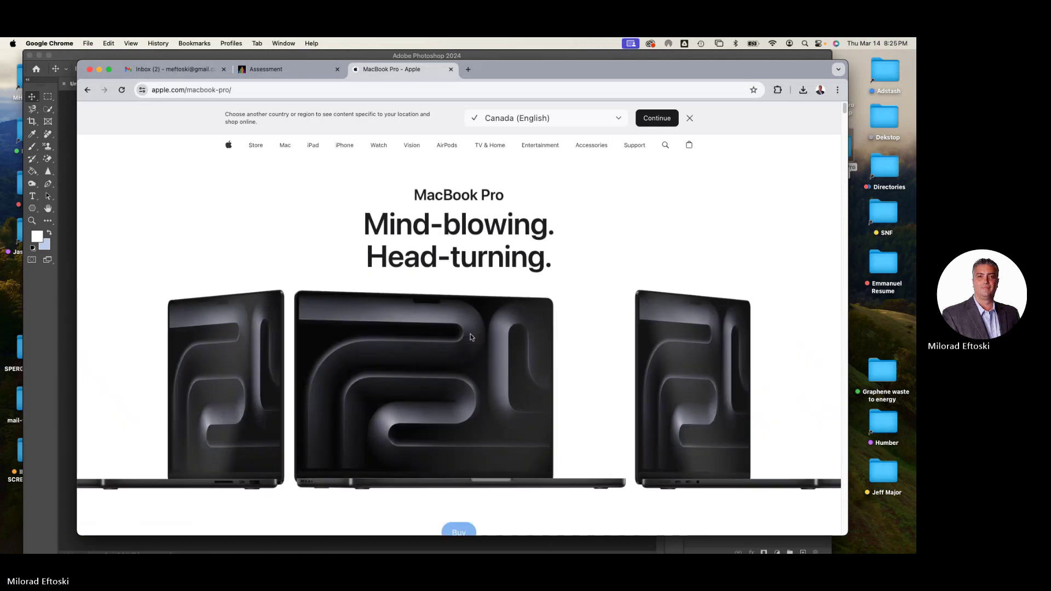
scroll(446, 334, down, 3)
scroll(439, 335, down, 10)
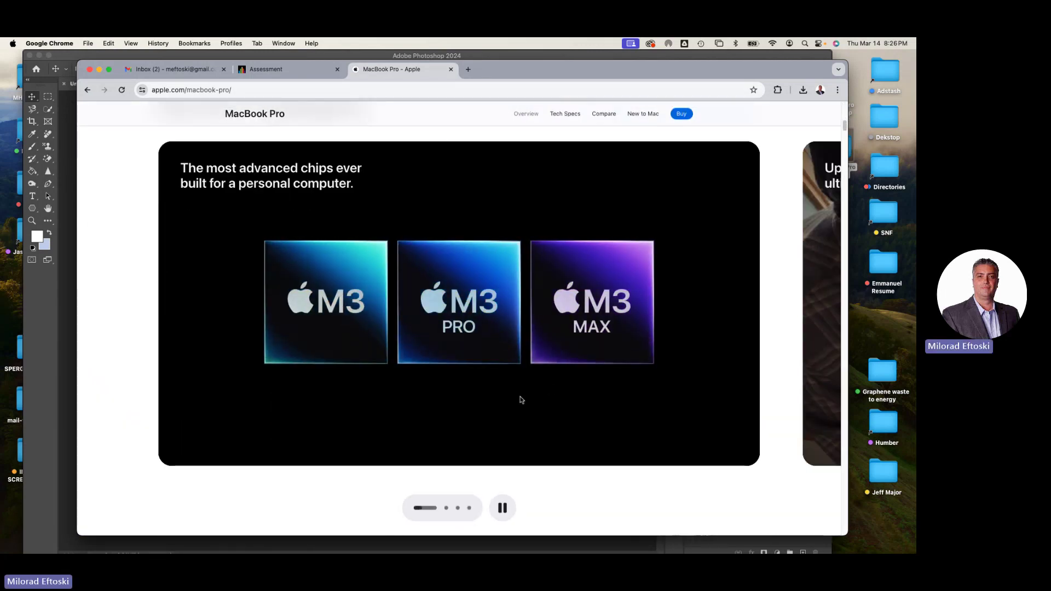
click(499, 501)
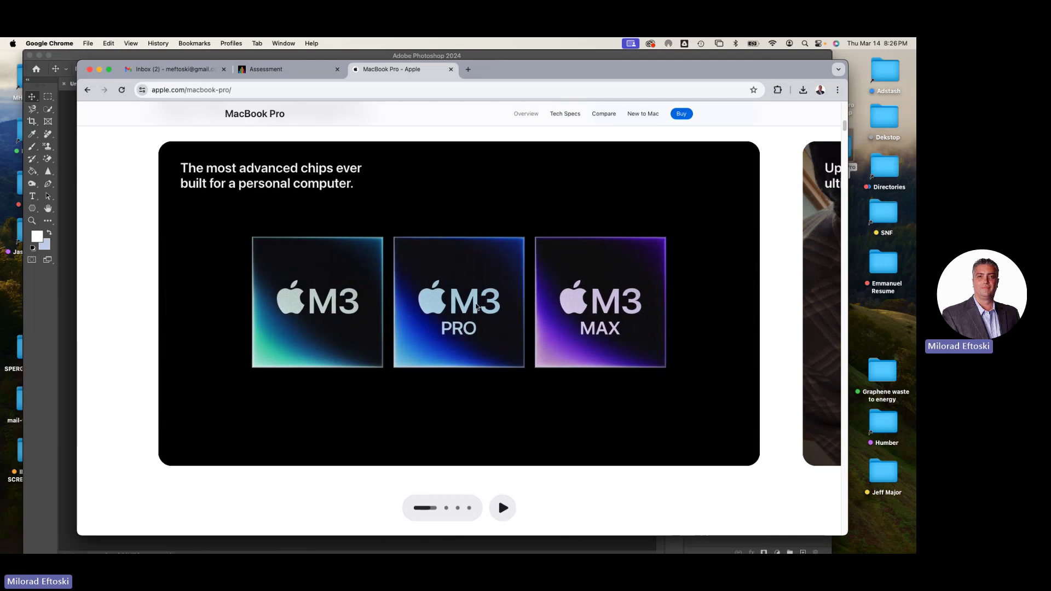
scroll(546, 375, down, 1)
scroll(546, 375, up, 2)
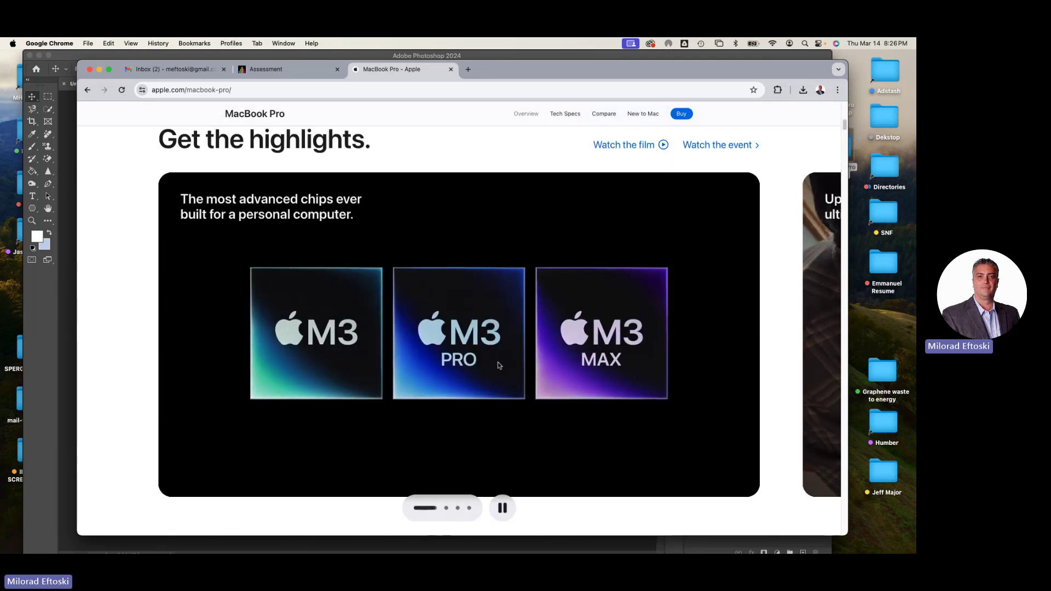
scroll(501, 378, down, 1)
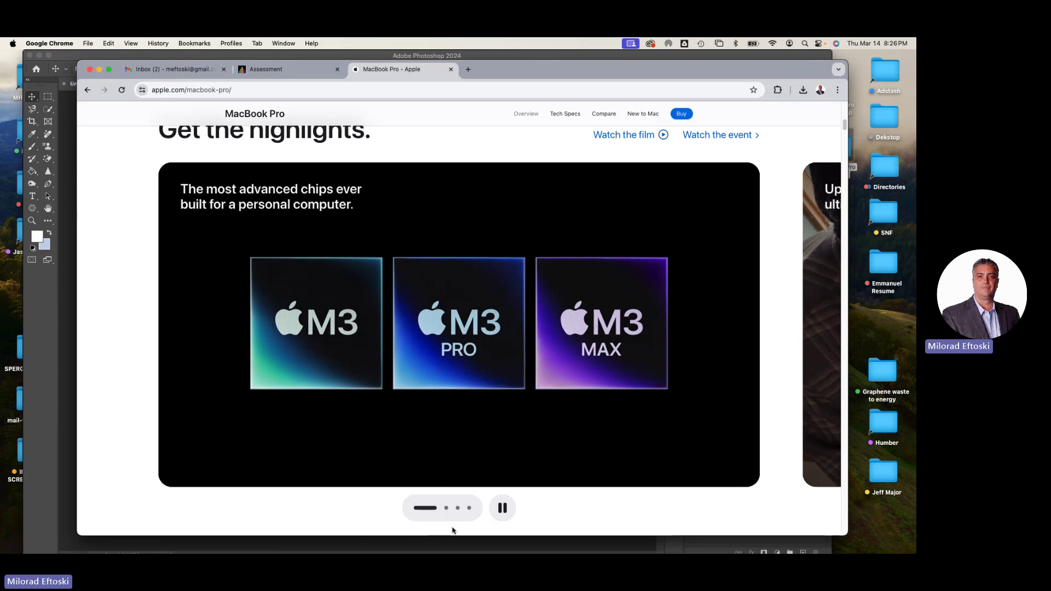
click(498, 497)
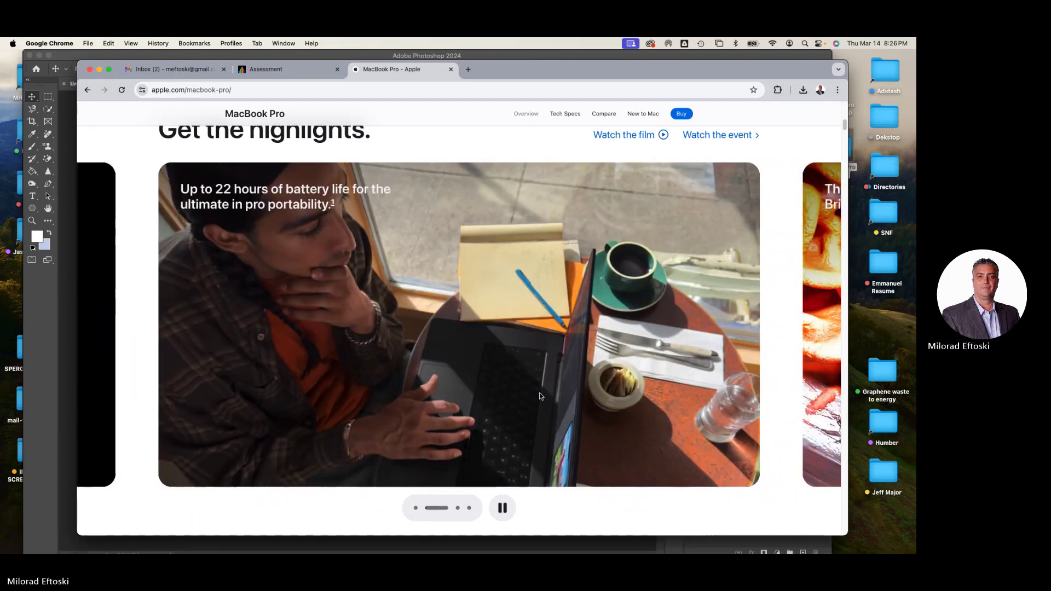
scroll(498, 389, down, 5)
scroll(498, 389, down, 15)
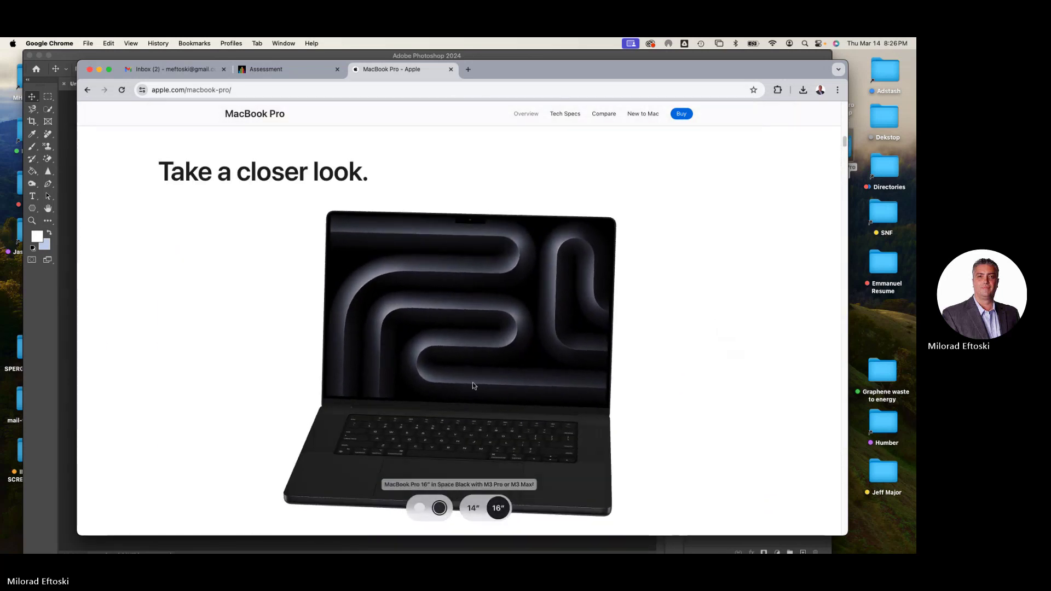
Save the MacBook Pro image as macpro.png and narrow the Chrome window.
right_click(478, 387)
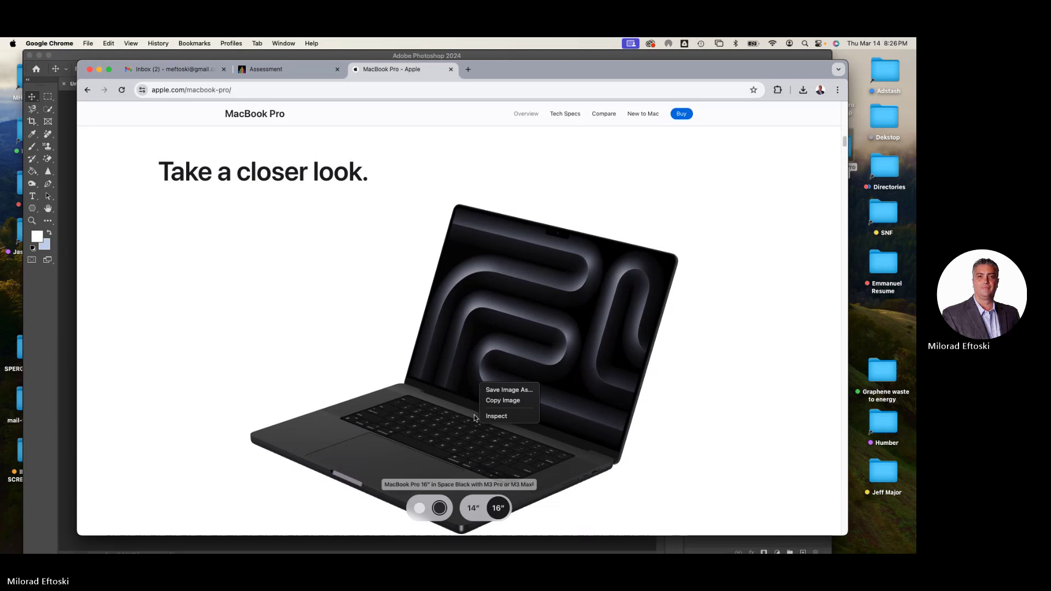
click(510, 390)
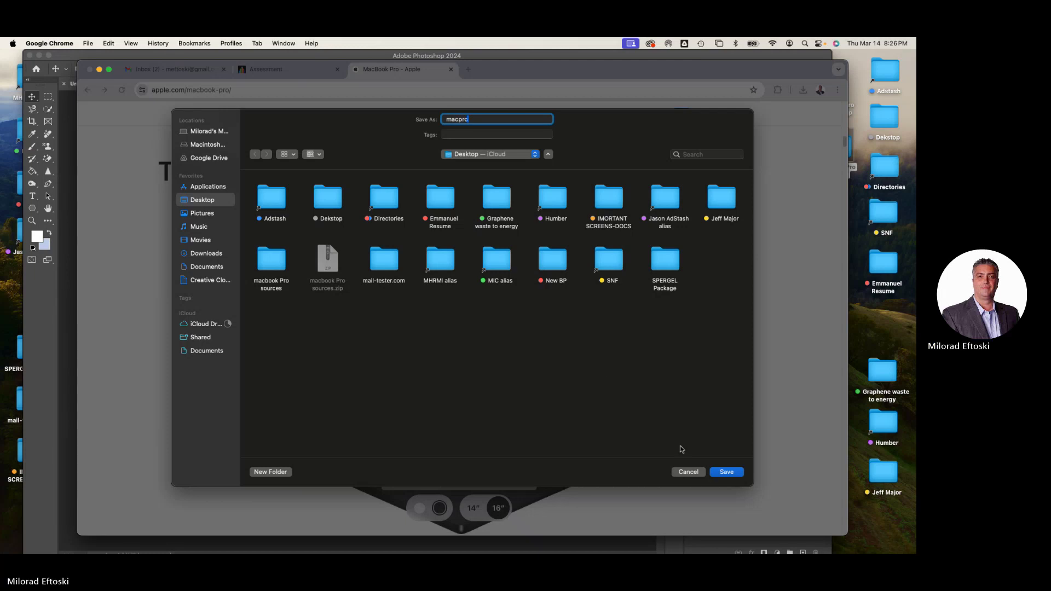
click(733, 473)
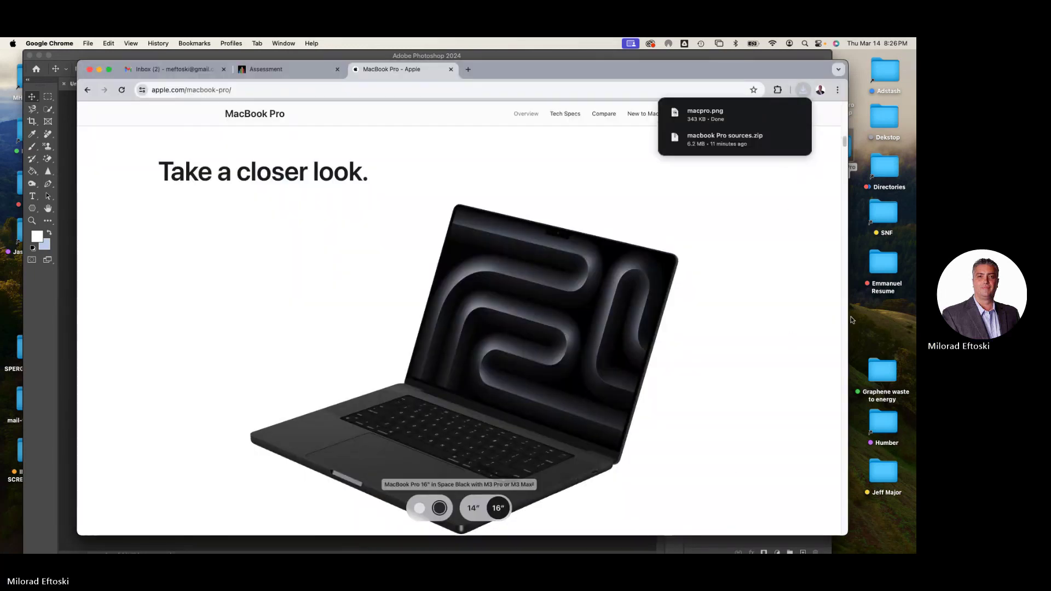
drag(849, 316, 748, 309)
Place macpro.png below the macbook Pro sources folder, Quick Look it, and return to Chrome.
click(825, 308)
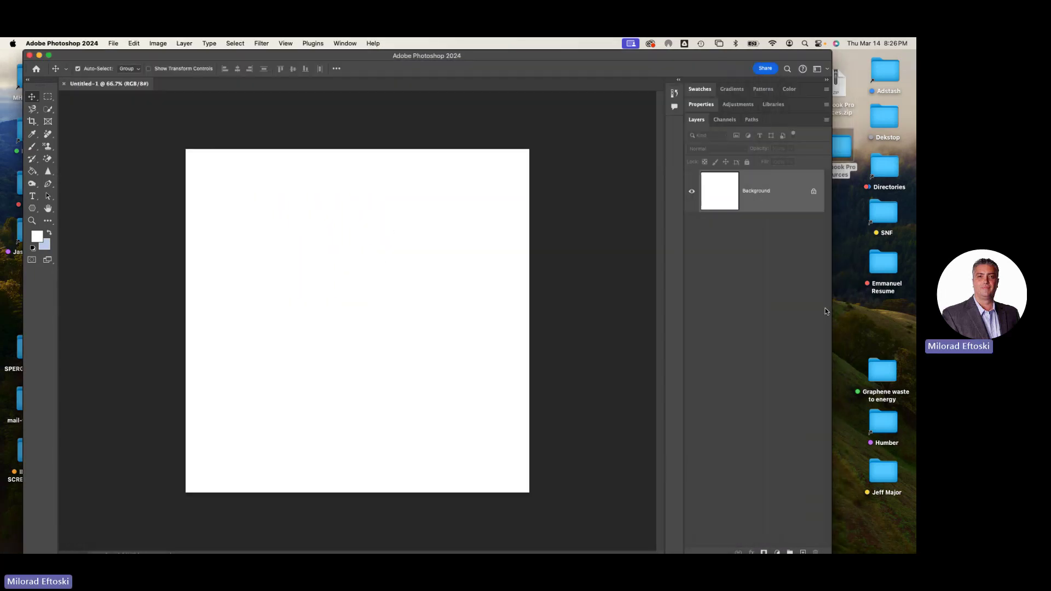
drag(832, 306, 772, 305)
click(832, 311)
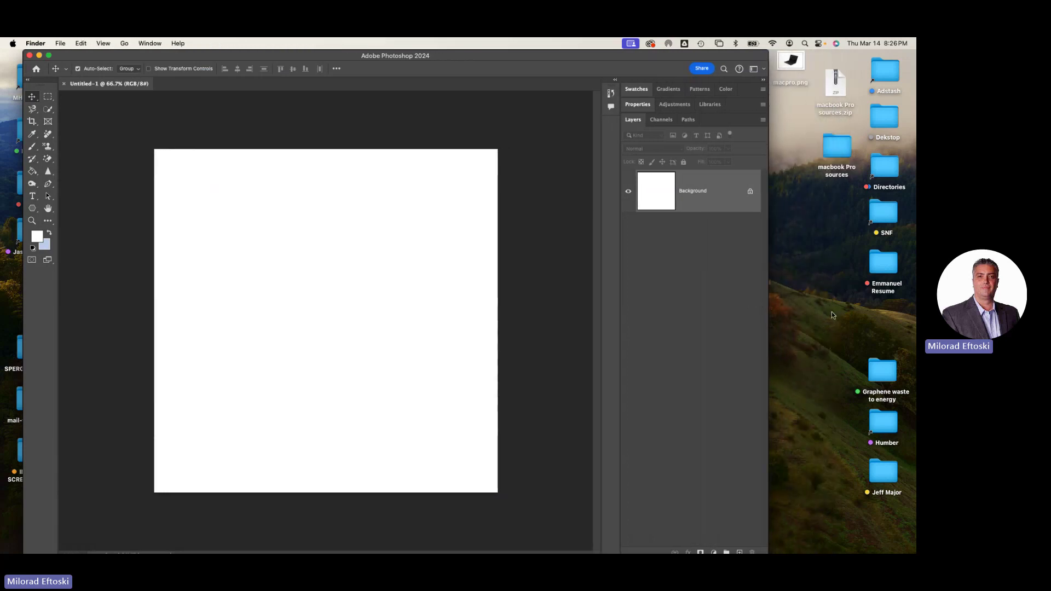
drag(792, 62, 830, 217)
key(space)
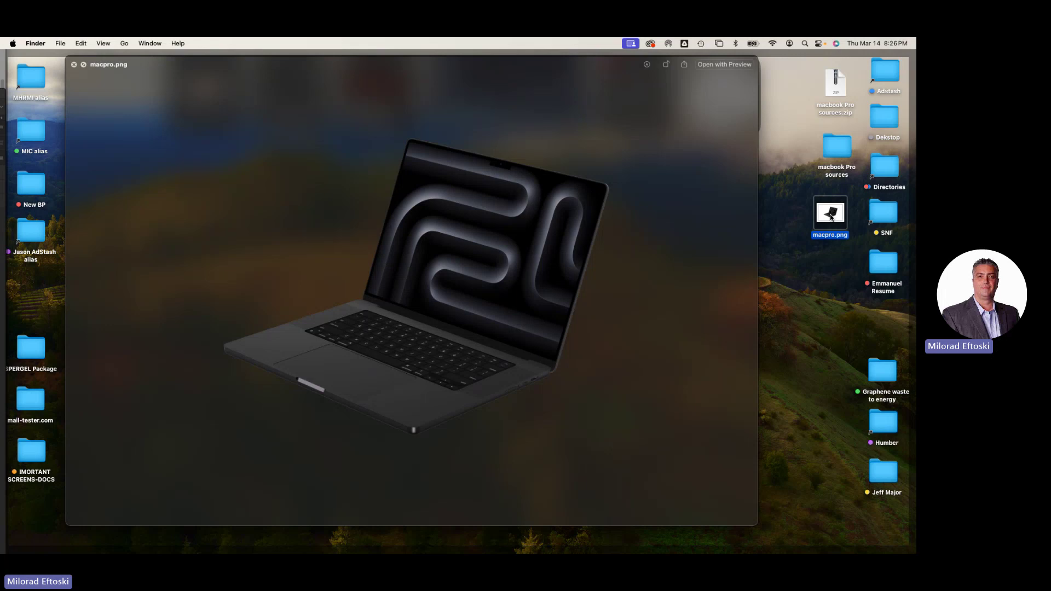
key(space)
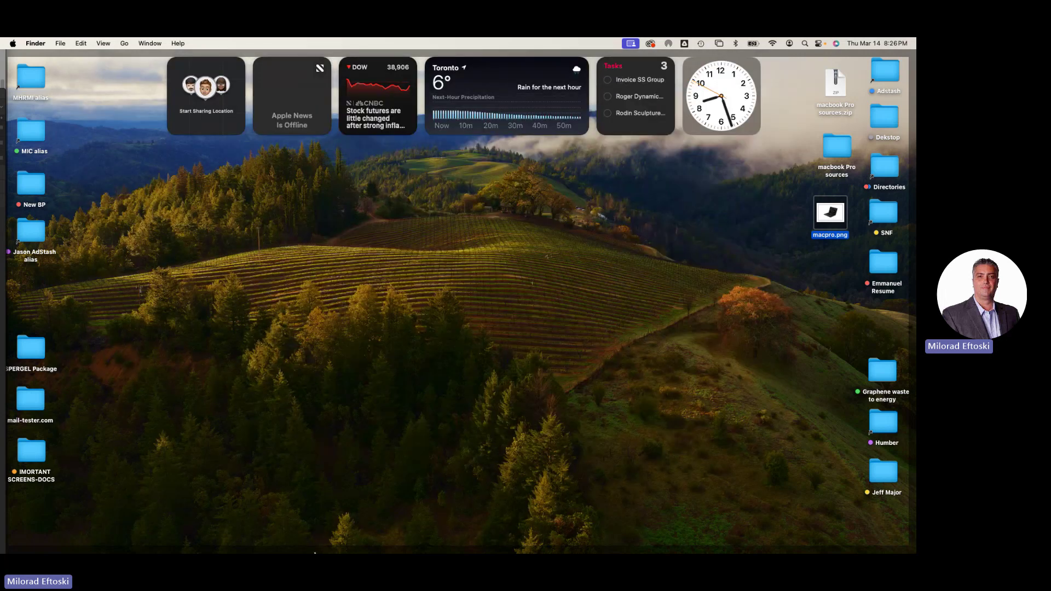
click(152, 539)
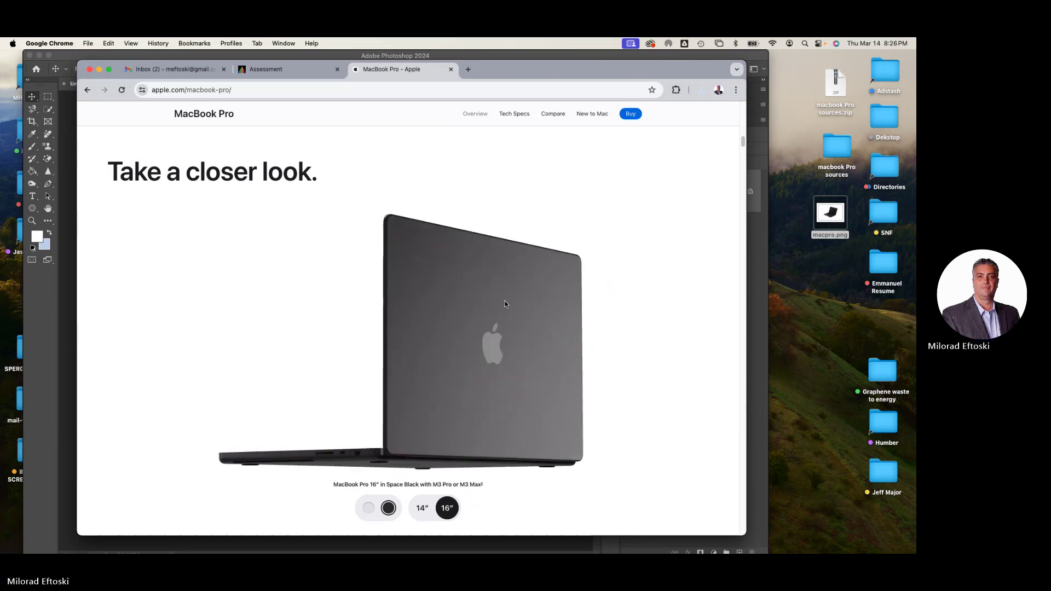
drag(505, 304, 472, 345)
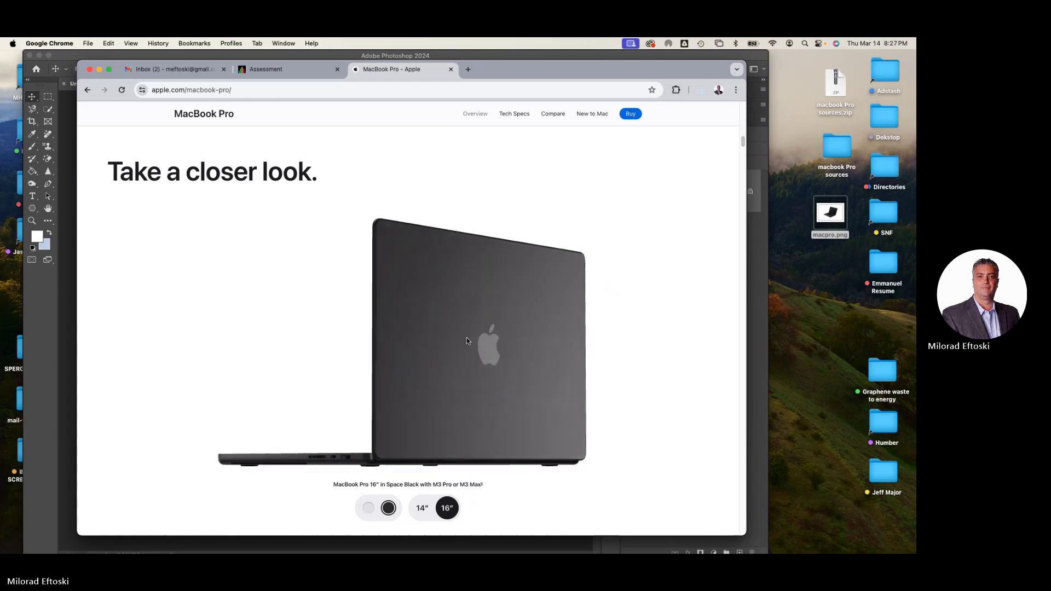
right_click(466, 337)
click(493, 343)
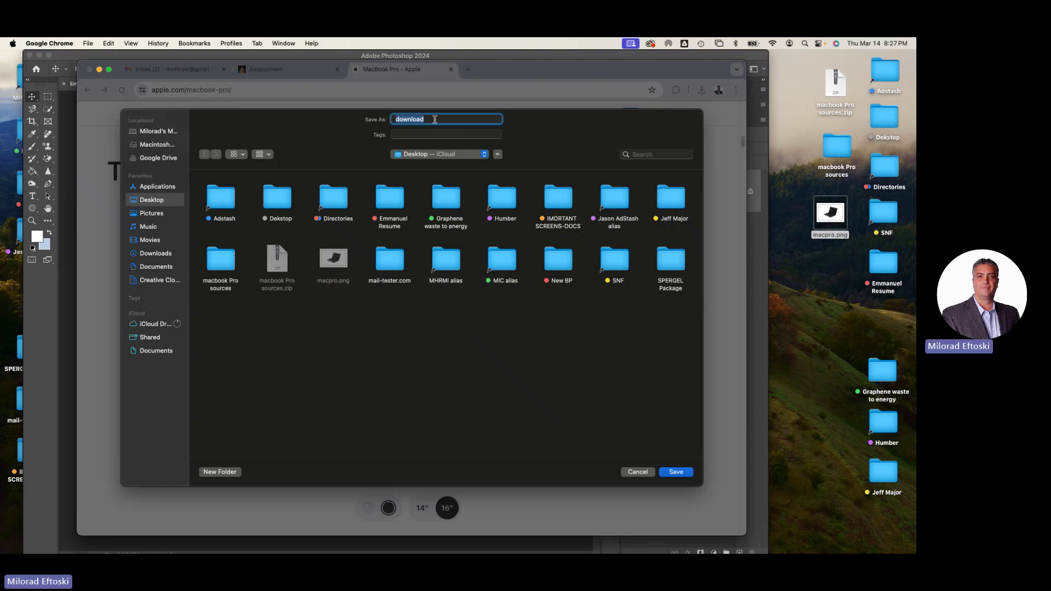
key(Right)
text(2)
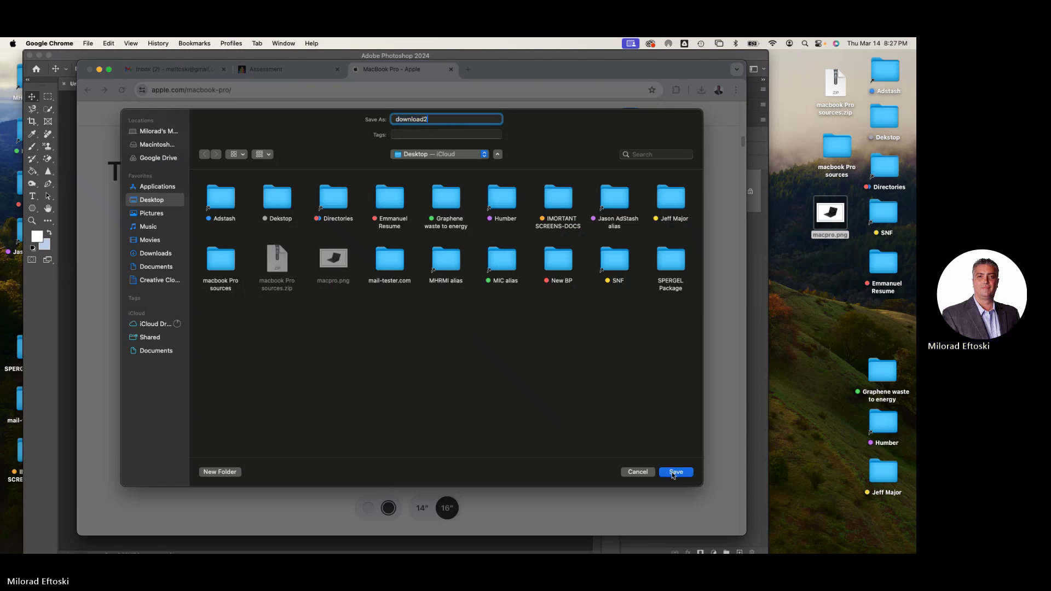
click(666, 472)
scroll(557, 347, down, 5)
scroll(555, 352, up, 5)
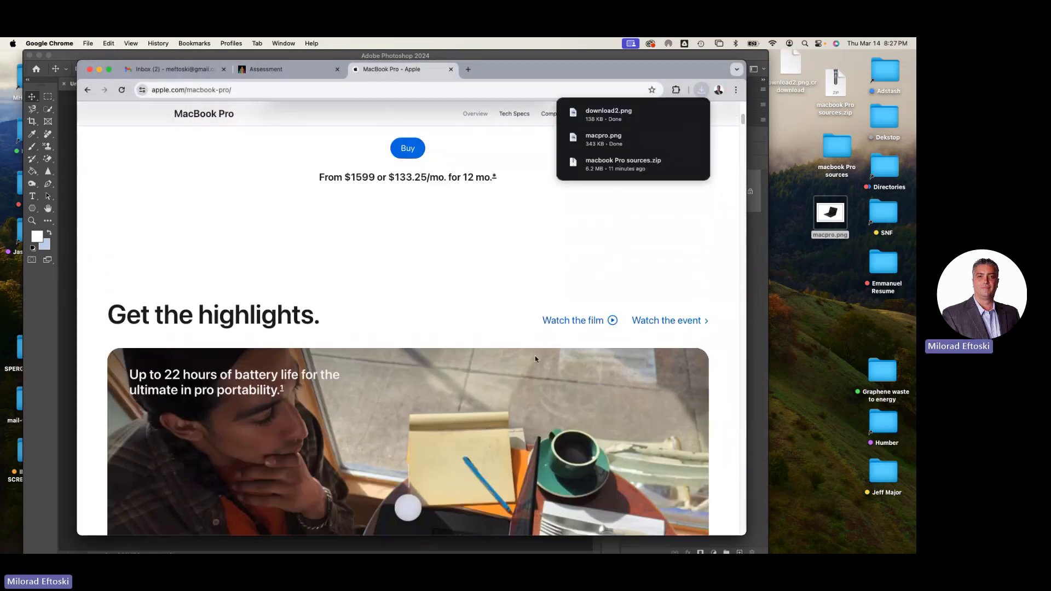
scroll(535, 354, down, 3)
scroll(547, 340, up, 15)
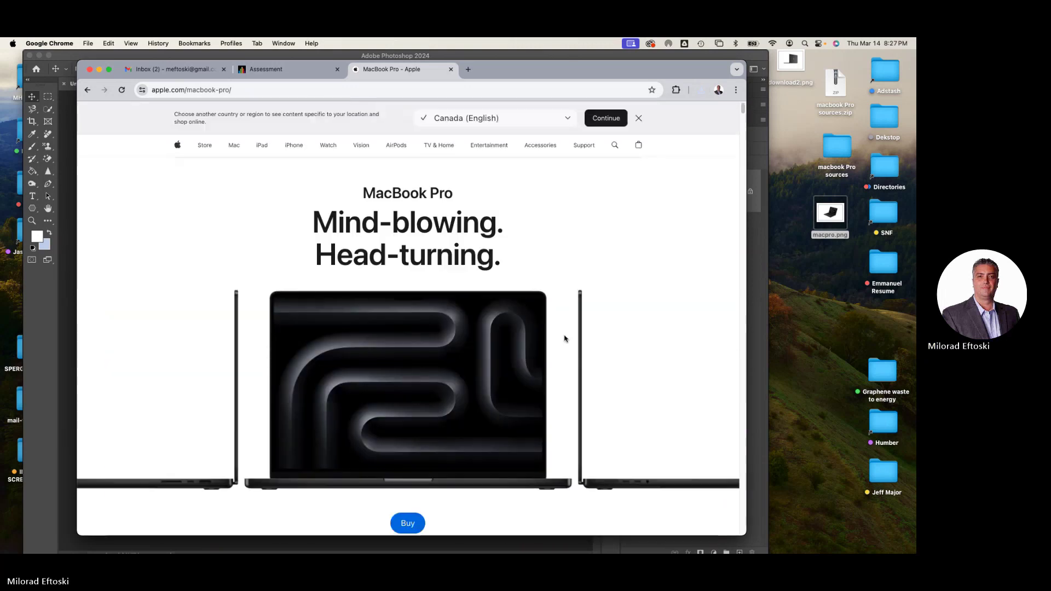
scroll(487, 336, down, 20)
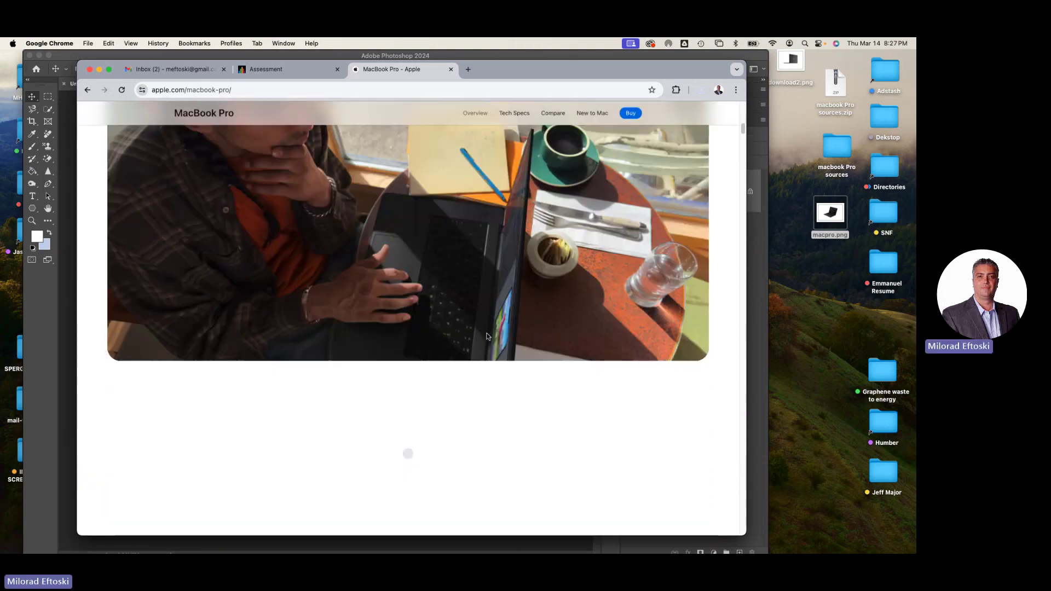
scroll(487, 337, down, 5)
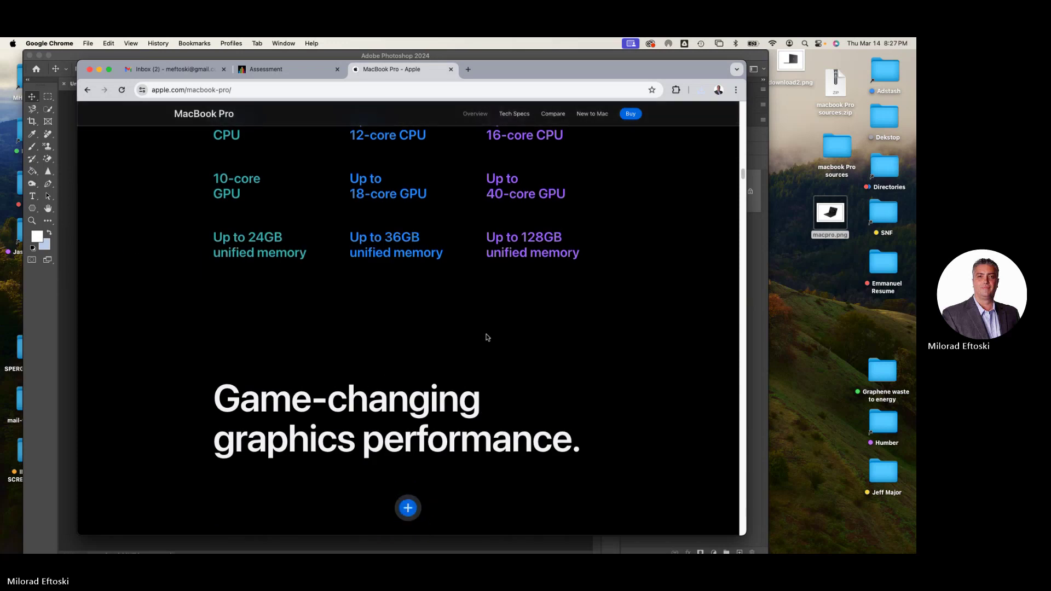
scroll(486, 337, up, 5)
scroll(486, 337, down, 6)
Search for 'm3 processor' and show the Google Images results.
scroll(486, 336, down, 5)
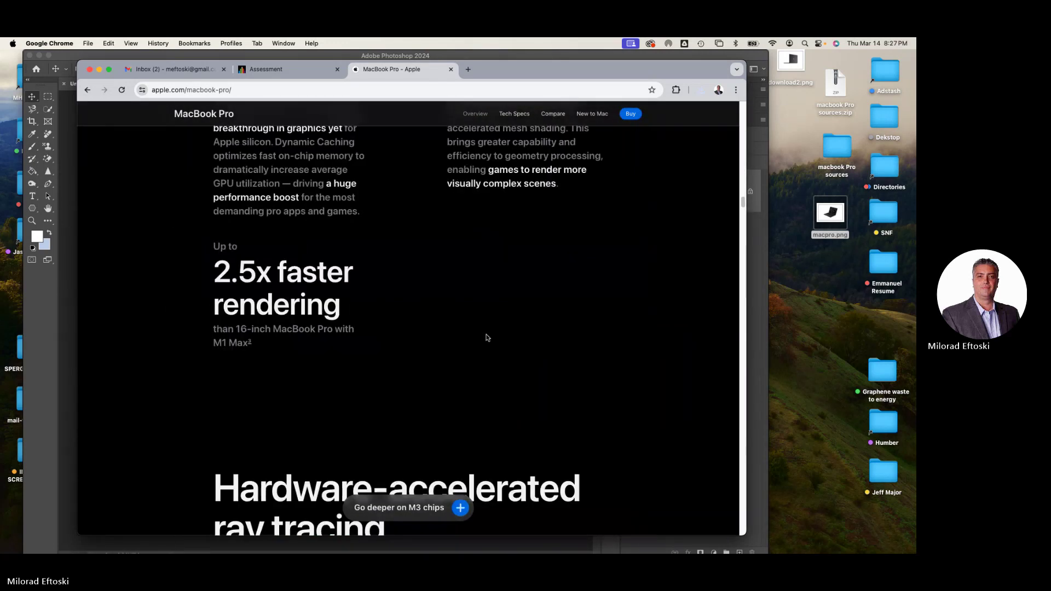
scroll(486, 336, up, 20)
click(256, 89)
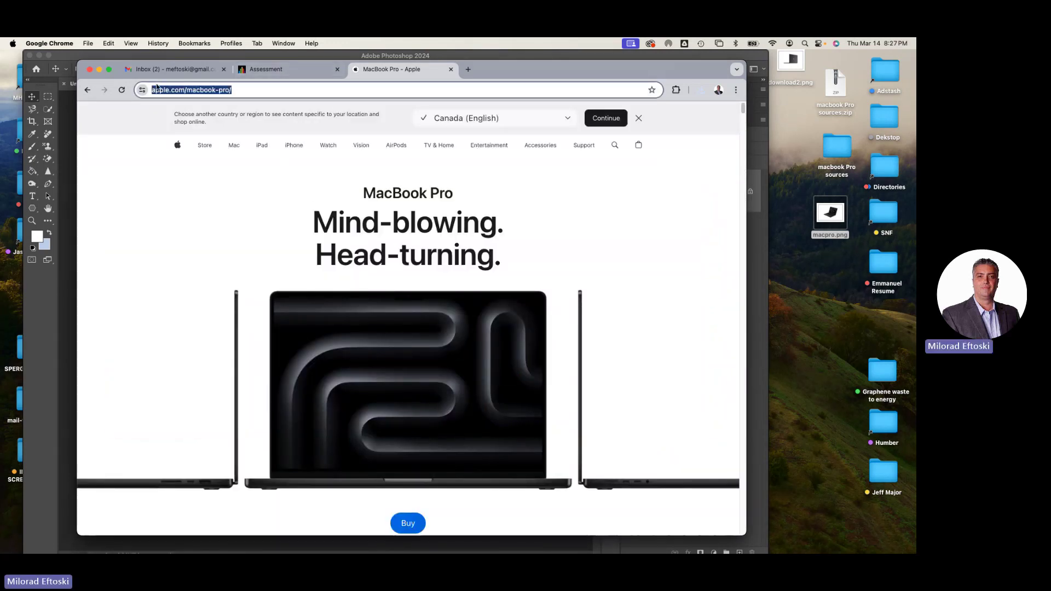
text(m3 p)
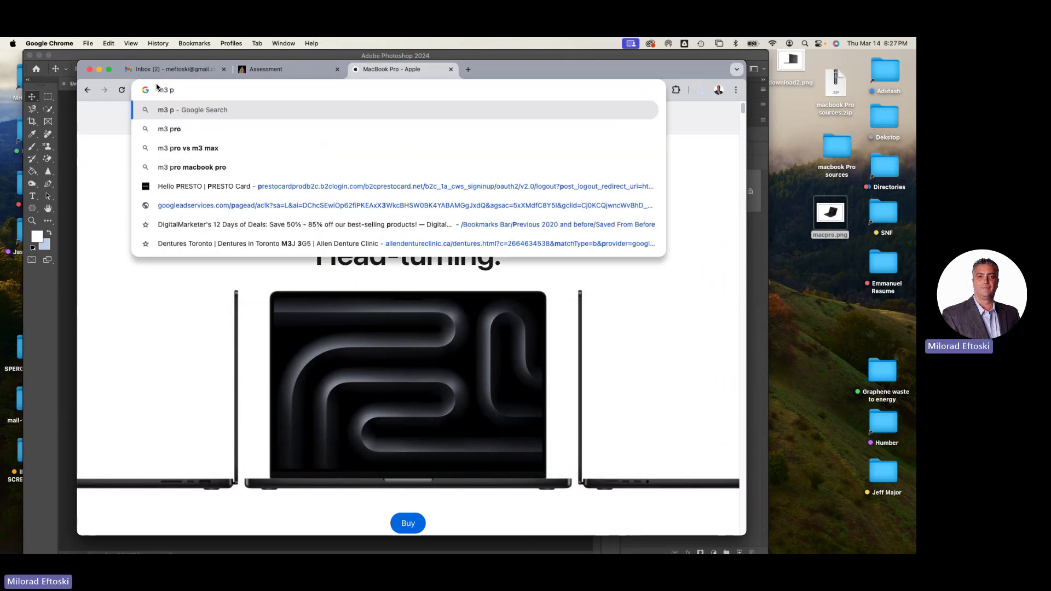
text(rocess)
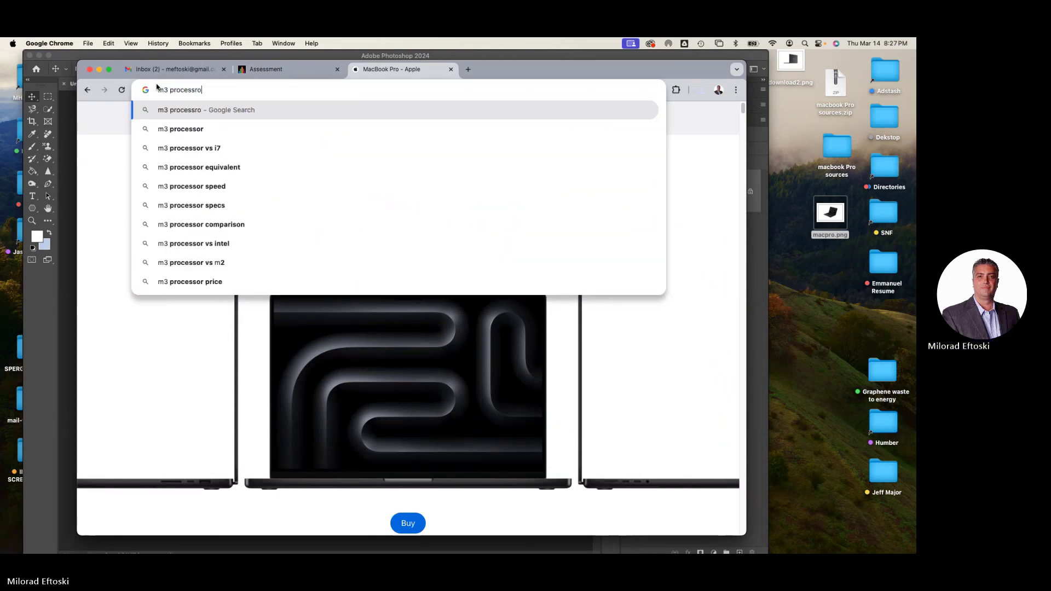
text(or)
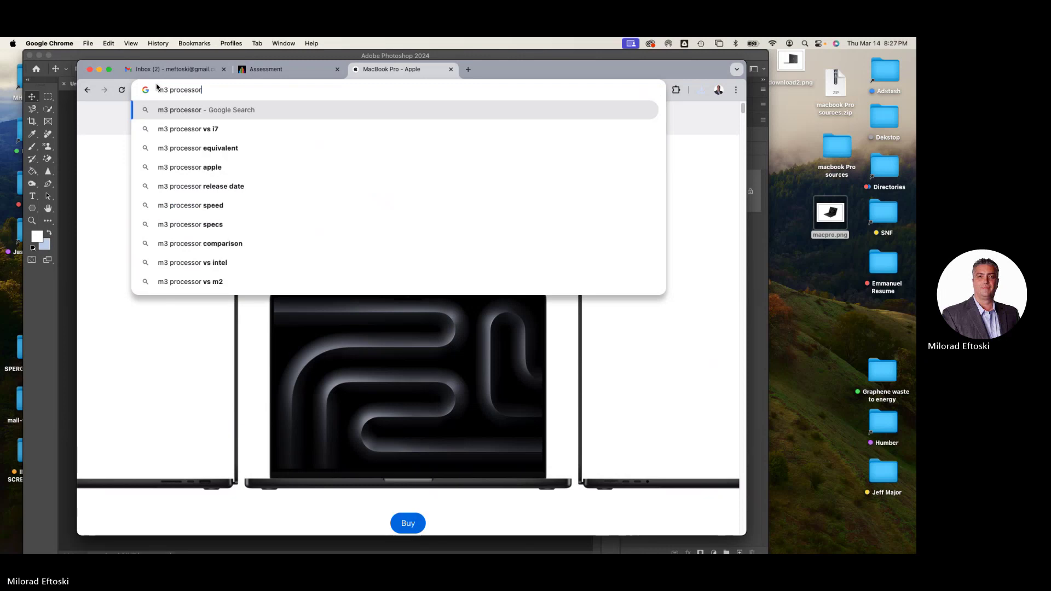
key(Return)
click(217, 153)
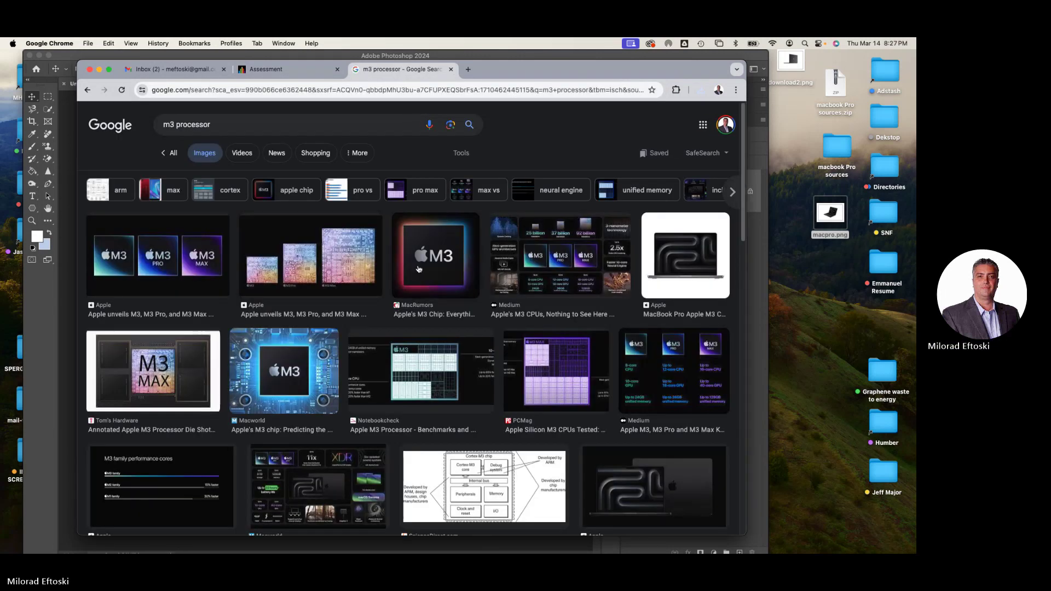
Save the MacRumors M3 chip image to the Desktop as m3-feature-black.jpg.
click(425, 267)
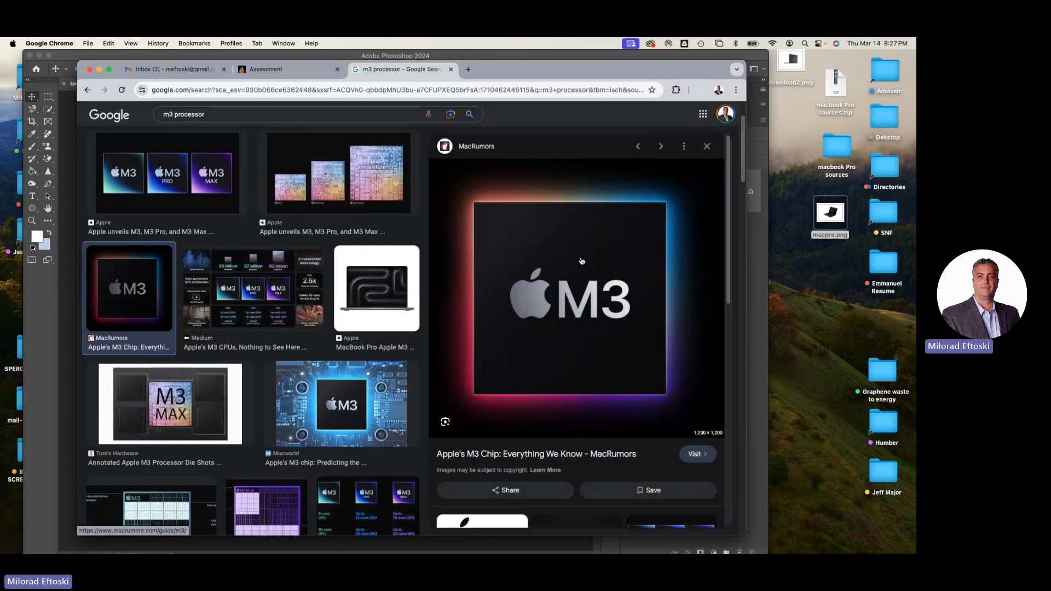
drag(581, 260, 603, 248)
right_click(603, 248)
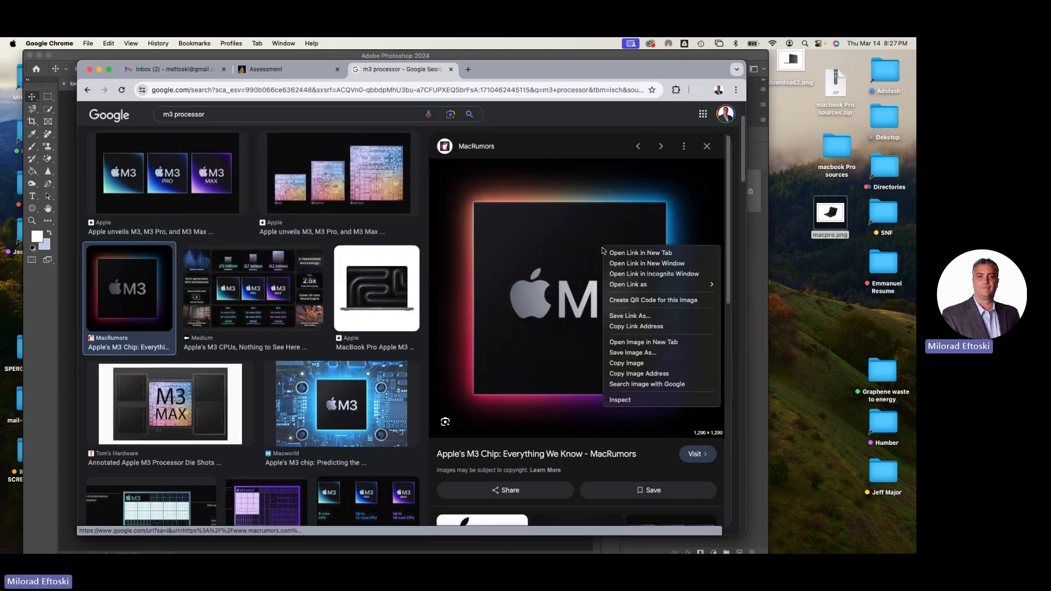
click(638, 353)
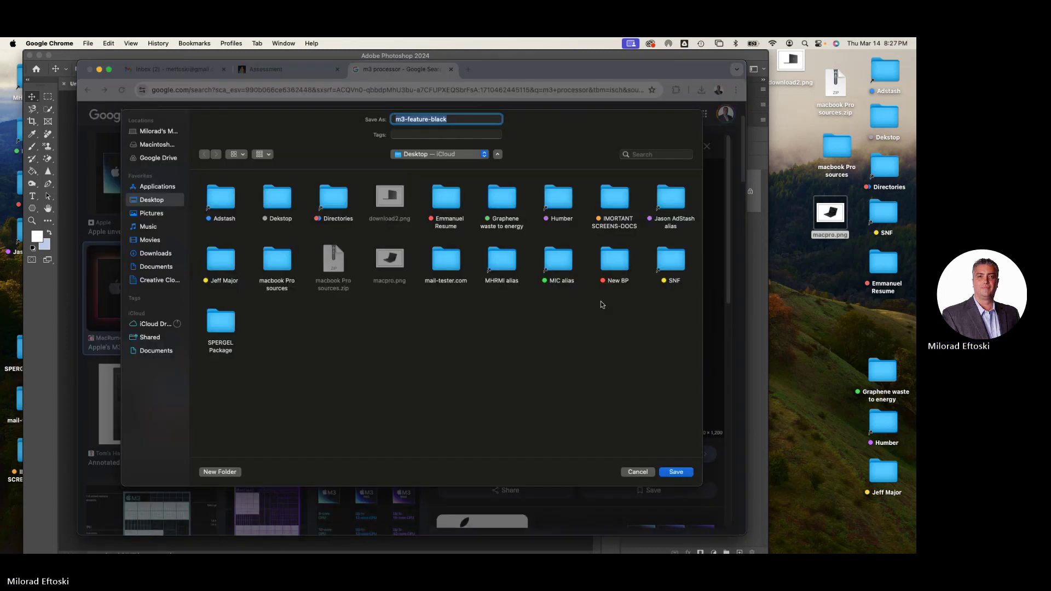
click(676, 474)
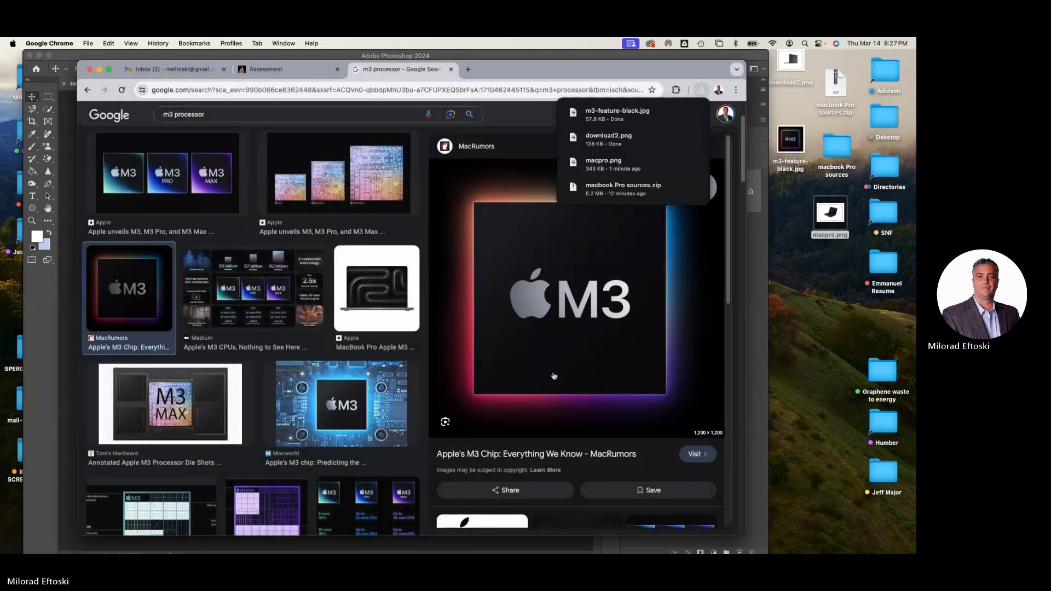
Preview other M3 images and save the Tom's Hardware M3 MAX die shot to the Desktop.
click(357, 402)
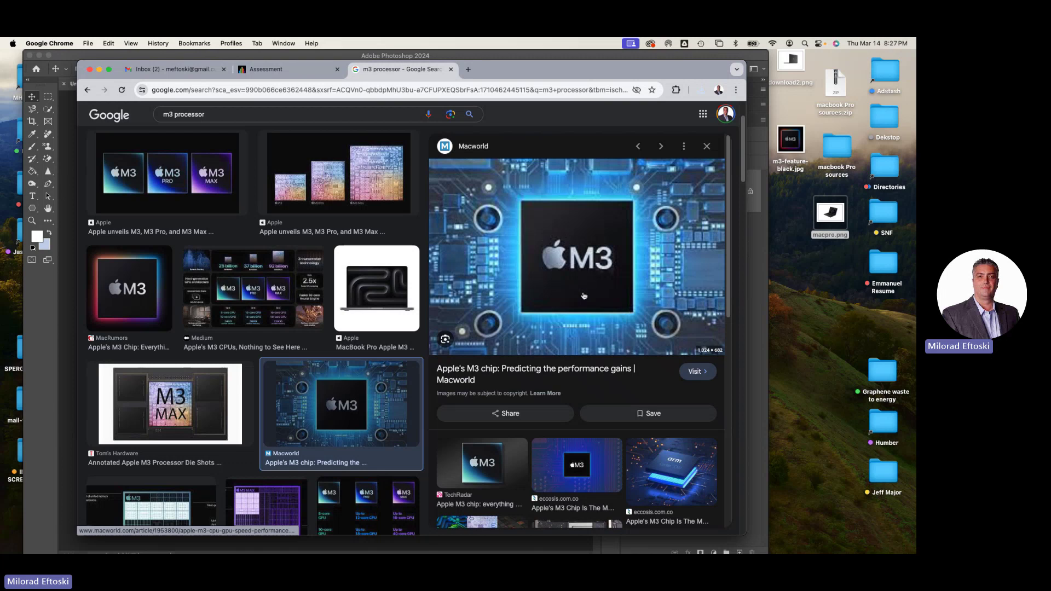
click(561, 466)
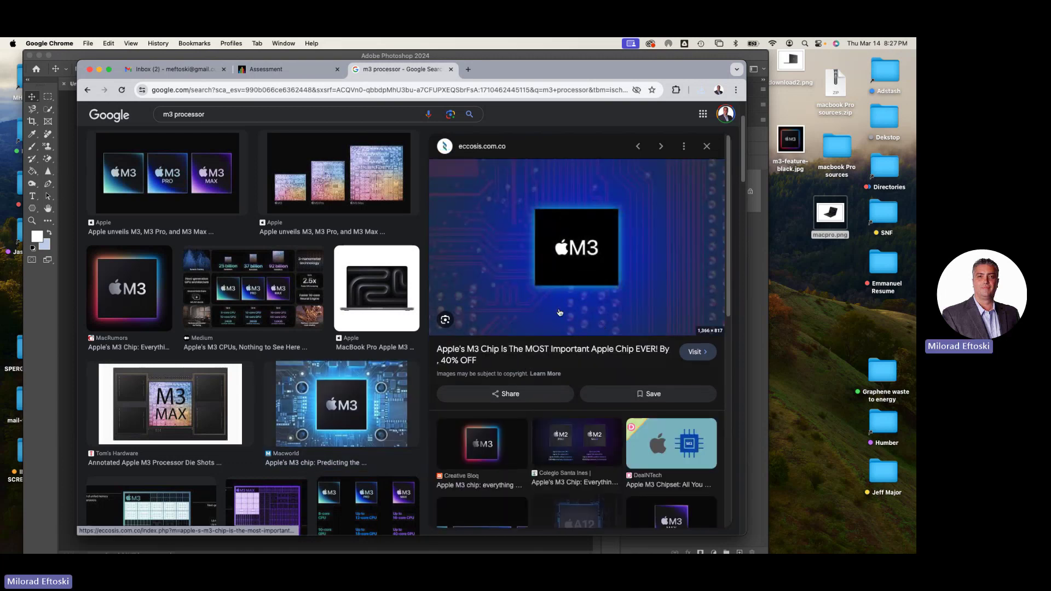
right_click(568, 284)
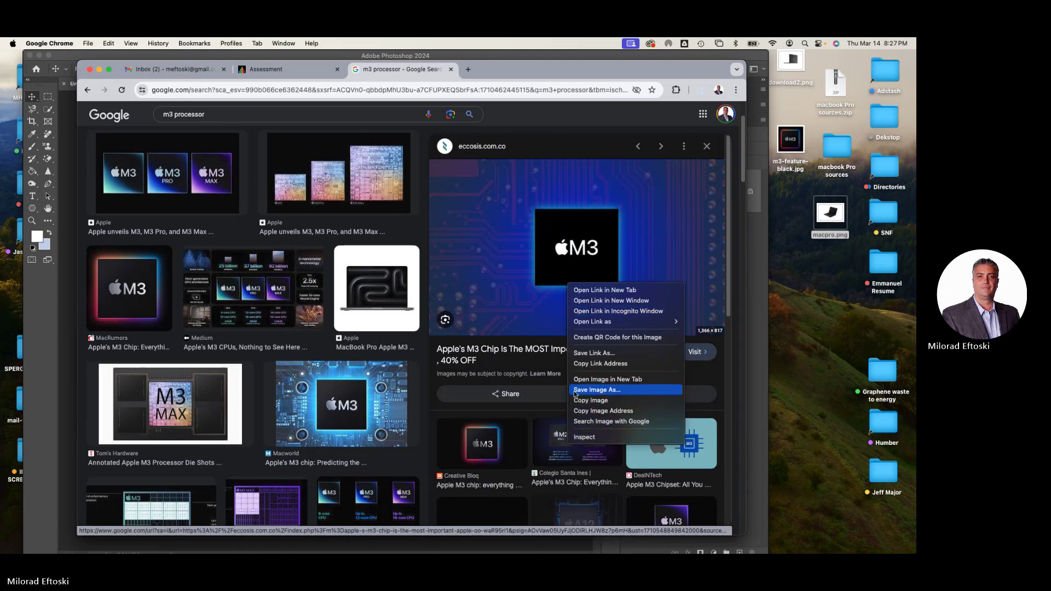
click(207, 415)
click(177, 410)
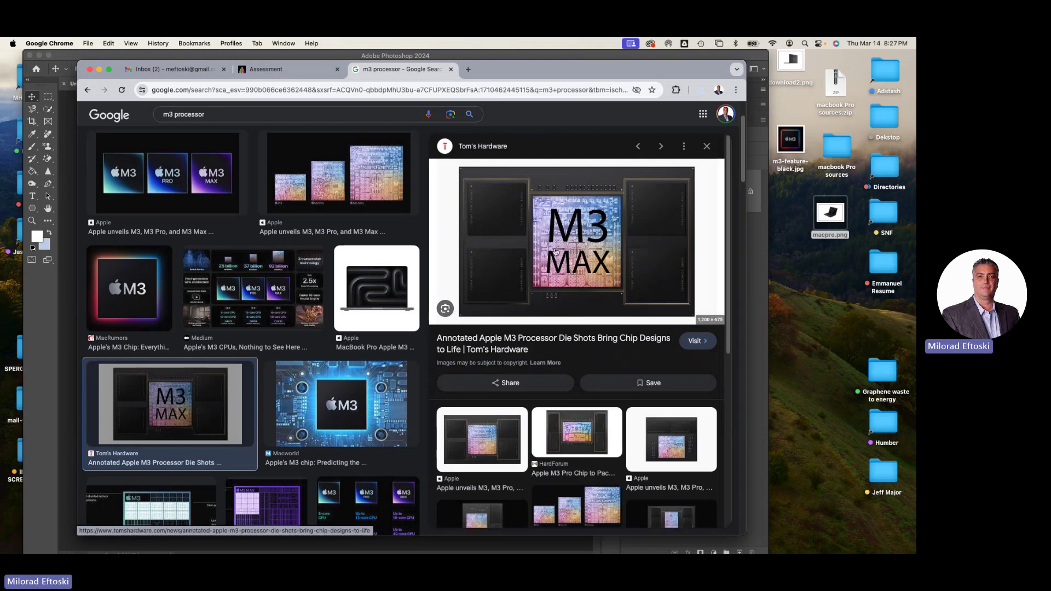
right_click(592, 234)
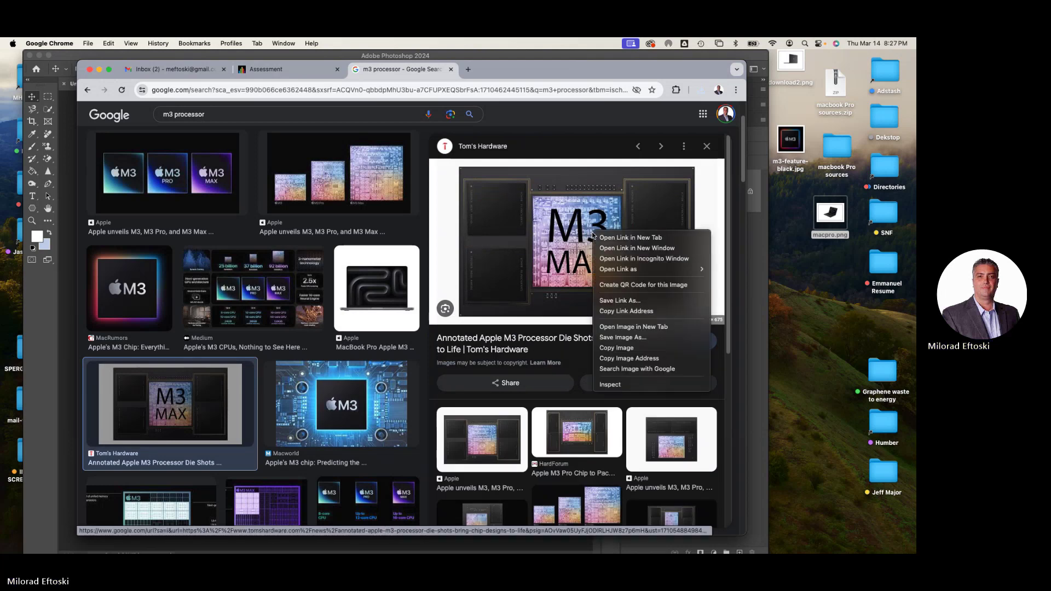
click(549, 327)
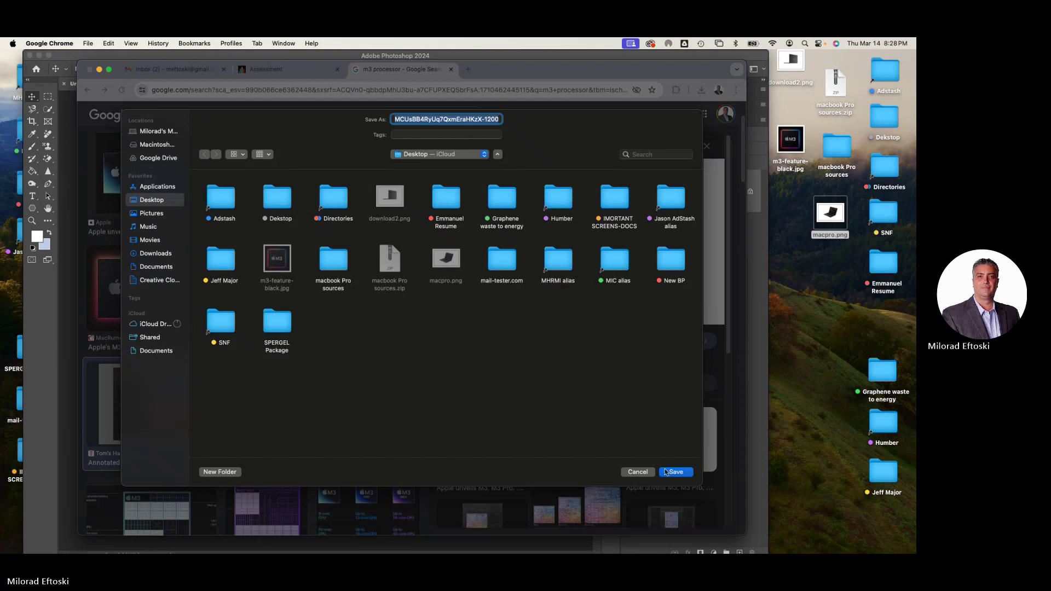
click(666, 471)
Scroll through the remaining image results, then minimize Chrome.
scroll(389, 290, down, 1)
scroll(386, 289, down, 5)
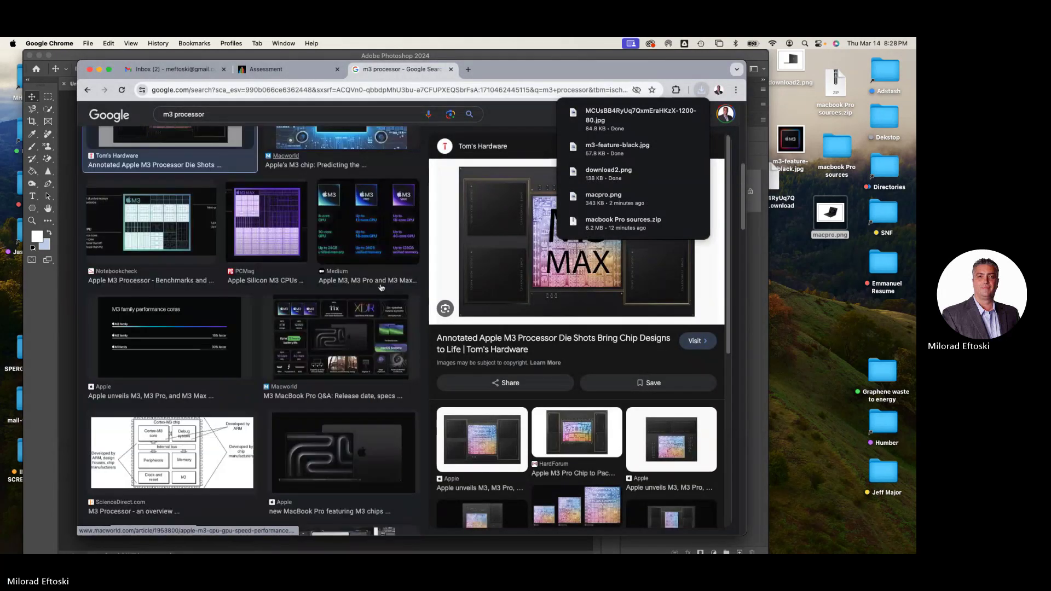
scroll(353, 284, down, 4)
scroll(353, 284, down, 3)
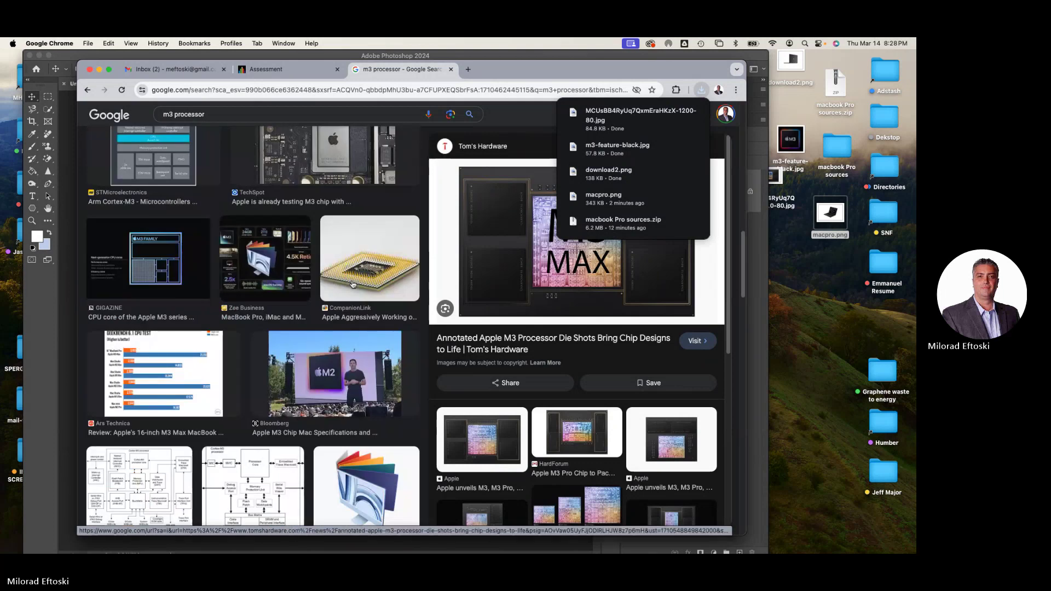
scroll(353, 284, down, 5)
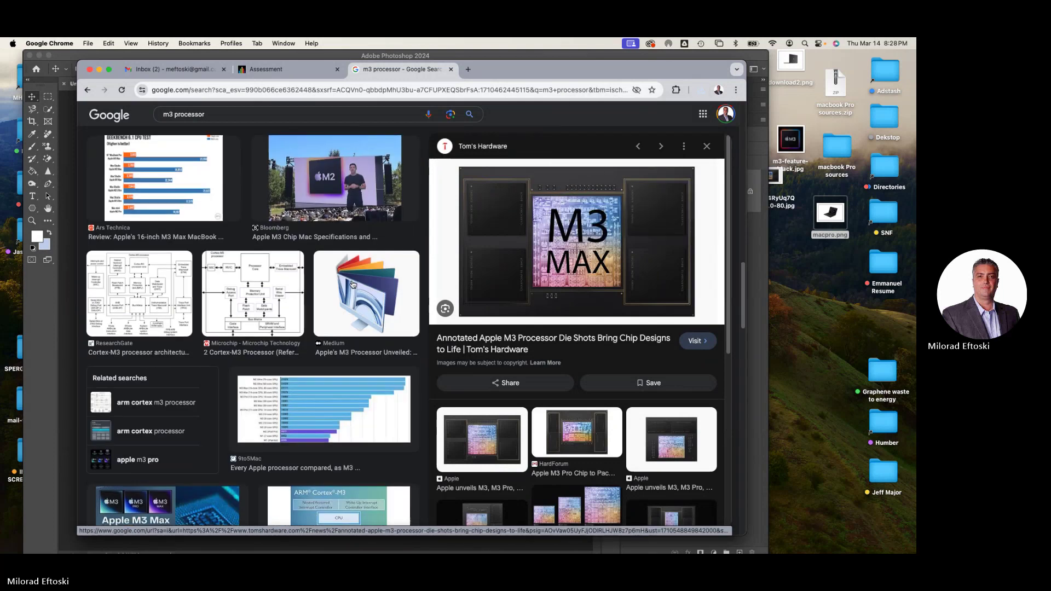
scroll(237, 186, up, 15)
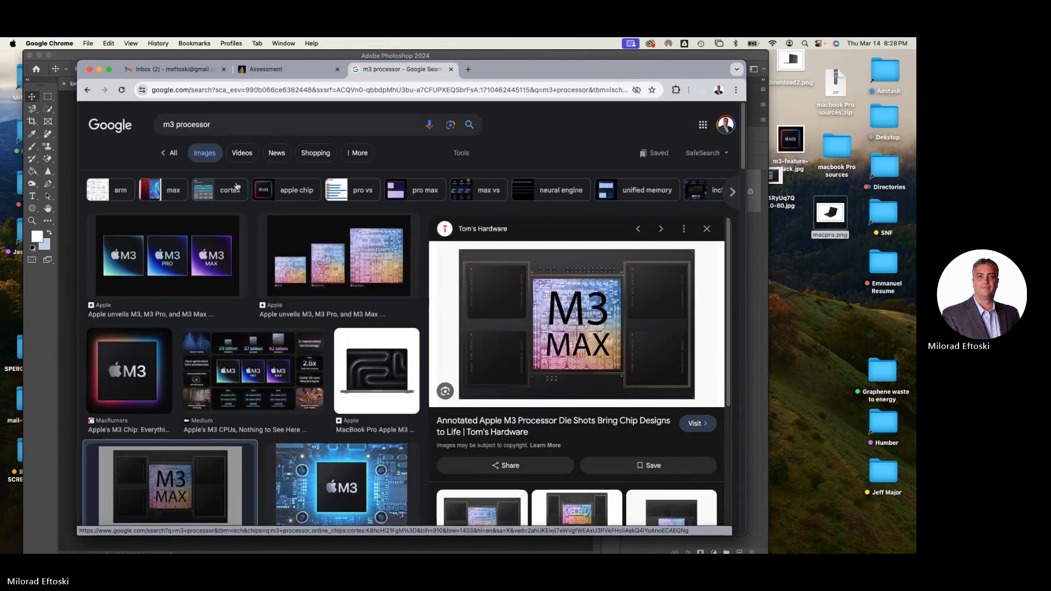
click(99, 69)
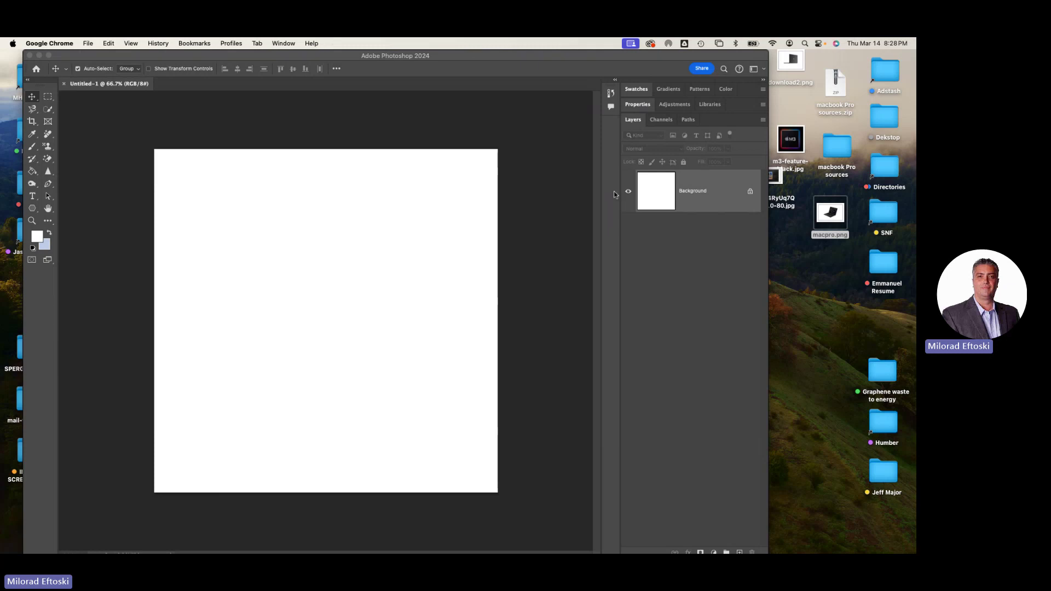
Line up the M3 MAX jpg, m3-feature-black.jpg and download2.png in one column below macpro.png.
click(765, 241)
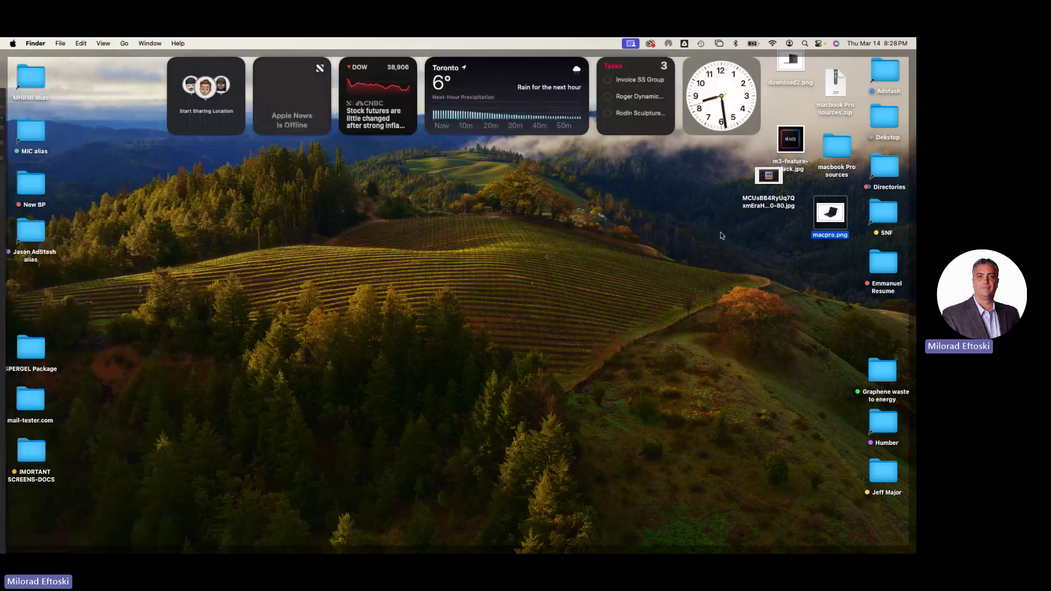
drag(763, 182, 825, 263)
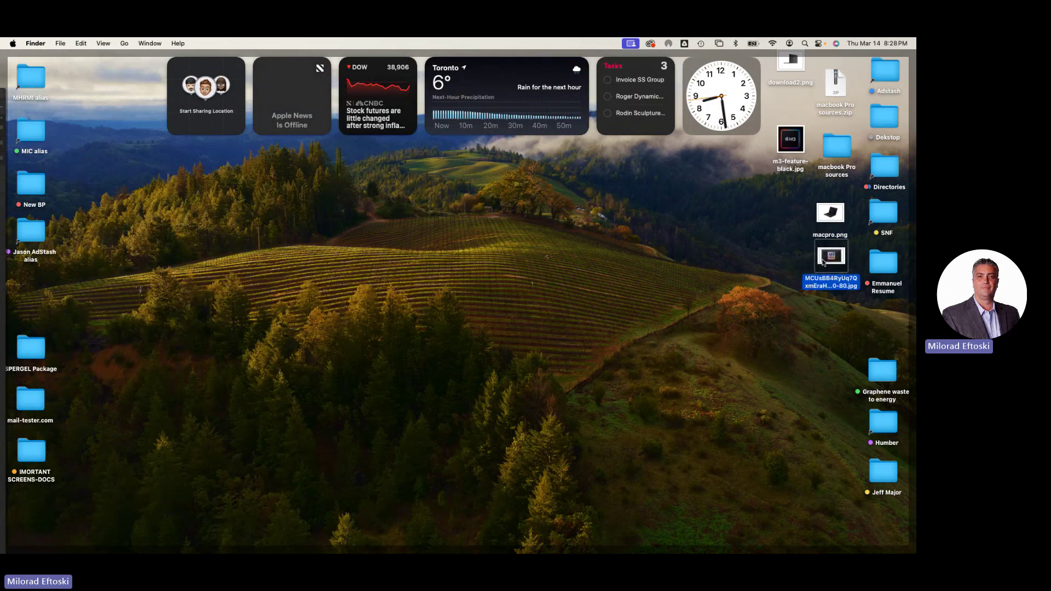
drag(790, 140, 828, 321)
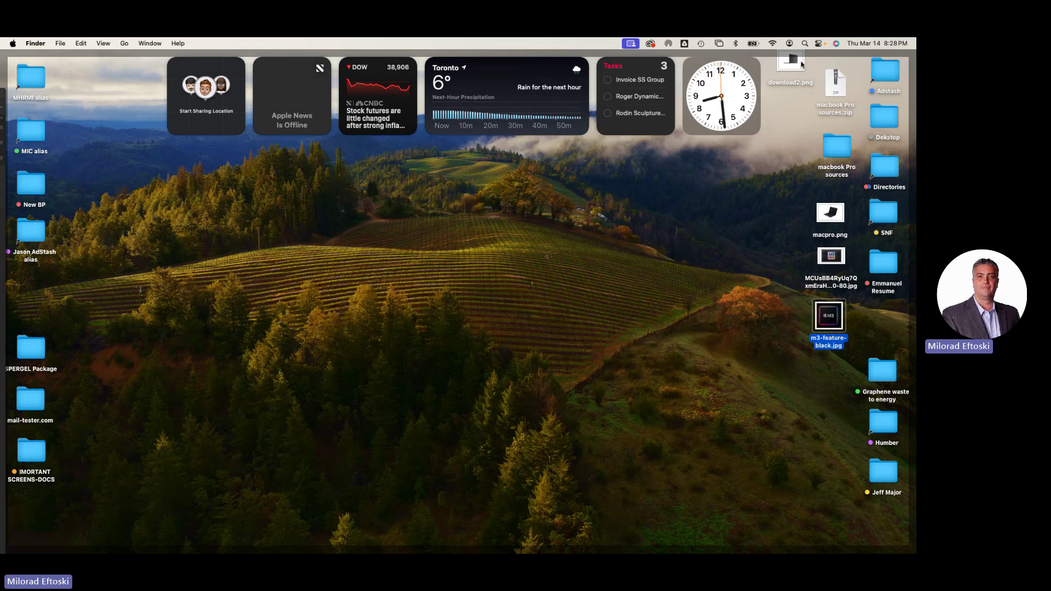
drag(792, 63, 827, 383)
click(741, 296)
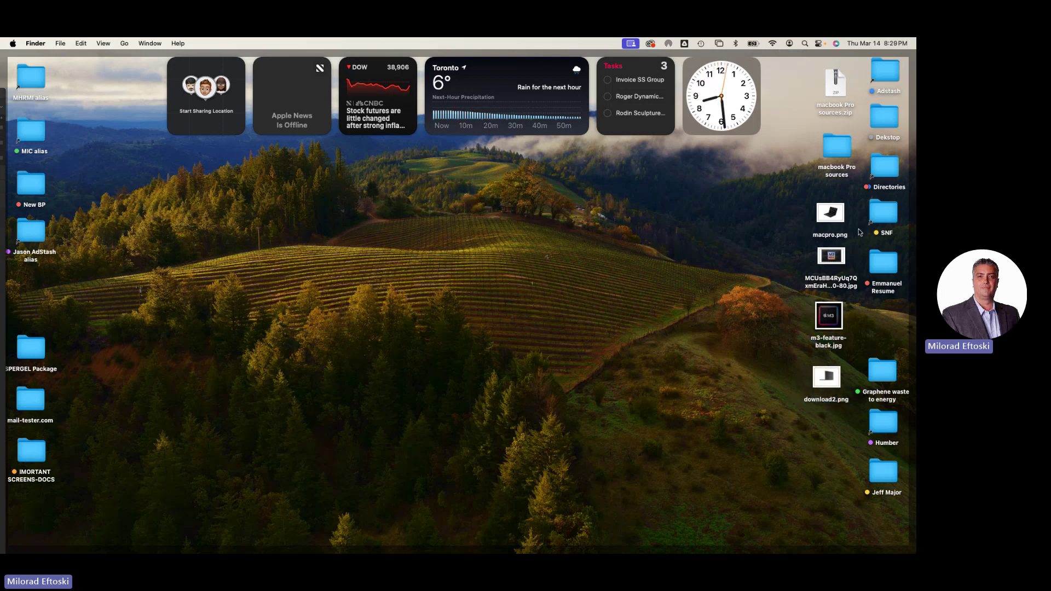
drag(797, 213, 848, 403)
Quick Look the desktop images, including m3-feature-black.jpg, then close the preview.
double_click(832, 378)
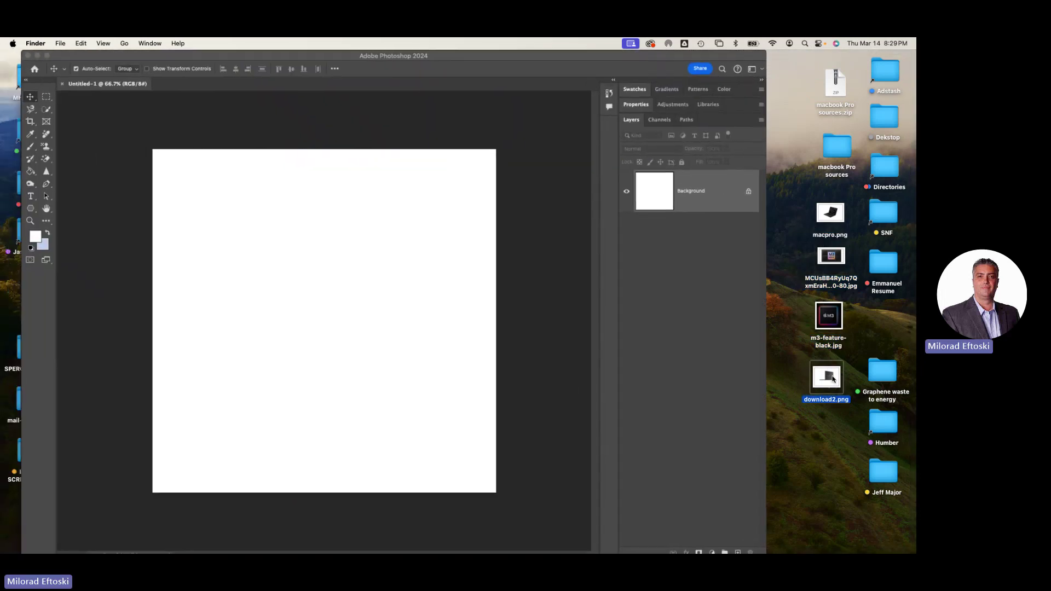
key(space)
key(Up)
key(Up)
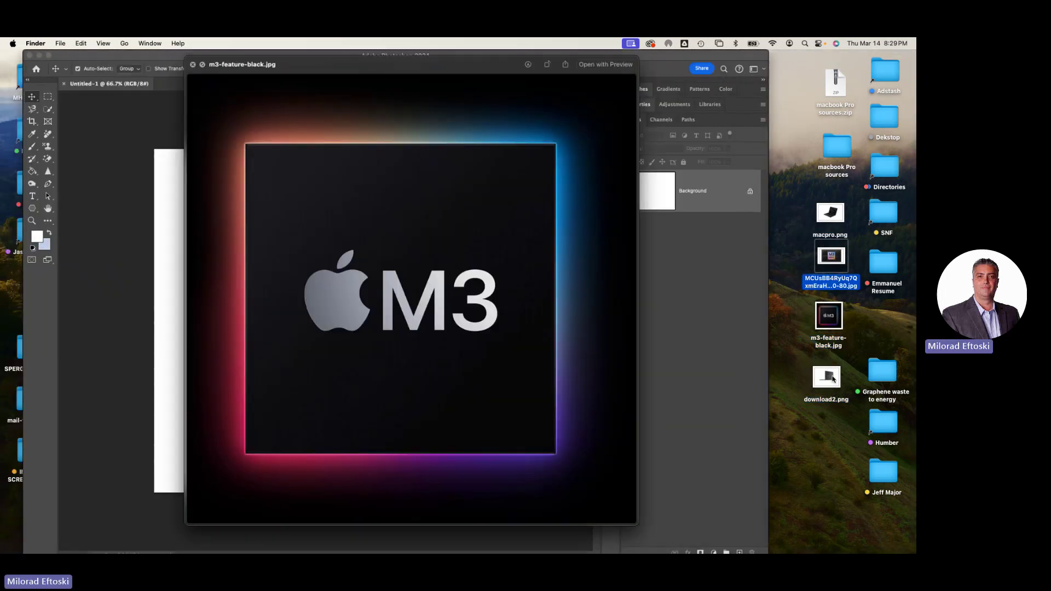
key(Up)
key(Down)
key(Down)
key(space)
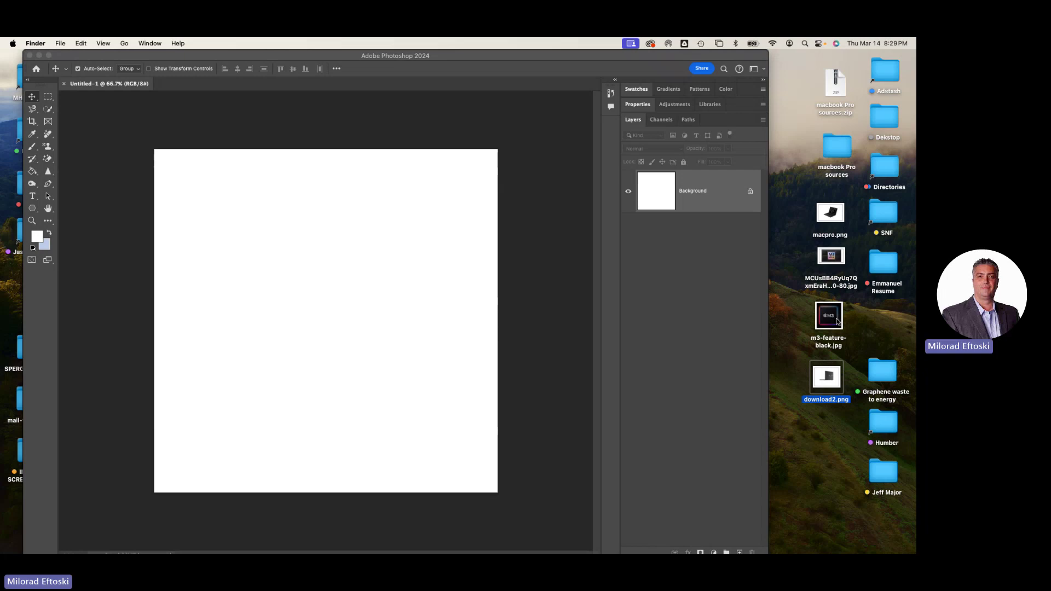
click(834, 322)
key(space)
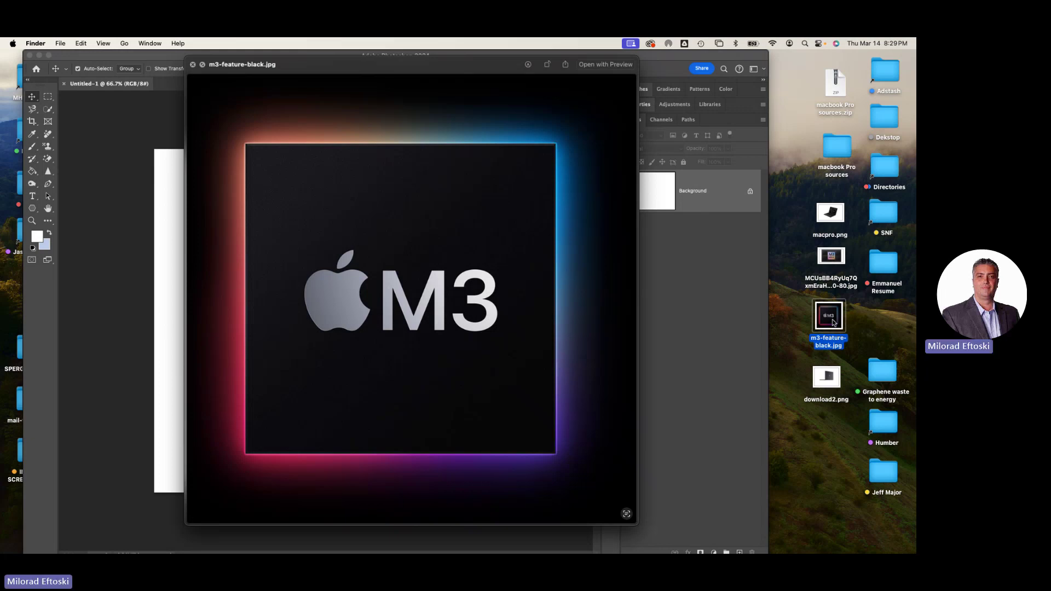
key(space)
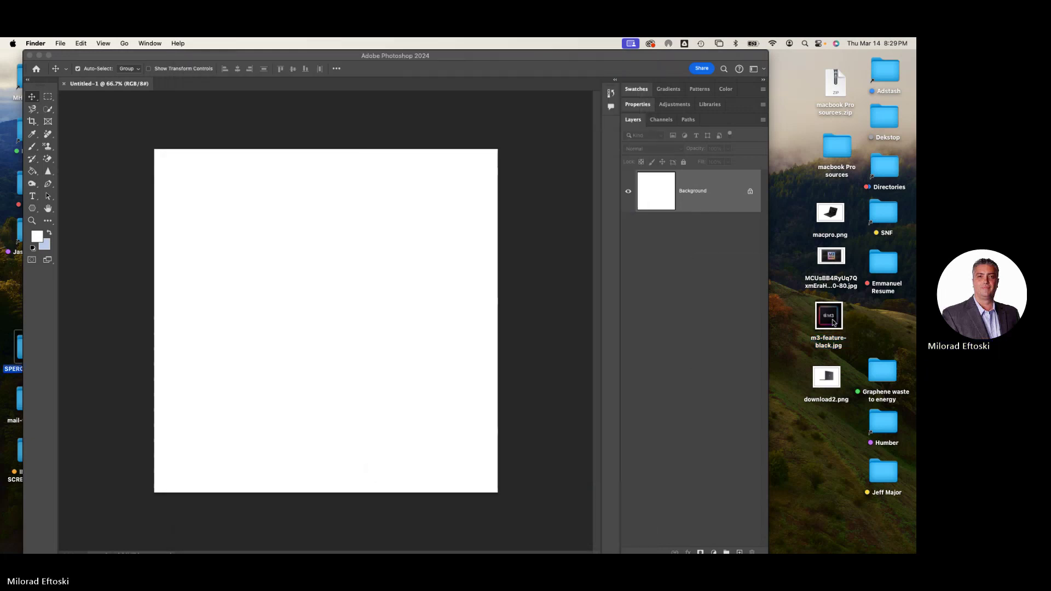
Bring Photoshop back to the front and shift its window slightly right.
click(803, 335)
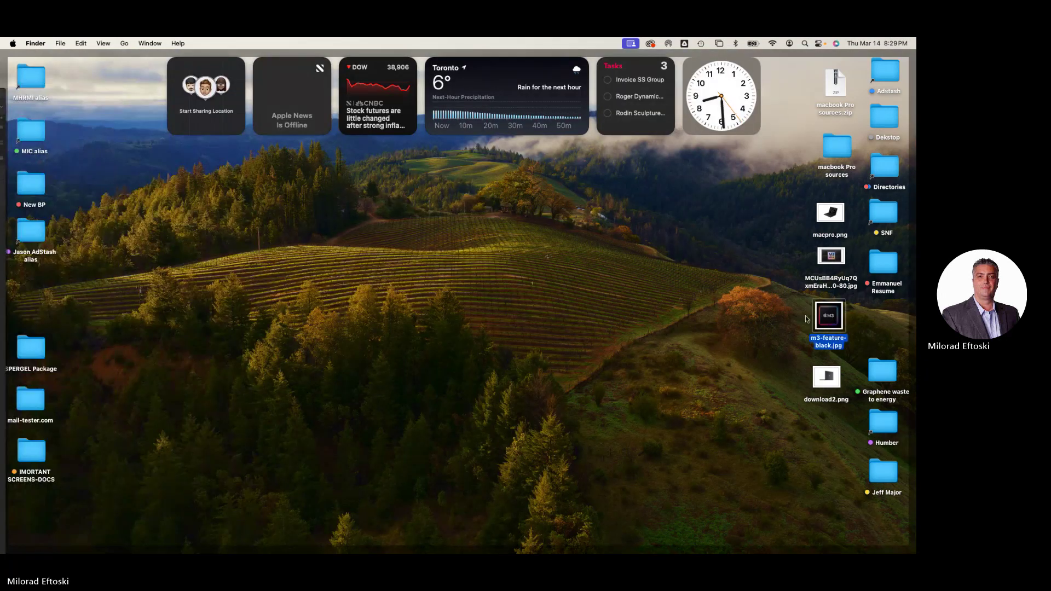
click(770, 311)
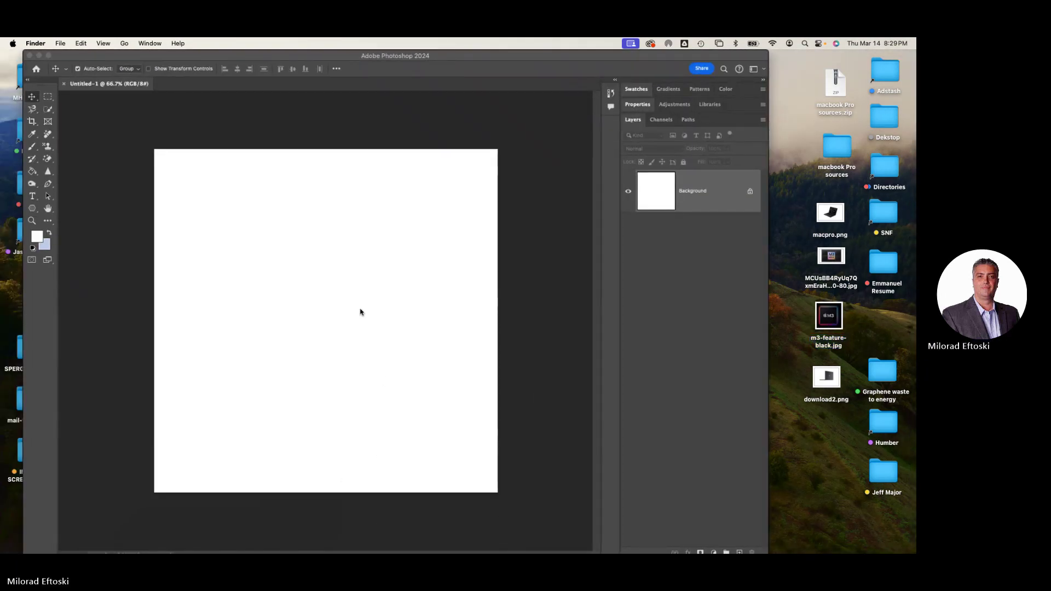
click(285, 57)
drag(252, 54, 271, 56)
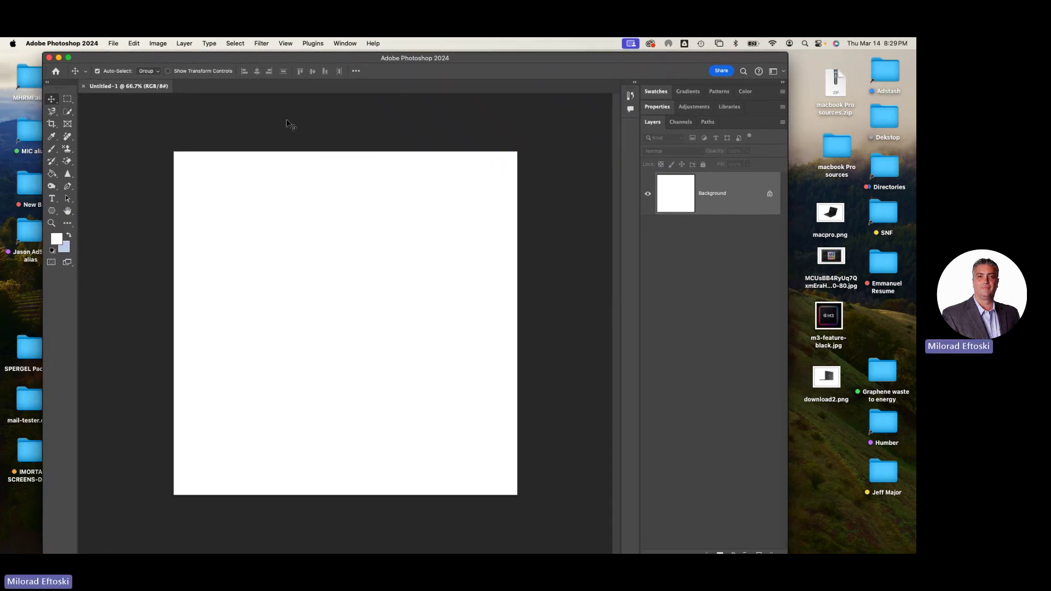
Open Photoshop's File menu to get to Place Embedded.
click(112, 44)
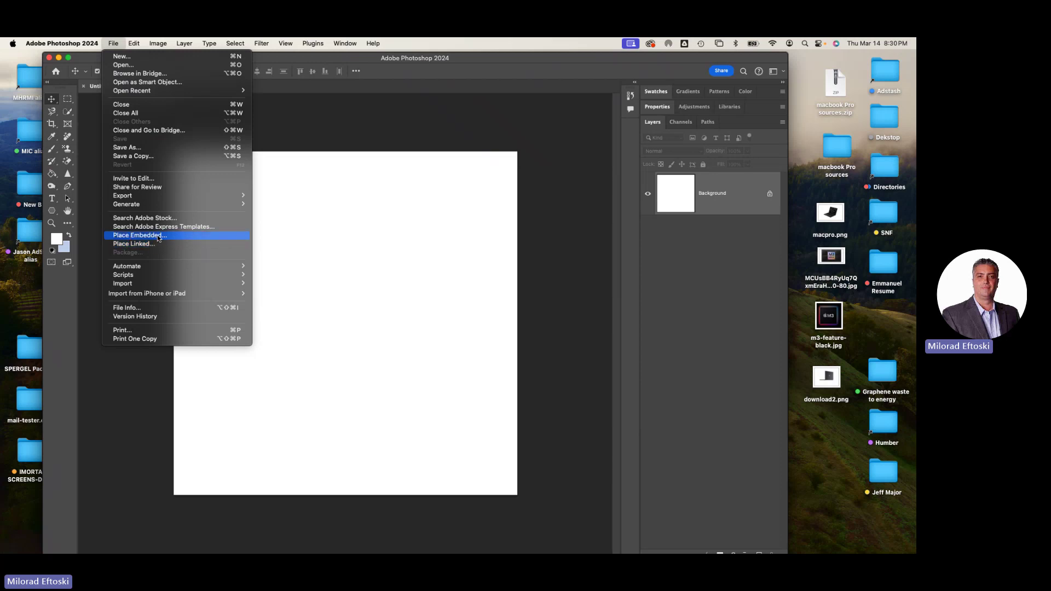
Place Embedded the M3 MAX chip JPEG from the Desktop, enlarging it and moving it toward the top.
click(162, 237)
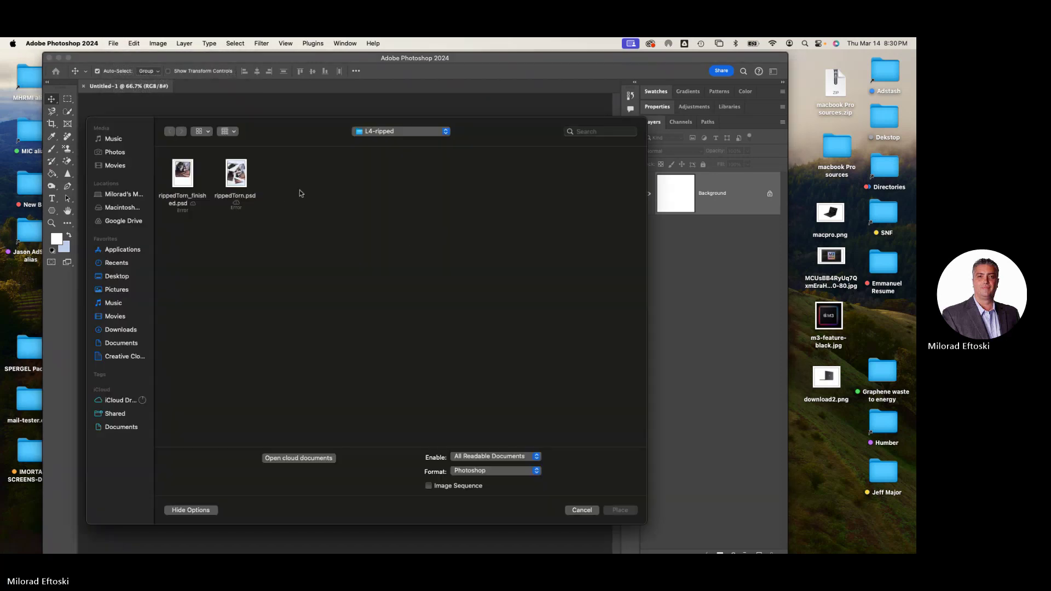
click(113, 276)
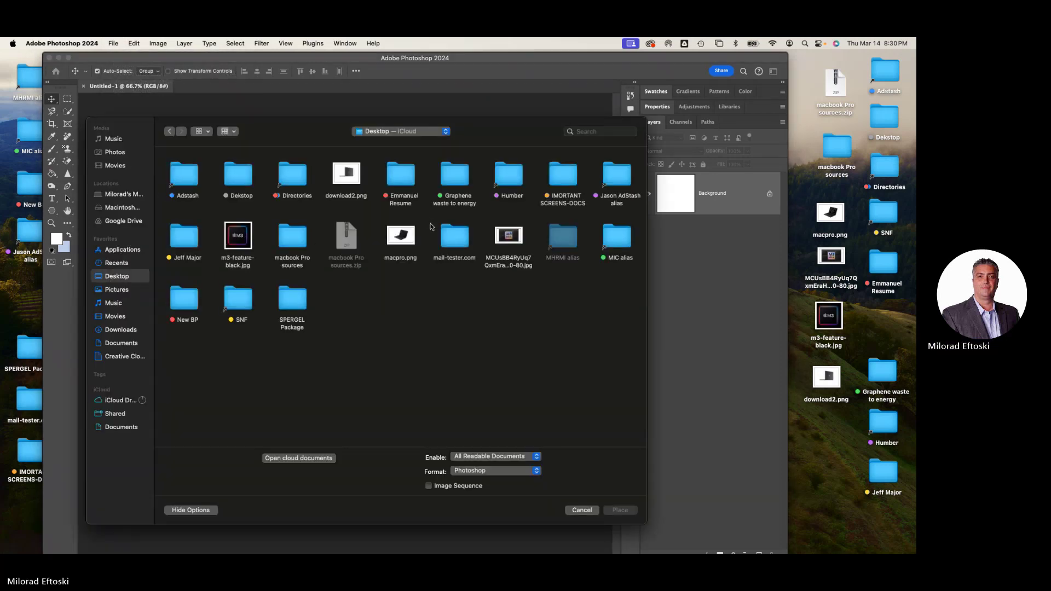
click(508, 240)
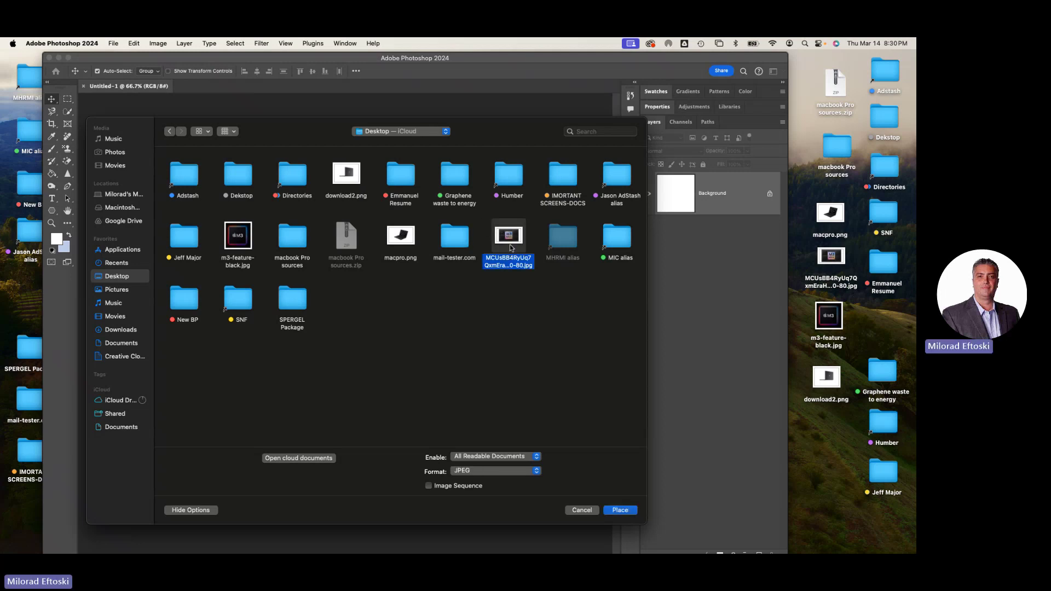
click(614, 509)
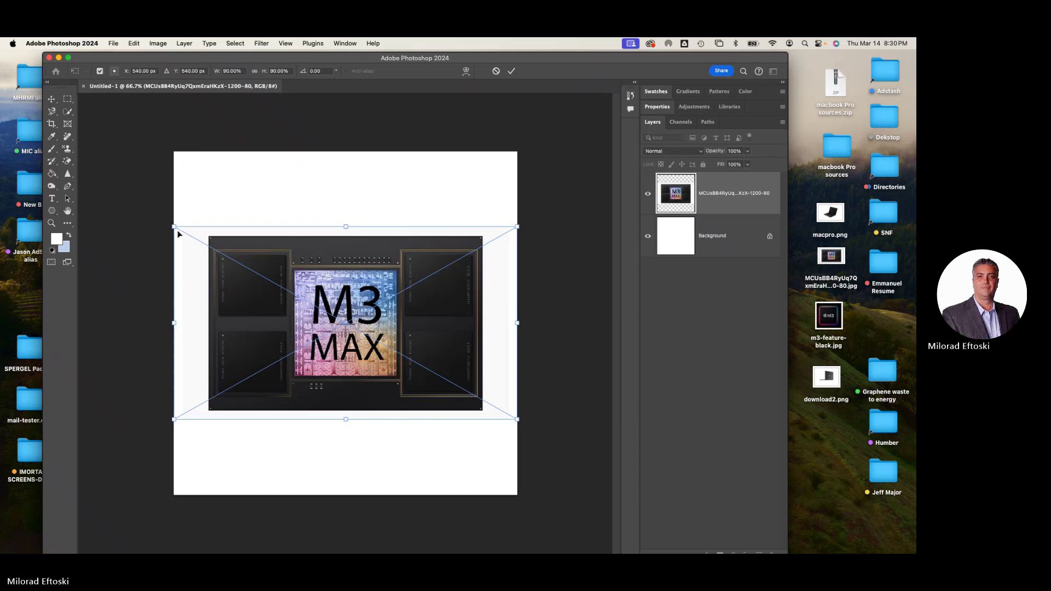
mouse_move(174, 226)
mouse_down()
mouse_move(127, 201)
mouse_move(206, 239)
mouse_move(167, 222)
mouse_up()
drag(341, 348, 344, 284)
Commit the chip image's placement, delete the Background layer and shift the chip right and down.
drag(517, 355, 483, 337)
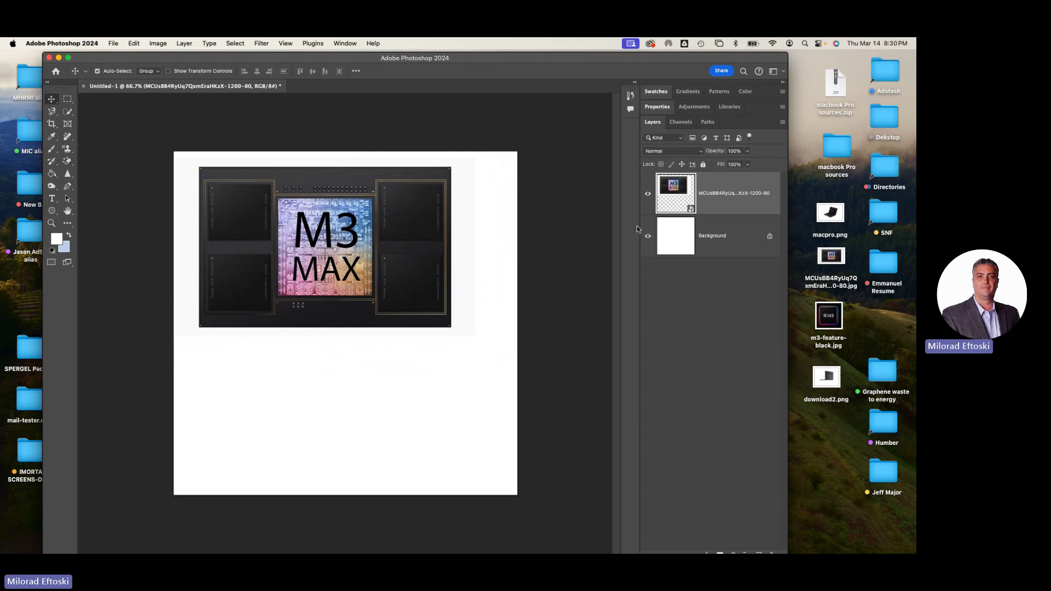
click(648, 236)
click(702, 245)
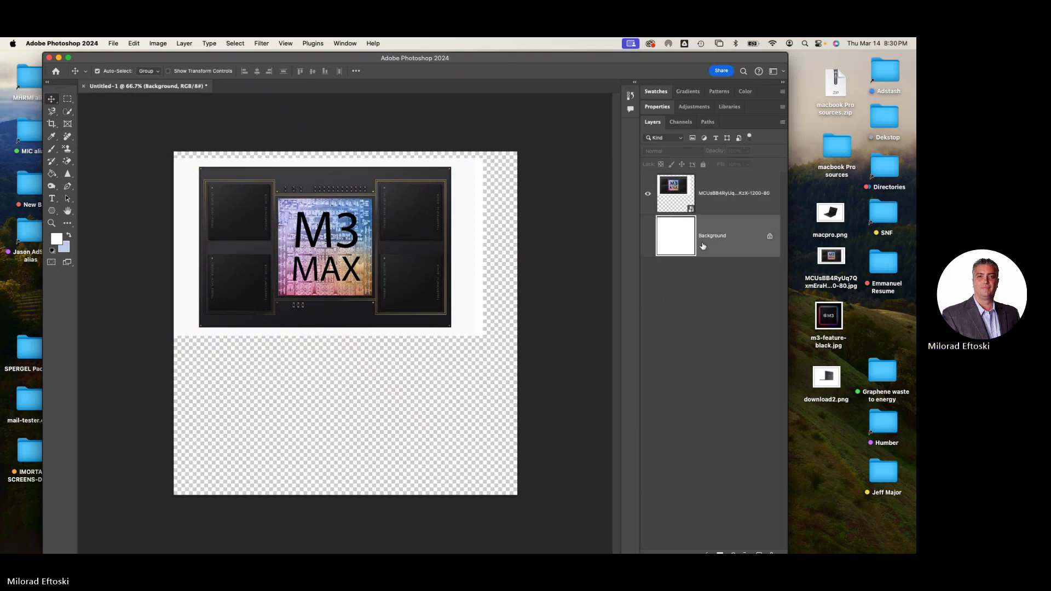
key(Delete)
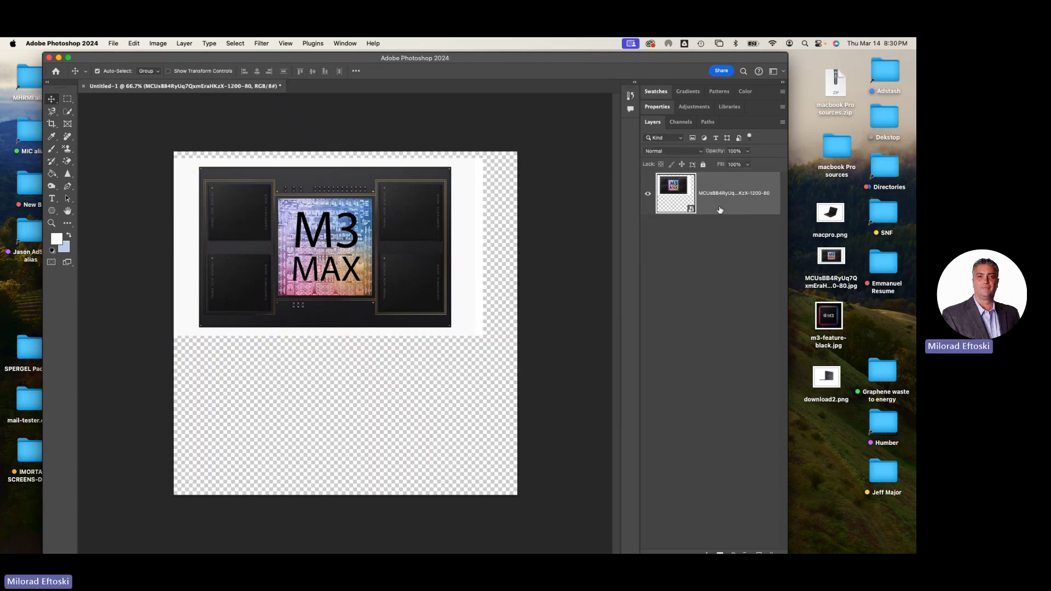
drag(367, 228, 389, 242)
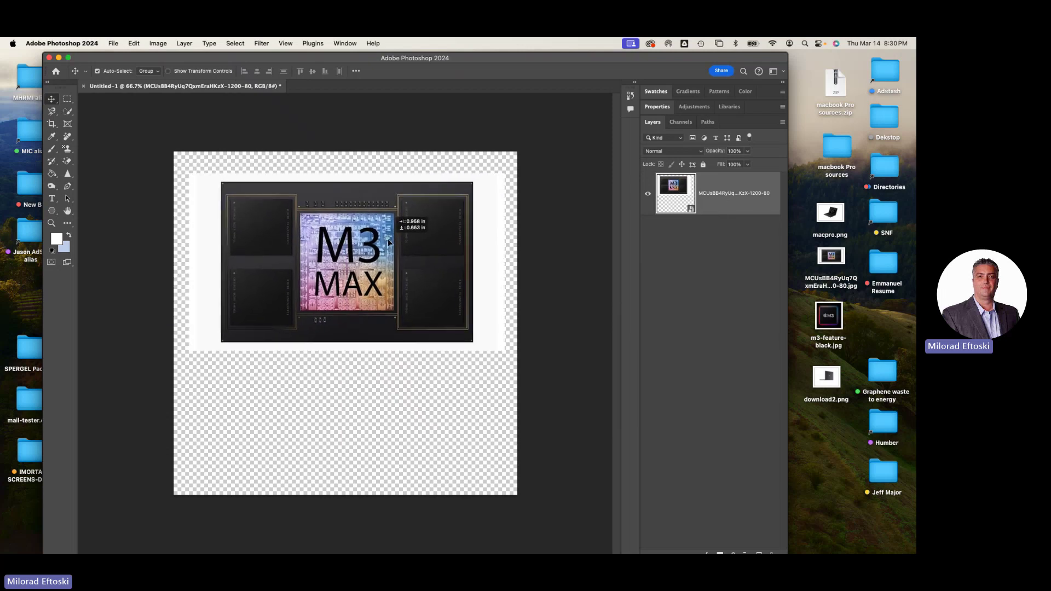
Magic Wand the chip's white border, rasterize the layer, delete the border and deselect.
click(70, 112)
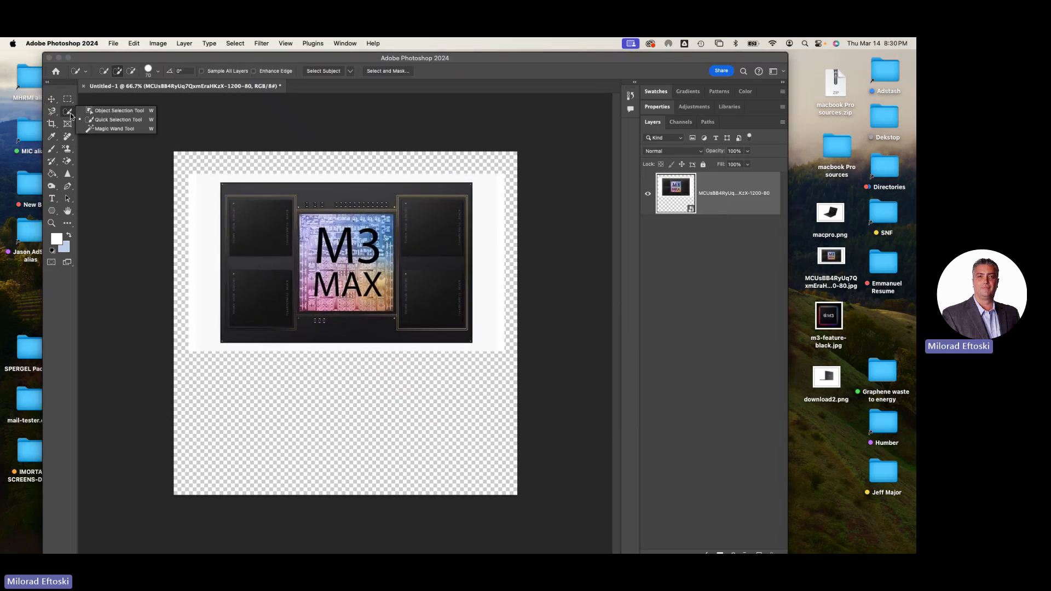
click(106, 129)
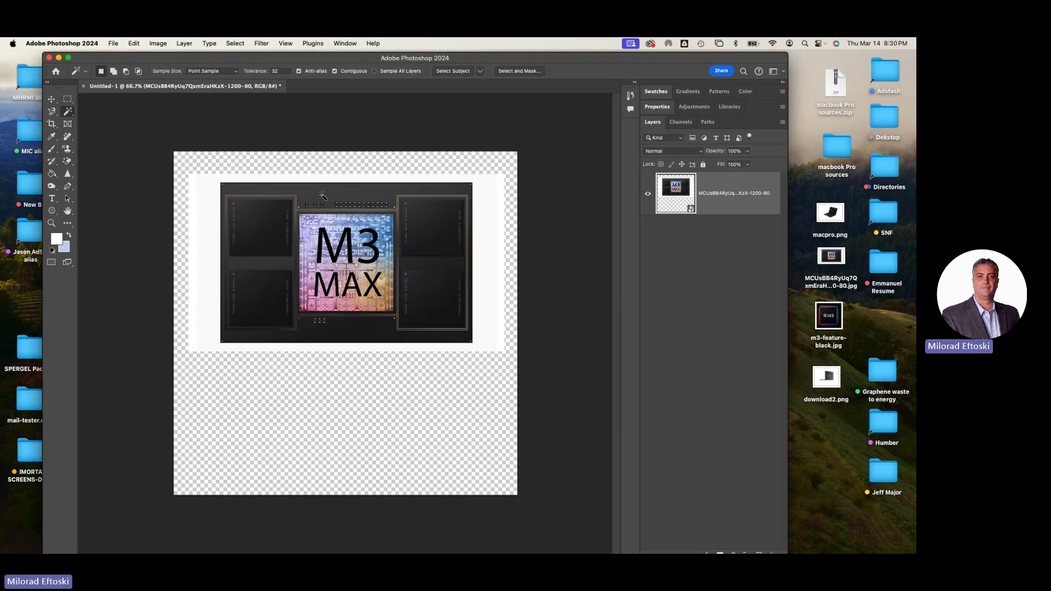
click(490, 244)
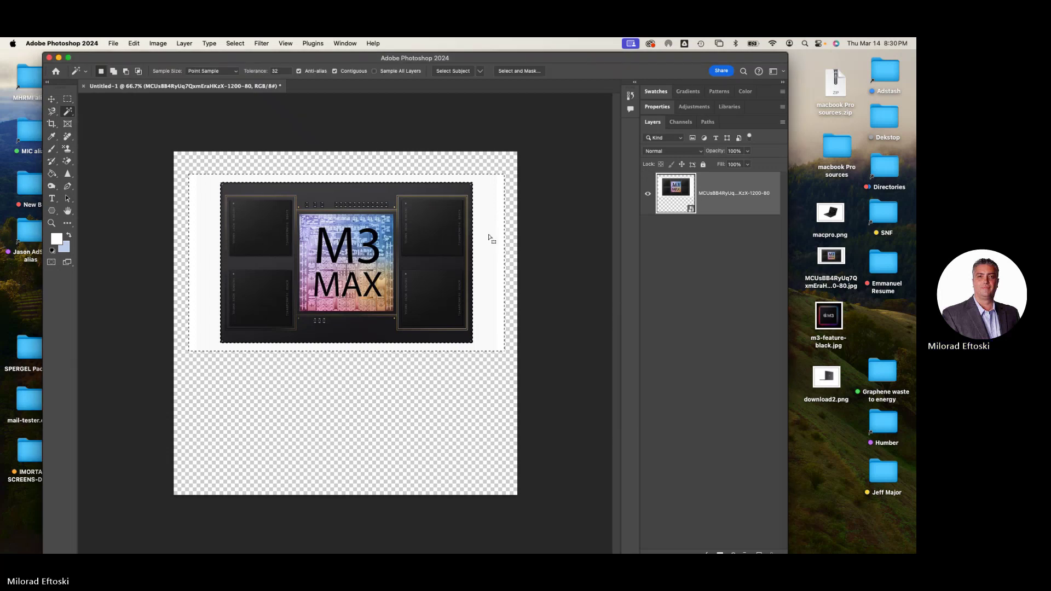
key(BackSpace)
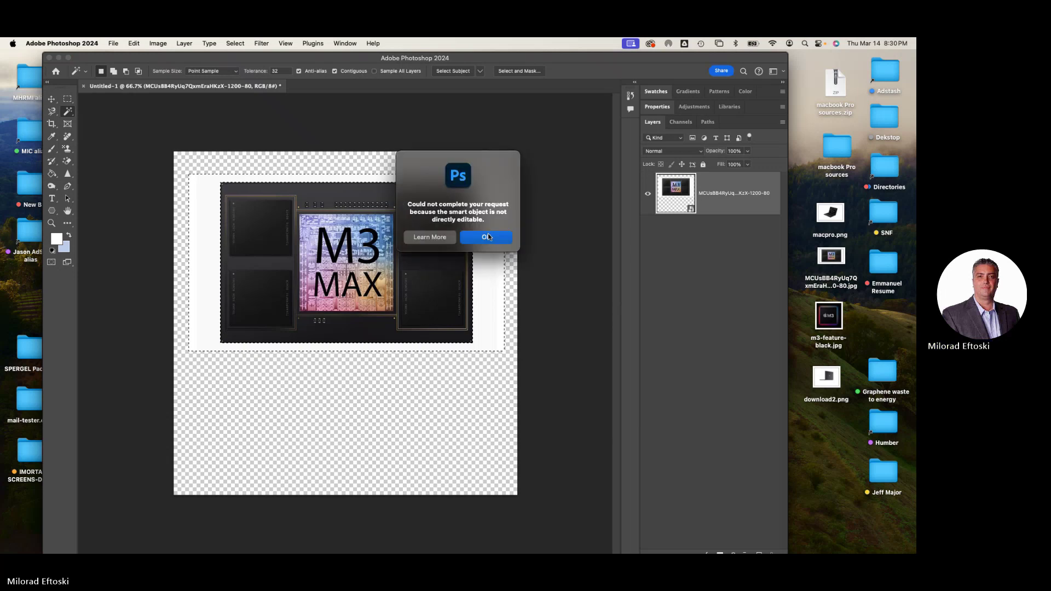
click(487, 237)
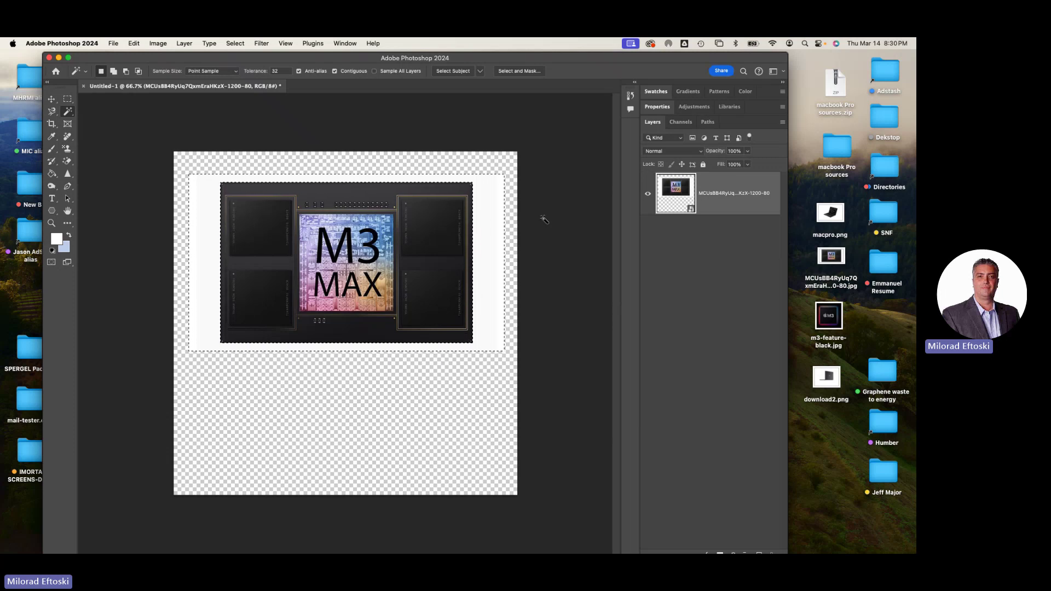
right_click(721, 202)
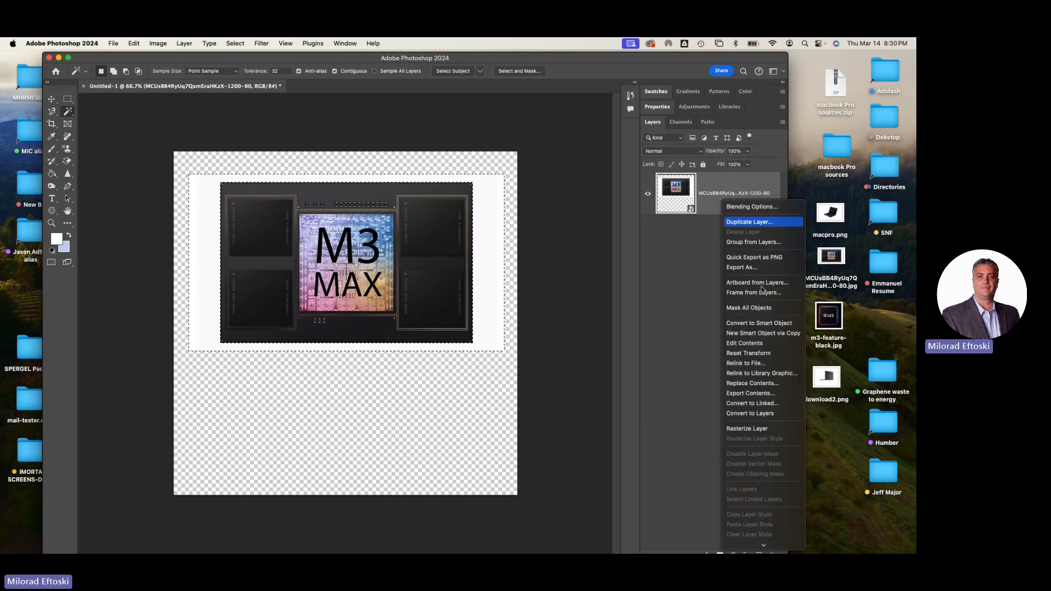
click(768, 430)
key(Delete)
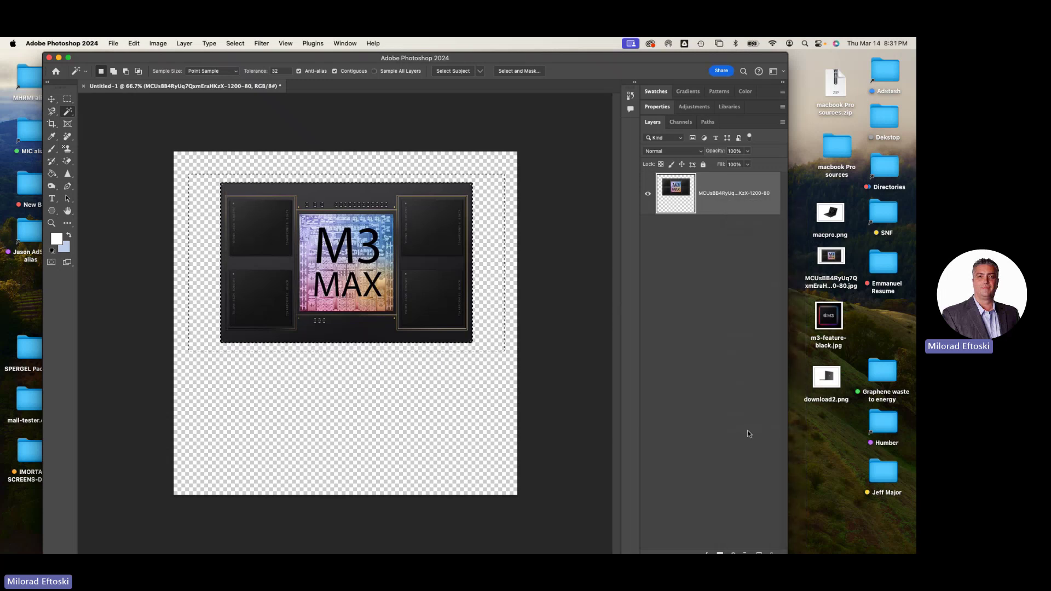
key(super+d)
Add macpro.png above the chip layer, scaled up and positioned so the laptop overlaps the chip.
click(51, 99)
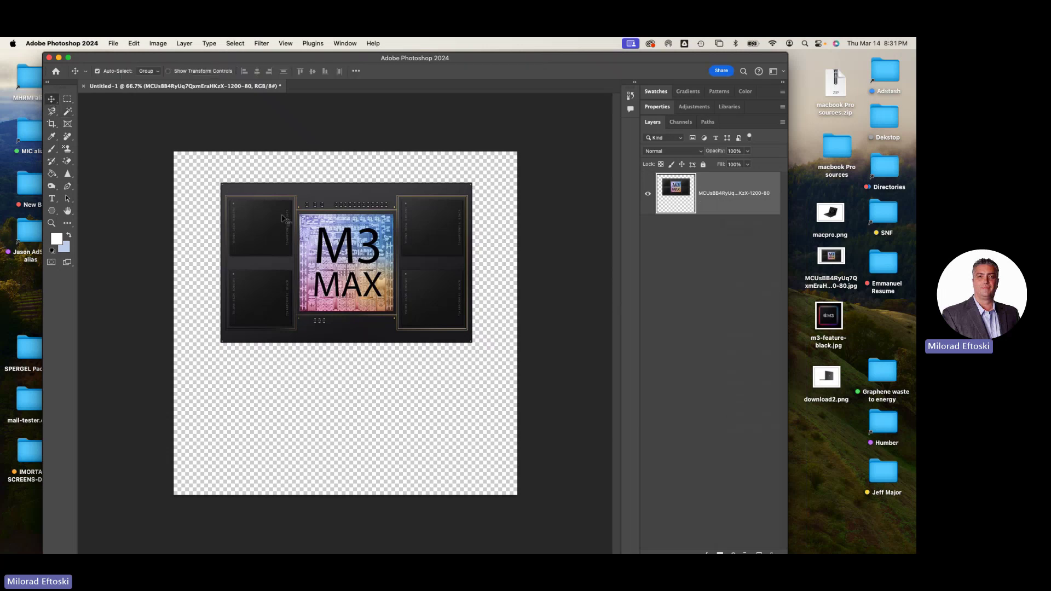
drag(277, 236, 249, 215)
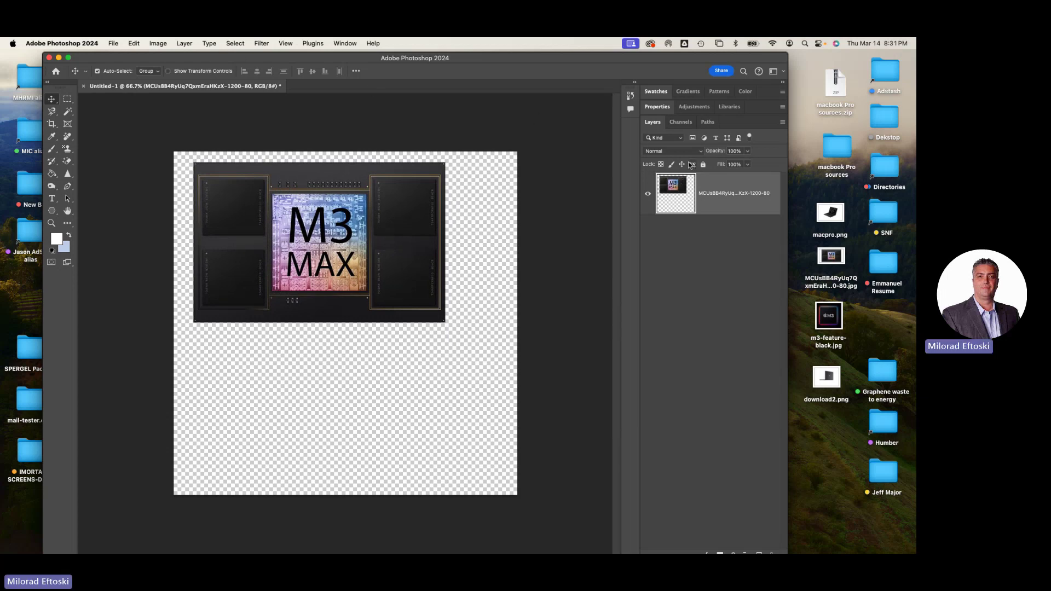
drag(836, 219, 394, 336)
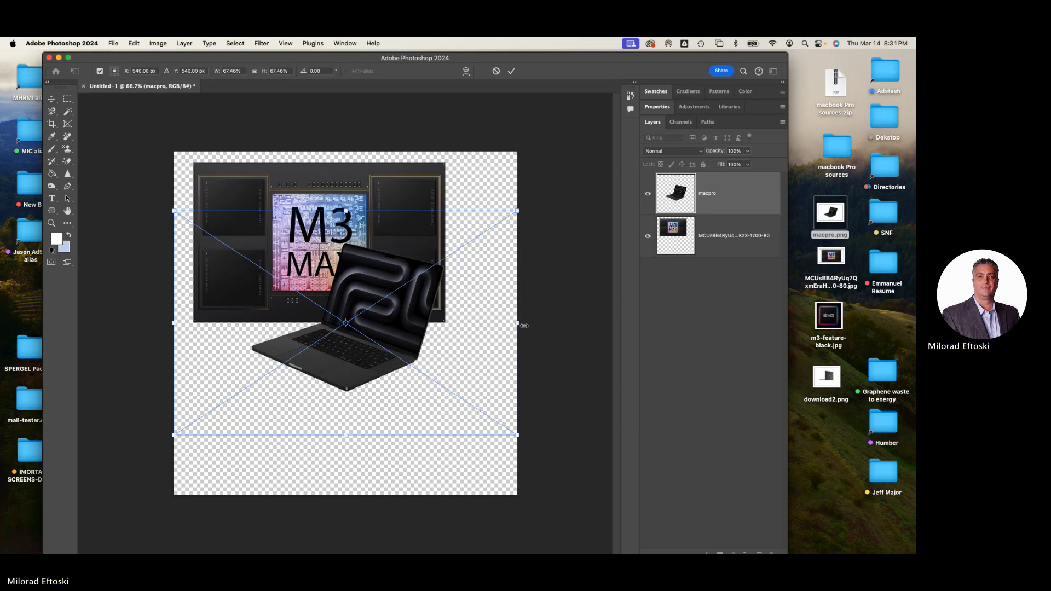
drag(524, 325, 666, 325)
drag(392, 358, 320, 382)
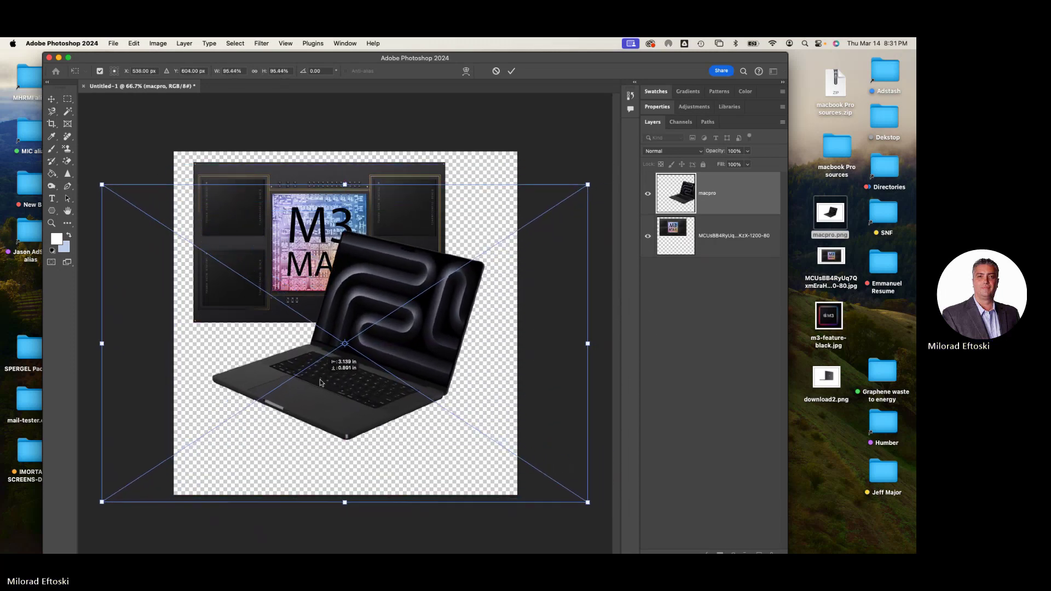
drag(588, 502, 673, 532)
key(Return)
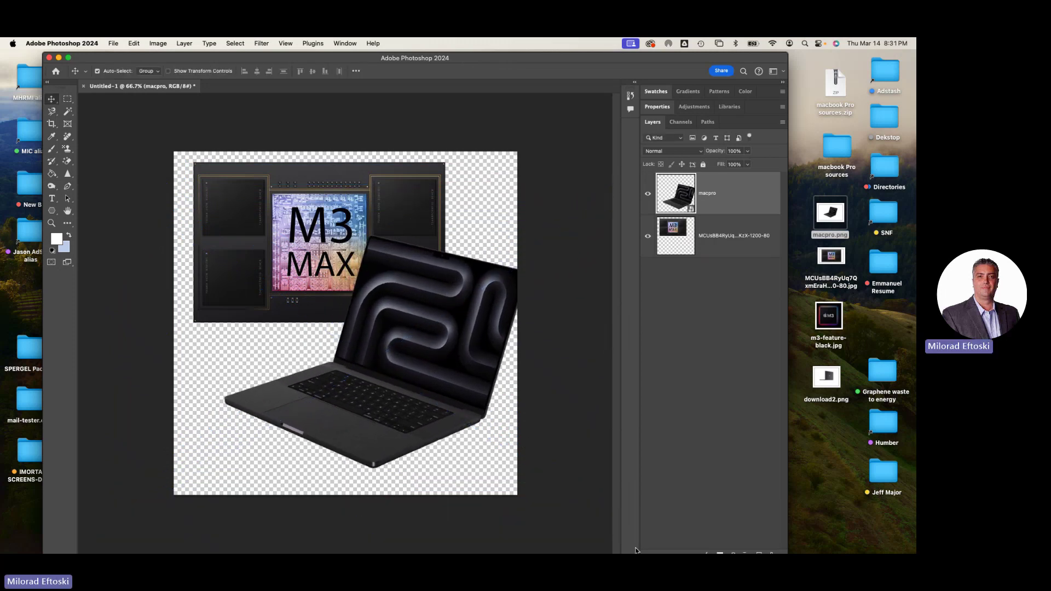
right_click(734, 201)
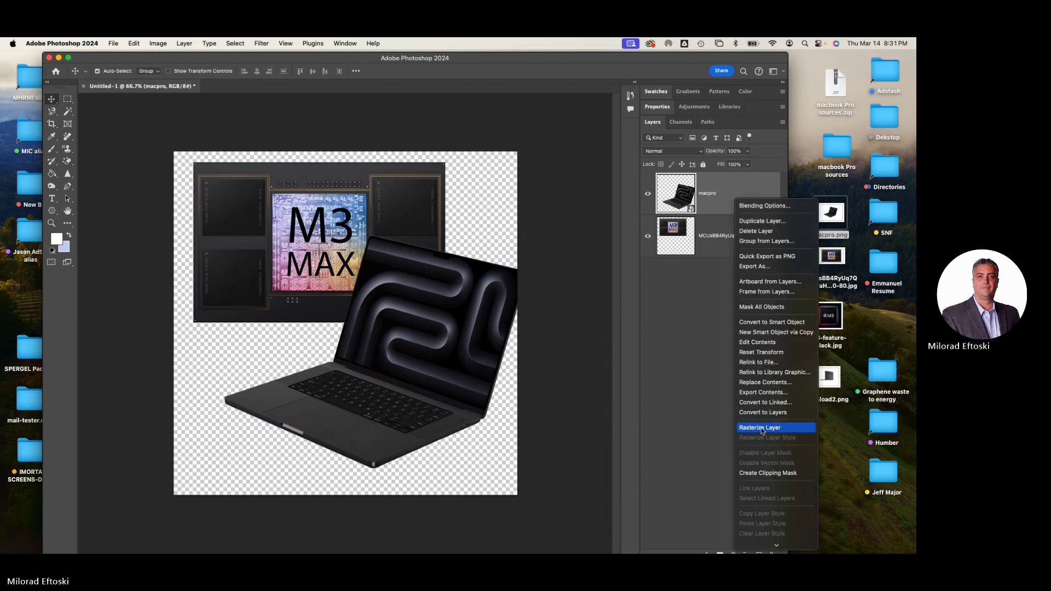
click(558, 408)
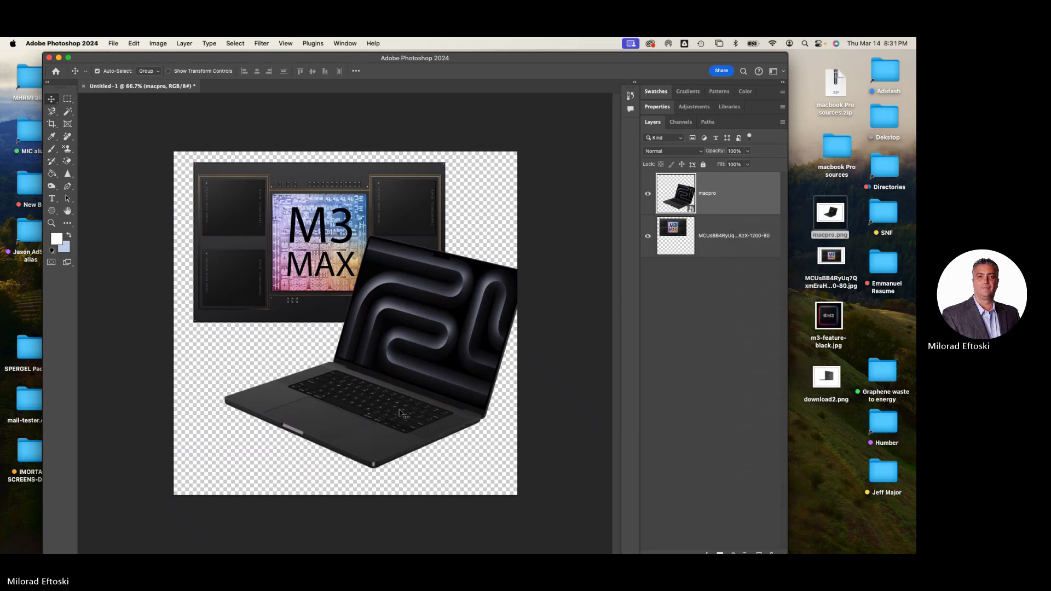
drag(403, 413, 421, 393)
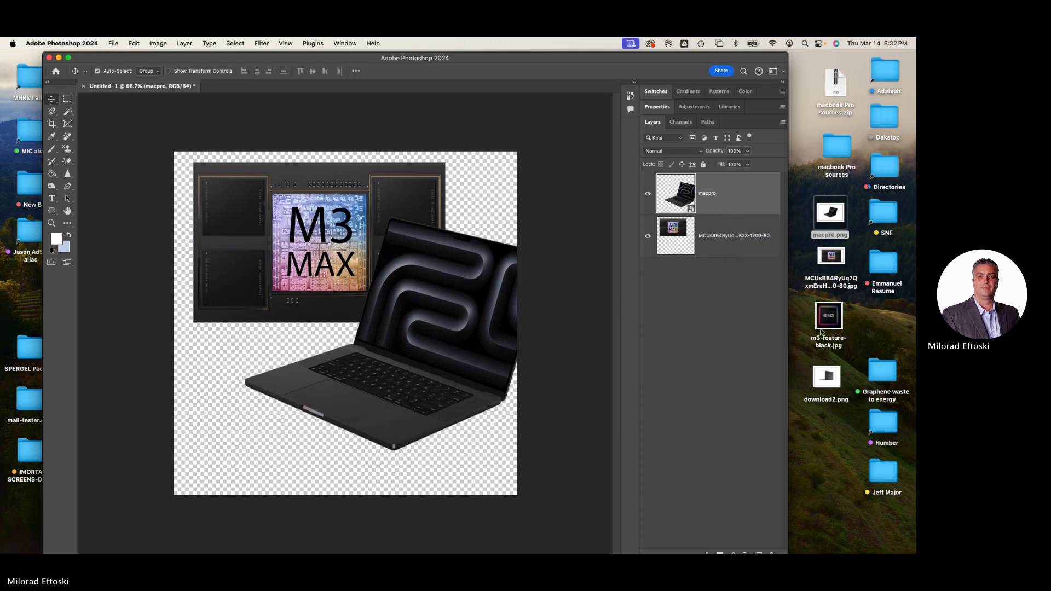
Add download2.png as a closed laptop at lower right, enlarged and rotated clockwise.
drag(828, 379, 410, 393)
drag(392, 329, 332, 417)
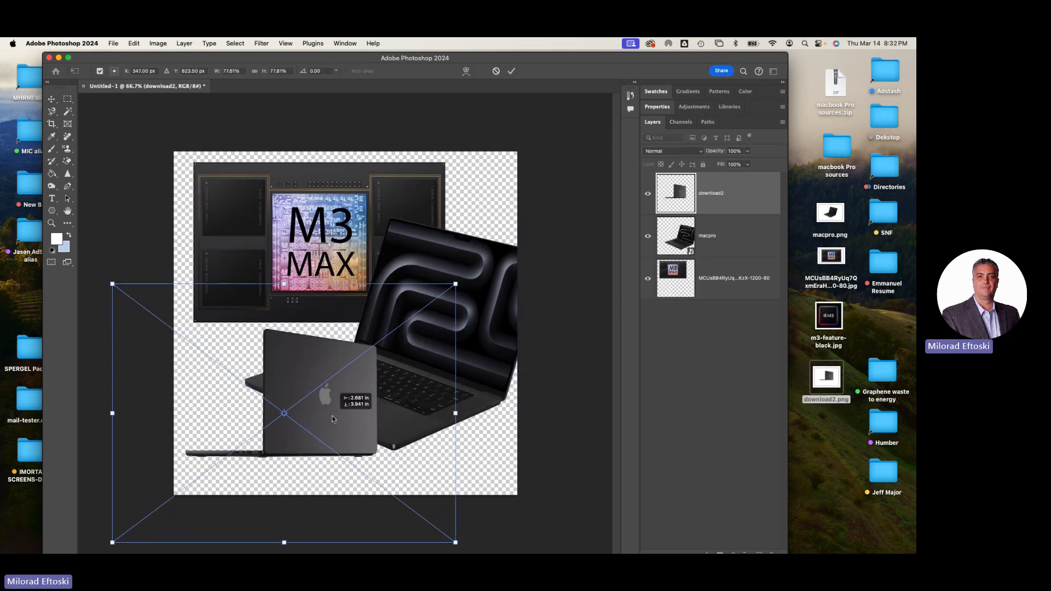
drag(455, 416, 584, 412)
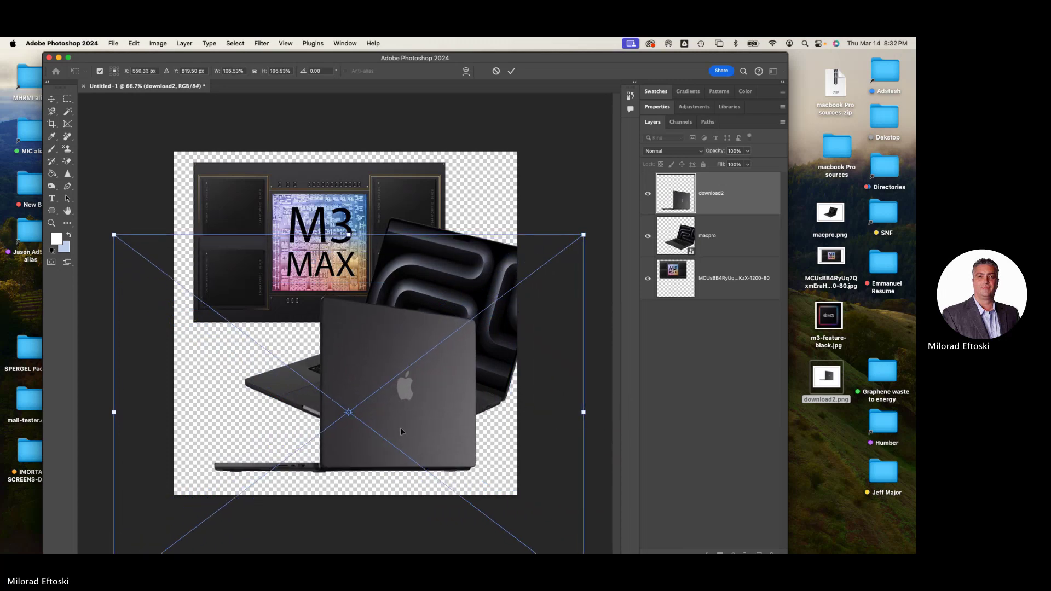
drag(405, 432, 370, 429)
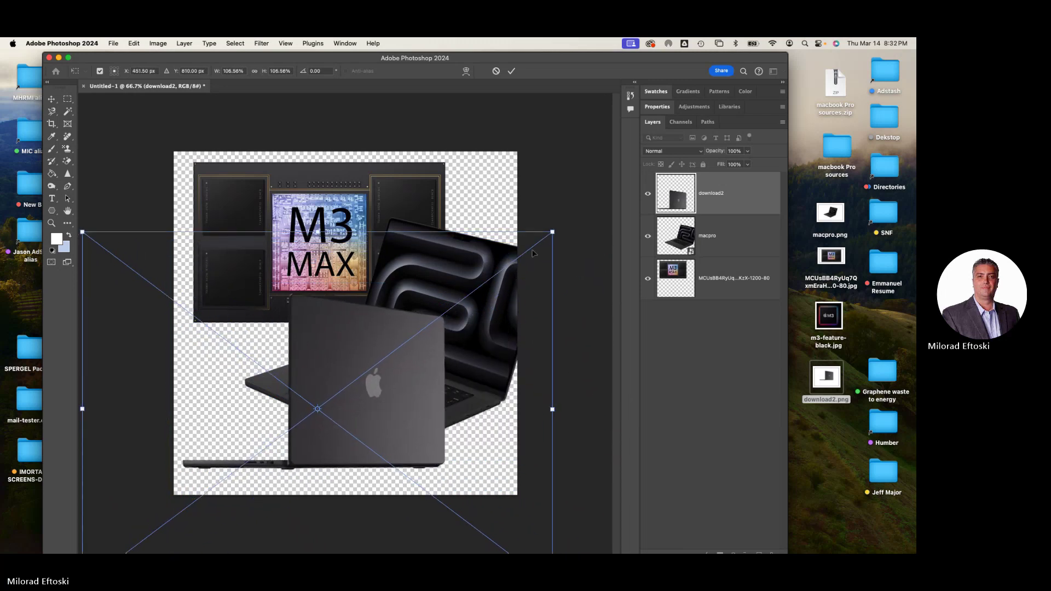
drag(558, 223, 607, 304)
key(Return)
mouse_move(343, 421)
mouse_down()
mouse_move(383, 415)
mouse_move(378, 424)
mouse_move(295, 405)
mouse_move(329, 386)
mouse_move(347, 422)
mouse_up()
Move the chip layer above macpro and rearrange the chip and both laptops.
drag(246, 235, 359, 222)
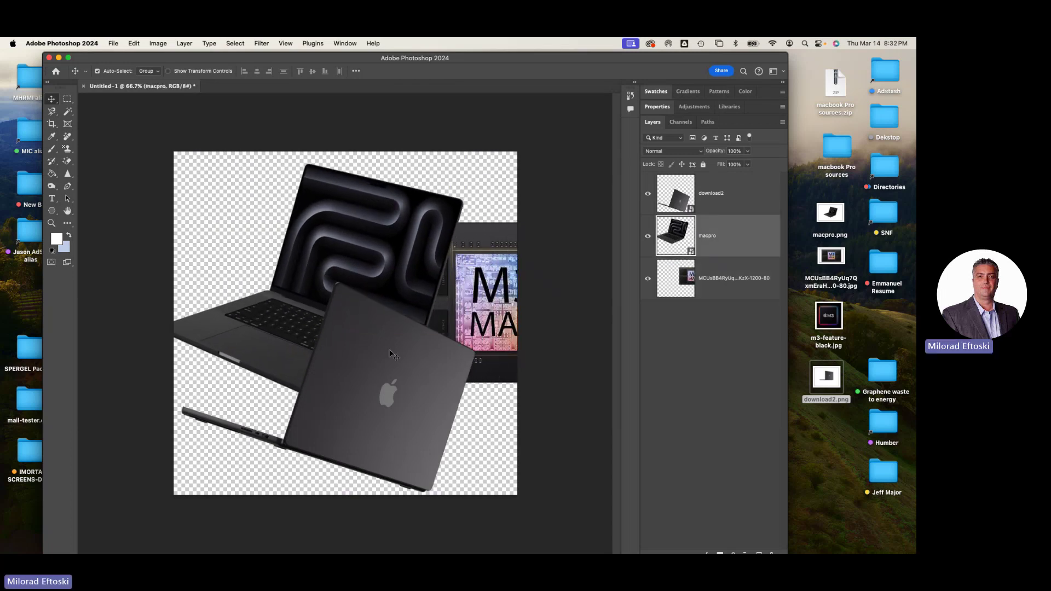
drag(388, 350, 439, 349)
mouse_move(363, 235)
mouse_down()
mouse_move(339, 223)
mouse_move(355, 238)
mouse_up()
drag(409, 345, 419, 351)
click(470, 283)
drag(466, 280, 330, 221)
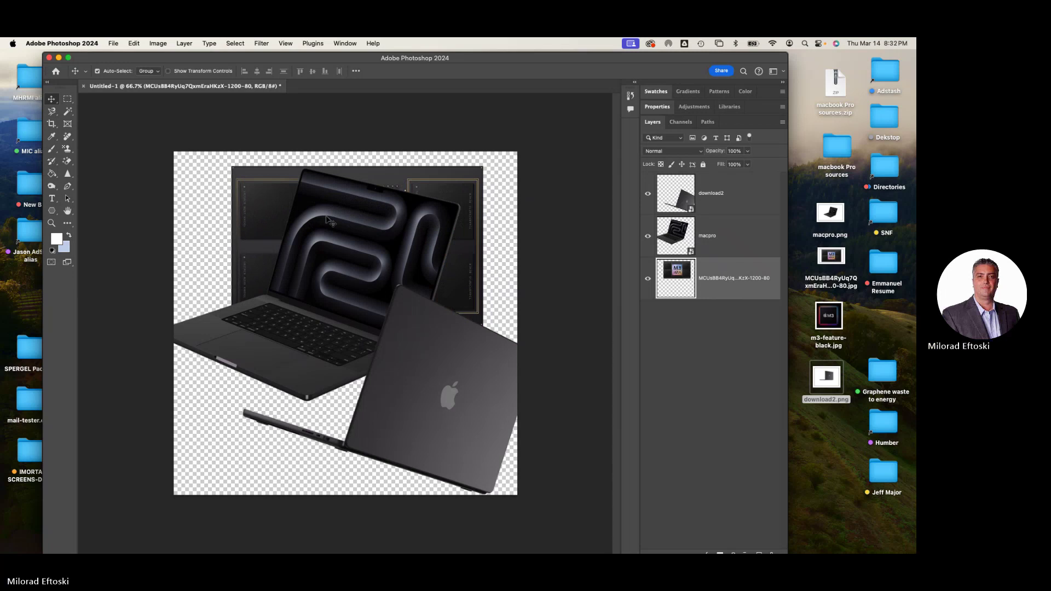
drag(749, 283, 744, 236)
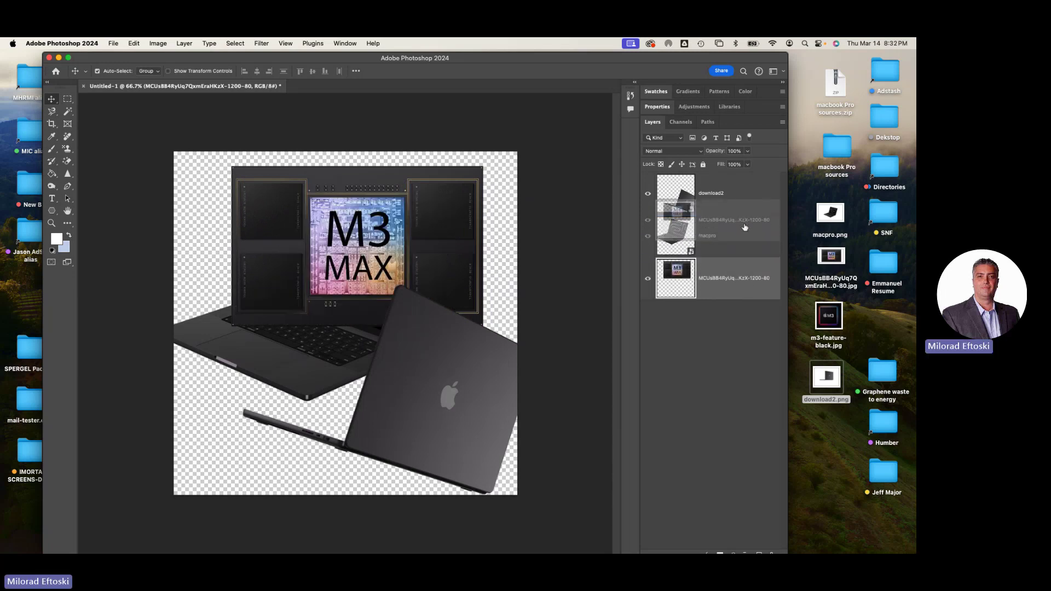
drag(375, 221, 489, 277)
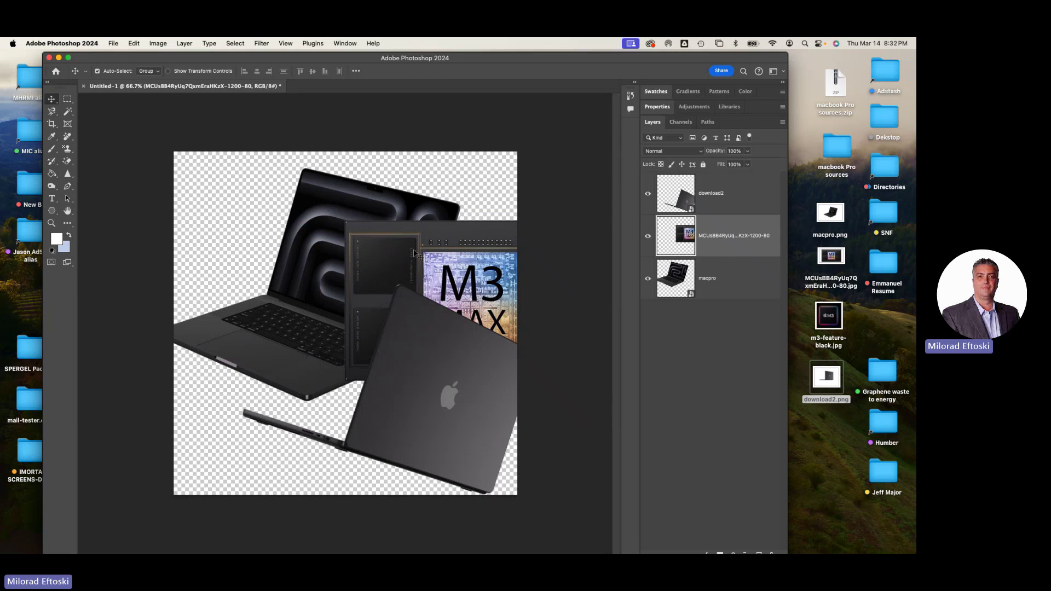
drag(419, 253, 327, 197)
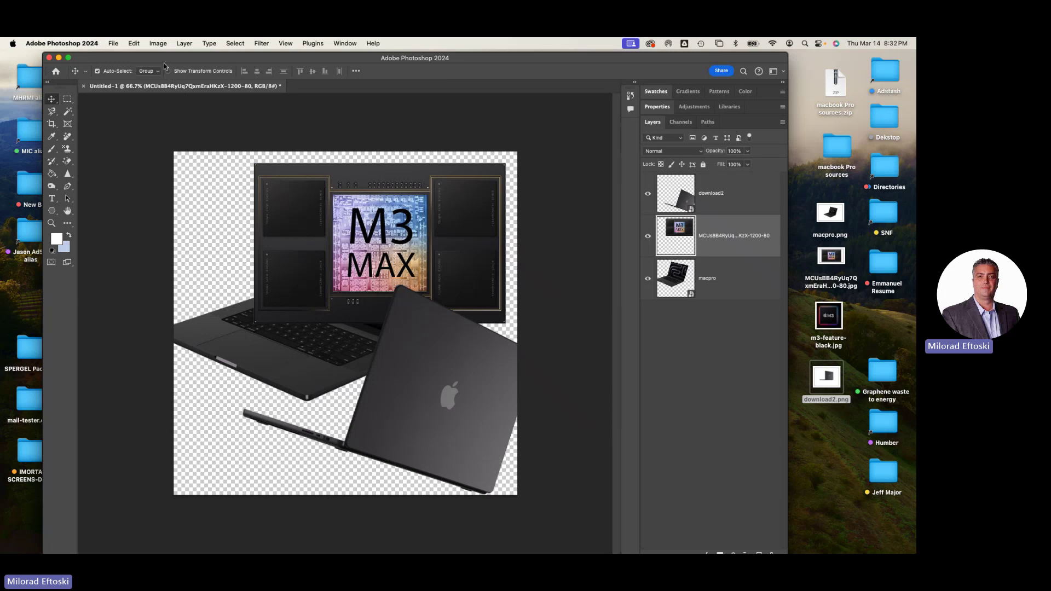
Distort the M3 MAX chip image's four corners onto the open laptop's screen corners.
click(133, 43)
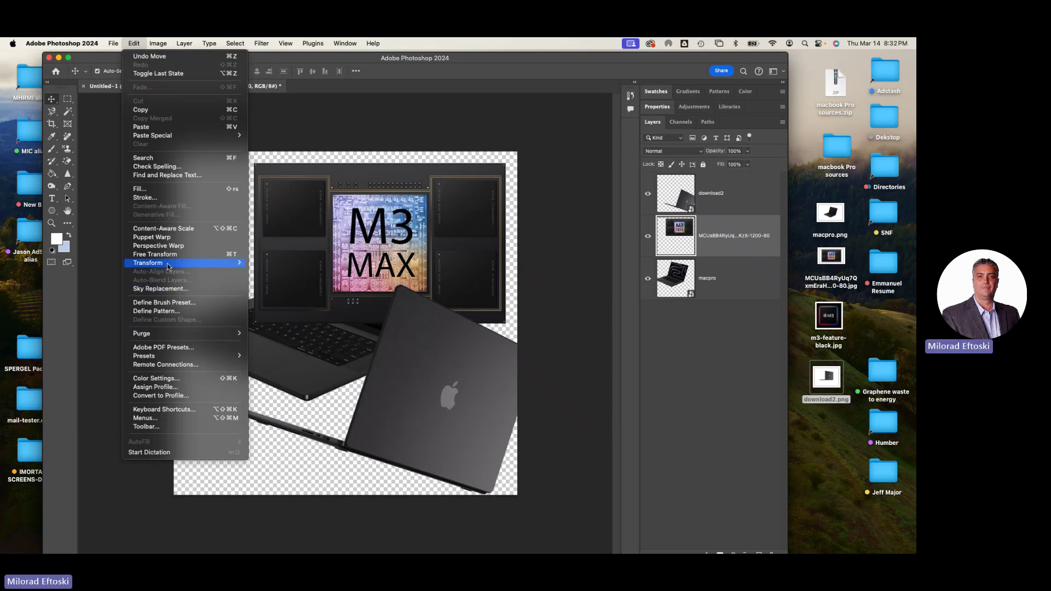
mouse_move(168, 266)
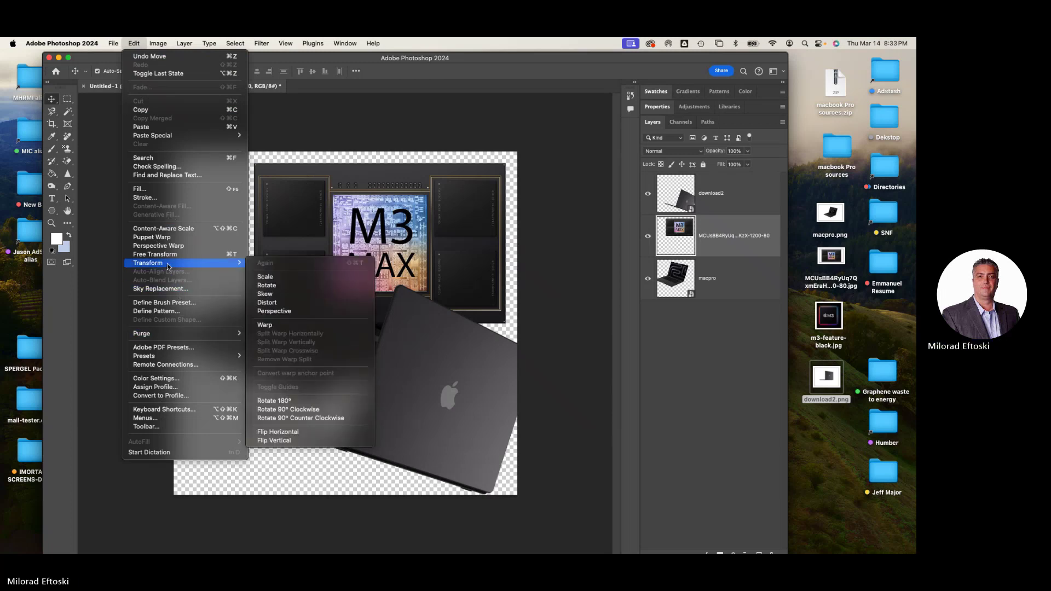
click(300, 304)
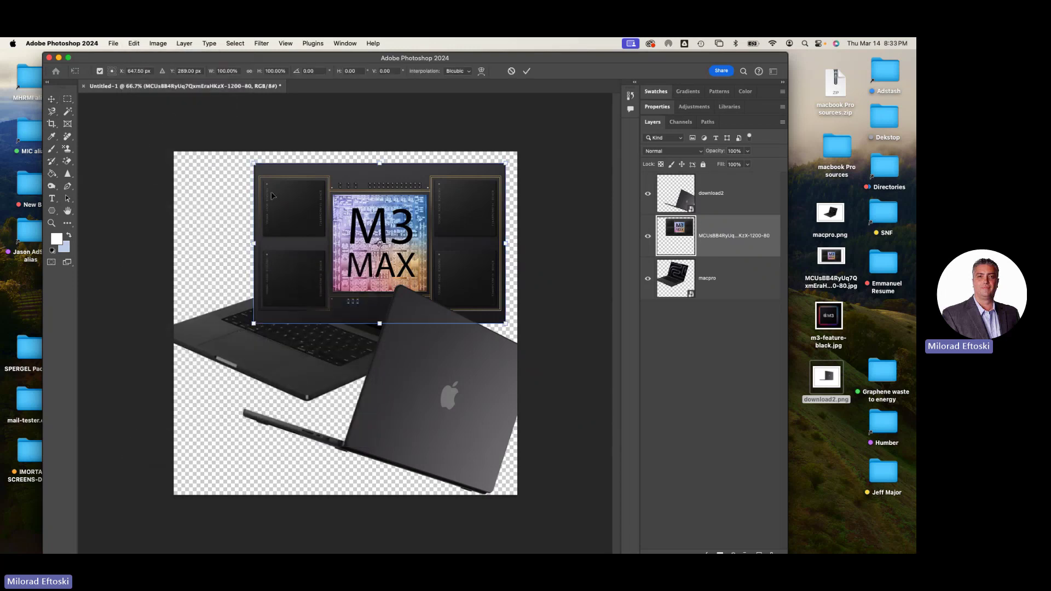
drag(256, 168, 305, 172)
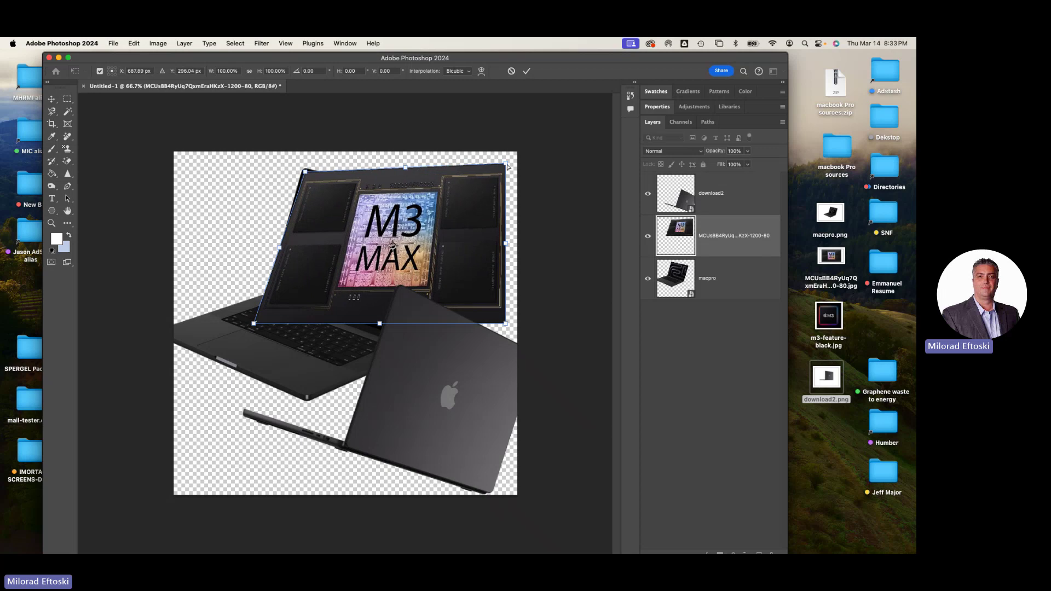
drag(506, 164, 458, 207)
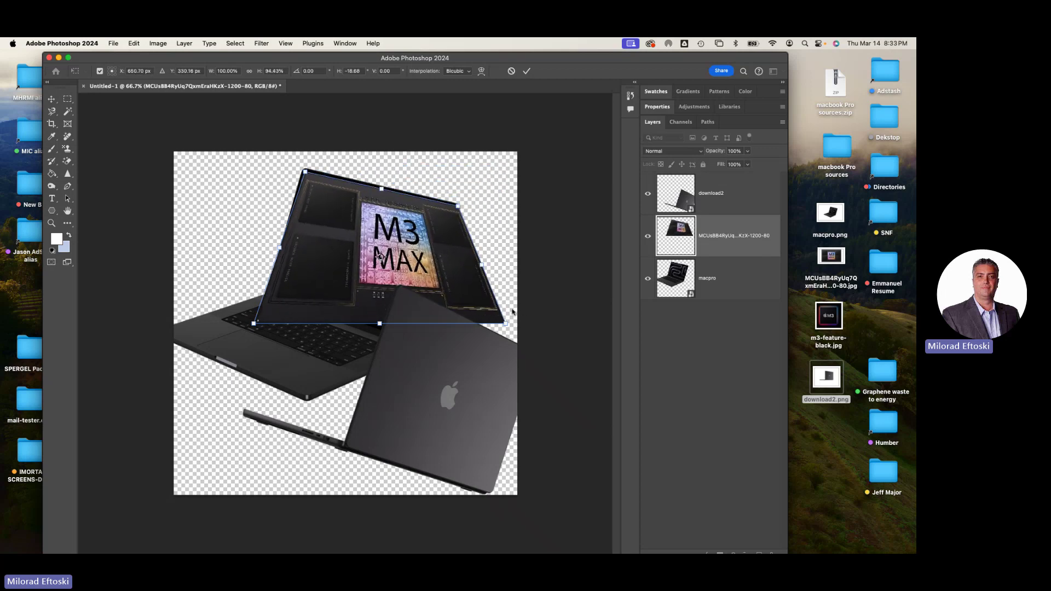
drag(505, 327, 419, 340)
drag(254, 324, 269, 294)
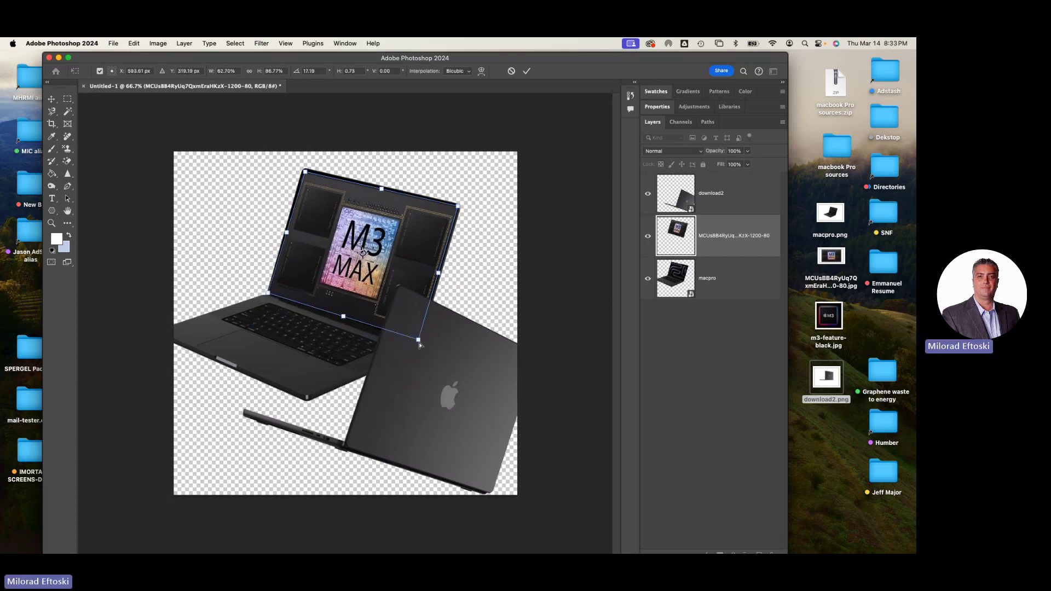
drag(420, 344, 419, 353)
key(Return)
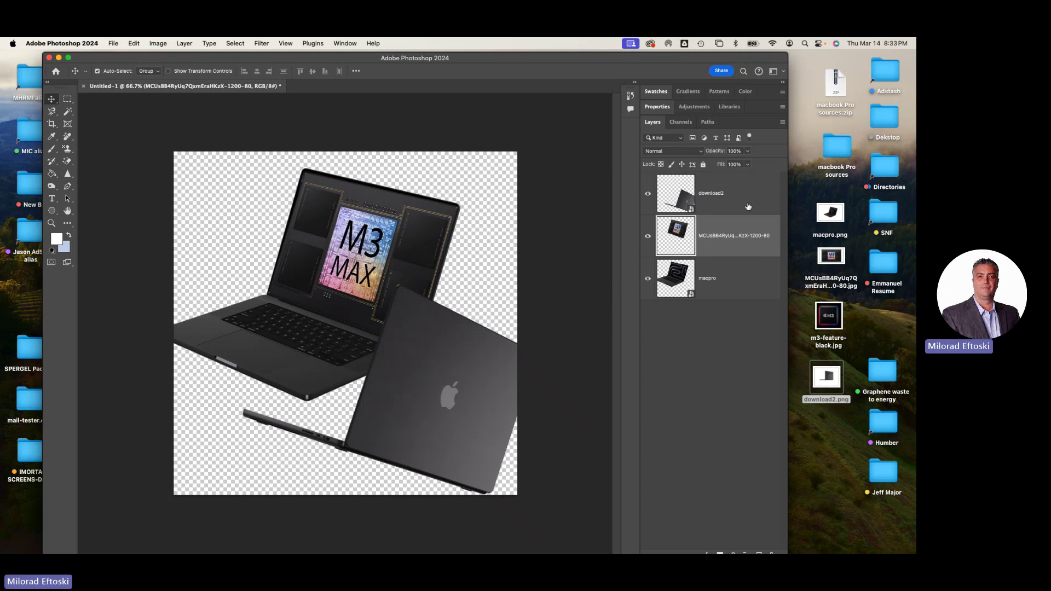
Nudge the open laptop and its screen image up and left with Shift+arrows, then lower the closed laptop slightly.
shift+click(744, 292)
key(shift+Up)
key(shift+Up)
key(shift+Up)
key(shift+Up)
key(shift+Up)
key(shift+Up)
key(shift+Up)
key(shift+Up)
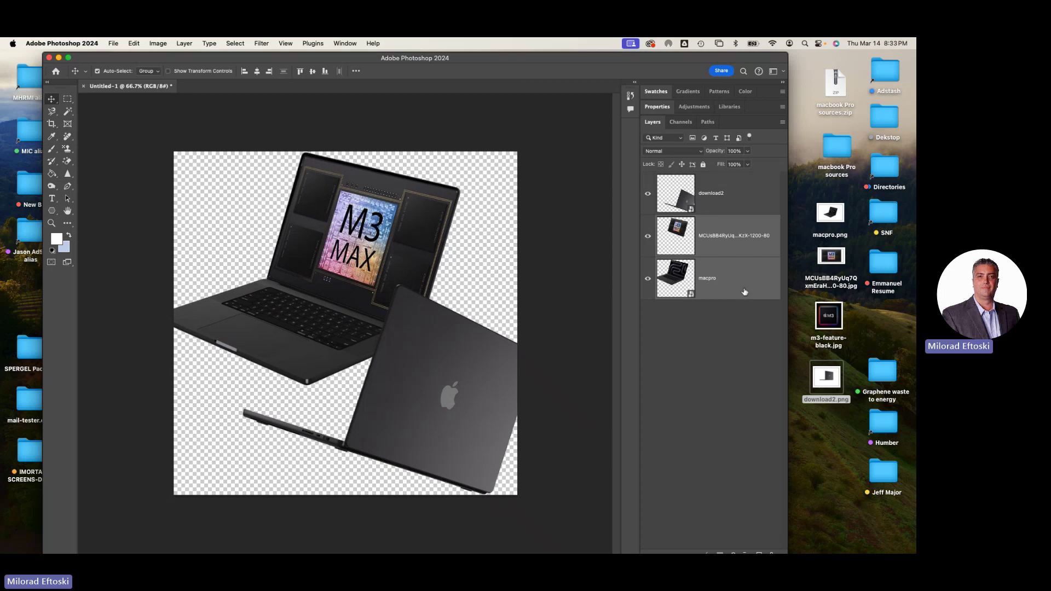
key(shift+Up)
key(shift+Up)
key(shift+Up)
key(shift+Up)
key(shift+Left)
key(shift+Left)
key(shift+Left)
key(shift+Left)
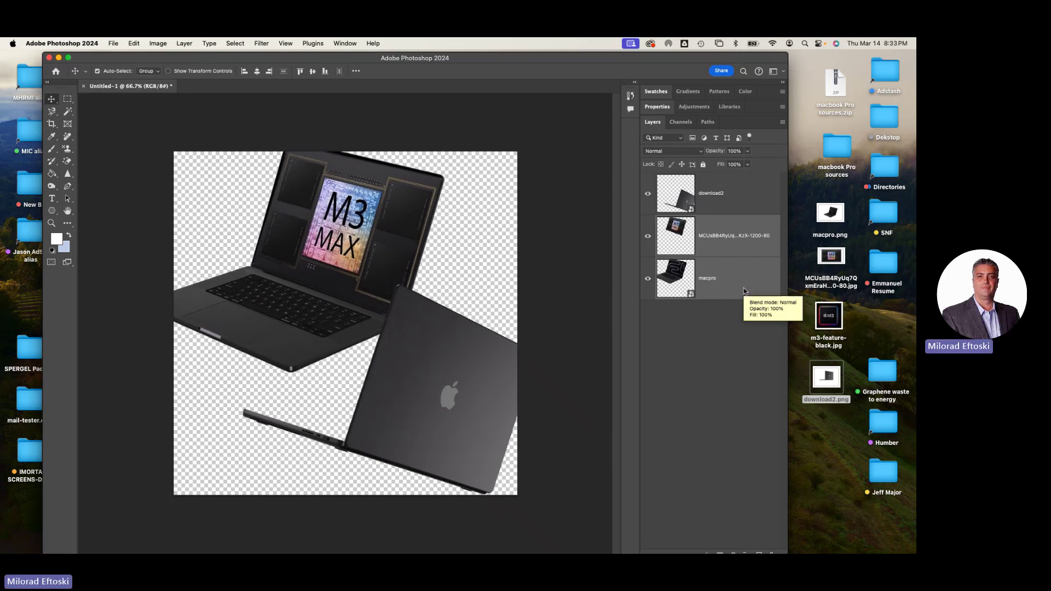
key(shift+Left)
key(shift+Left)
key(shift+Left)
key(shift+Left)
key(shift+Left)
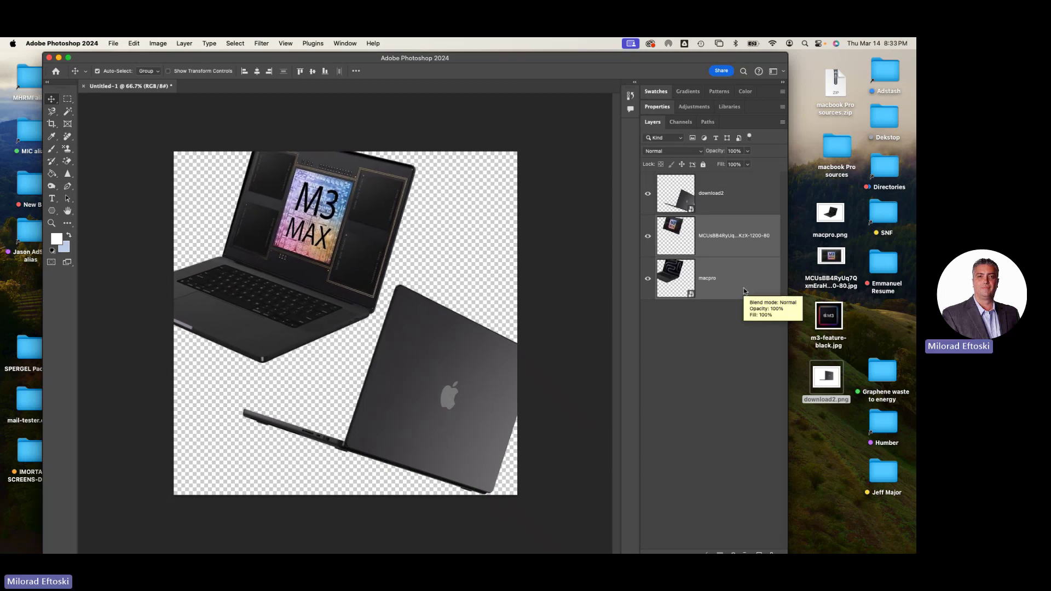
mouse_move(501, 393)
mouse_down()
mouse_move(499, 383)
mouse_move(501, 396)
mouse_up()
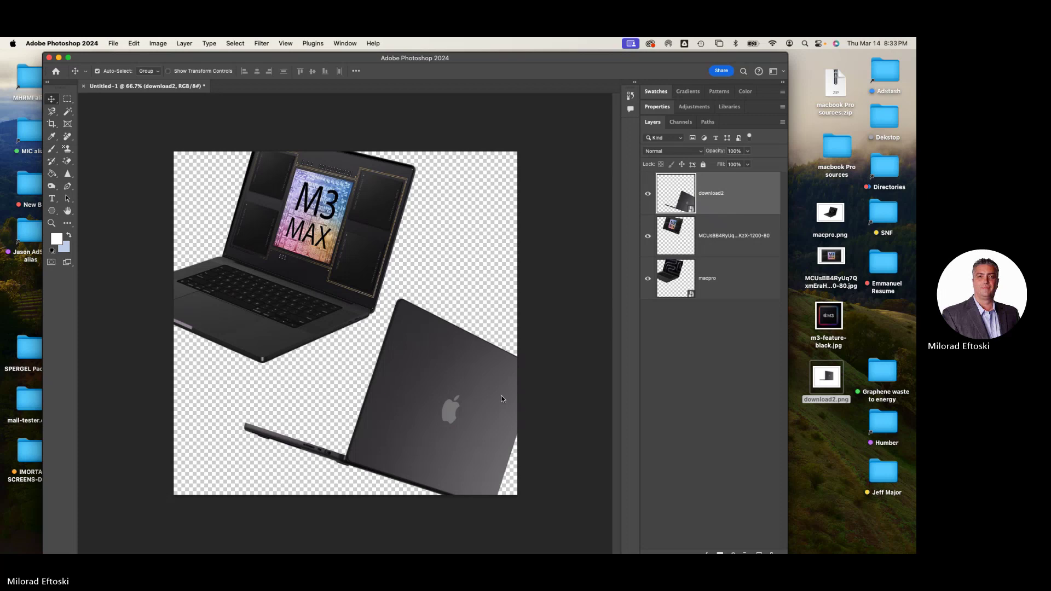
Place m3-feature-black.jpg on the canvas and move its layer to the bottom of the stack.
click(829, 319)
drag(831, 319, 422, 298)
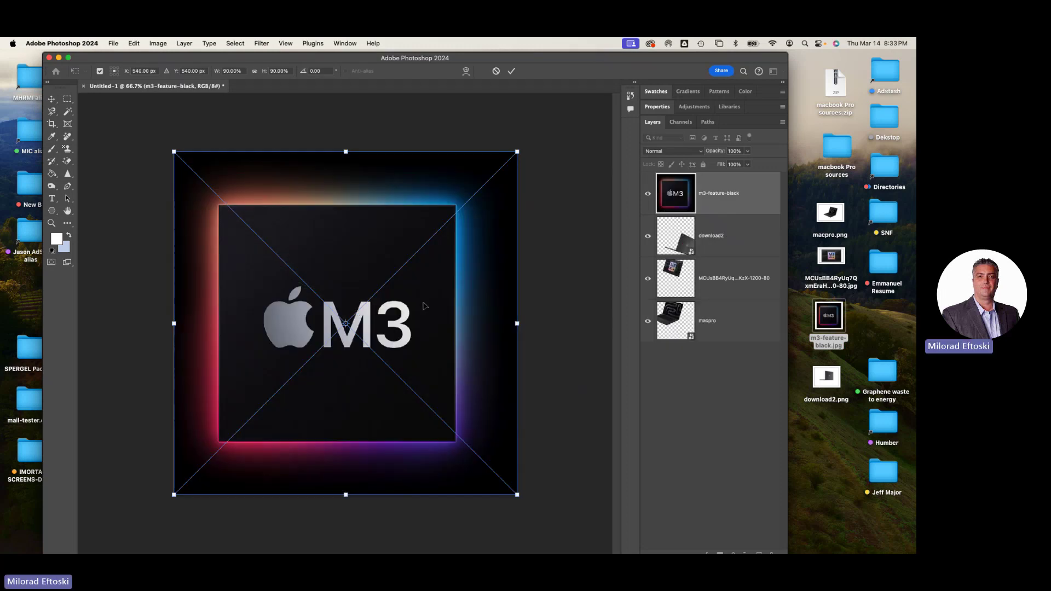
key(Return)
drag(730, 200, 743, 346)
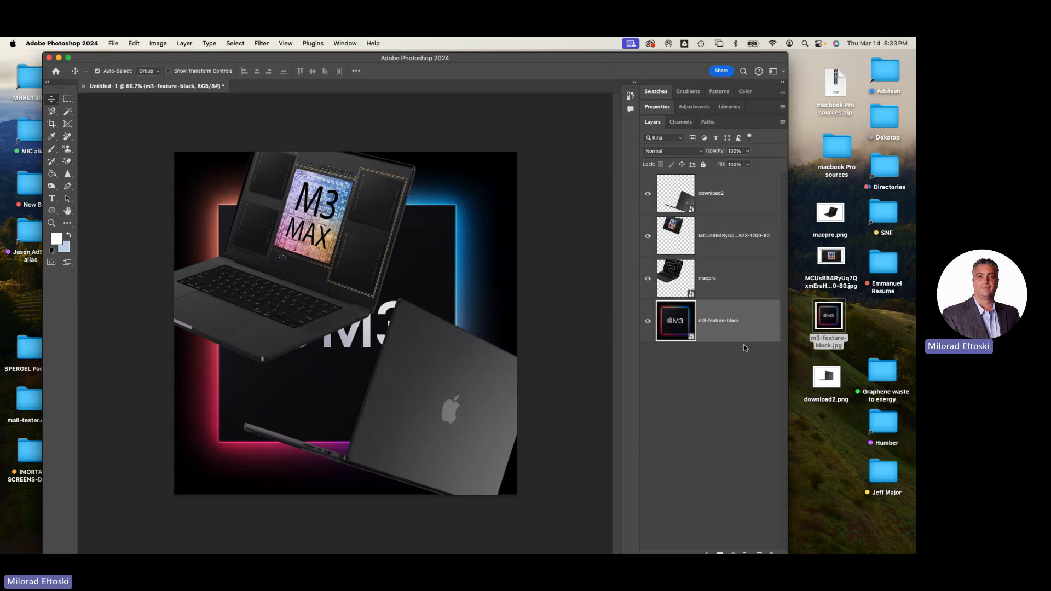
Select both the MCUs screen layer and the macpro laptop layer, then bring up their layer options.
click(733, 250)
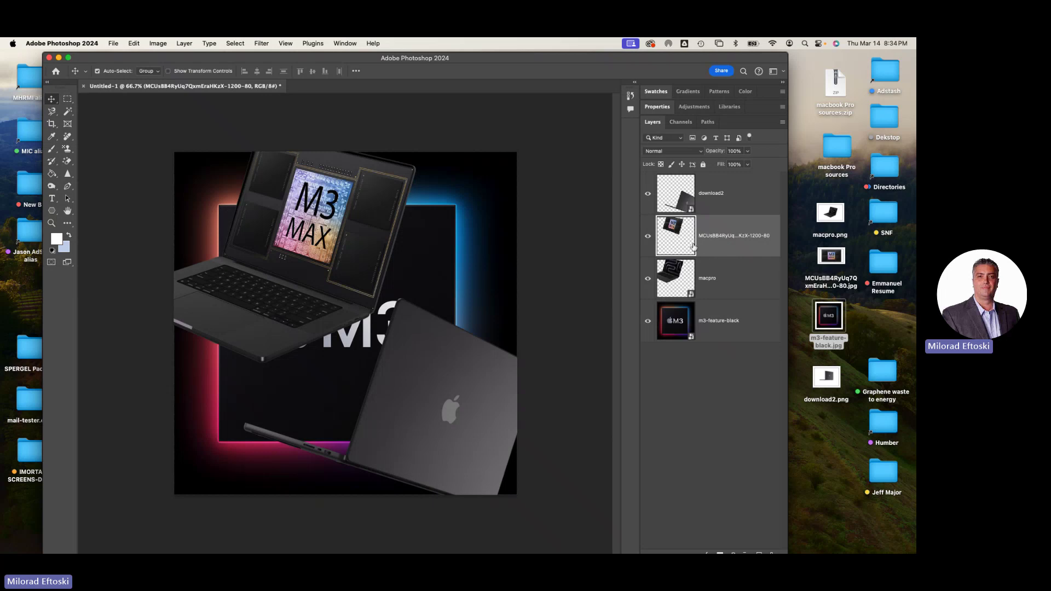
shift+click(729, 272)
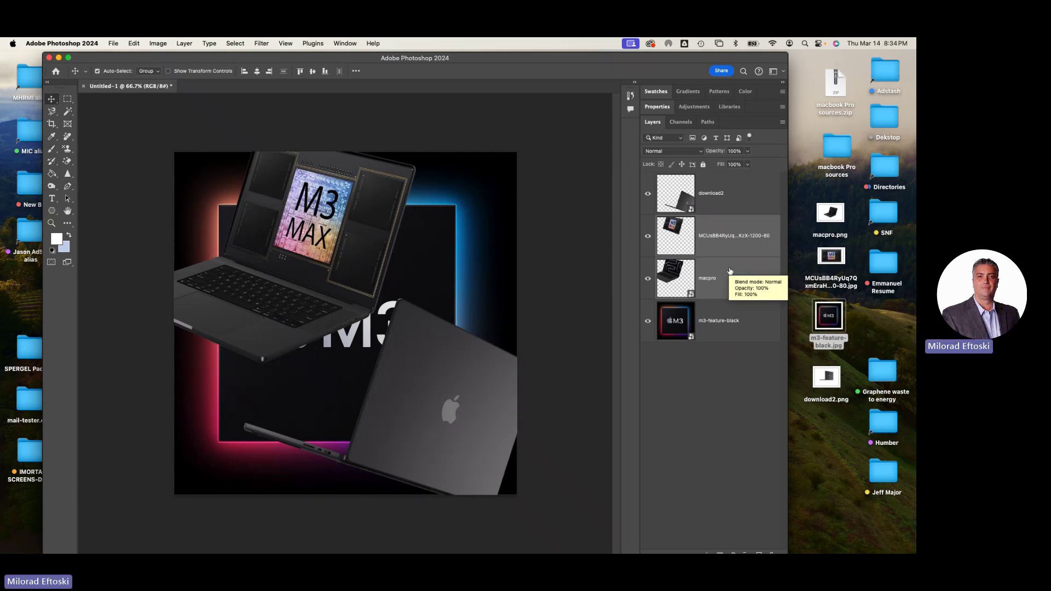
right_click(730, 271)
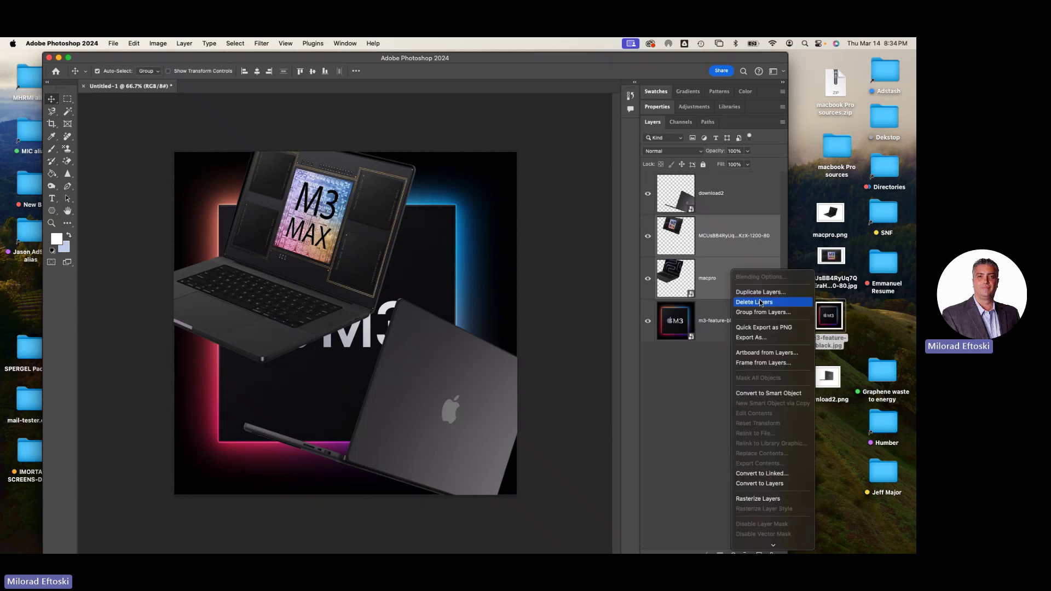
scroll(772, 476, down, 3)
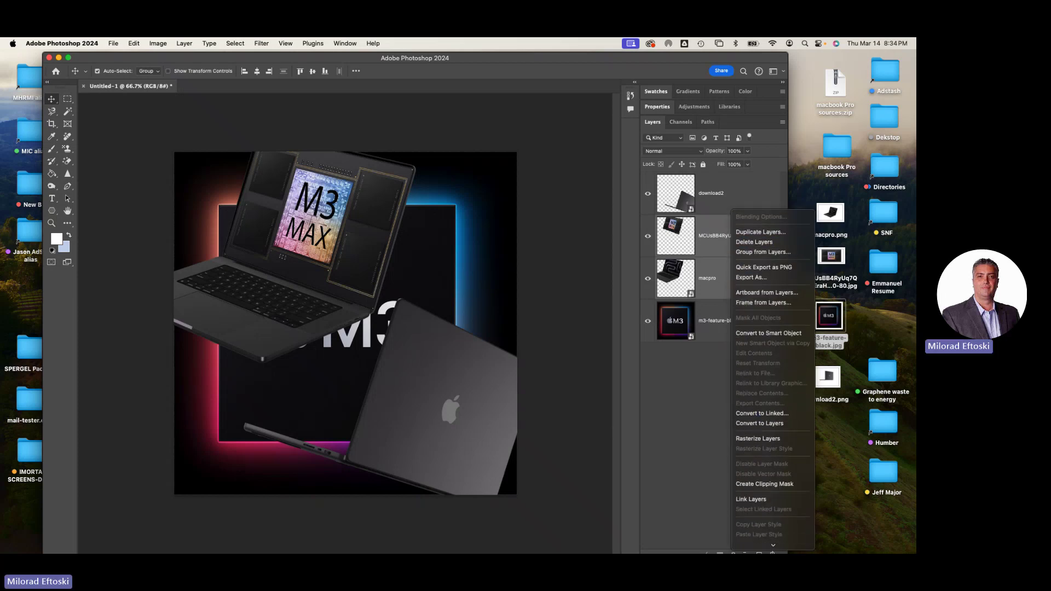
scroll(774, 474, down, 3)
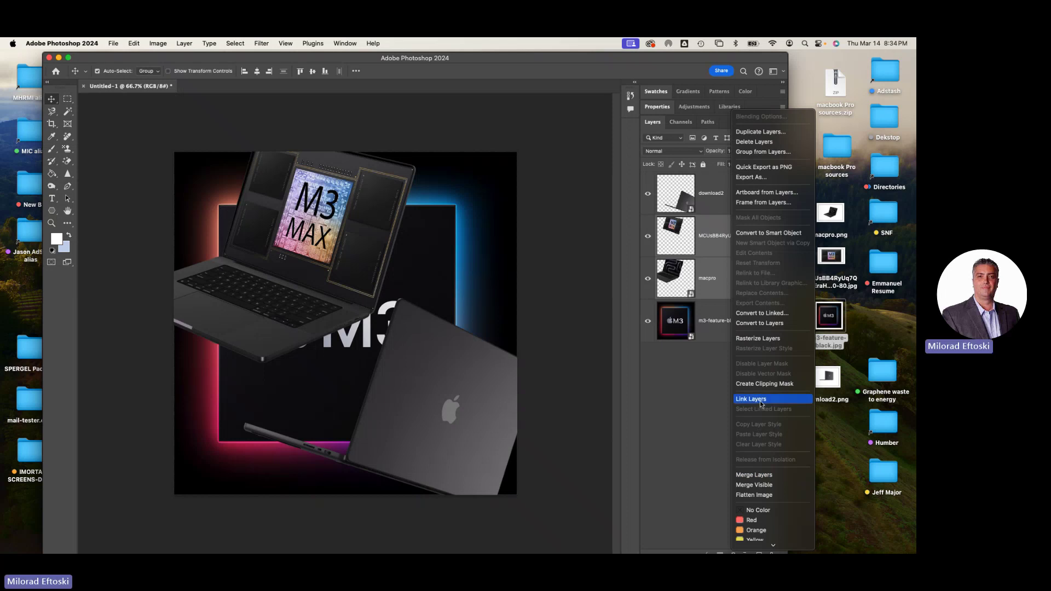
Link the laptop layers, scale them to about 72% at top left, and shift the lower laptop up-right.
click(759, 400)
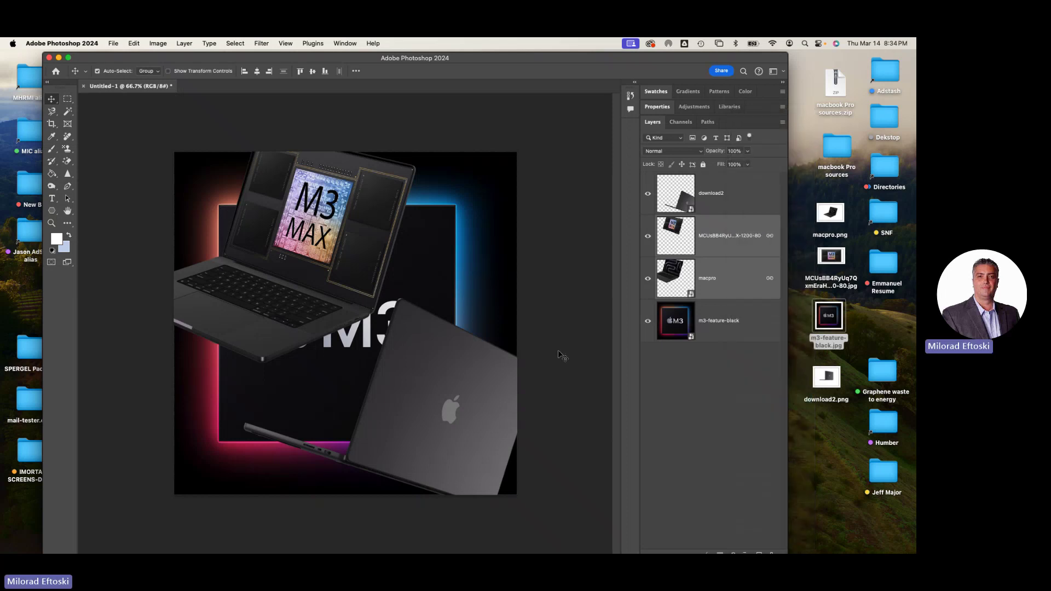
mouse_move(317, 248)
mouse_down()
mouse_move(338, 252)
mouse_move(326, 255)
mouse_up()
key(super+t)
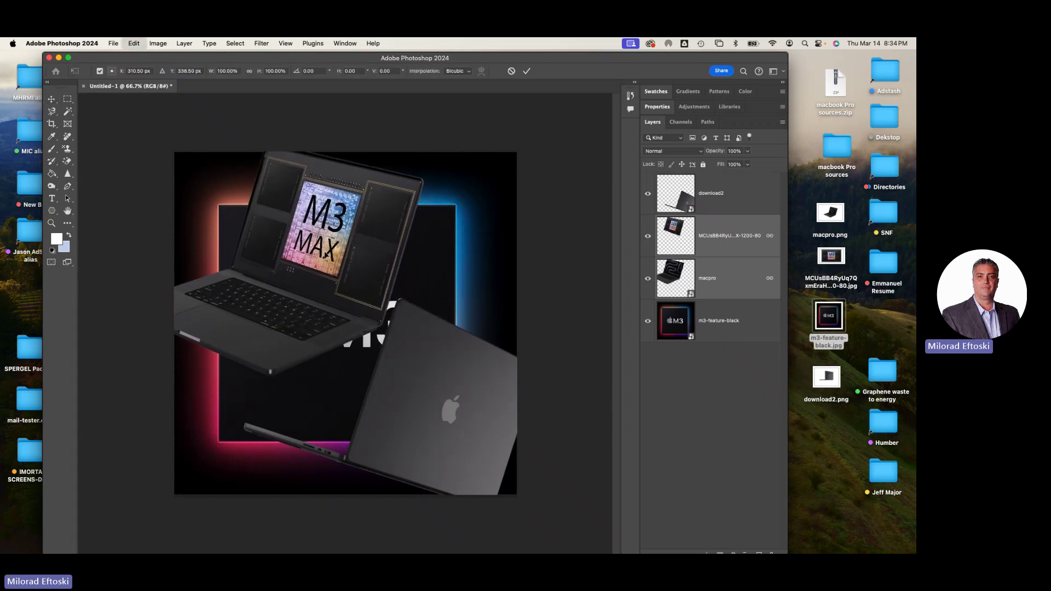
drag(423, 375, 336, 309)
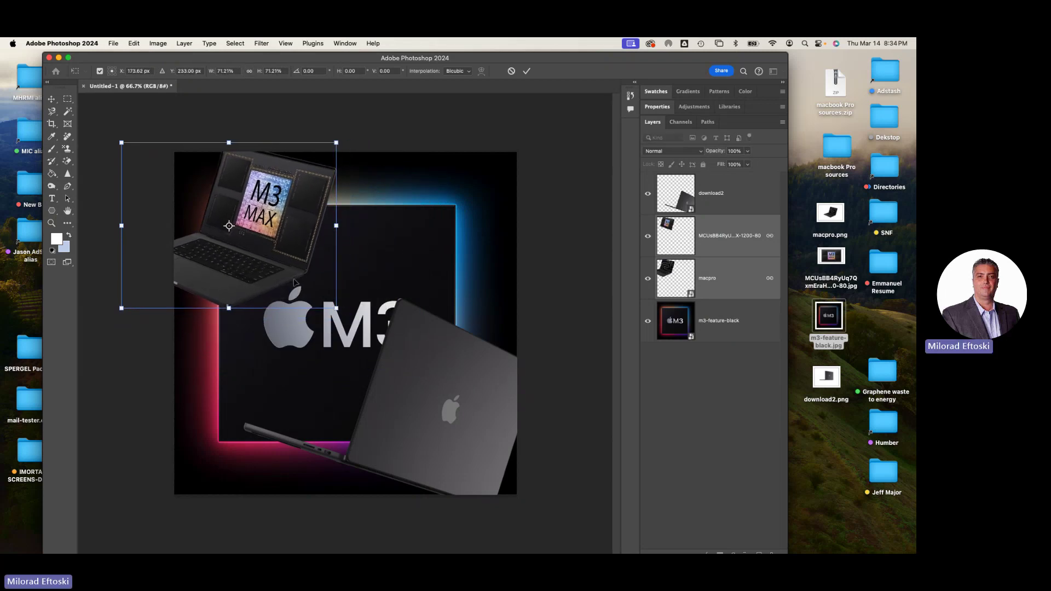
drag(297, 265, 305, 262)
key(Return)
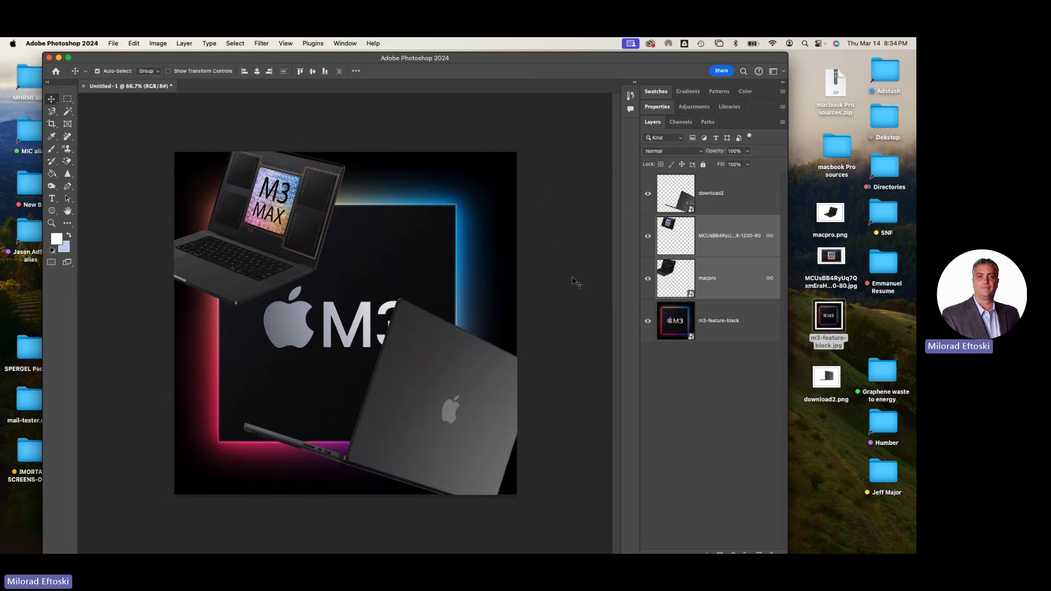
drag(452, 350, 494, 337)
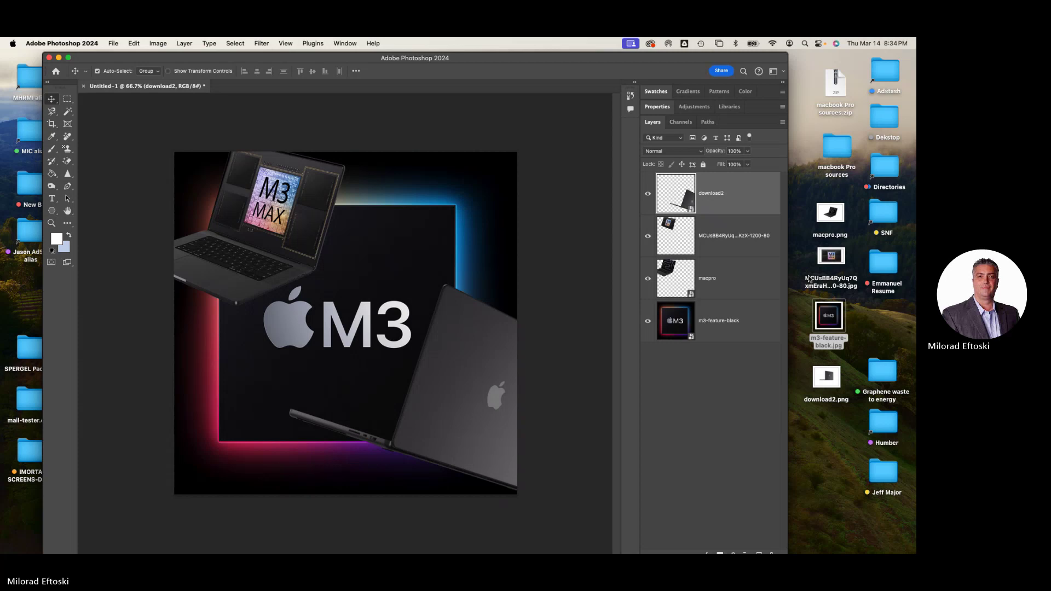
mouse_move(191, 552)
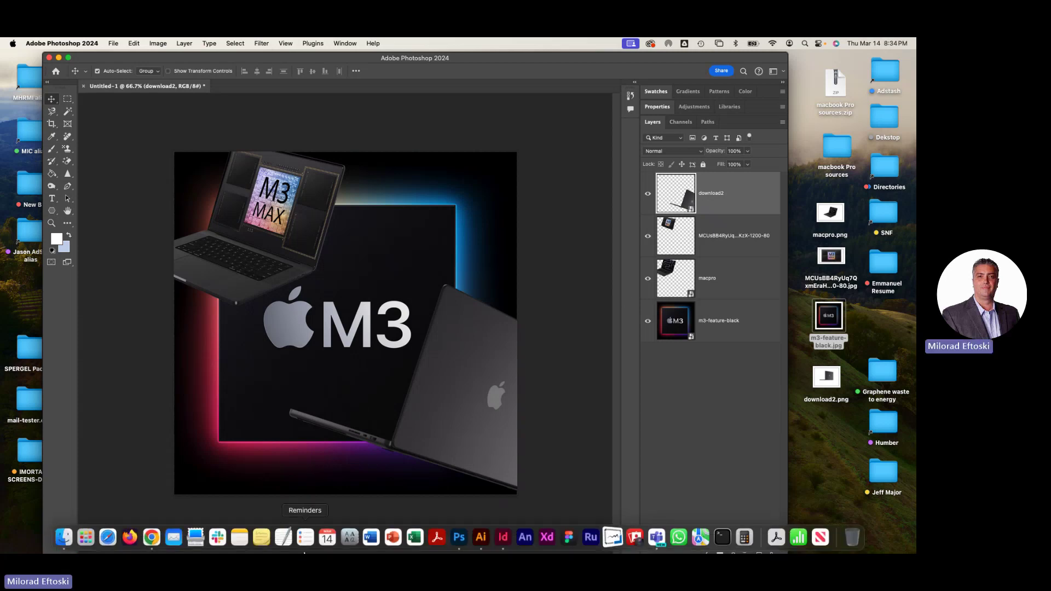
click(151, 540)
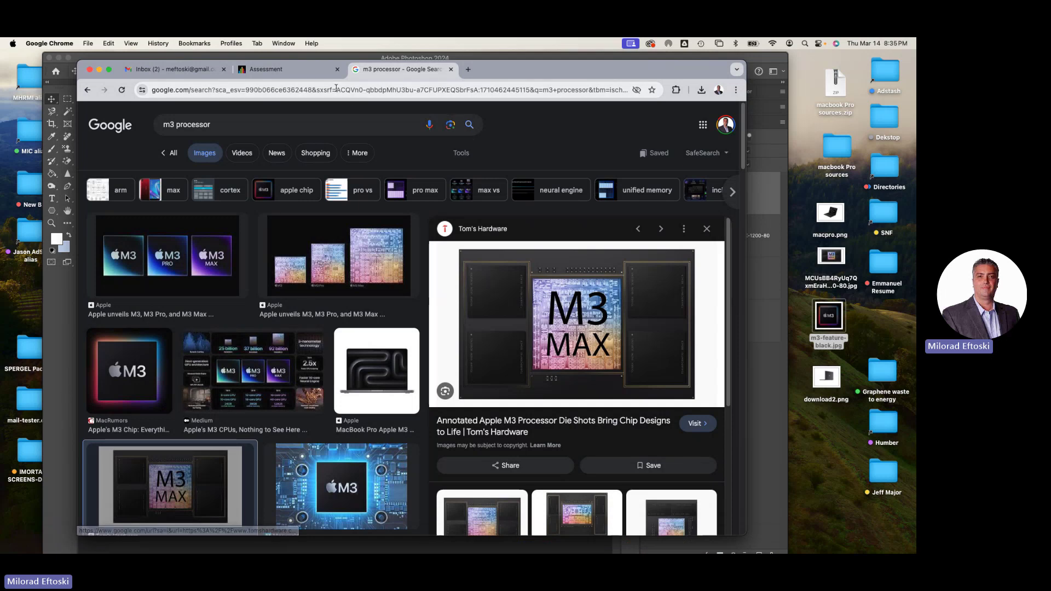
click(468, 69)
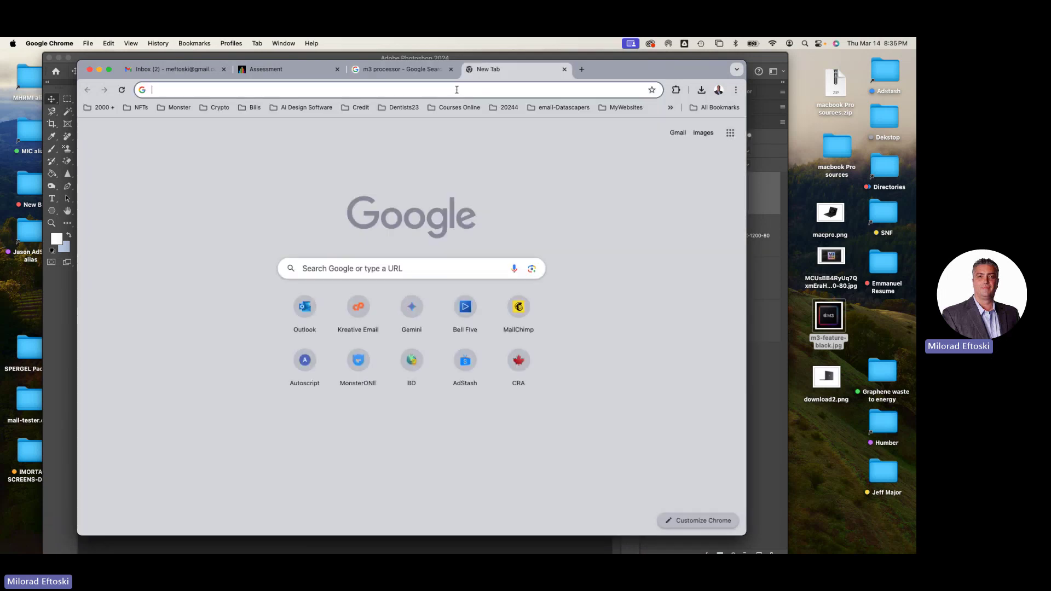
click(99, 69)
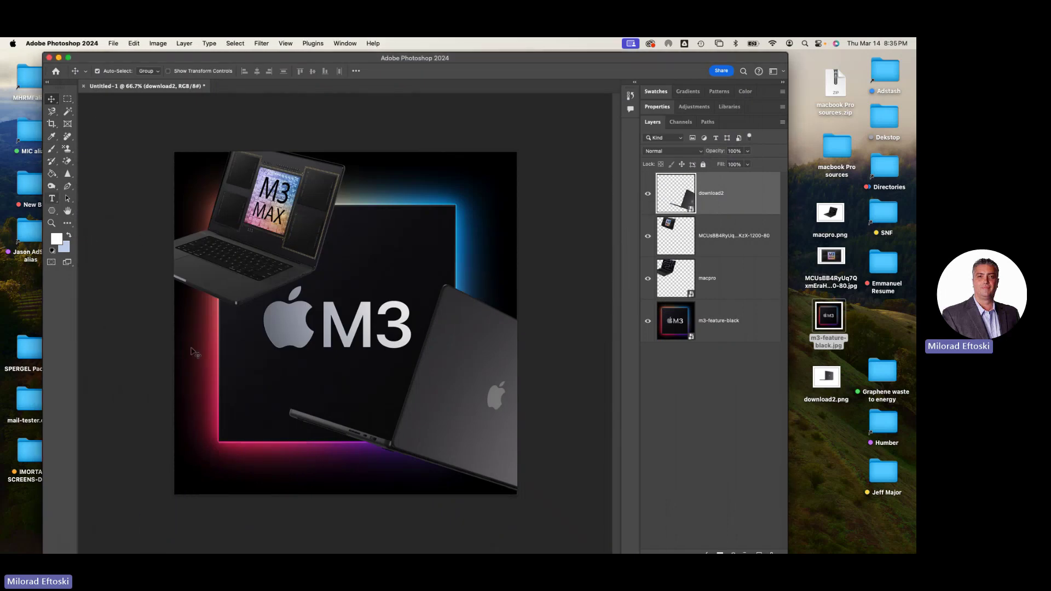
click(207, 469)
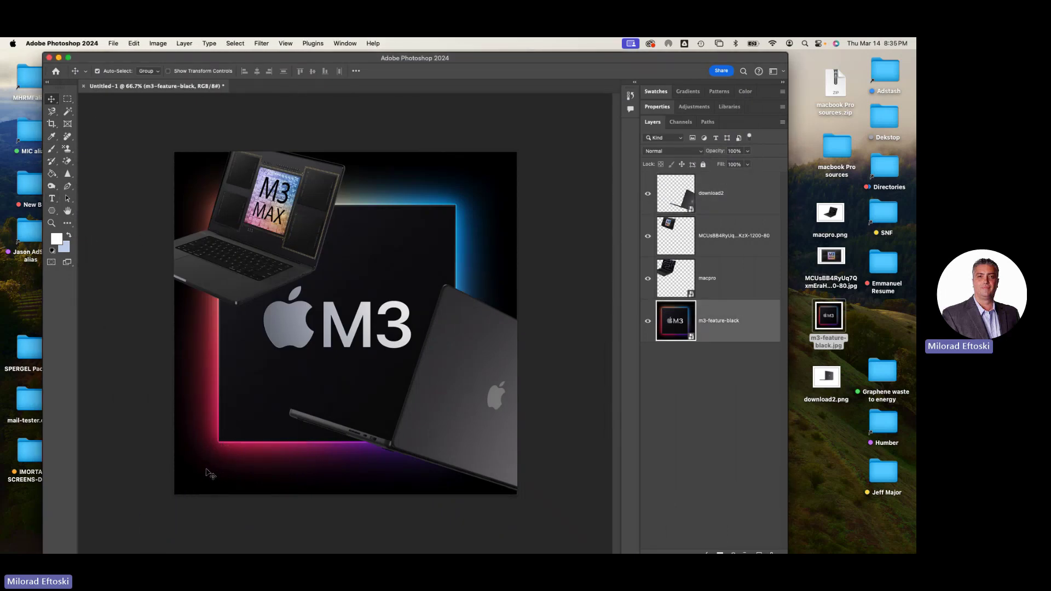
click(53, 199)
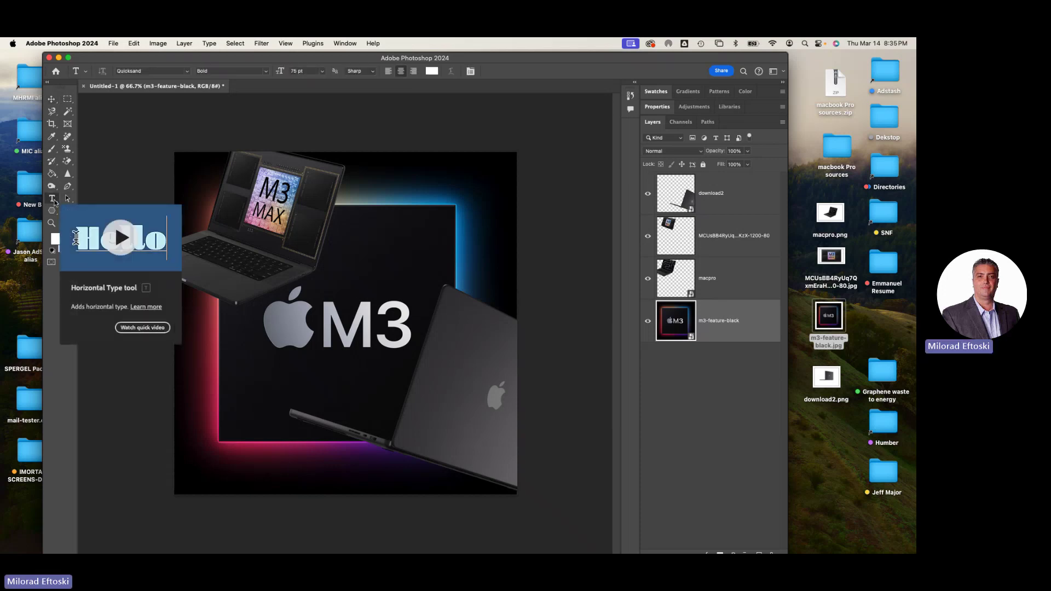
click(210, 477)
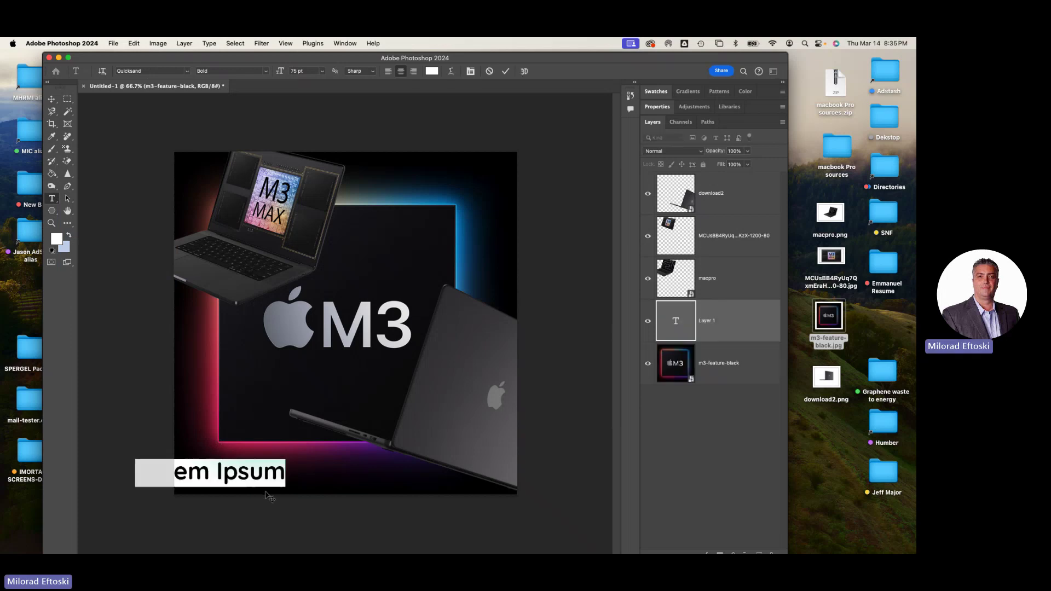
text(www)
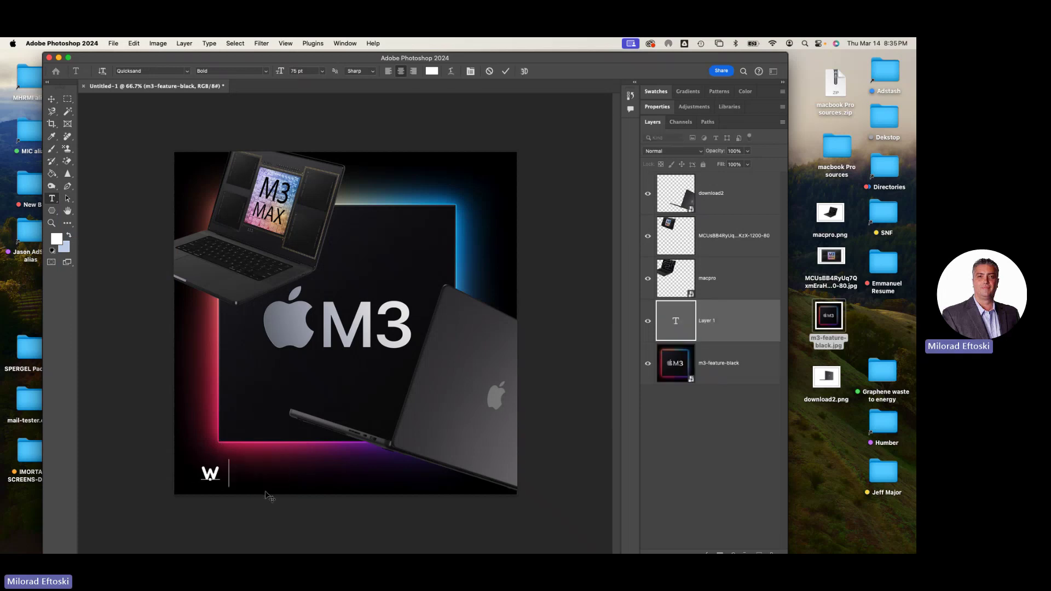
text(.app)
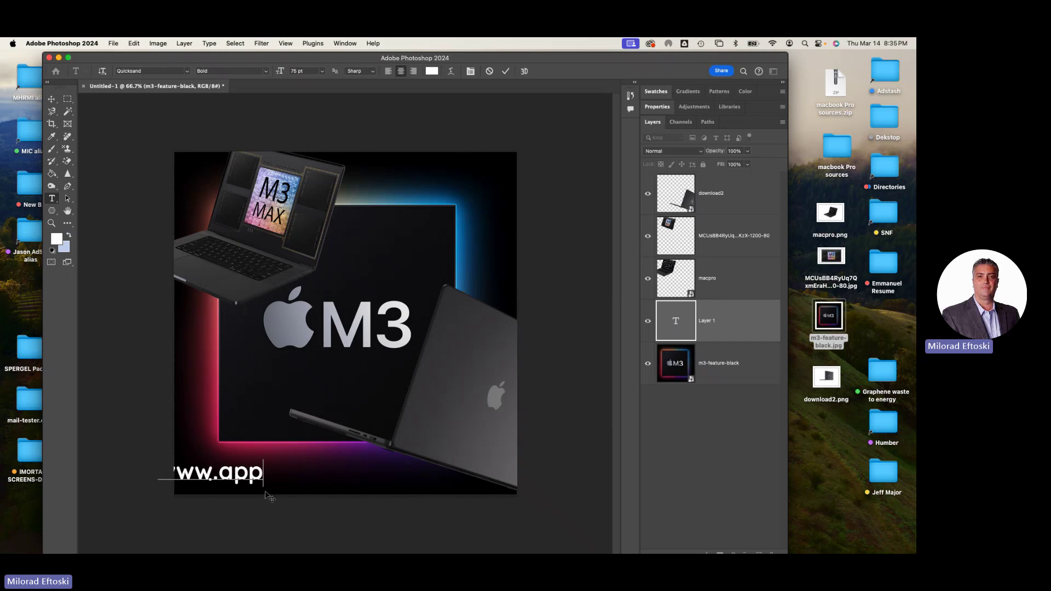
text(le.com)
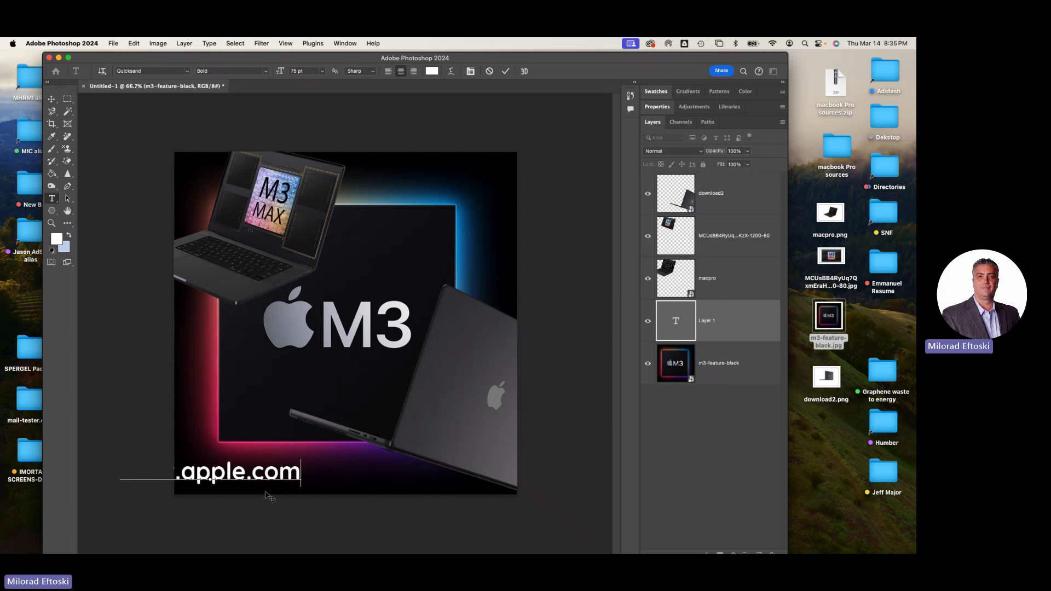
click(52, 100)
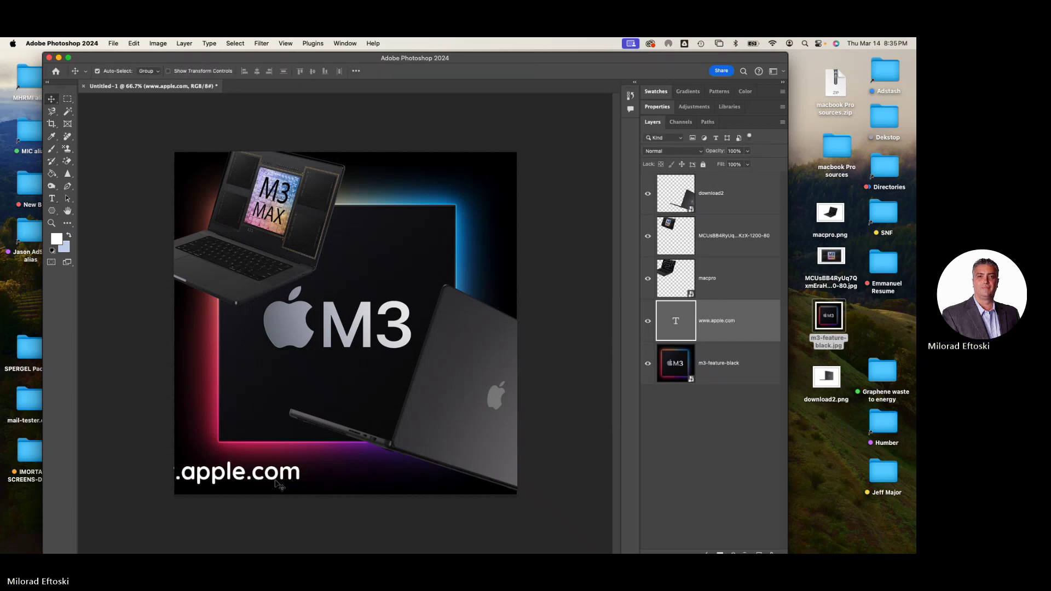
drag(271, 482, 351, 480)
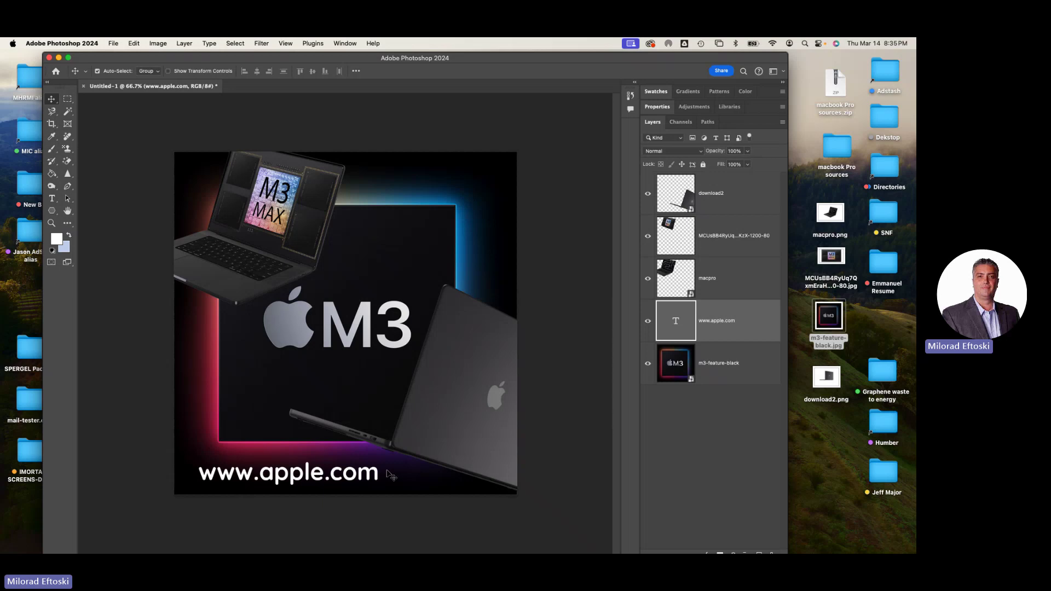
double_click(363, 476)
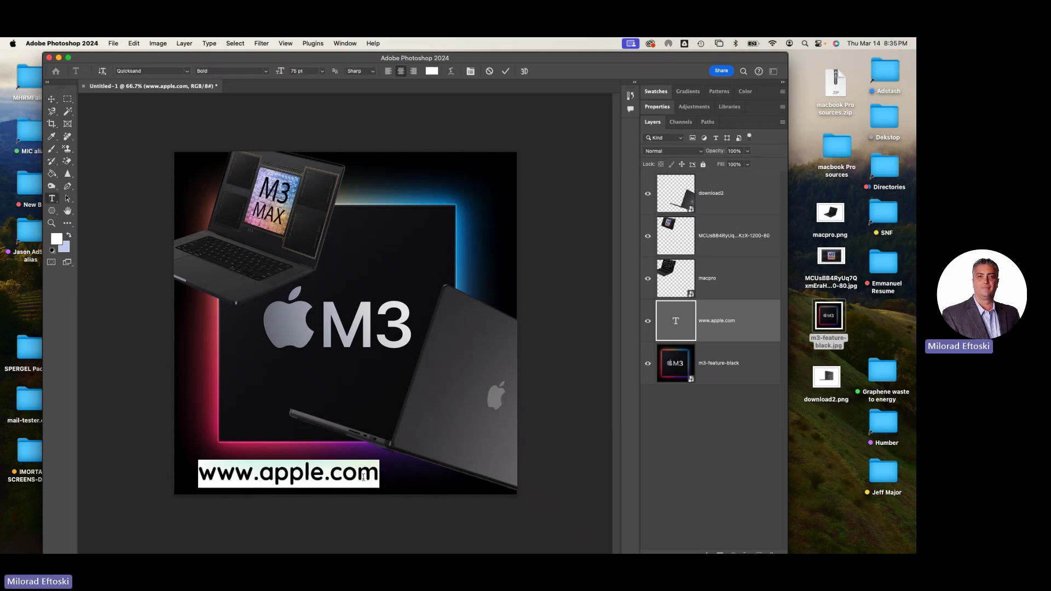
click(380, 474)
text(/m3)
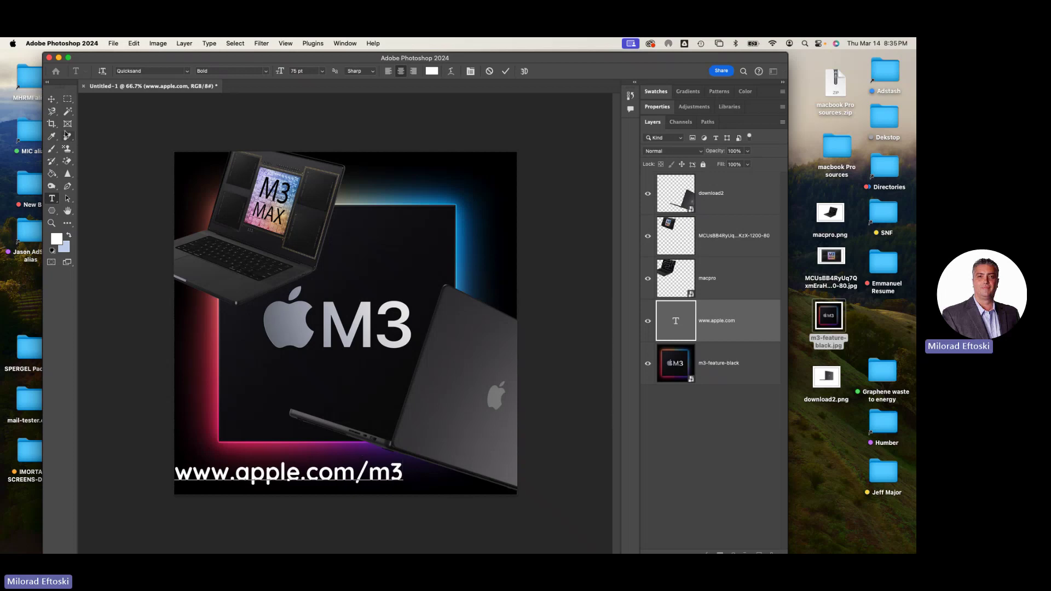
click(51, 99)
drag(299, 482, 330, 485)
Scale the URL text to about 81%, raise the download2 laptop slightly, and centre the text horizontally.
key(super+t)
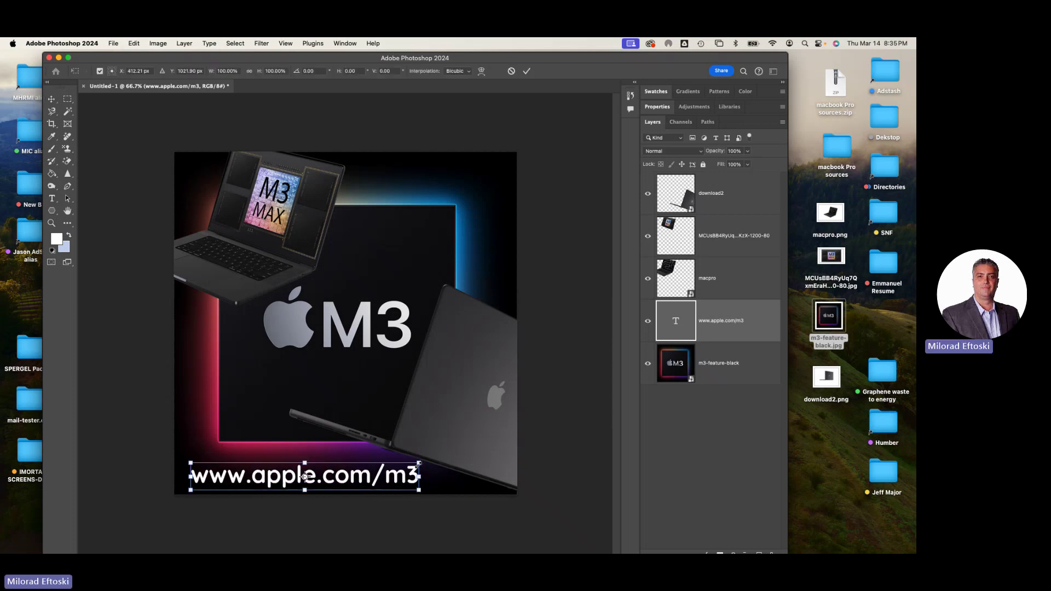
drag(420, 463, 367, 483)
key(Return)
drag(472, 429, 478, 415)
drag(387, 479, 388, 473)
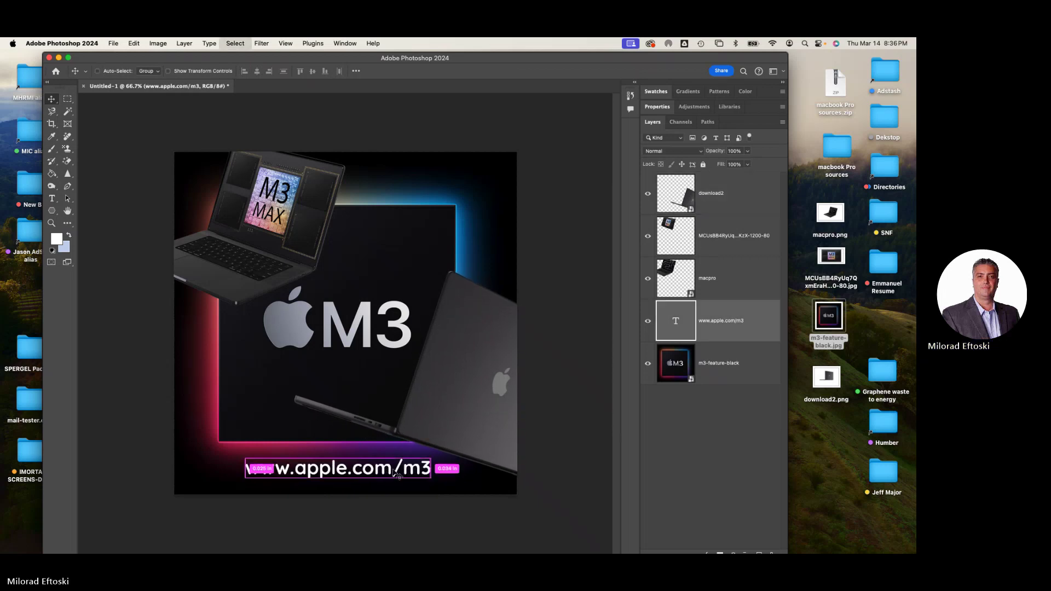
key(super+a)
click(257, 71)
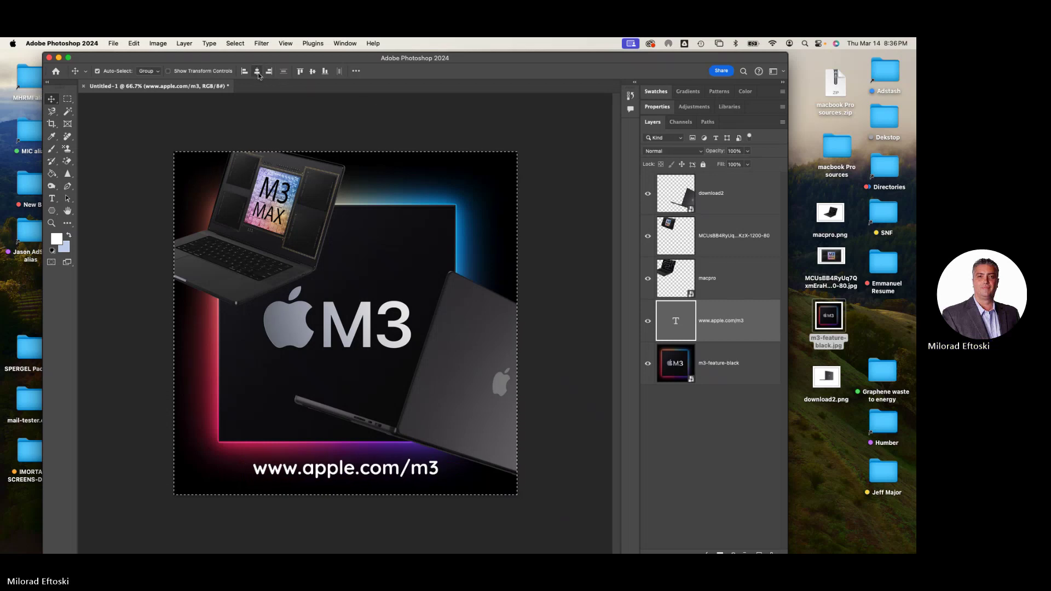
key(super+d)
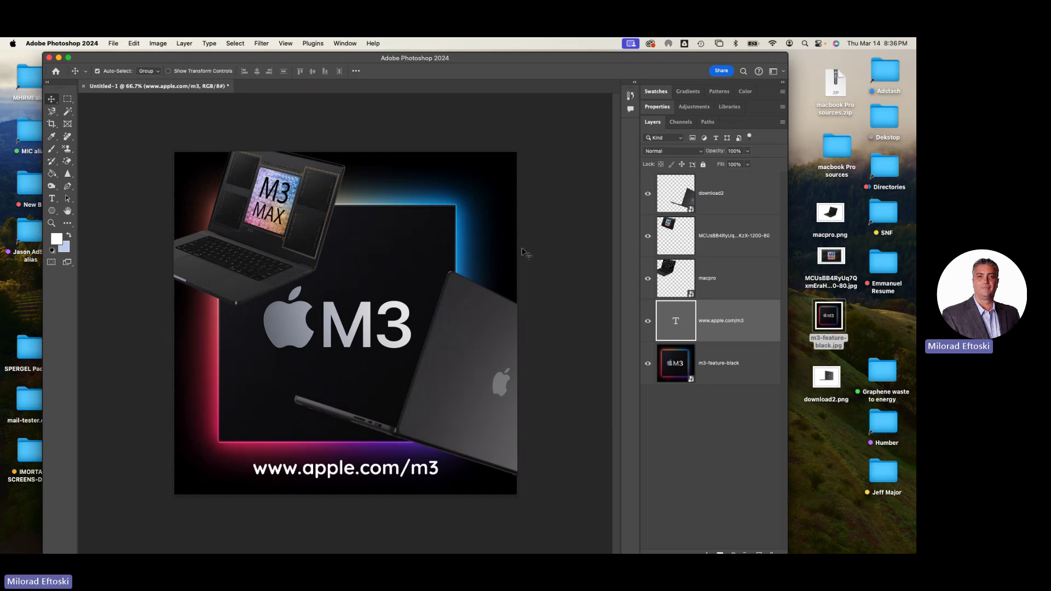
Select the download2 layer, toggle its visibility to compare, and move the laptop up.
click(649, 195)
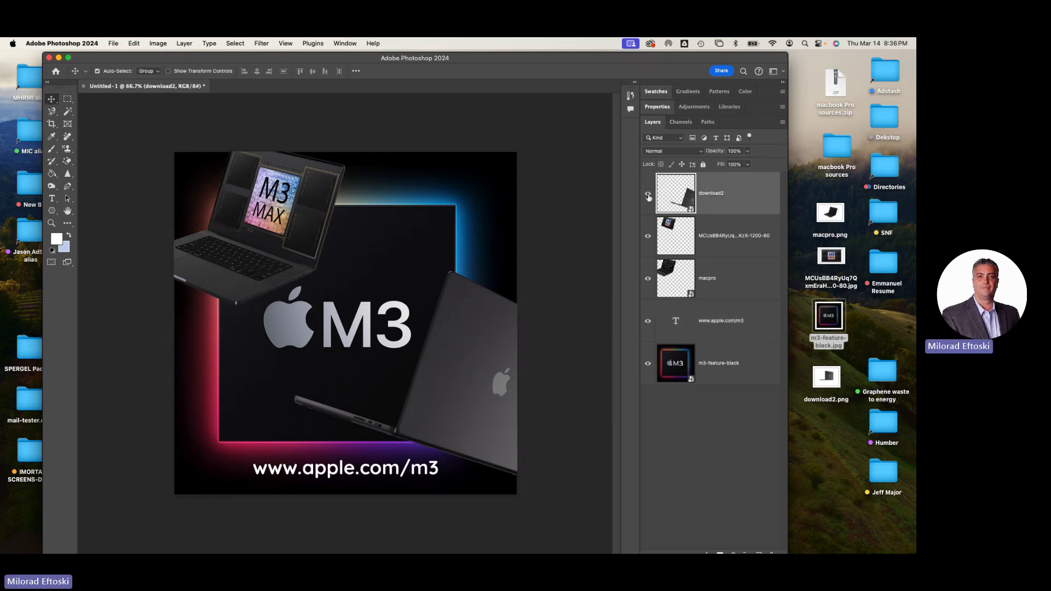
click(648, 194)
click(647, 194)
click(648, 195)
click(647, 194)
drag(489, 380, 493, 347)
Enlarge the download2 laptop to about 117.5% and shift it down and right past the edge.
key(ctrl+t)
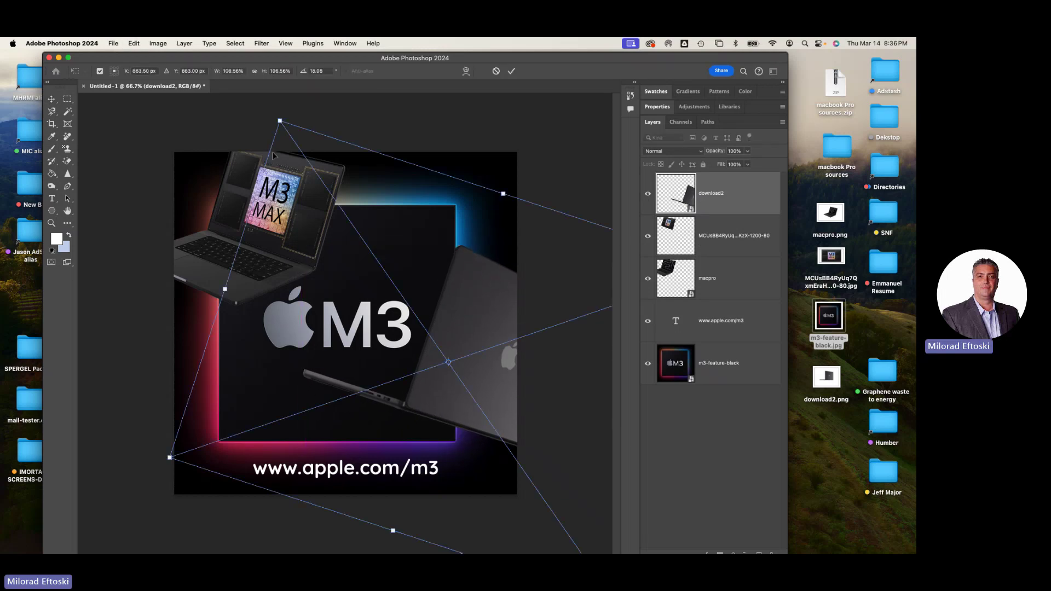
drag(280, 120, 245, 70)
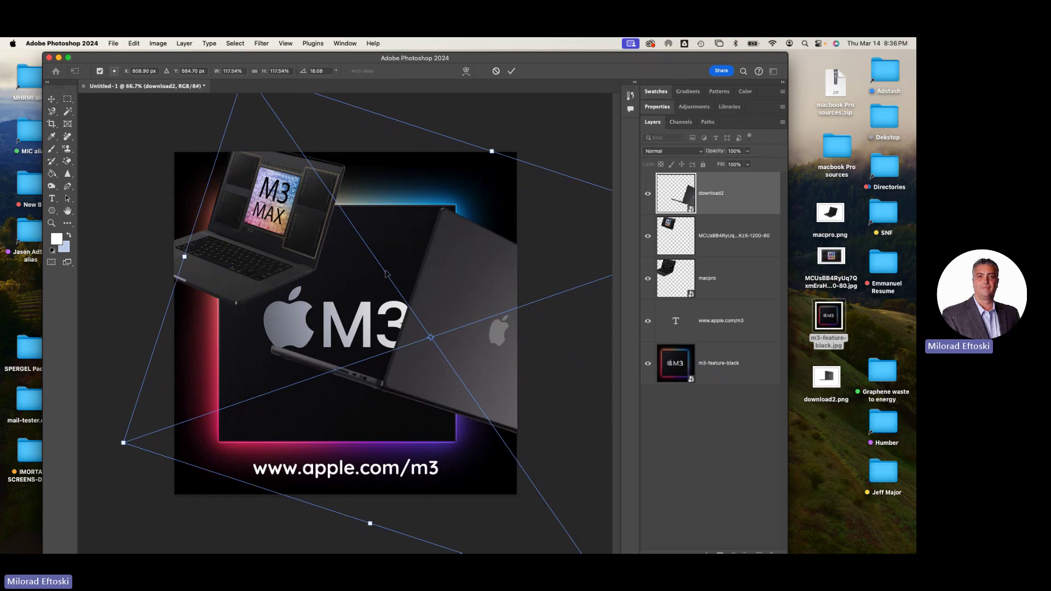
drag(444, 290, 458, 307)
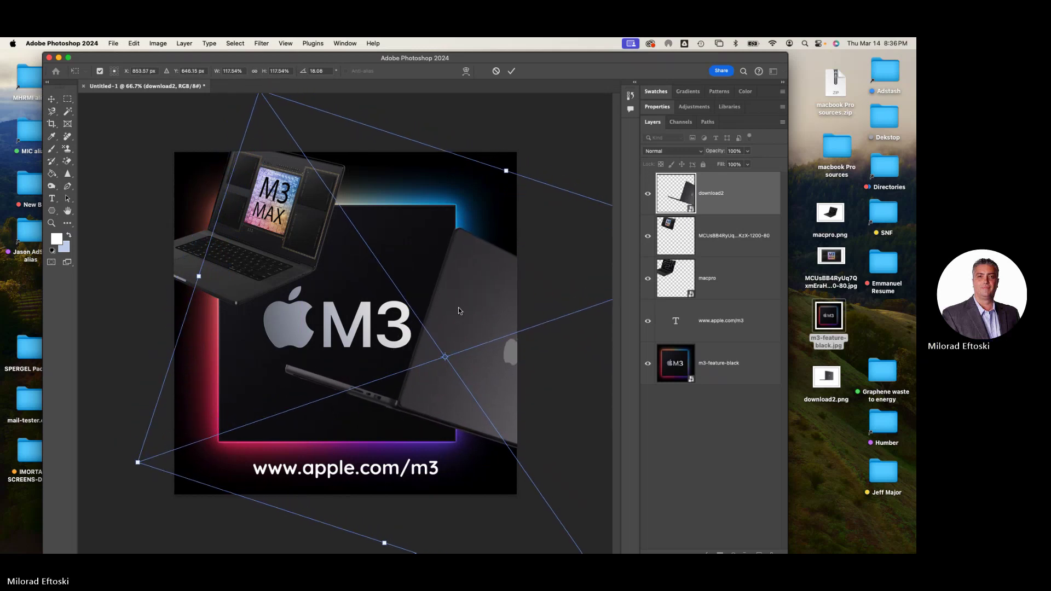
key(Return)
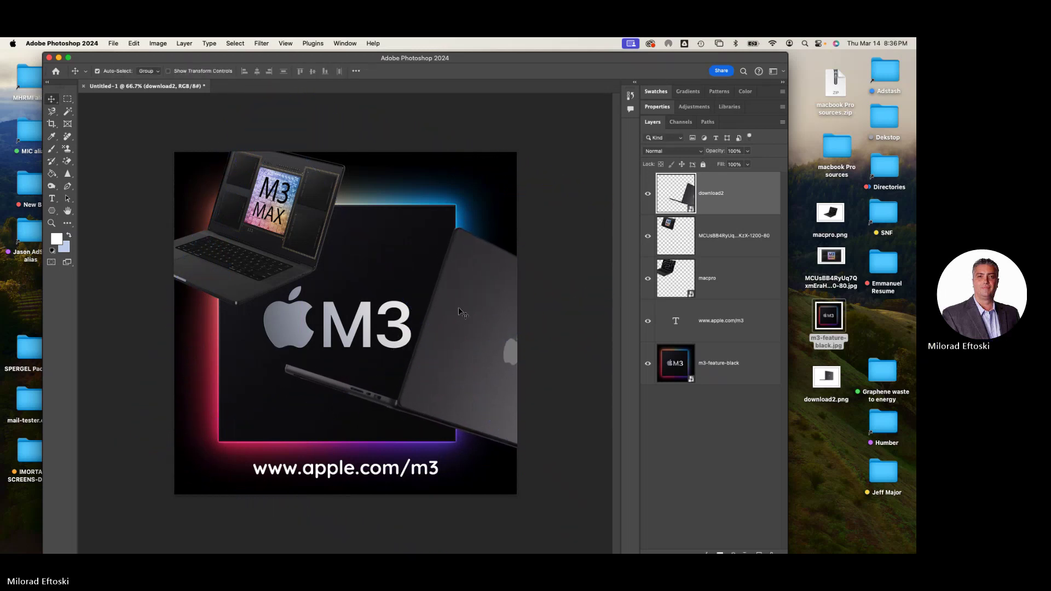
click(677, 152)
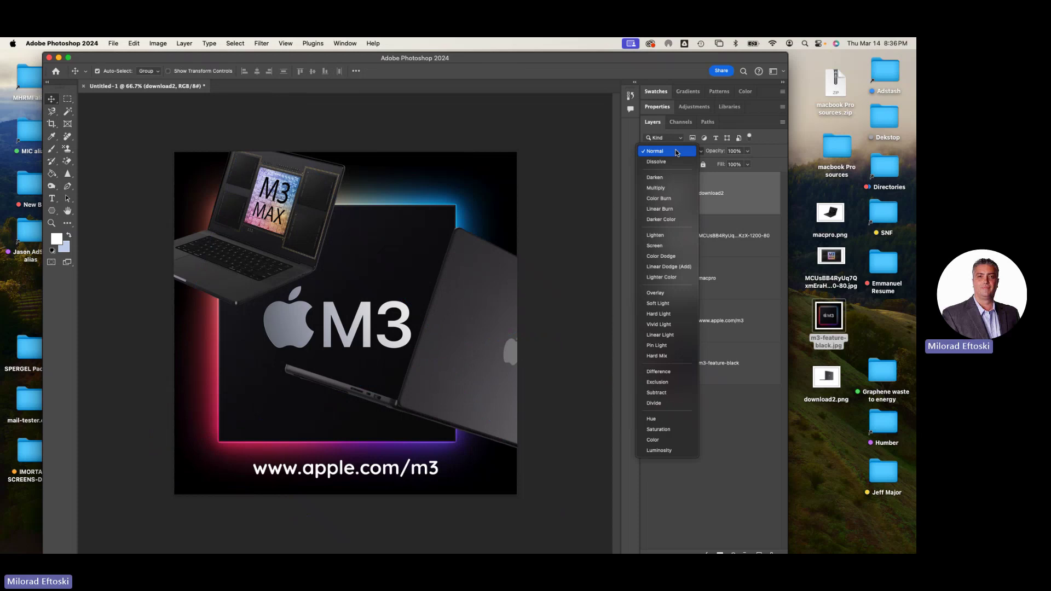
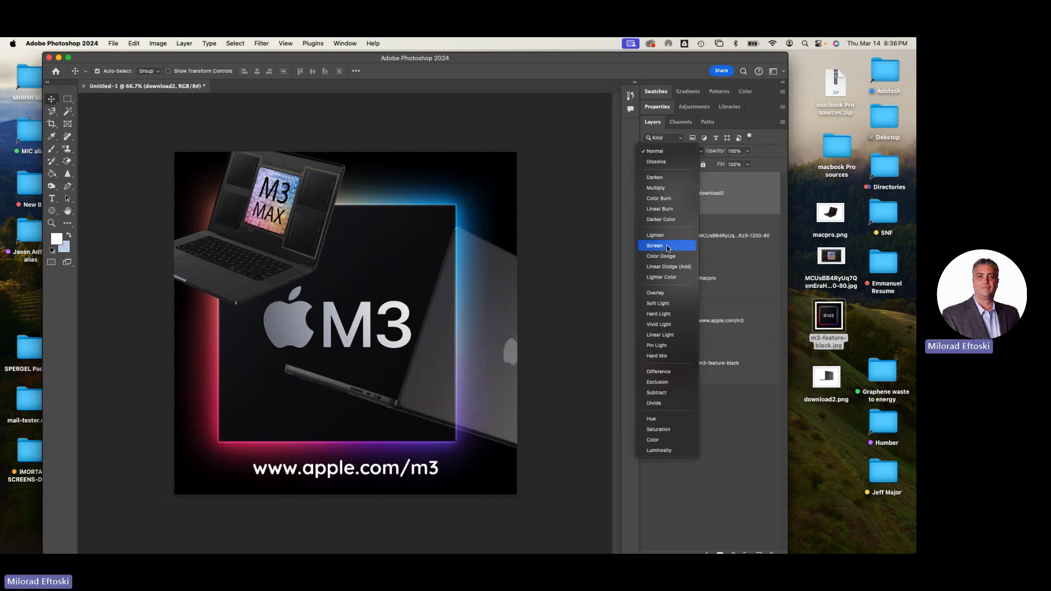
Set the download2 layer to Screen blend mode and reposition the M3 Max and grey laptops.
click(667, 246)
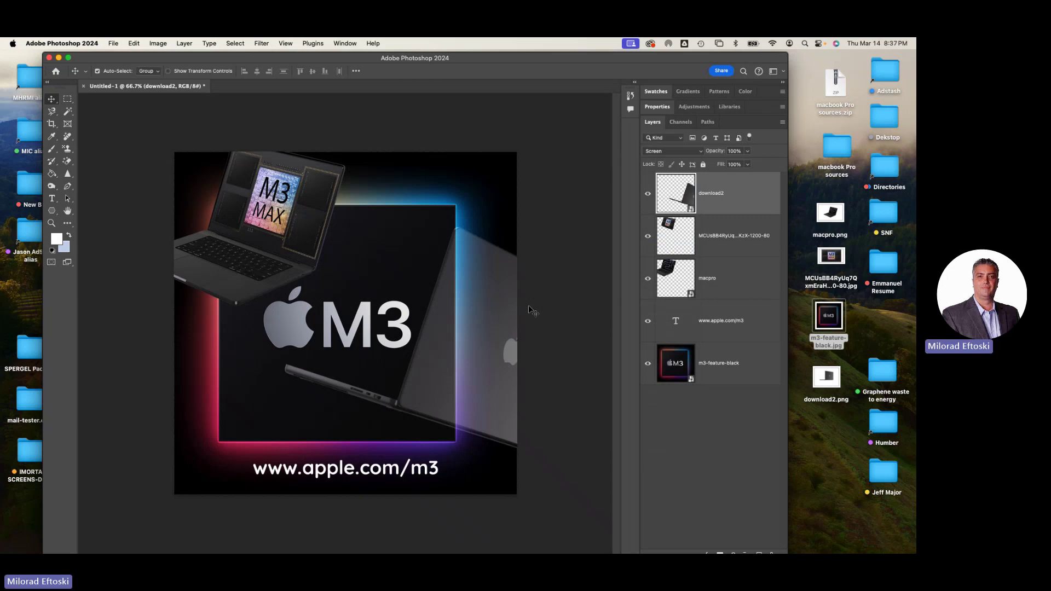
mouse_move(270, 253)
mouse_down()
mouse_move(285, 261)
mouse_move(276, 258)
mouse_up()
drag(260, 255, 265, 254)
drag(425, 410, 384, 381)
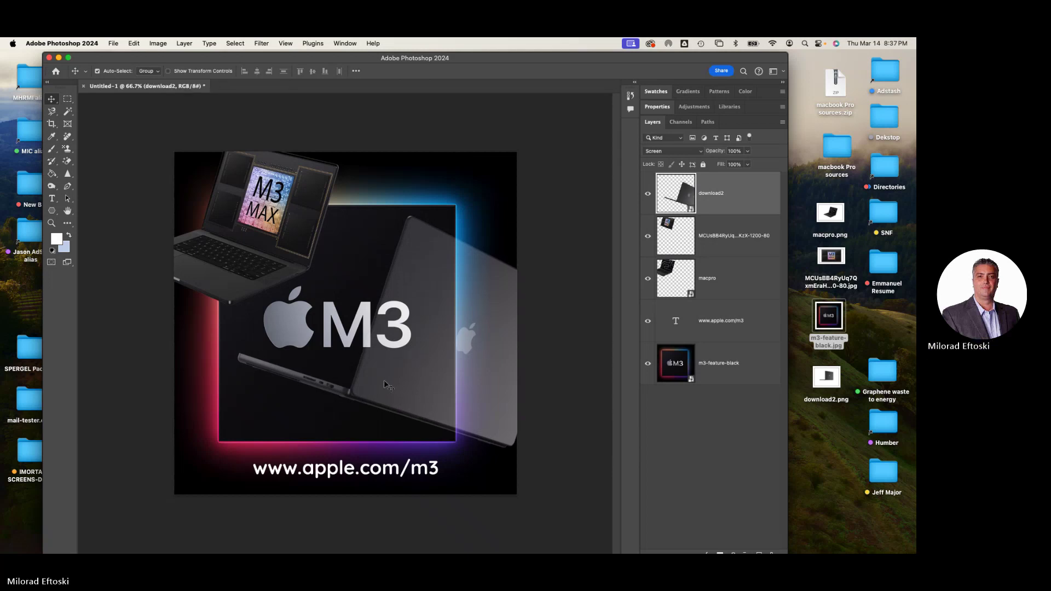
drag(383, 380, 397, 386)
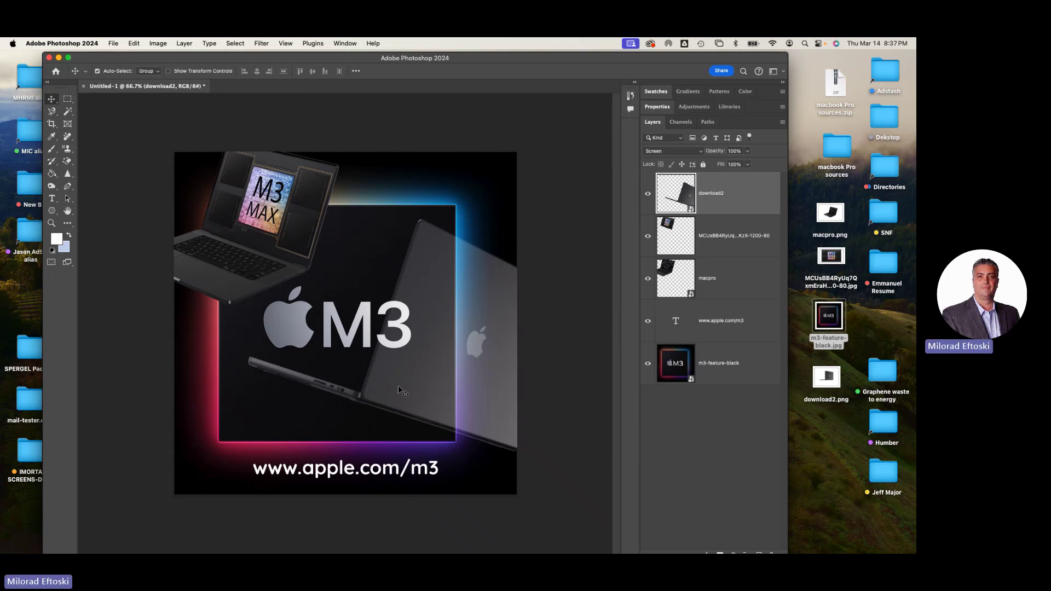
Save the advert to the desktop as the Photoshop file 'Macbook pro m3 advert.psd'.
click(114, 43)
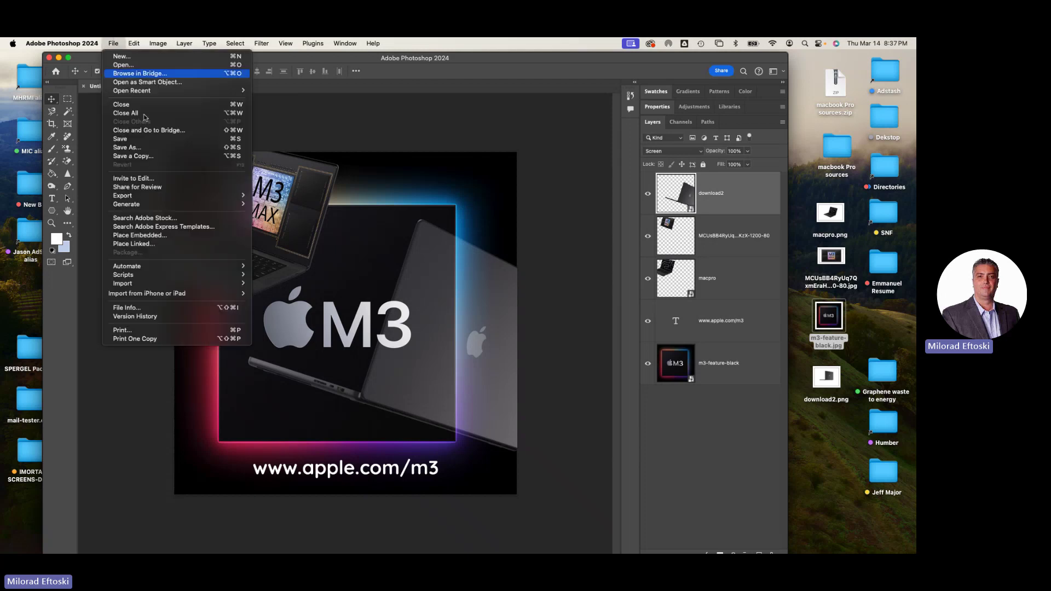
click(142, 148)
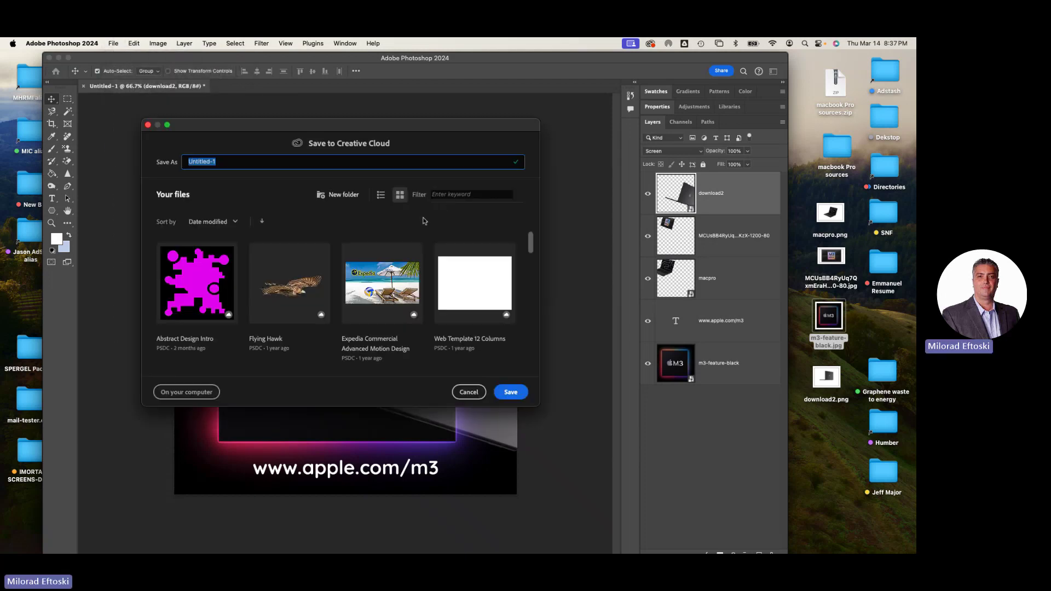
text(Ma)
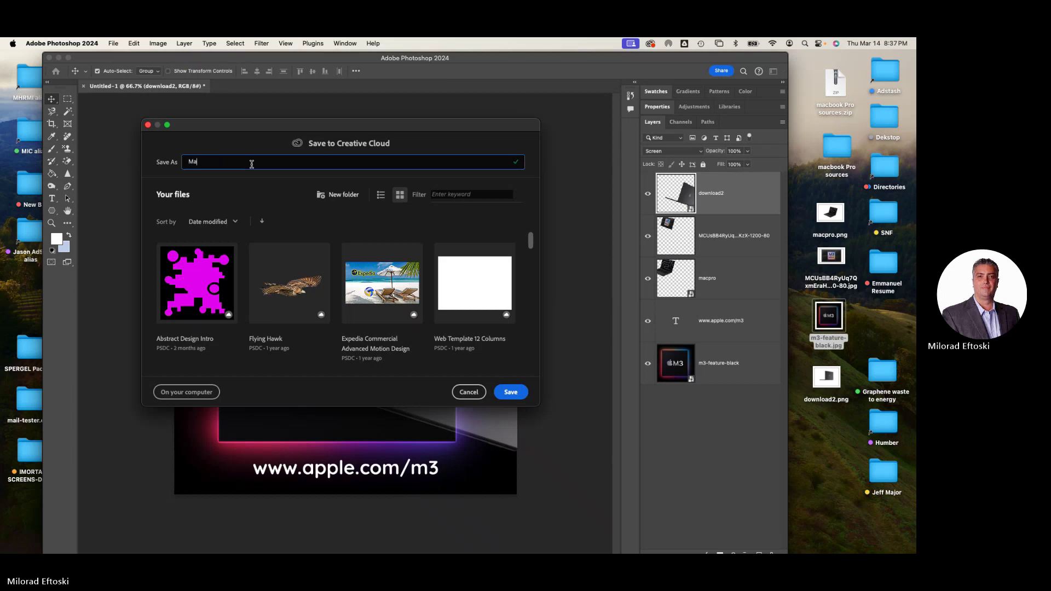
text(cbook pro m3)
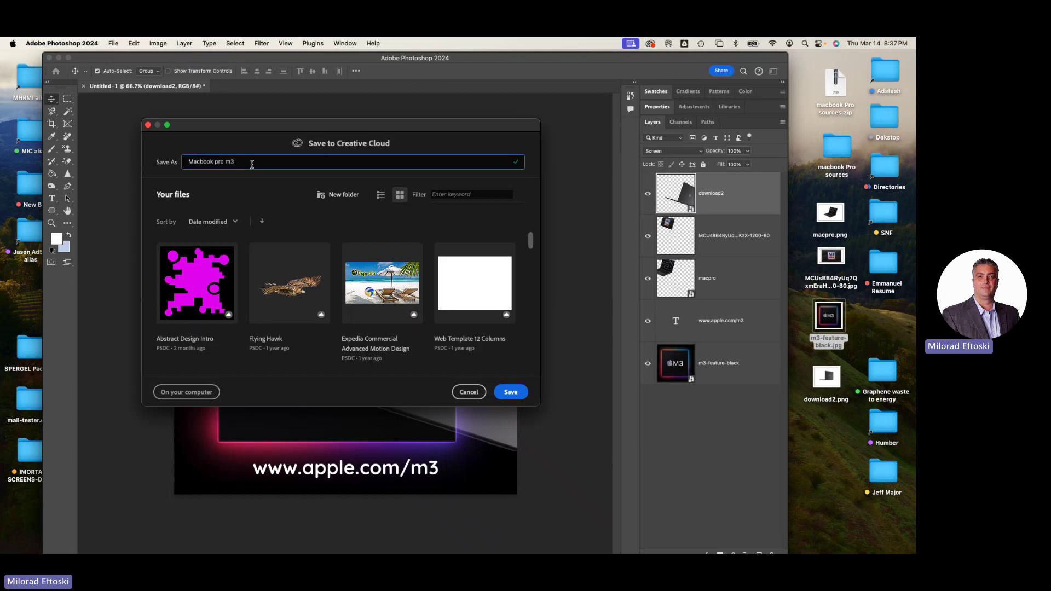
text( advert)
click(196, 397)
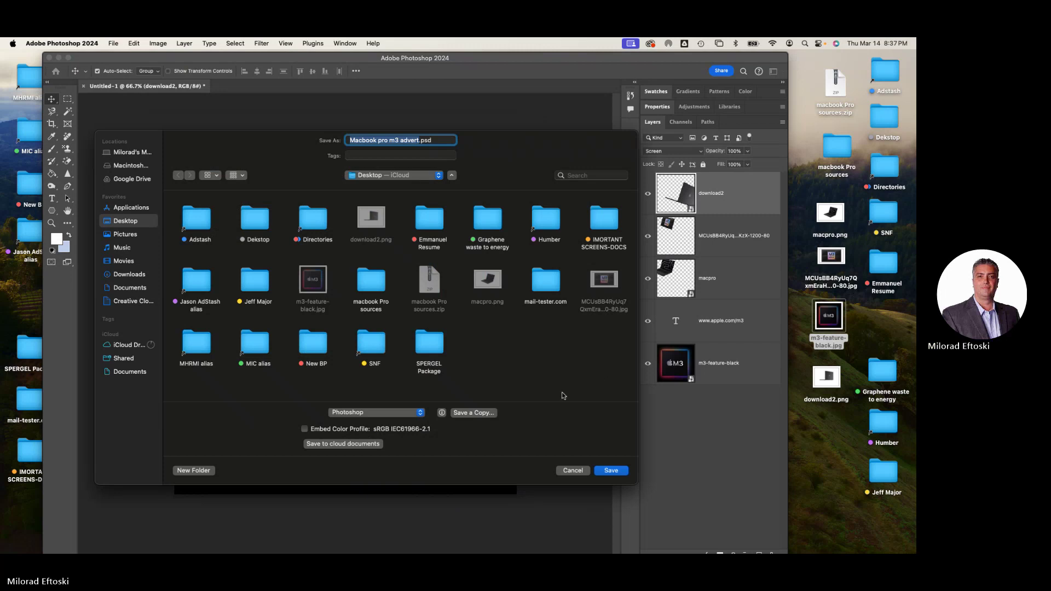
click(611, 470)
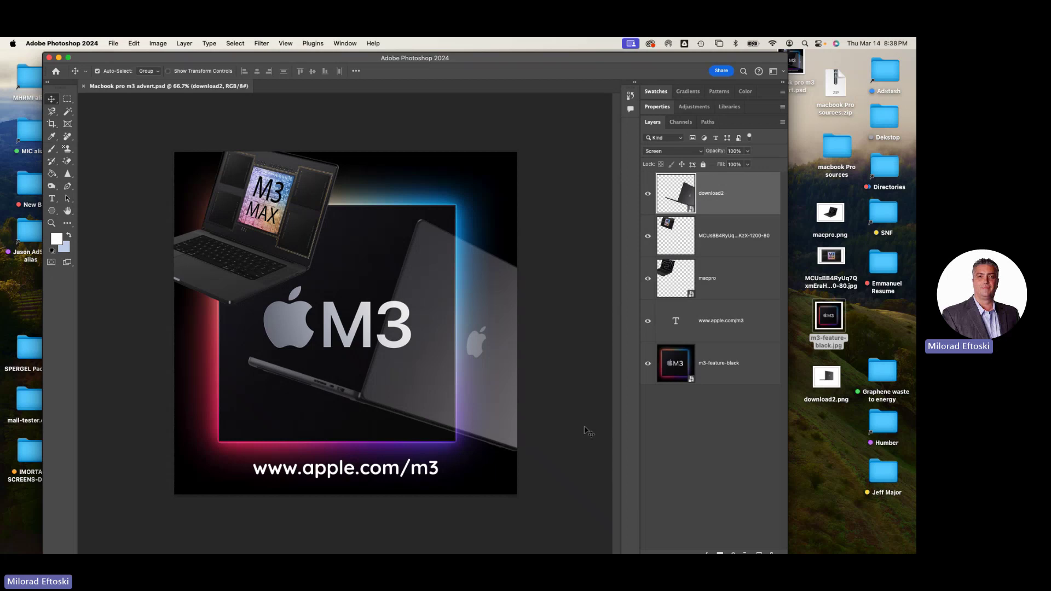
Start saving a copy of the advert with JPEG chosen as the format.
click(112, 43)
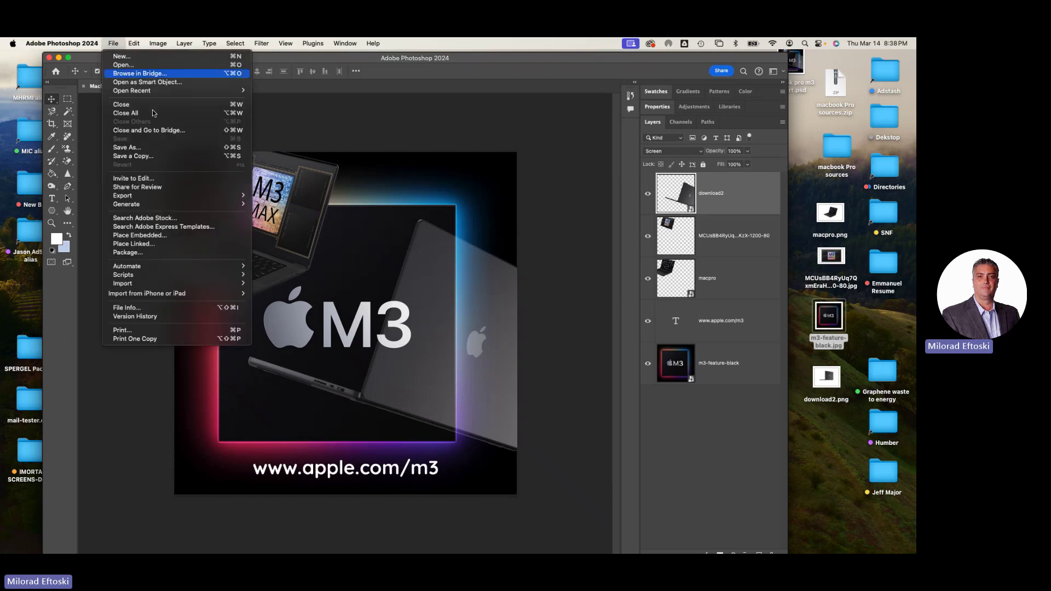
click(386, 214)
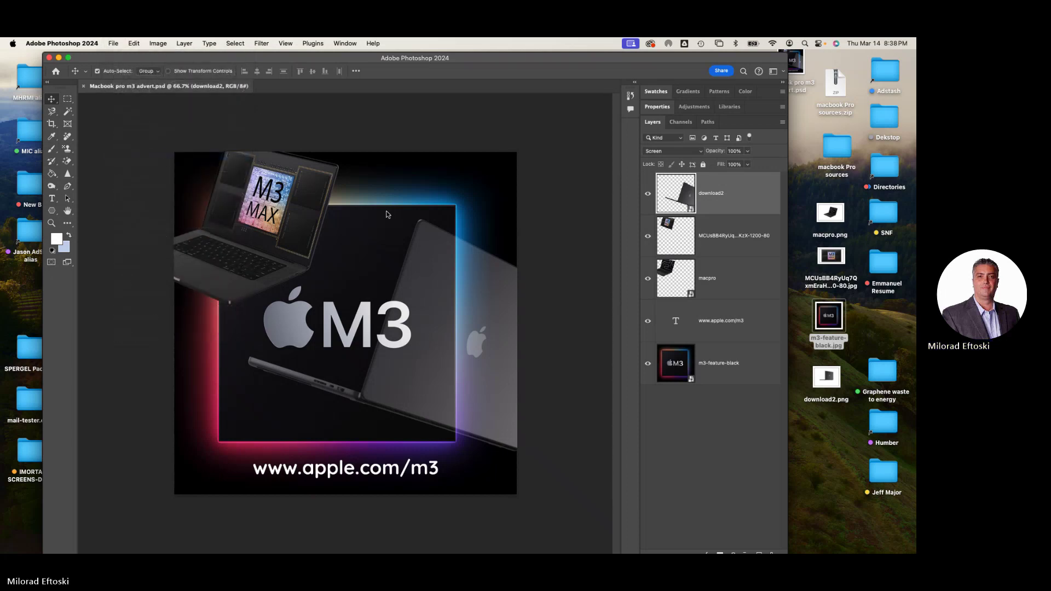
key(super+shift+s)
click(474, 378)
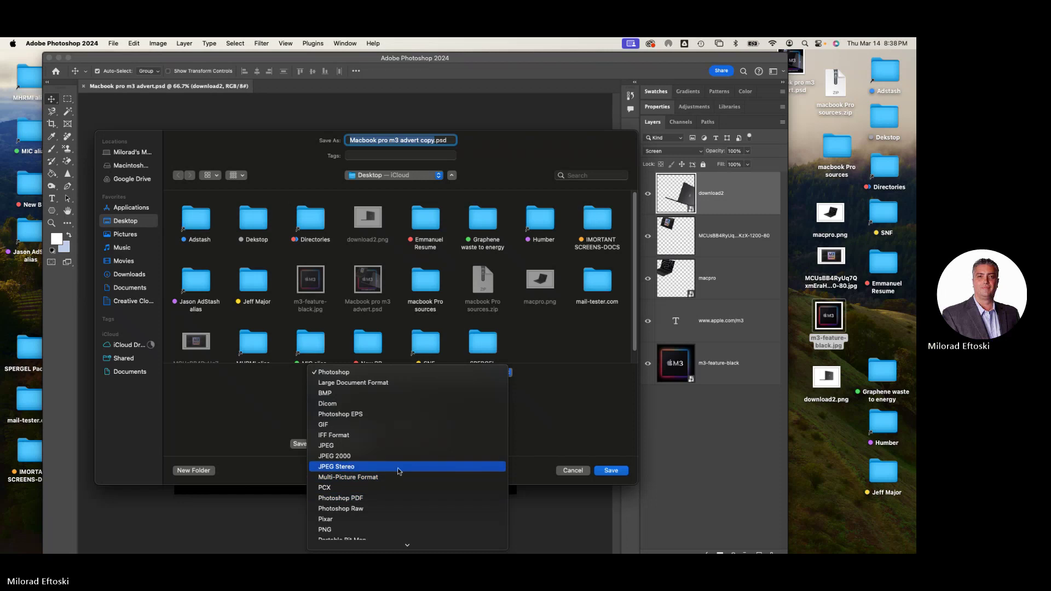
click(391, 449)
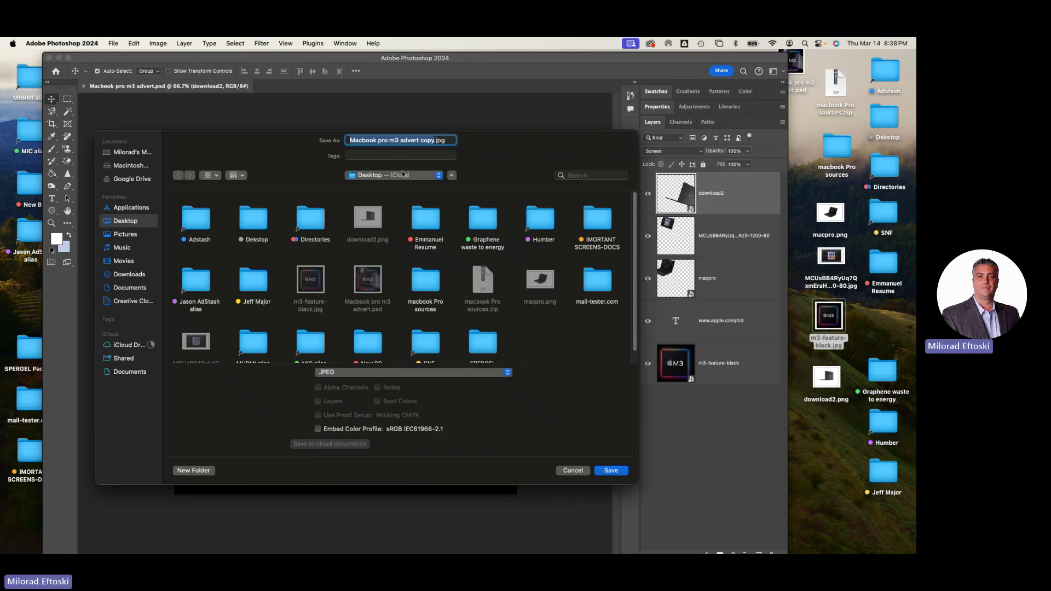
click(375, 372)
click(374, 373)
Save 'Macbook pro m3 advert copy.jpg' to the desktop at quality 12 Maximum, then minimize Photoshop.
click(607, 471)
drag(423, 167, 455, 166)
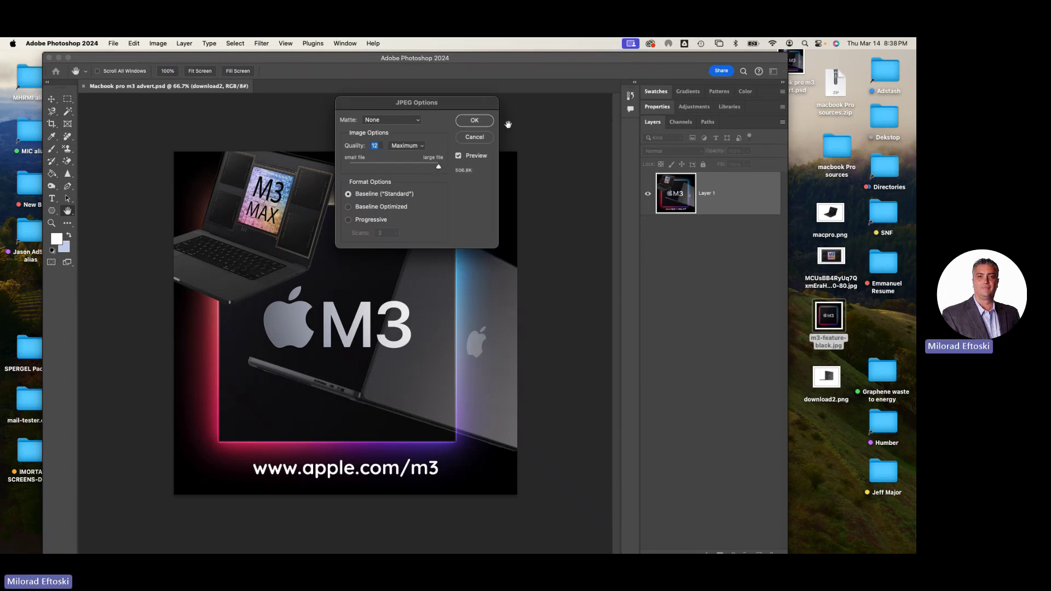
click(490, 122)
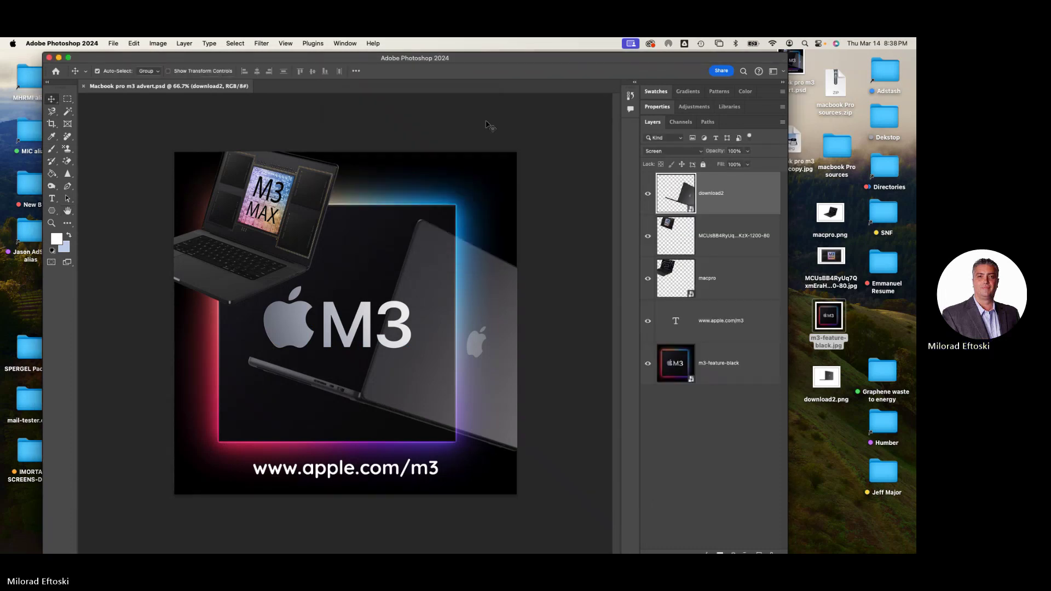
click(59, 58)
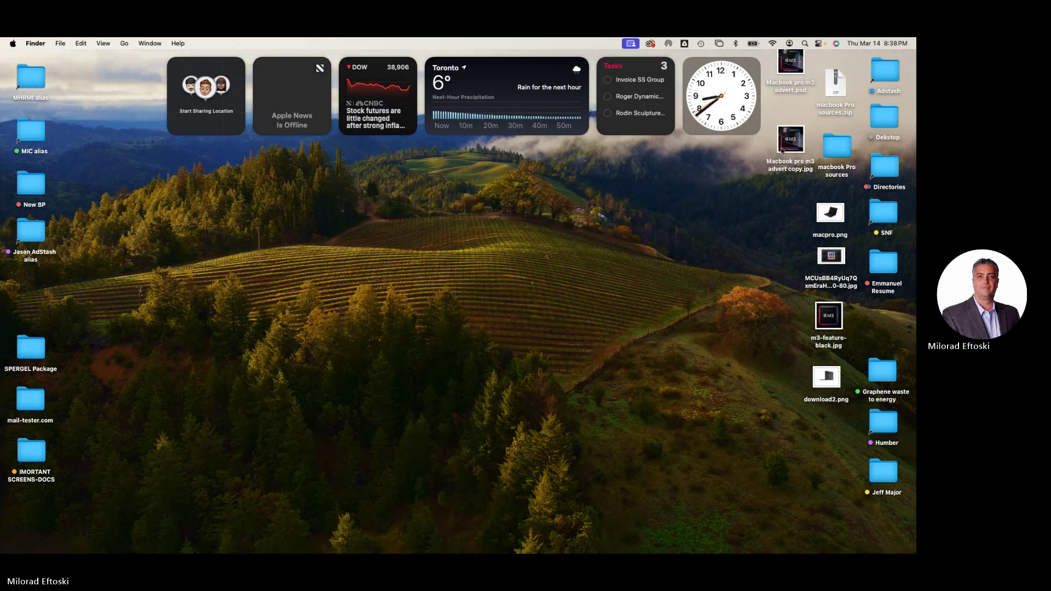
Place the advert PSD above its JPEG copy on the desktop and preview the JPEG.
click(777, 168)
drag(777, 167, 693, 290)
click(781, 66)
drag(781, 67, 696, 206)
drag(644, 171, 750, 321)
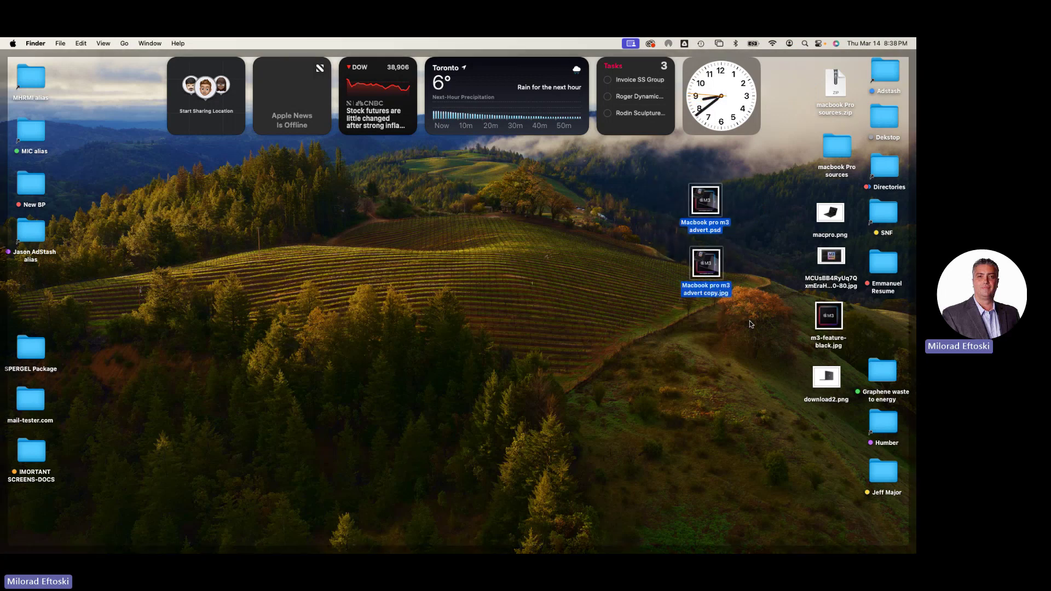
click(750, 321)
click(713, 270)
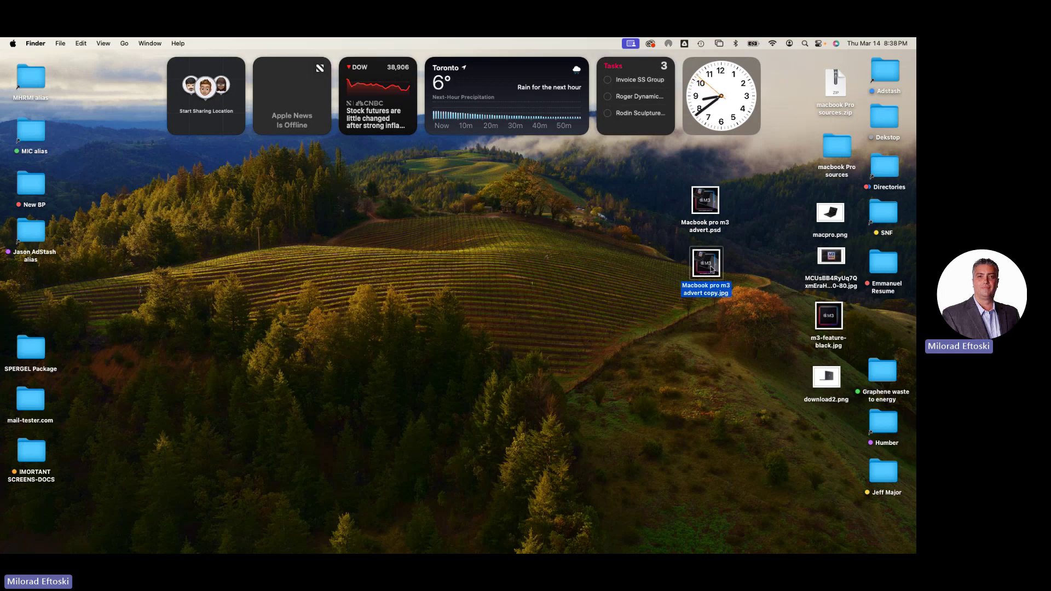
key(space)
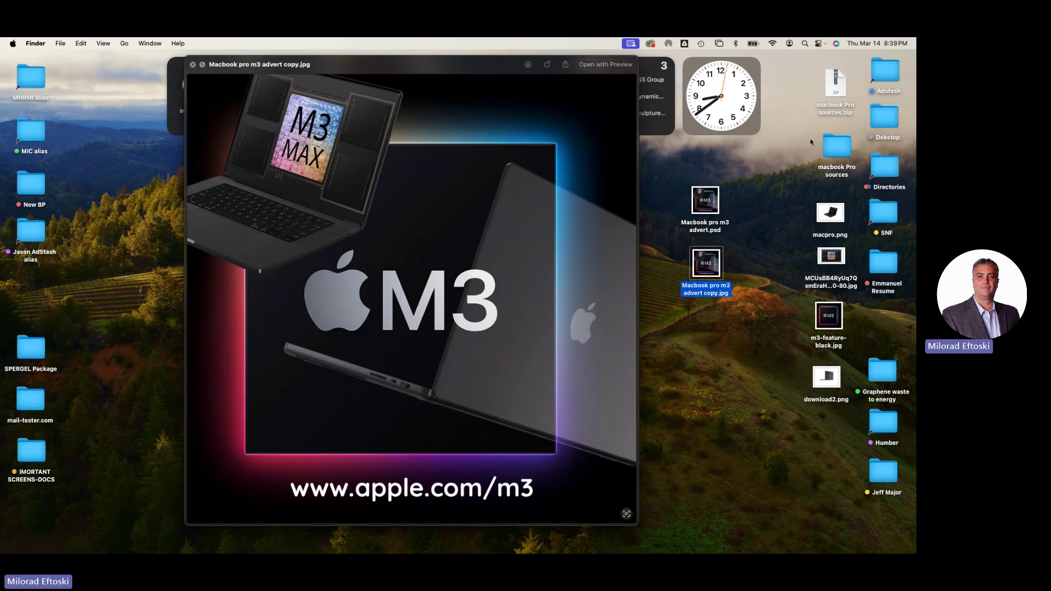
Open the macbook Pro sources folder and preview its screenshots.
double_click(835, 144)
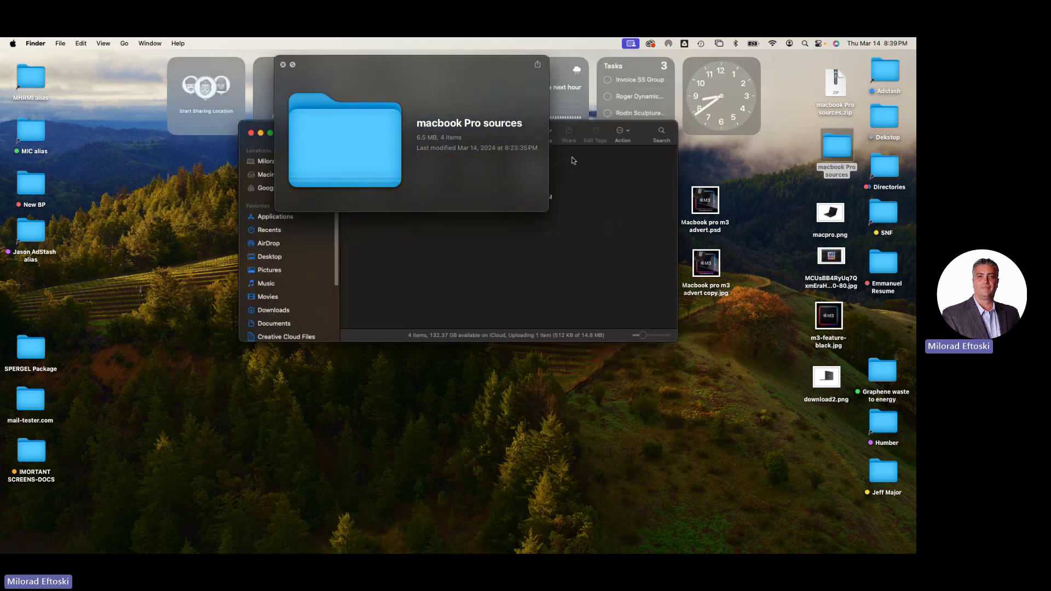
drag(560, 145, 540, 253)
click(355, 275)
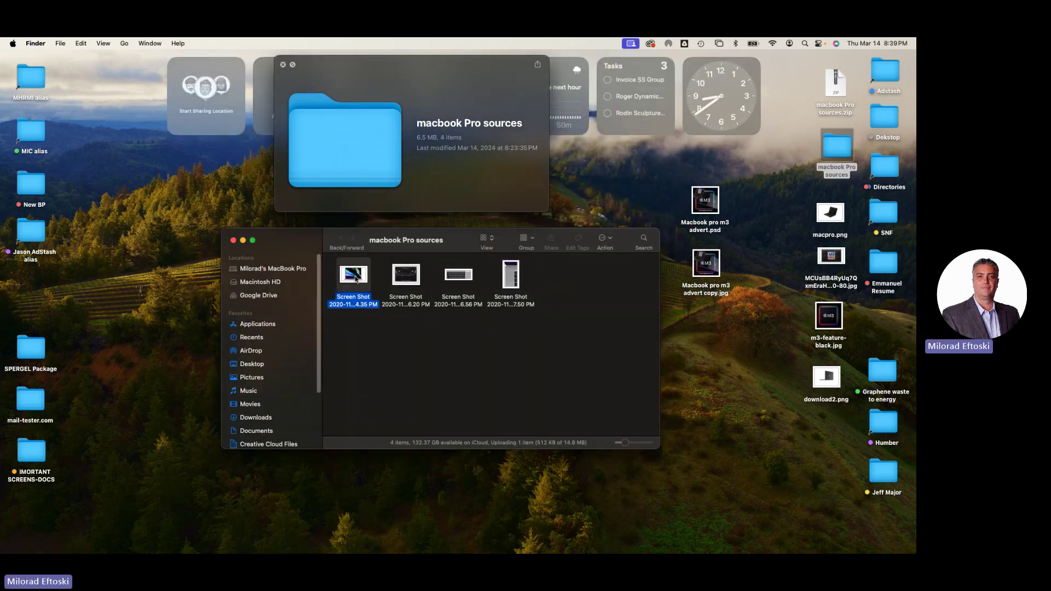
click(372, 359)
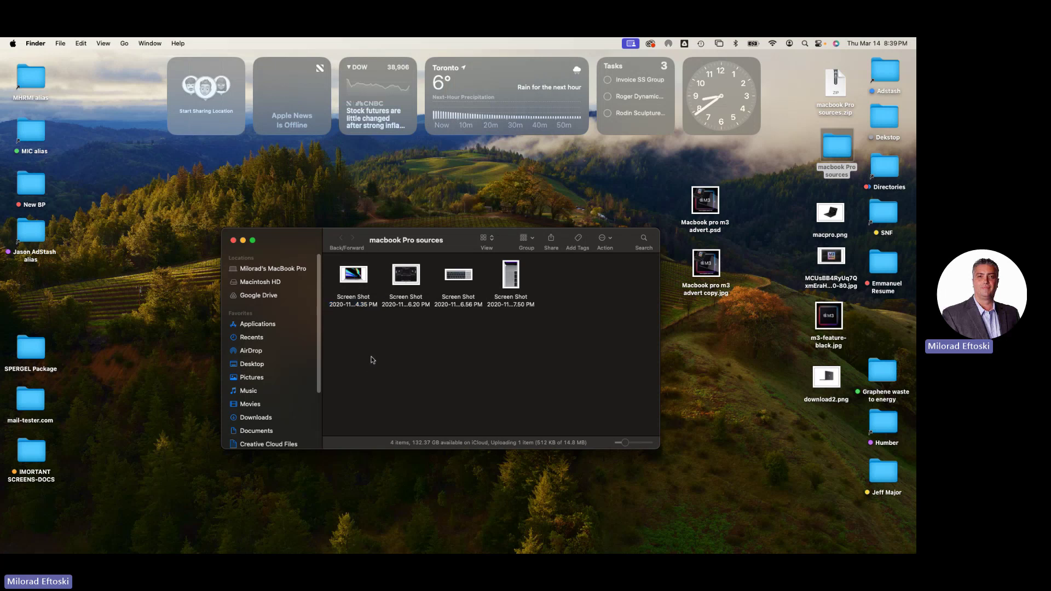
click(358, 276)
key(space)
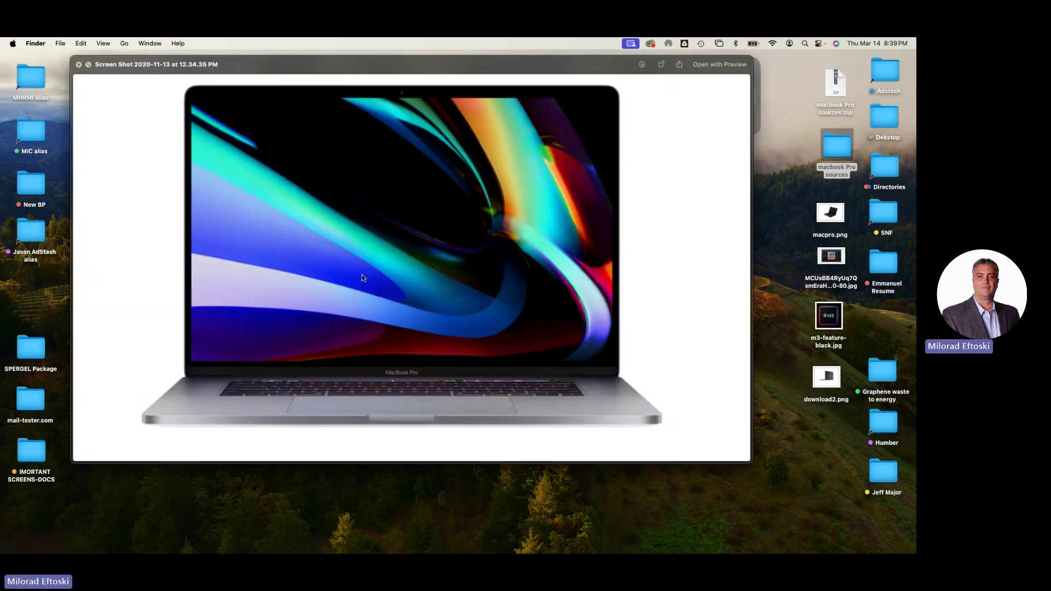
key(Right)
key(Right)
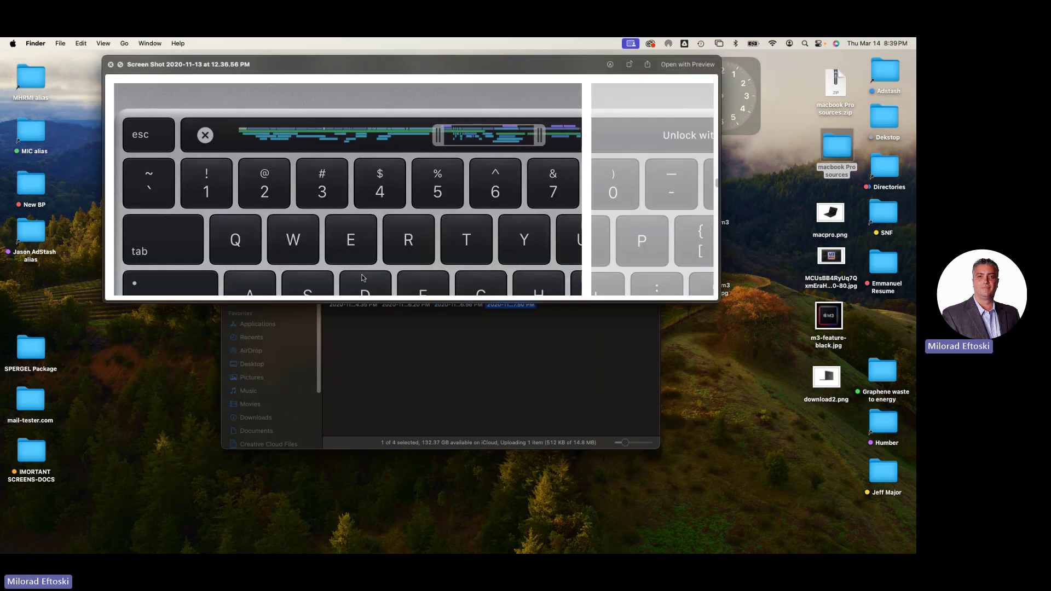
key(Left)
key(Left)
key(Left)
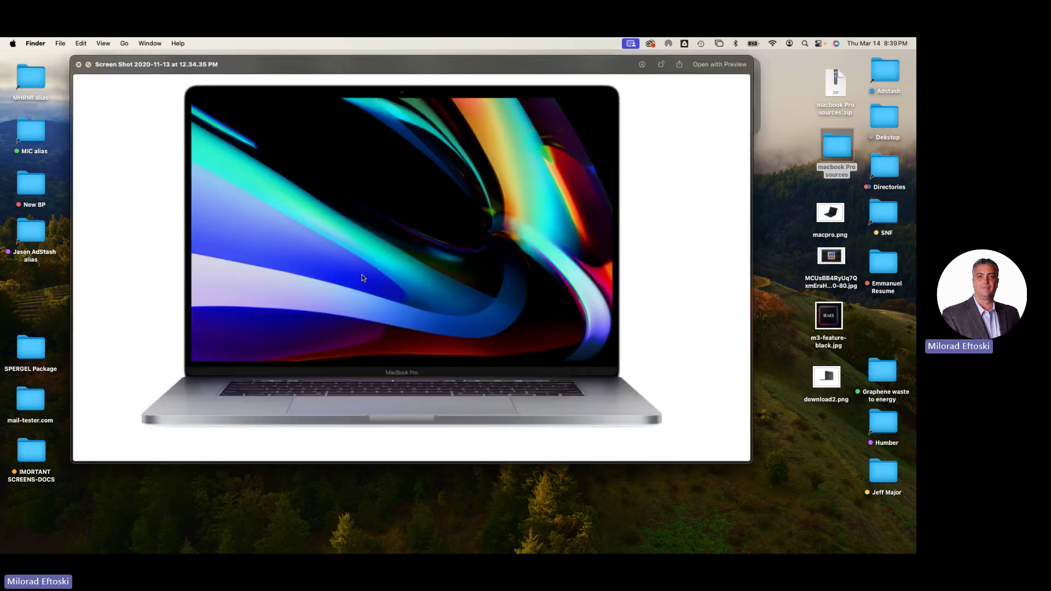
key(space)
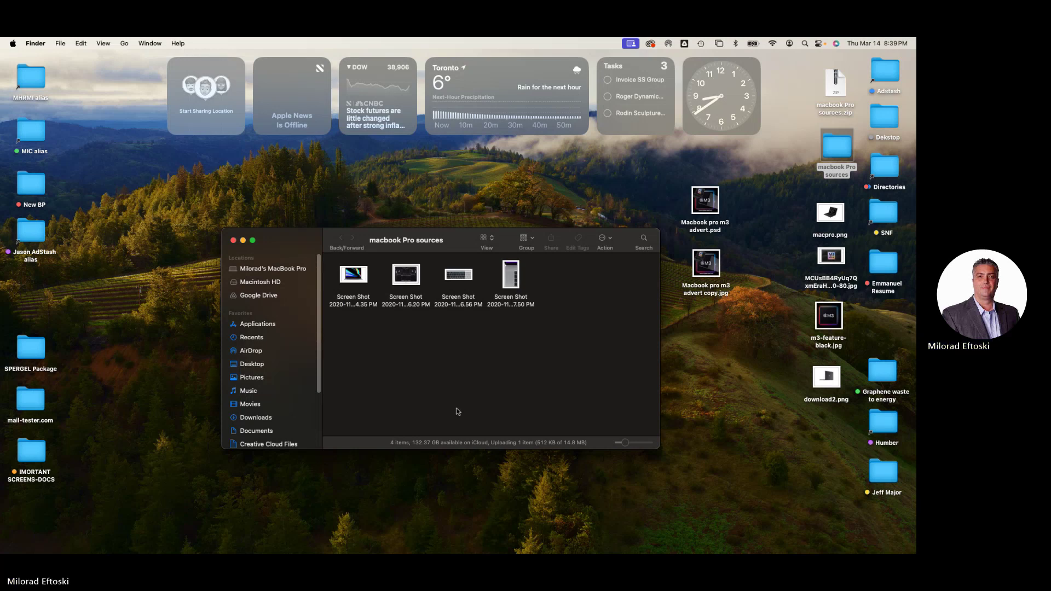
Close the sources folder window and marquee-select, then deselect, both advert files.
click(233, 240)
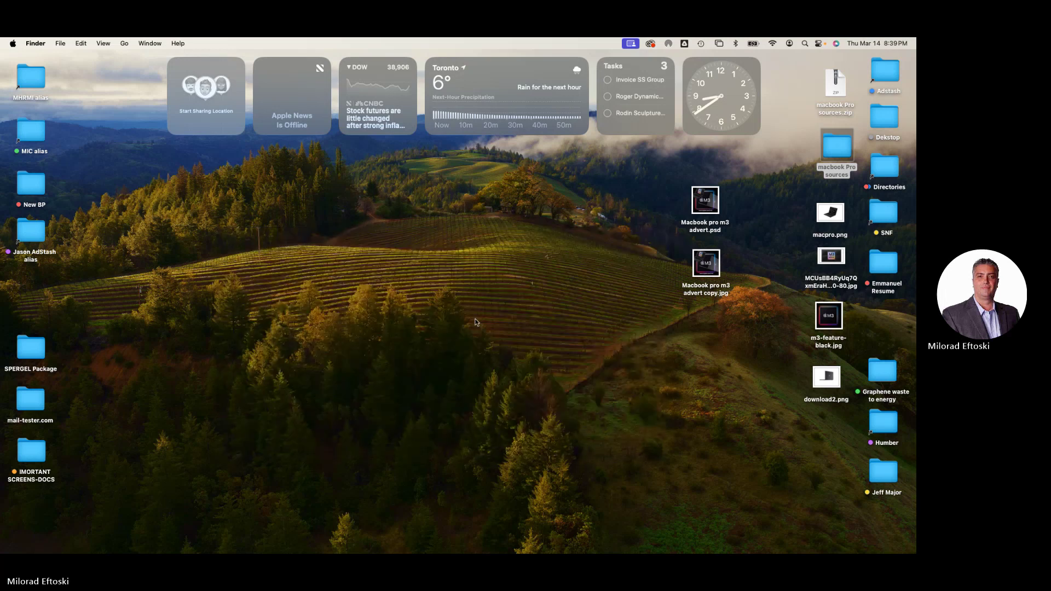
drag(663, 200, 753, 270)
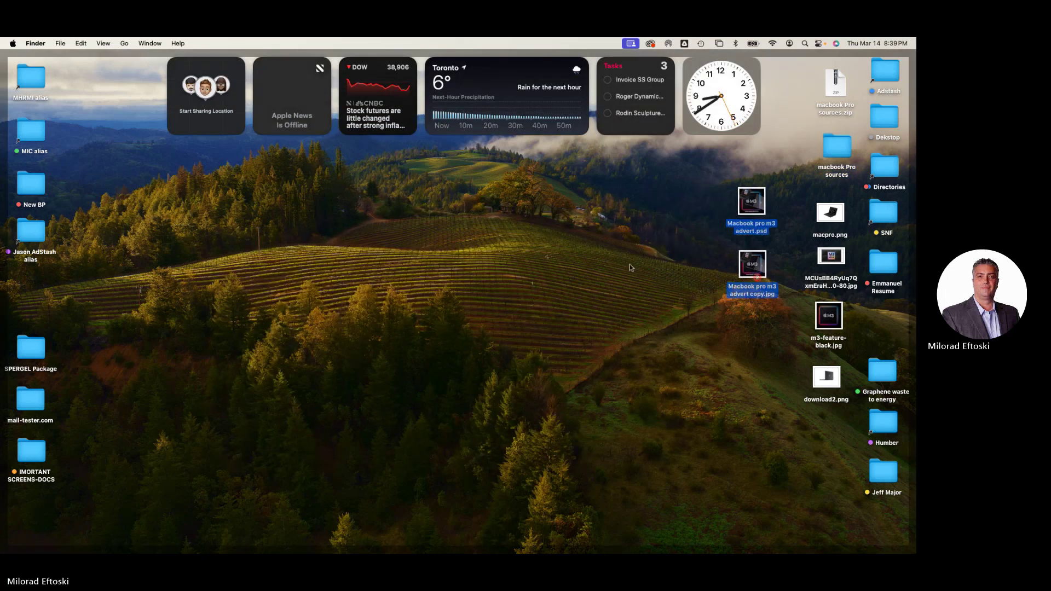
click(607, 271)
Bring up Chrome on the Facebook Ad Assignment page.
mouse_move(216, 544)
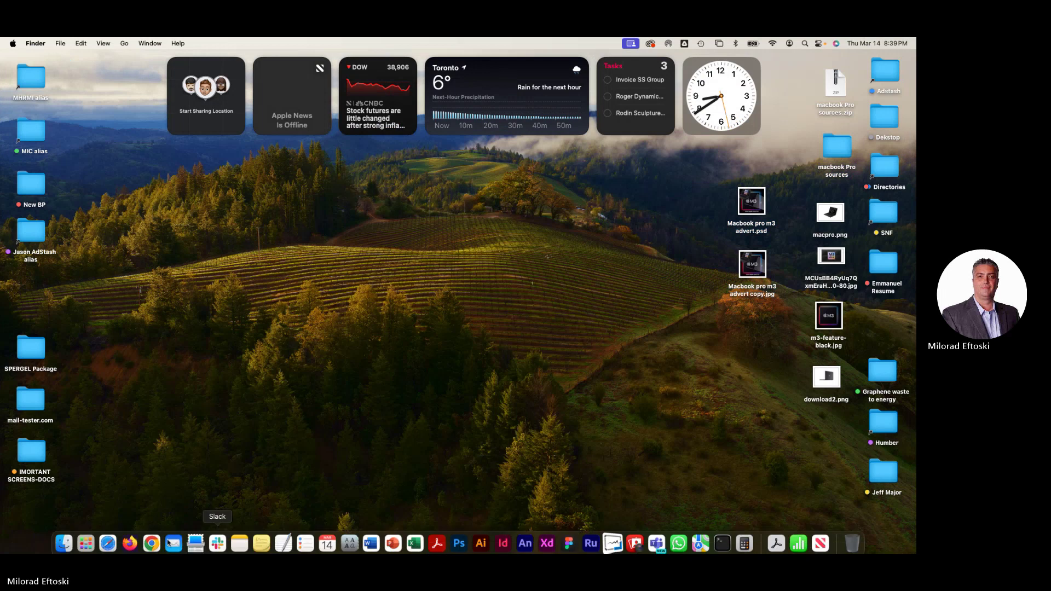
click(152, 537)
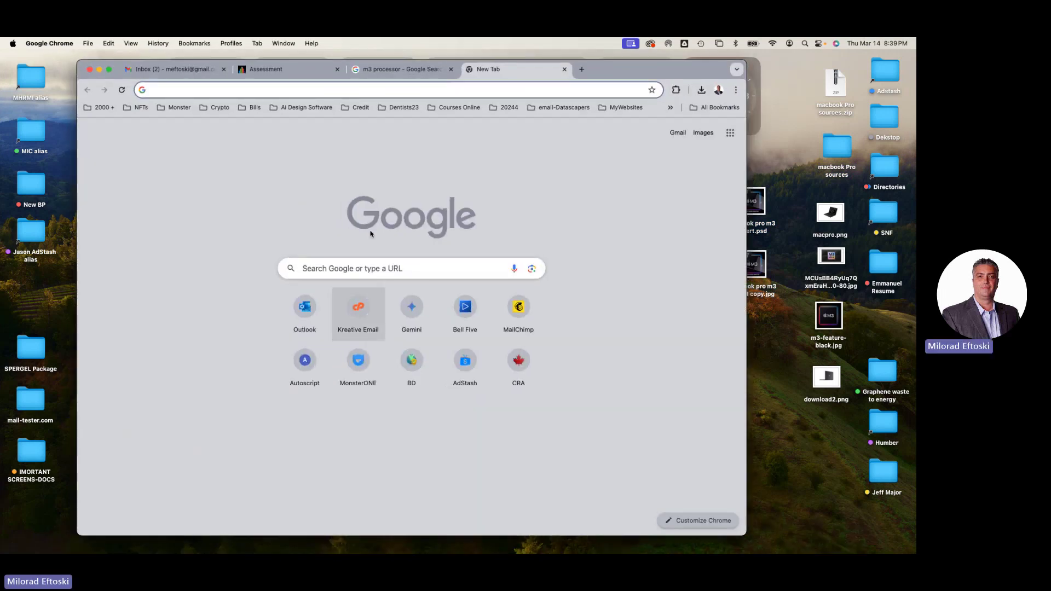
click(310, 71)
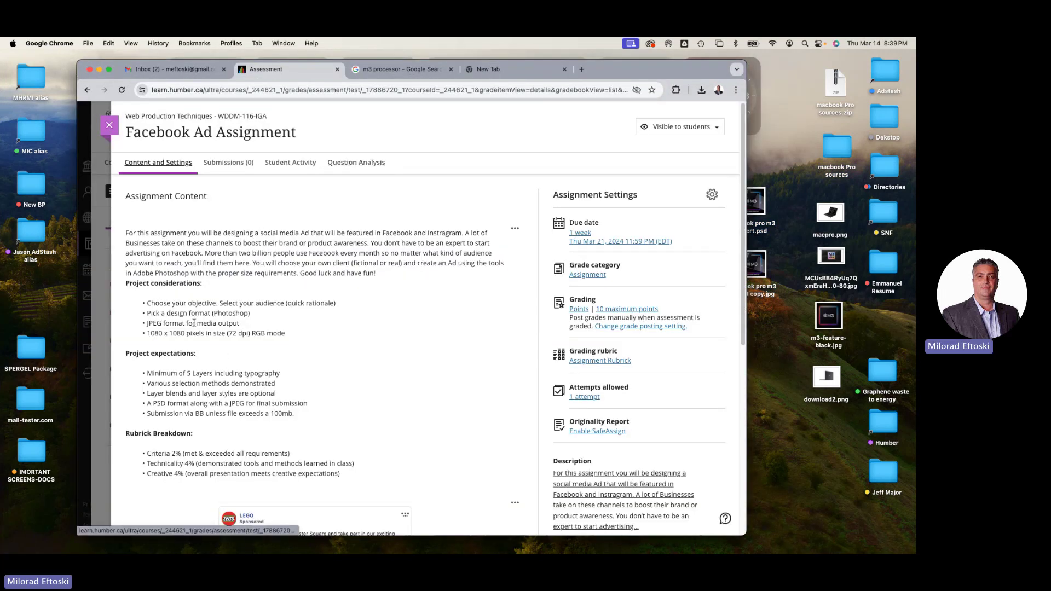
Highlight each brief requirement, from the 1080 x 1080 JPEG output to PSD plus JPEG submission.
triple_click(168, 304)
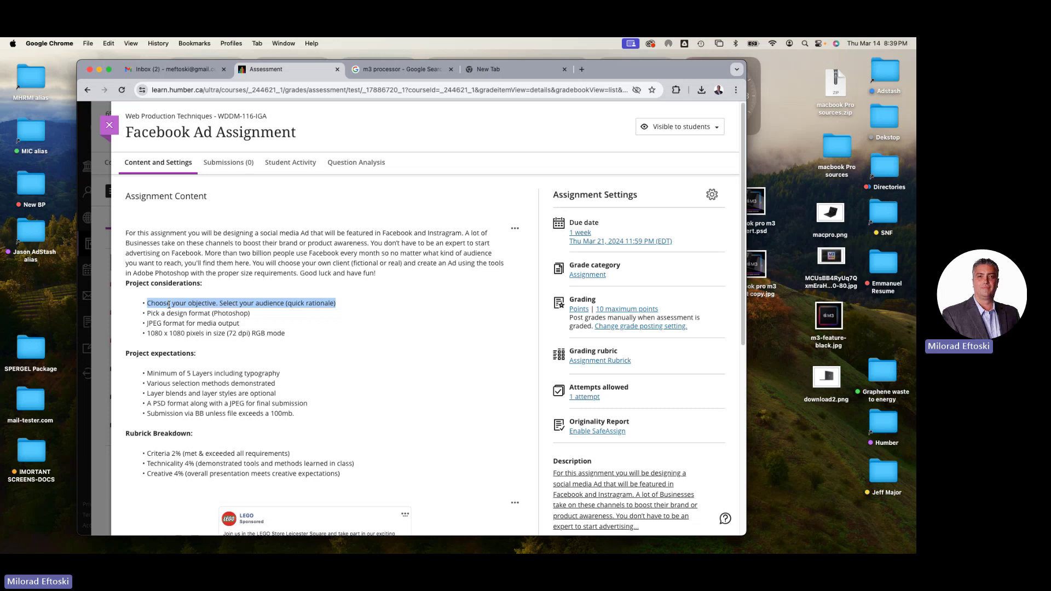
triple_click(170, 314)
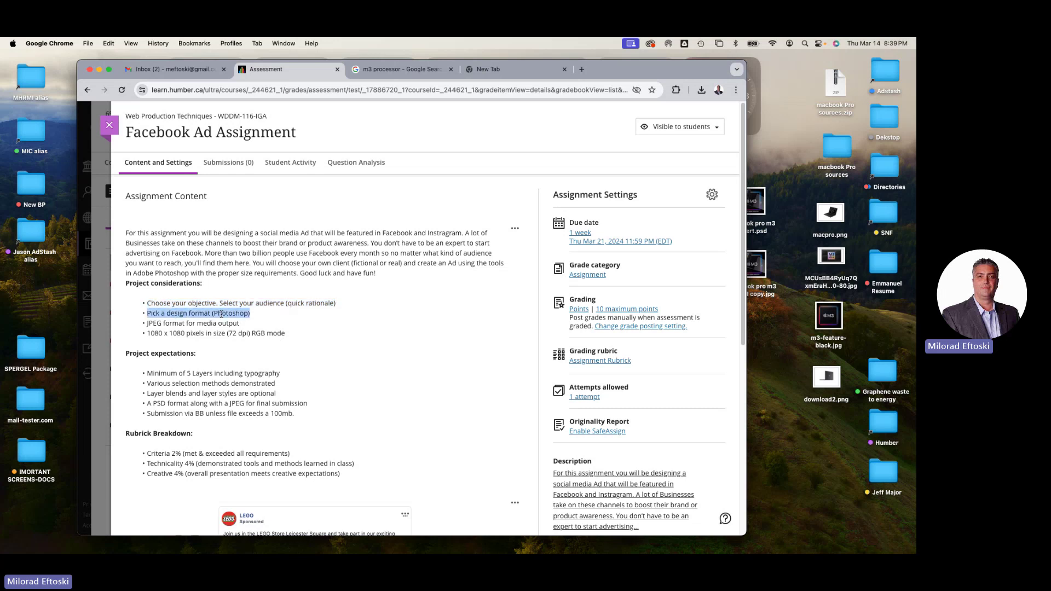
triple_click(175, 324)
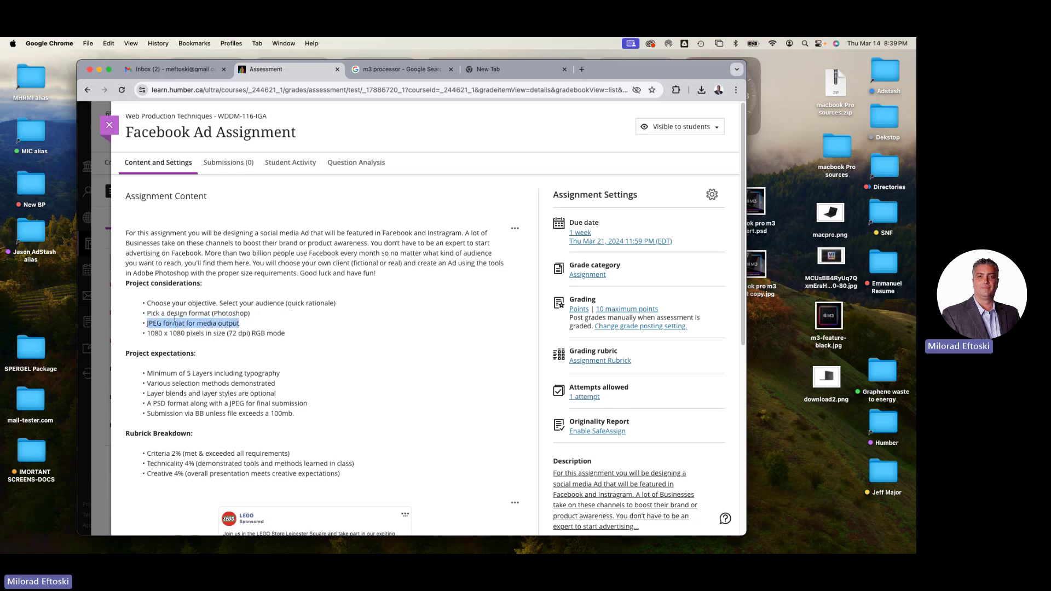
triple_click(154, 333)
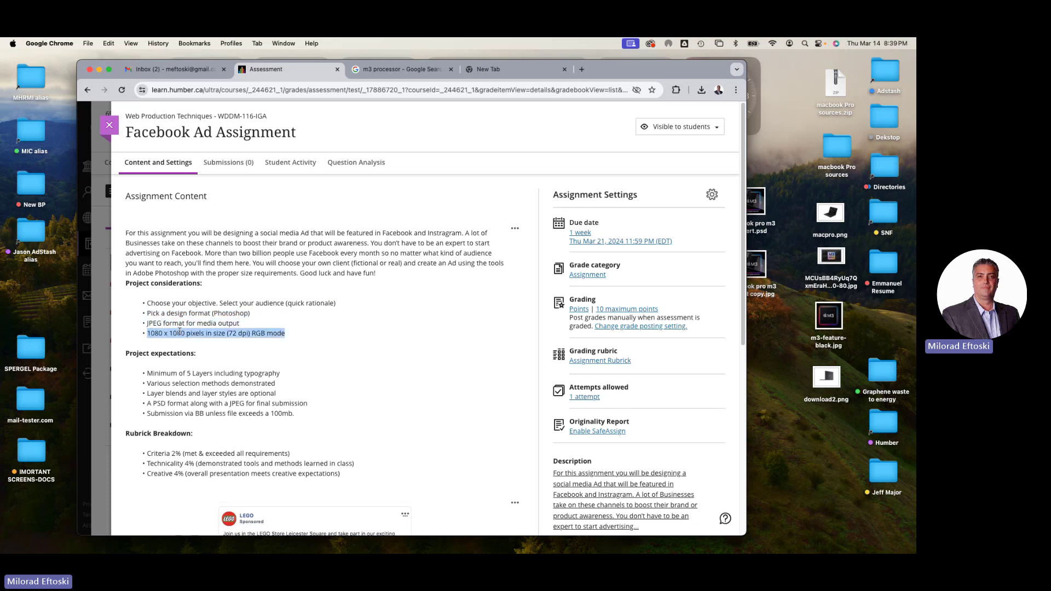
triple_click(183, 373)
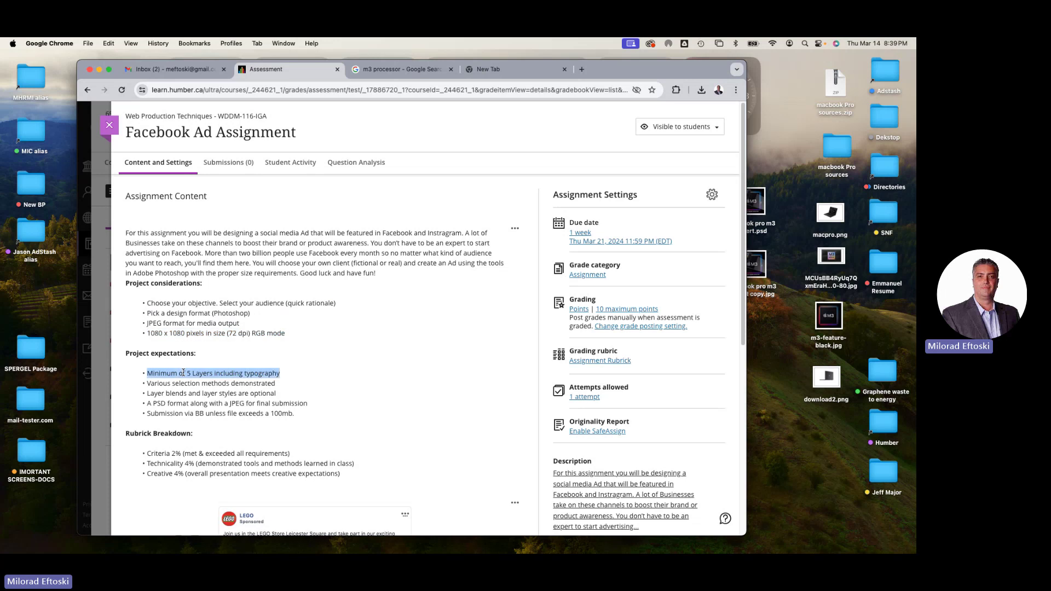
triple_click(189, 383)
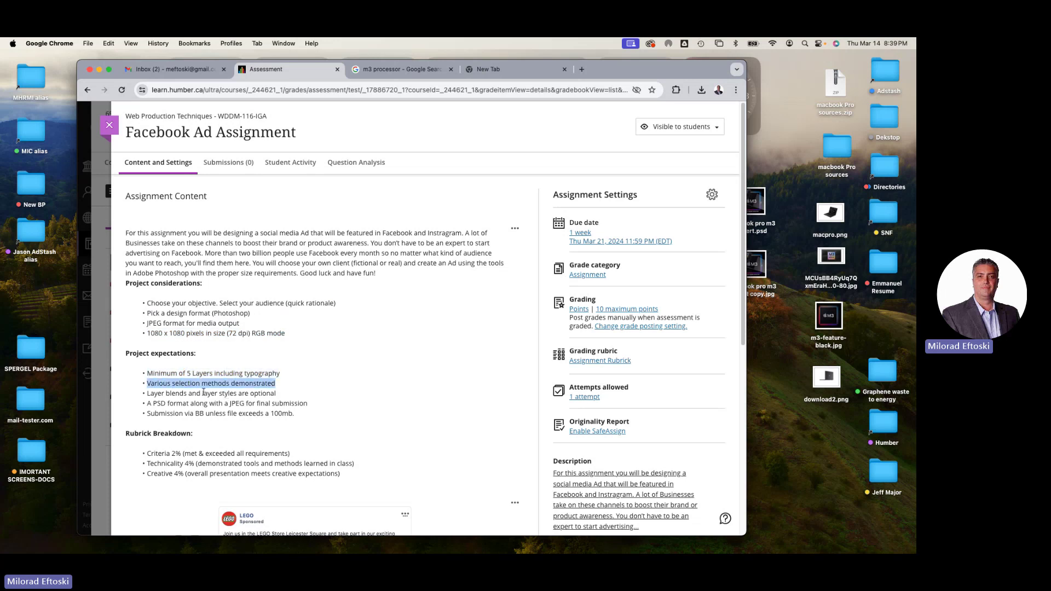
triple_click(237, 392)
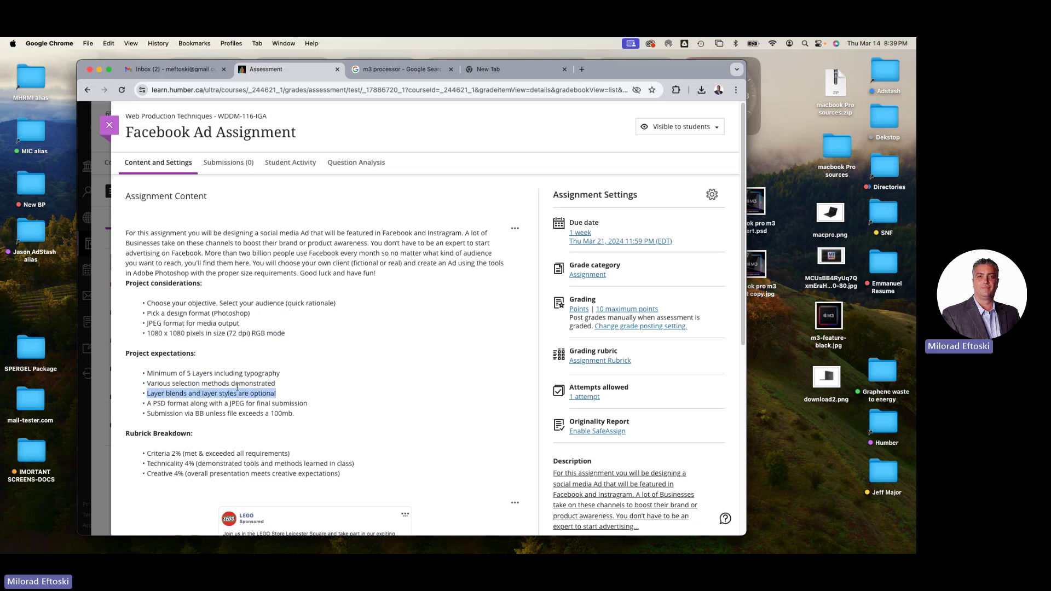
triple_click(203, 403)
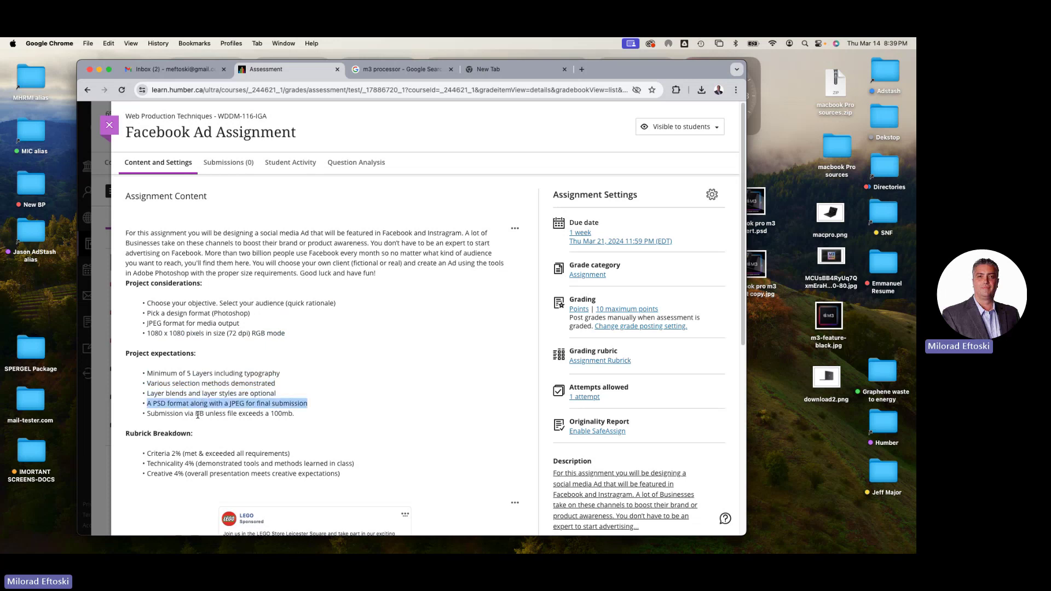
triple_click(198, 414)
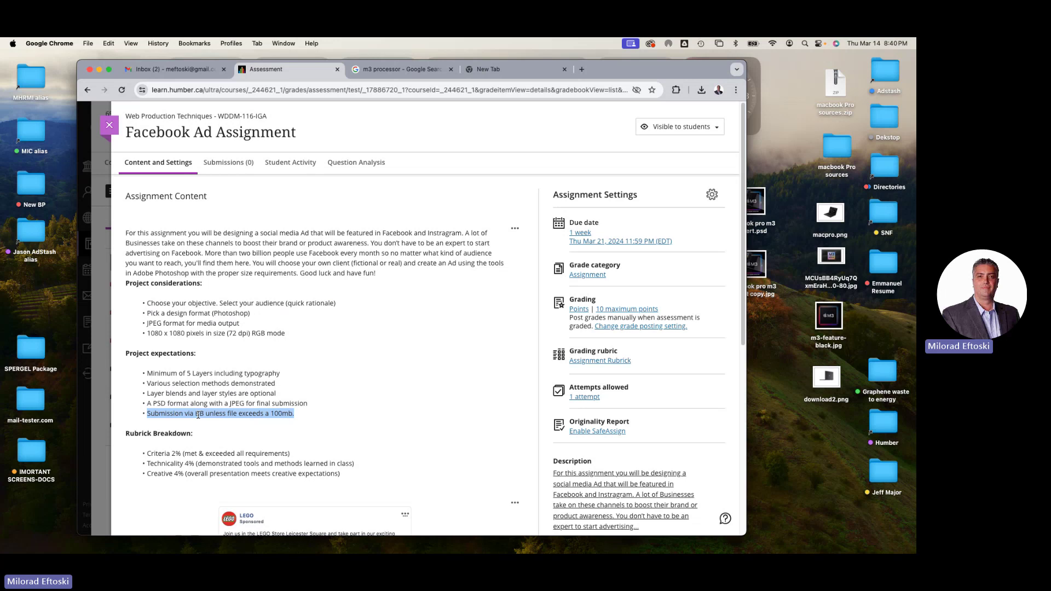
click(109, 125)
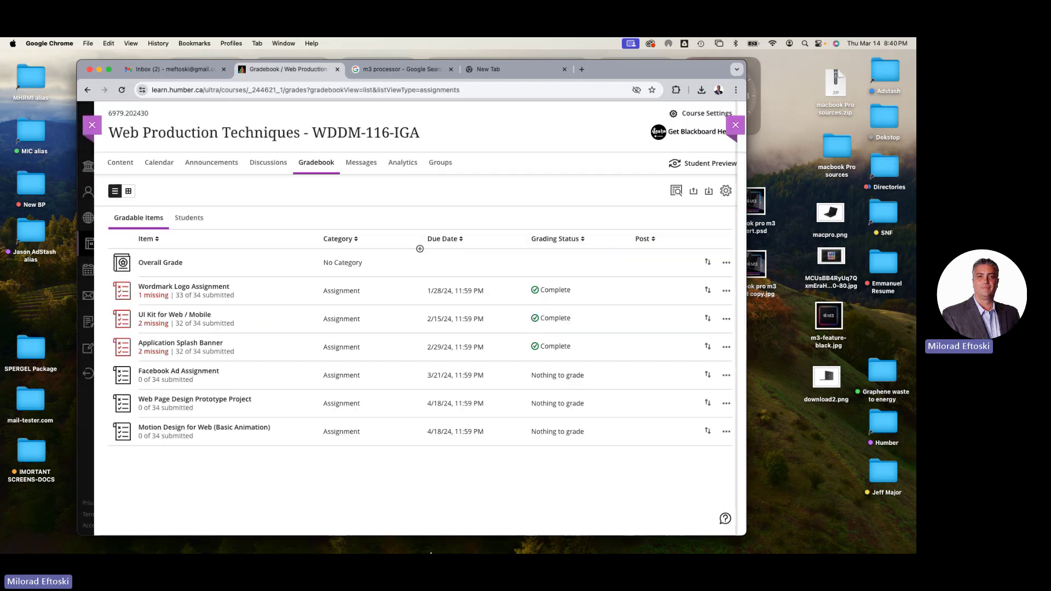
mouse_move(505, 545)
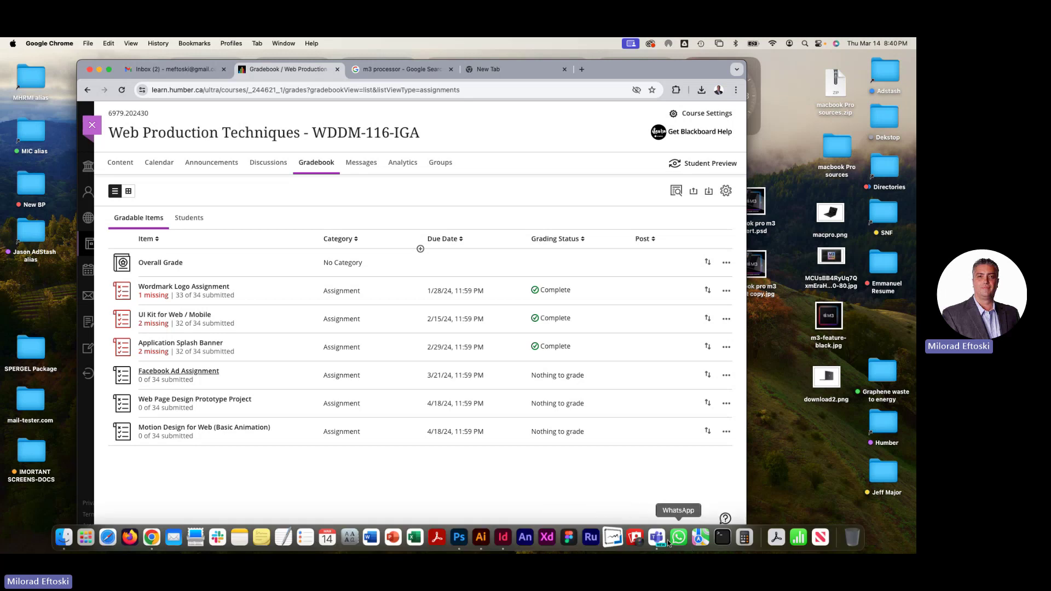
click(661, 541)
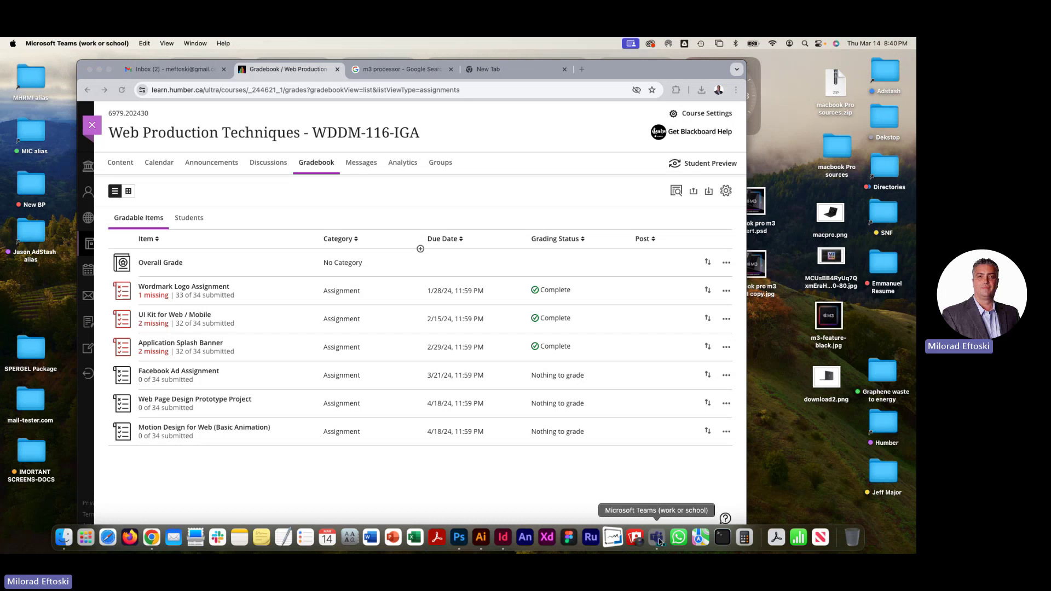
click(196, 44)
click(269, 178)
drag(584, 82, 583, 99)
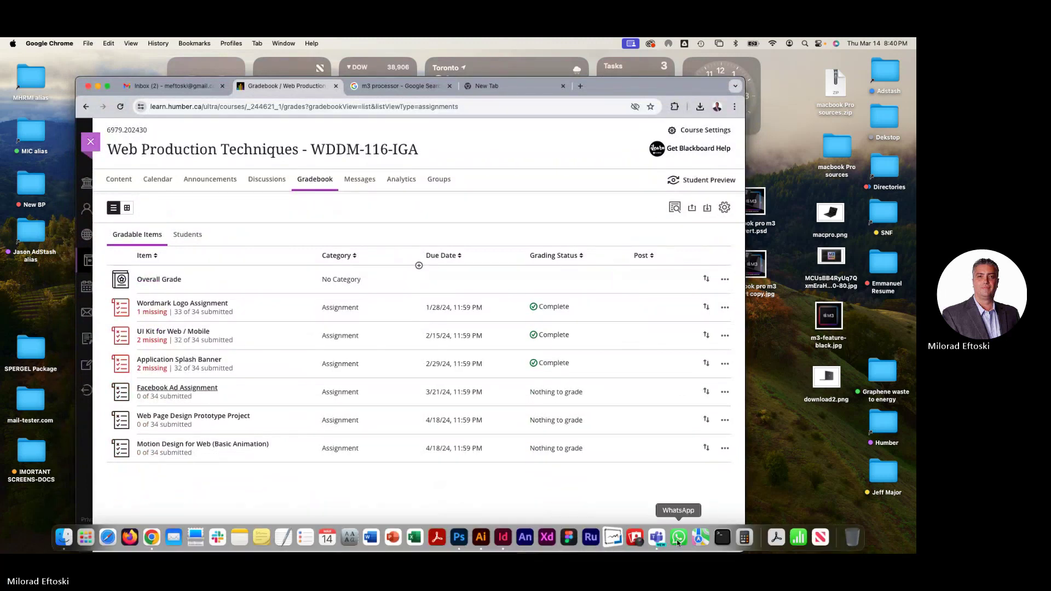
click(657, 538)
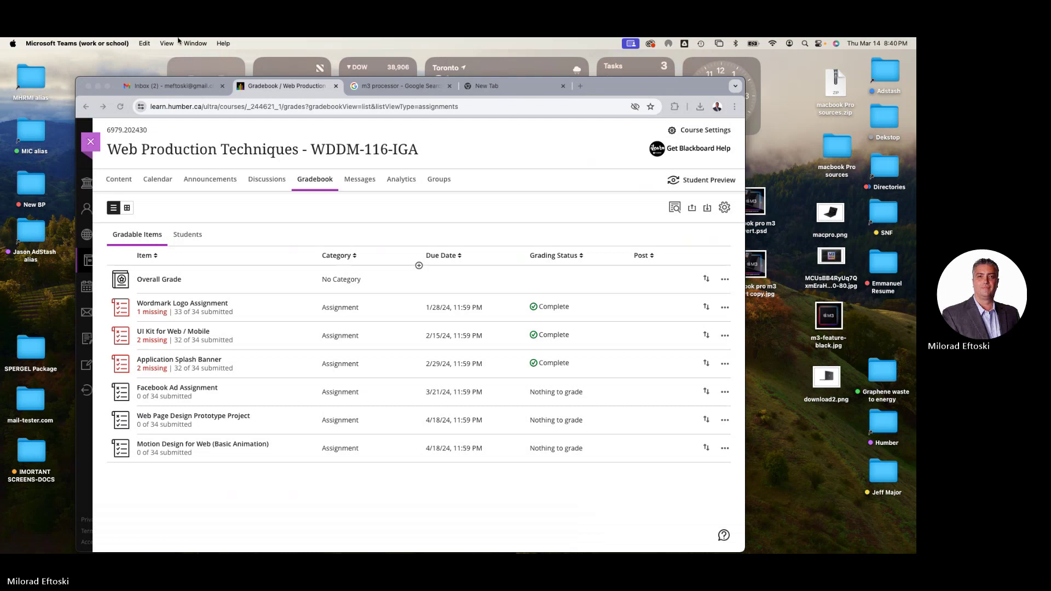
Bring the Teams meeting window forward, toggle the camera, and stop screen sharing.
click(194, 44)
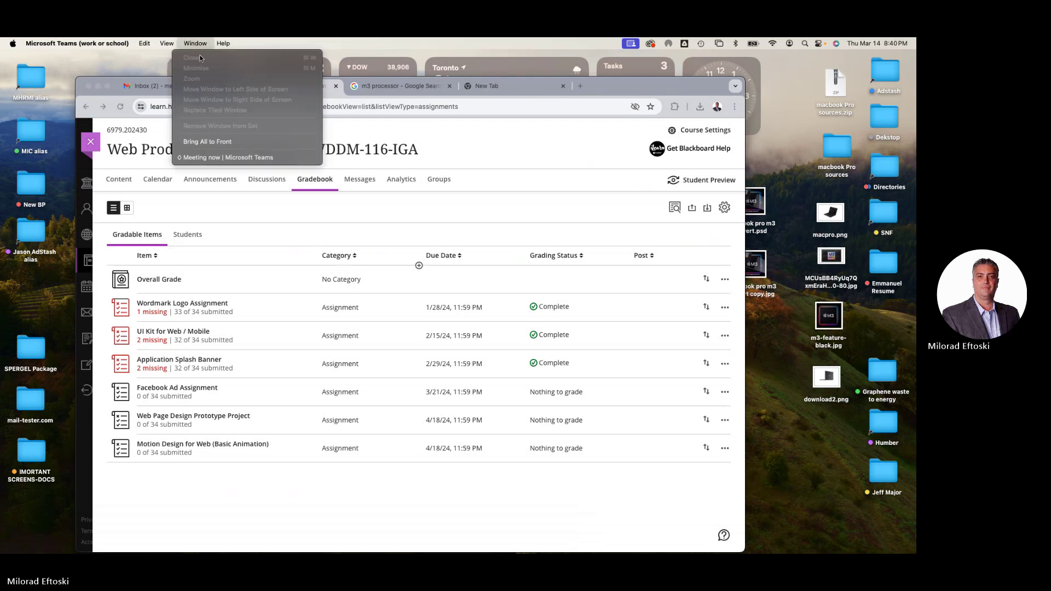
click(222, 158)
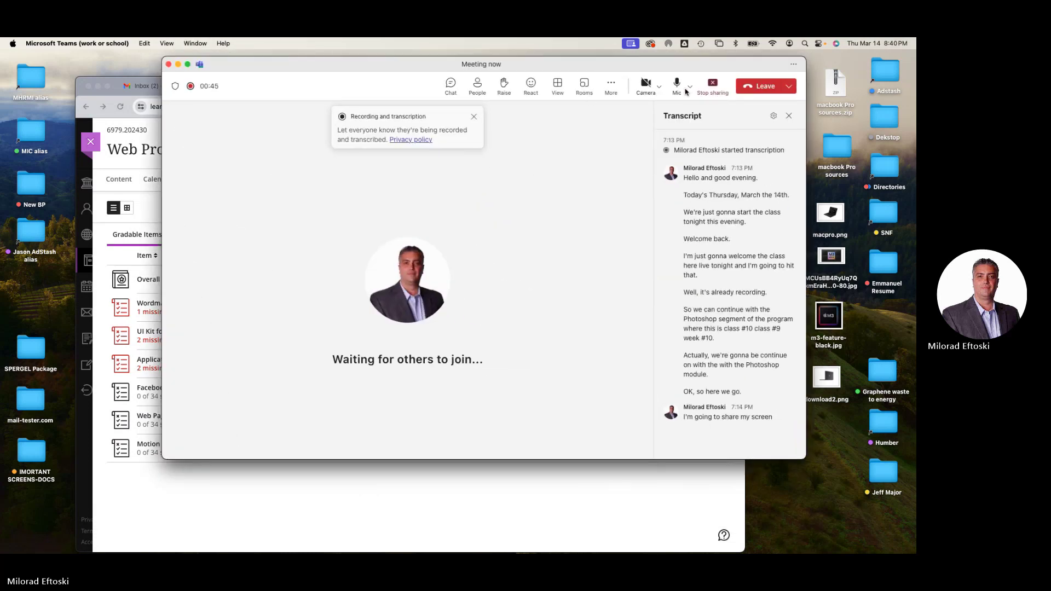
click(644, 86)
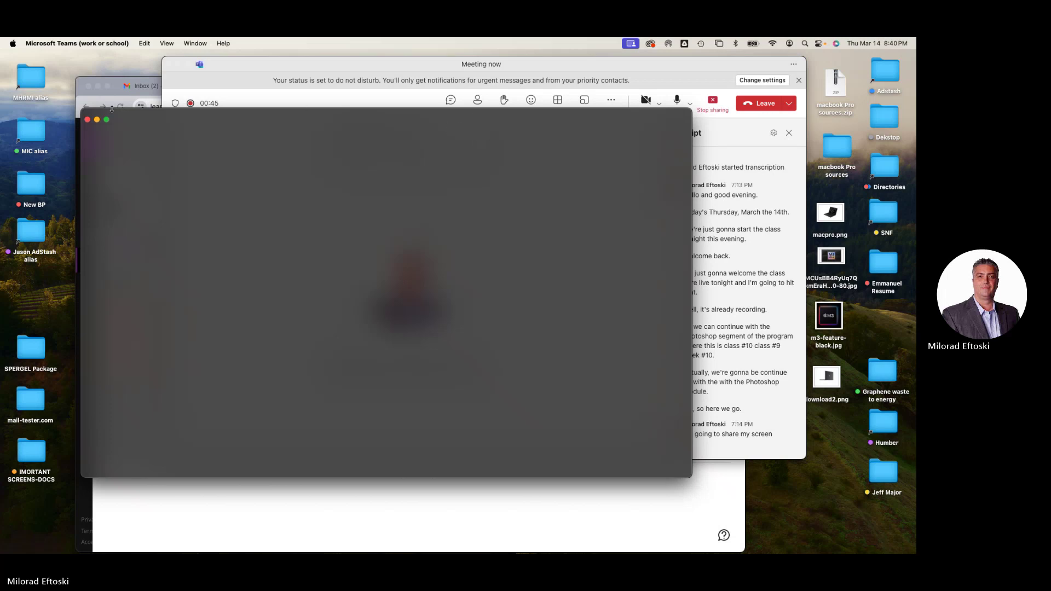
click(88, 120)
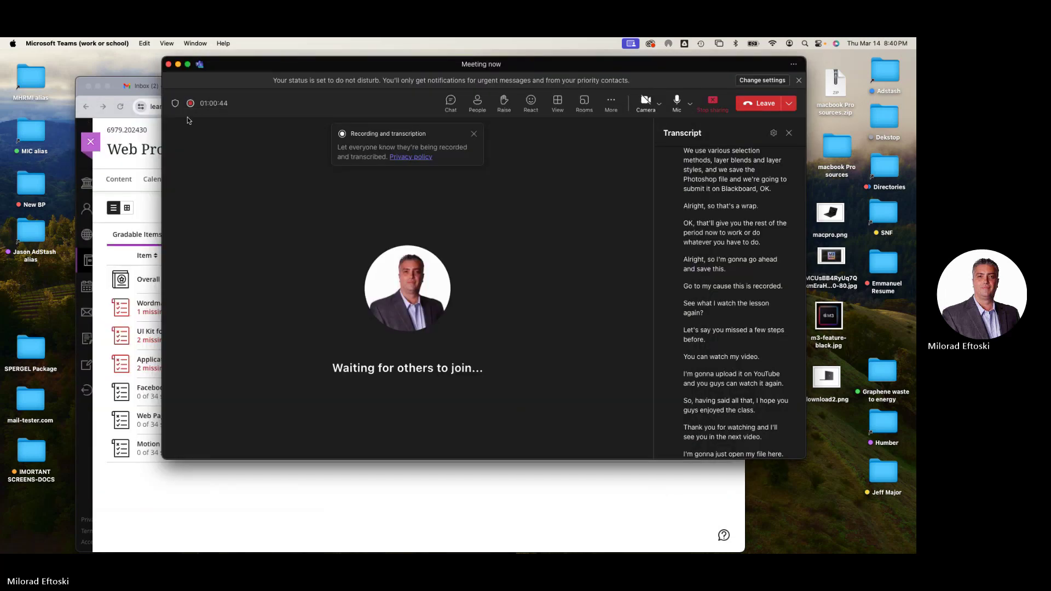
click(711, 104)
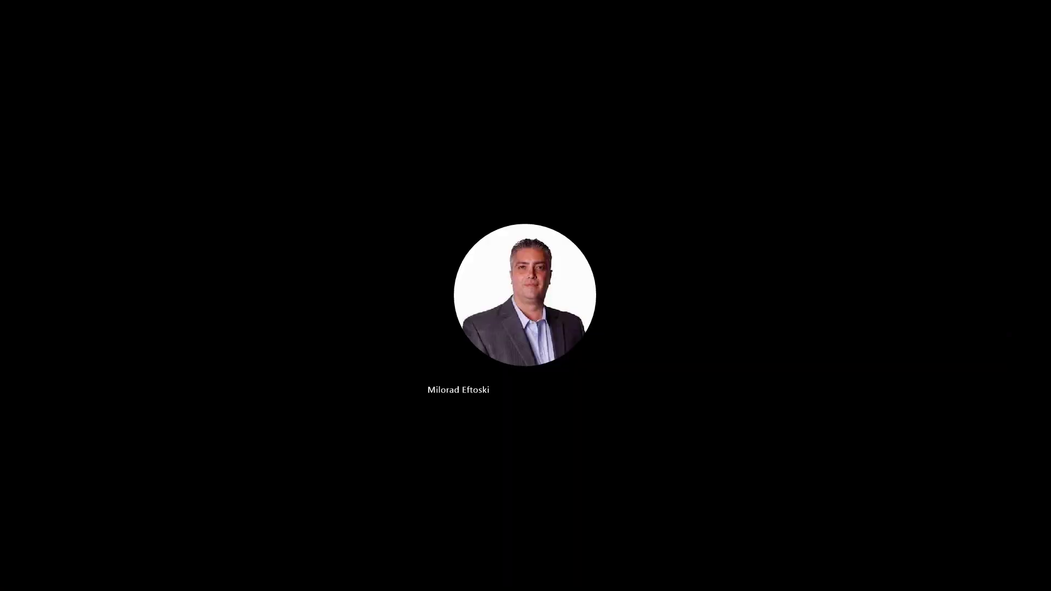